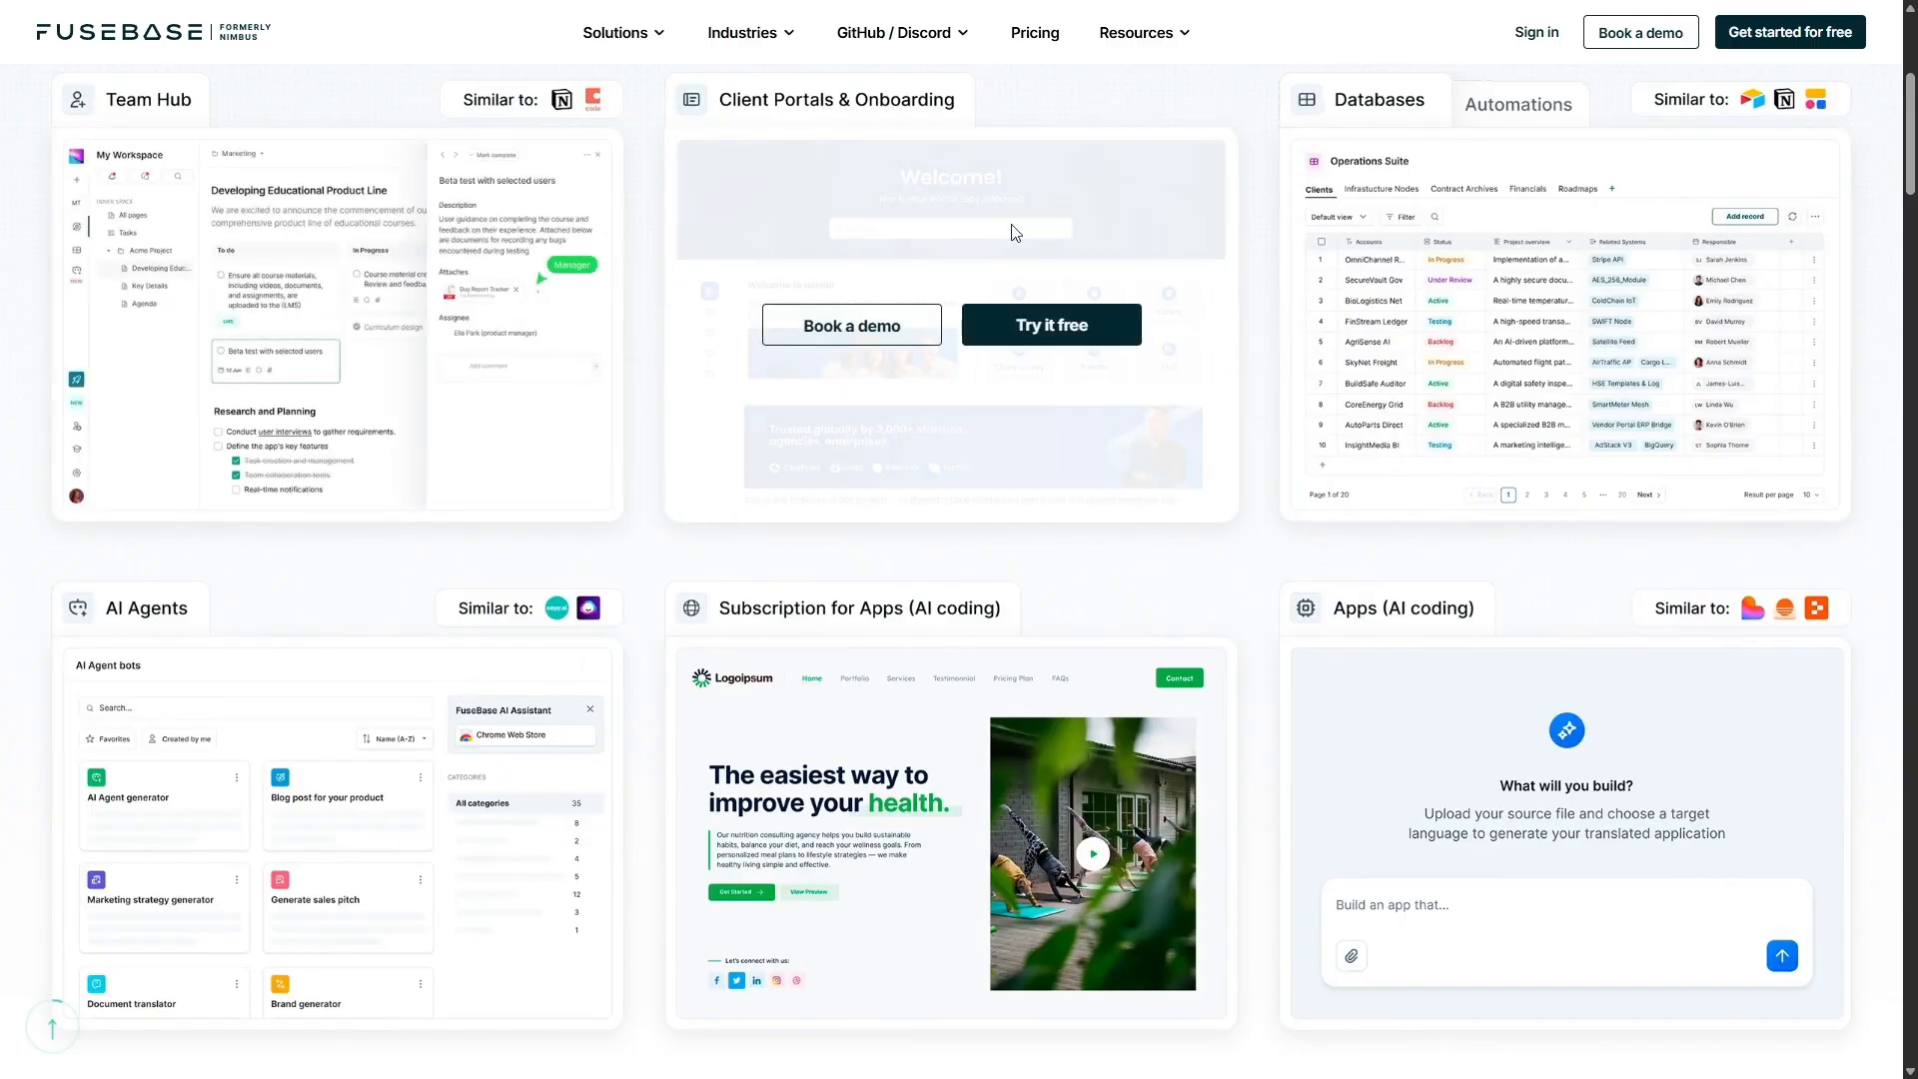
Step: Show the Automations preview in the FuseBase product overview and look through the AI Agents and Apps (AI coding) cards
{"action": "left_click", "coordinate": [1520, 106]}
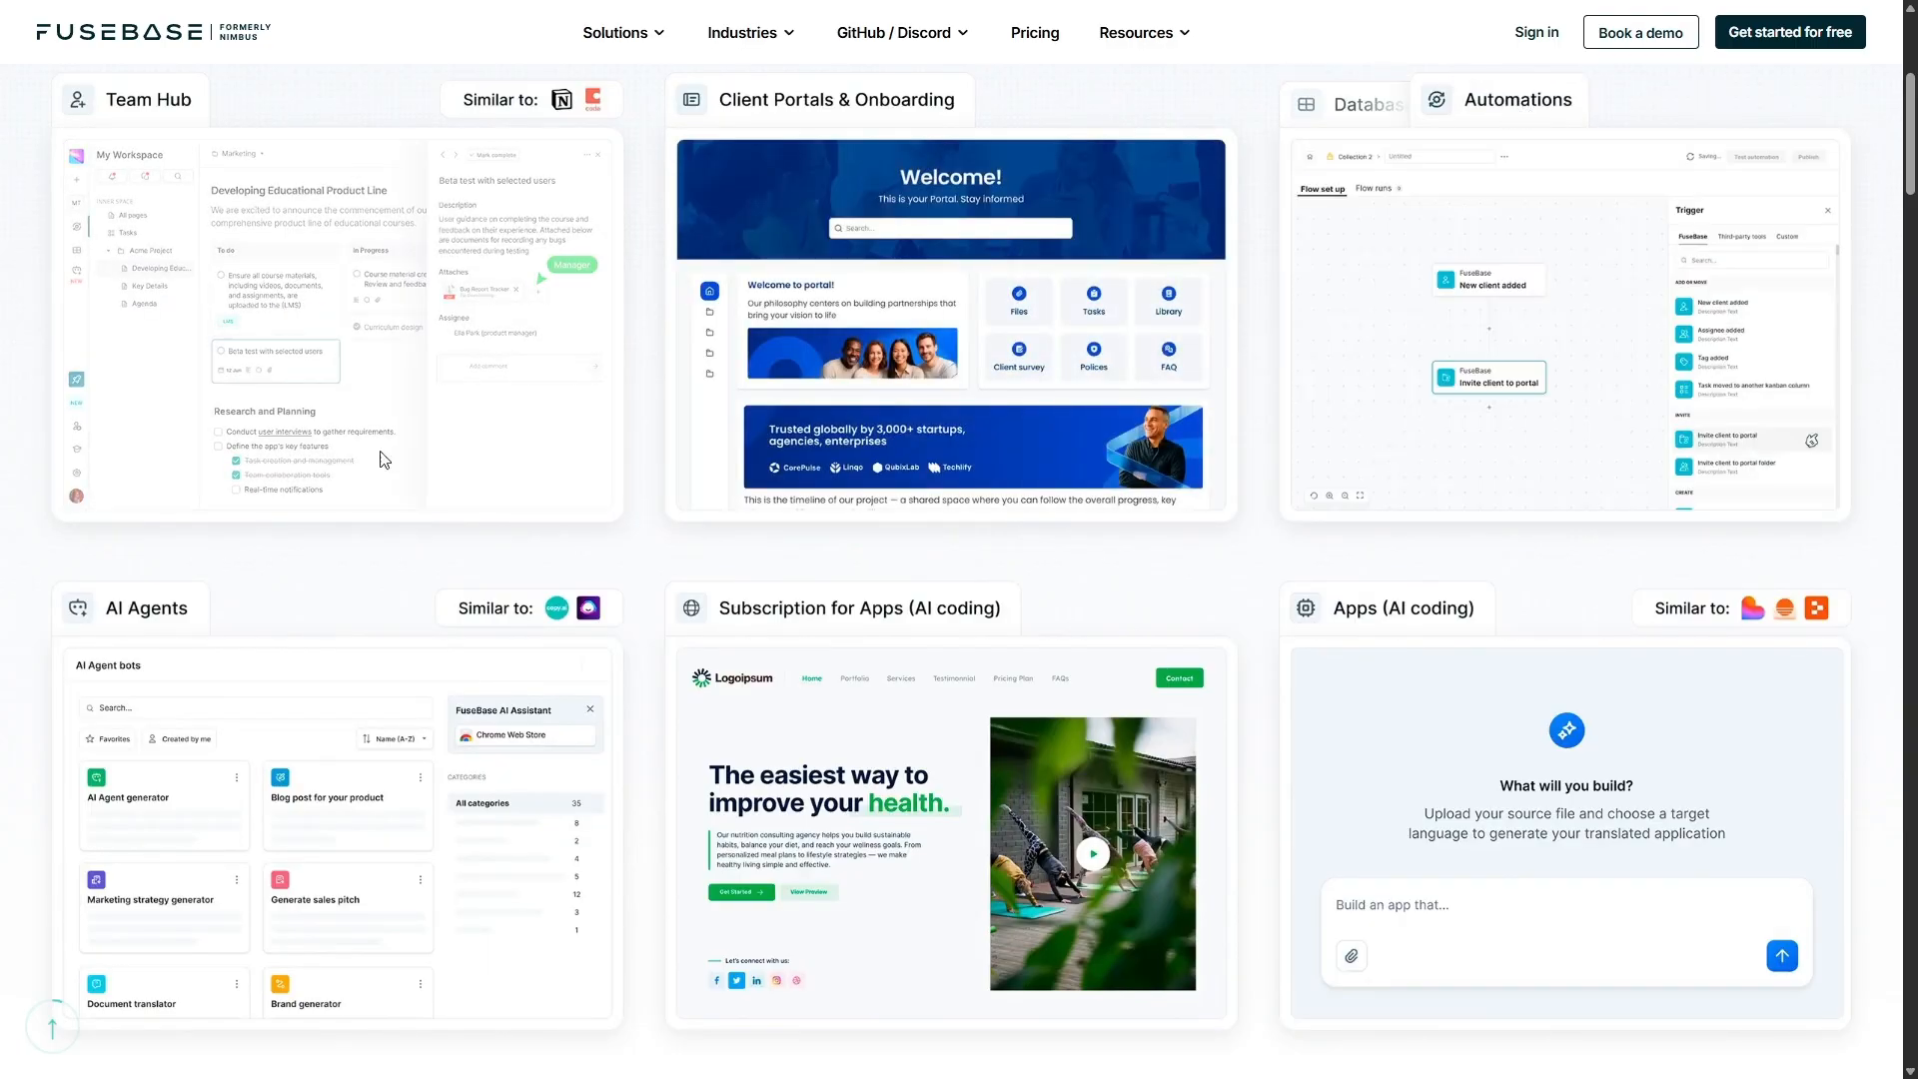
{"action": "scroll", "coordinate": [249, 707], "scroll_direction": "down", "scroll_amount": 1}
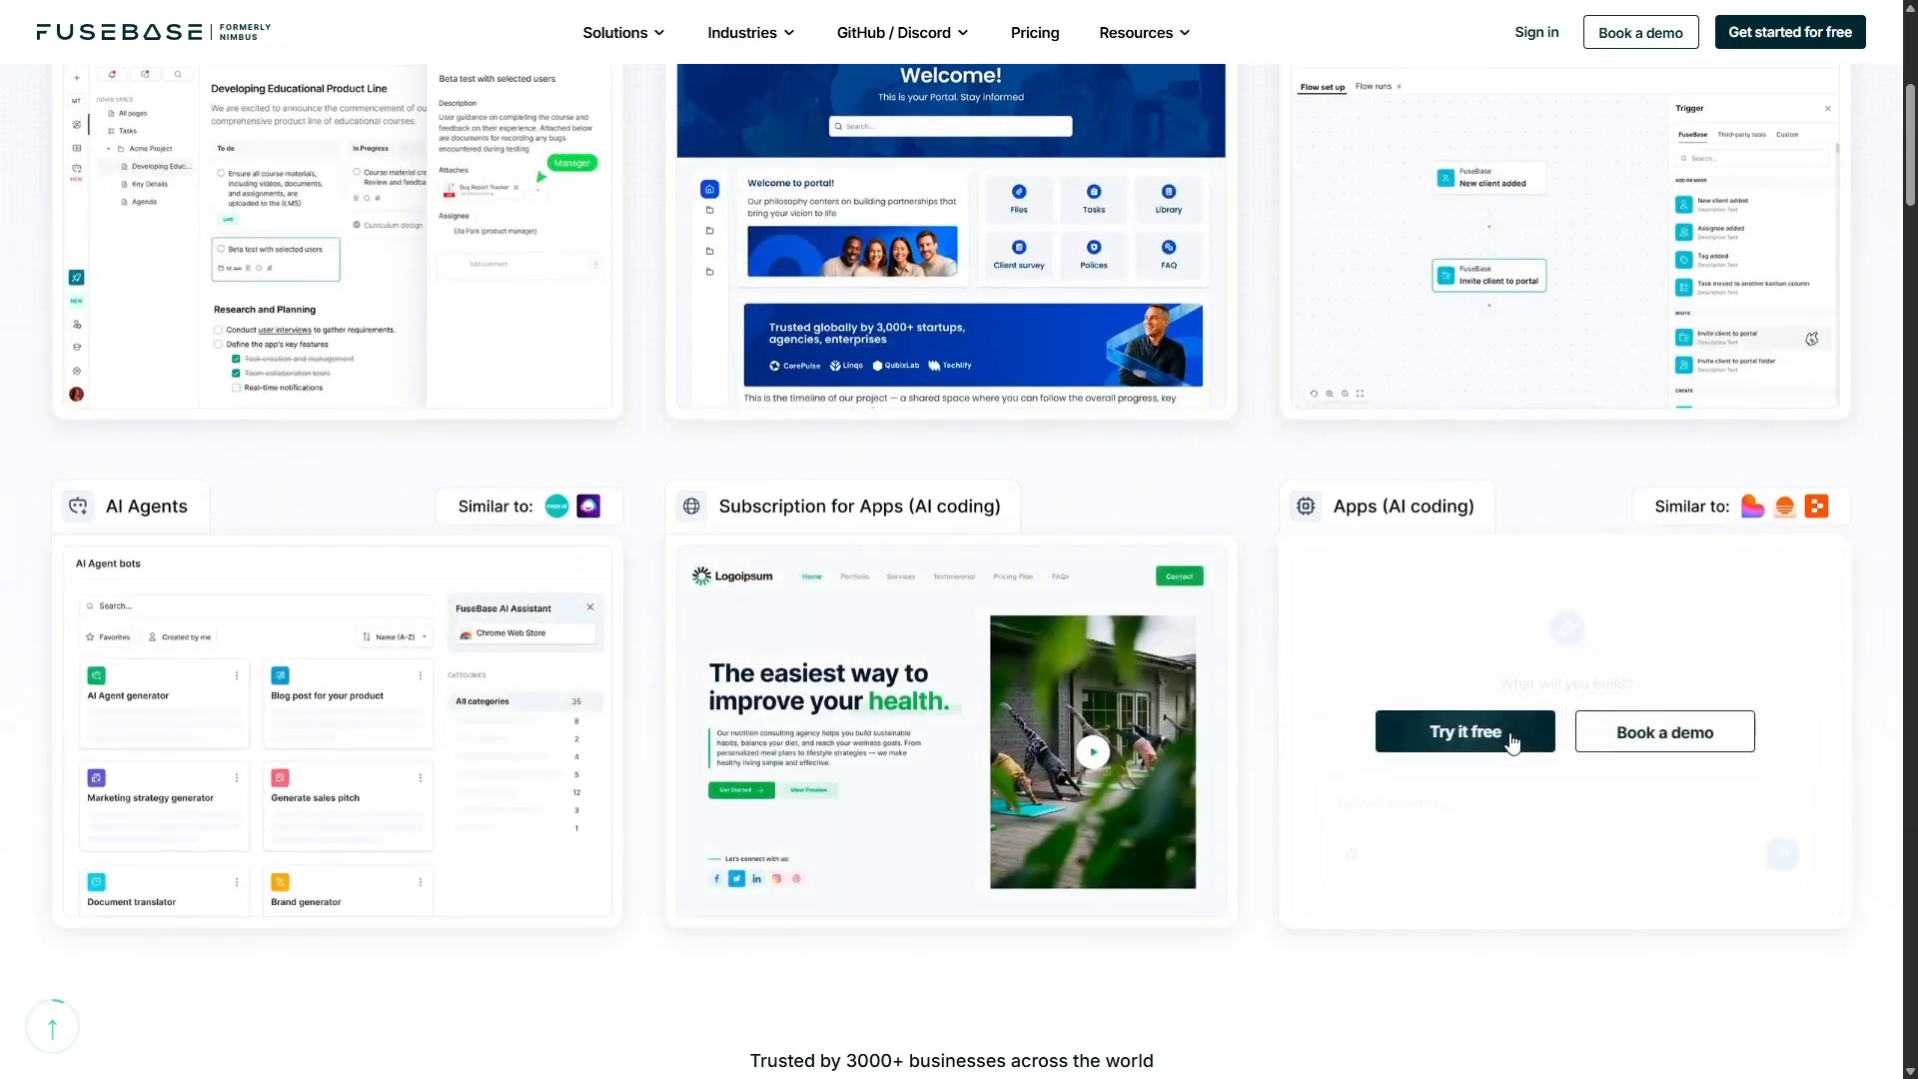
{"action": "scroll", "coordinate": [1199, 649], "scroll_direction": "down", "scroll_amount": 2}
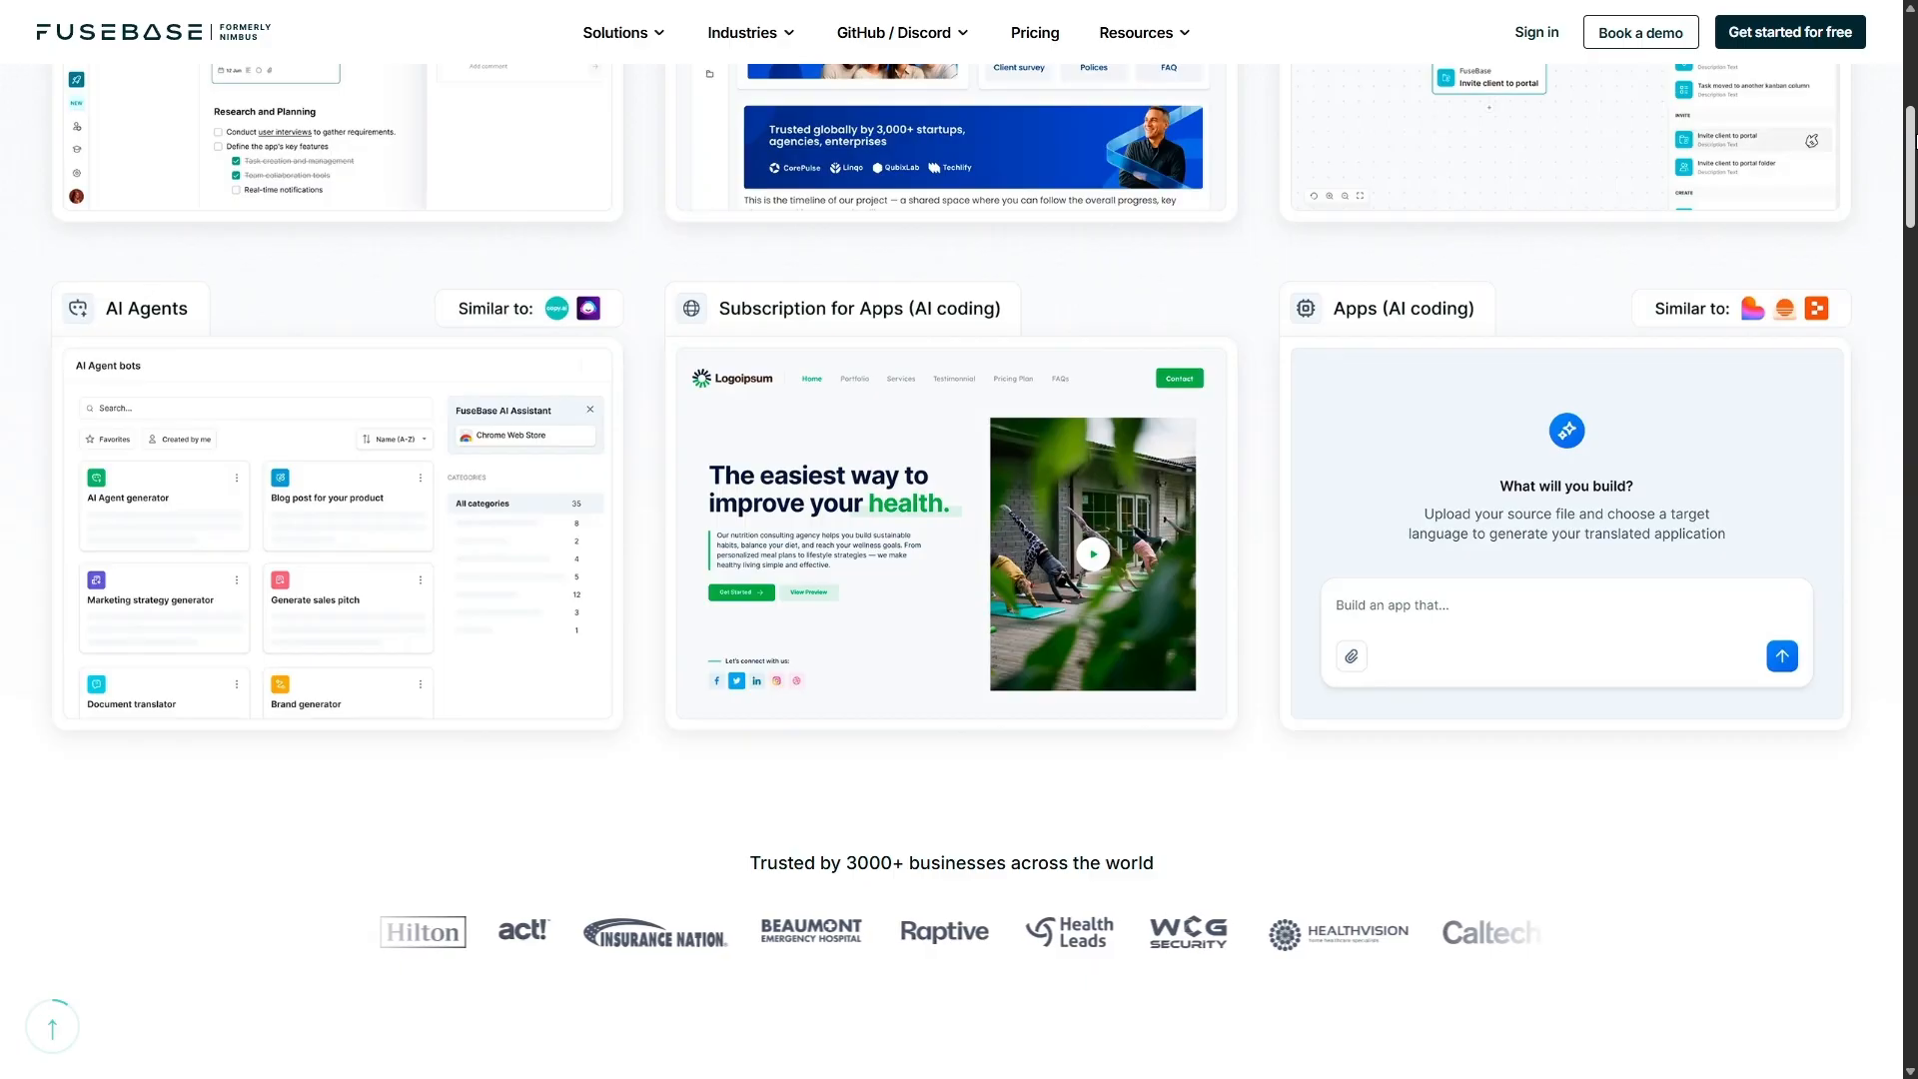
Step: View the Onboarding, Client Portal, and Partner or Deal Space previews in the homepage's portal showcase
{"action": "scroll", "coordinate": [1911, 222], "scroll_direction": "down", "scroll_amount": 6}
{"action": "left_click_drag", "start_coordinate": [1915, 224], "coordinate": [1915, 274]}
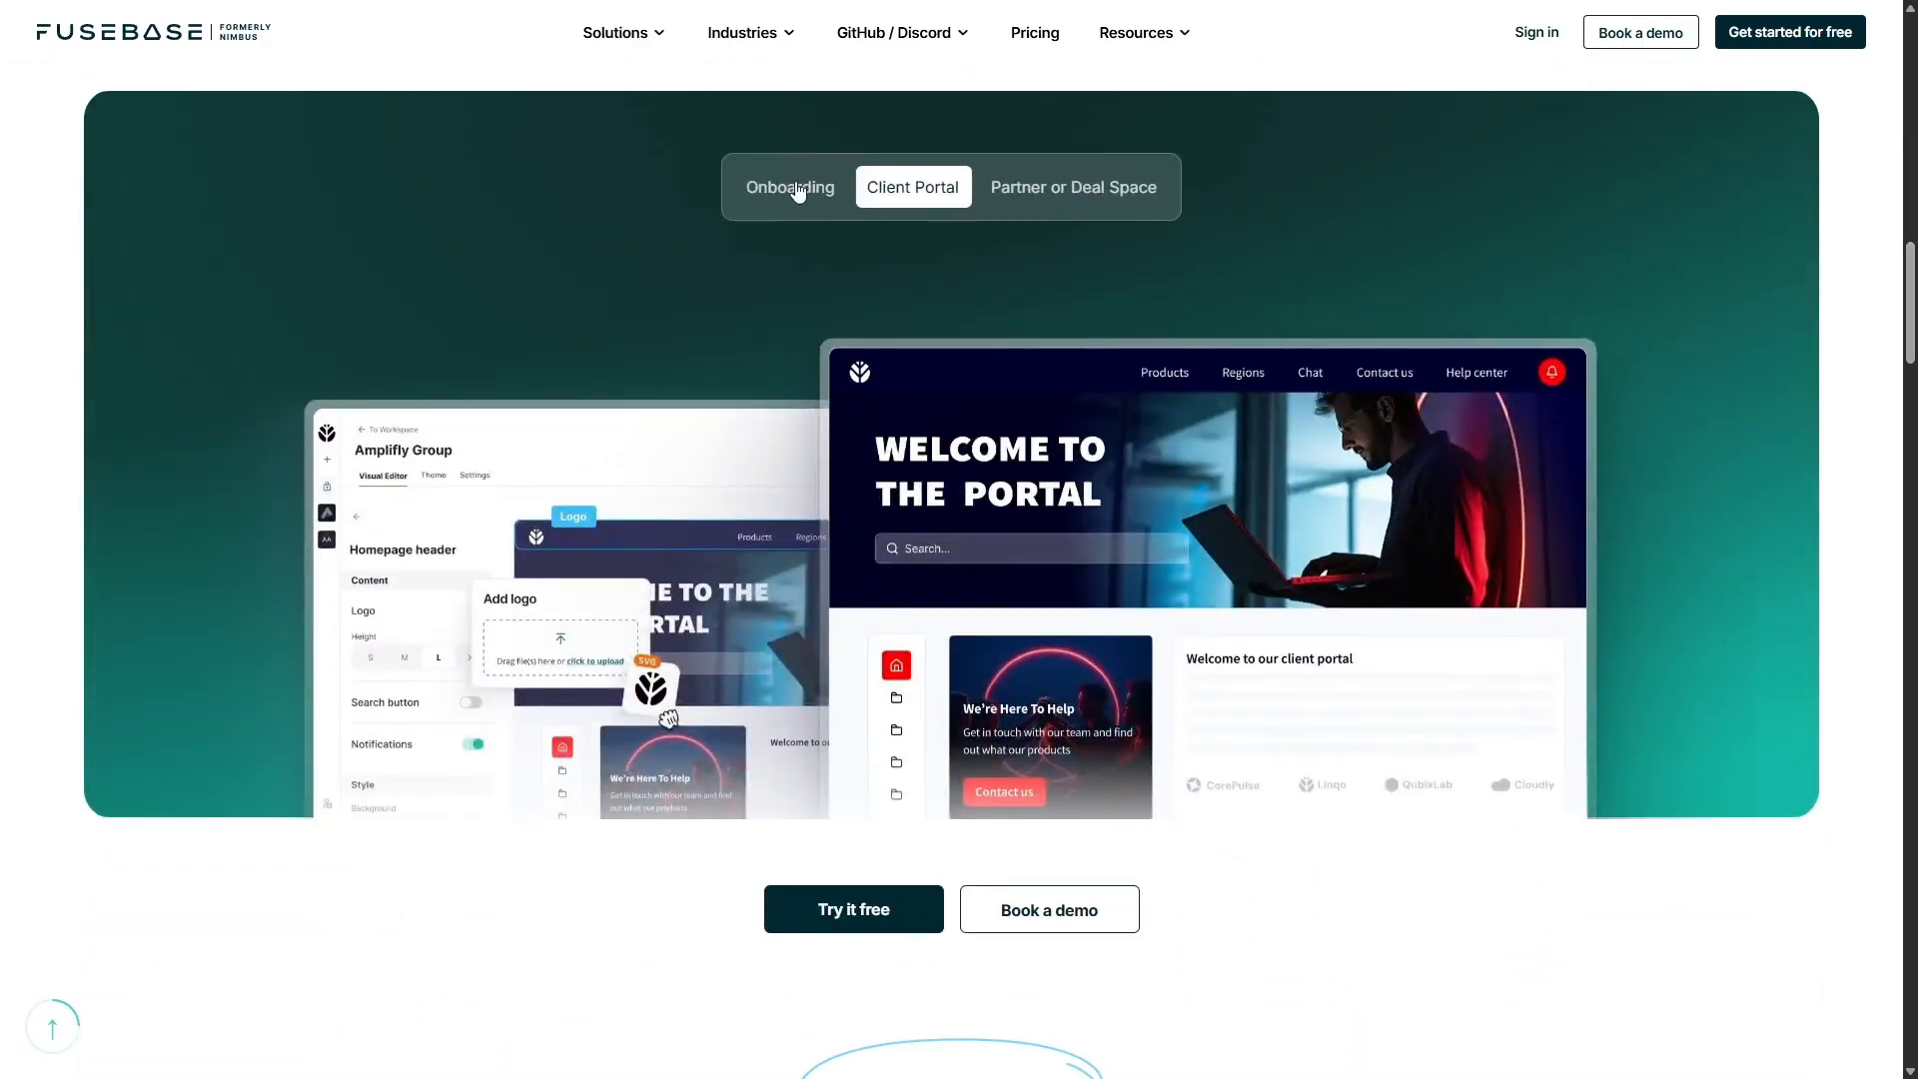
{"action": "left_click", "coordinate": [779, 189]}
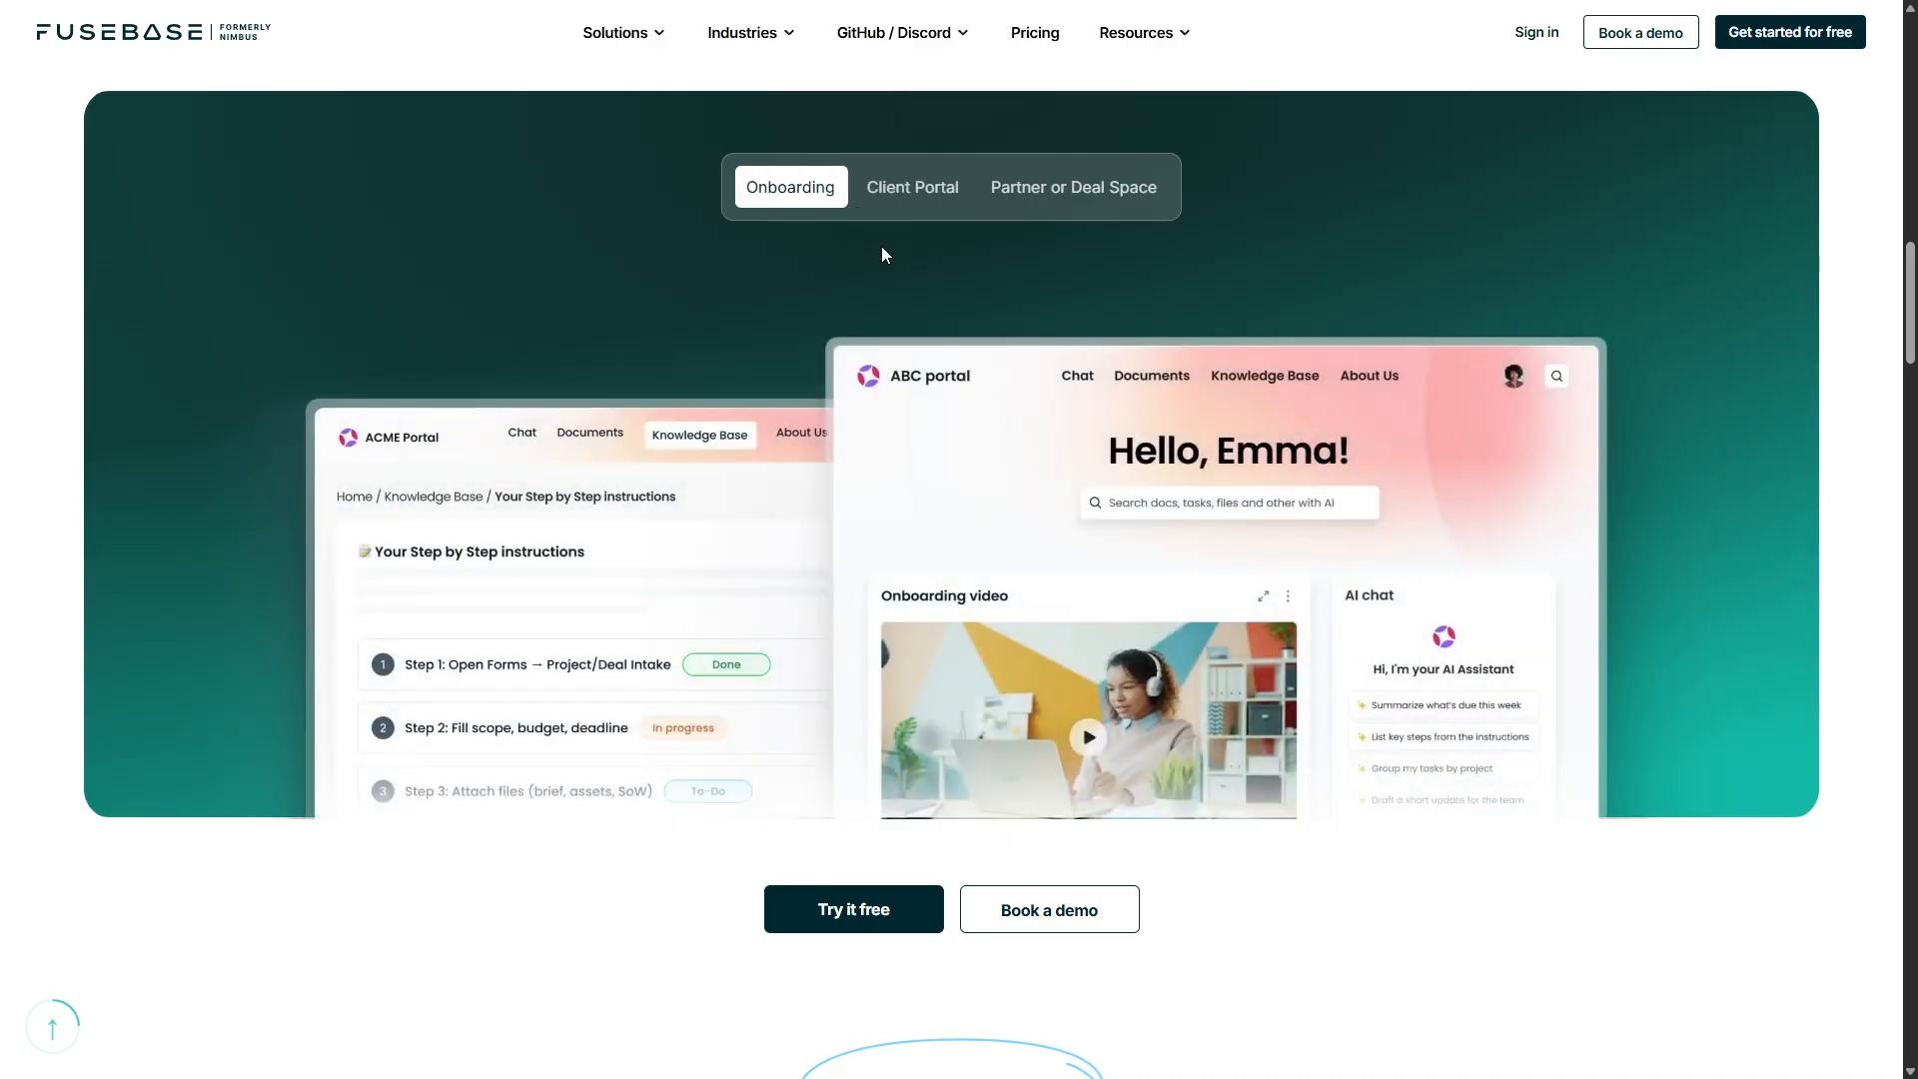
{"action": "left_click", "coordinate": [915, 203]}
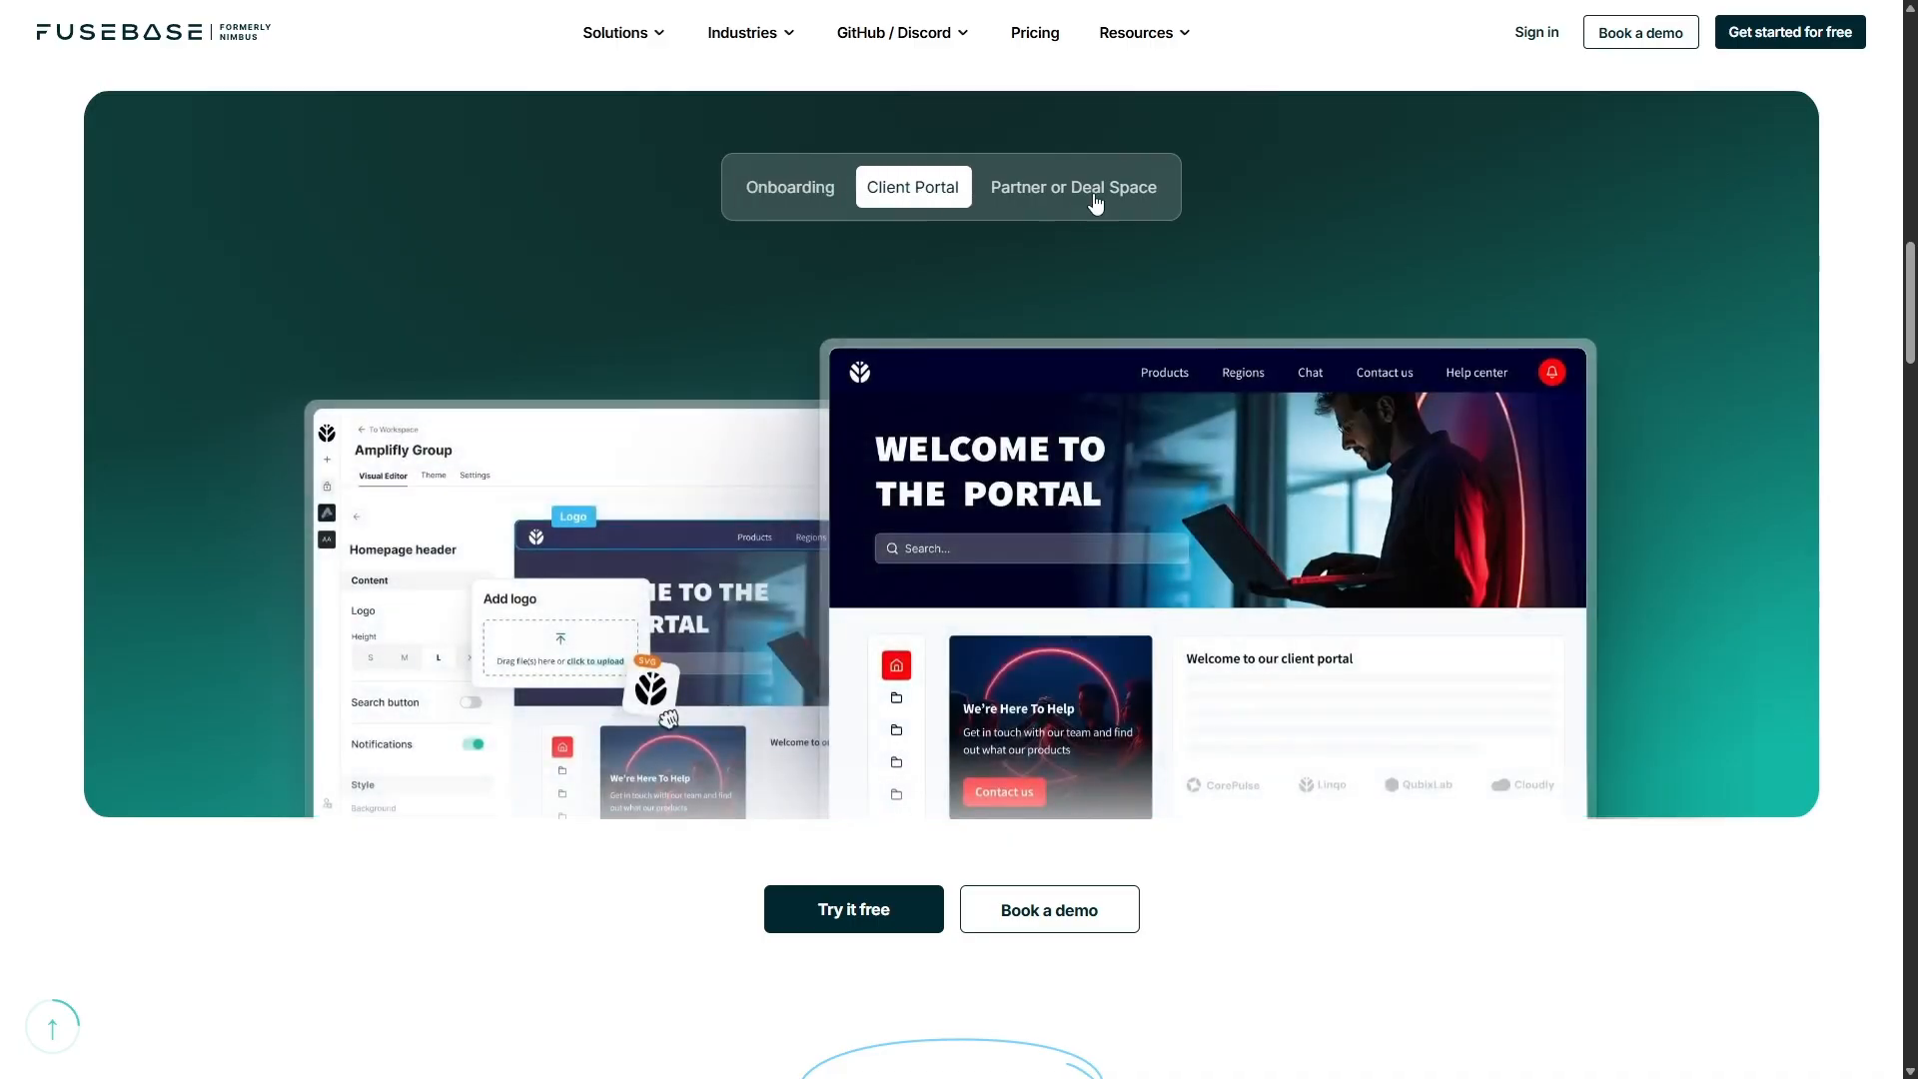
{"action": "left_click", "coordinate": [1092, 196]}
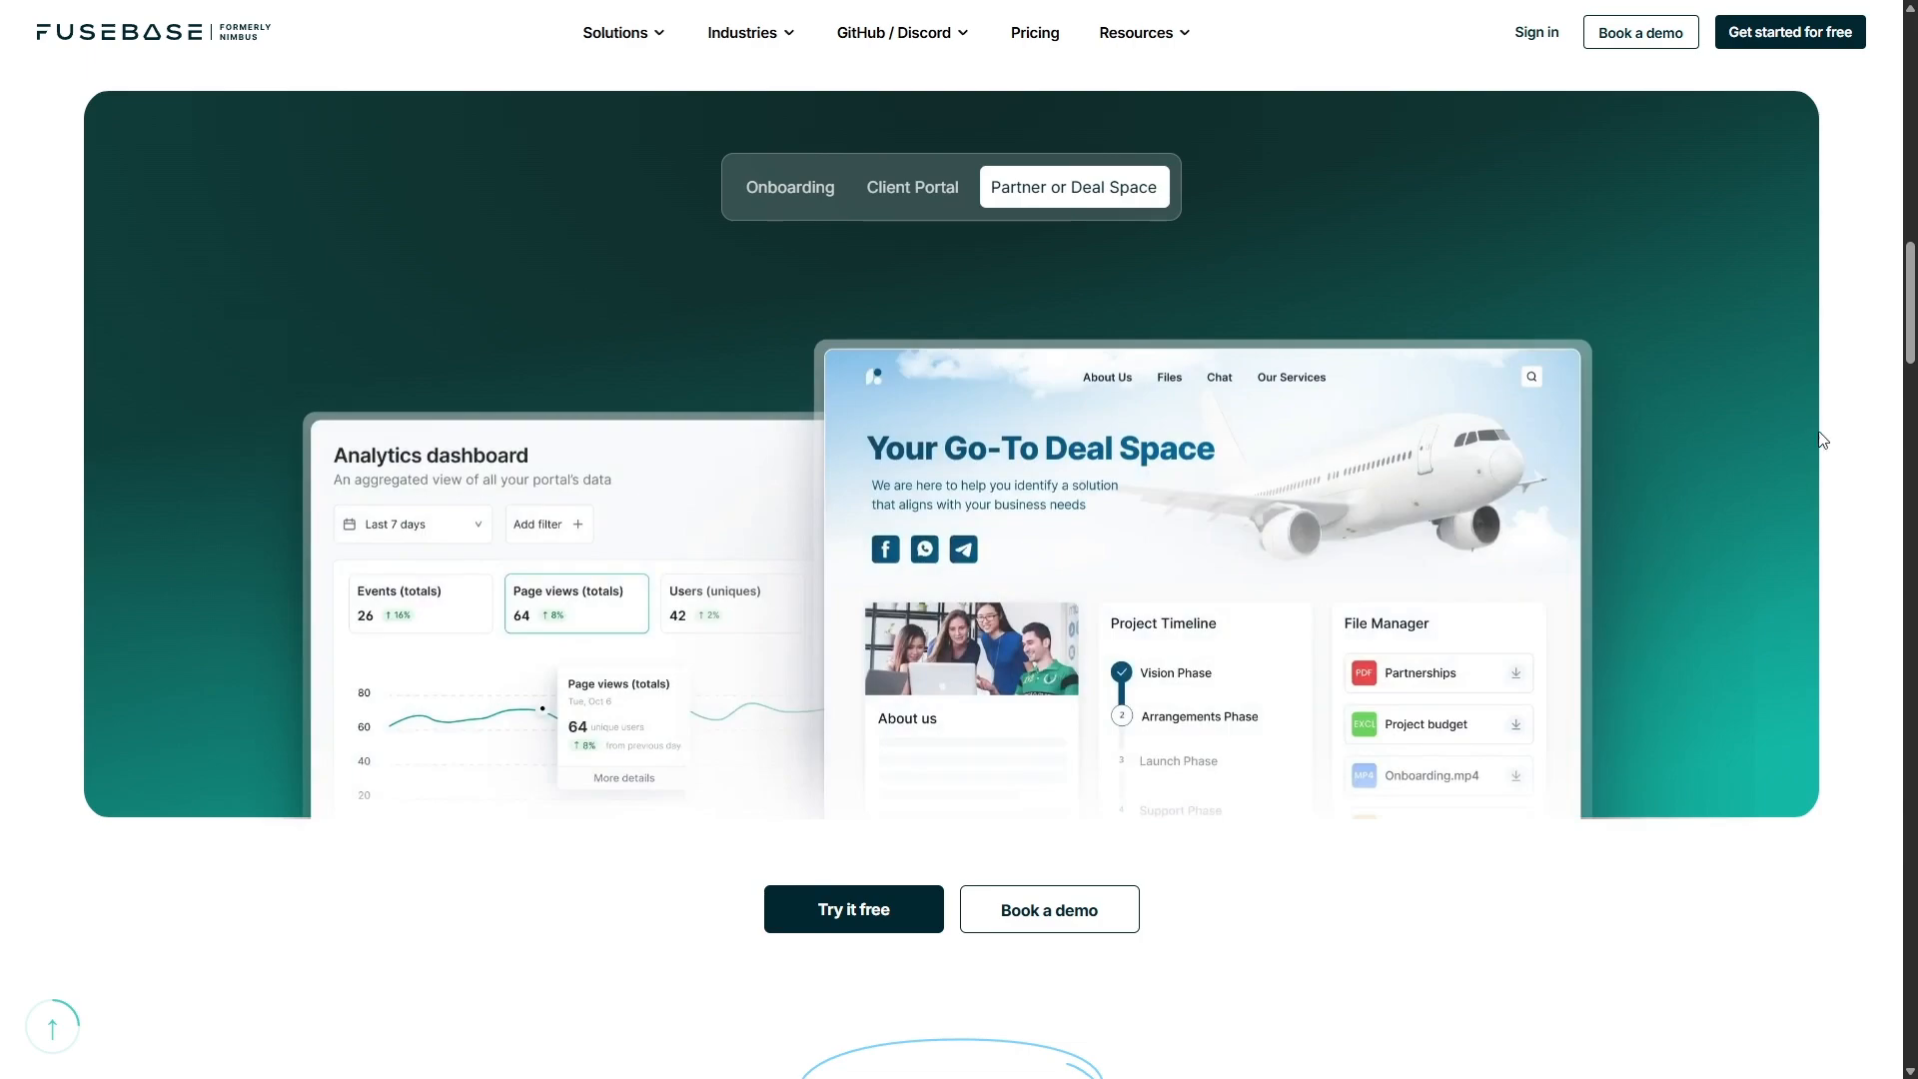
Step: View the Automations and AI Agents previews in the homepage's team workspace showcase
{"action": "scroll", "coordinate": [1912, 300], "scroll_direction": "down", "scroll_amount": 10}
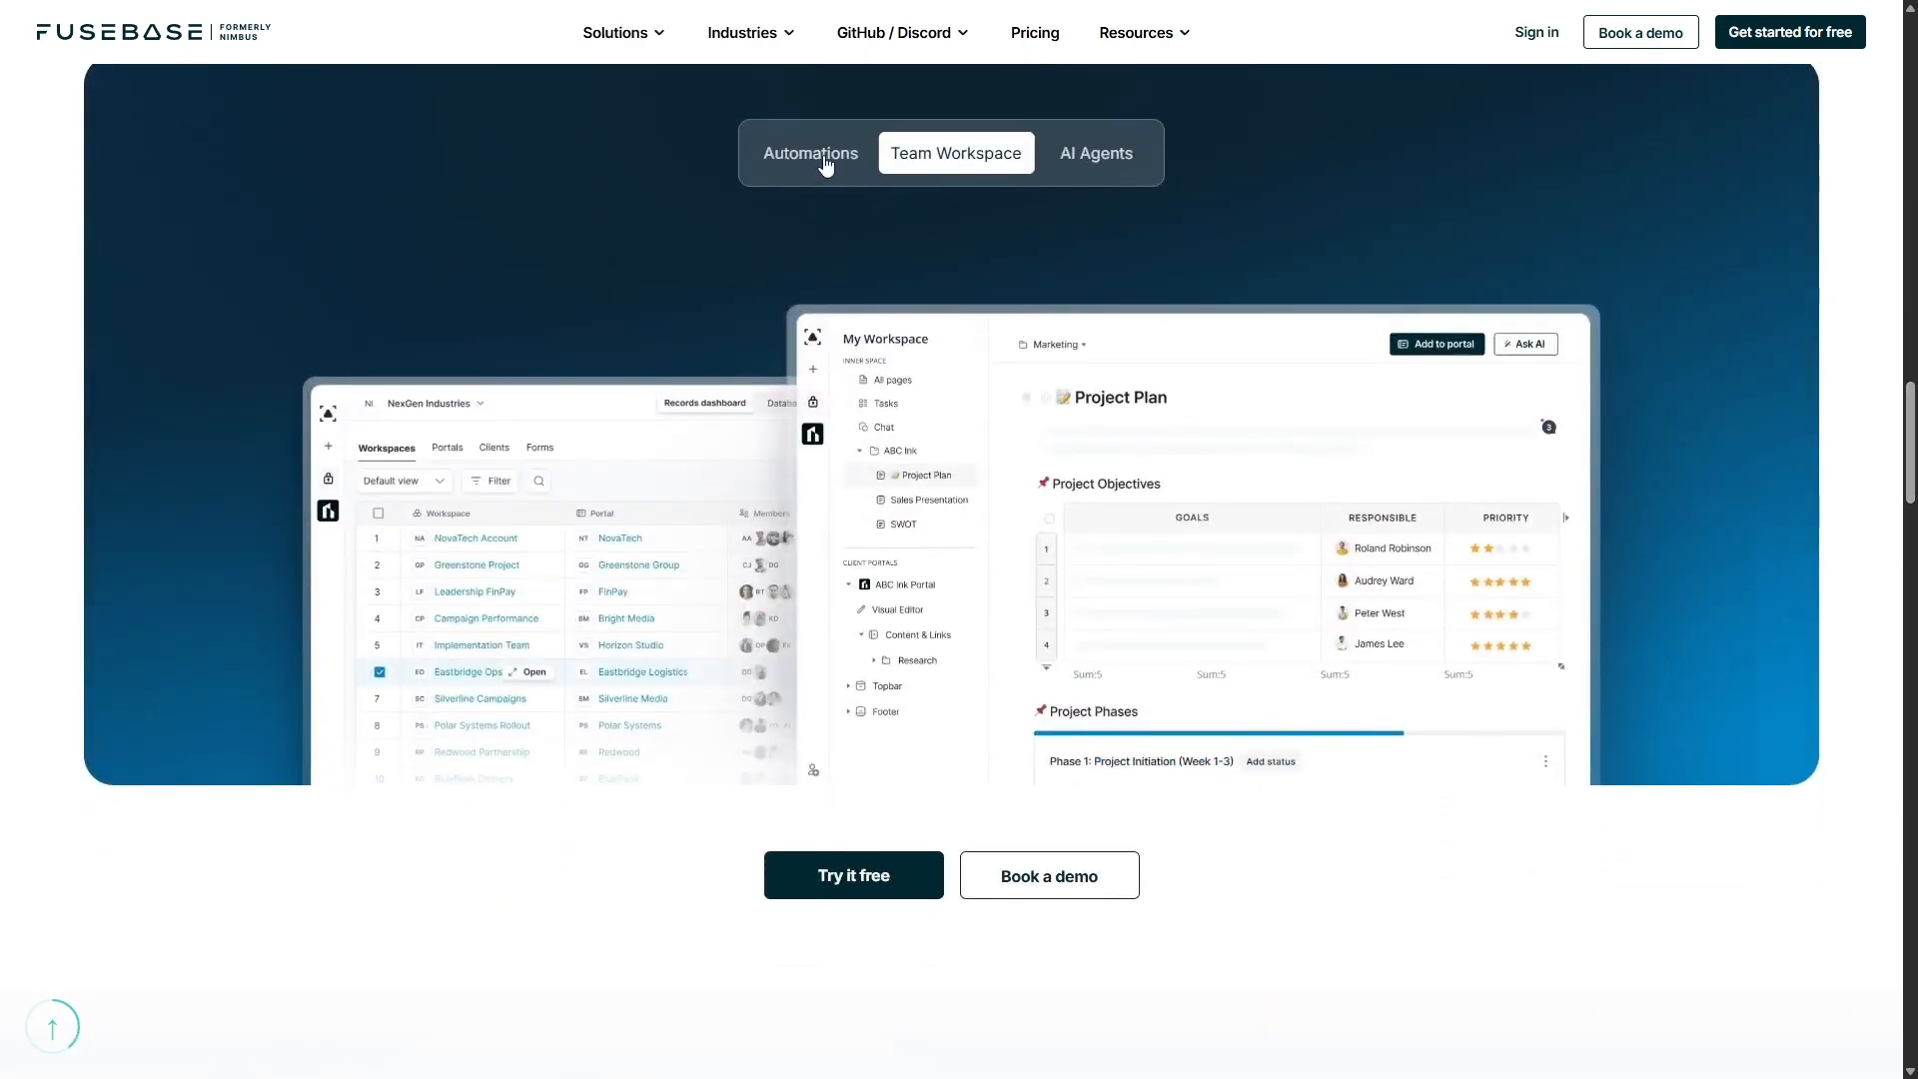
{"action": "left_click", "coordinate": [825, 165]}
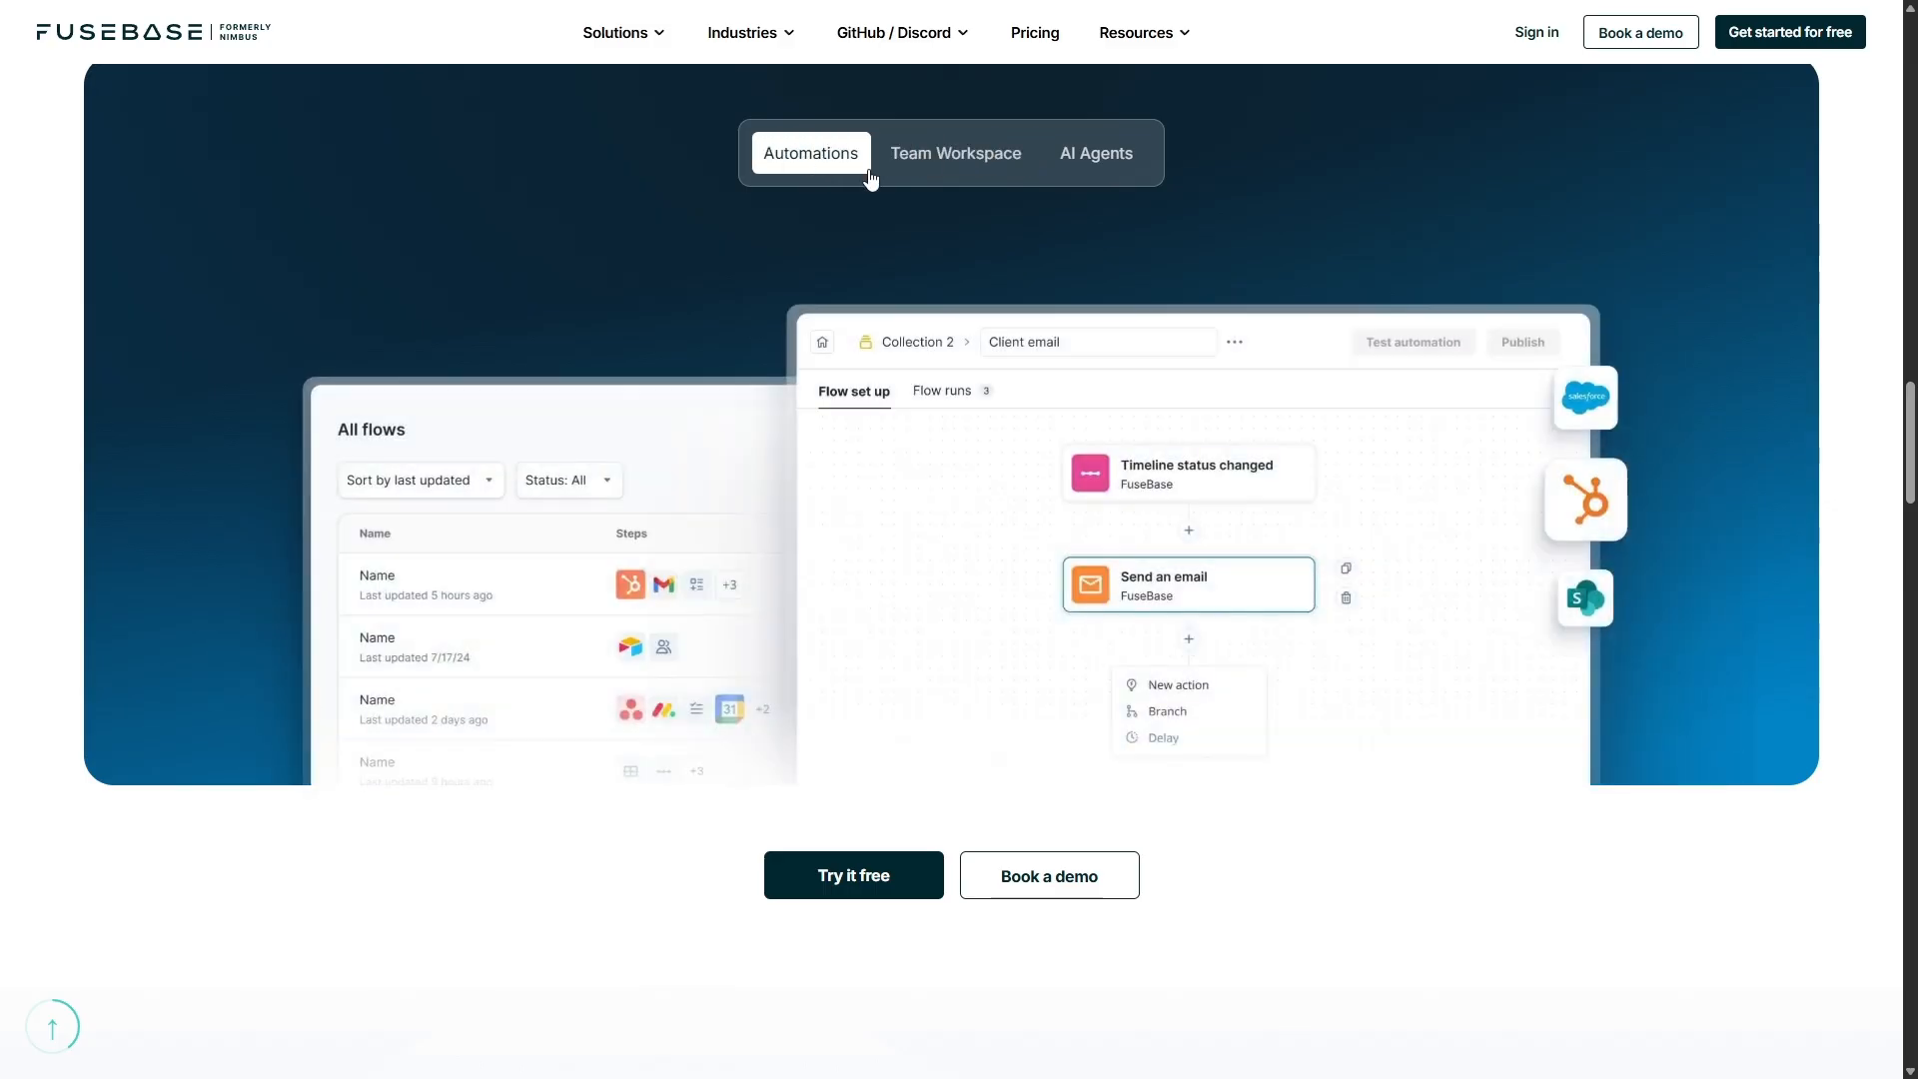
{"action": "left_click", "coordinate": [1127, 168]}
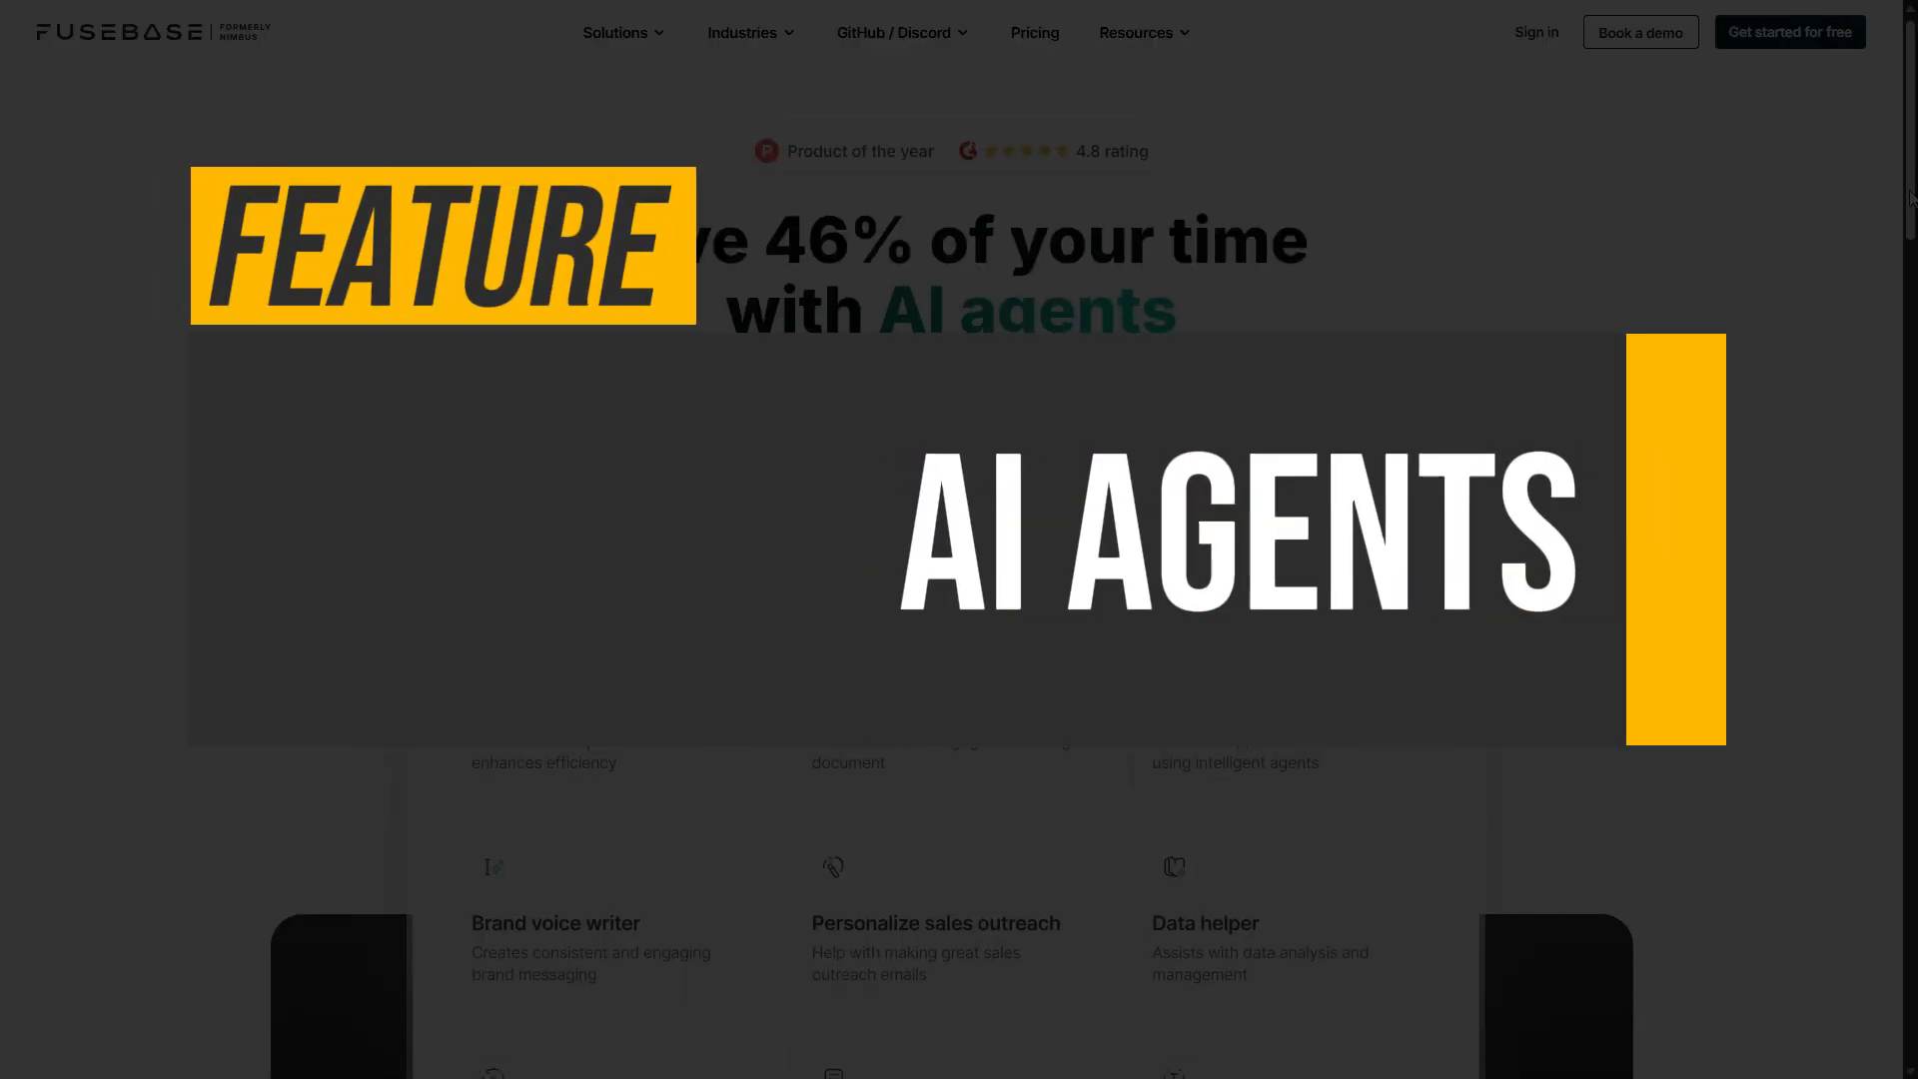
Step: Examine the AI agents page, including the agent overview, demo video section, and Website, Email, LinkedIn and CRM agents
{"action": "scroll", "coordinate": [1910, 191], "scroll_direction": "down", "scroll_amount": 4}
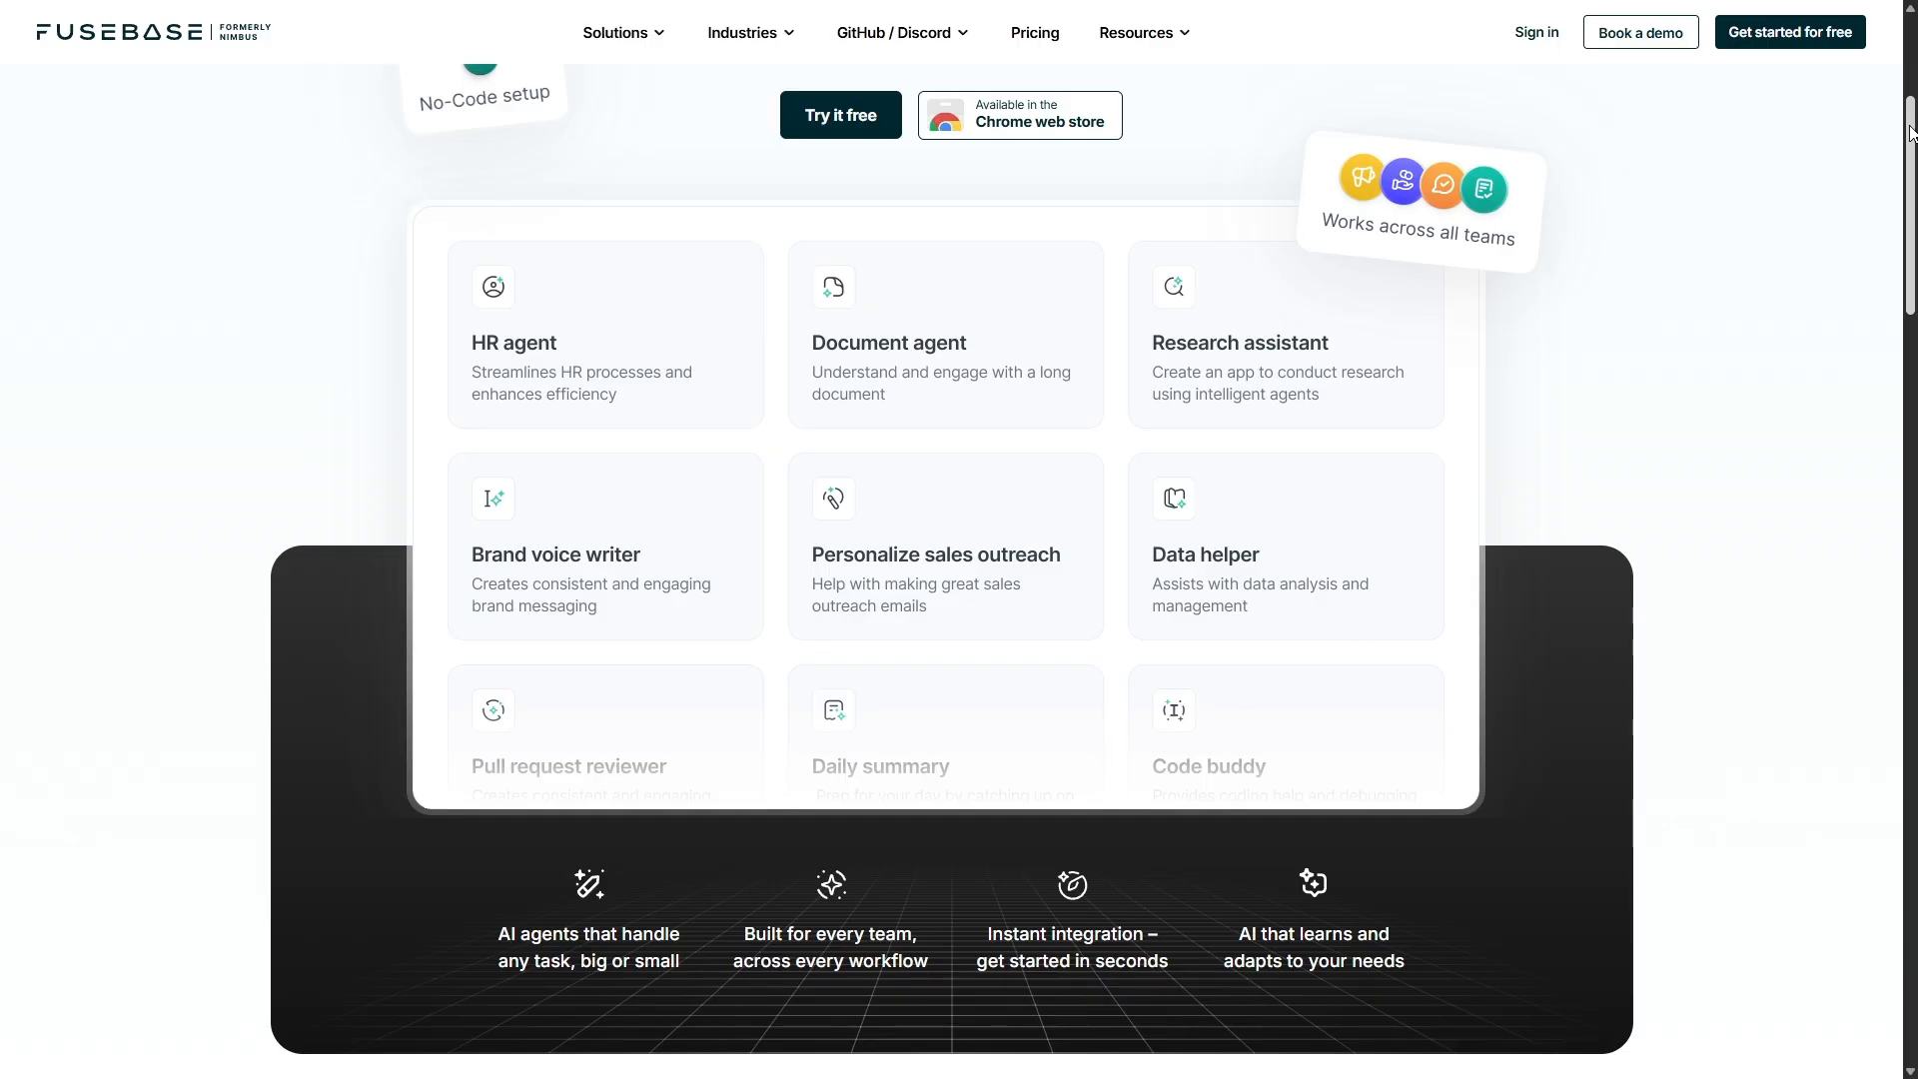
{"action": "left_click_drag", "start_coordinate": [1910, 133], "coordinate": [1909, 355]}
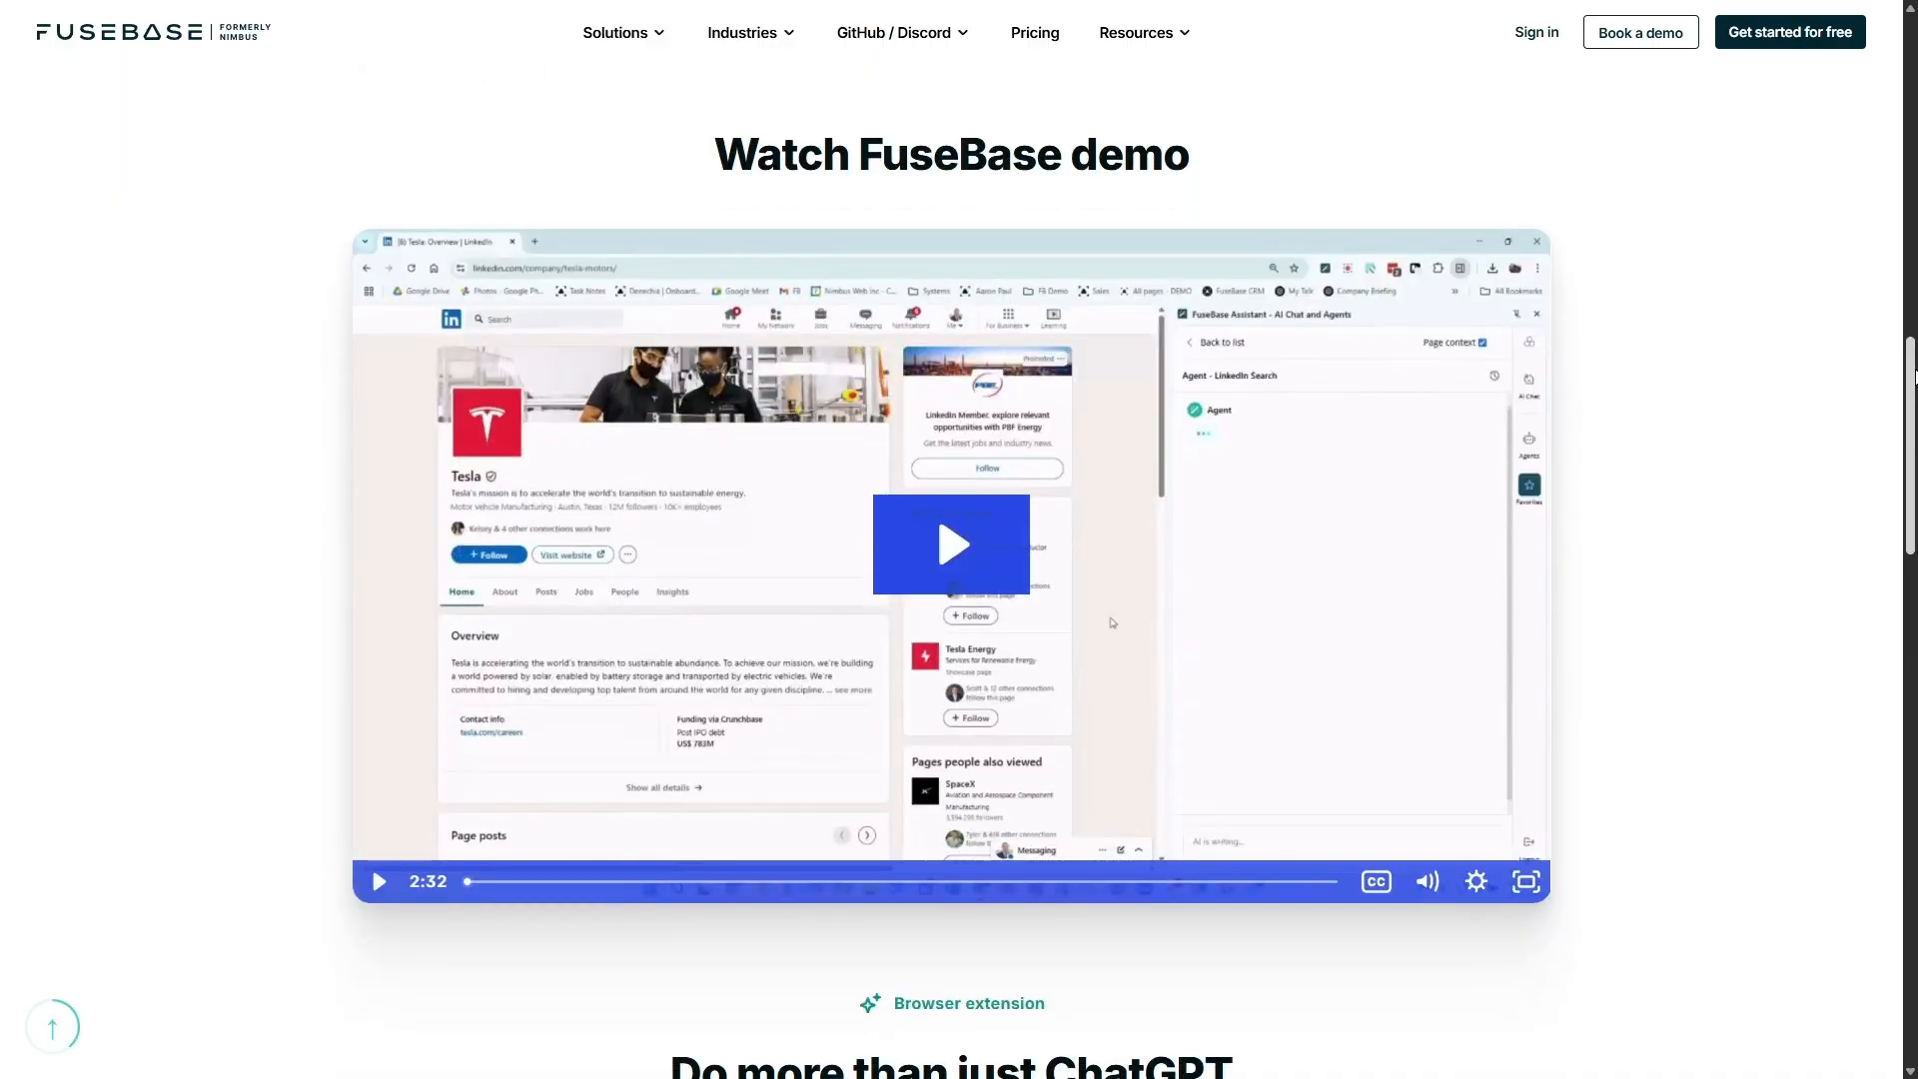
{"action": "left_click_drag", "start_coordinate": [1912, 375], "coordinate": [1910, 550]}
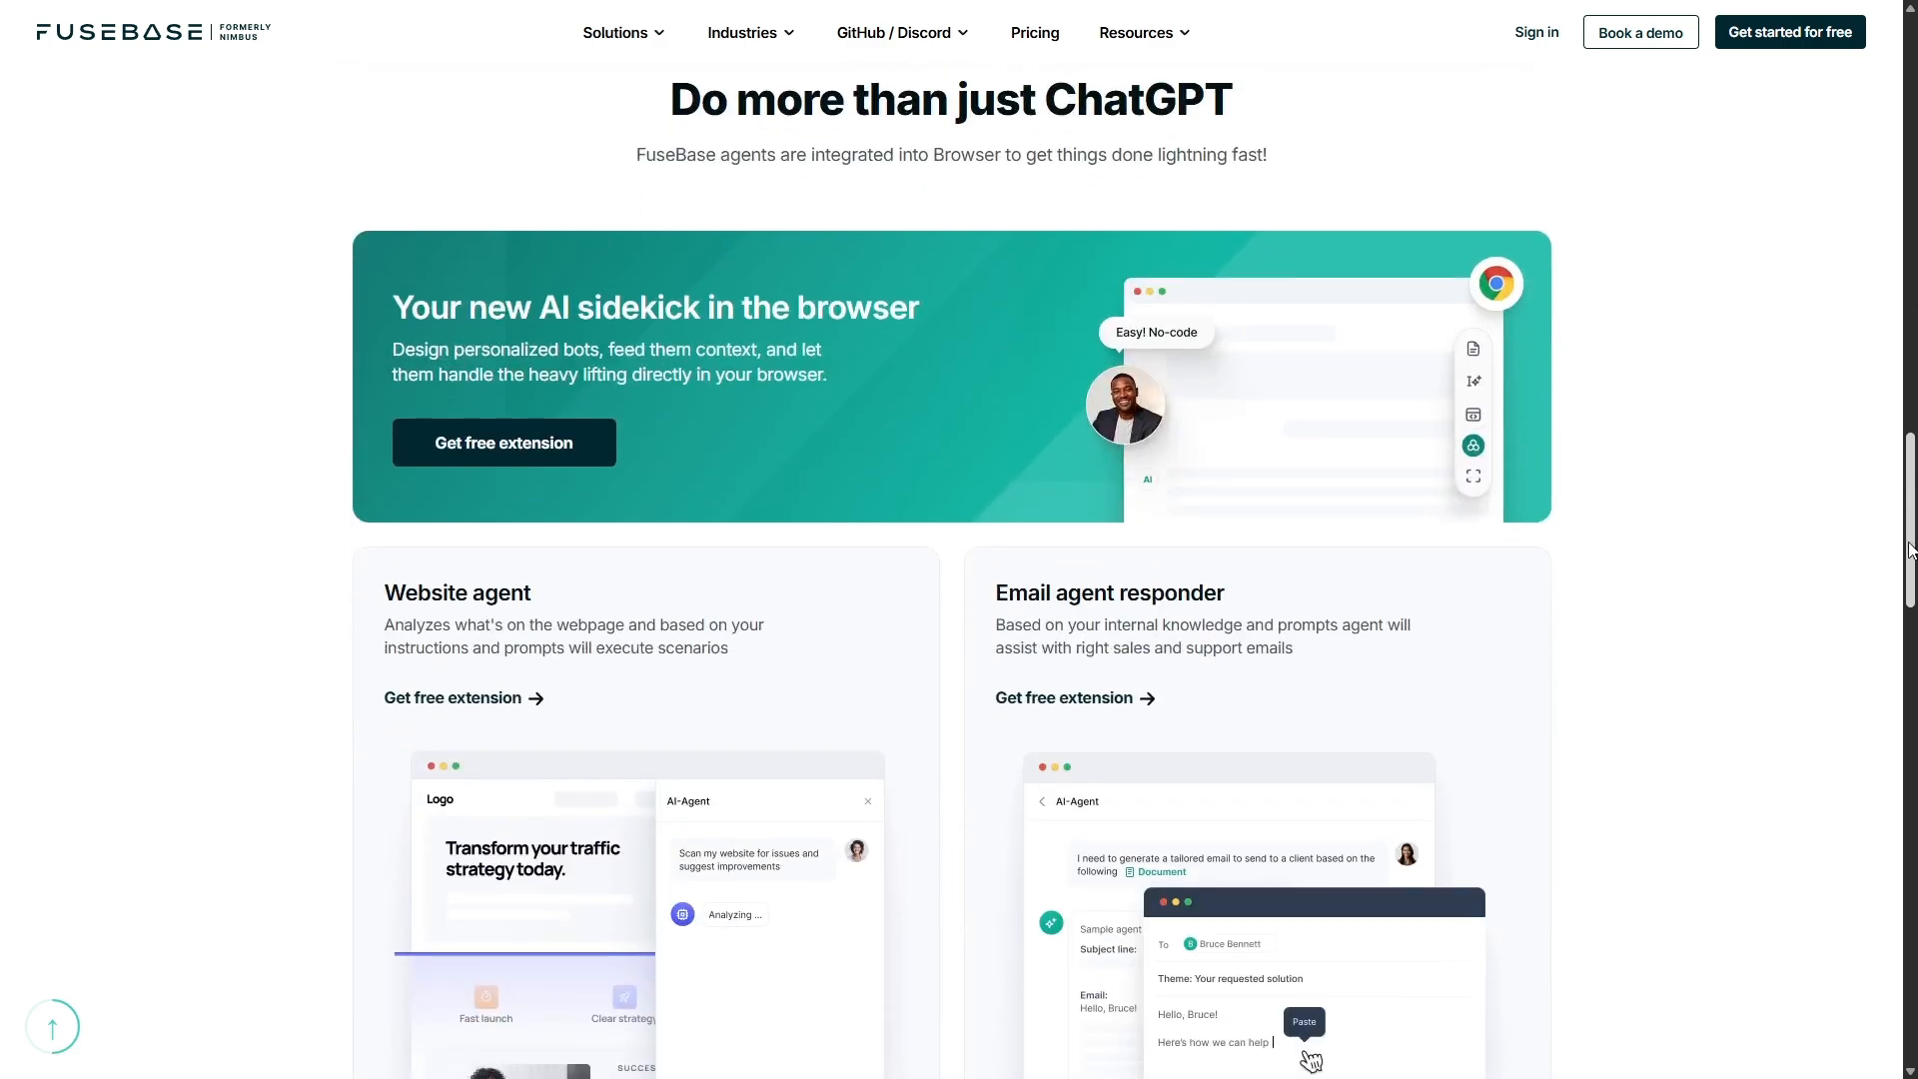
{"action": "left_click_drag", "start_coordinate": [1910, 547], "coordinate": [1910, 611]}
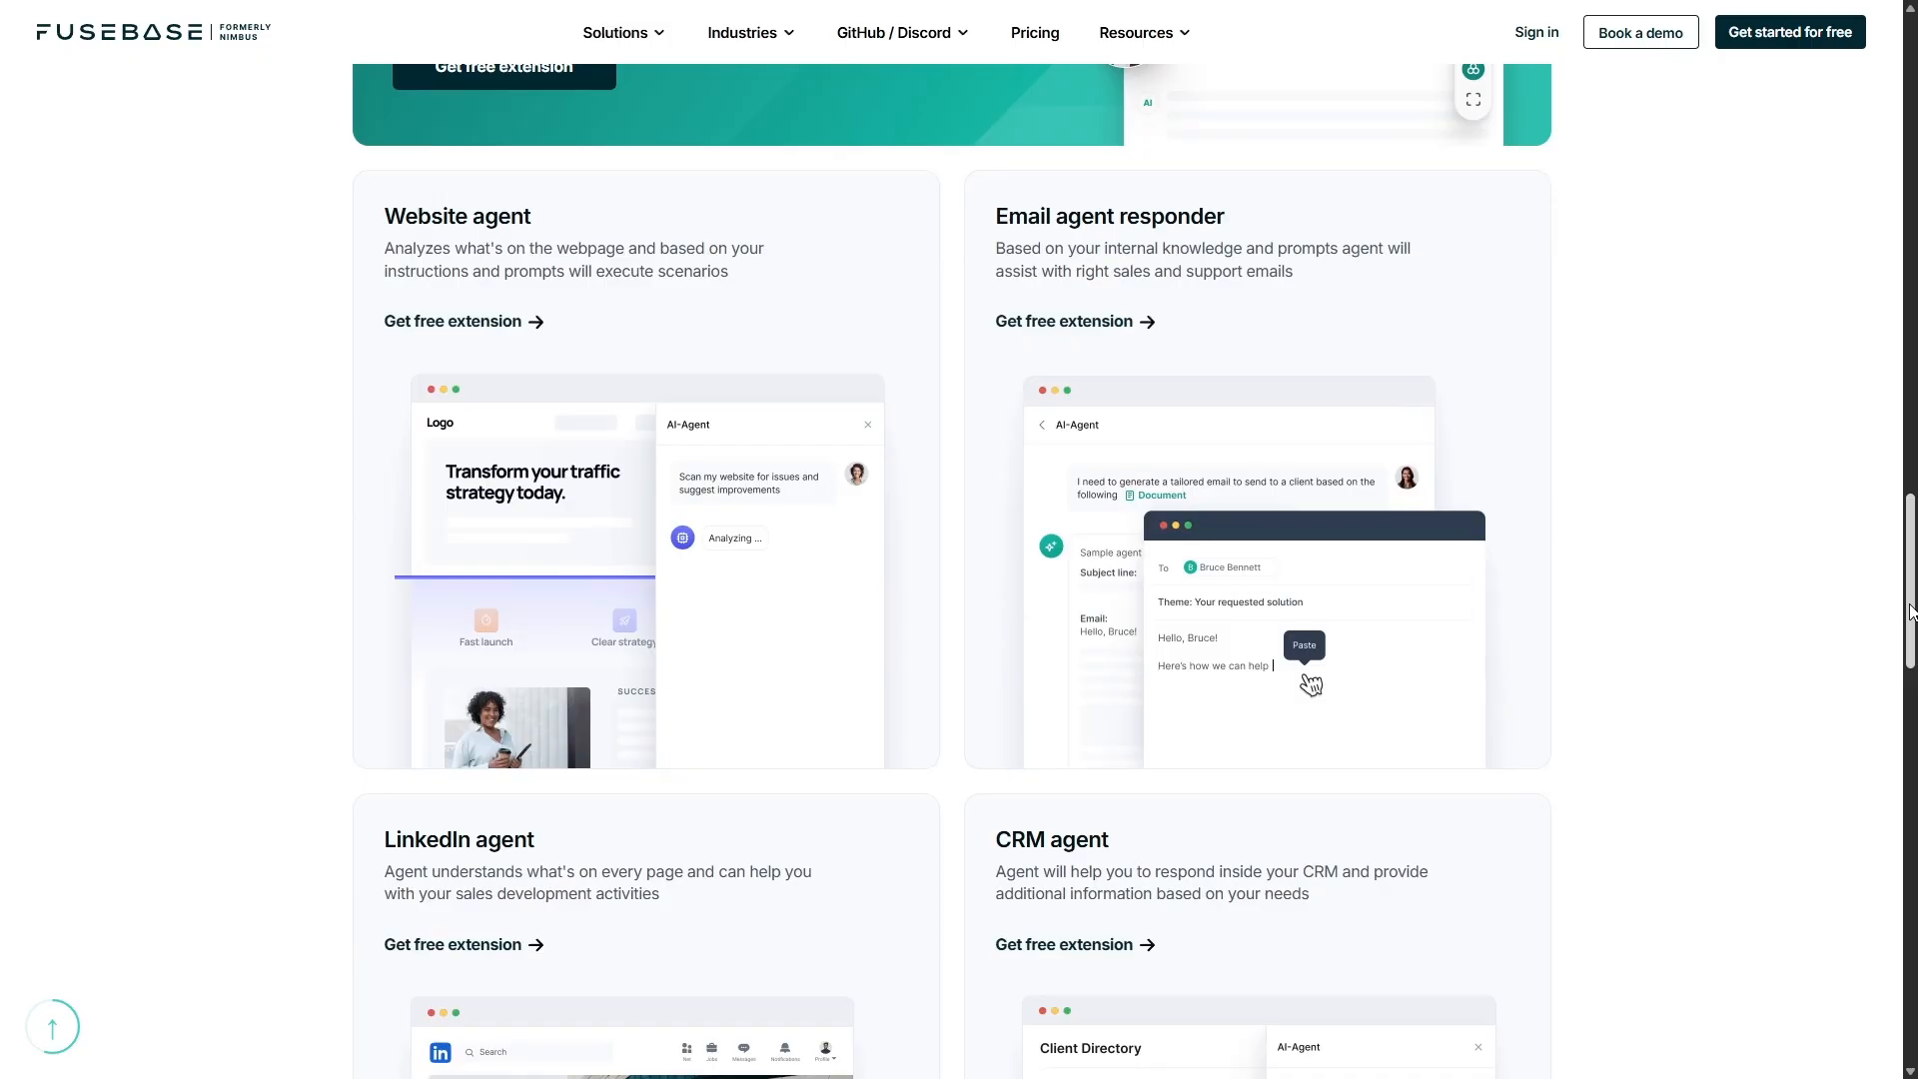
{"action": "left_click_drag", "start_coordinate": [1910, 611], "coordinate": [1910, 659]}
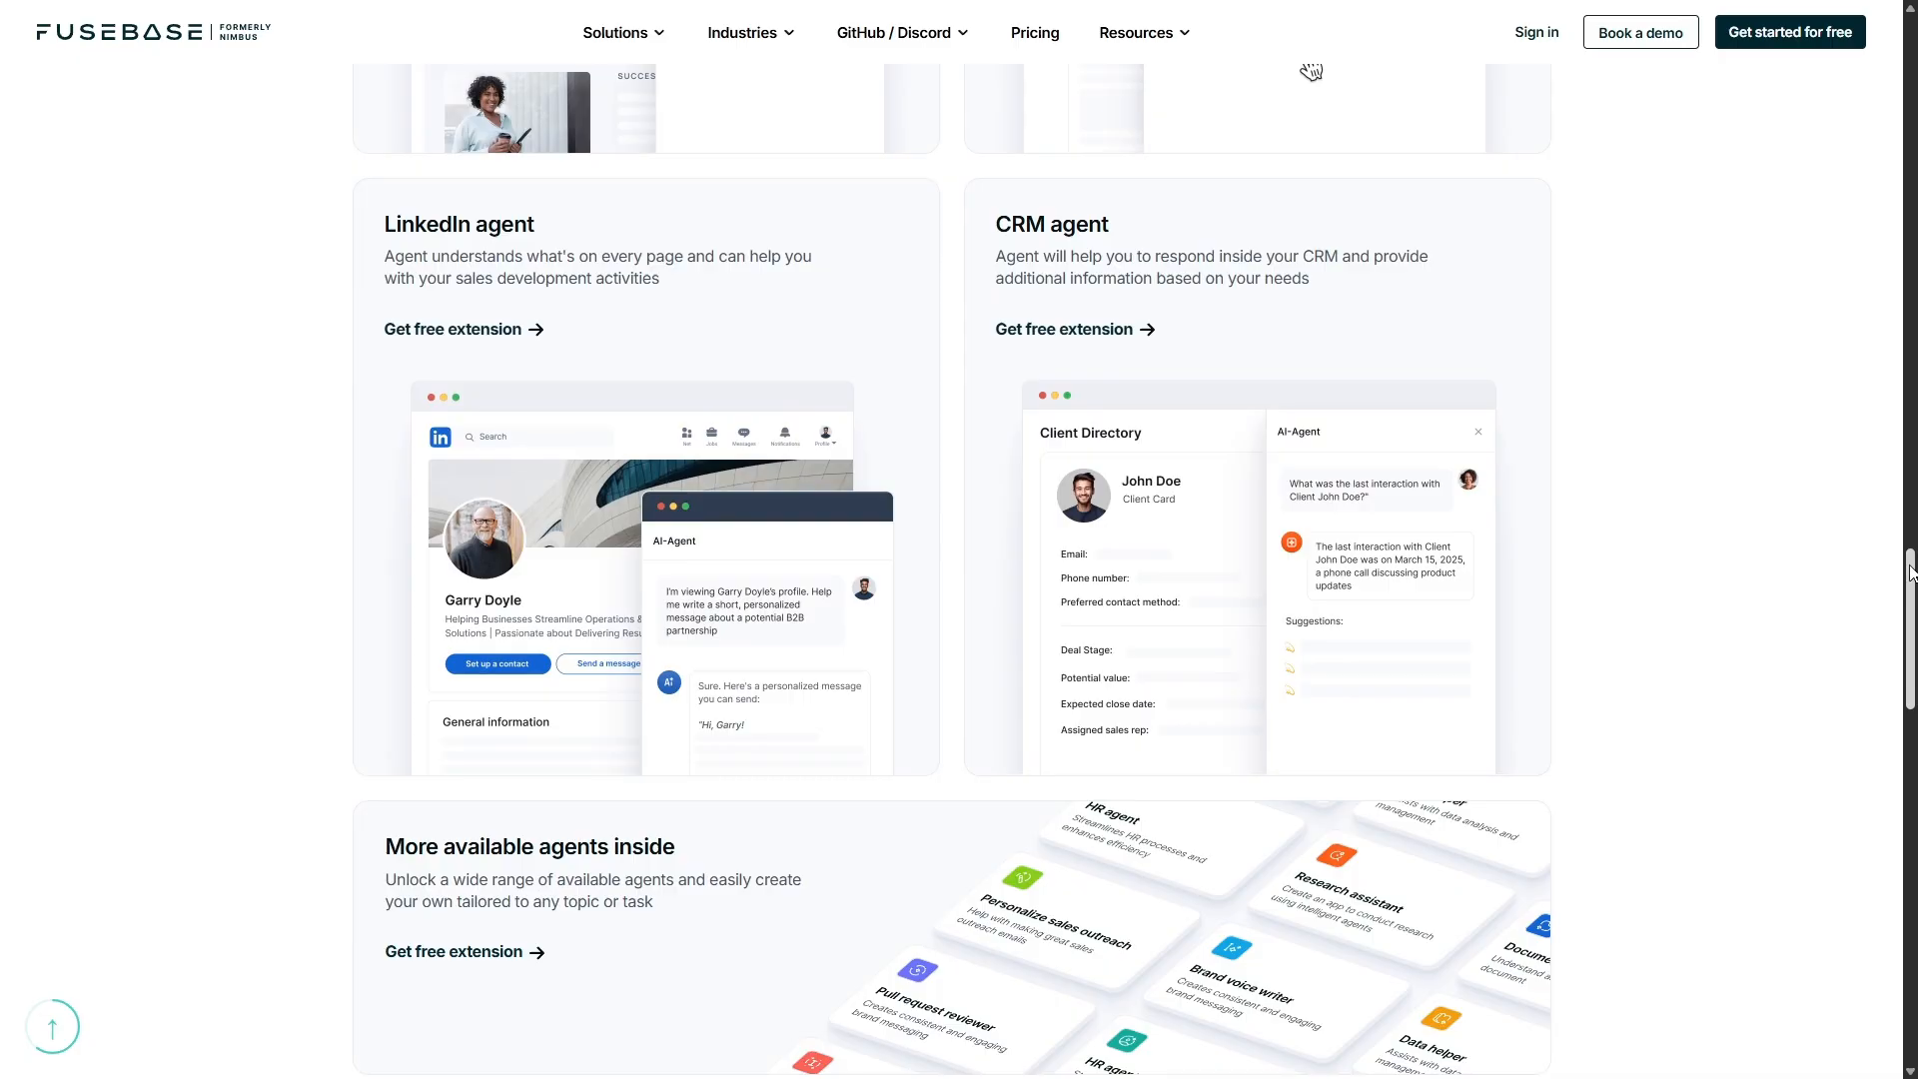
{"action": "left_click_drag", "start_coordinate": [1910, 573], "coordinate": [1910, 712]}
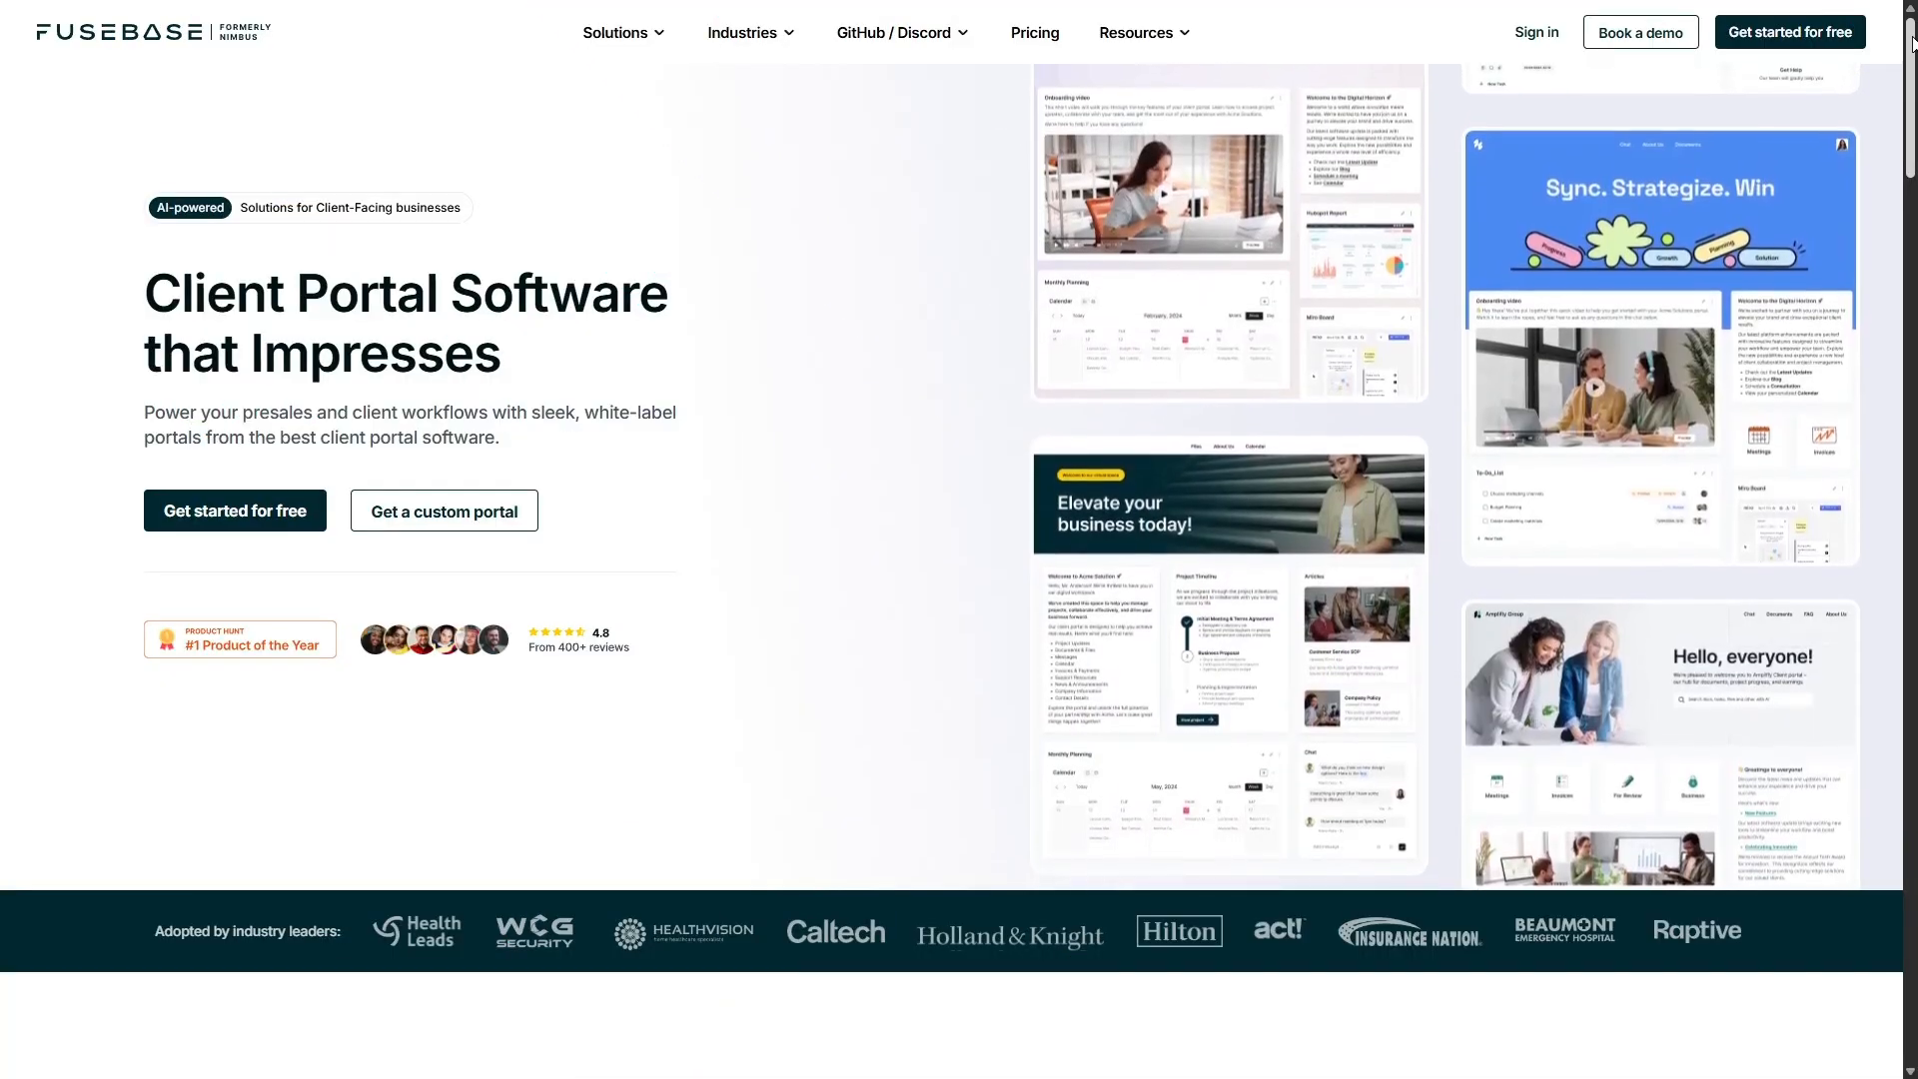
Step: Examine the Client Portal Software page, covering the demo video, Project Management, external collaboration portals and Sales Deal Rooms sections
{"action": "left_click_drag", "start_coordinate": [1912, 38], "coordinate": [1910, 179]}
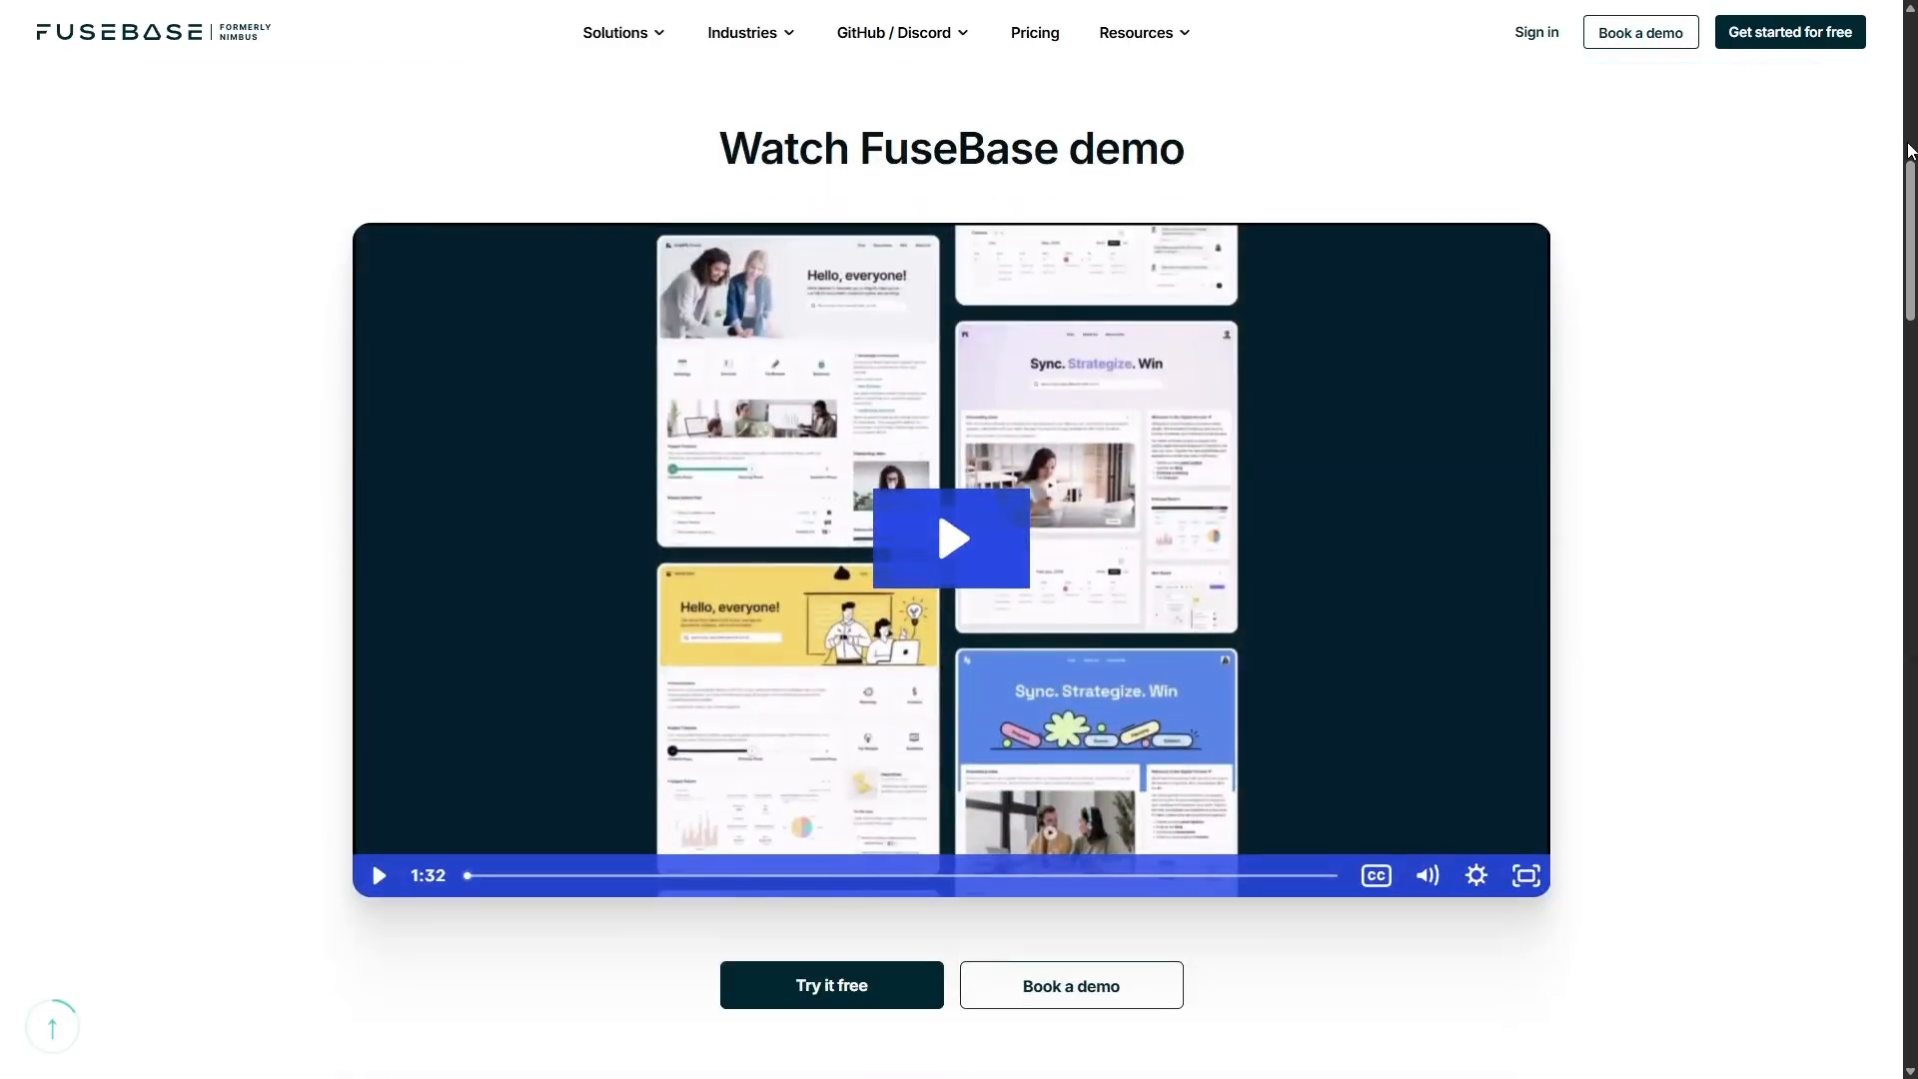
{"action": "left_click_drag", "start_coordinate": [1910, 176], "coordinate": [1912, 366]}
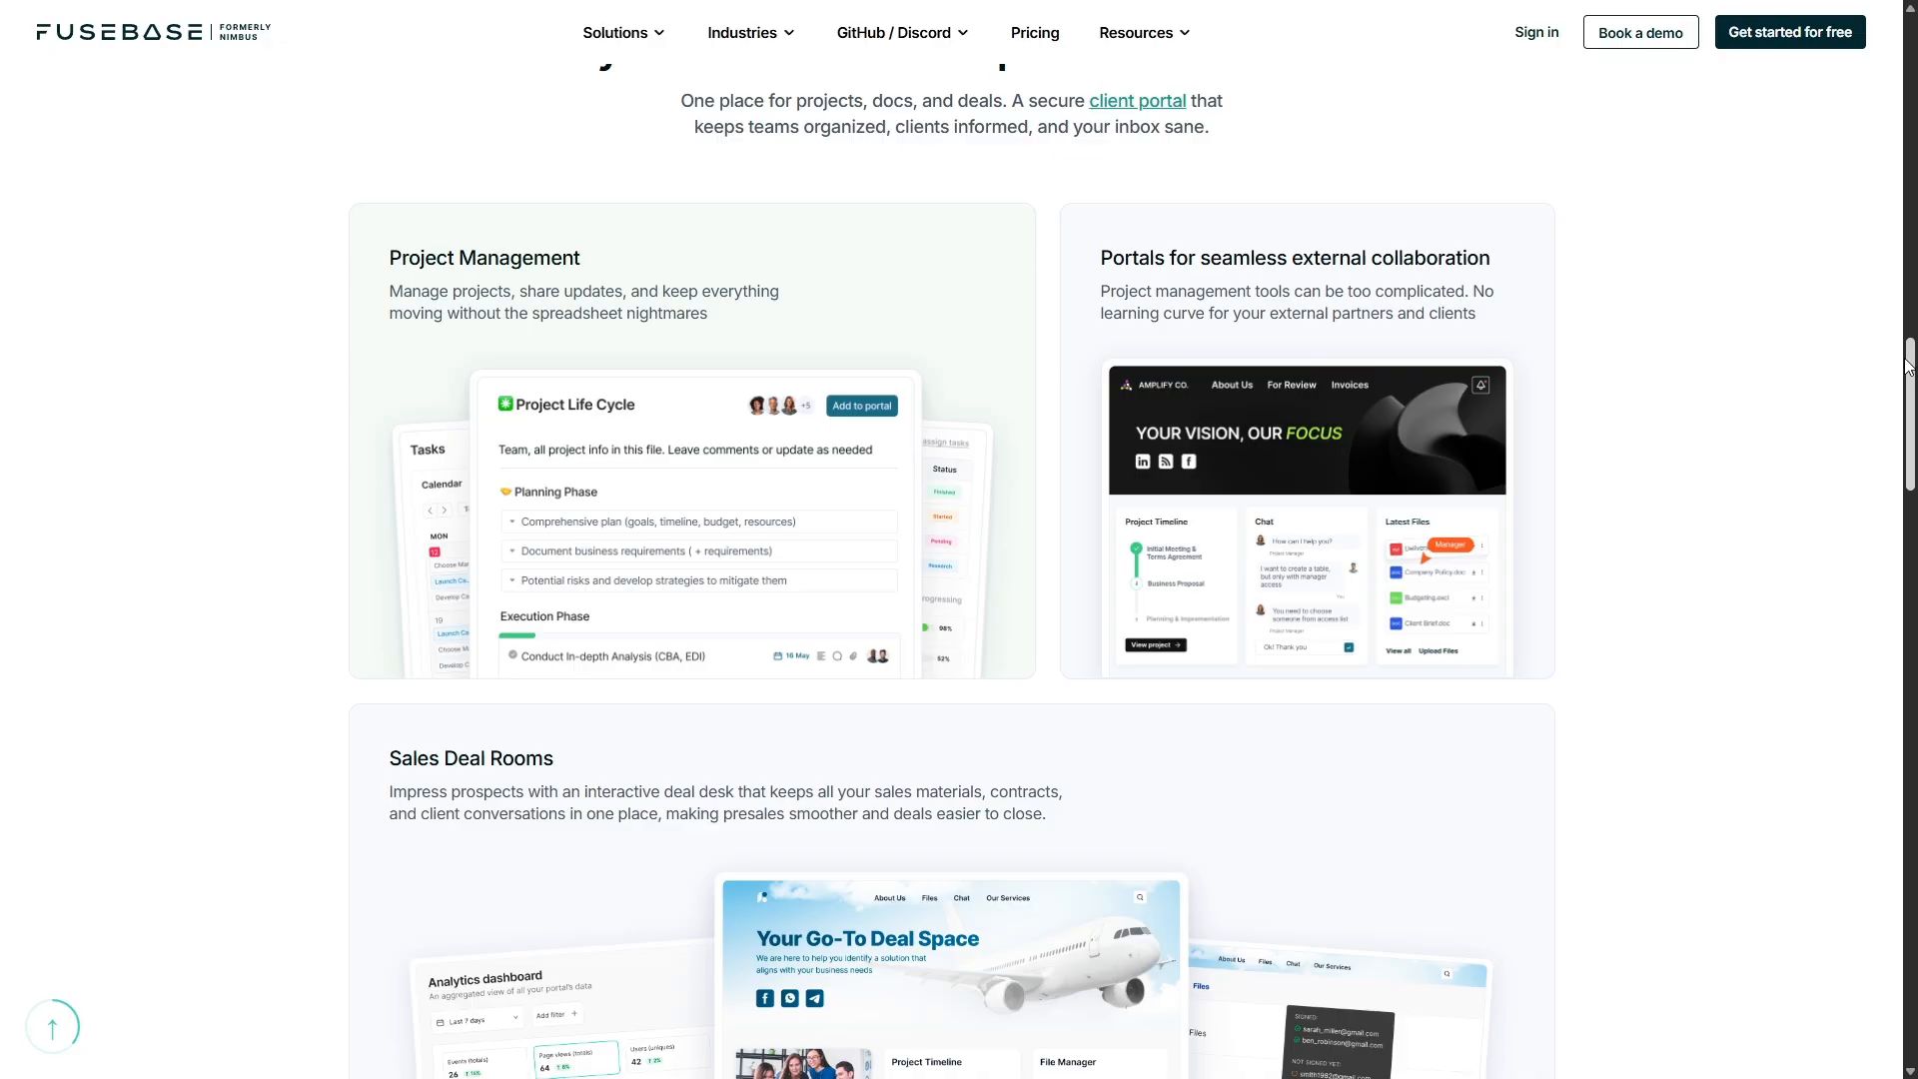
{"action": "left_click_drag", "start_coordinate": [1911, 367], "coordinate": [1910, 439]}
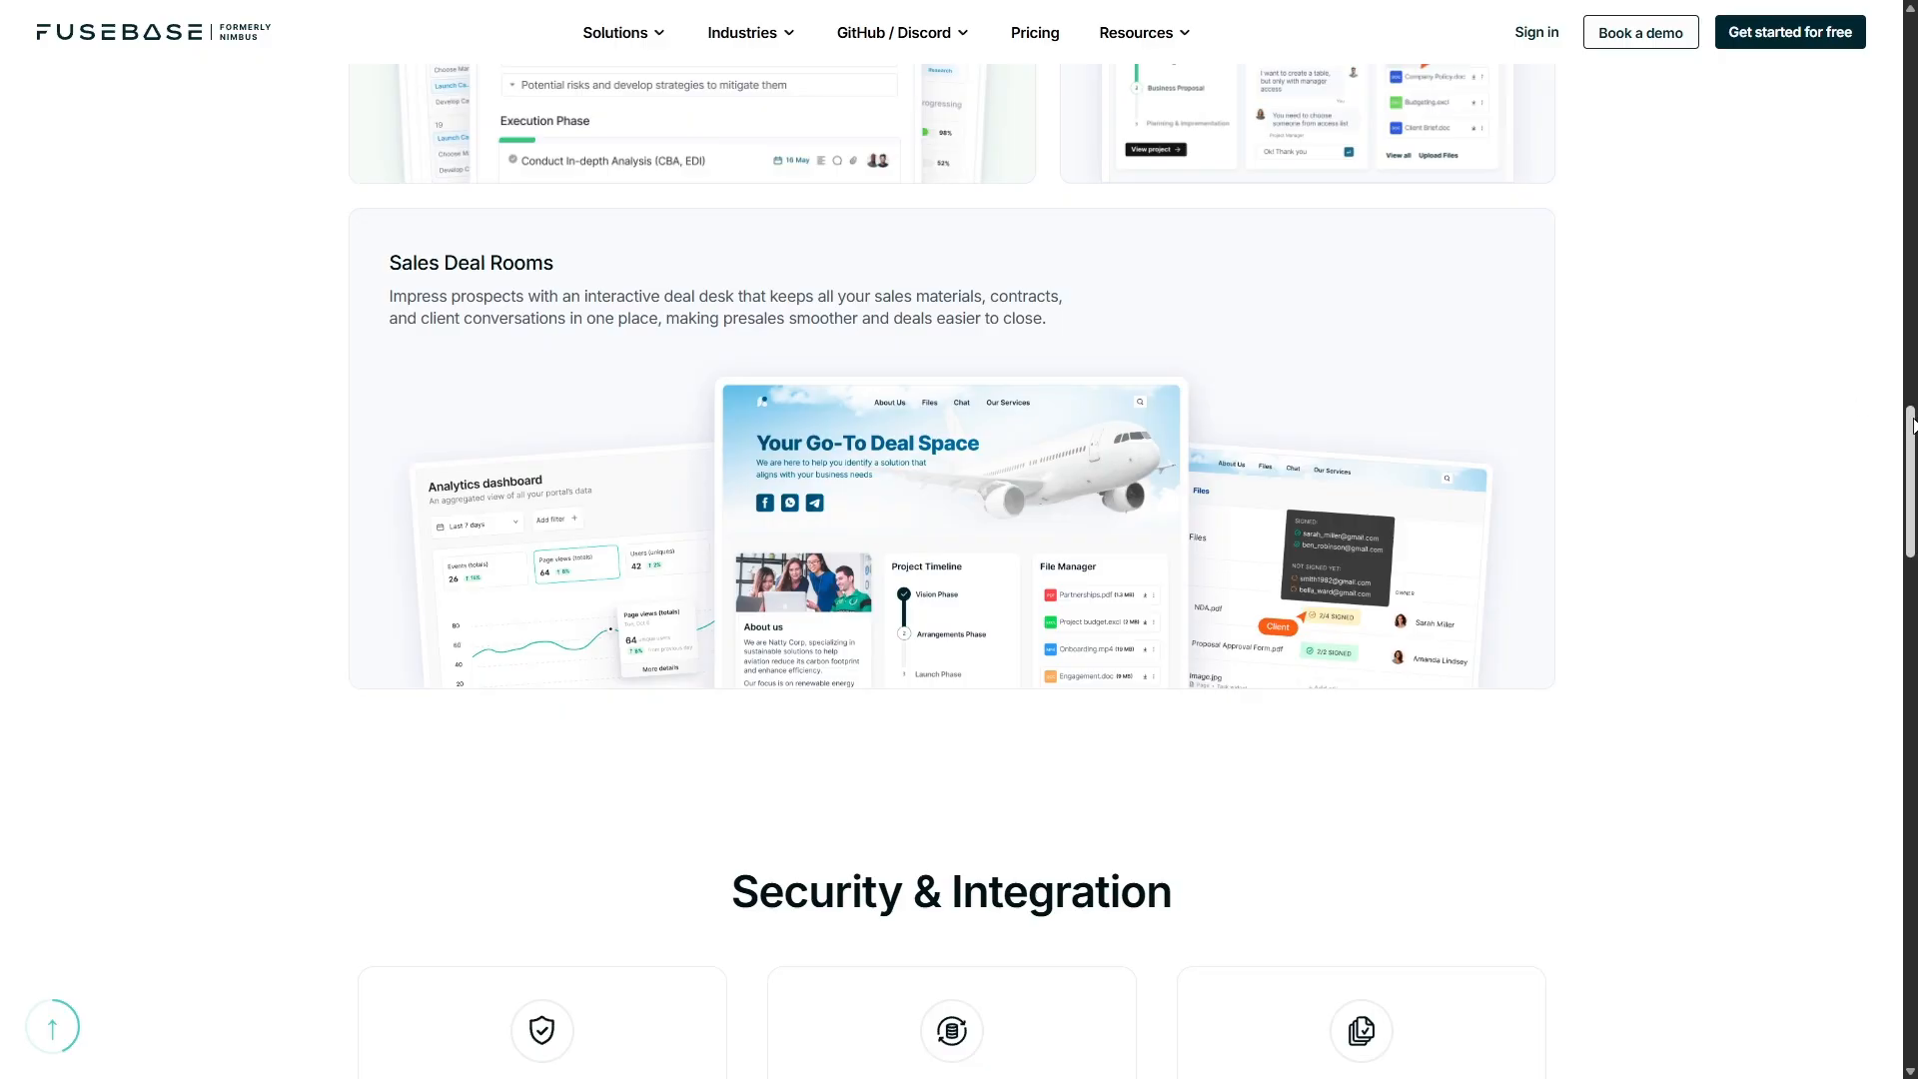
{"action": "left_click_drag", "start_coordinate": [1911, 425], "coordinate": [1911, 667]}
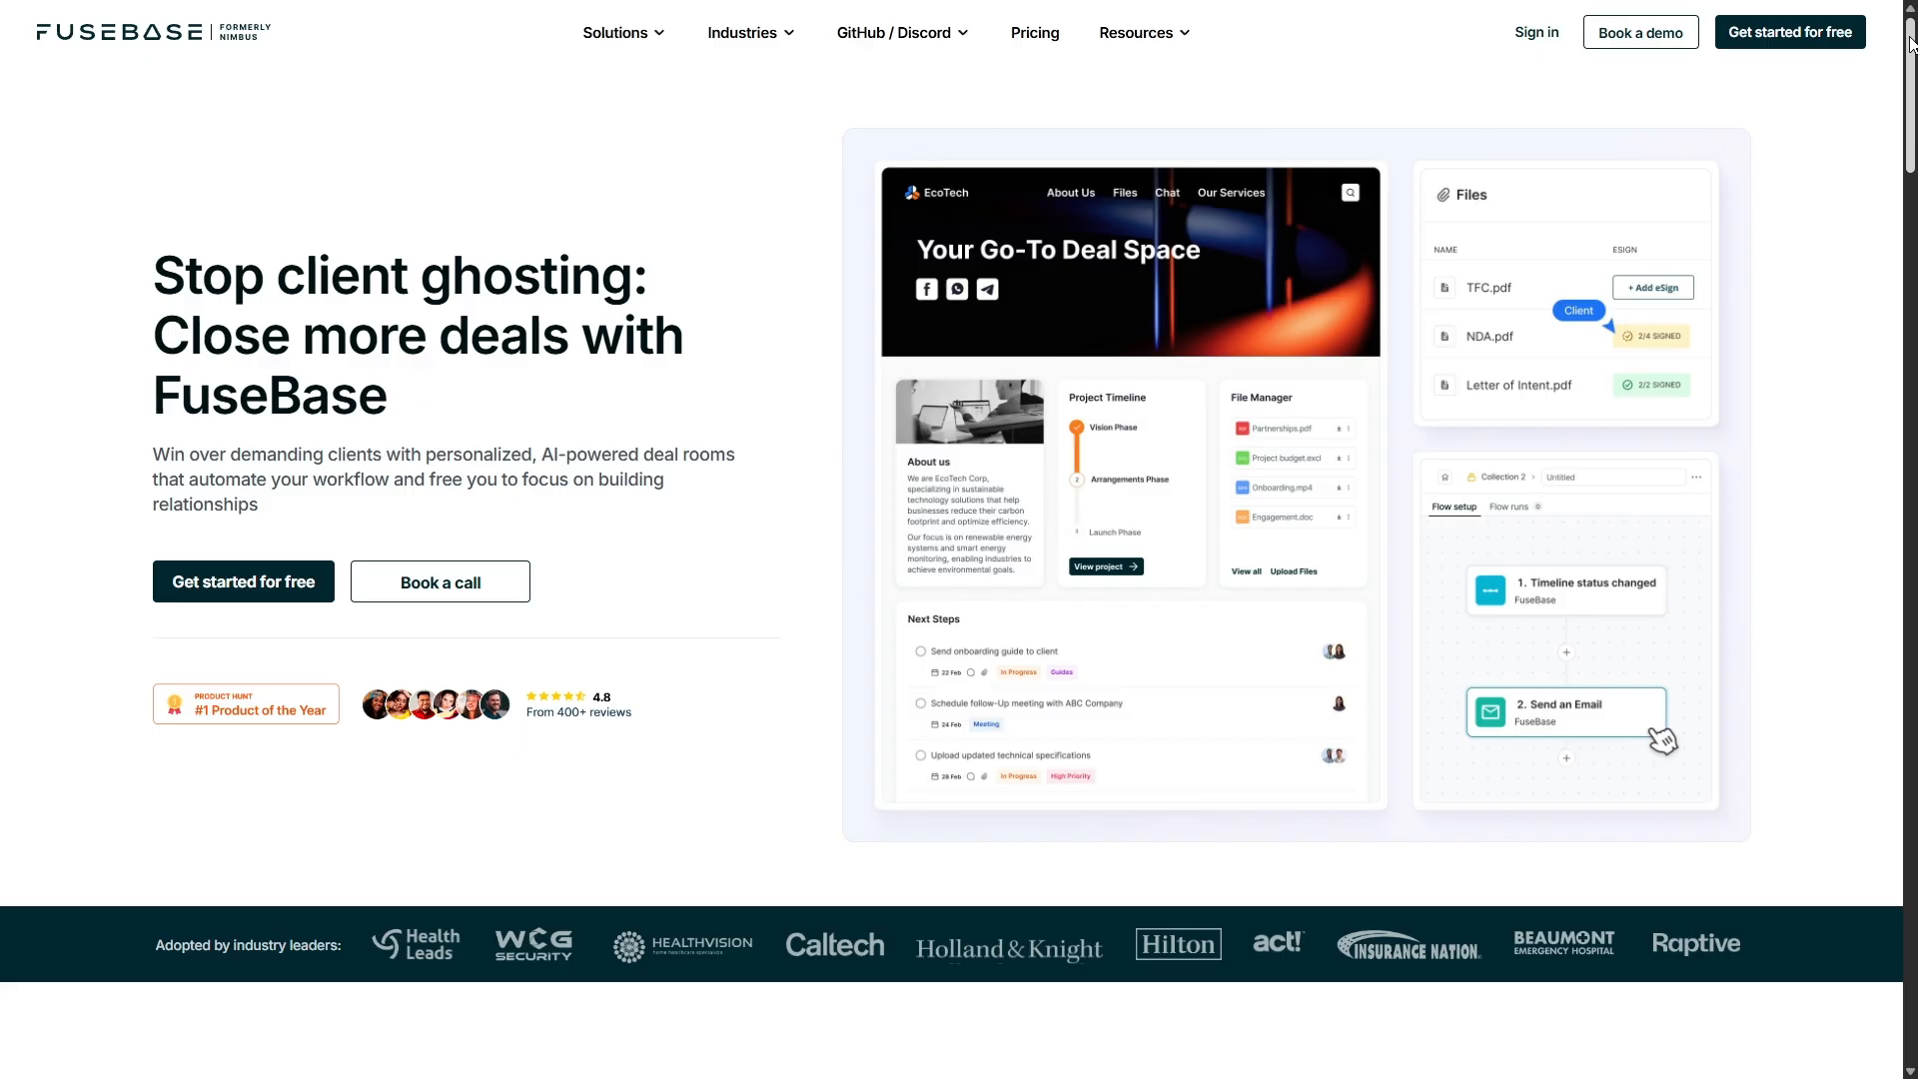
Step: On the deal rooms page, expand the welcome messages, layout options, document previews and client permissions entries under "Win over demanding clients"
{"action": "left_click_drag", "start_coordinate": [1911, 45], "coordinate": [1913, 178]}
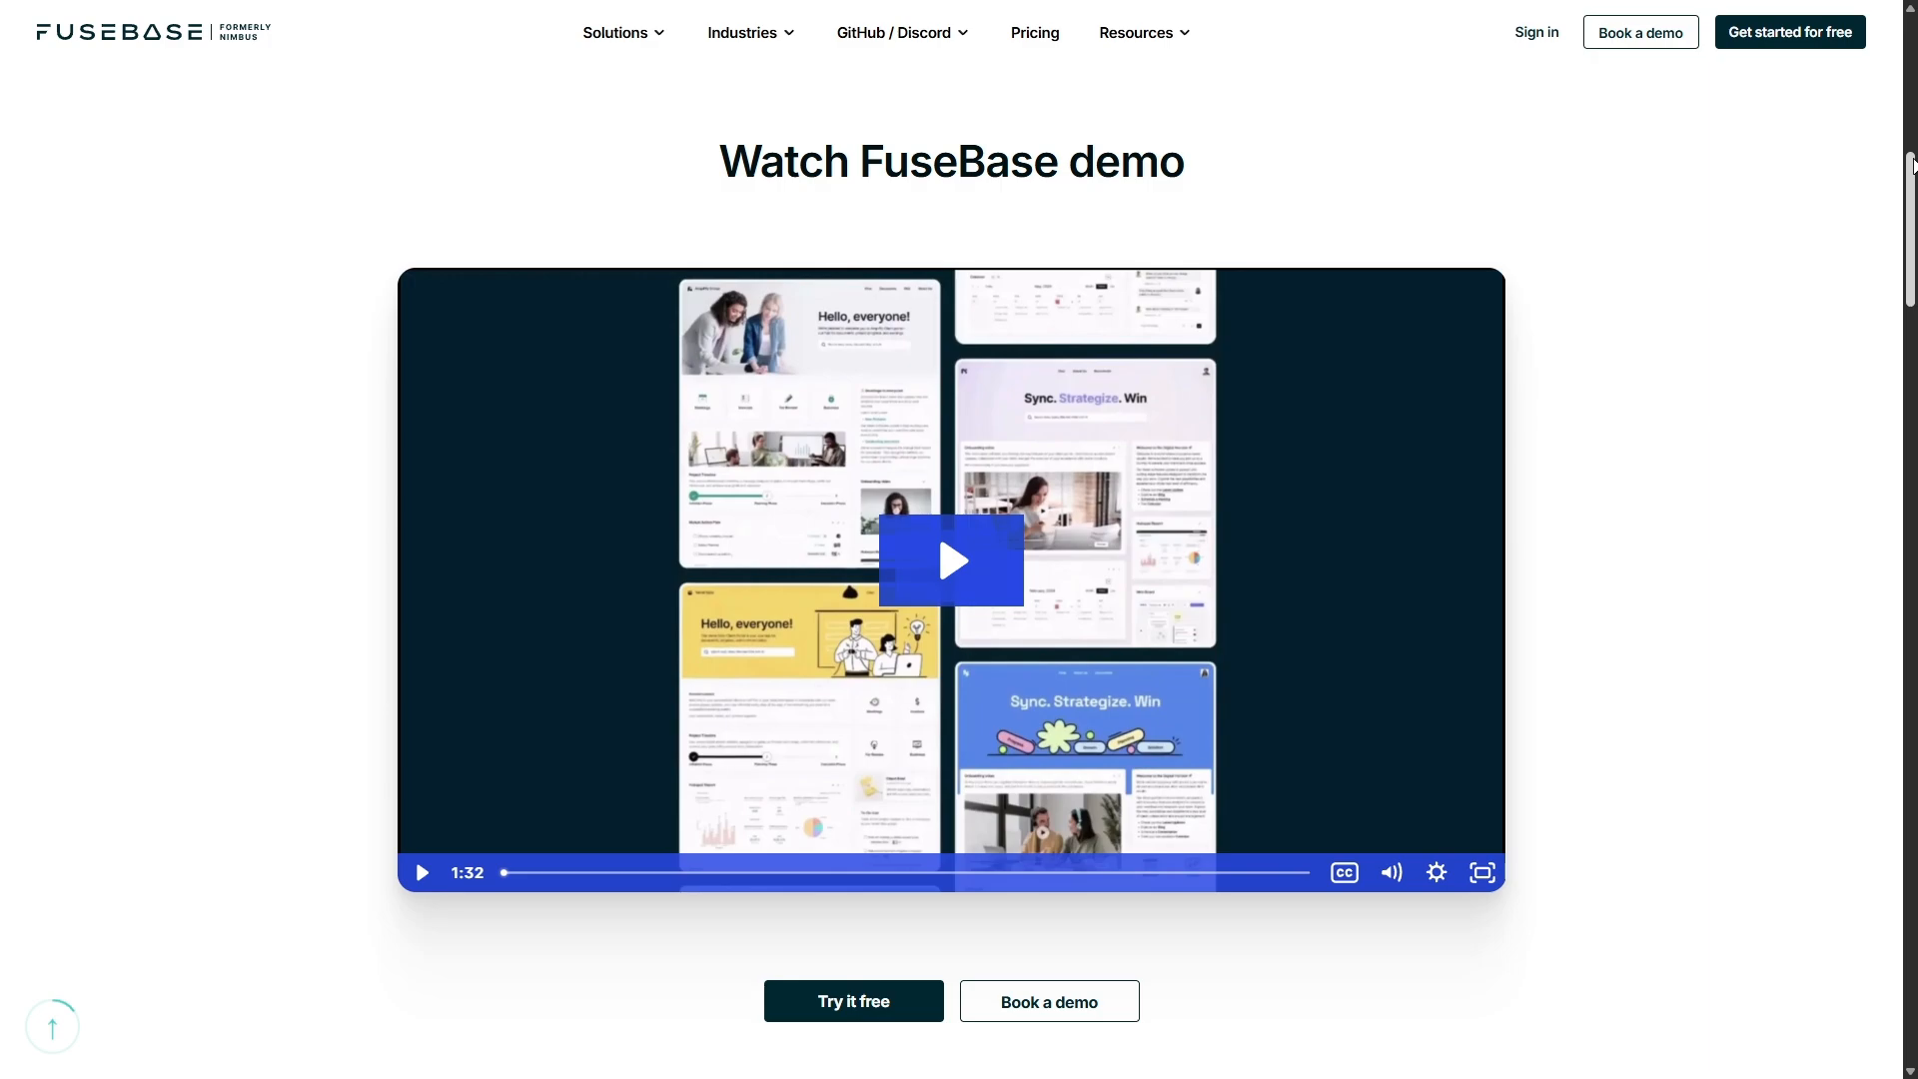
{"action": "left_click_drag", "start_coordinate": [1913, 165], "coordinate": [1915, 503]}
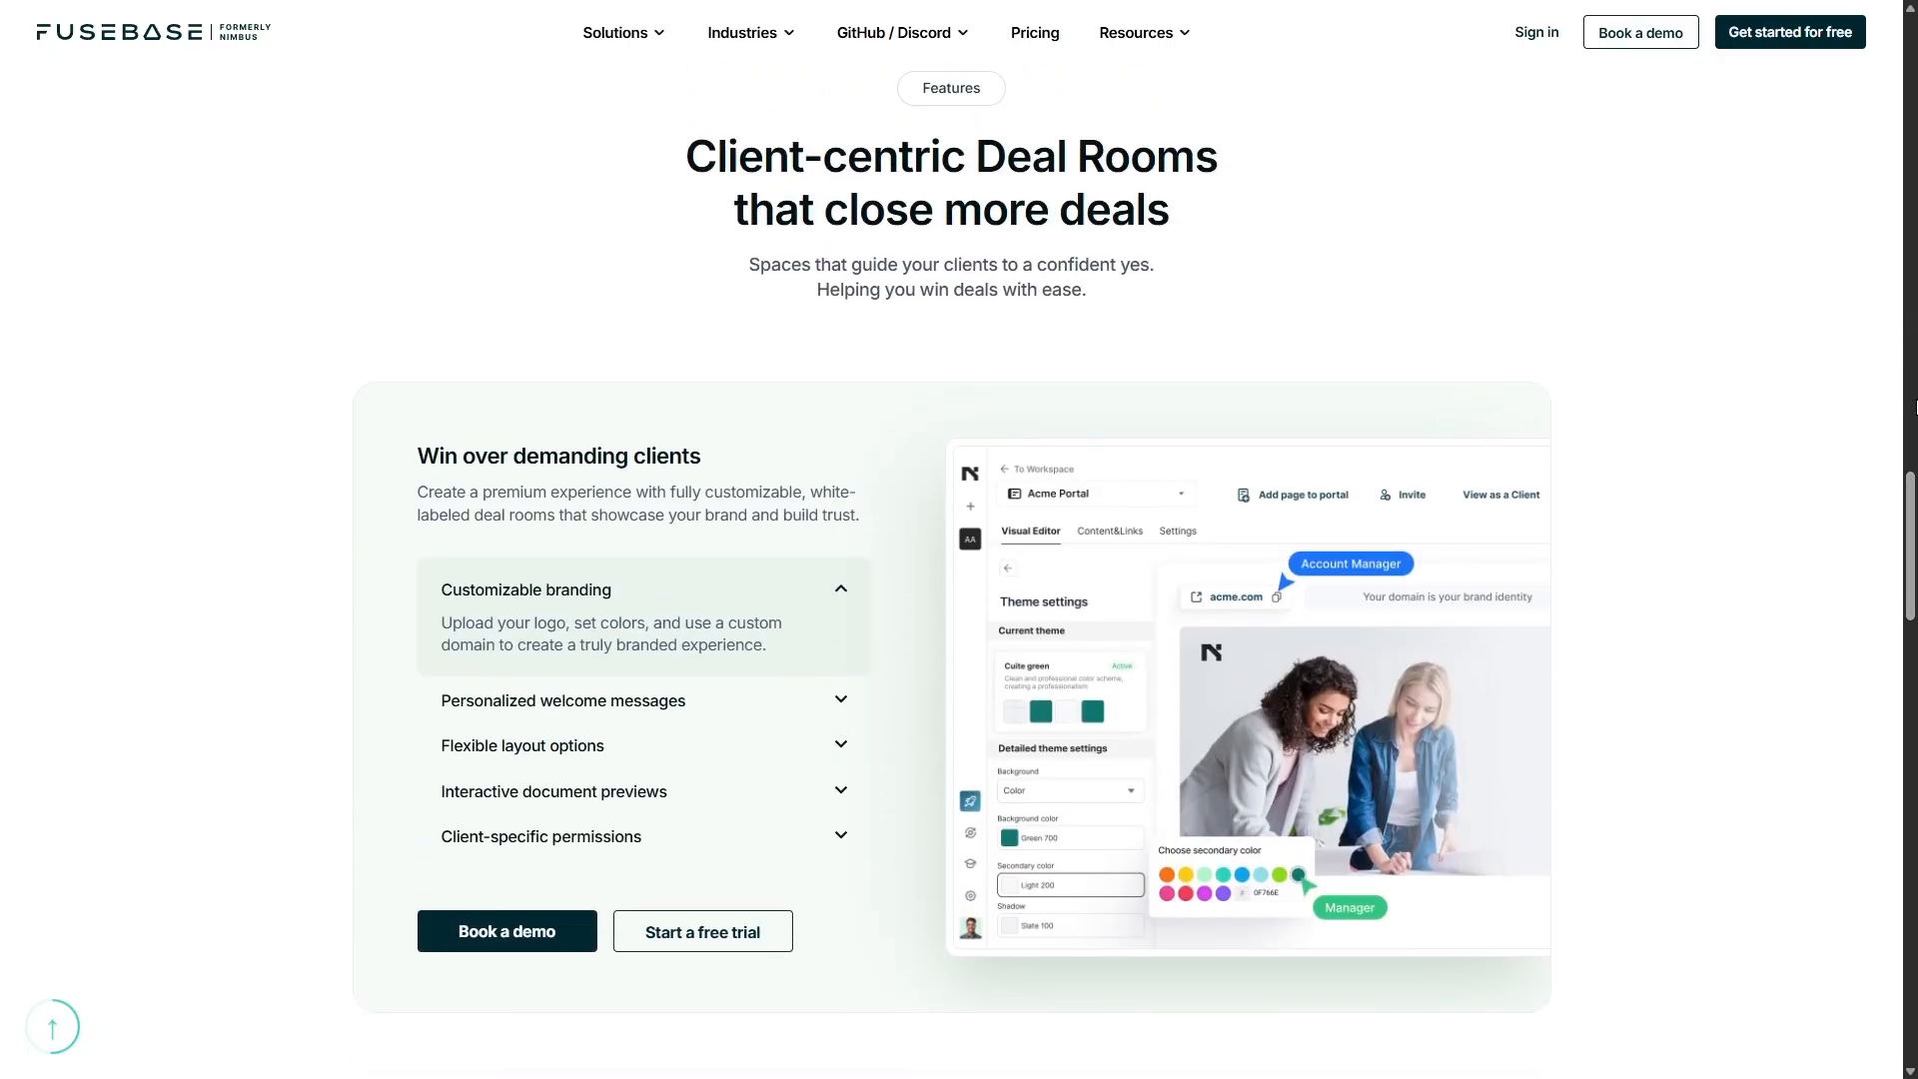
{"action": "left_click", "coordinate": [796, 717]}
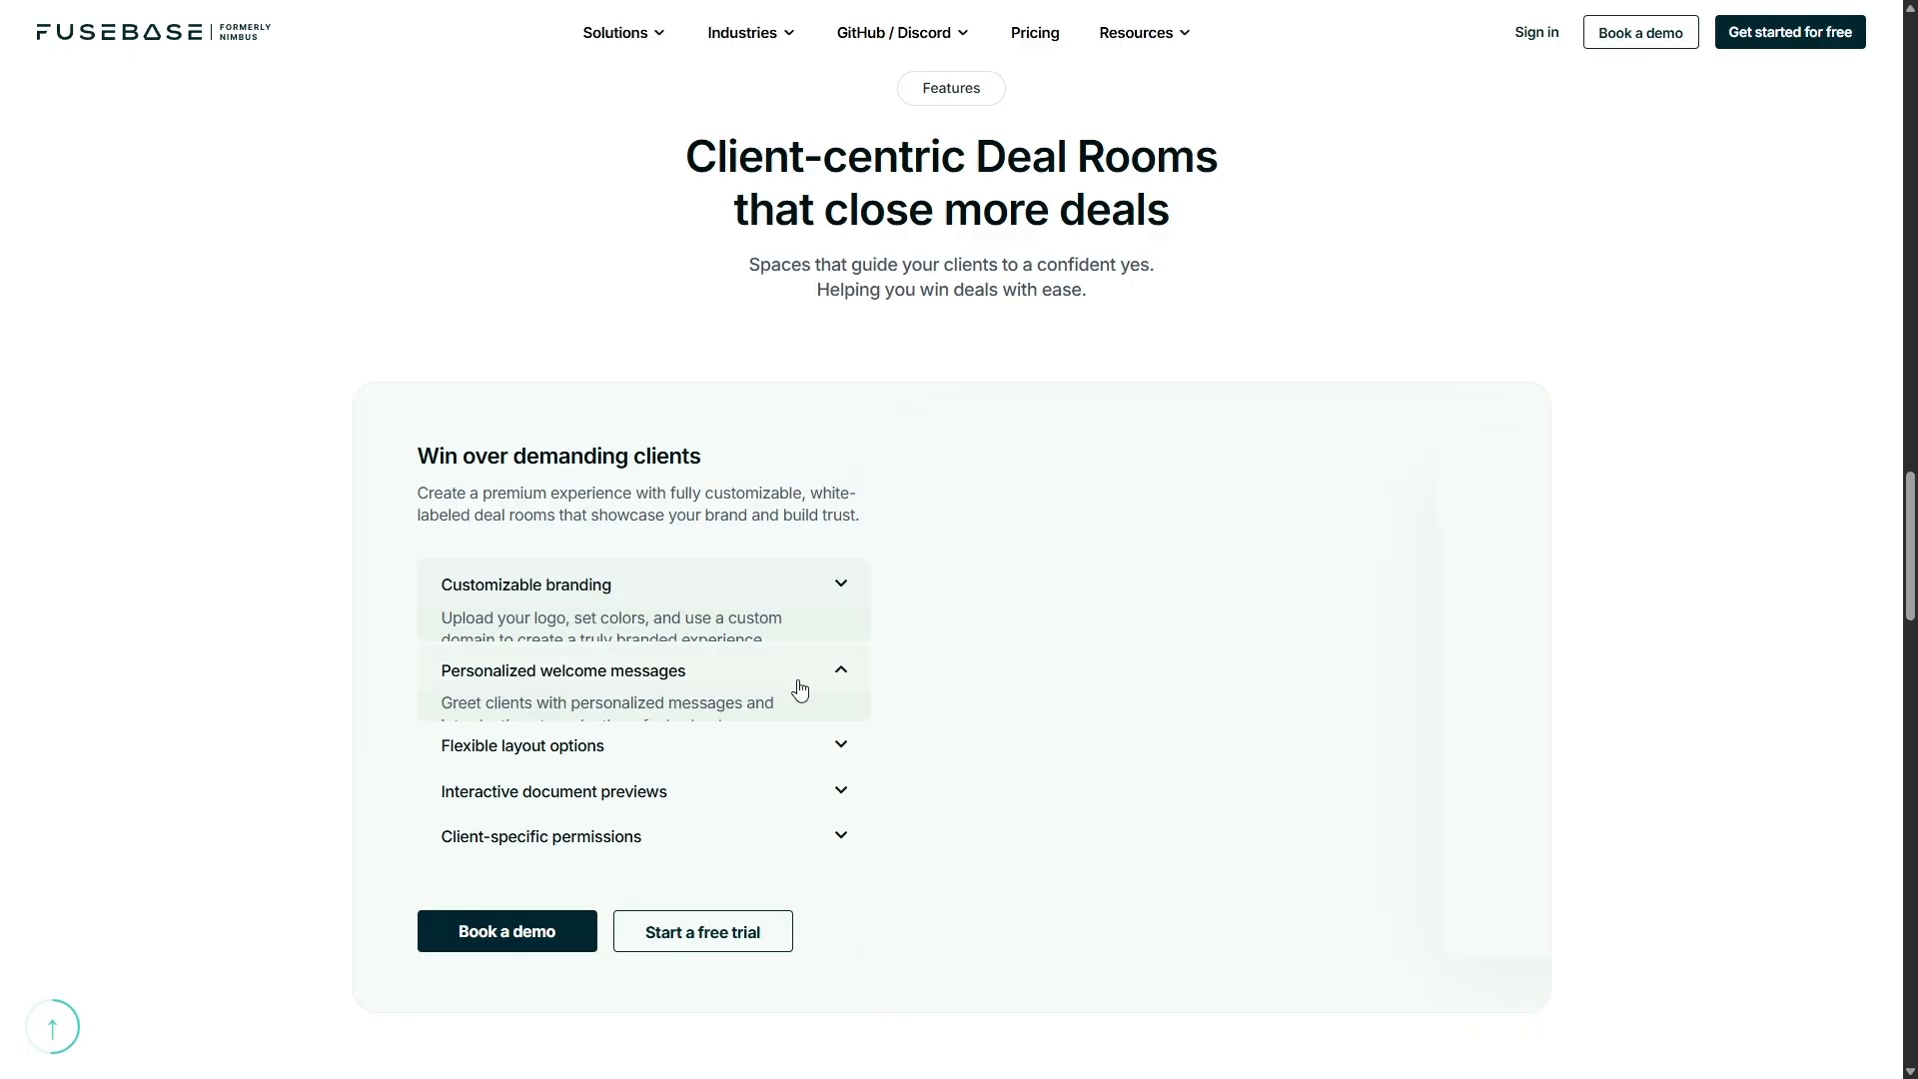
{"action": "left_click", "coordinate": [819, 755]}
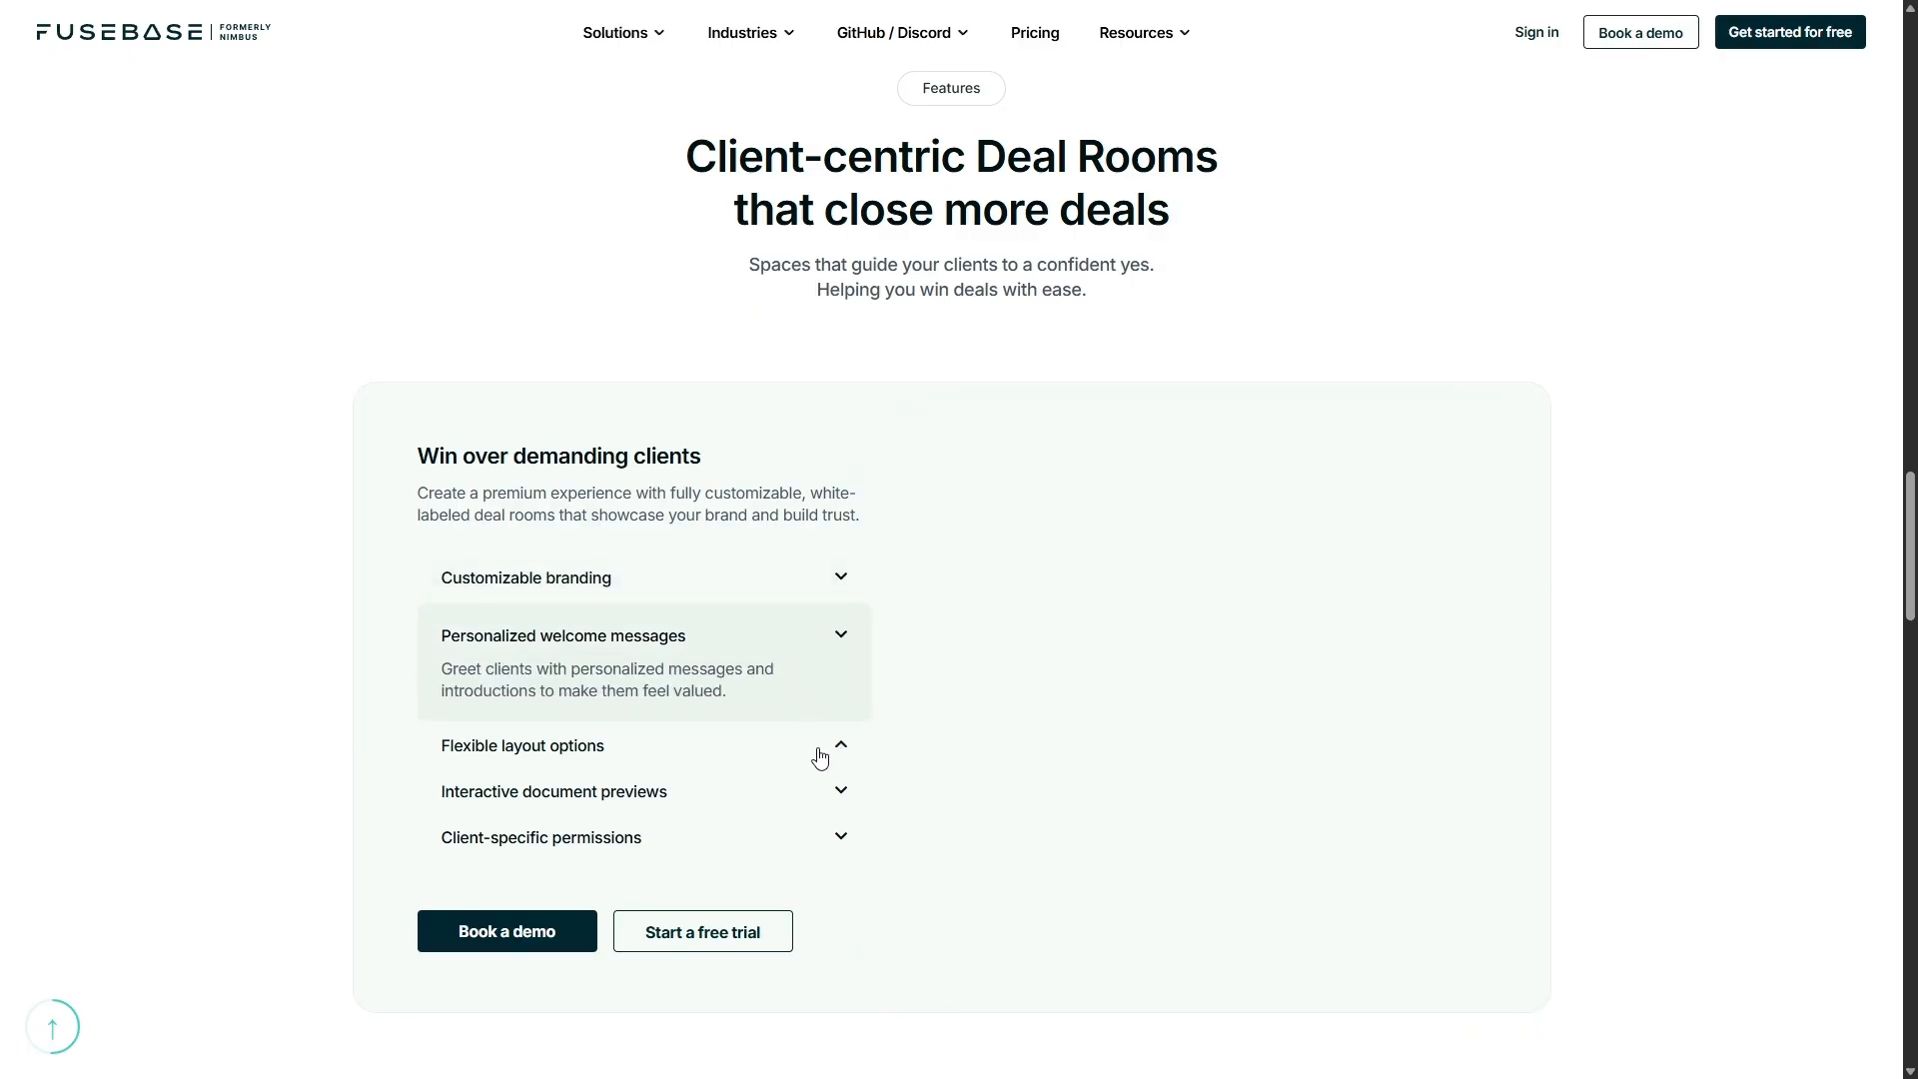
{"action": "left_click", "coordinate": [800, 802]}
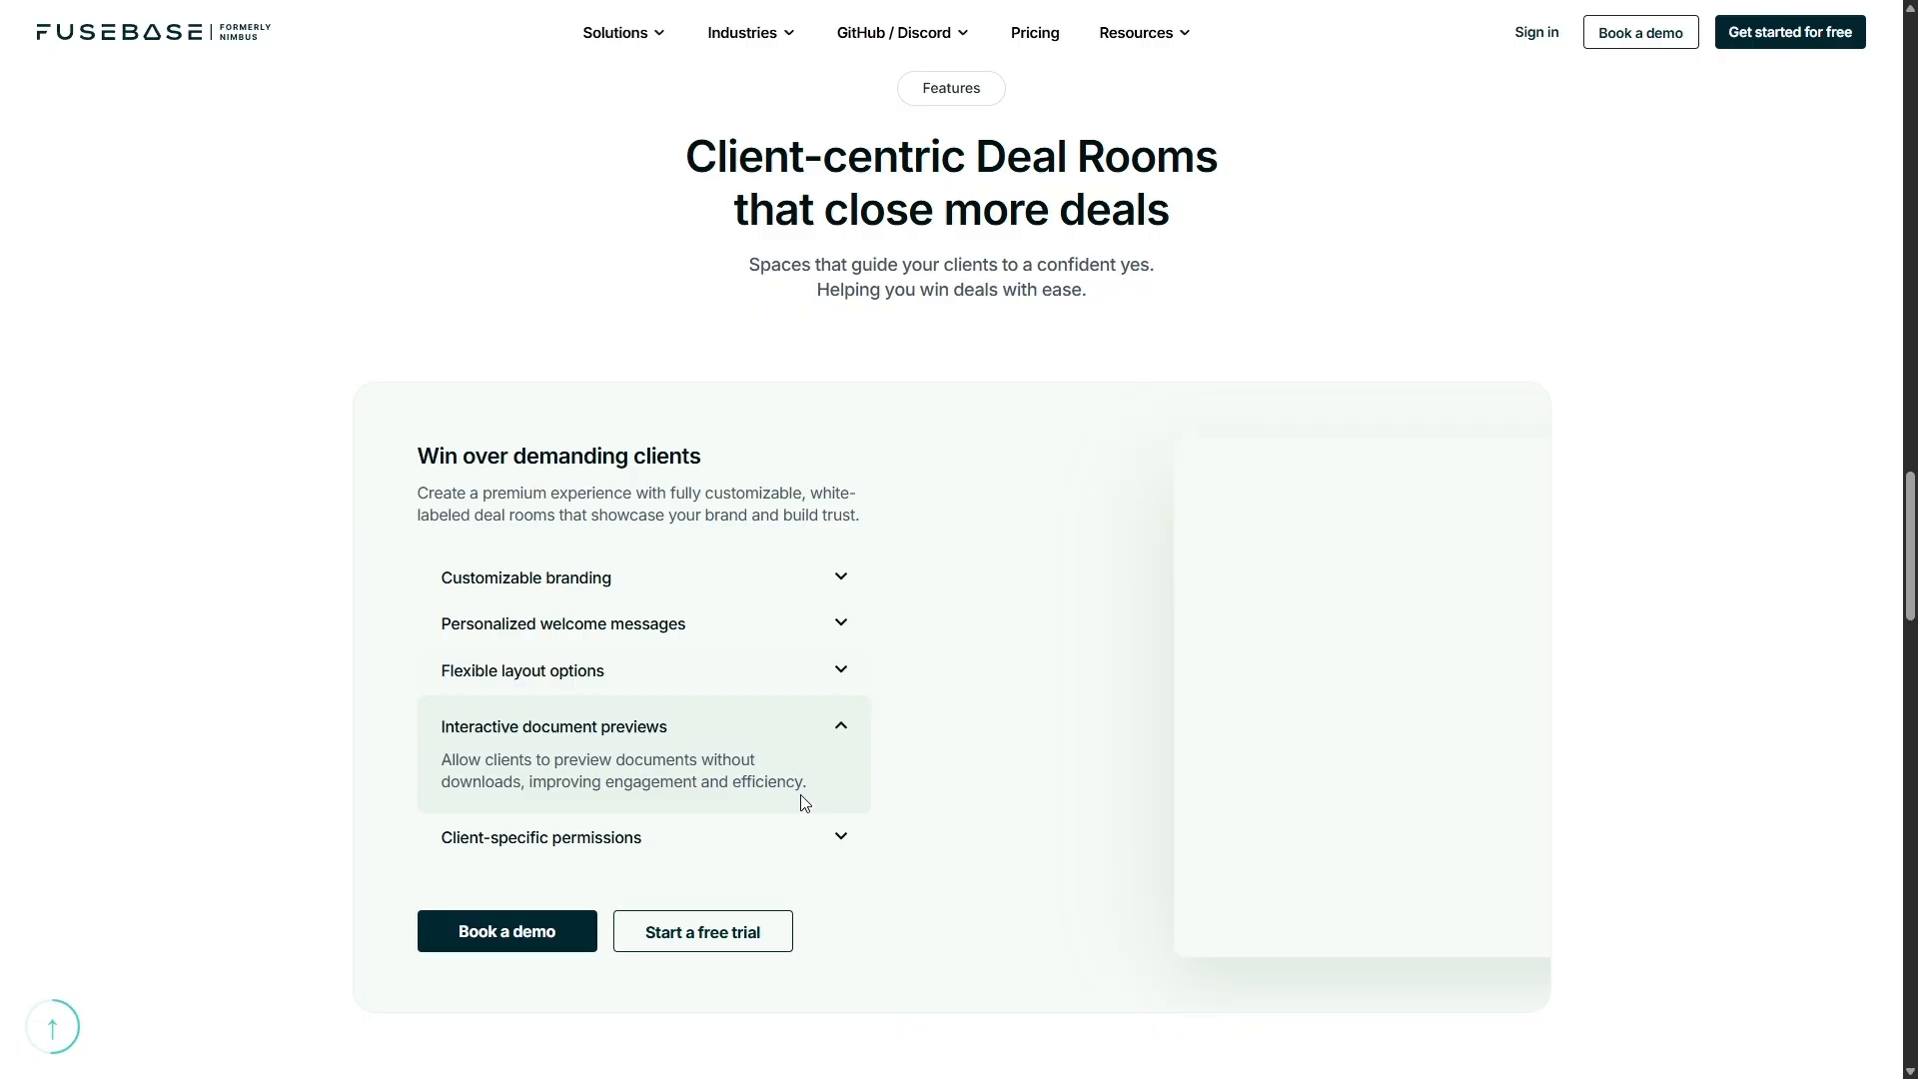
{"action": "left_click", "coordinate": [797, 854]}
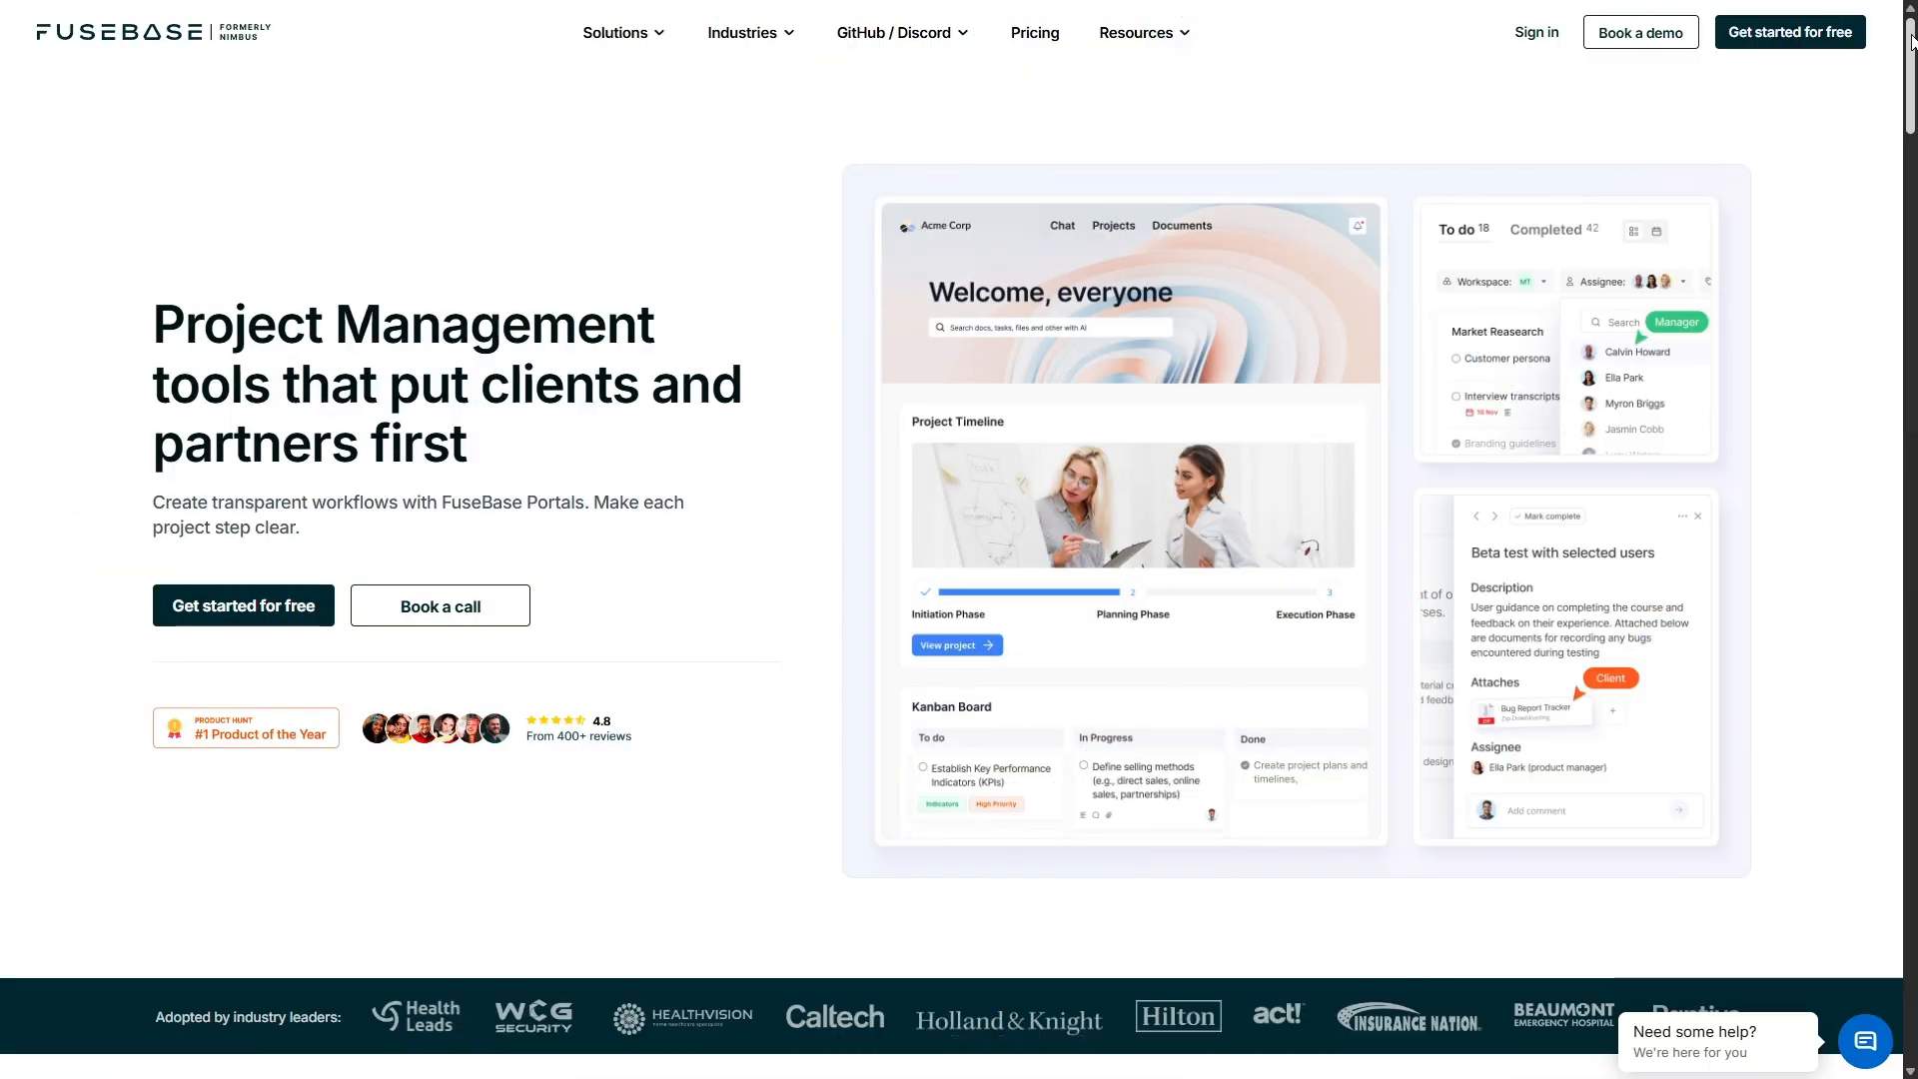
Step: Examine the Project Management page's internal and external workspace comparison, external collaboration and project tracking sections
{"action": "left_click_drag", "start_coordinate": [1910, 40], "coordinate": [1902, 243]}
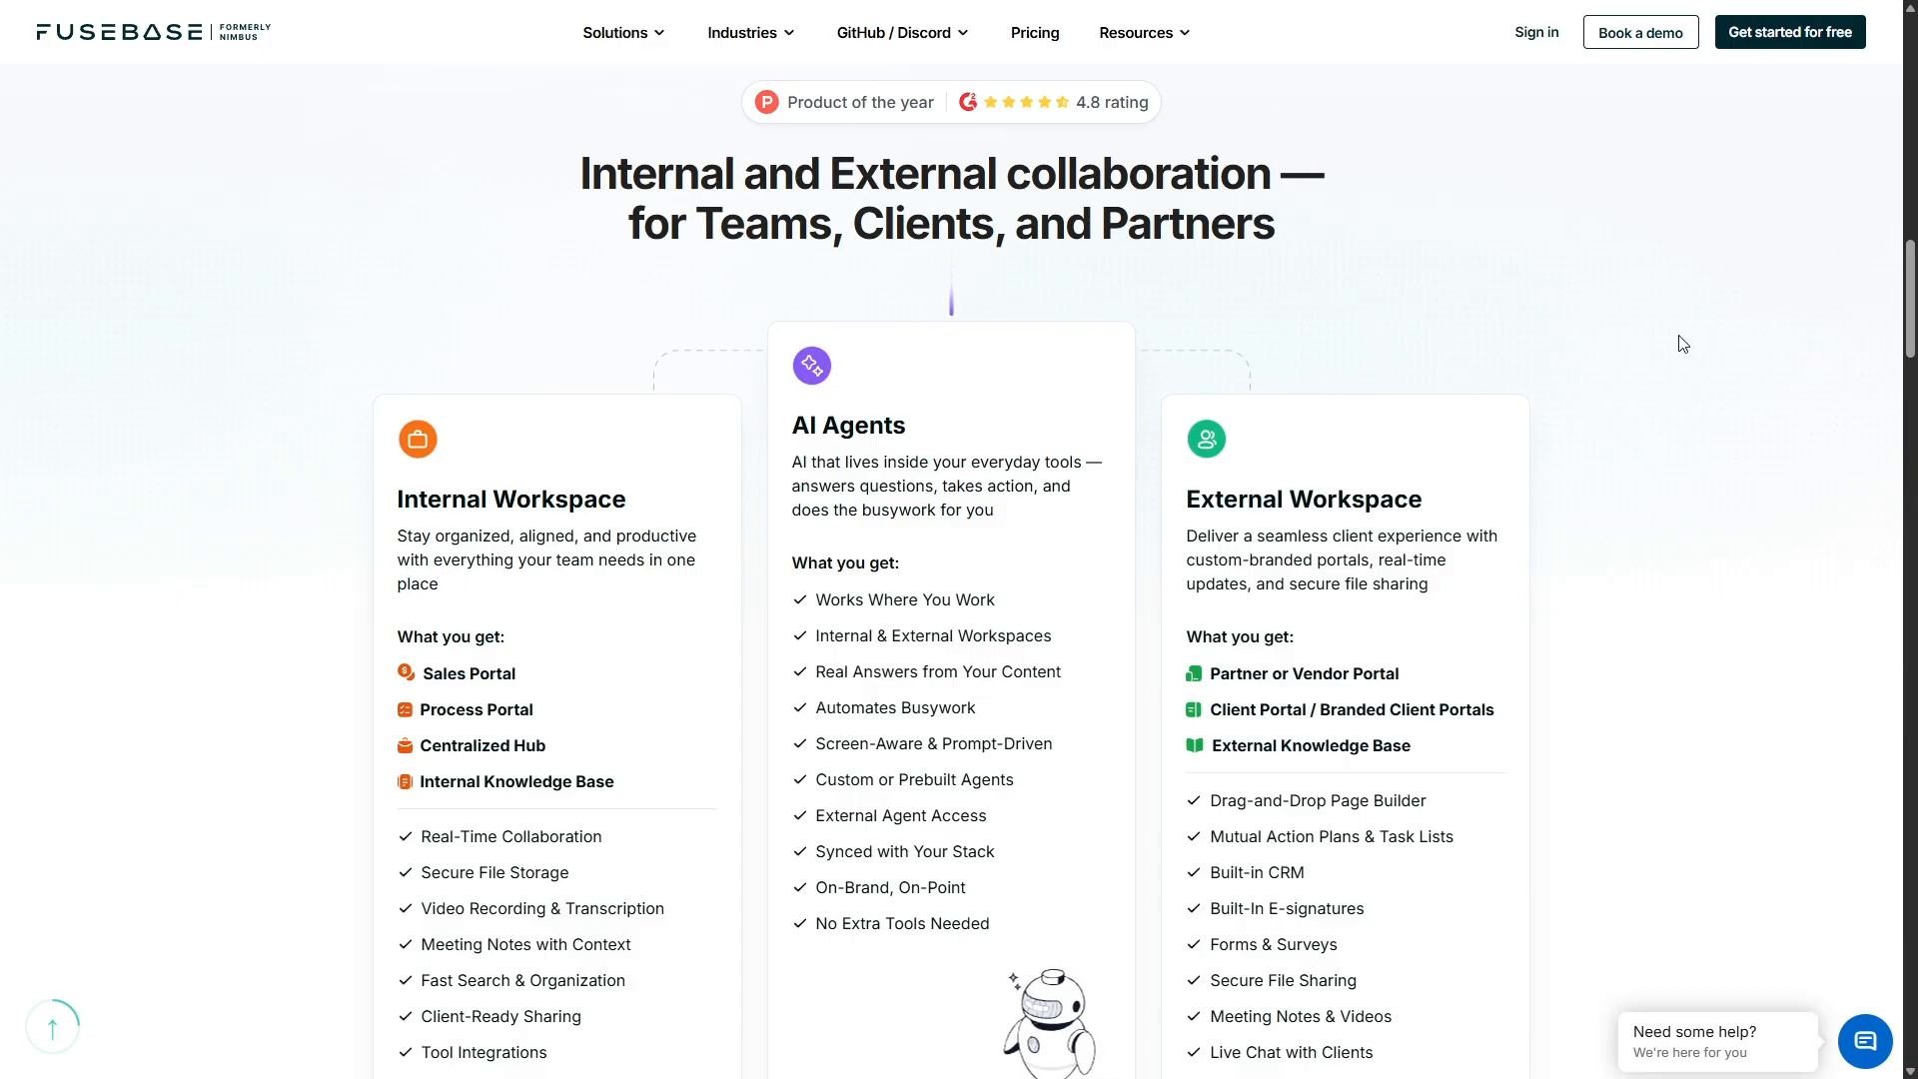
{"action": "left_click_drag", "start_coordinate": [1910, 277], "coordinate": [1906, 464]}
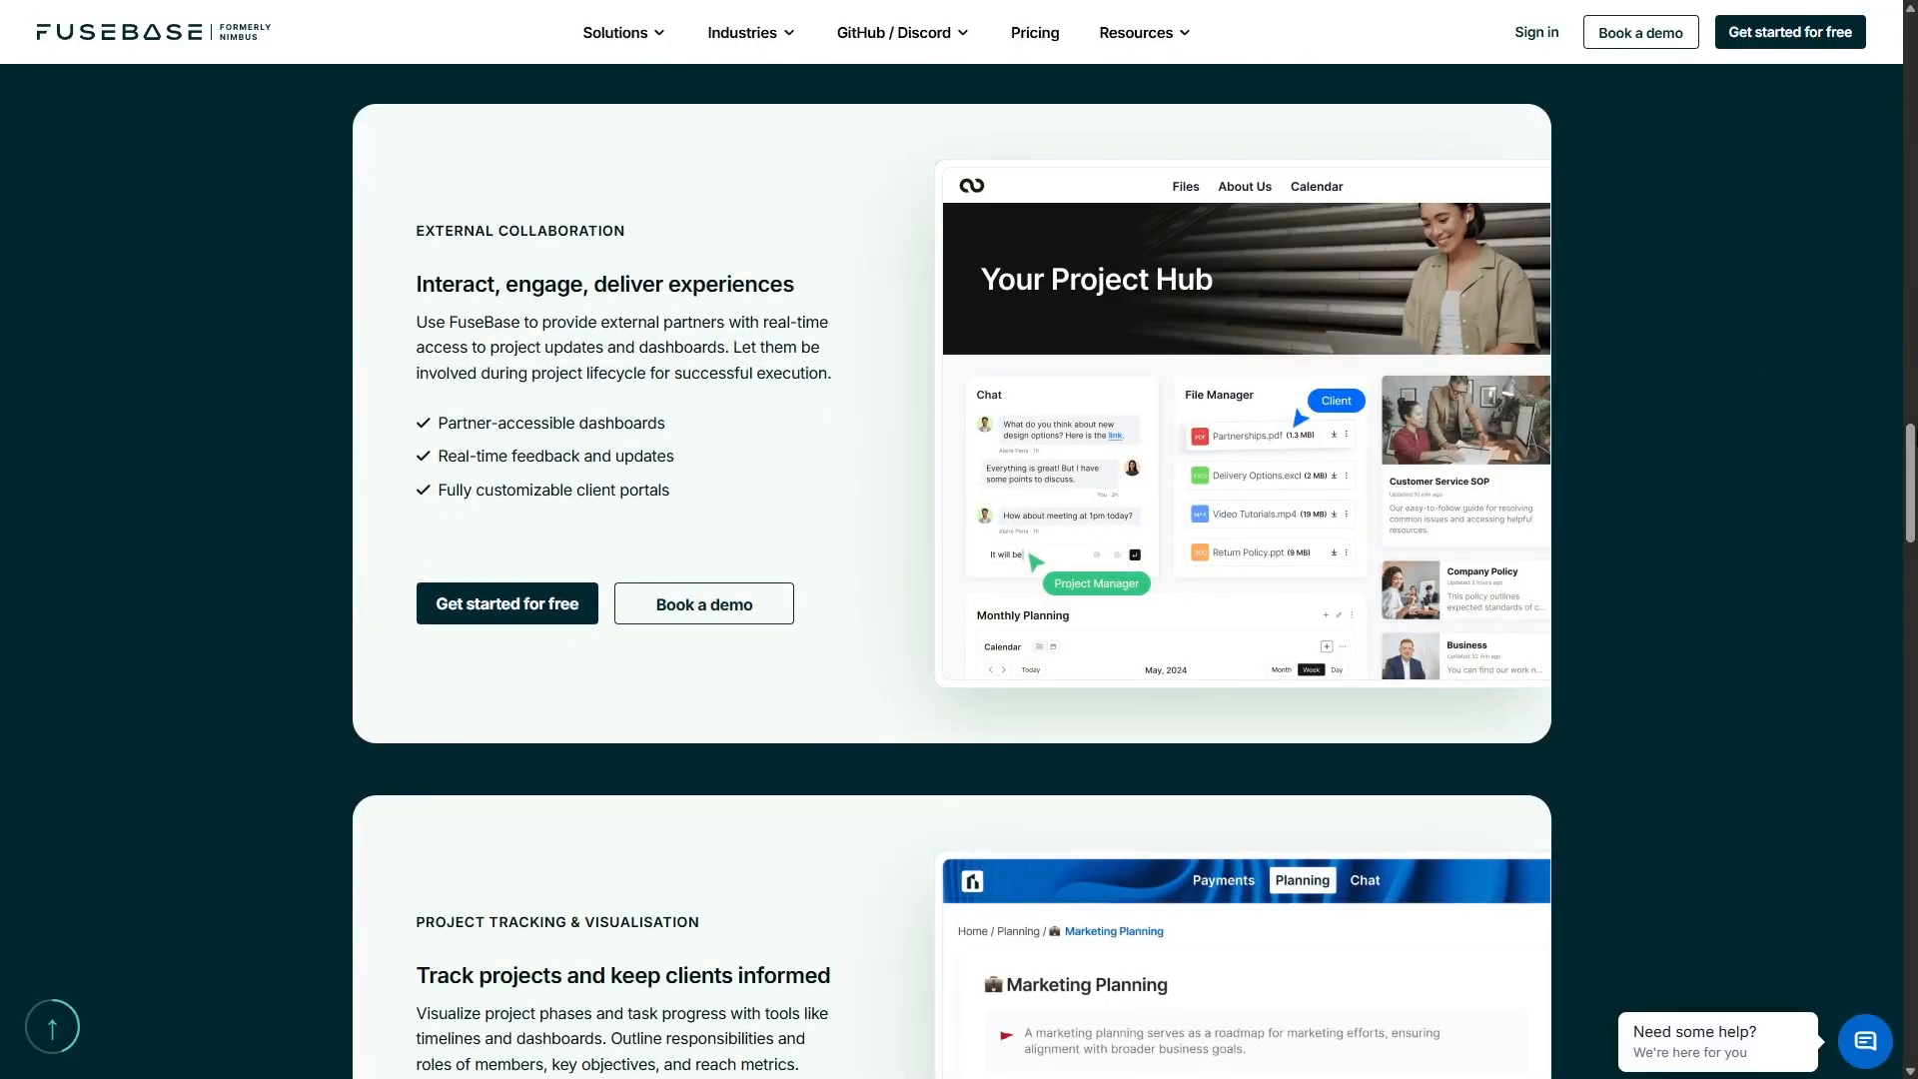
{"action": "left_click_drag", "start_coordinate": [1913, 457], "coordinate": [1911, 577]}
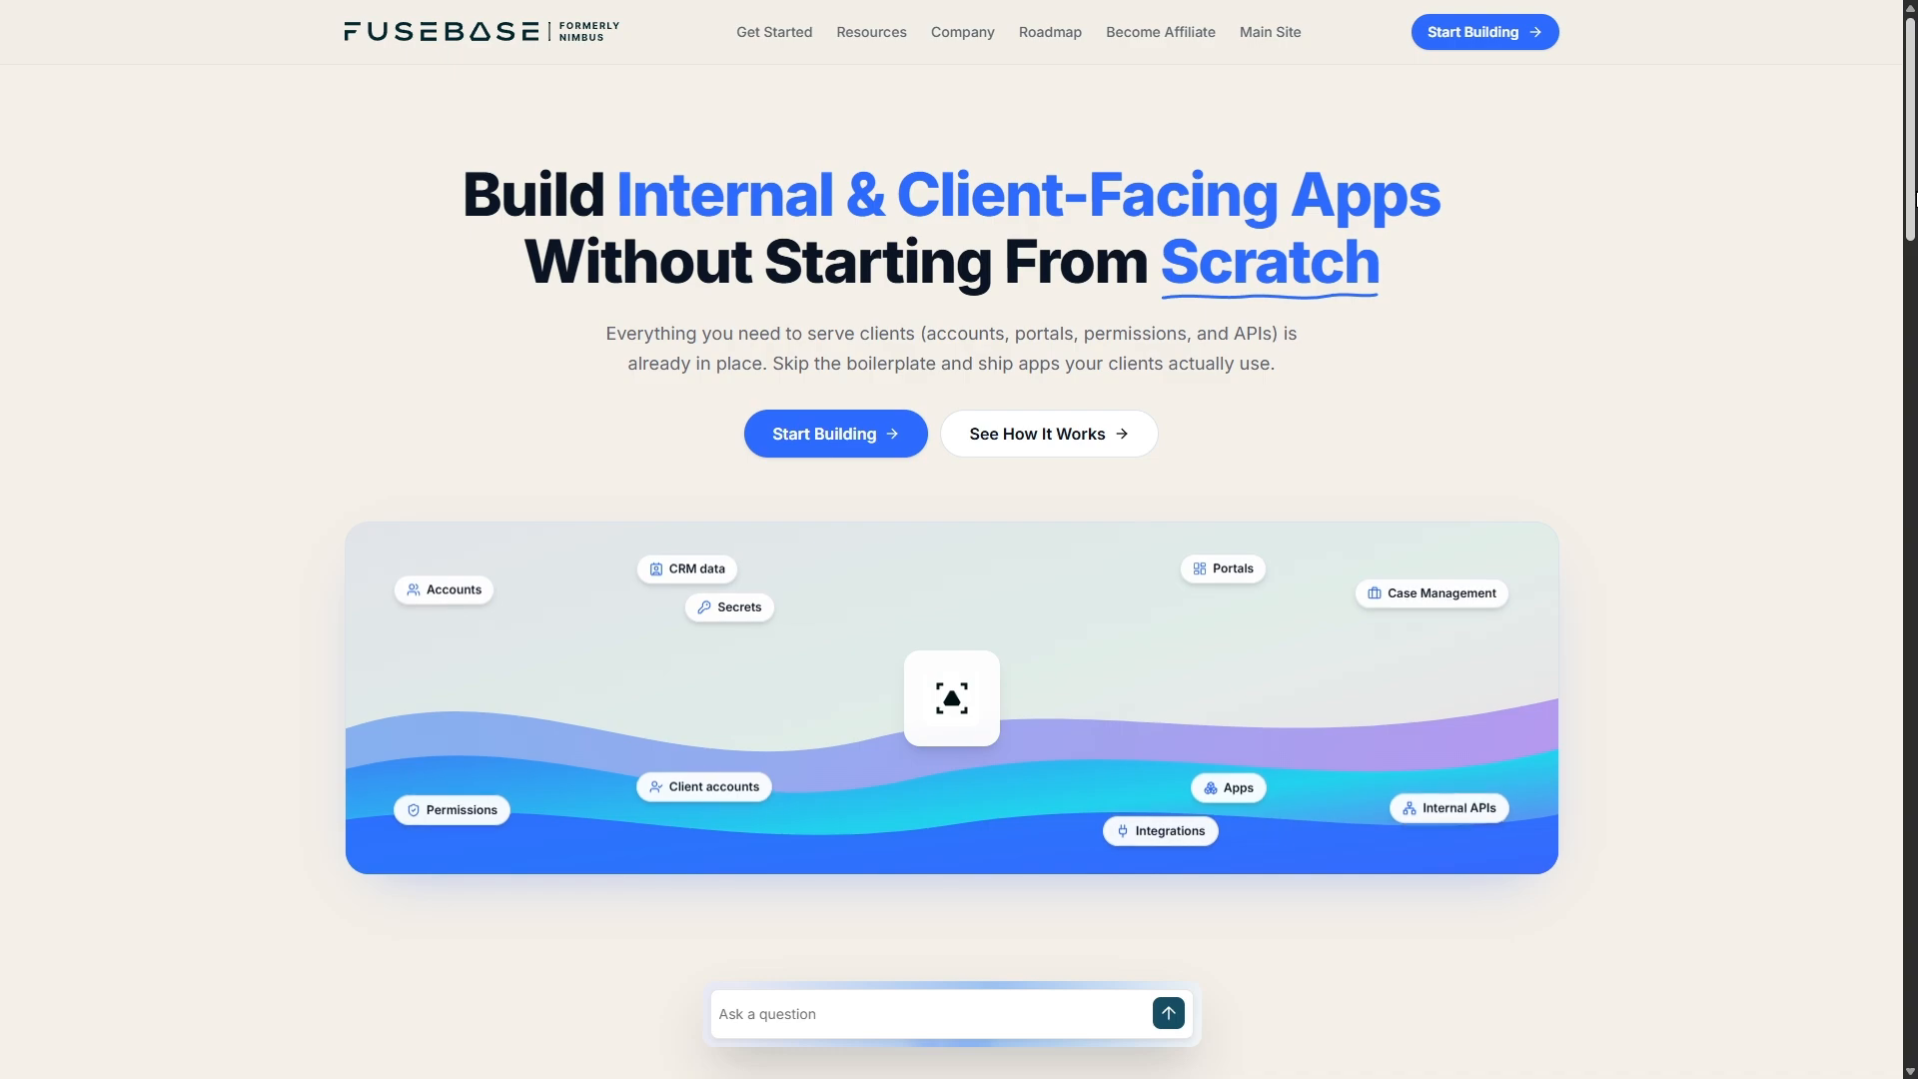
Step: Examine the app builder page, including its client benefits, community-built apps, Generic AI Builders comparison and "What you can build" section
{"action": "left_click_drag", "start_coordinate": [1910, 165], "coordinate": [1891, 357]}
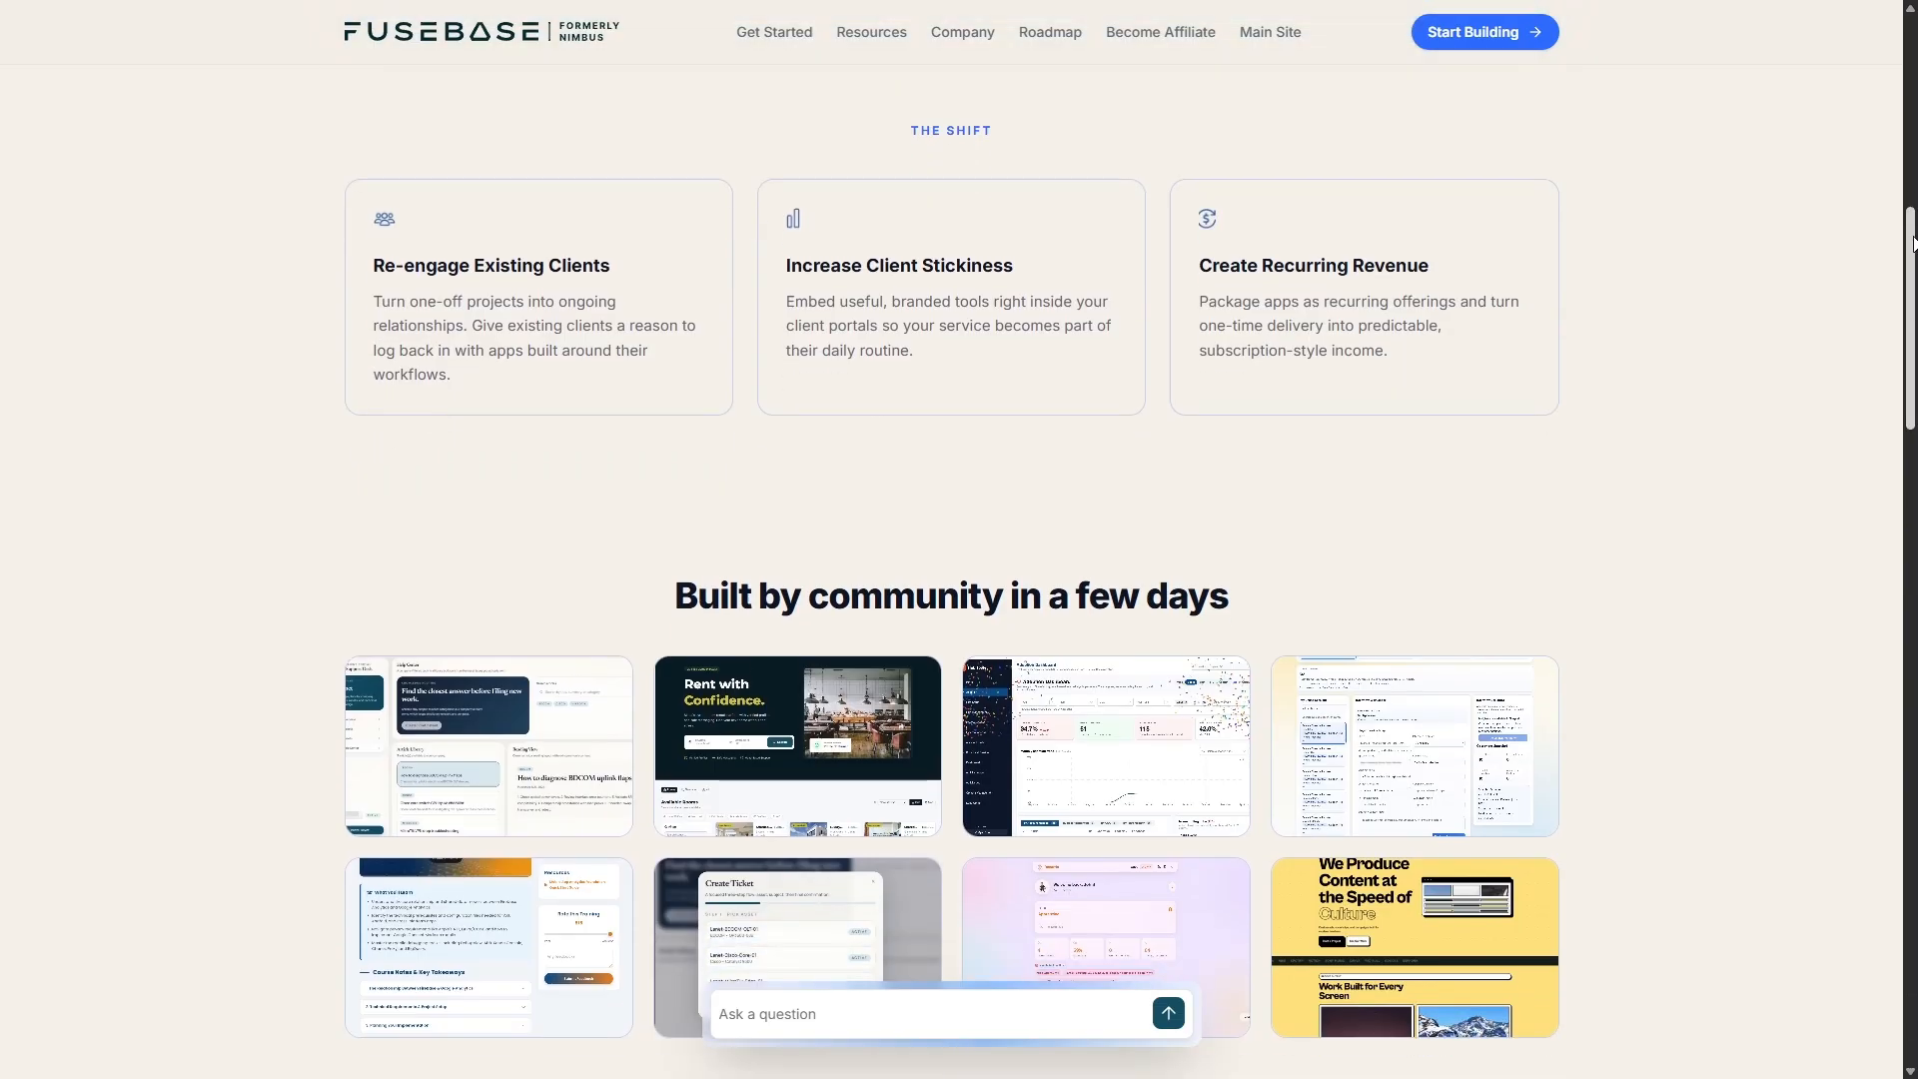
{"action": "left_click_drag", "start_coordinate": [1912, 244], "coordinate": [1911, 314]}
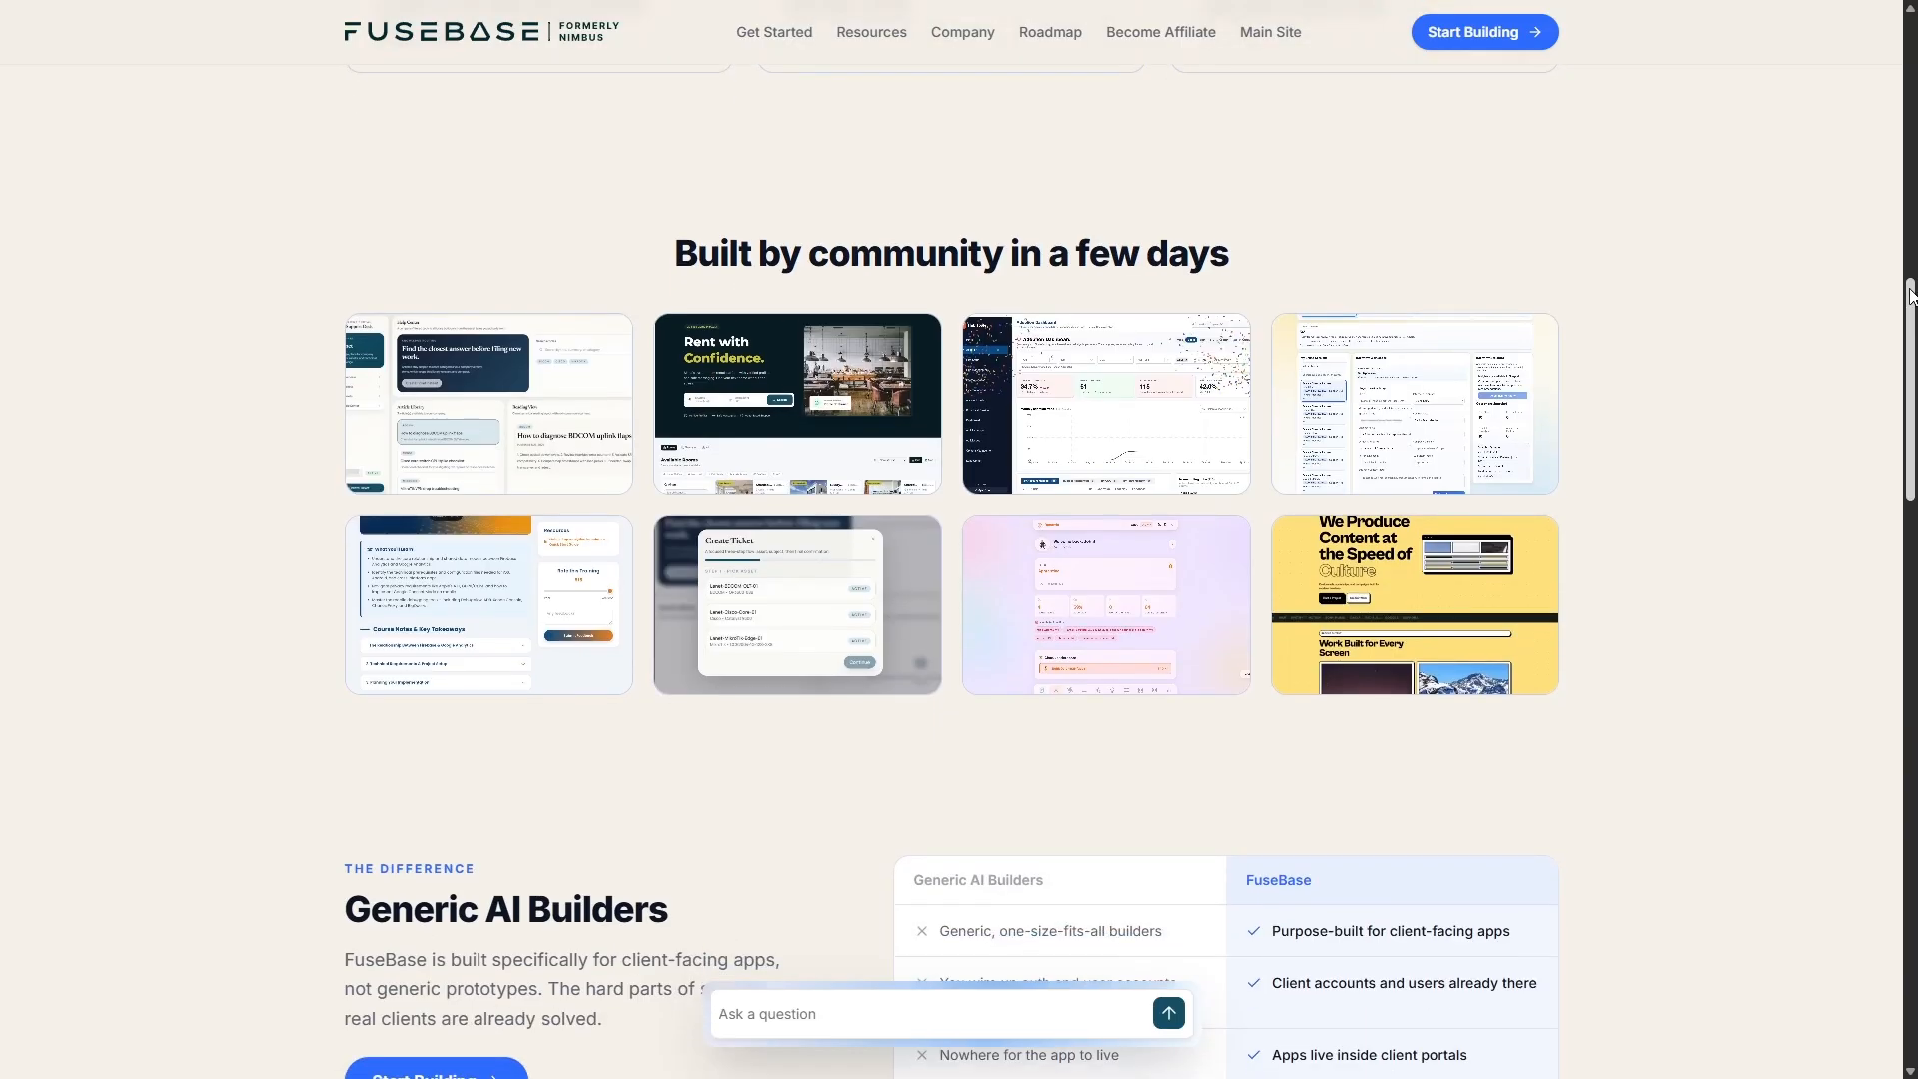
{"action": "left_click_drag", "start_coordinate": [1910, 296], "coordinate": [1897, 409]}
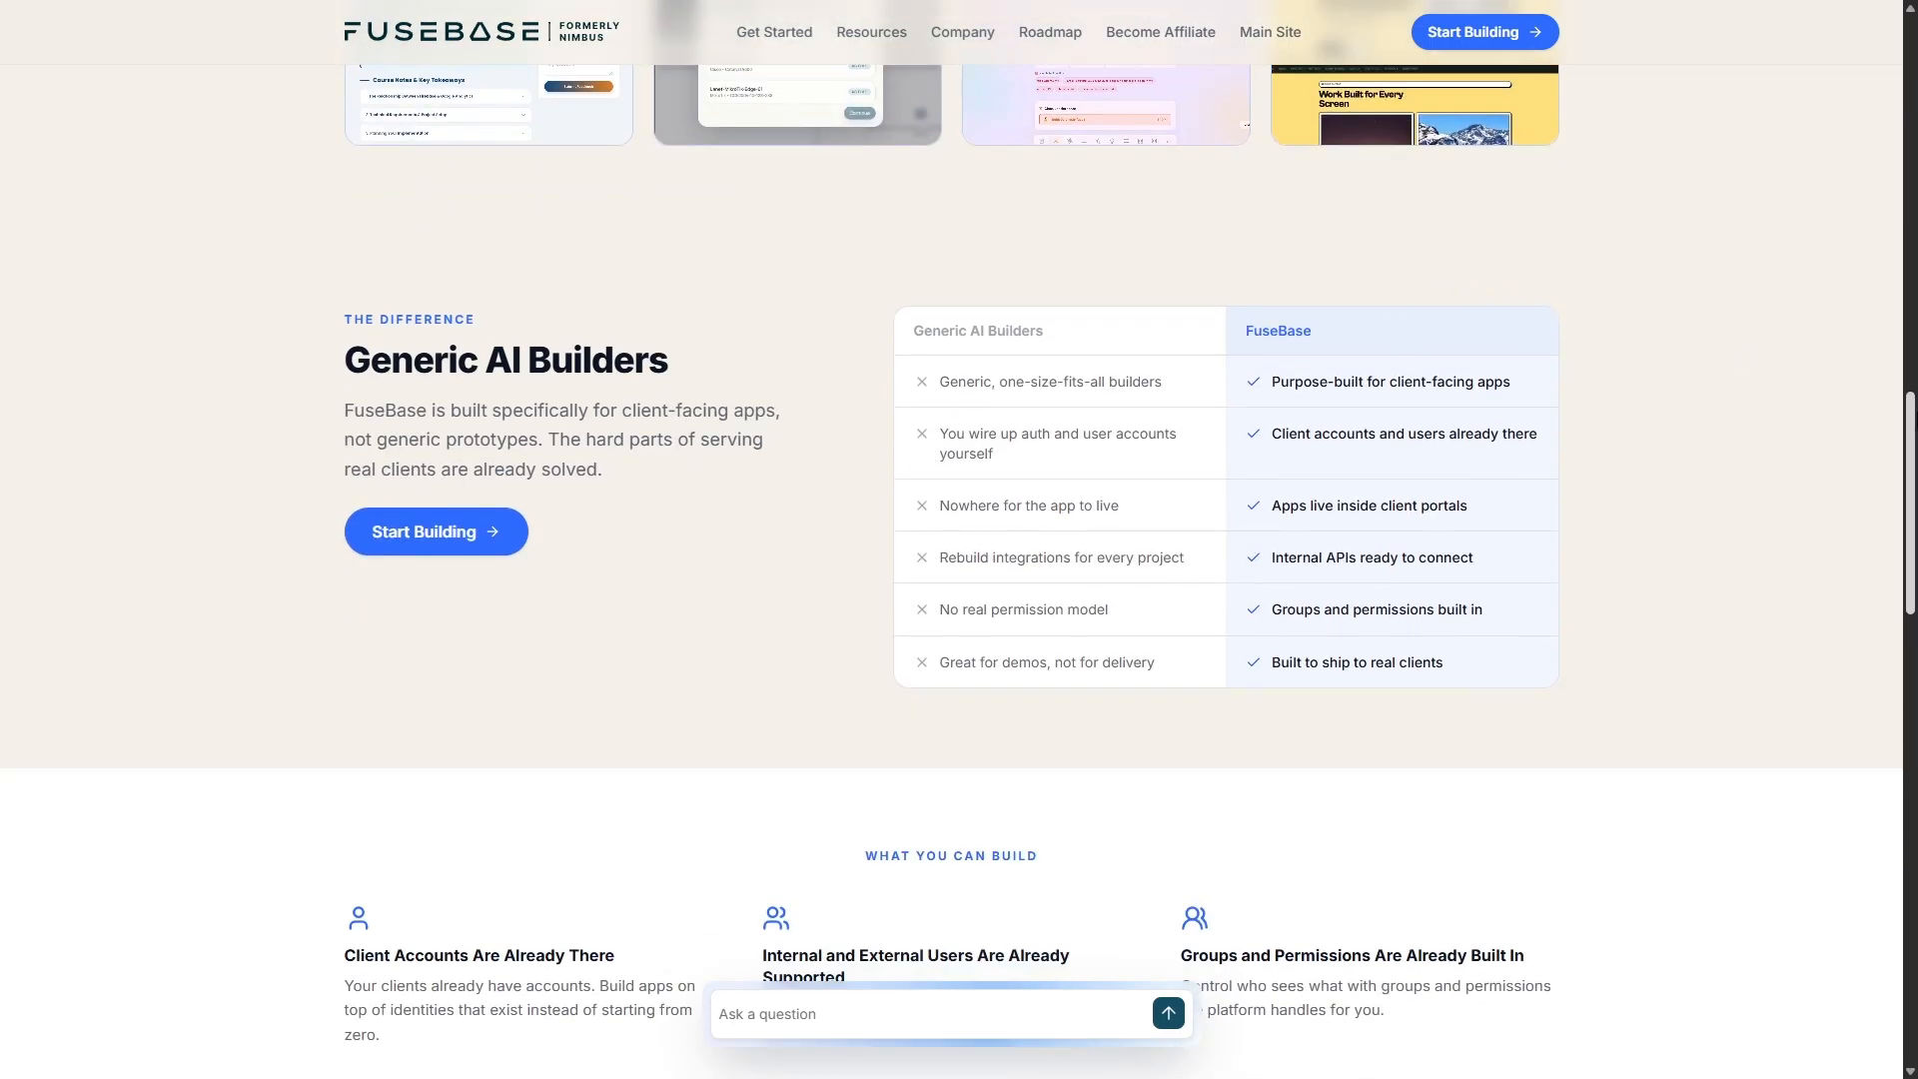
{"action": "left_click_drag", "start_coordinate": [1910, 411], "coordinate": [1909, 632]}
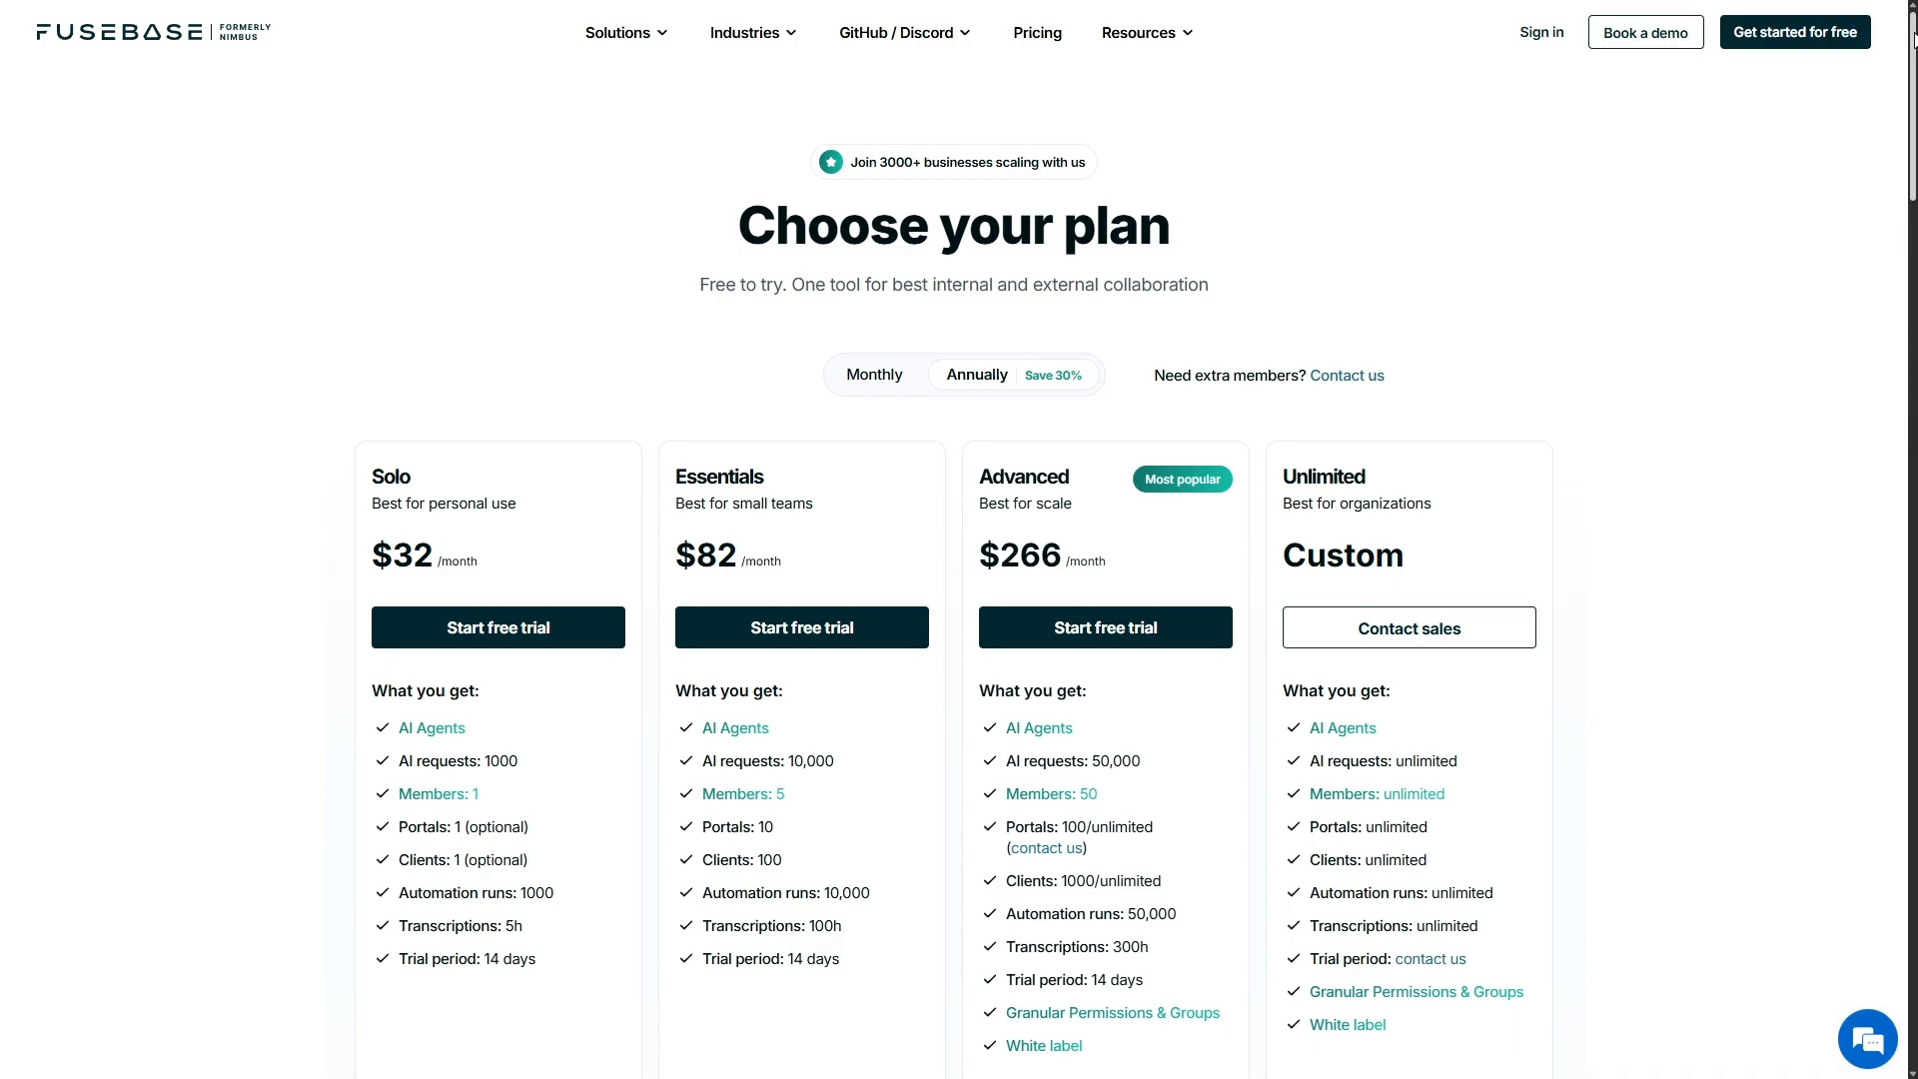
Step: Switch the pricing plans to monthly billing to view the Solo, Essentials and Advanced prices
{"action": "left_click_drag", "start_coordinate": [1914, 38], "coordinate": [1914, 80]}
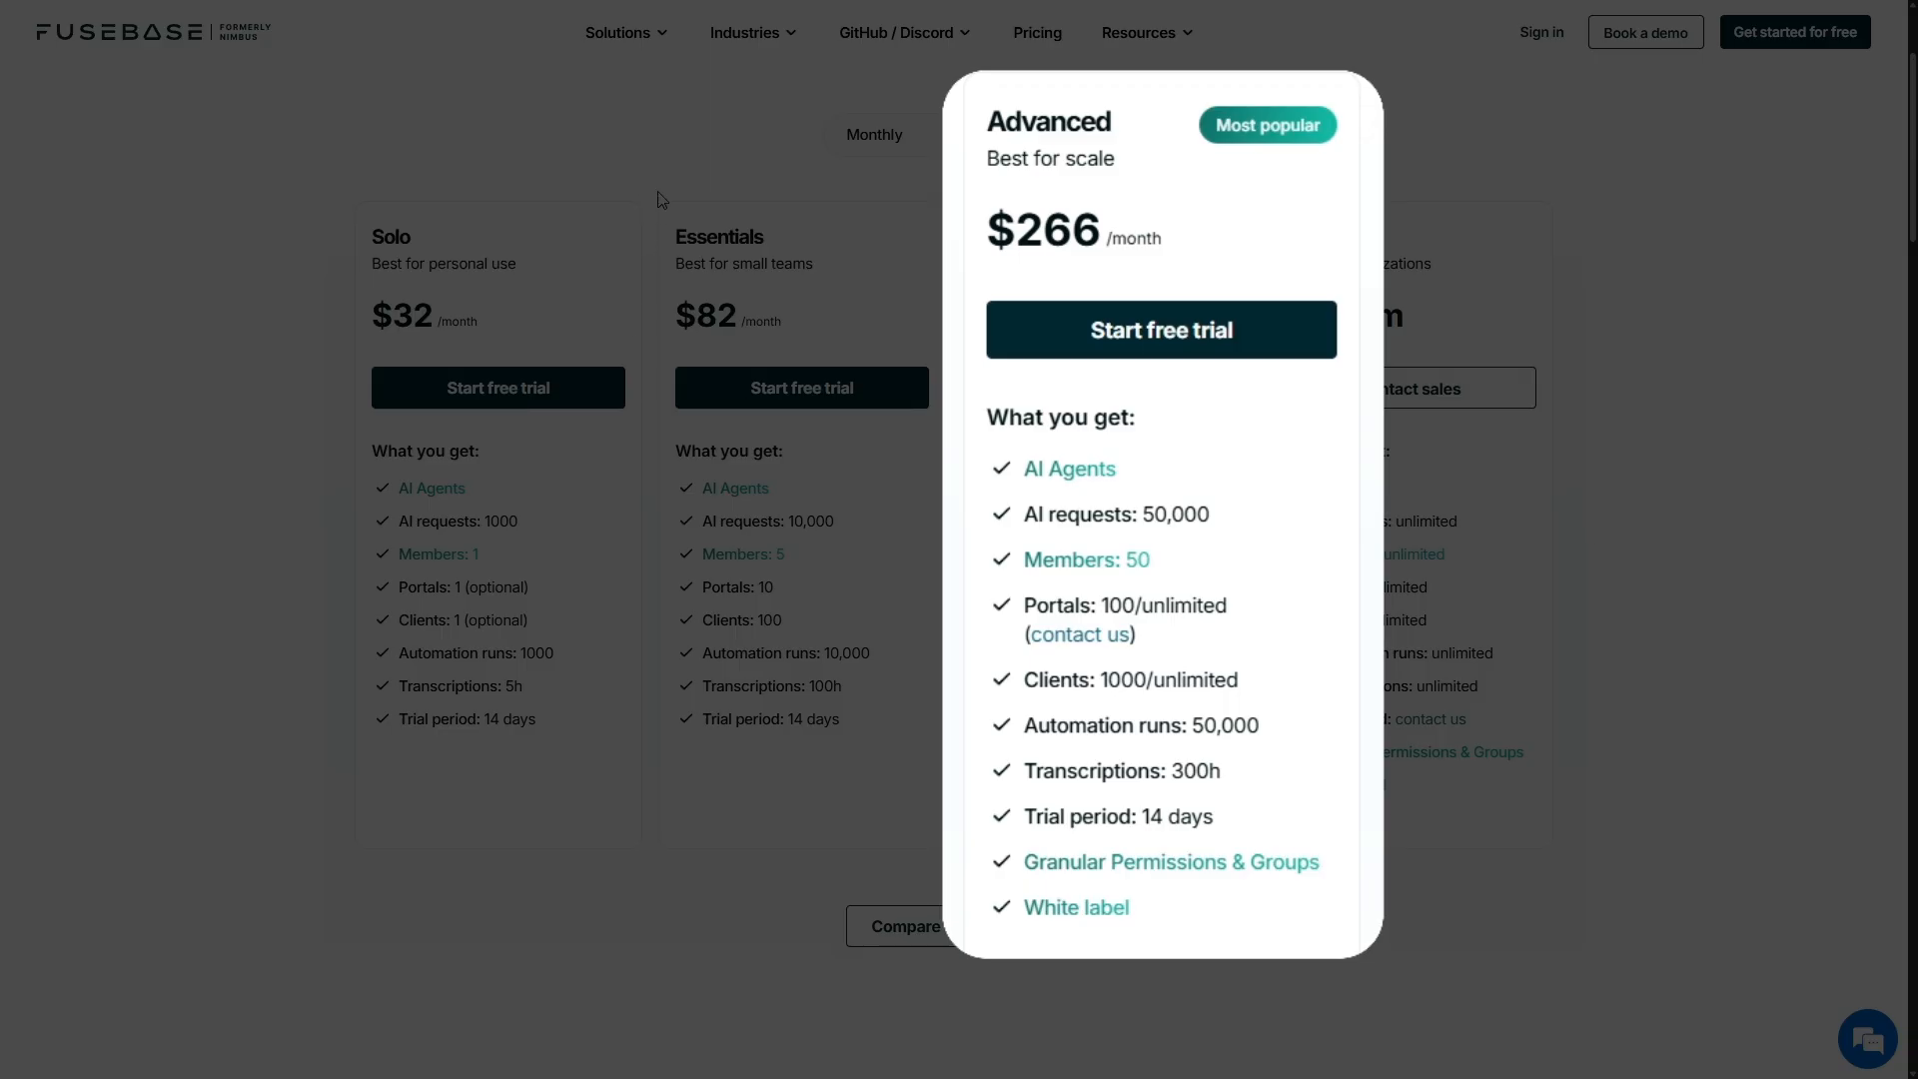
{"action": "left_click", "coordinate": [888, 143]}
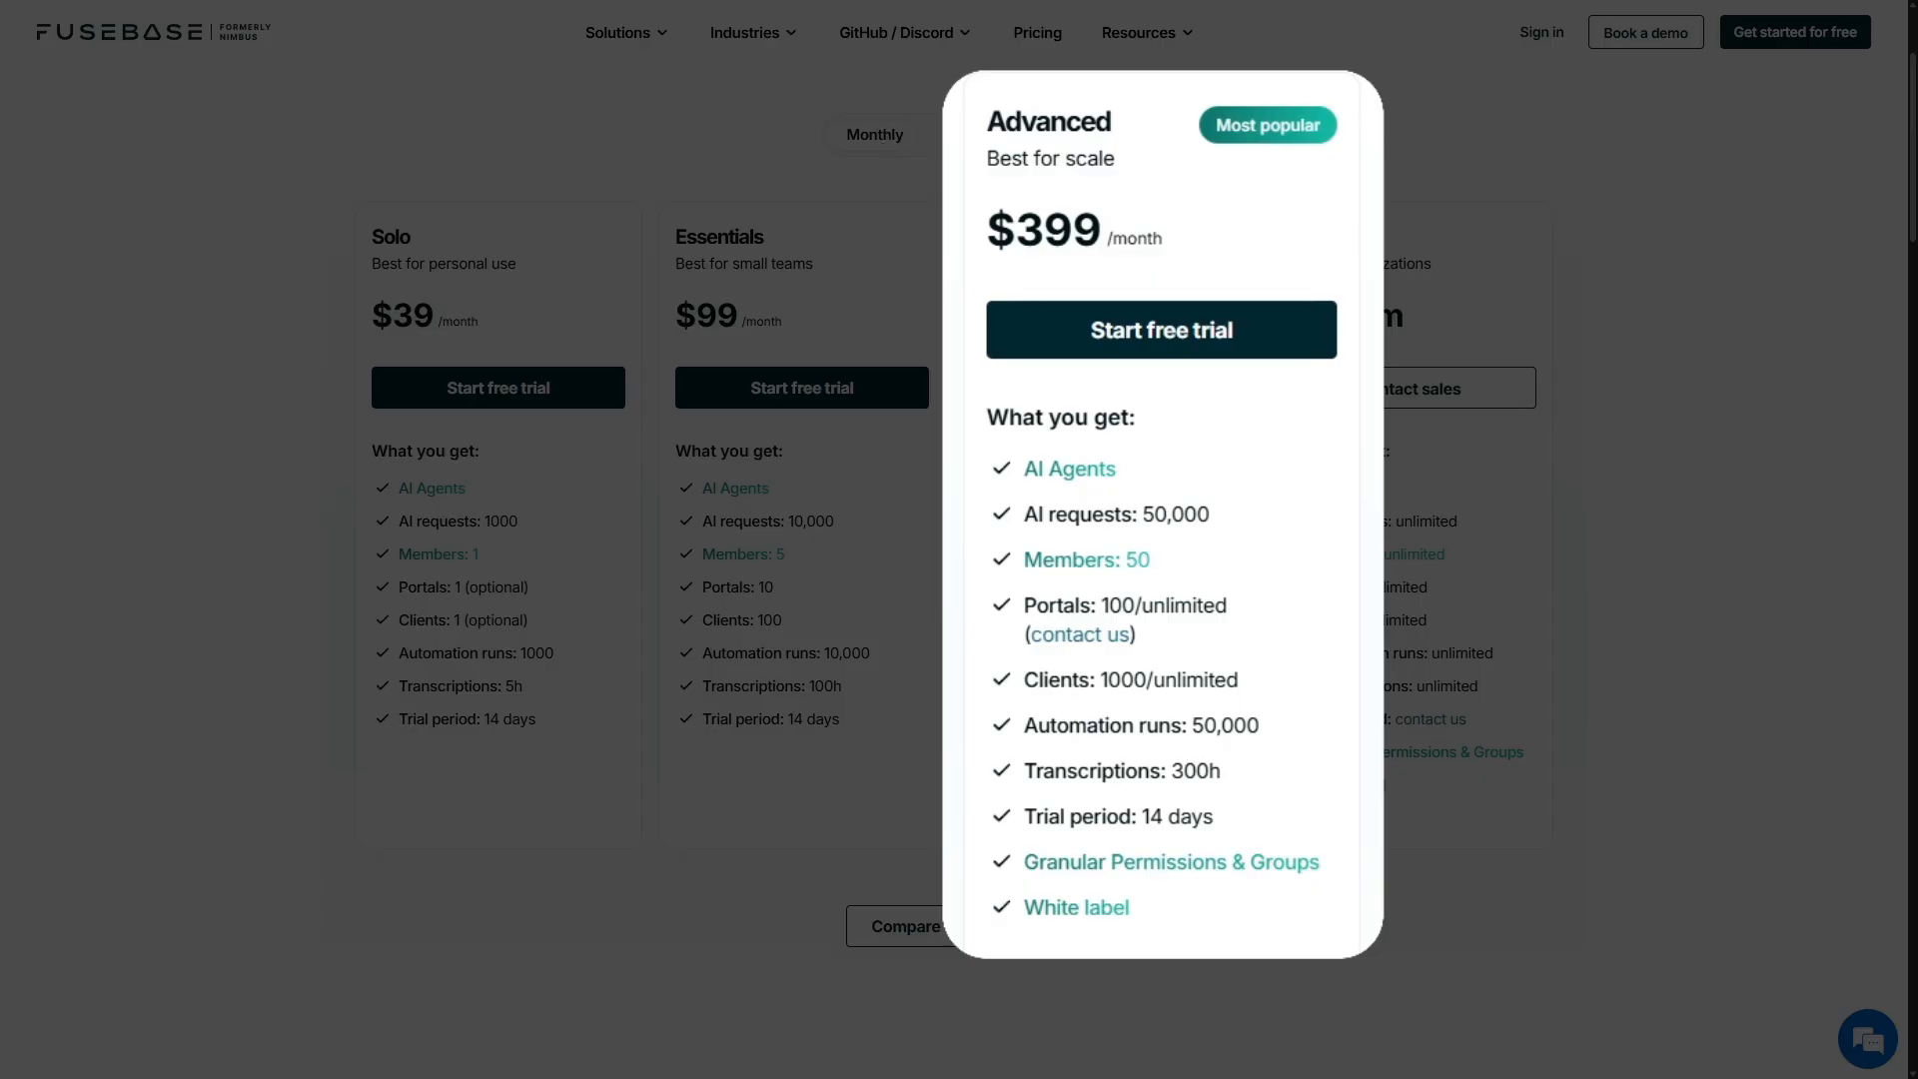
Step: Switch the pricing plans to annual billing and expand the plan comparison to examine the feature limits of each plan
{"action": "left_click", "coordinate": [989, 140]}
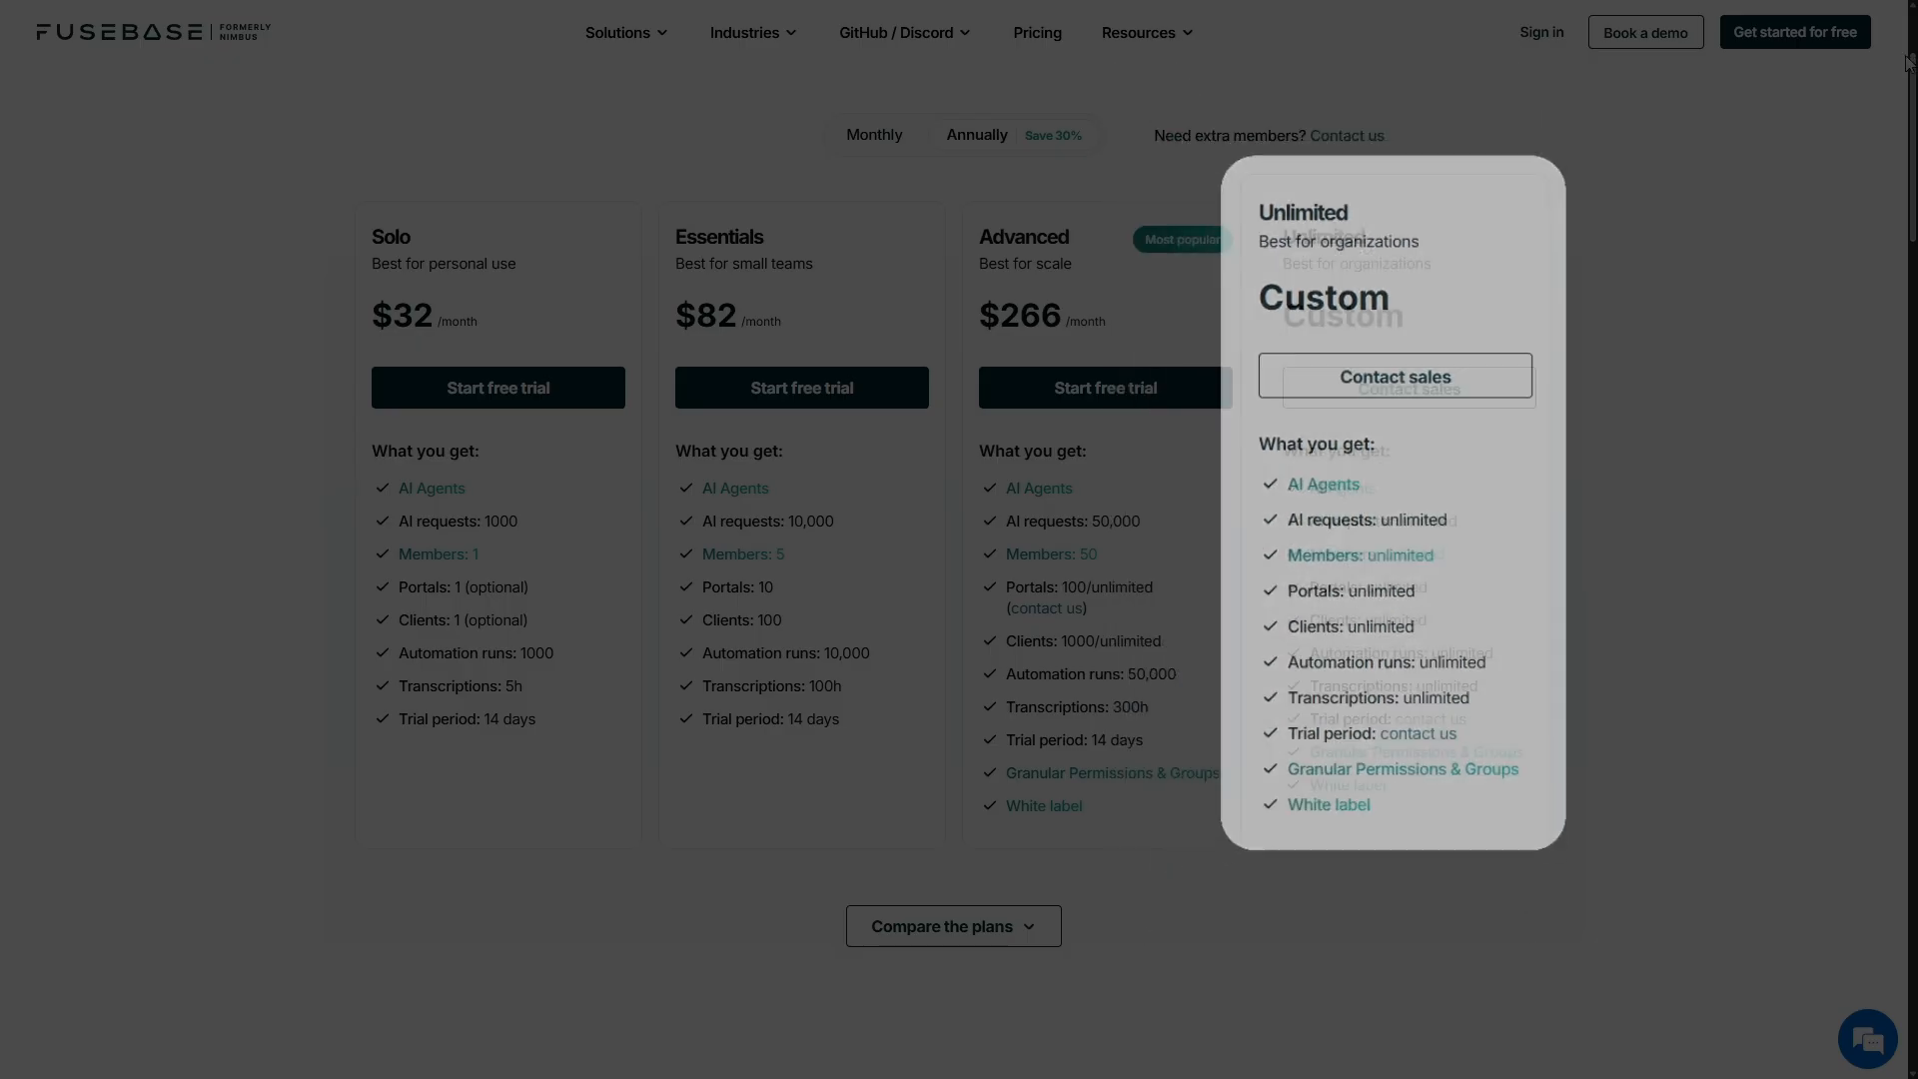
{"action": "scroll", "coordinate": [1913, 83], "scroll_direction": "down", "scroll_amount": 6}
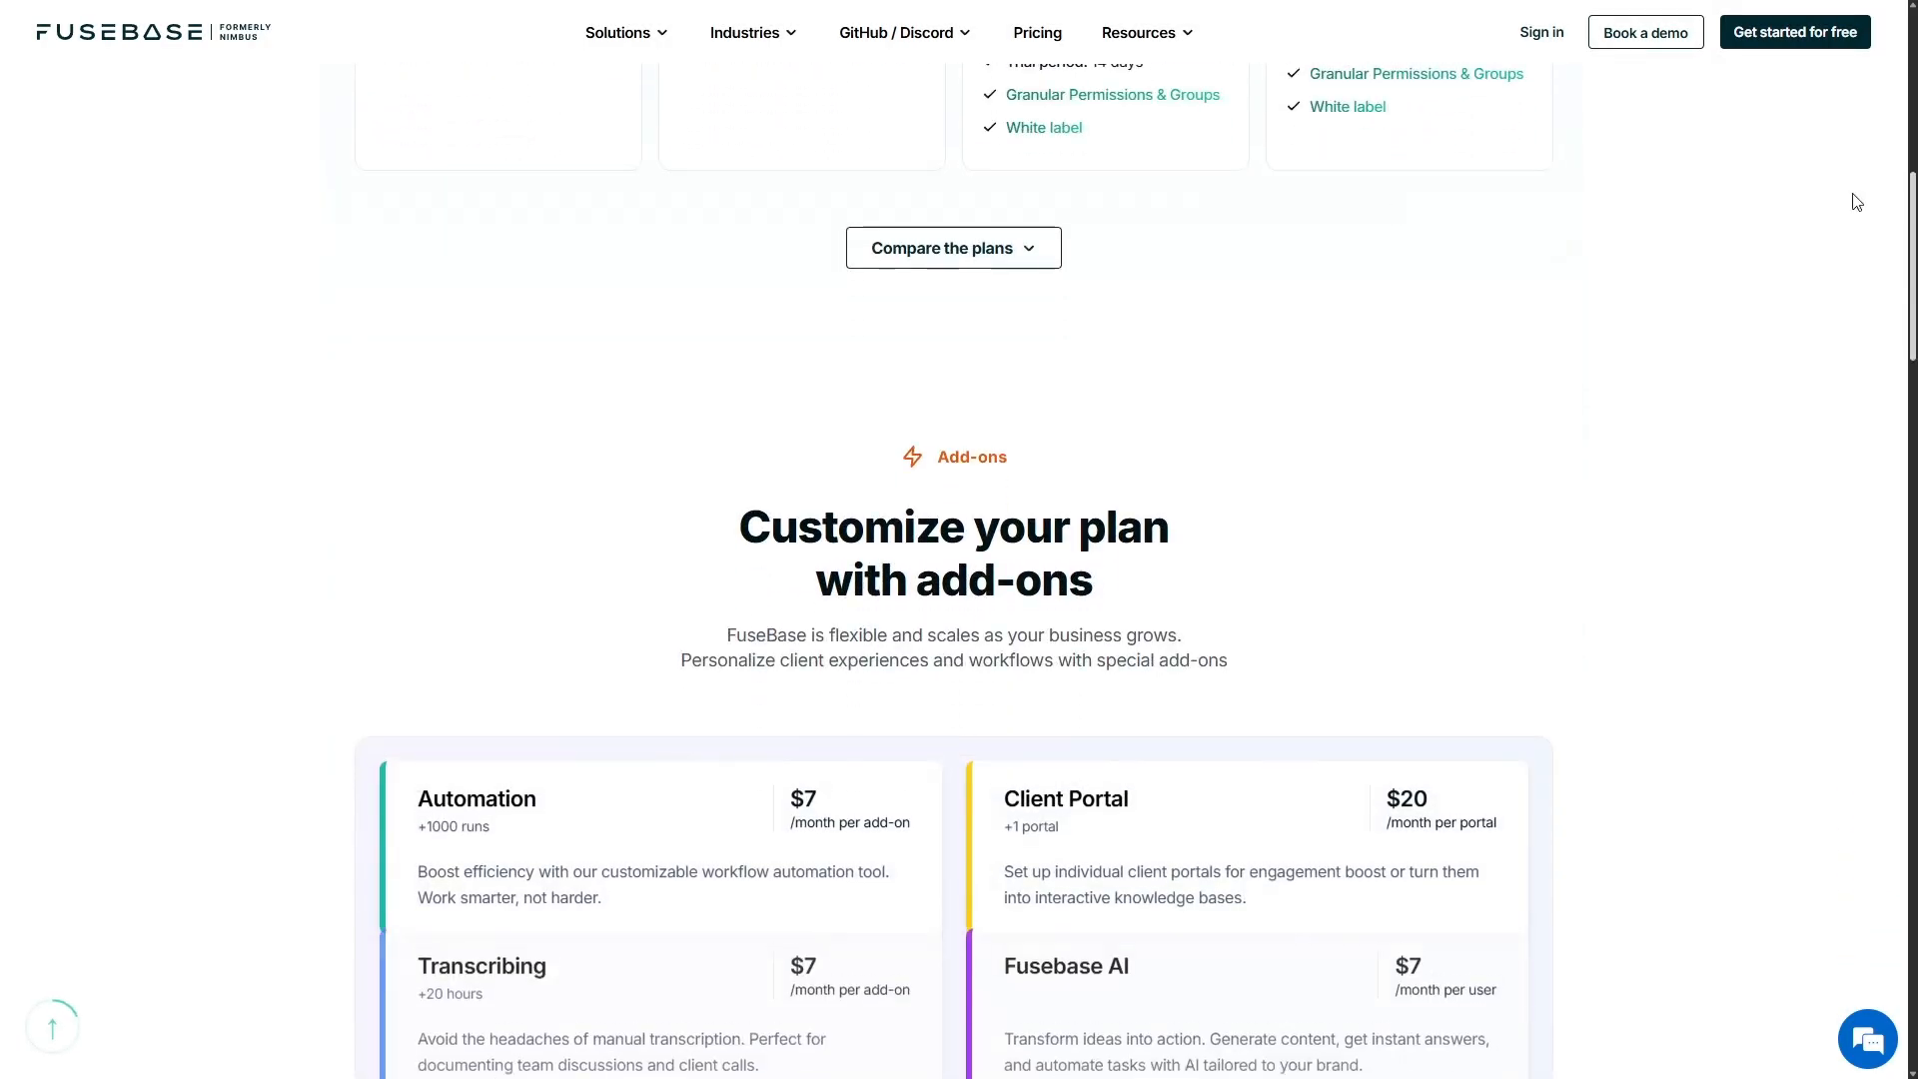
{"action": "left_click", "coordinate": [999, 248]}
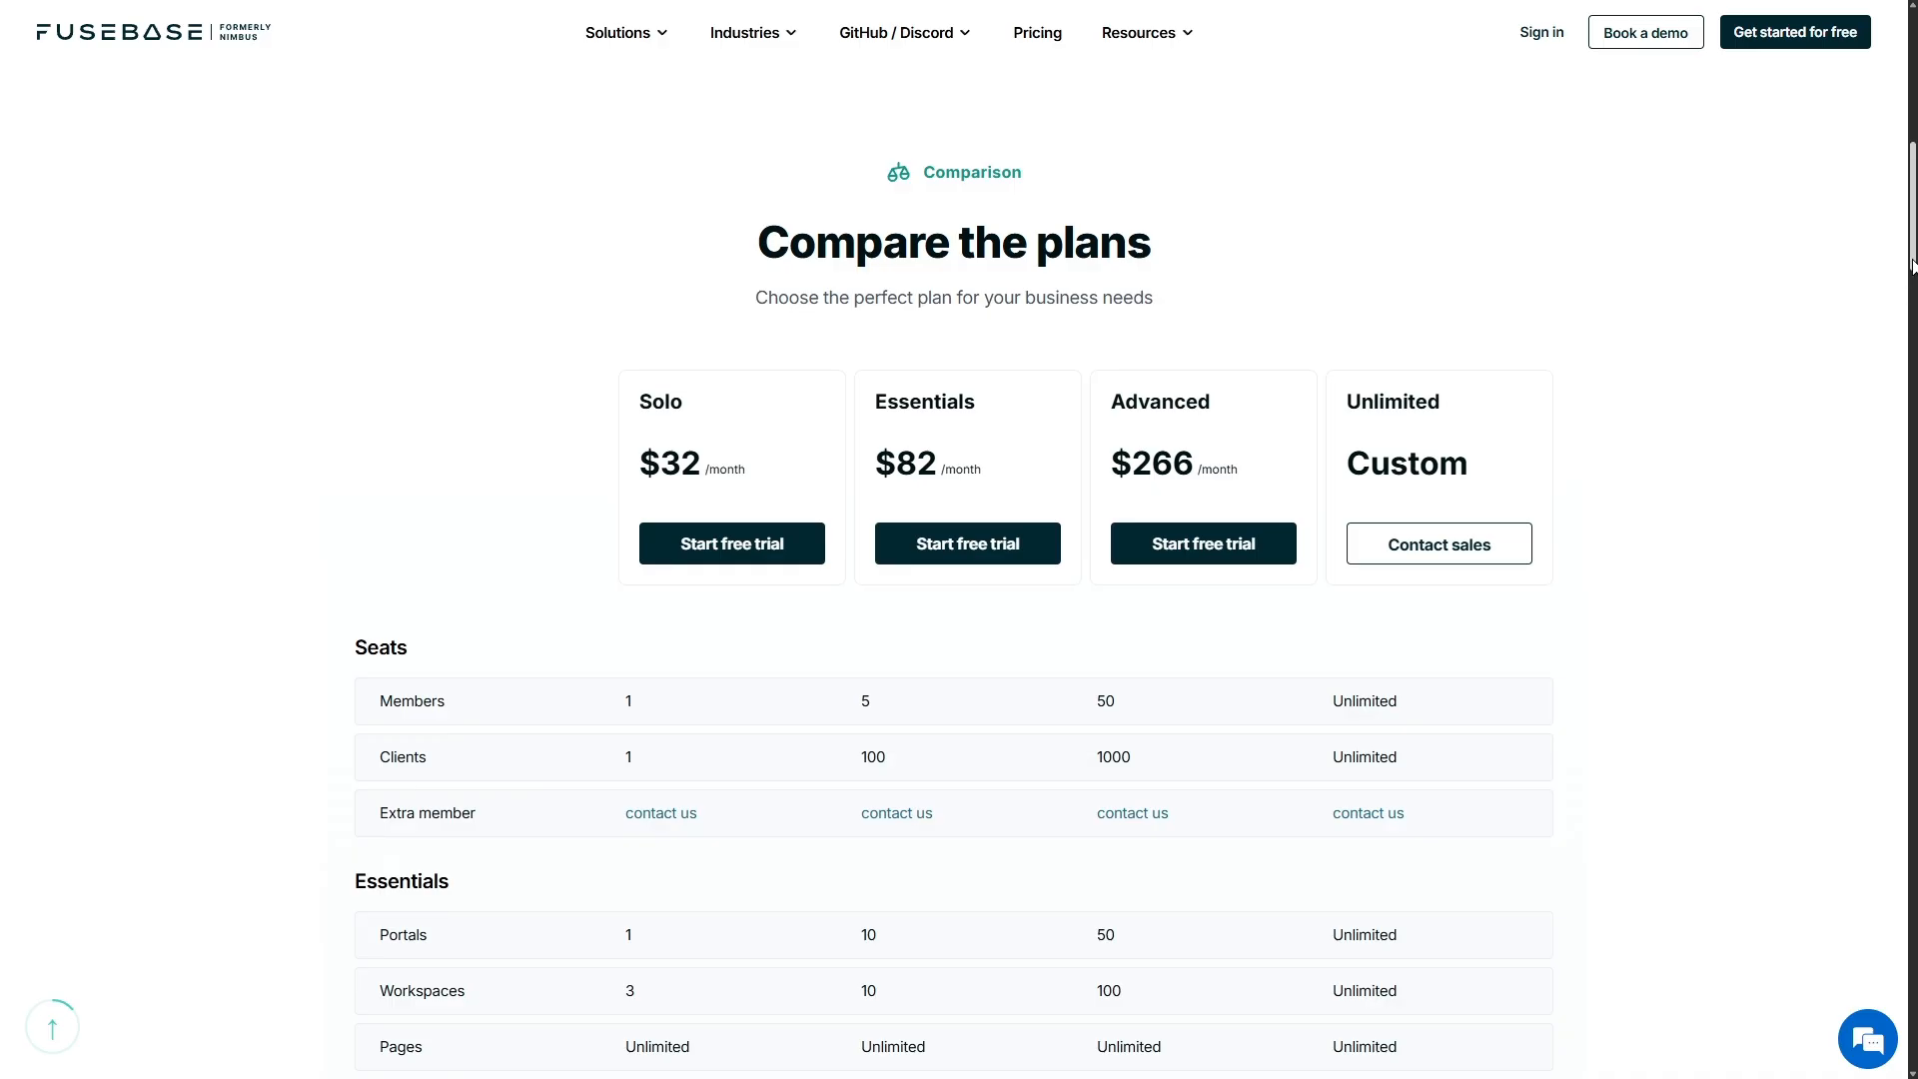
{"action": "left_click_drag", "start_coordinate": [1912, 260], "coordinate": [1912, 291]}
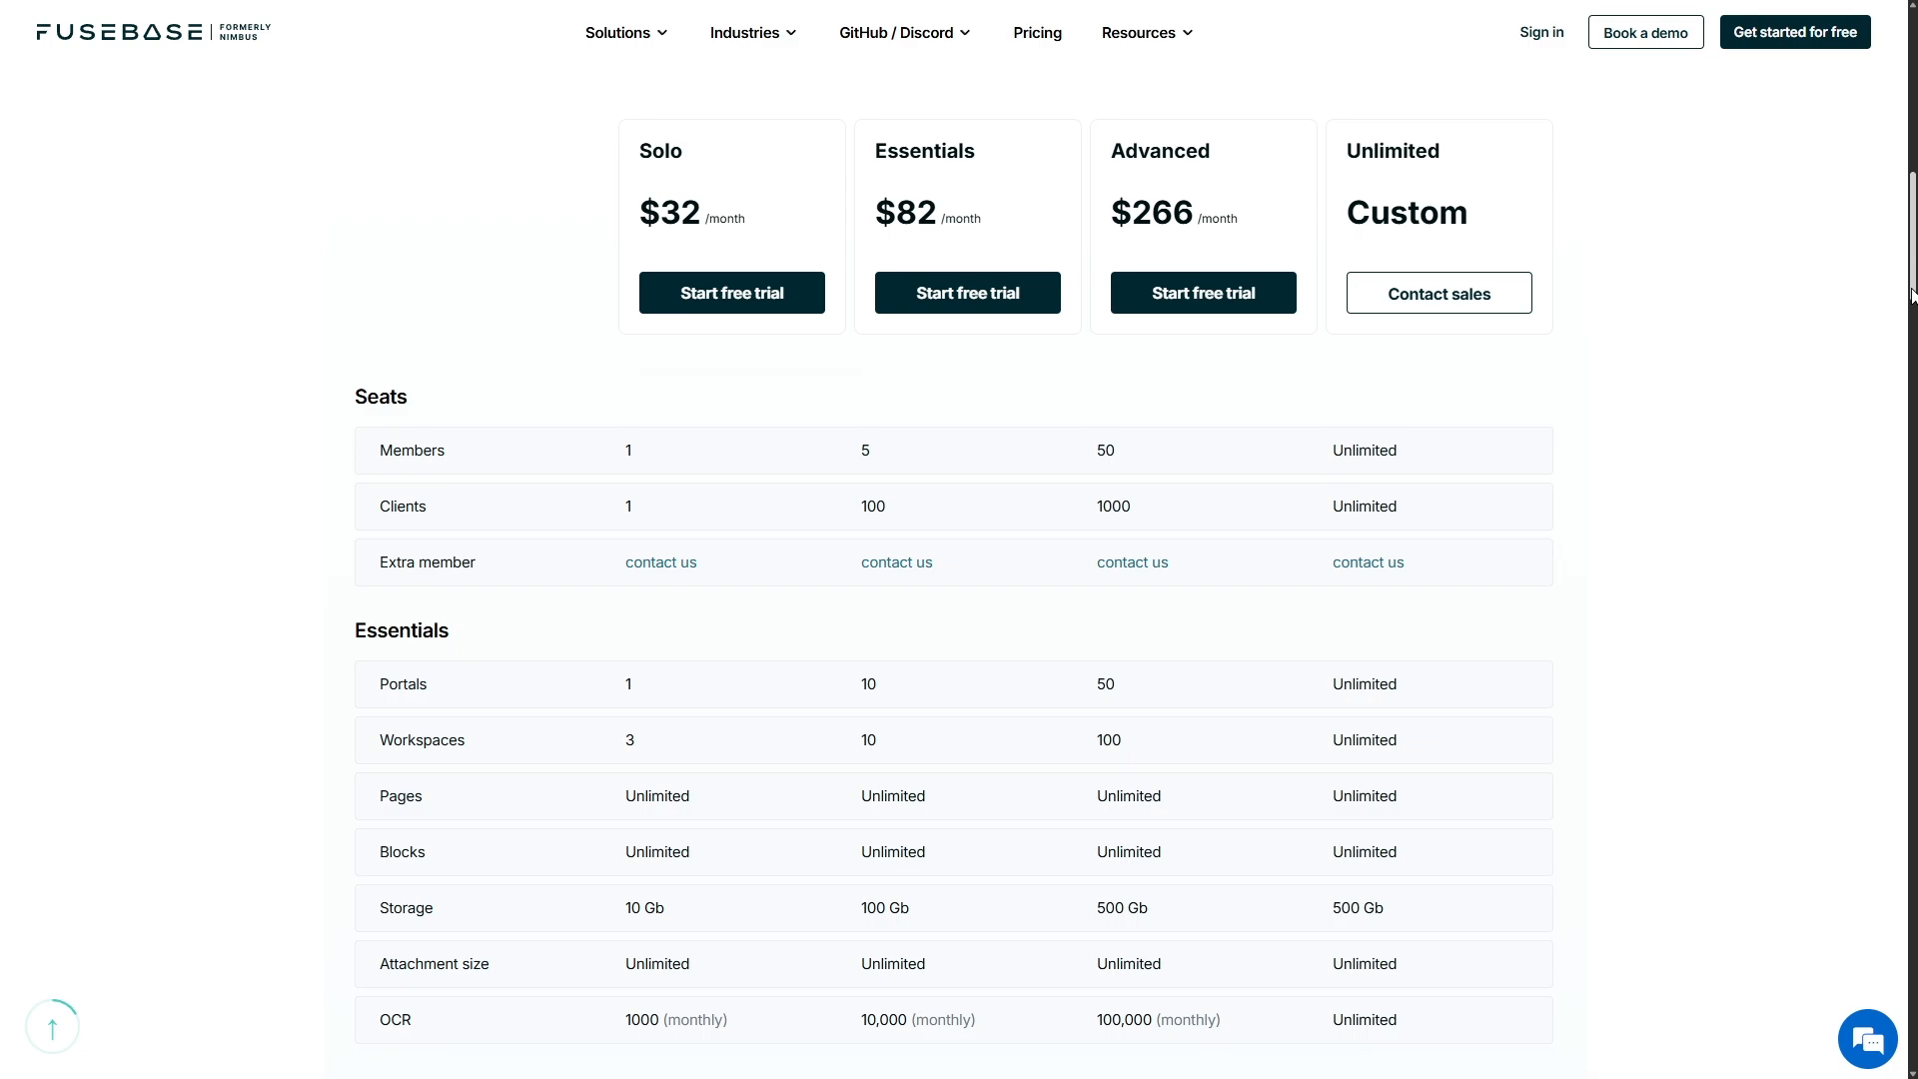
{"action": "left_click_drag", "start_coordinate": [1912, 293], "coordinate": [1913, 373]}
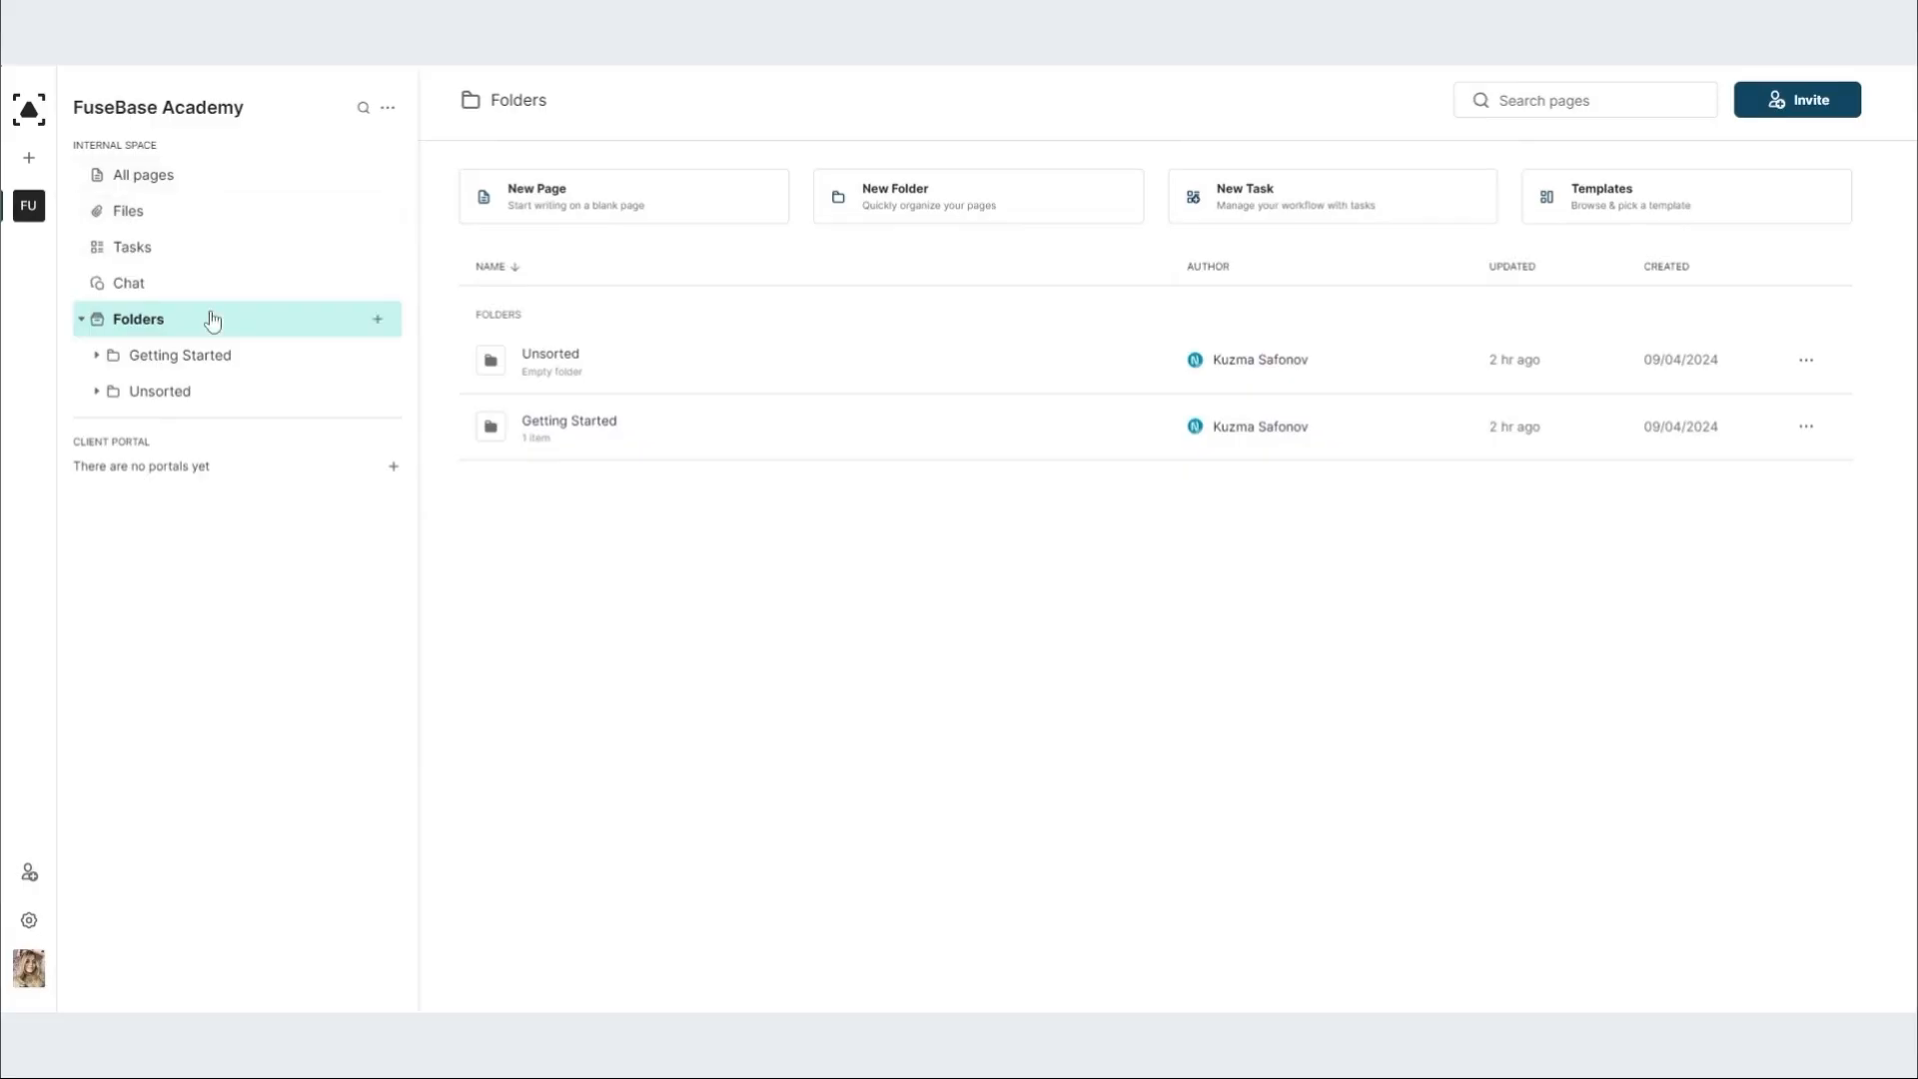
Step: Create a folder named "Client 1" in the FuseBase Academy workspace
{"action": "left_click", "coordinate": [377, 318]}
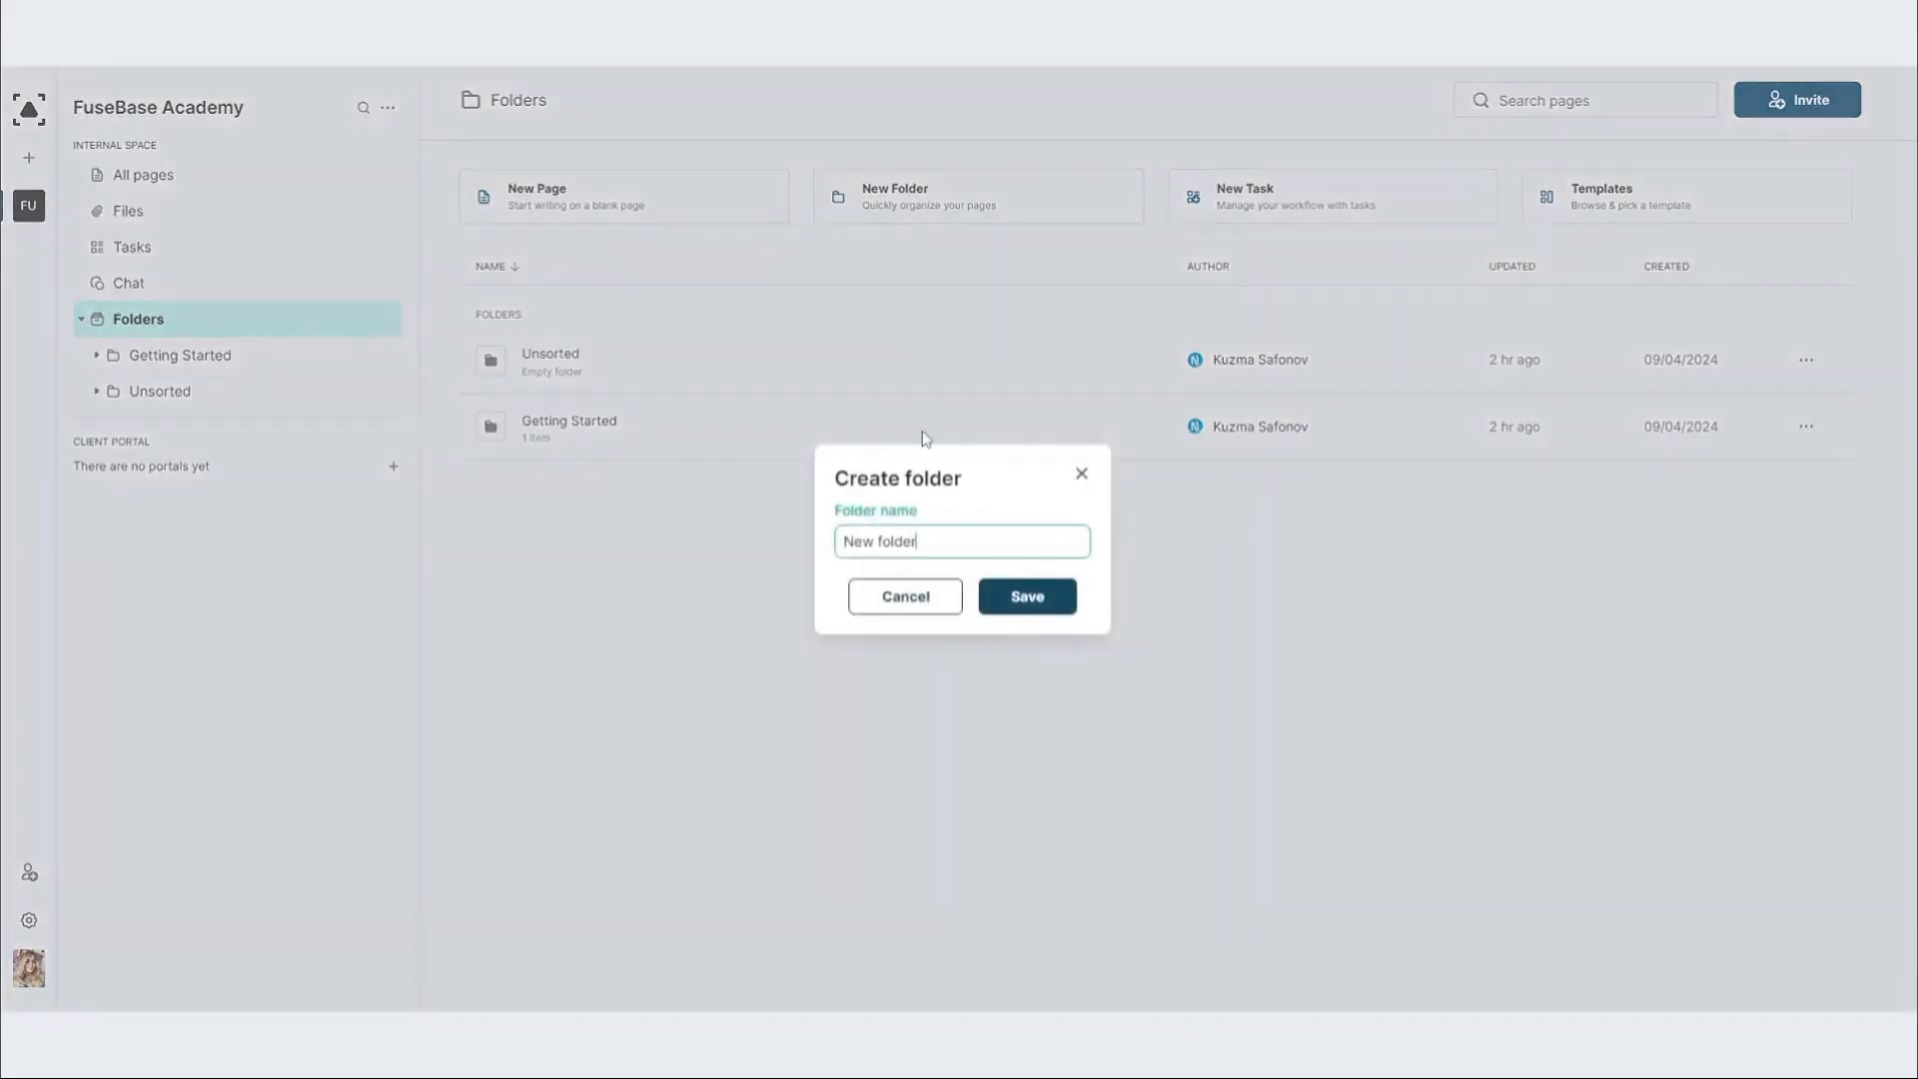
{"action": "key", "text": "ctrl+a"}
{"action": "type", "text": "Client 1"}
{"action": "left_click", "coordinate": [1039, 601]}
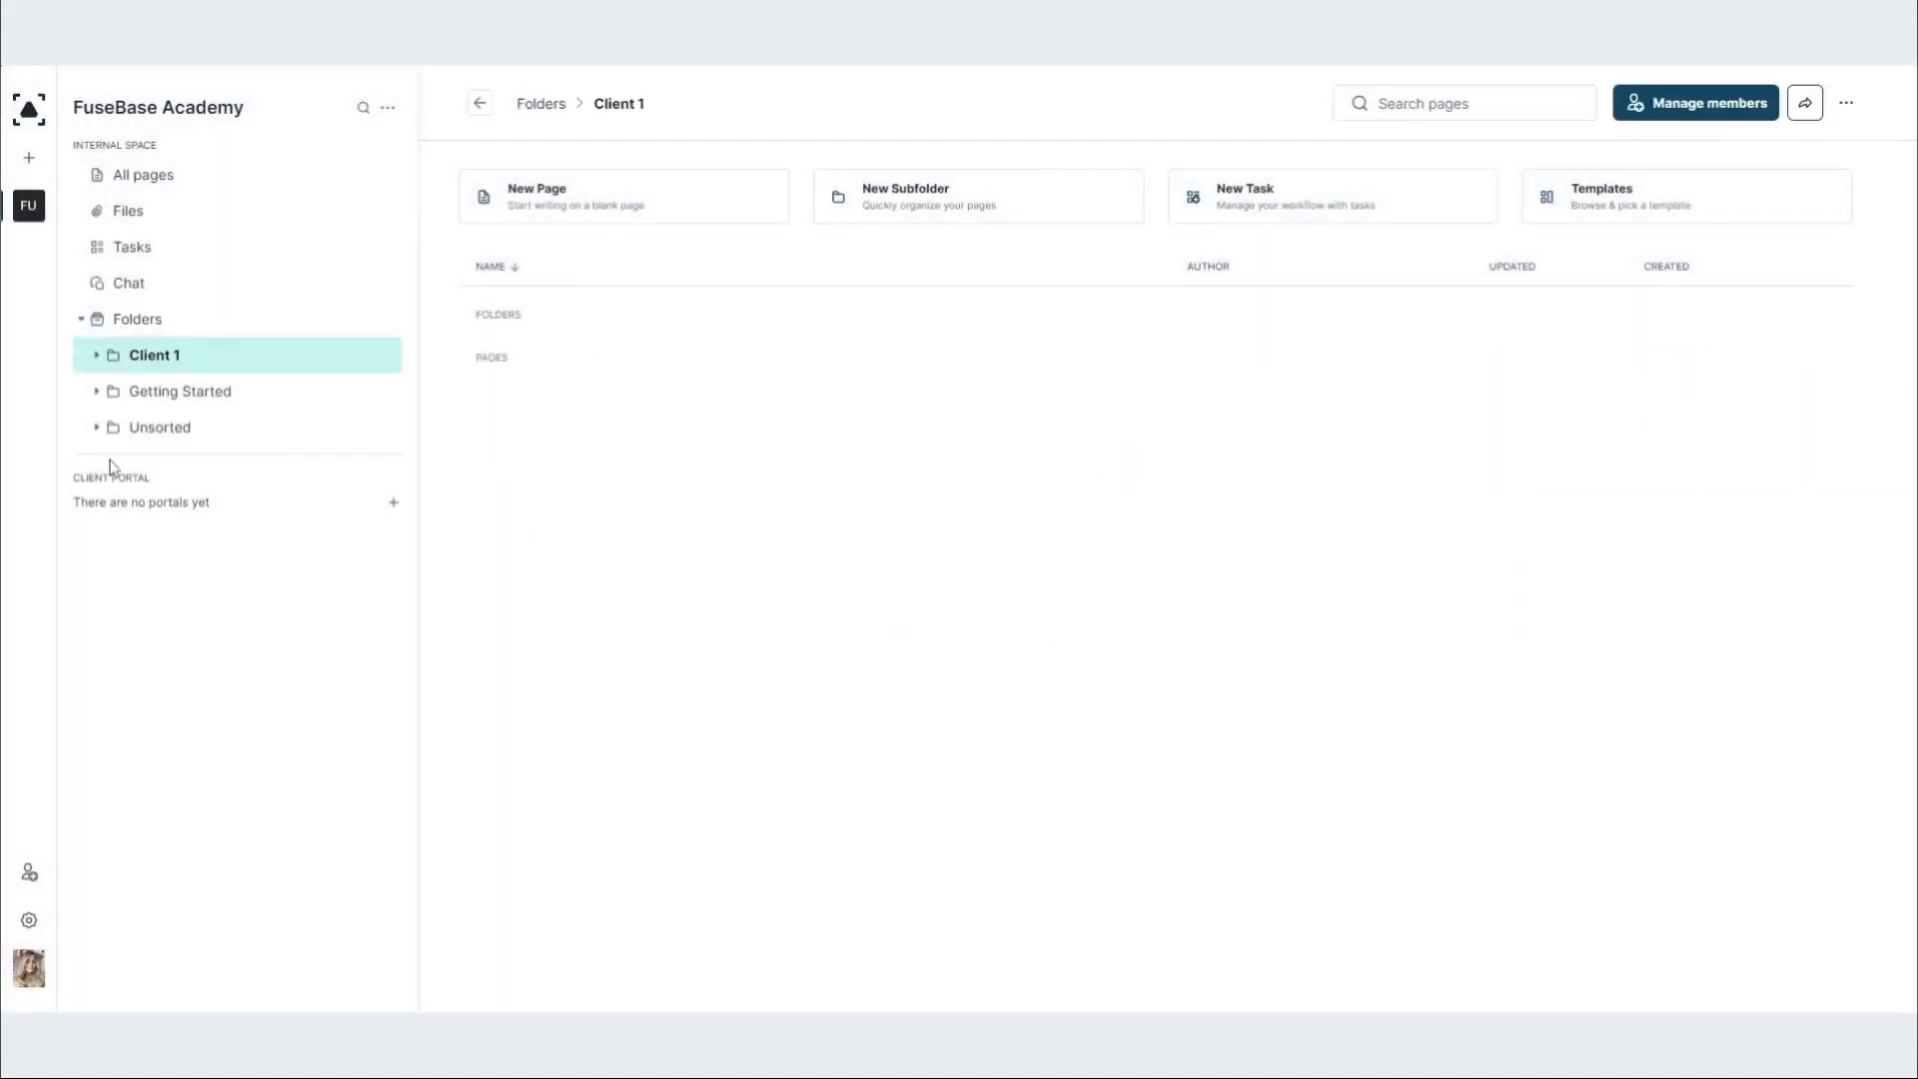
Step: Add a page to the Client 1 folder and title it "Dashboard"
{"action": "left_click", "coordinate": [379, 358]}
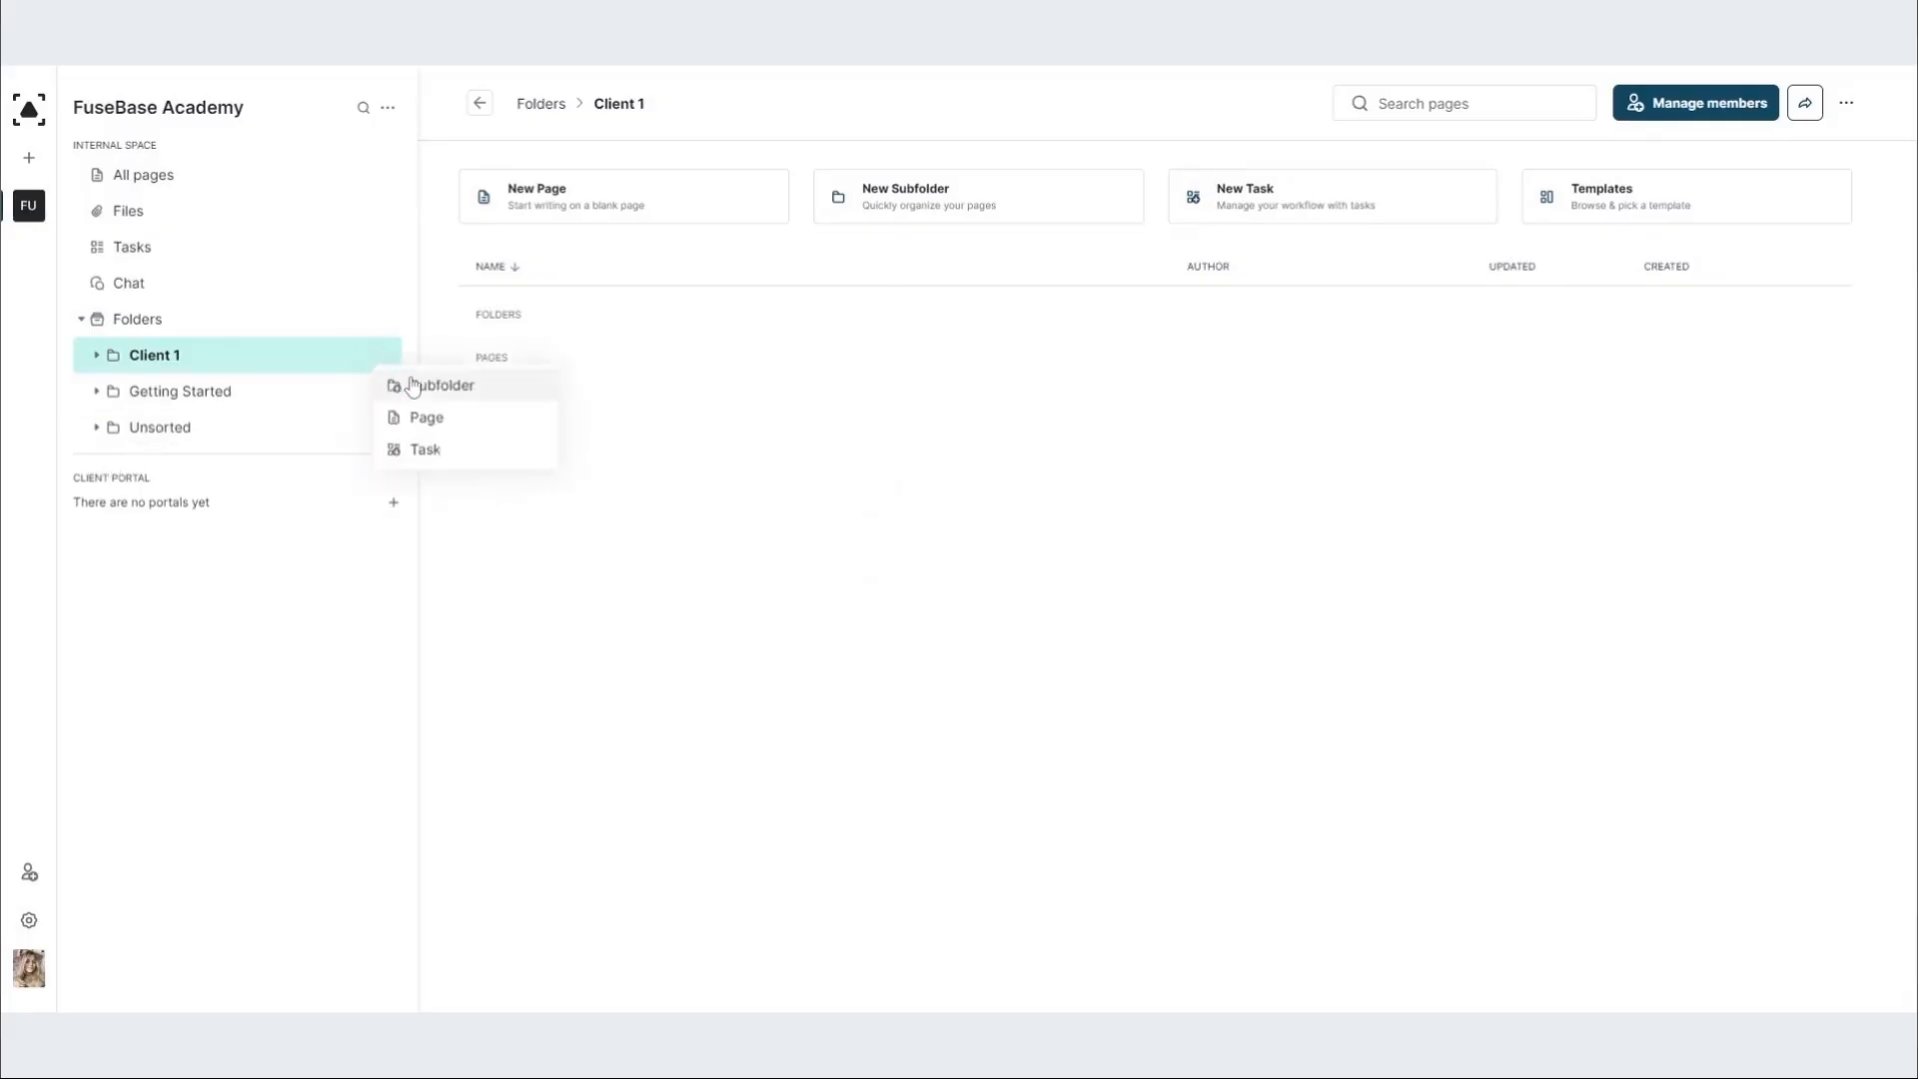
{"action": "left_click", "coordinate": [428, 416]}
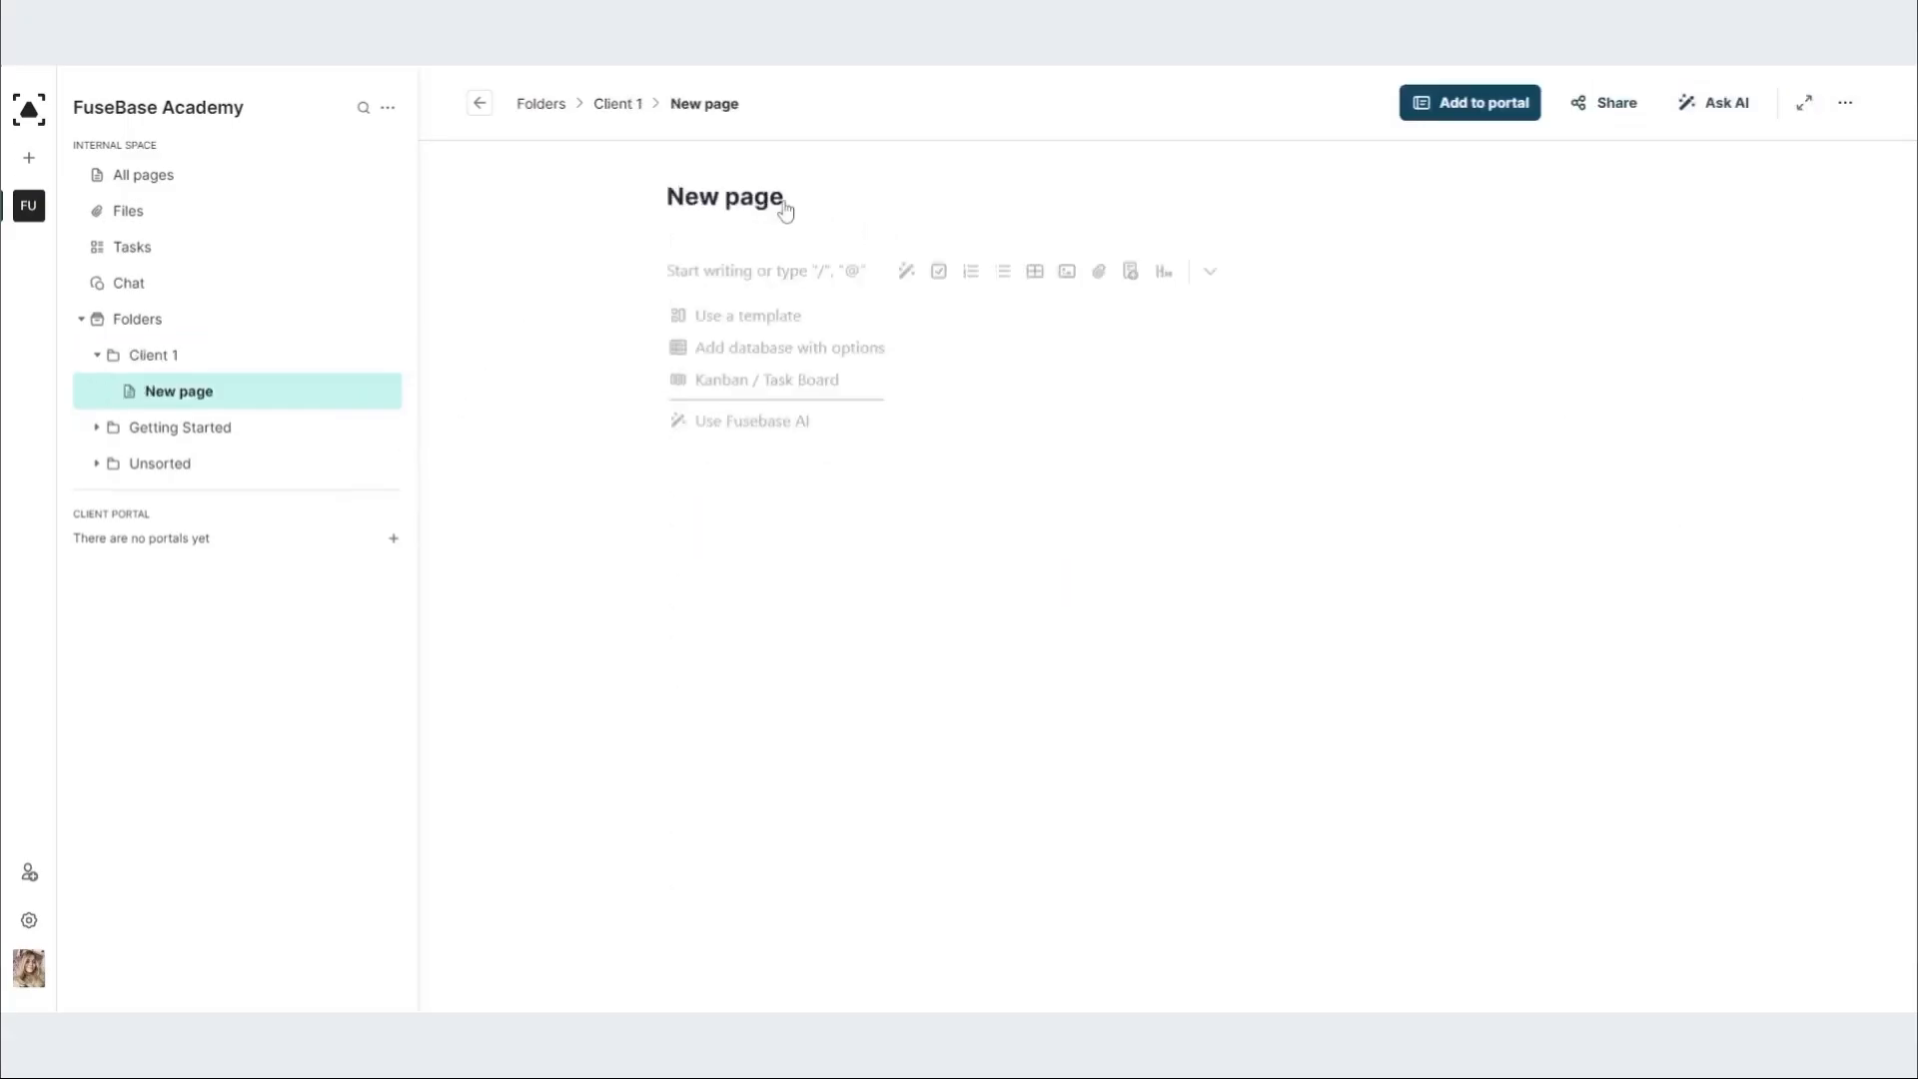
{"action": "triple_click", "coordinate": [784, 210]}
{"action": "type", "text": "Dashboard"}
Step: Insert a Kanban / Task Board on the Dashboard page and add a third column to it
{"action": "left_click", "coordinate": [1208, 278]}
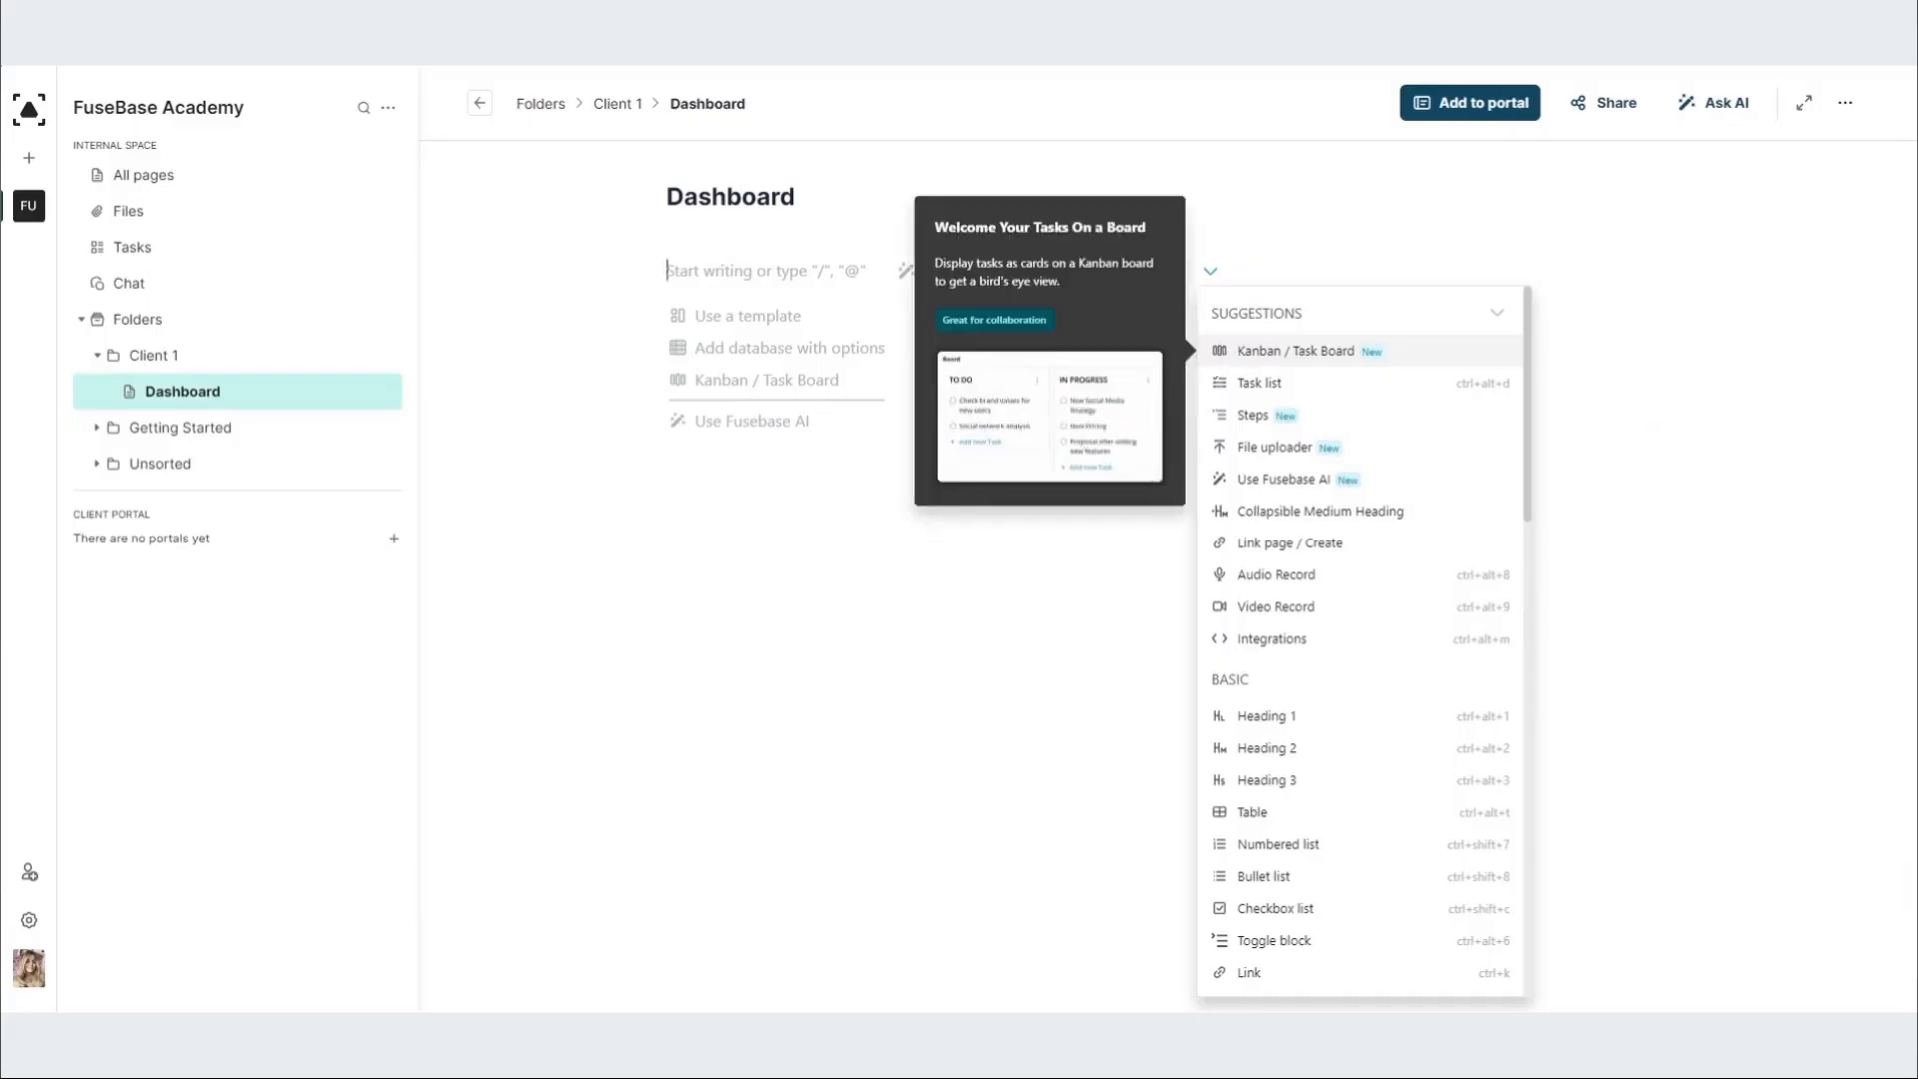
{"action": "key", "text": "Return"}
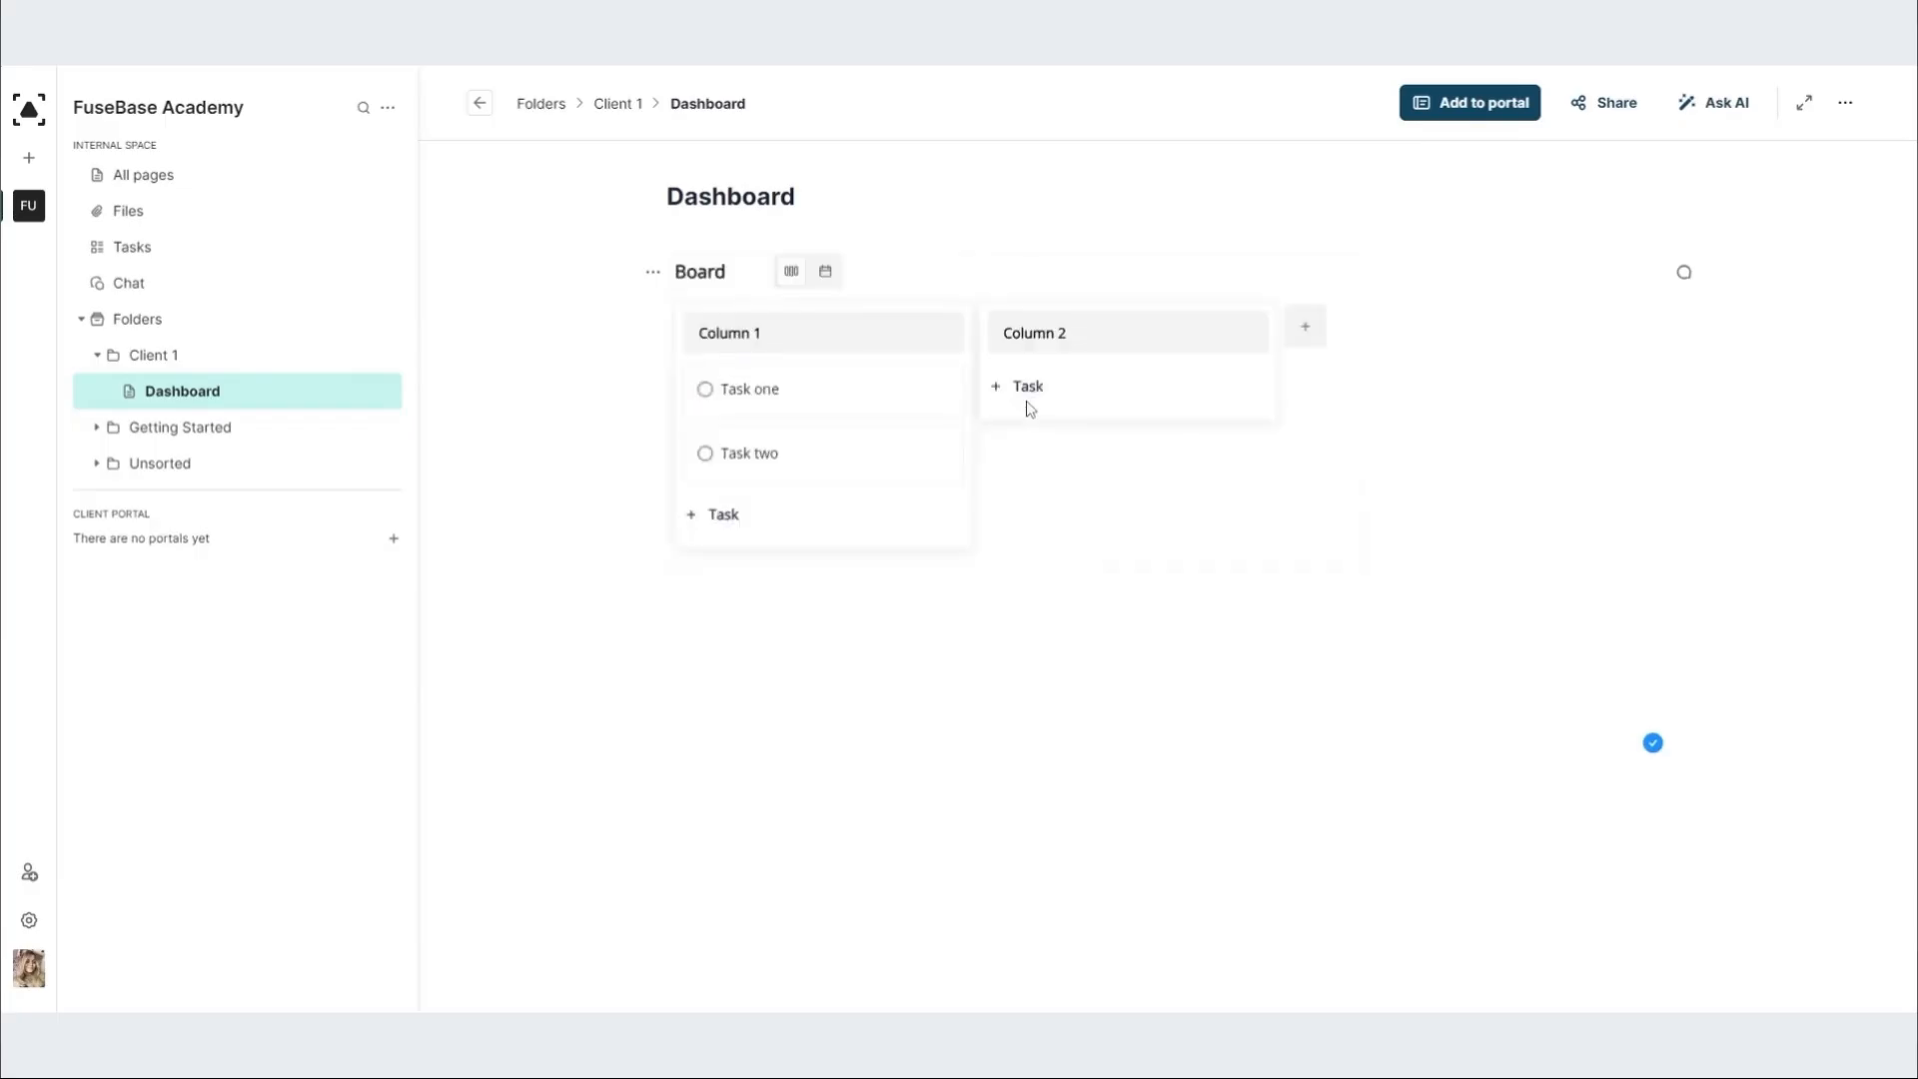
{"action": "left_click", "coordinate": [1314, 334]}
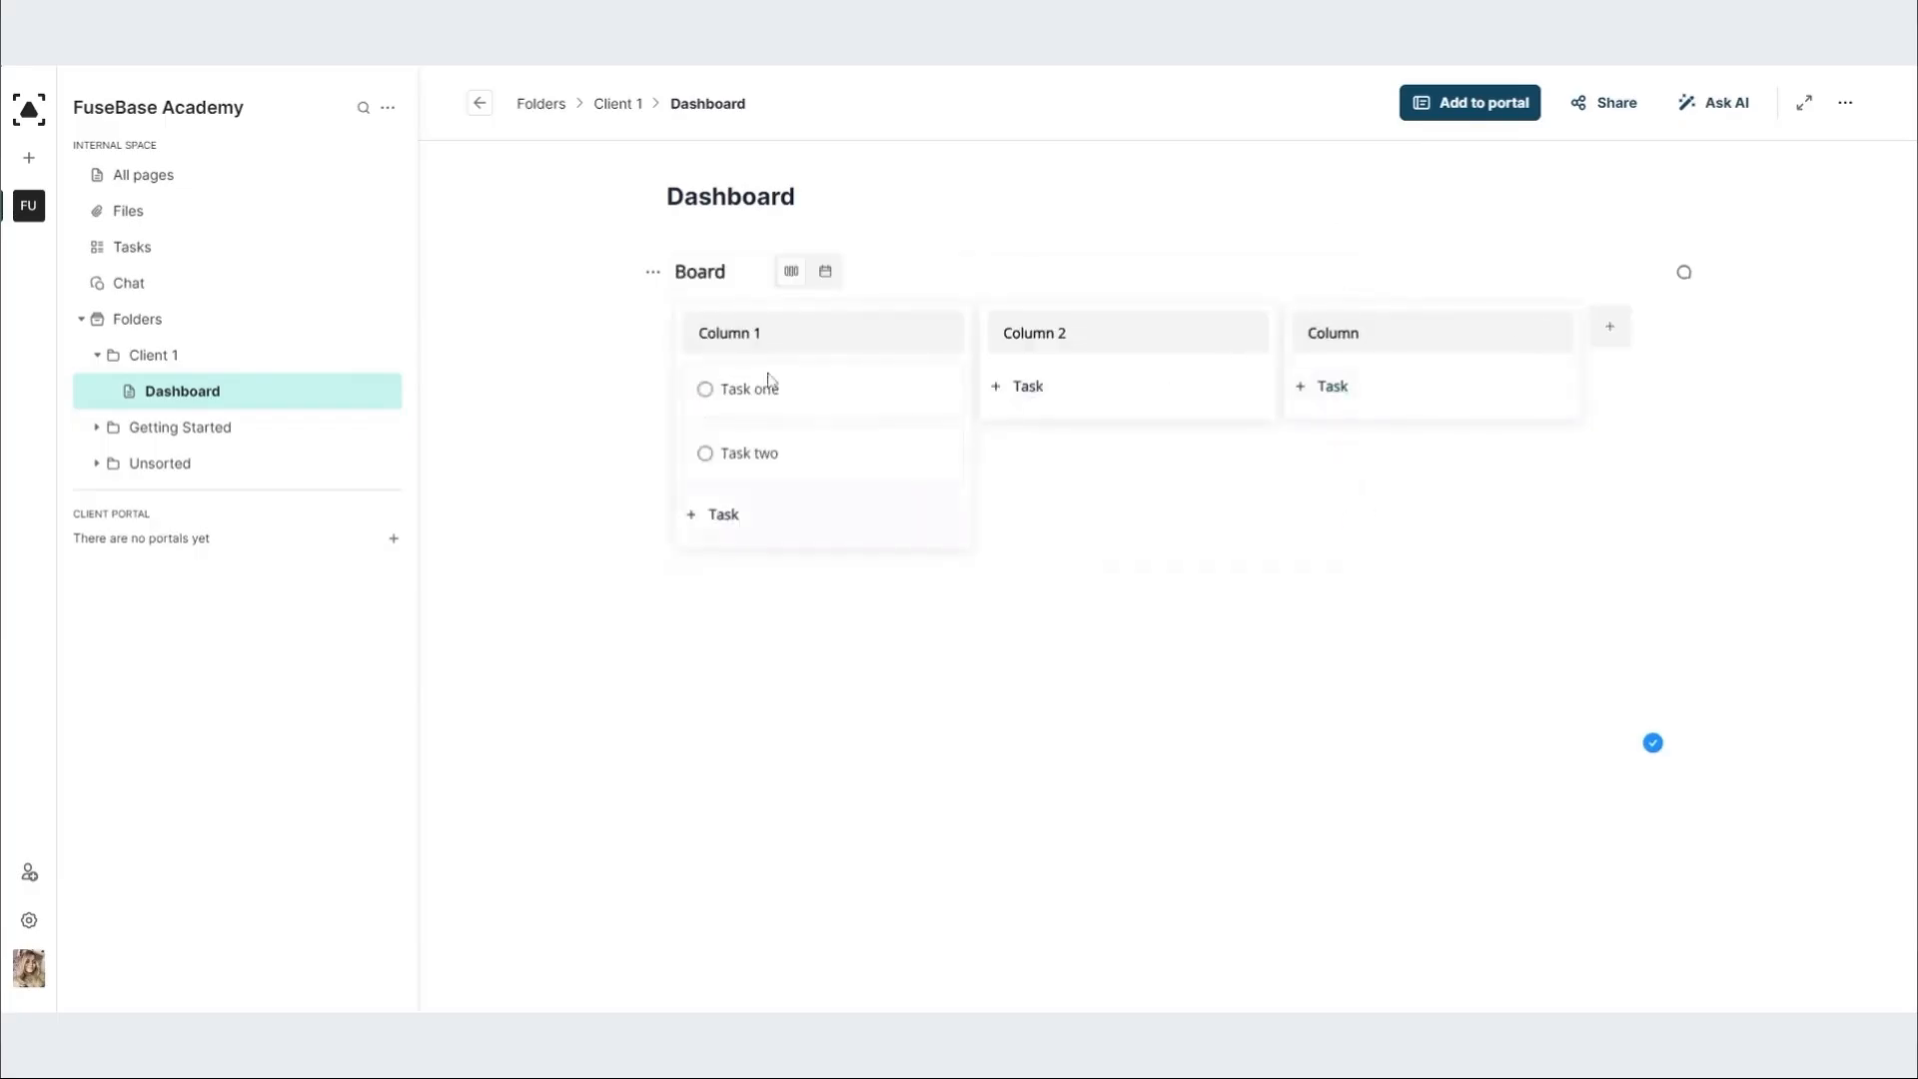
Step: Add a new untitled task to Column 1 of the board and look at the details of Task one
{"action": "left_click", "coordinate": [749, 333]}
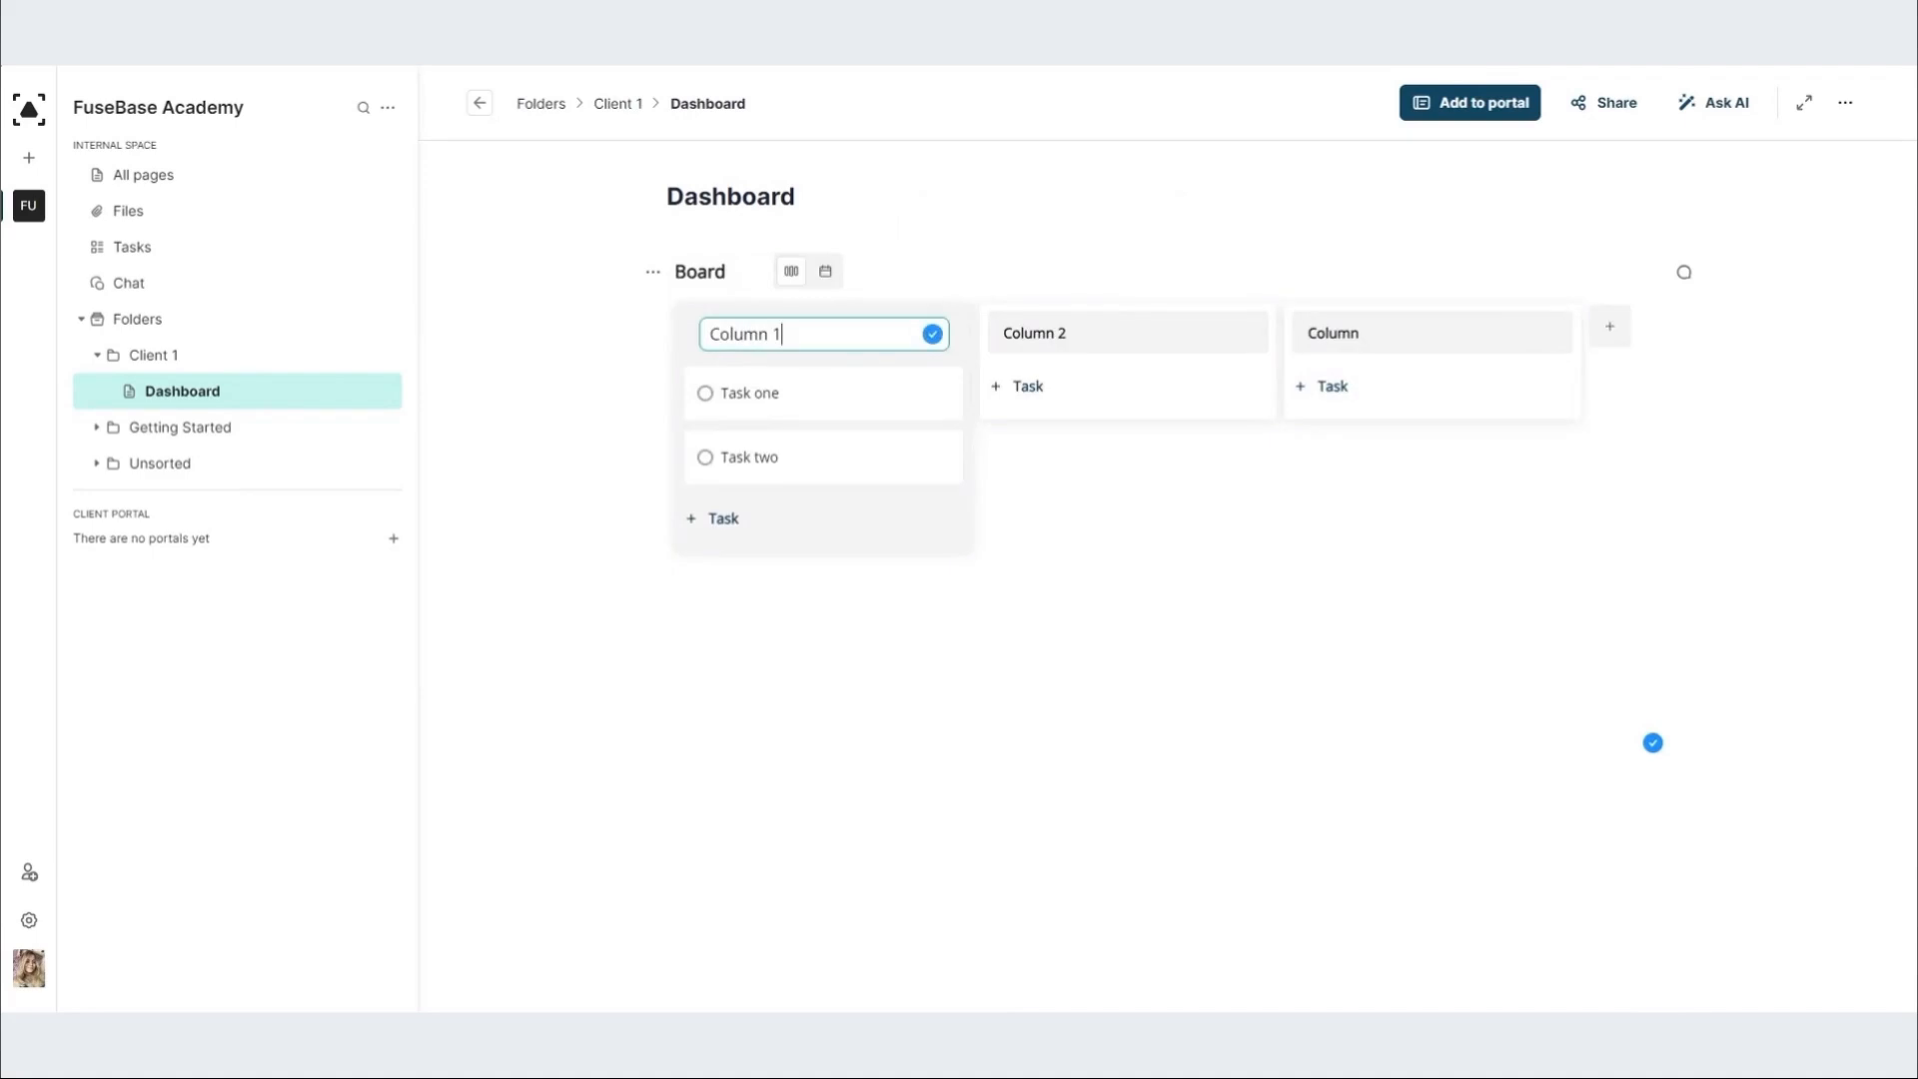
{"action": "left_click", "coordinate": [718, 519]}
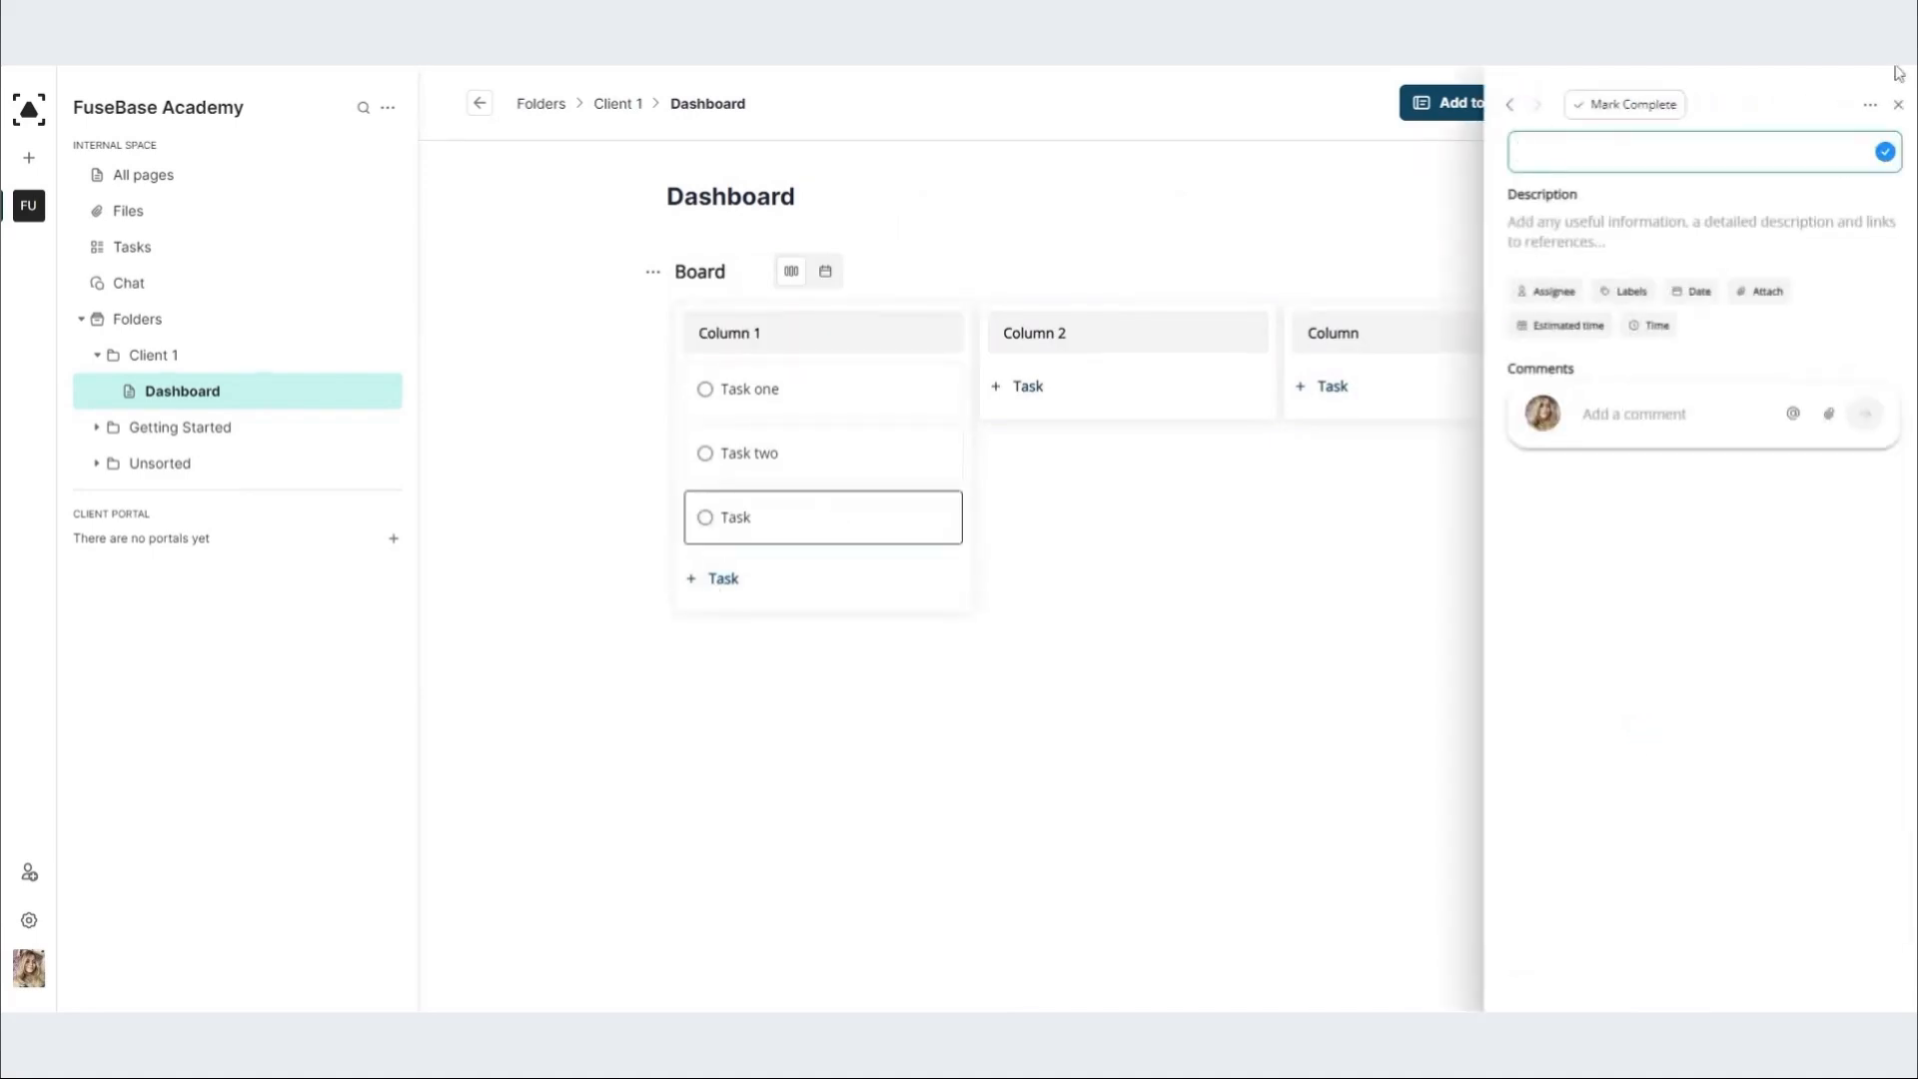
{"action": "left_click", "coordinate": [1898, 104]}
{"action": "left_click", "coordinate": [715, 392]}
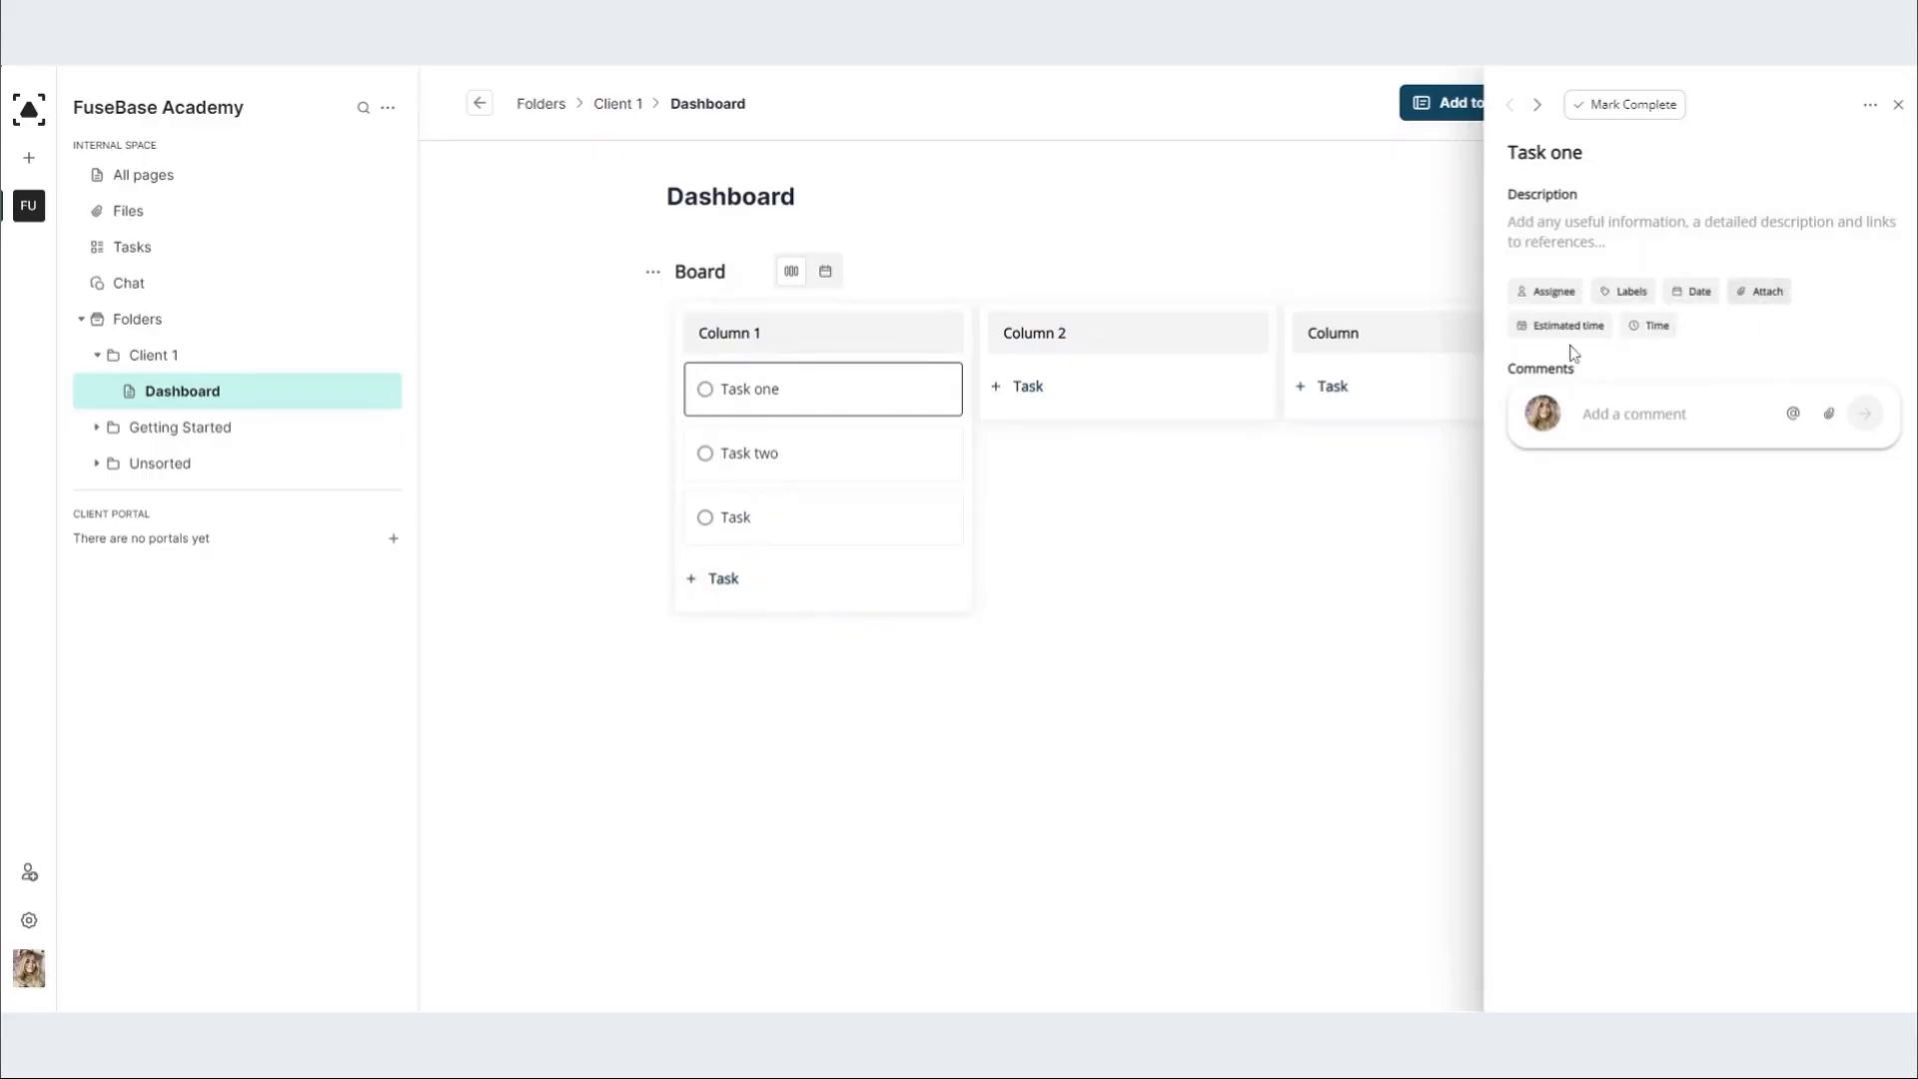
{"action": "left_click", "coordinate": [827, 413]}
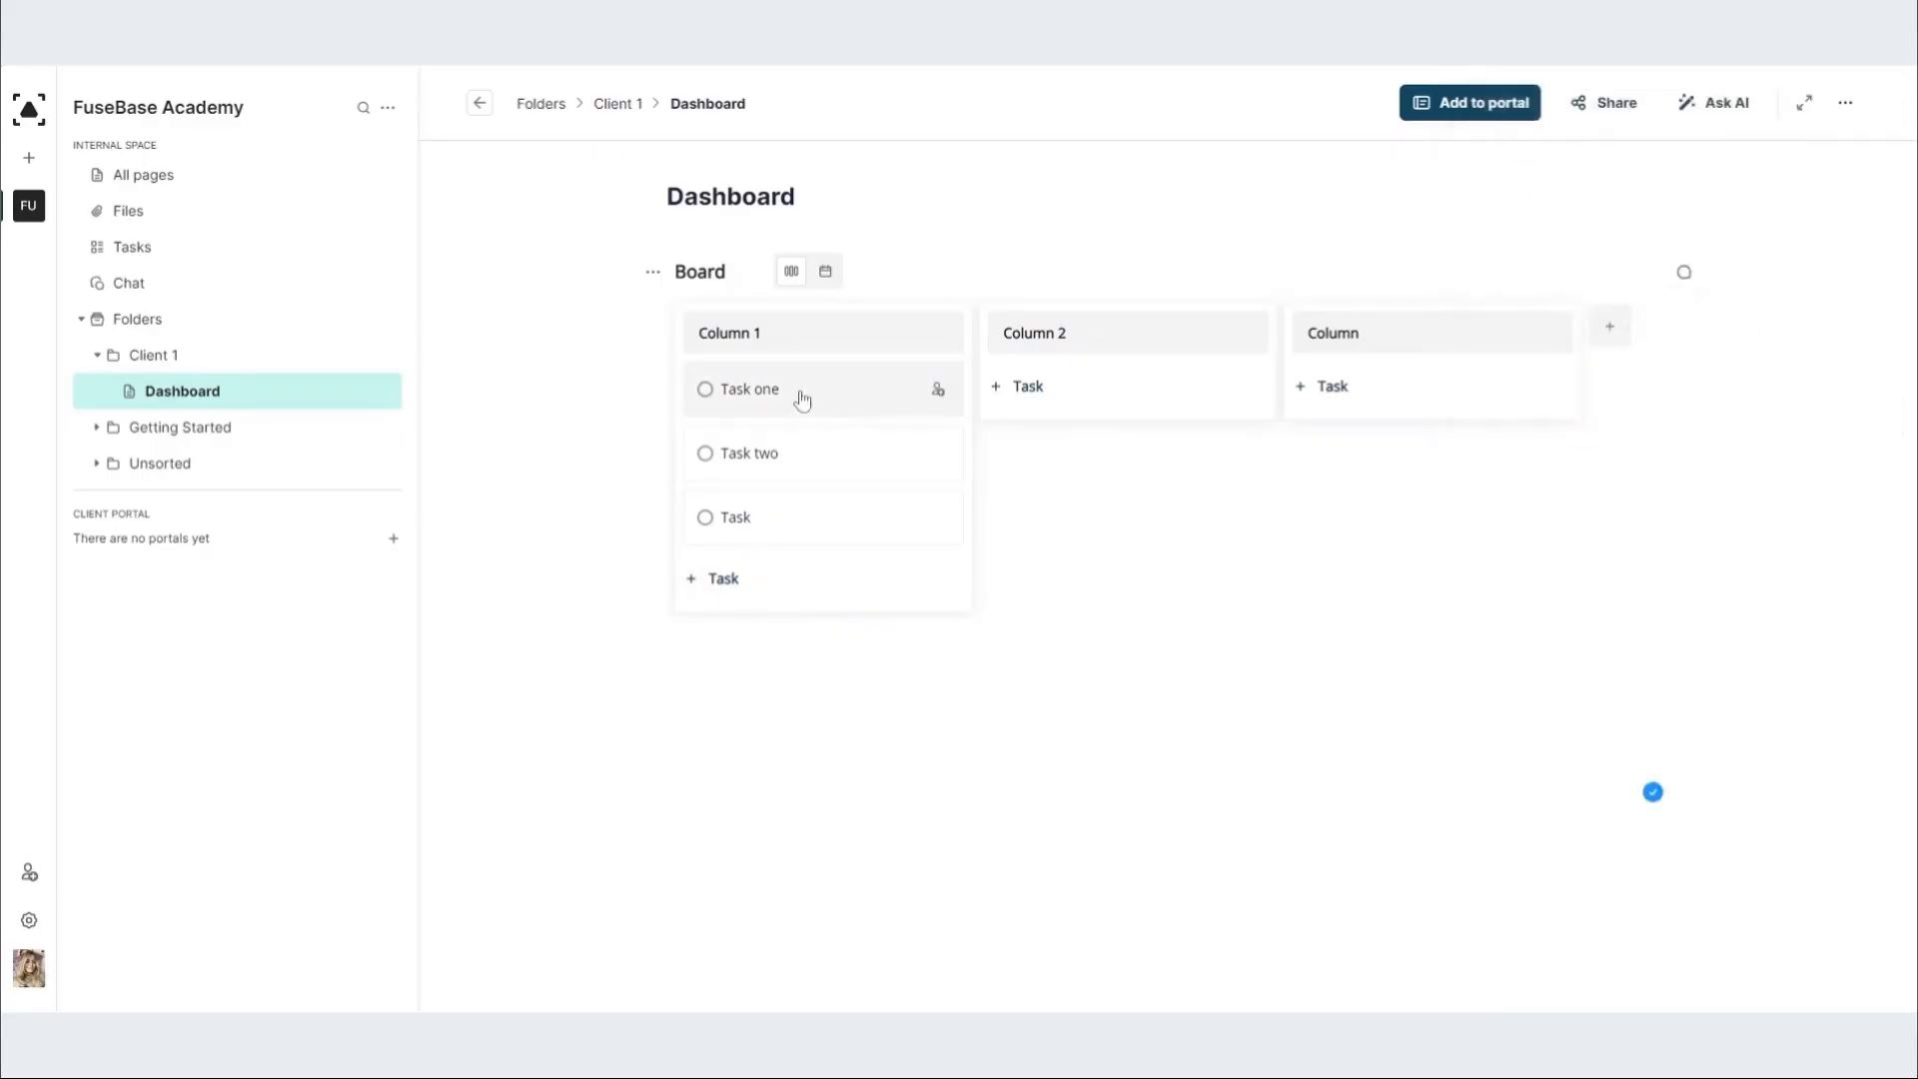
Step: Move Task one to Column 2 and Task two to the third column, and preview the board as a calendar
{"action": "left_click_drag", "start_coordinate": [803, 400], "coordinate": [1394, 388]}
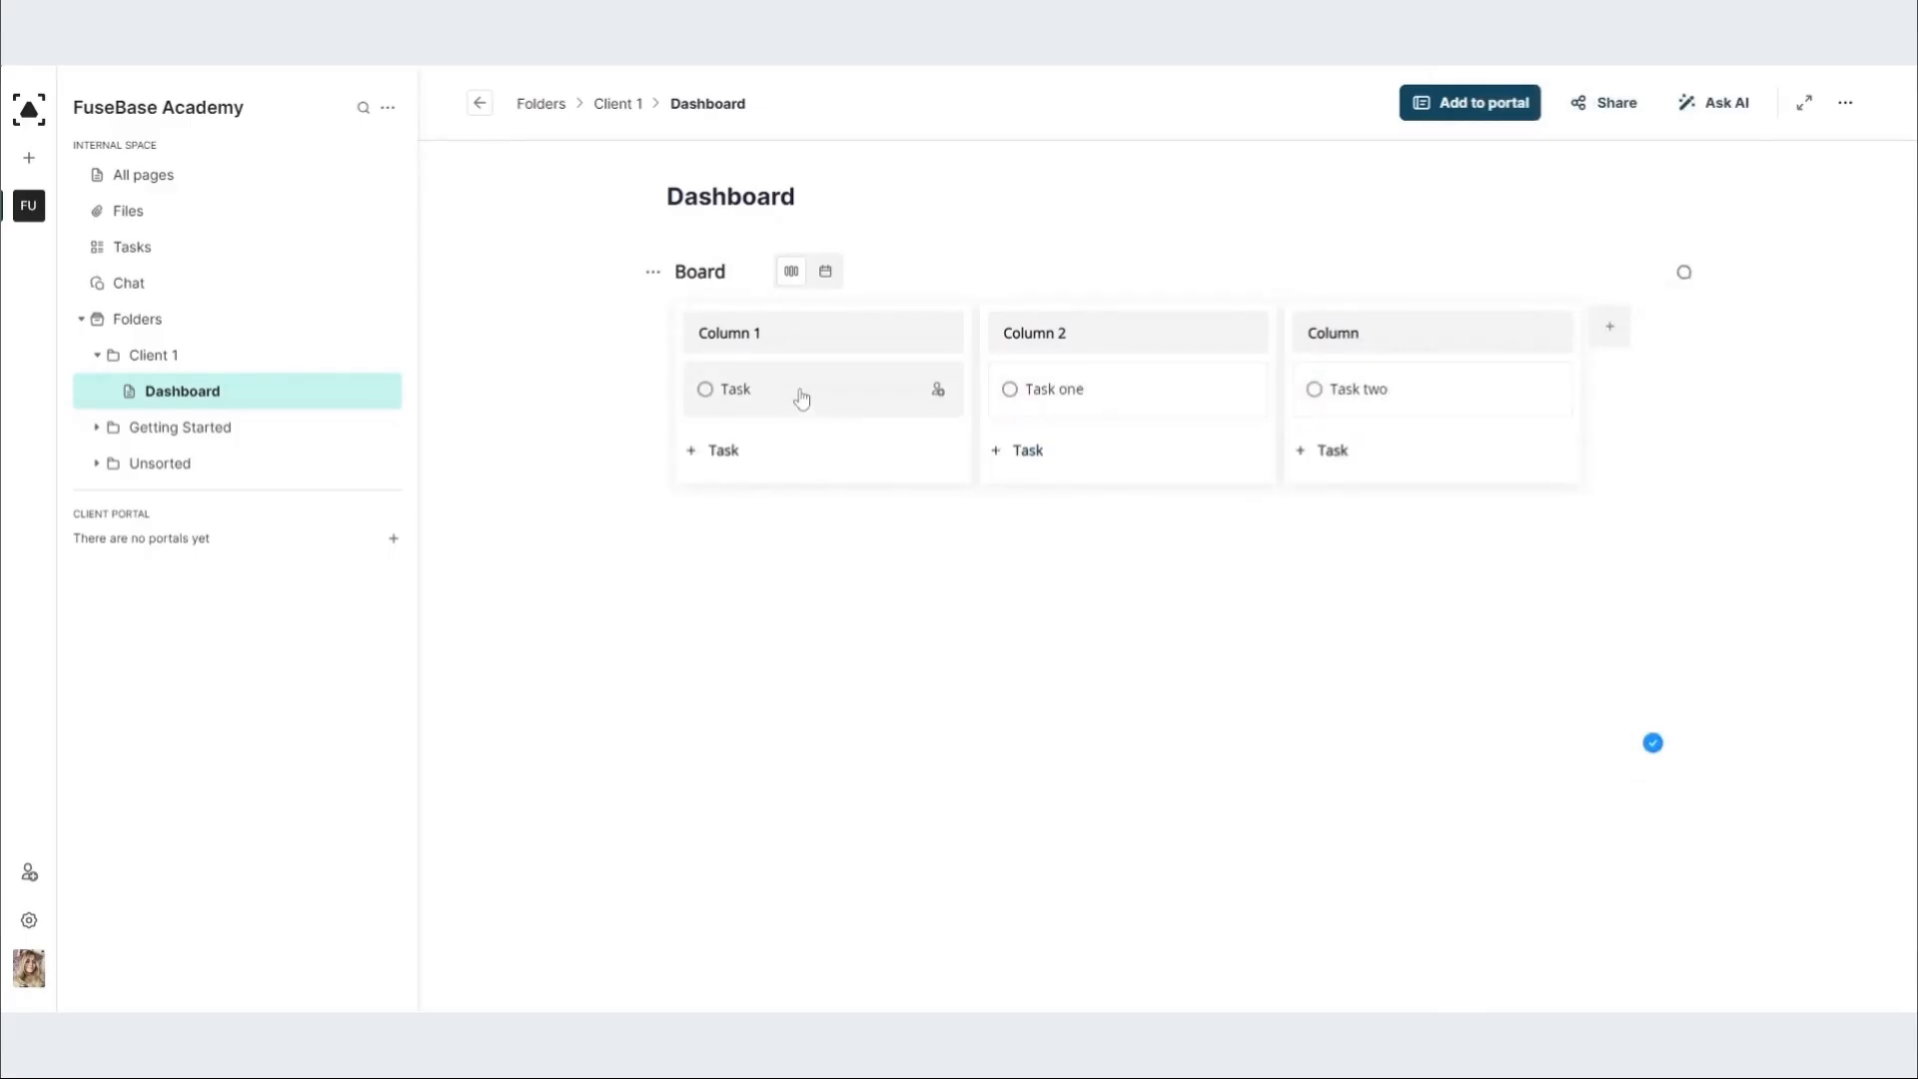
{"action": "left_click", "coordinate": [825, 282]}
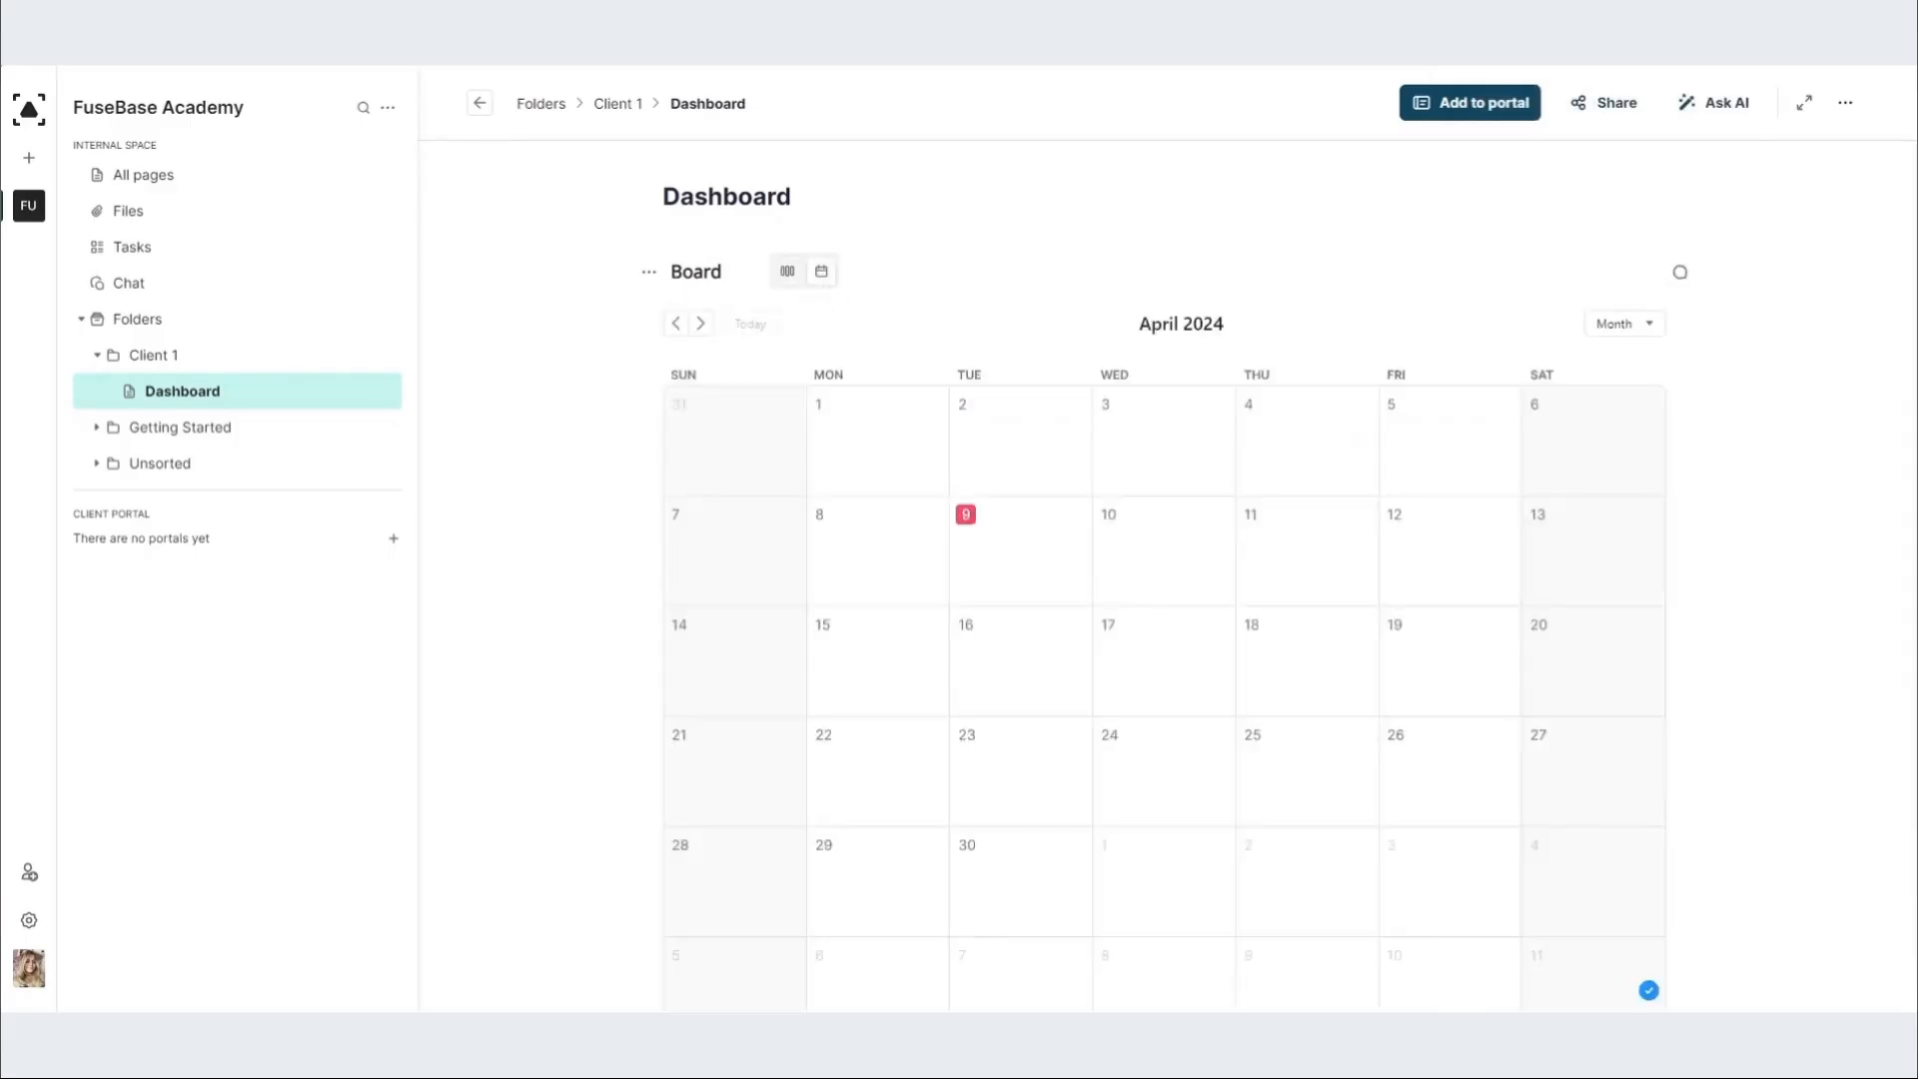
{"action": "left_click", "coordinate": [787, 271]}
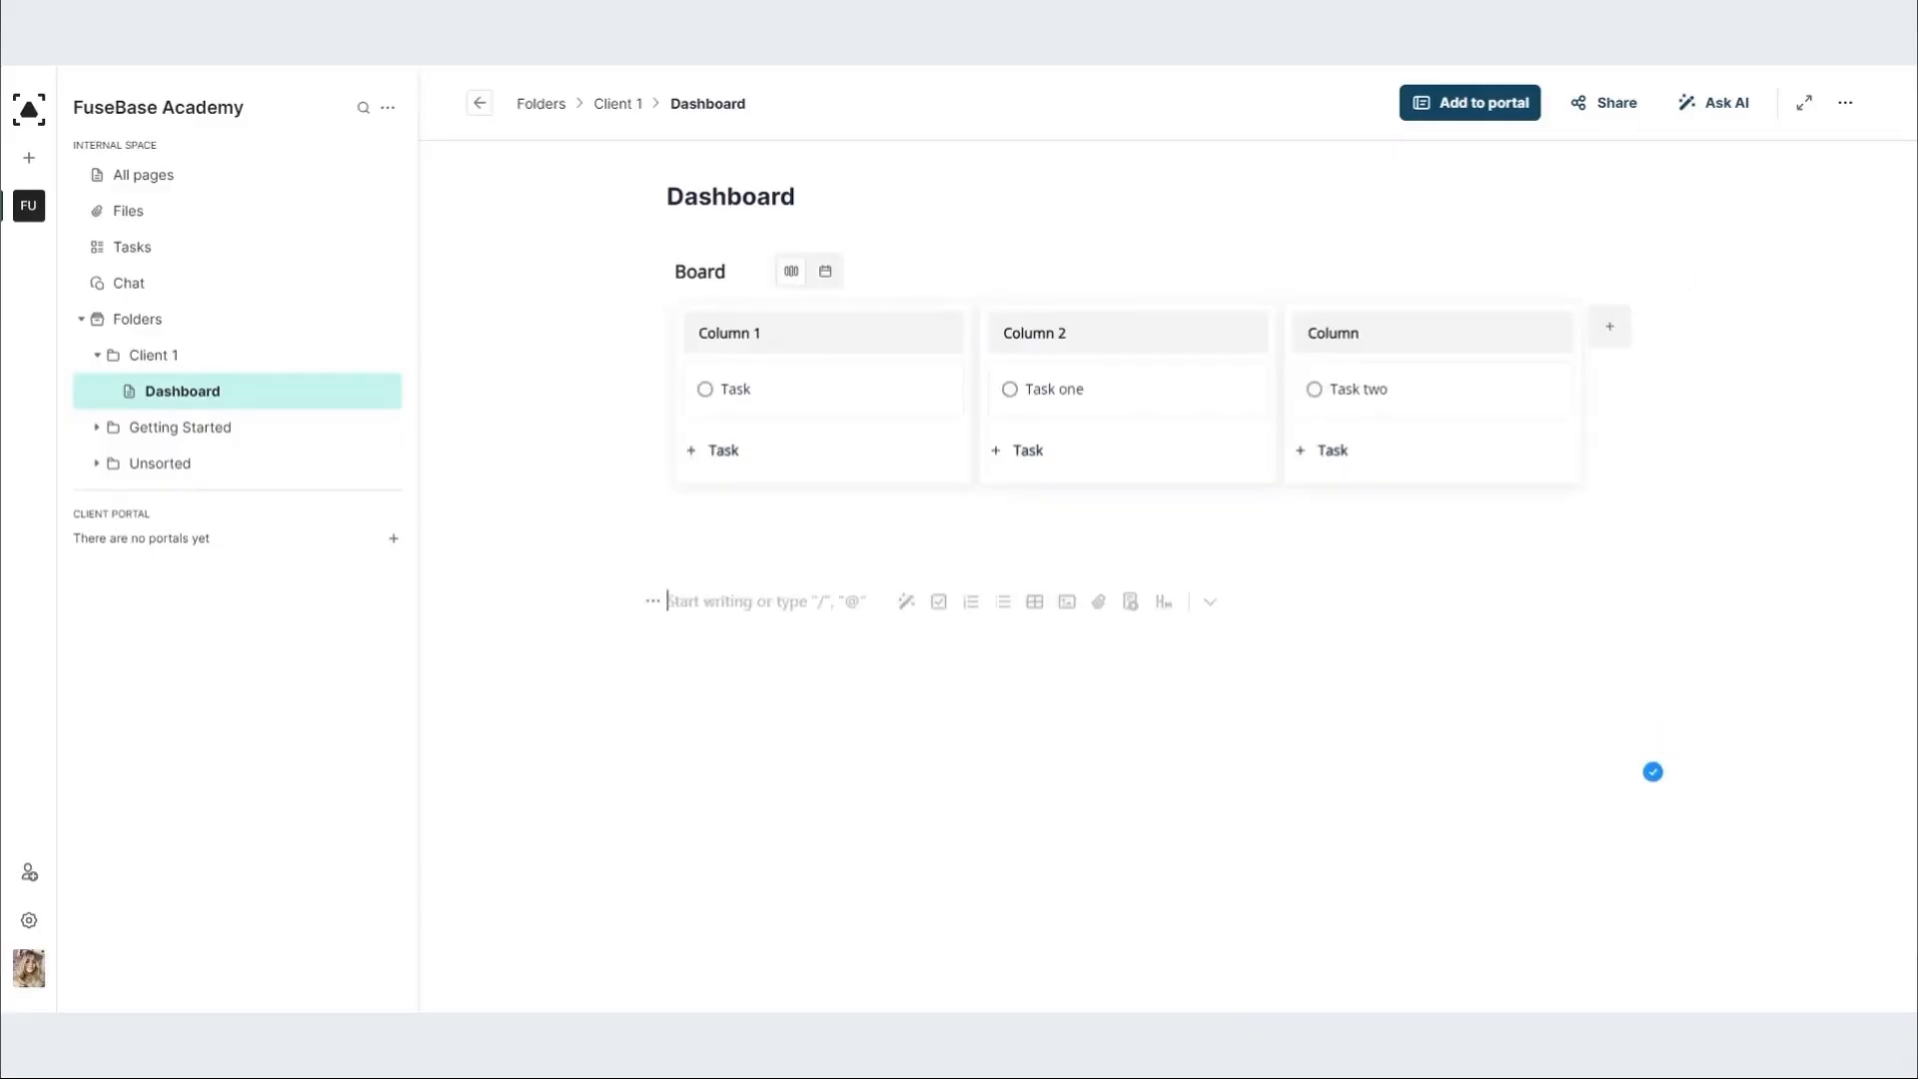
Step: Insert a Task list below the board on the Dashboard page and add one untitled task to it
{"action": "left_click", "coordinate": [1210, 610]}
{"action": "left_click", "coordinate": [1241, 271]}
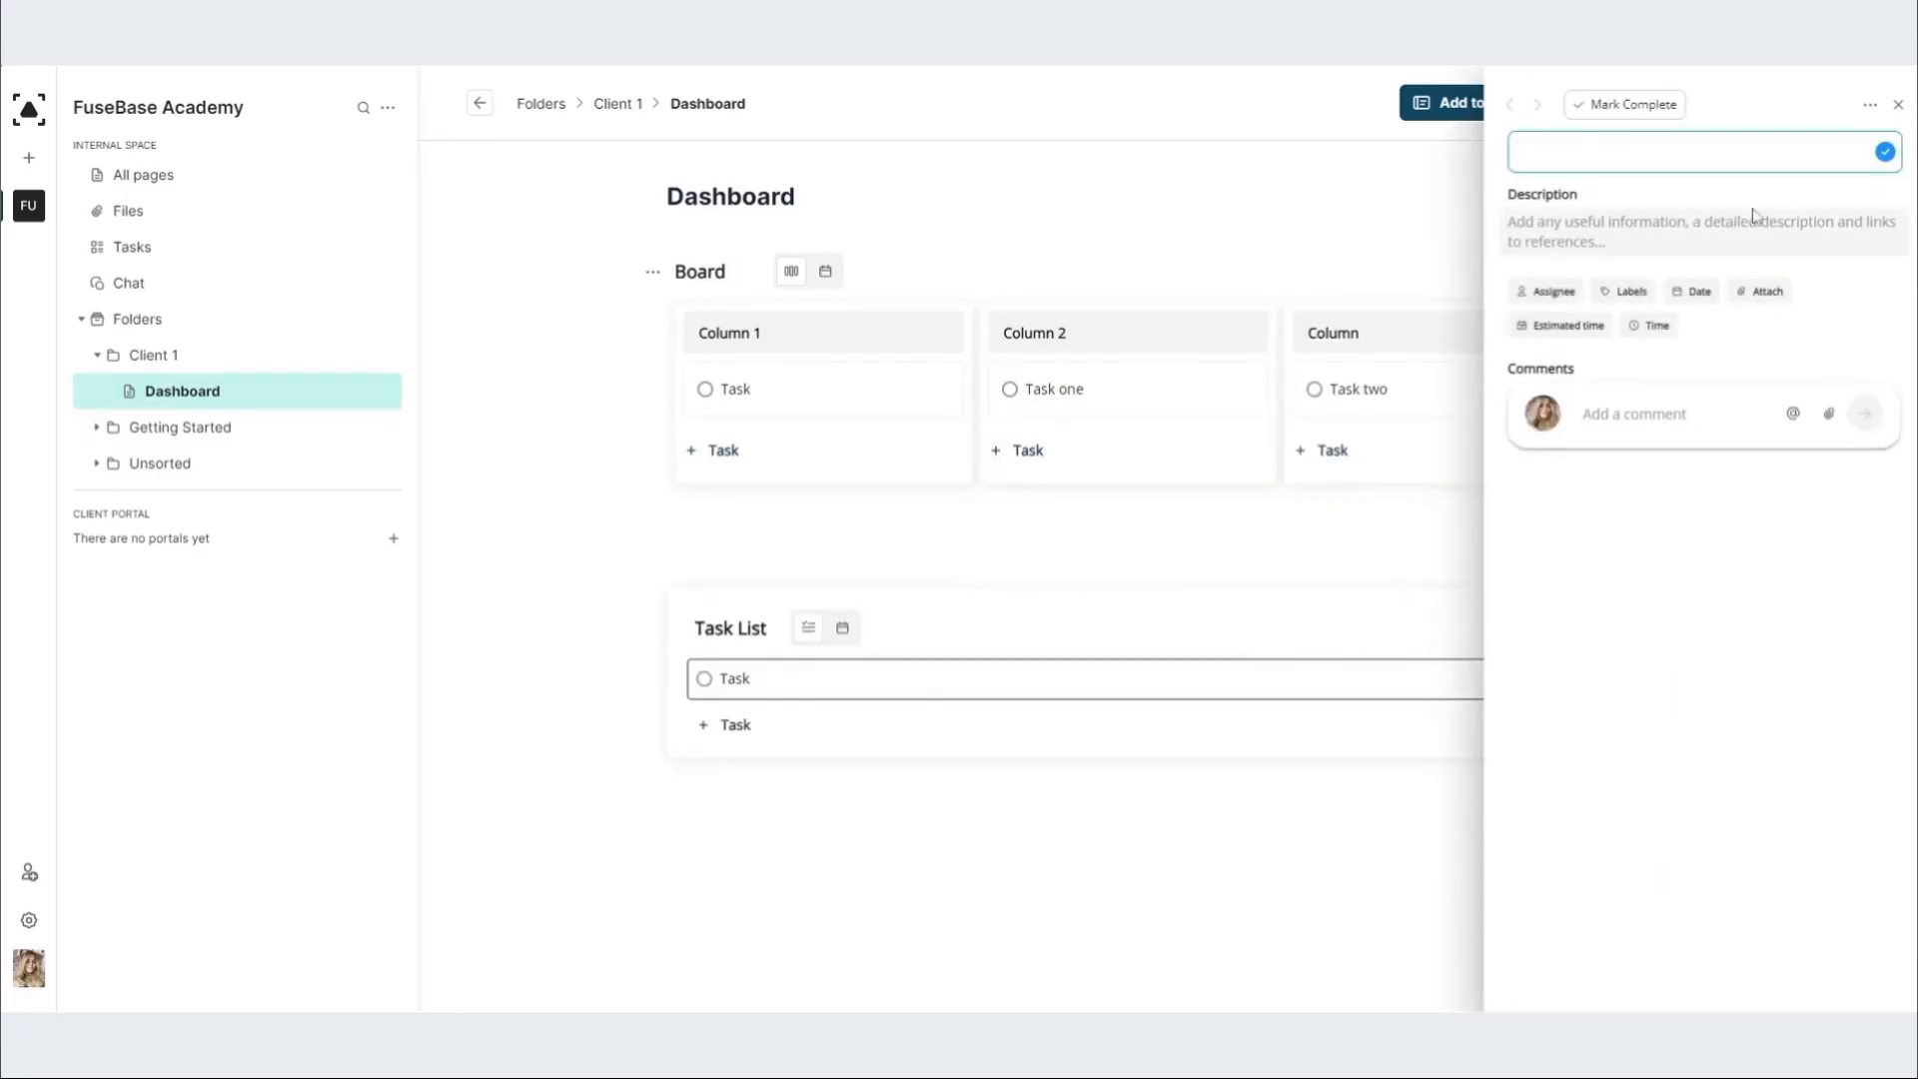
{"action": "left_click", "coordinate": [1898, 105]}
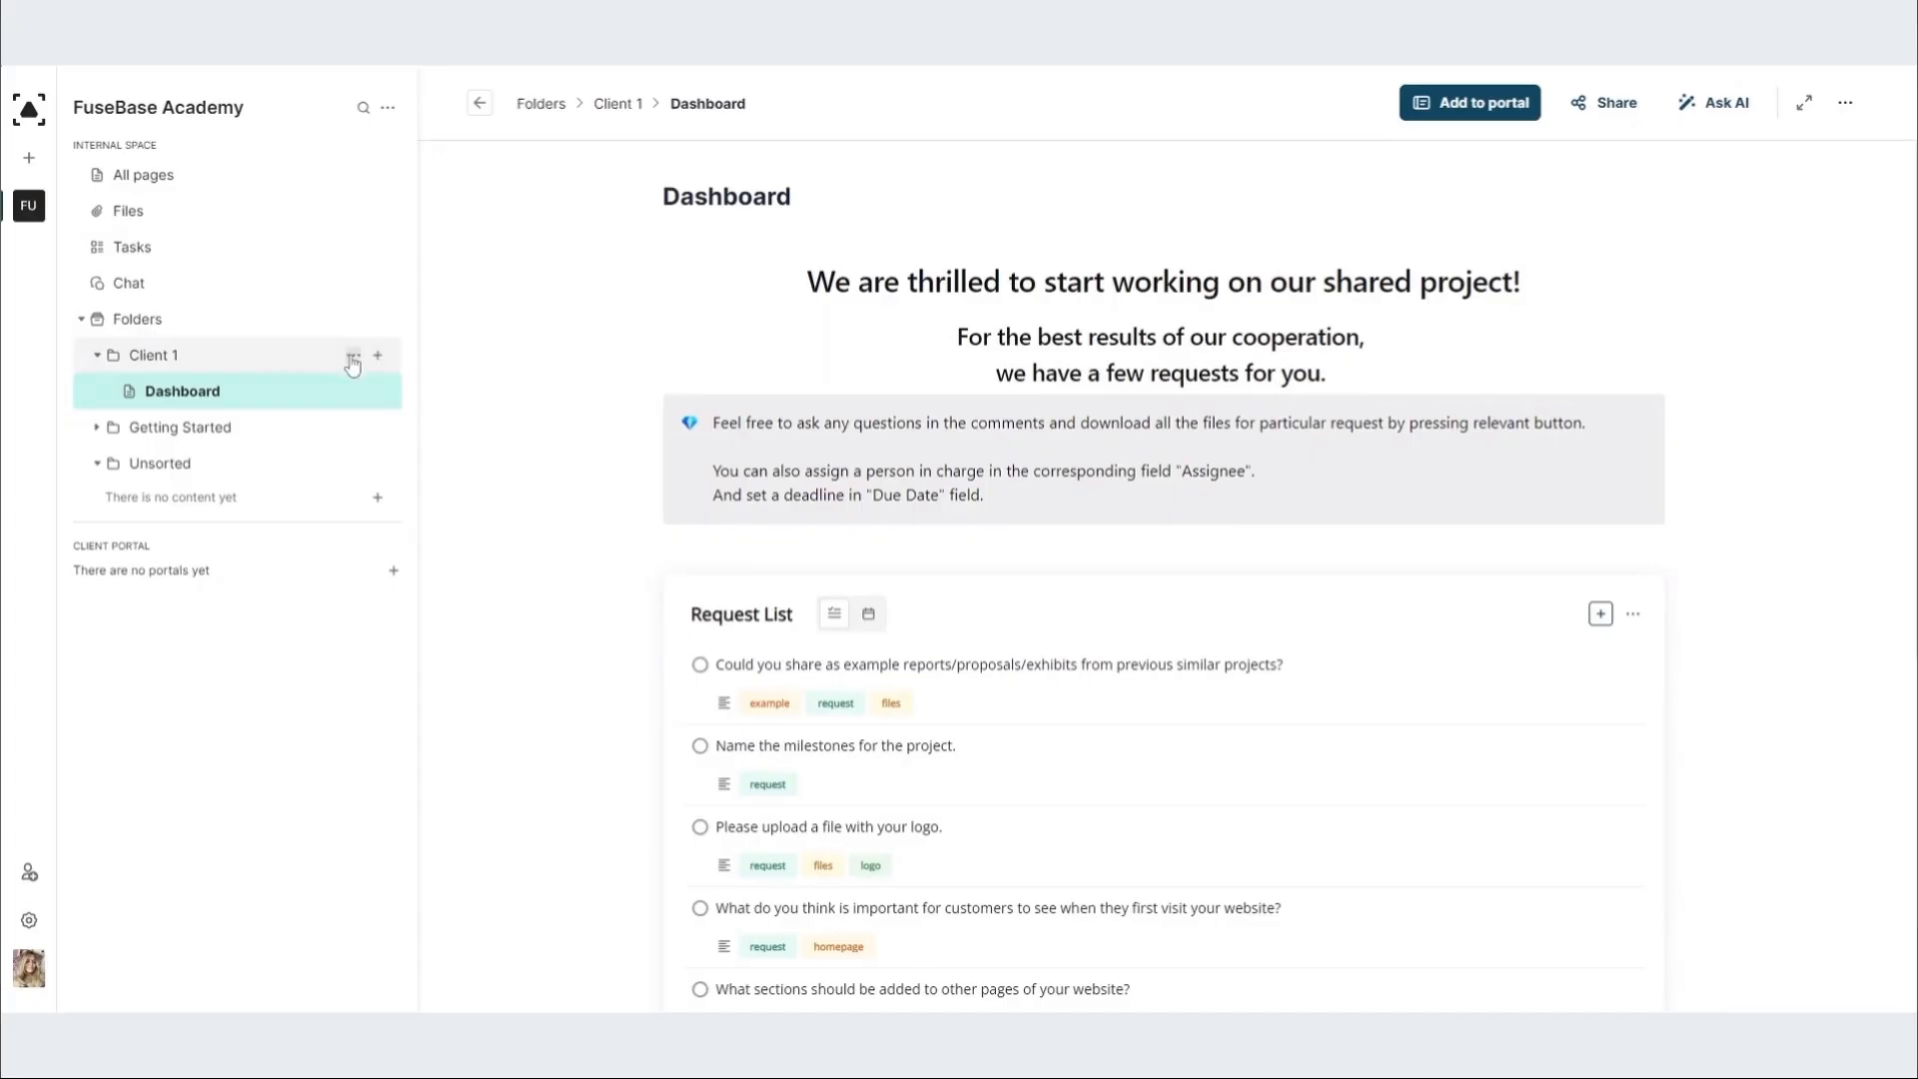
Step: Duplicate the Client 1 folder and rename the copy to "Client 2"
{"action": "left_click", "coordinate": [353, 358]}
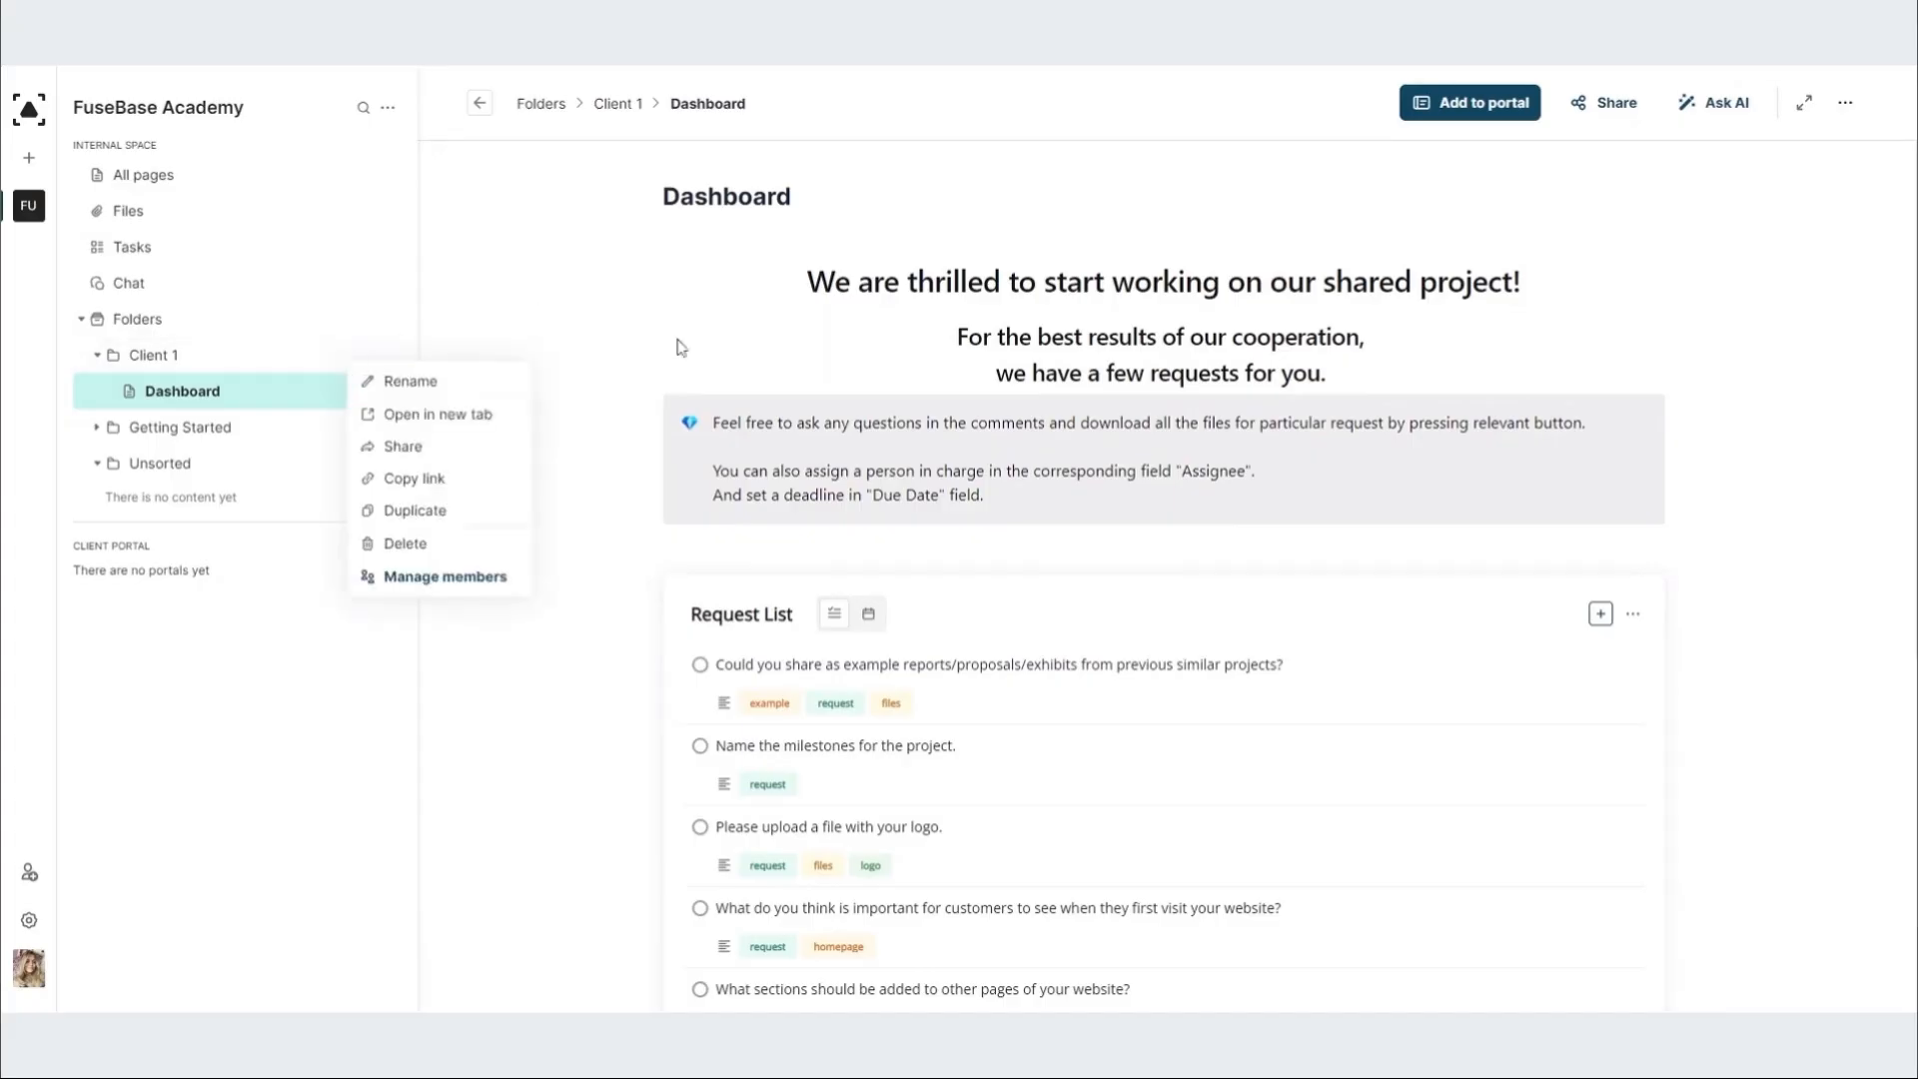
{"action": "left_click", "coordinate": [433, 521]}
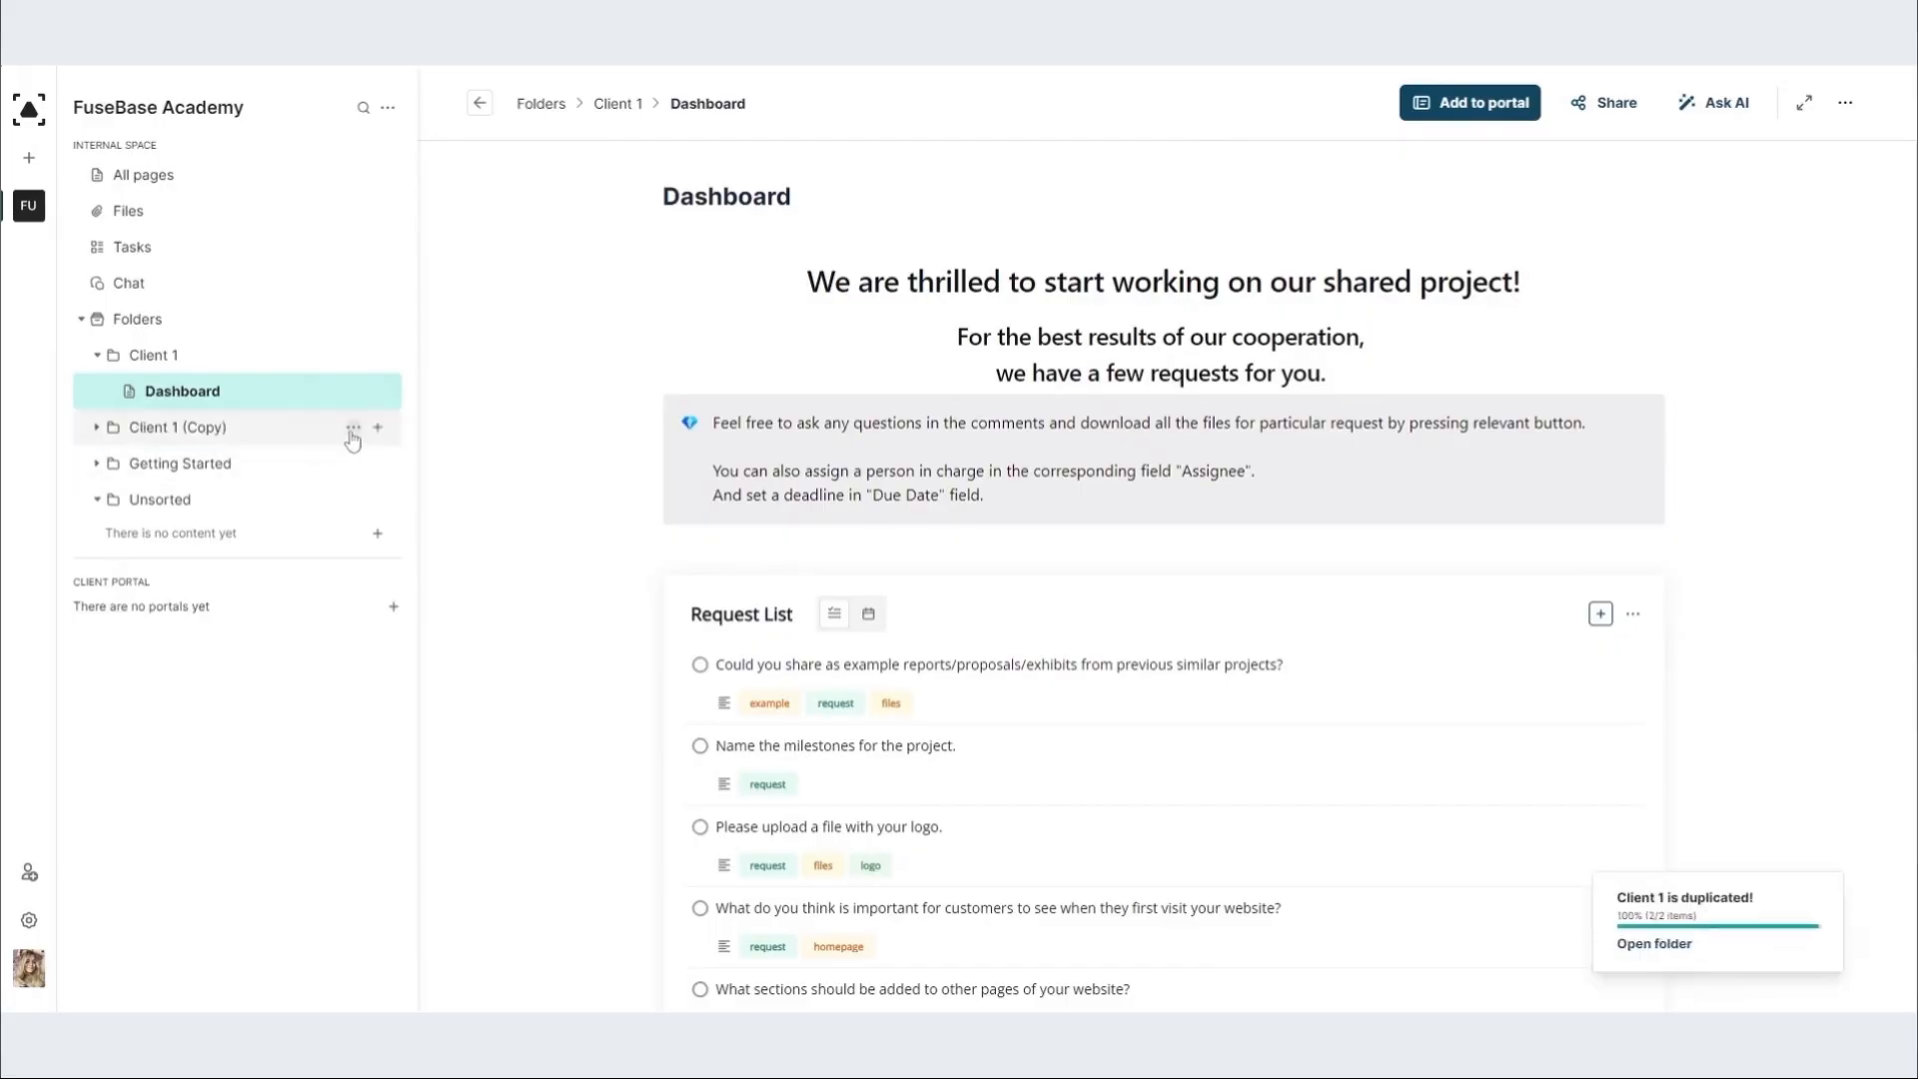
{"action": "left_click", "coordinate": [352, 427]}
{"action": "left_click", "coordinate": [473, 455]}
{"action": "left_click_drag", "start_coordinate": [942, 541], "coordinate": [886, 543]}
{"action": "type", "text": "2"}
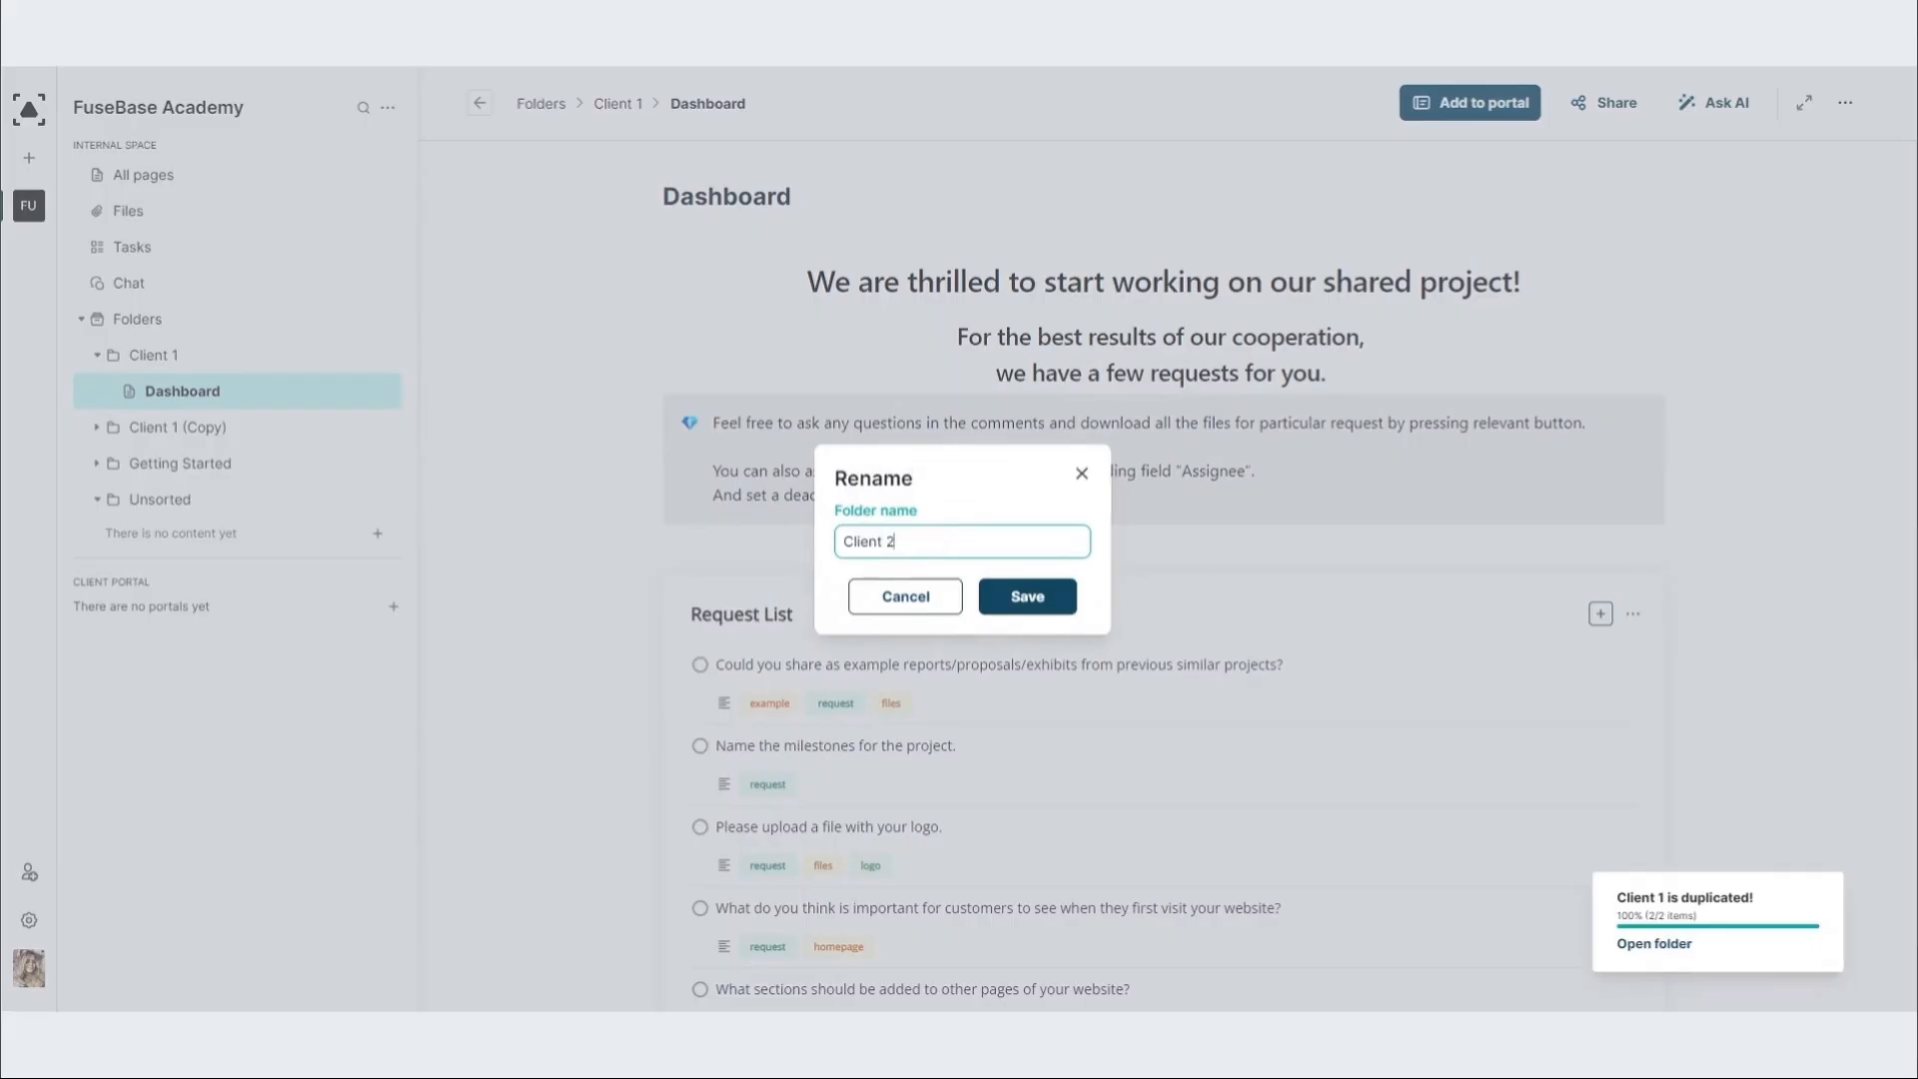
{"action": "left_click", "coordinate": [1027, 596]}
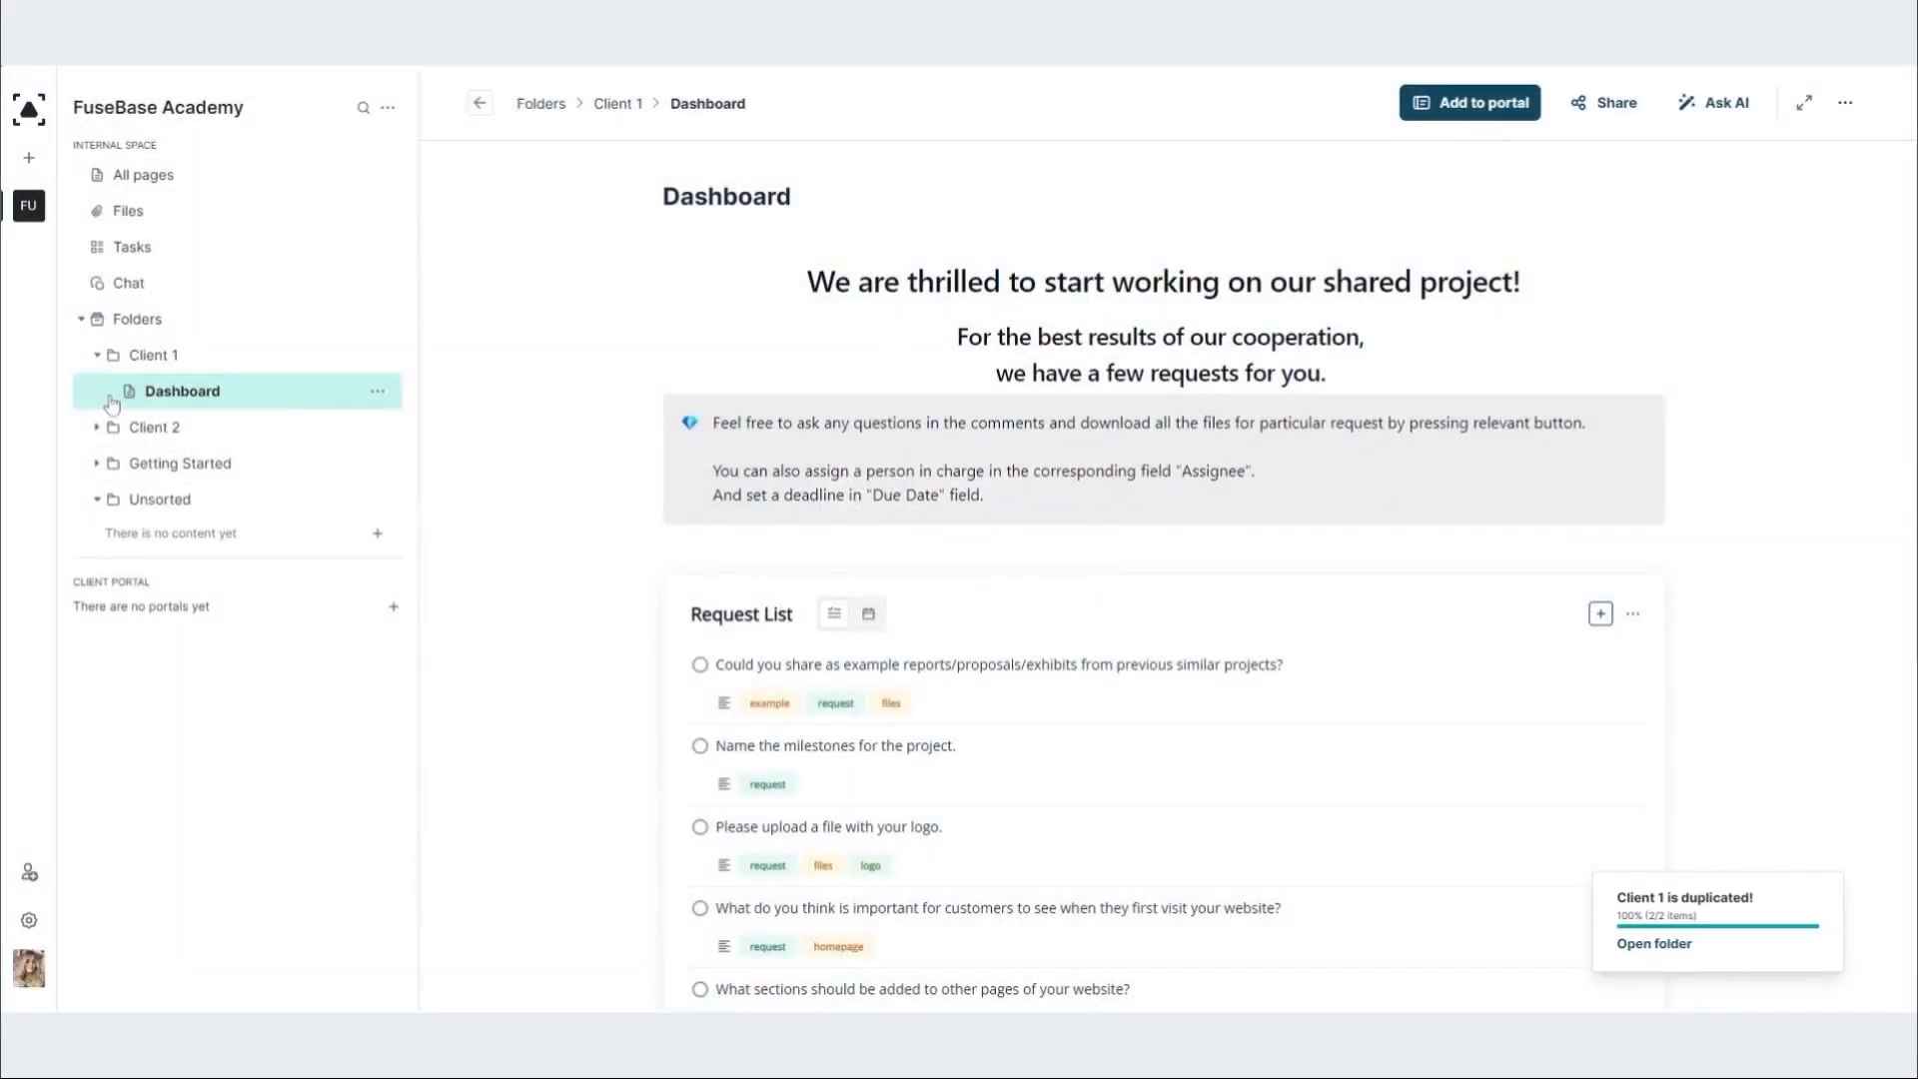
Step: Look through the request list on the Client 1 Dashboard page and expand the Client 2 folder
{"action": "scroll", "coordinate": [625, 497], "scroll_direction": "down", "scroll_amount": 1}
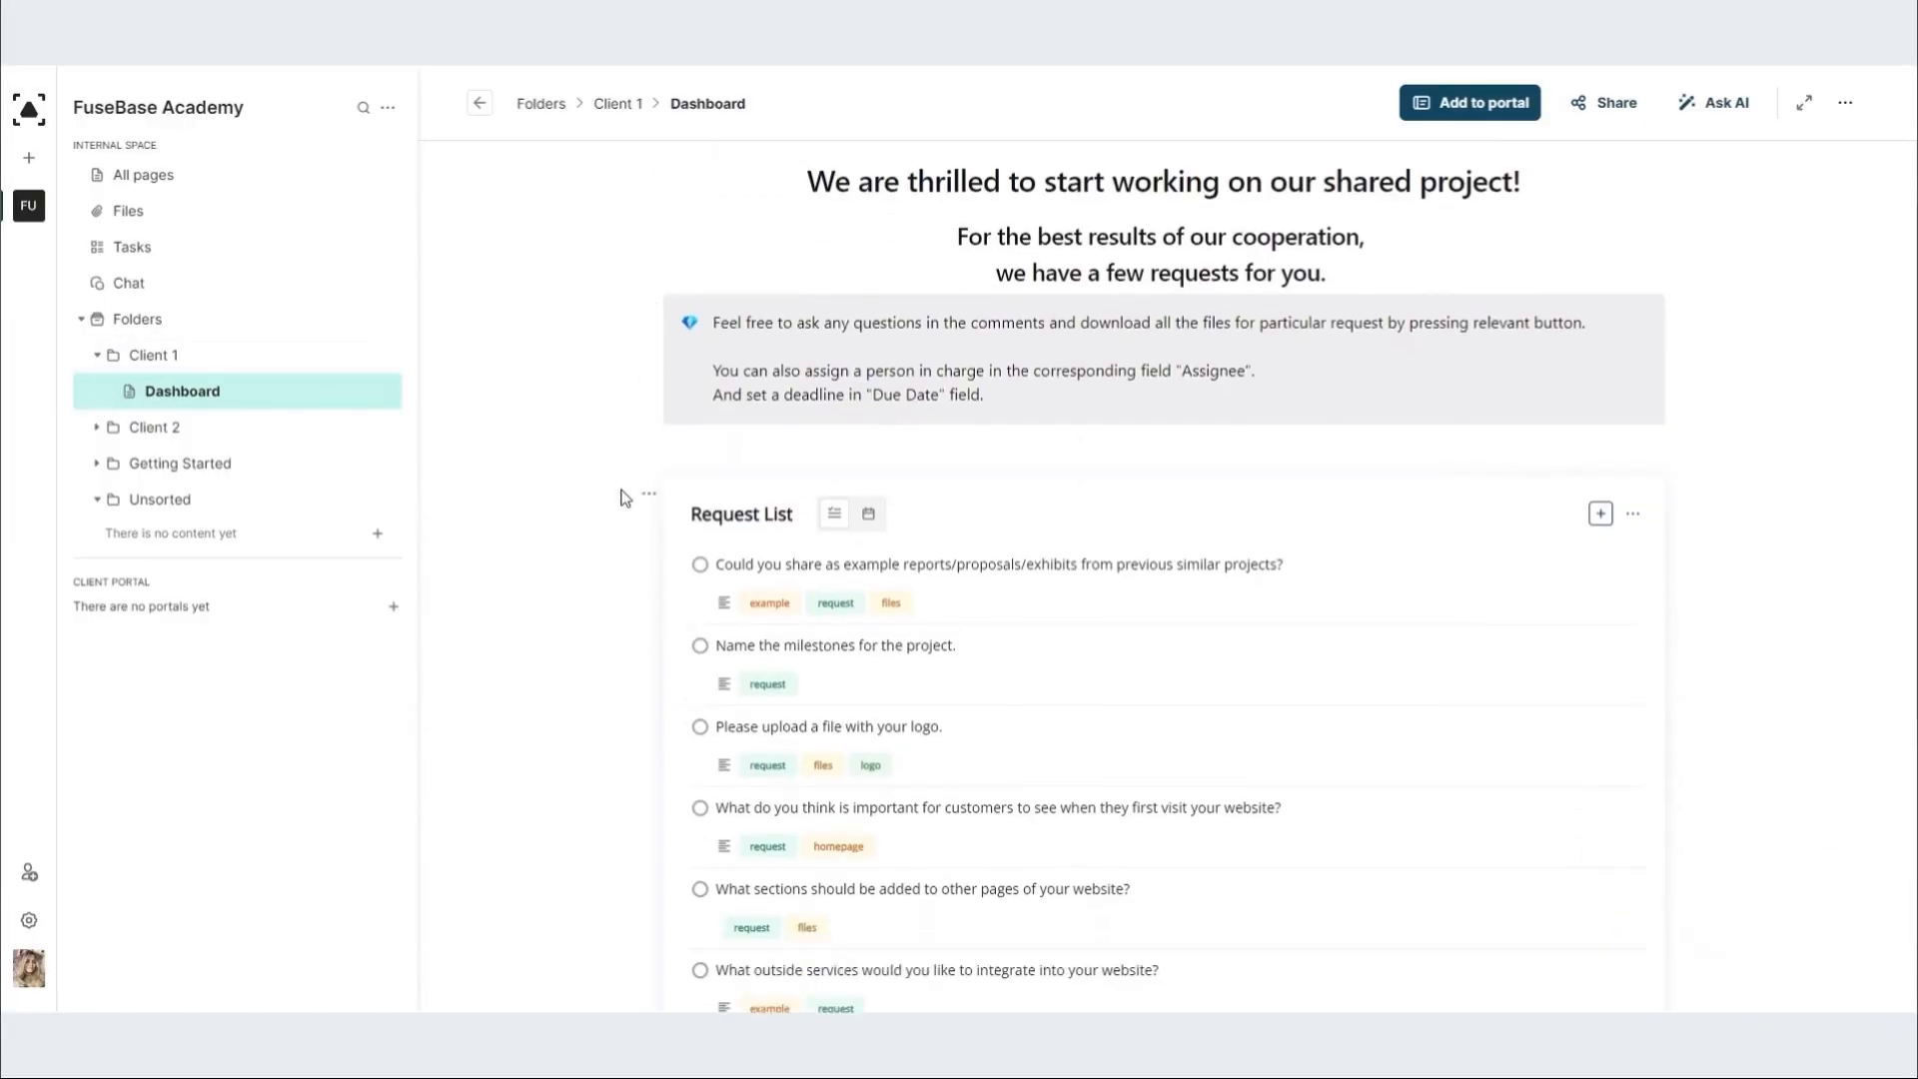
{"action": "left_click", "coordinate": [96, 428]}
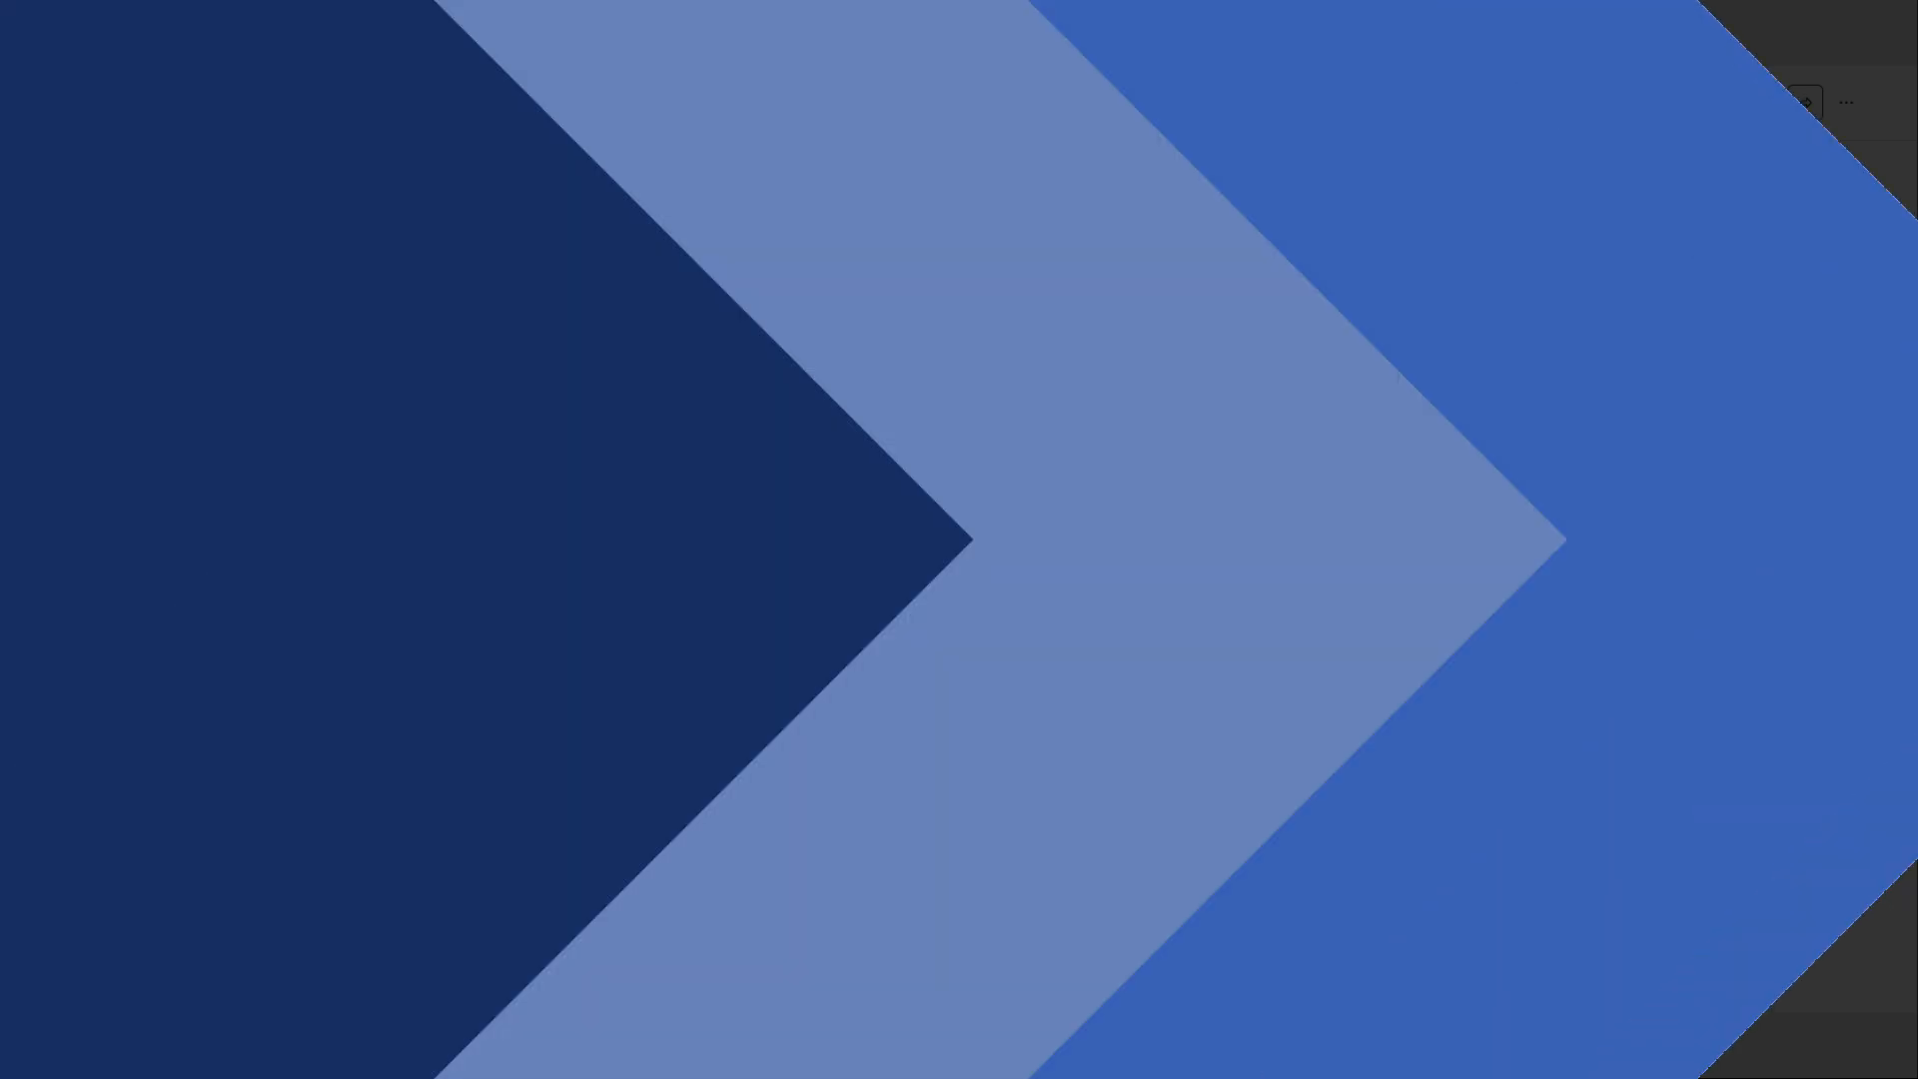
{"action": "left_click", "coordinate": [345, 427]}
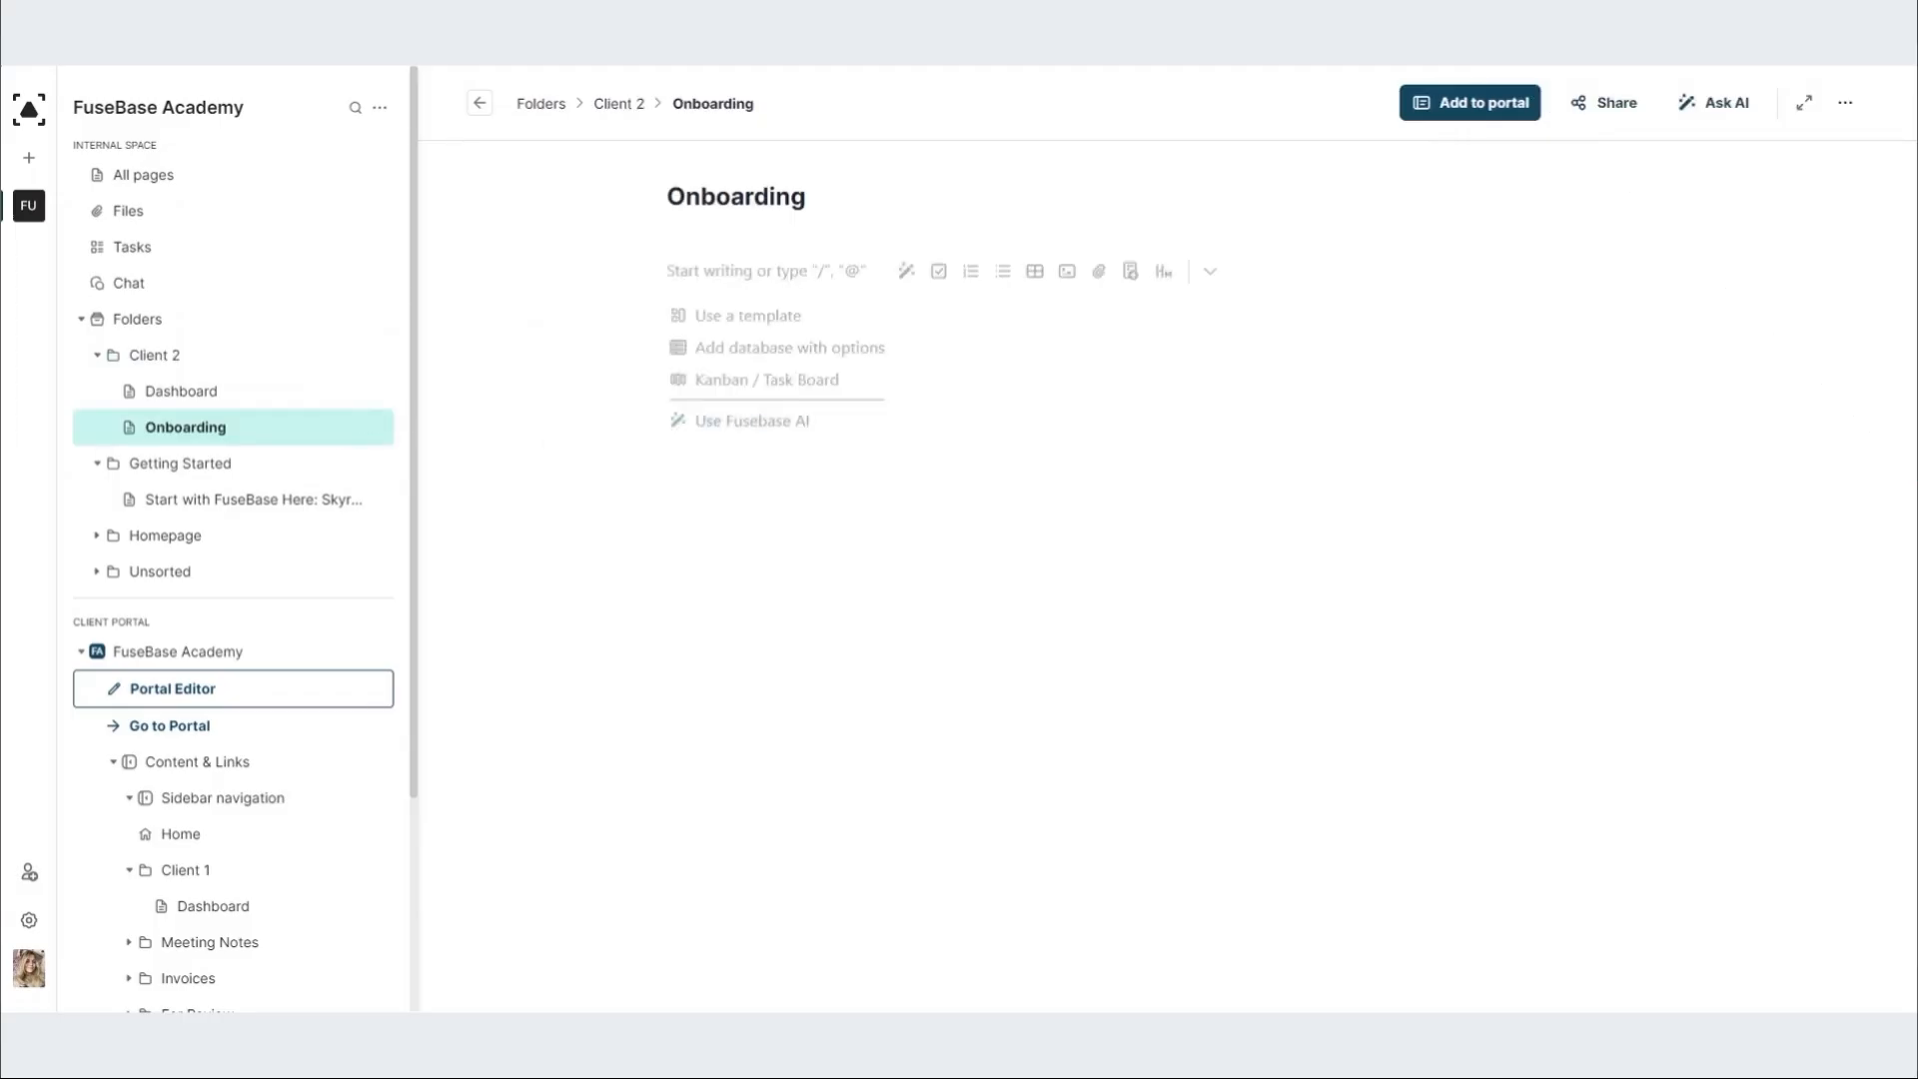
Step: Insert a Steps block on the Onboarding page, title the first step "Sign the contract" and start a second step with "Acco"
{"action": "left_click", "coordinate": [1216, 285]}
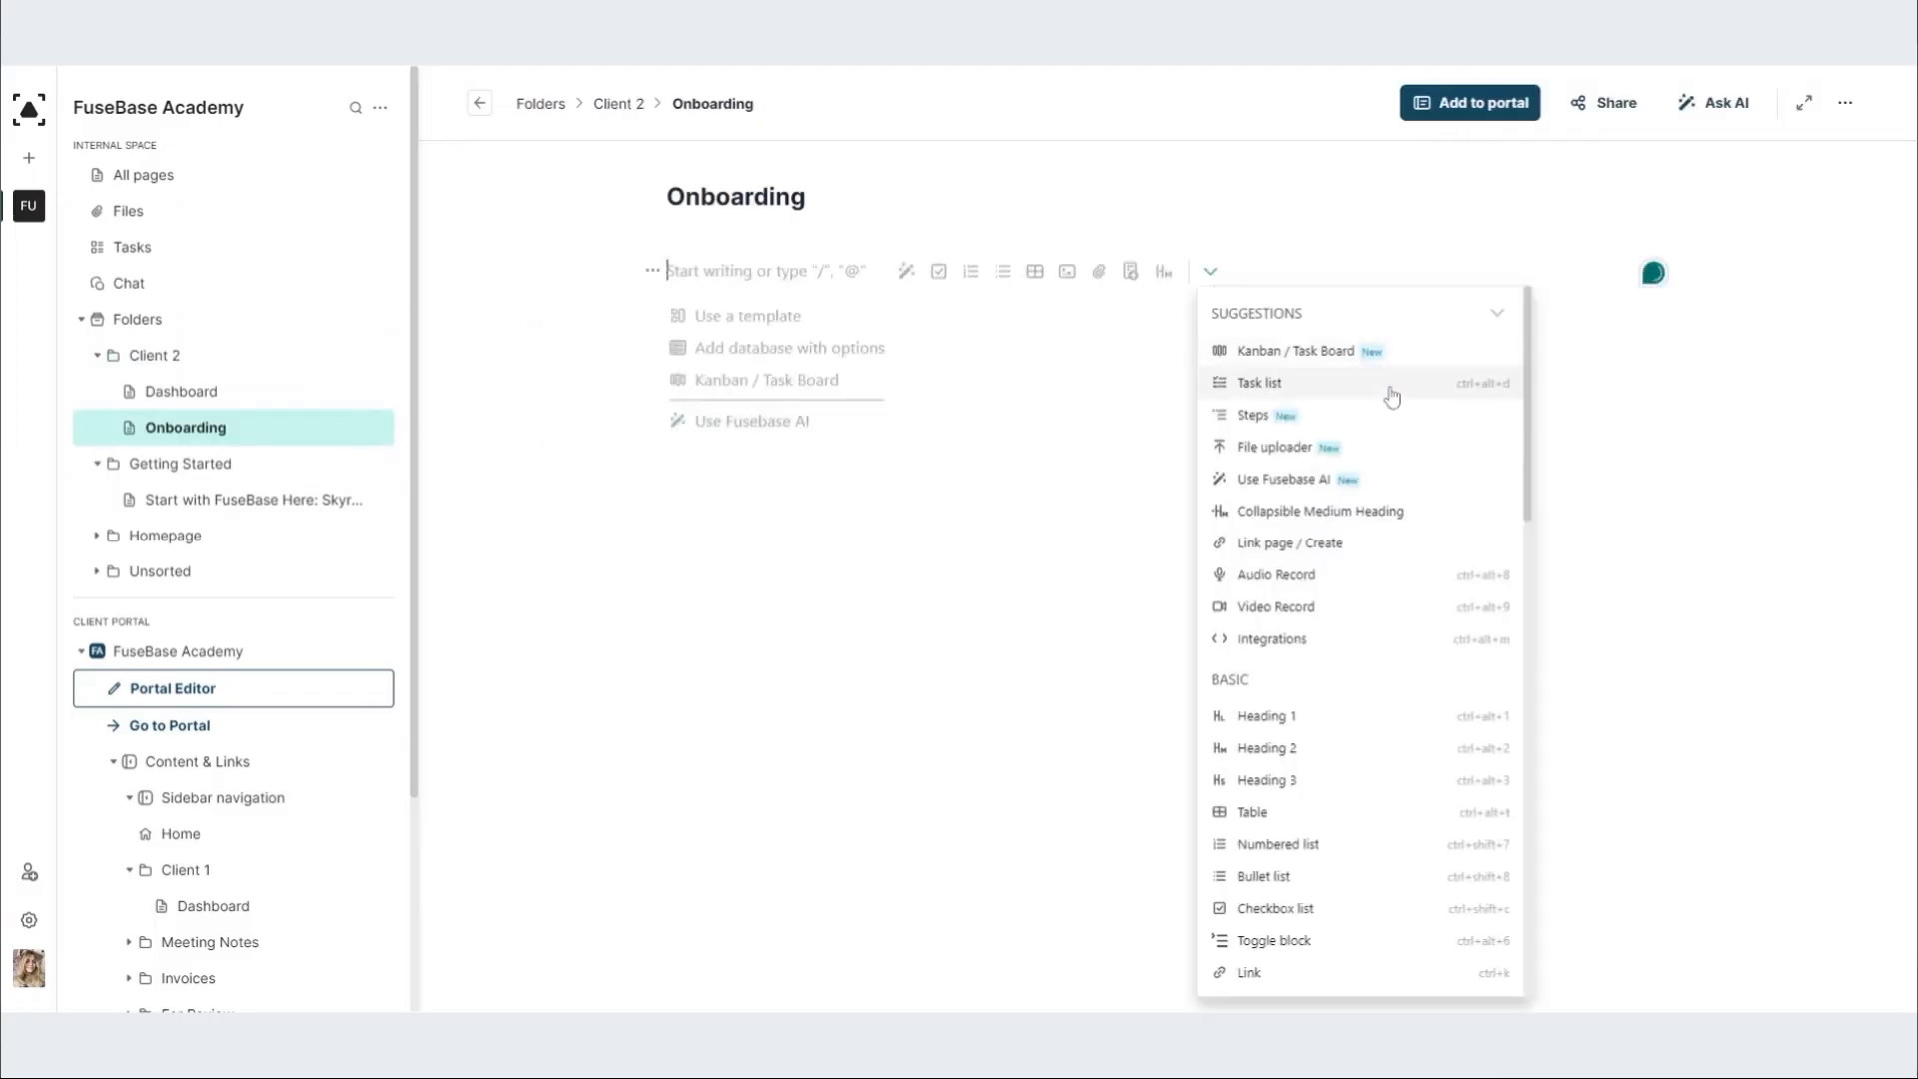
{"action": "left_click", "coordinate": [1332, 422]}
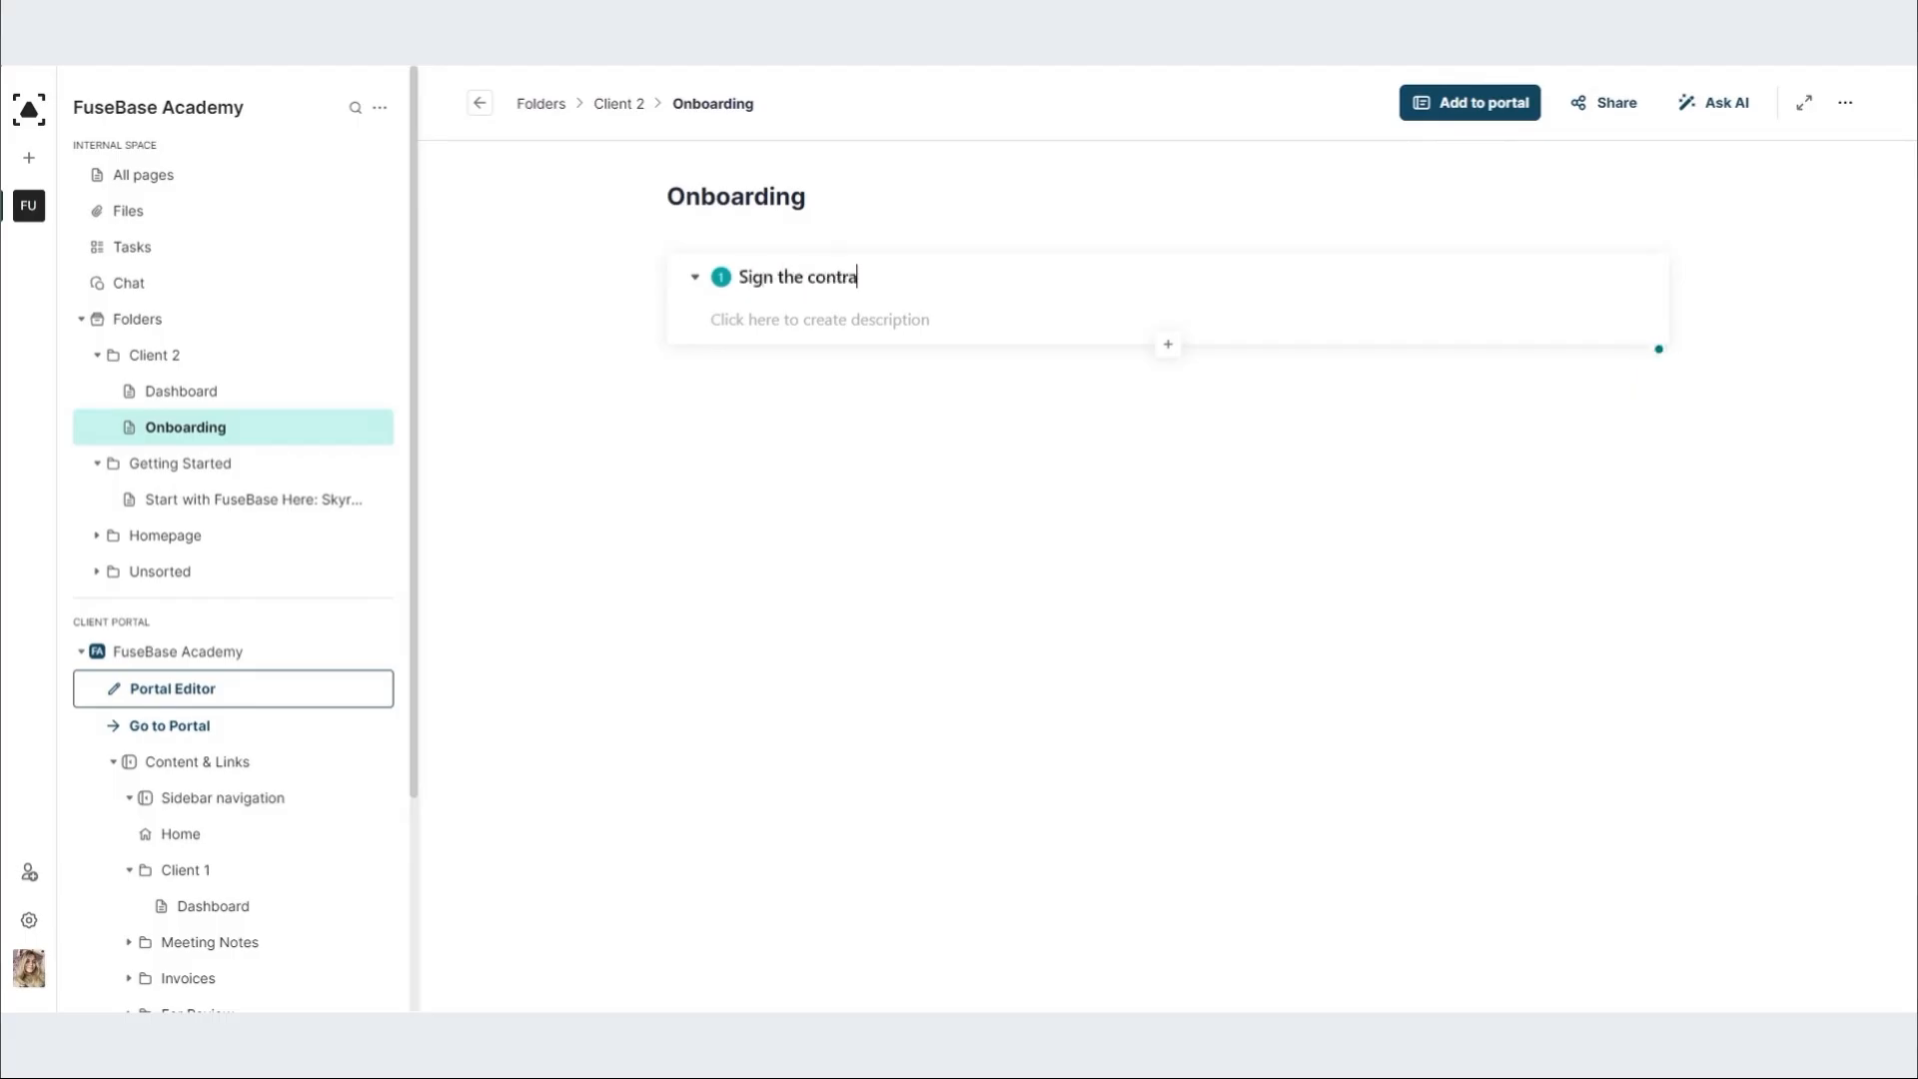
{"action": "left_click", "coordinate": [1656, 345]}
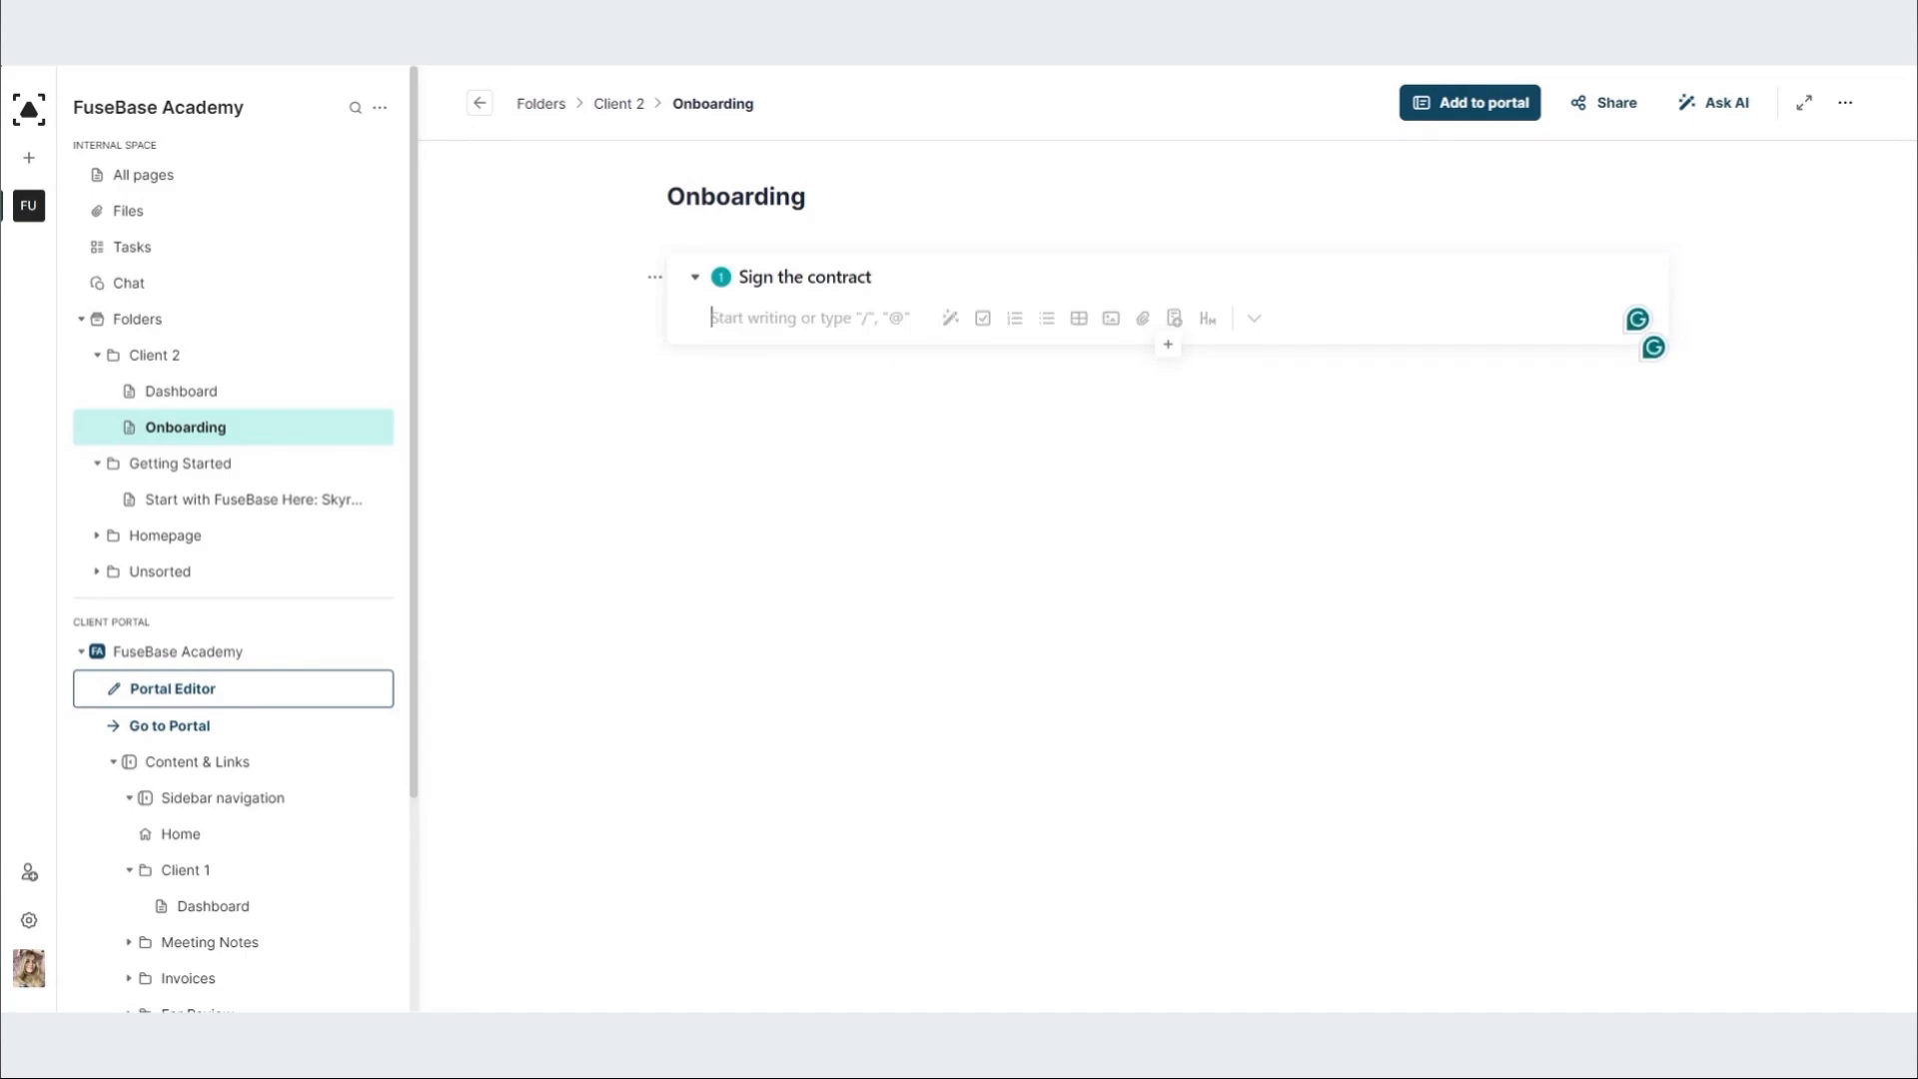
{"action": "left_click", "coordinate": [1168, 348]}
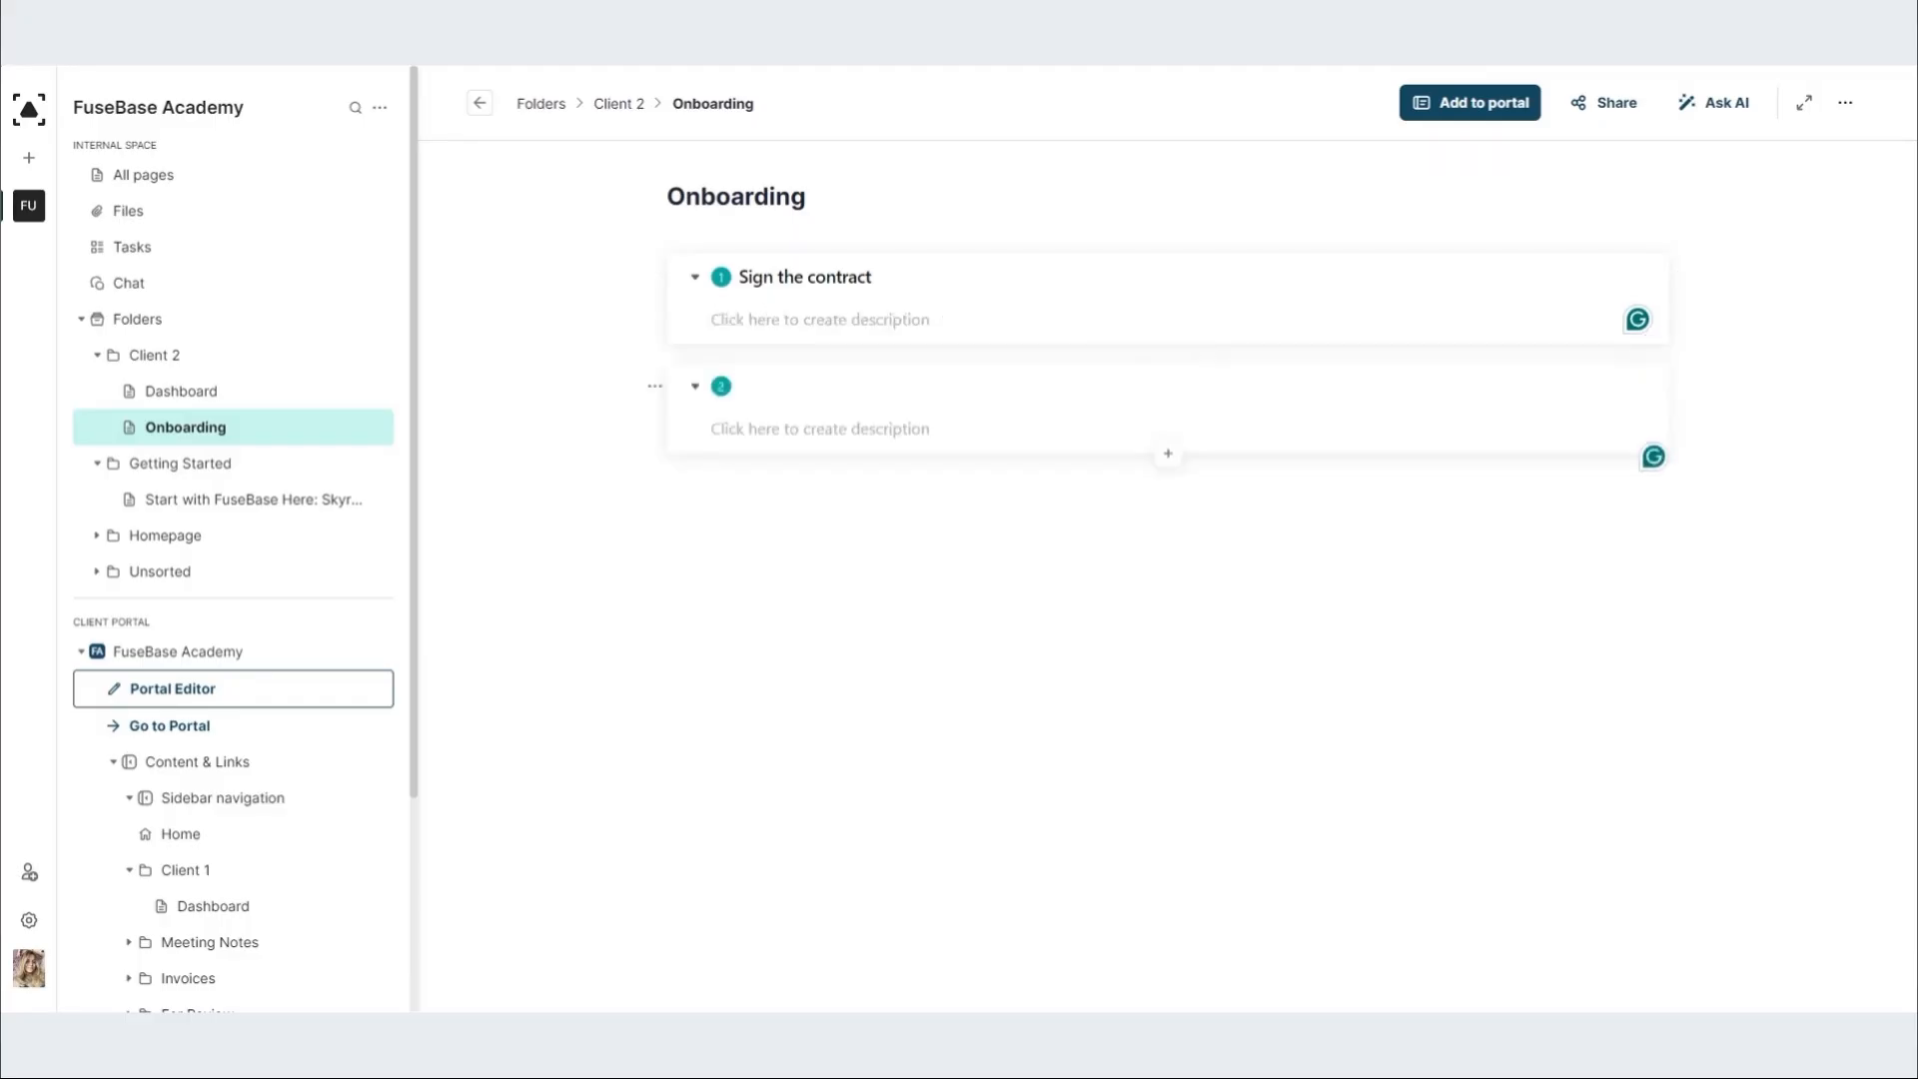
{"action": "type", "text": "Acco"}
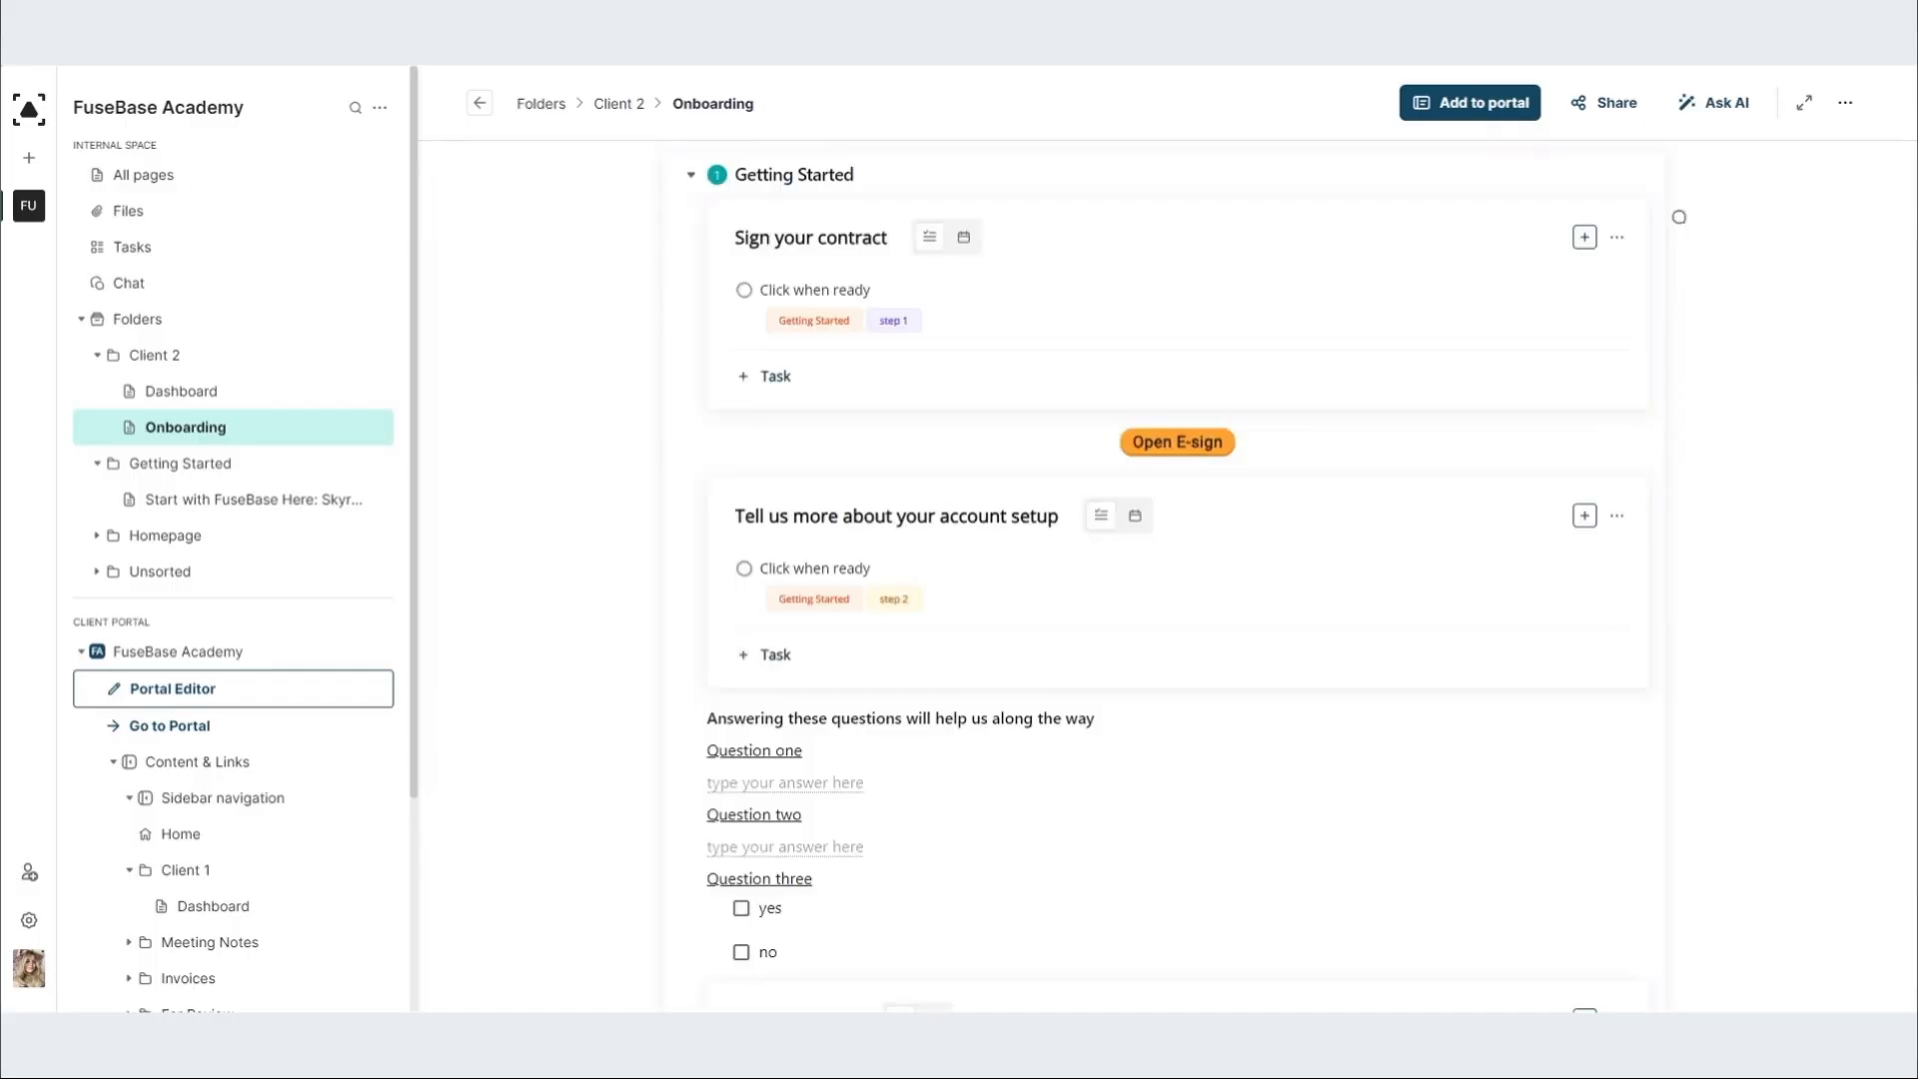
Step: Look through the filled-in Onboarding page and show the options for creating a new page, portal, folder or workspace
{"action": "scroll", "coordinate": [1678, 217], "scroll_direction": "down", "scroll_amount": 4}
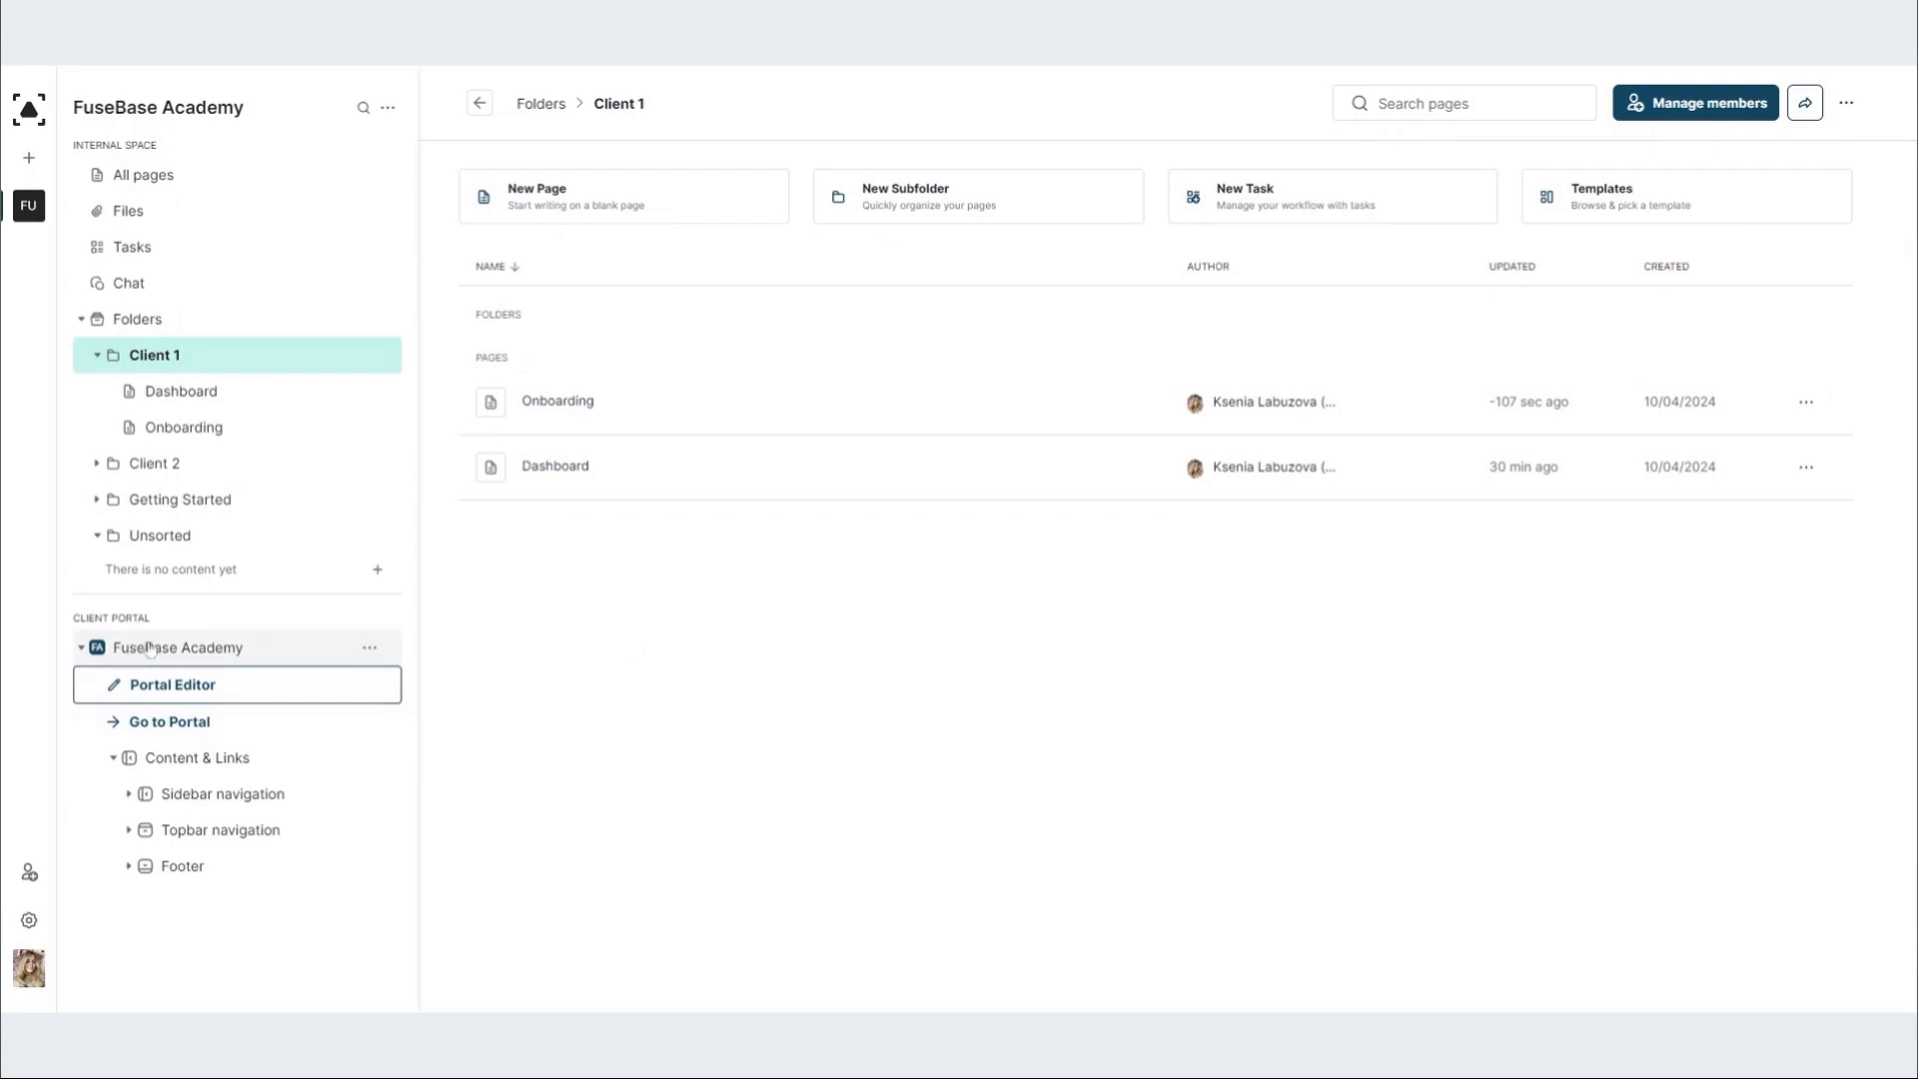
{"action": "left_click", "coordinate": [30, 160]}
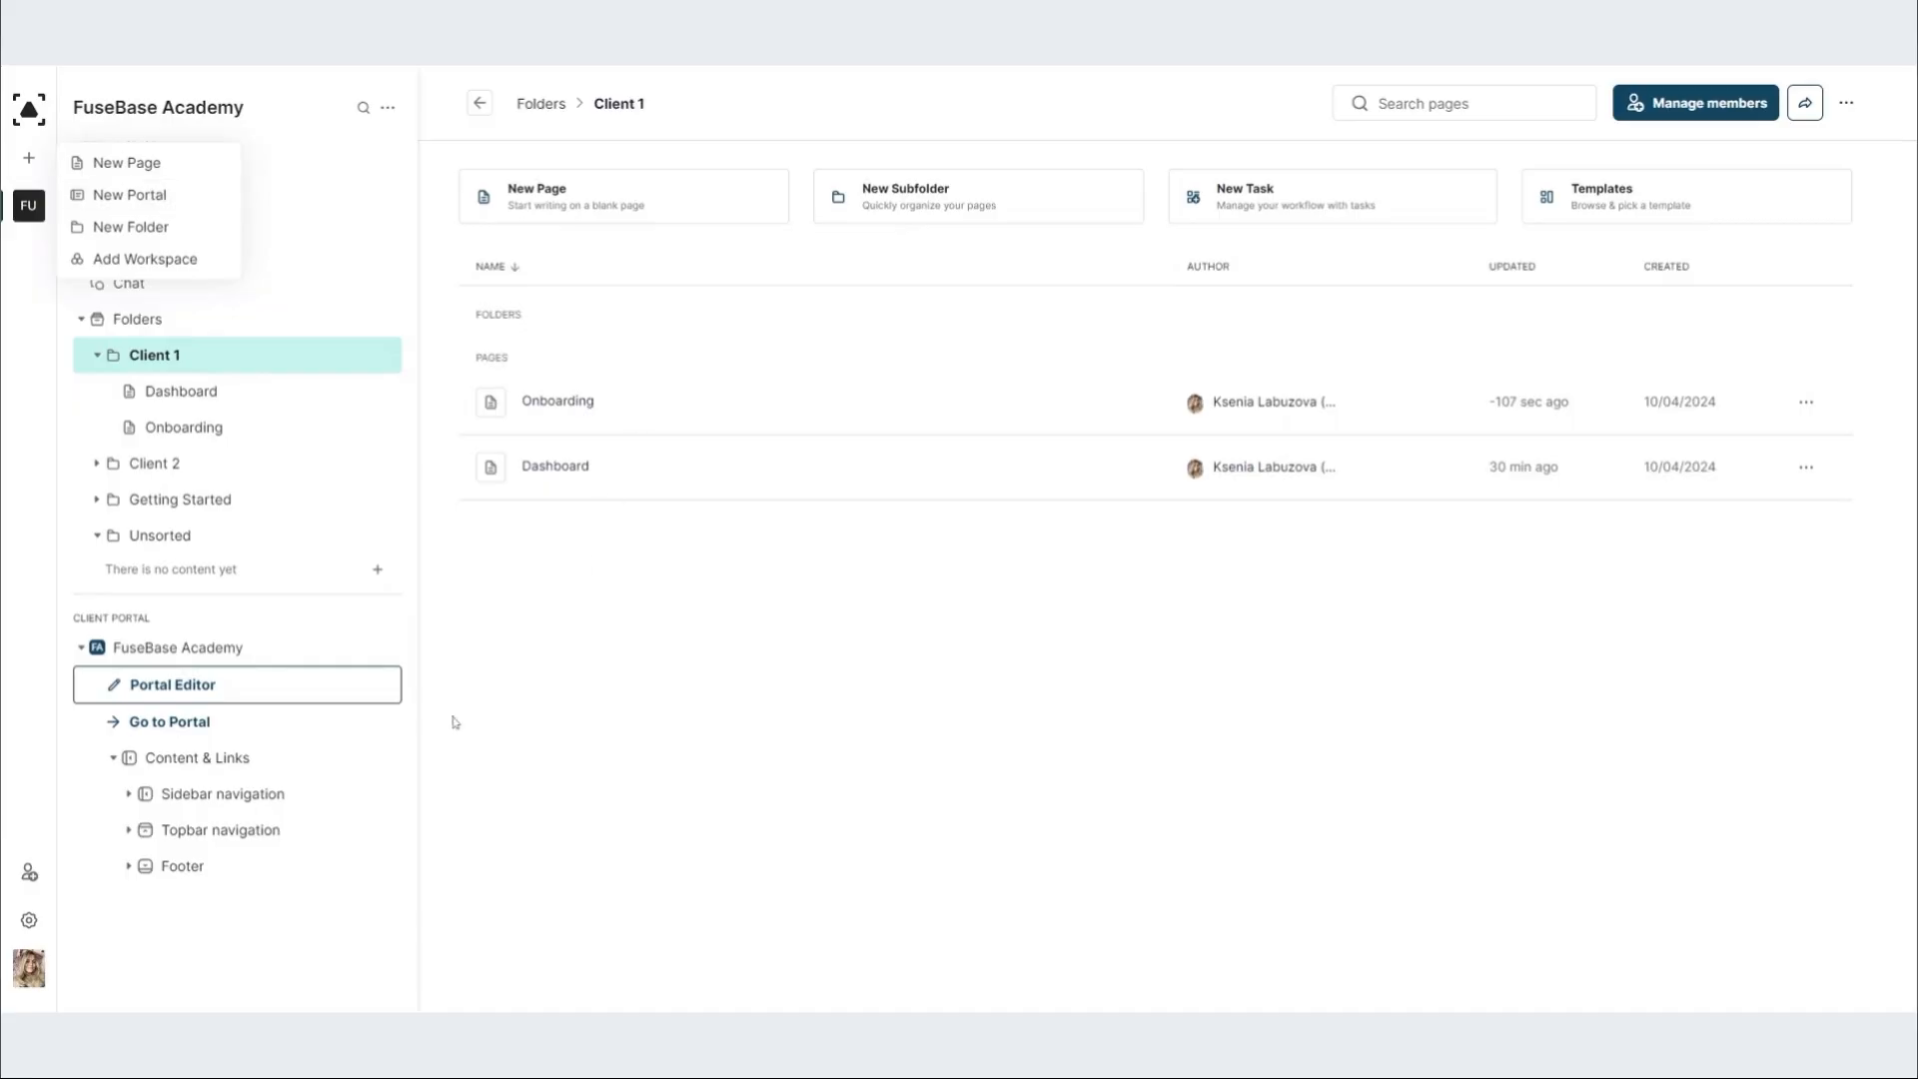
Step: Expand the portal's sidebar navigation and move the Client 1 folder into it
{"action": "left_click", "coordinate": [130, 806]}
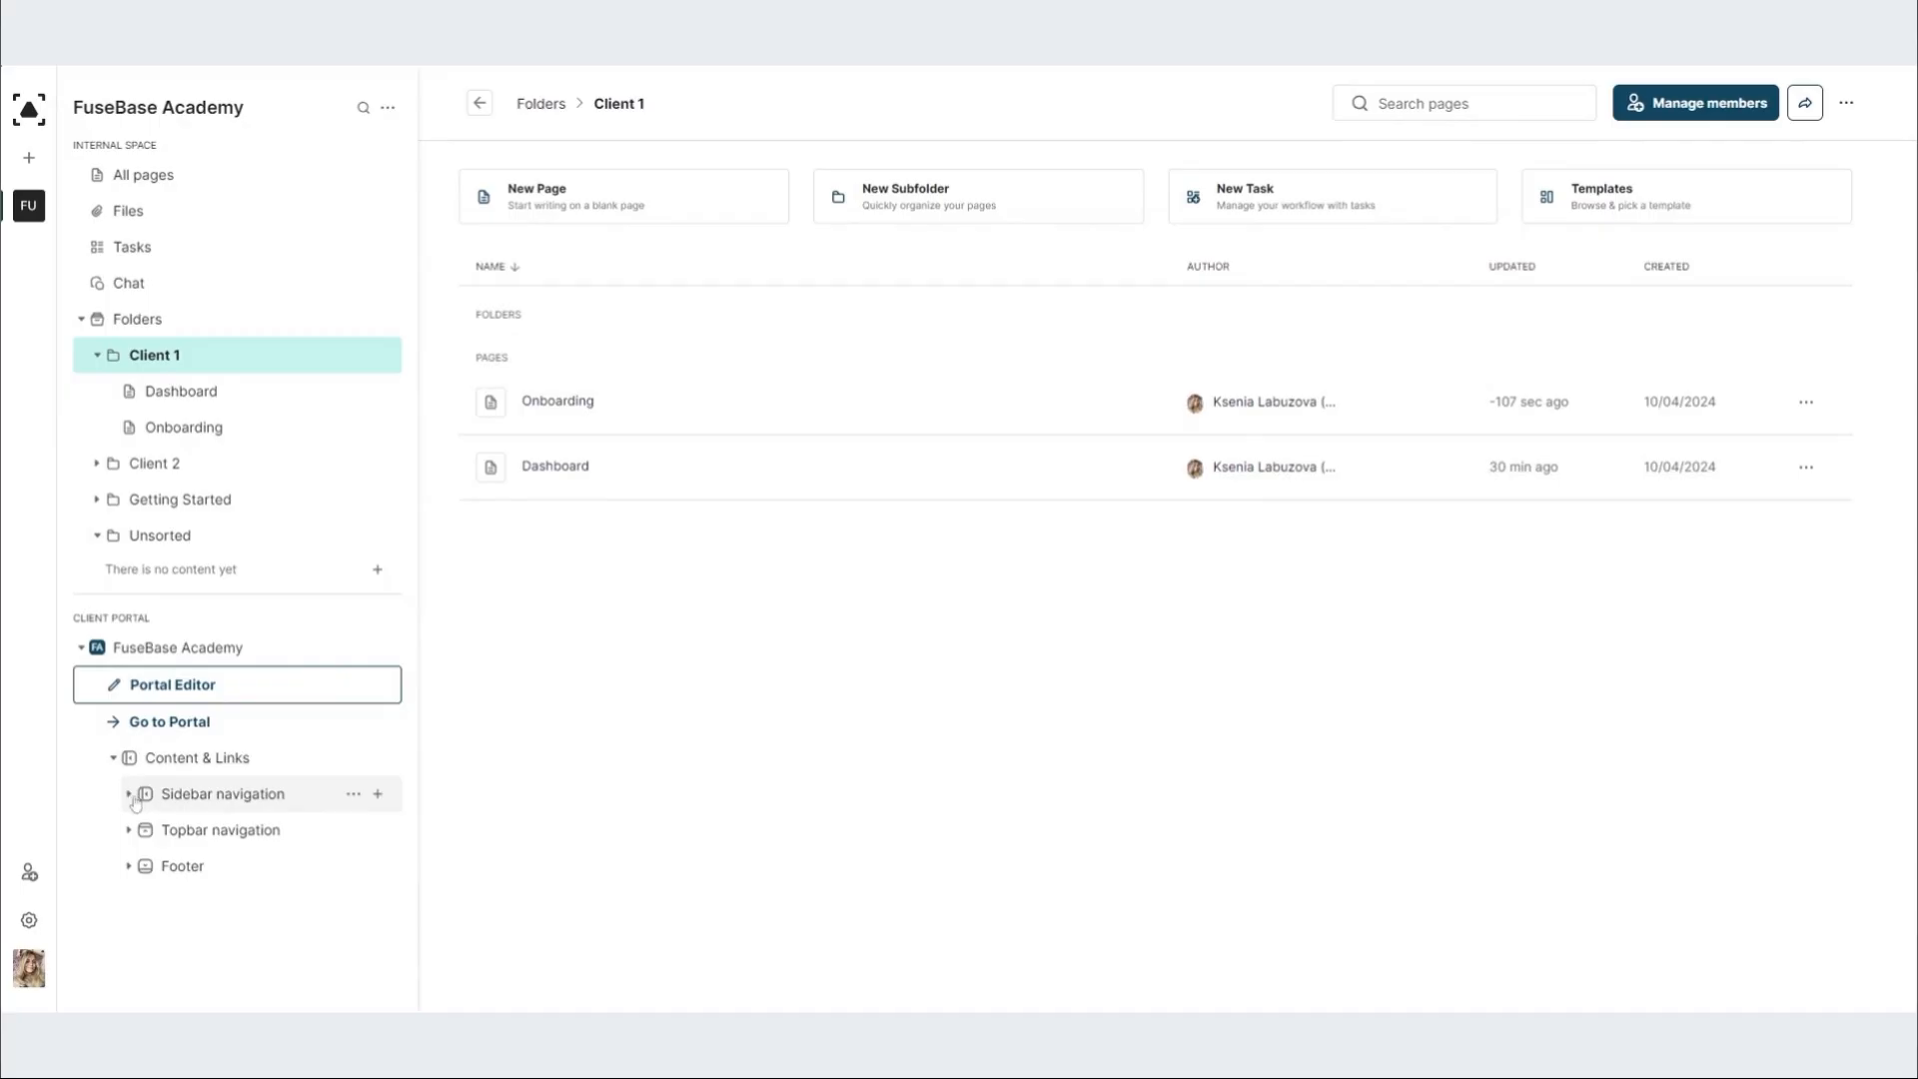
{"action": "left_click", "coordinate": [129, 794]}
{"action": "scroll", "coordinate": [258, 796], "scroll_direction": "down", "scroll_amount": 1}
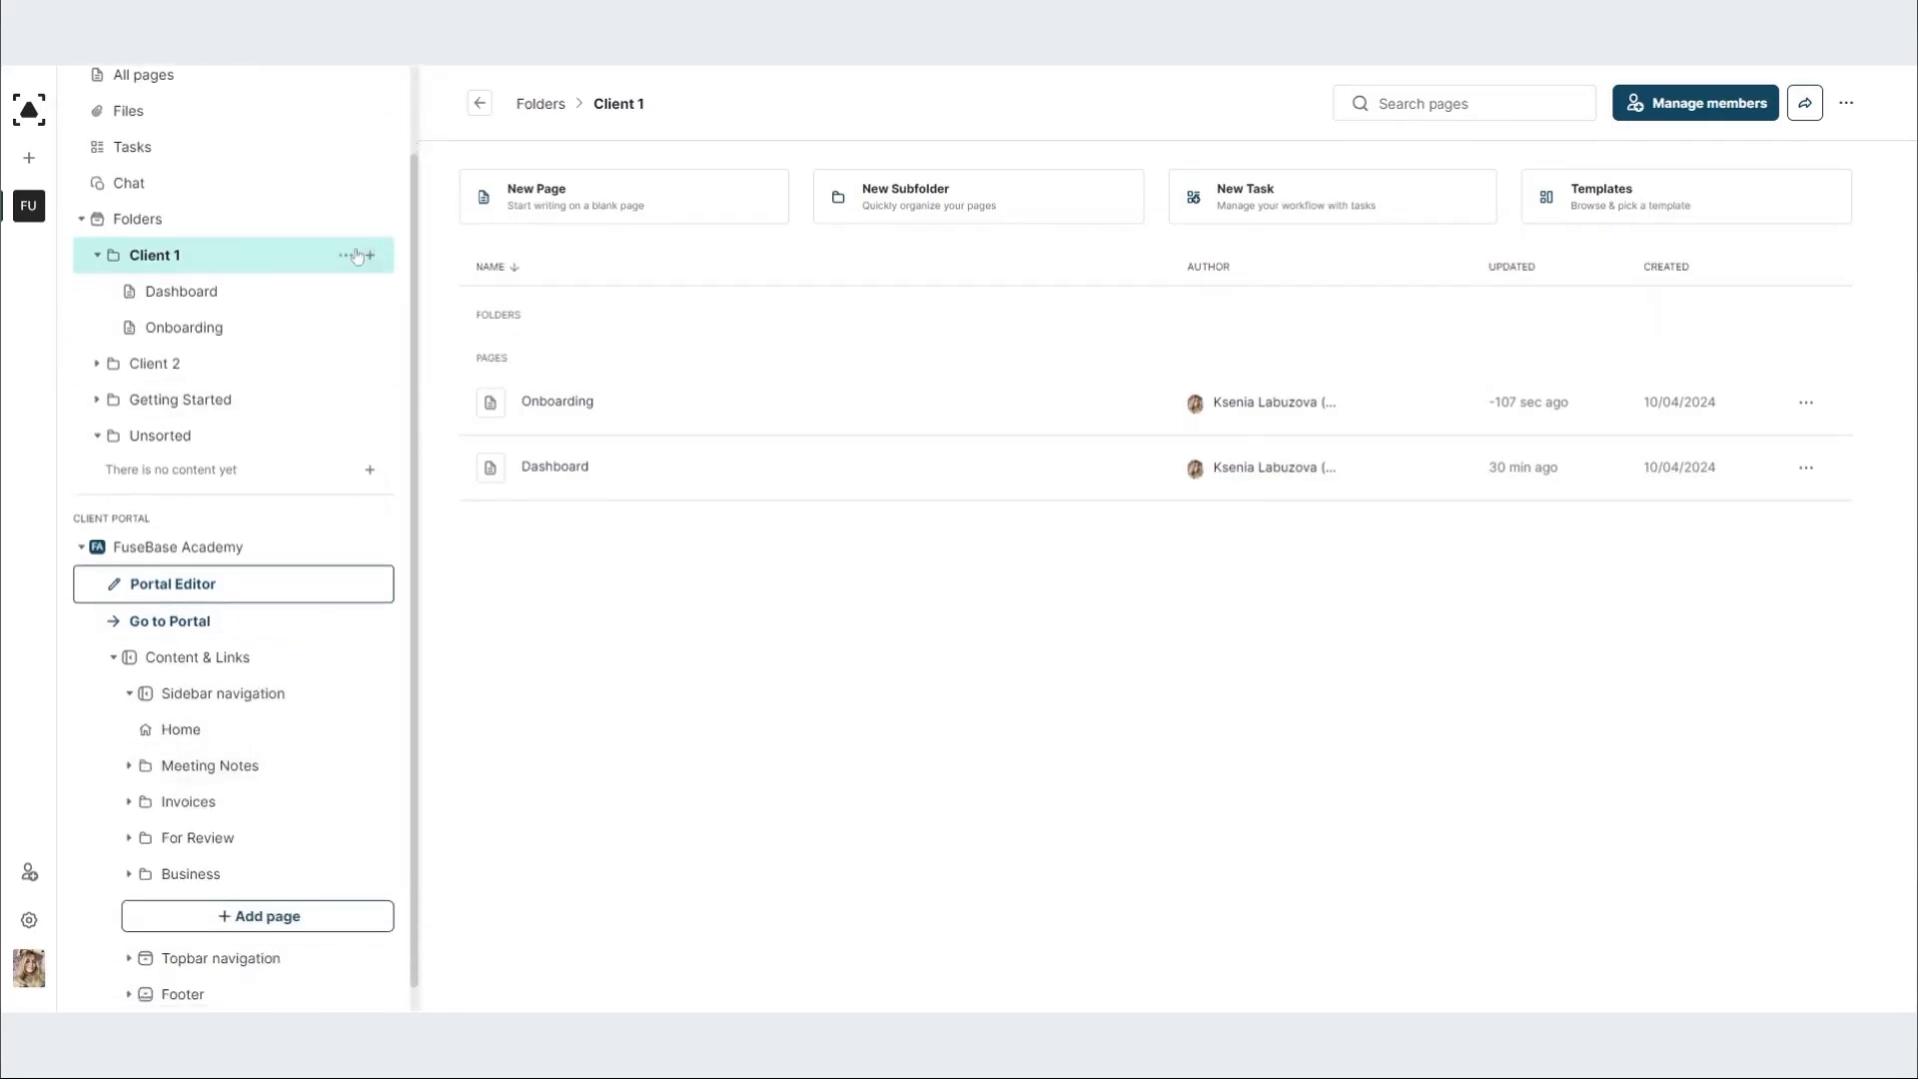
{"action": "left_click_drag", "start_coordinate": [350, 257], "coordinate": [339, 682]}
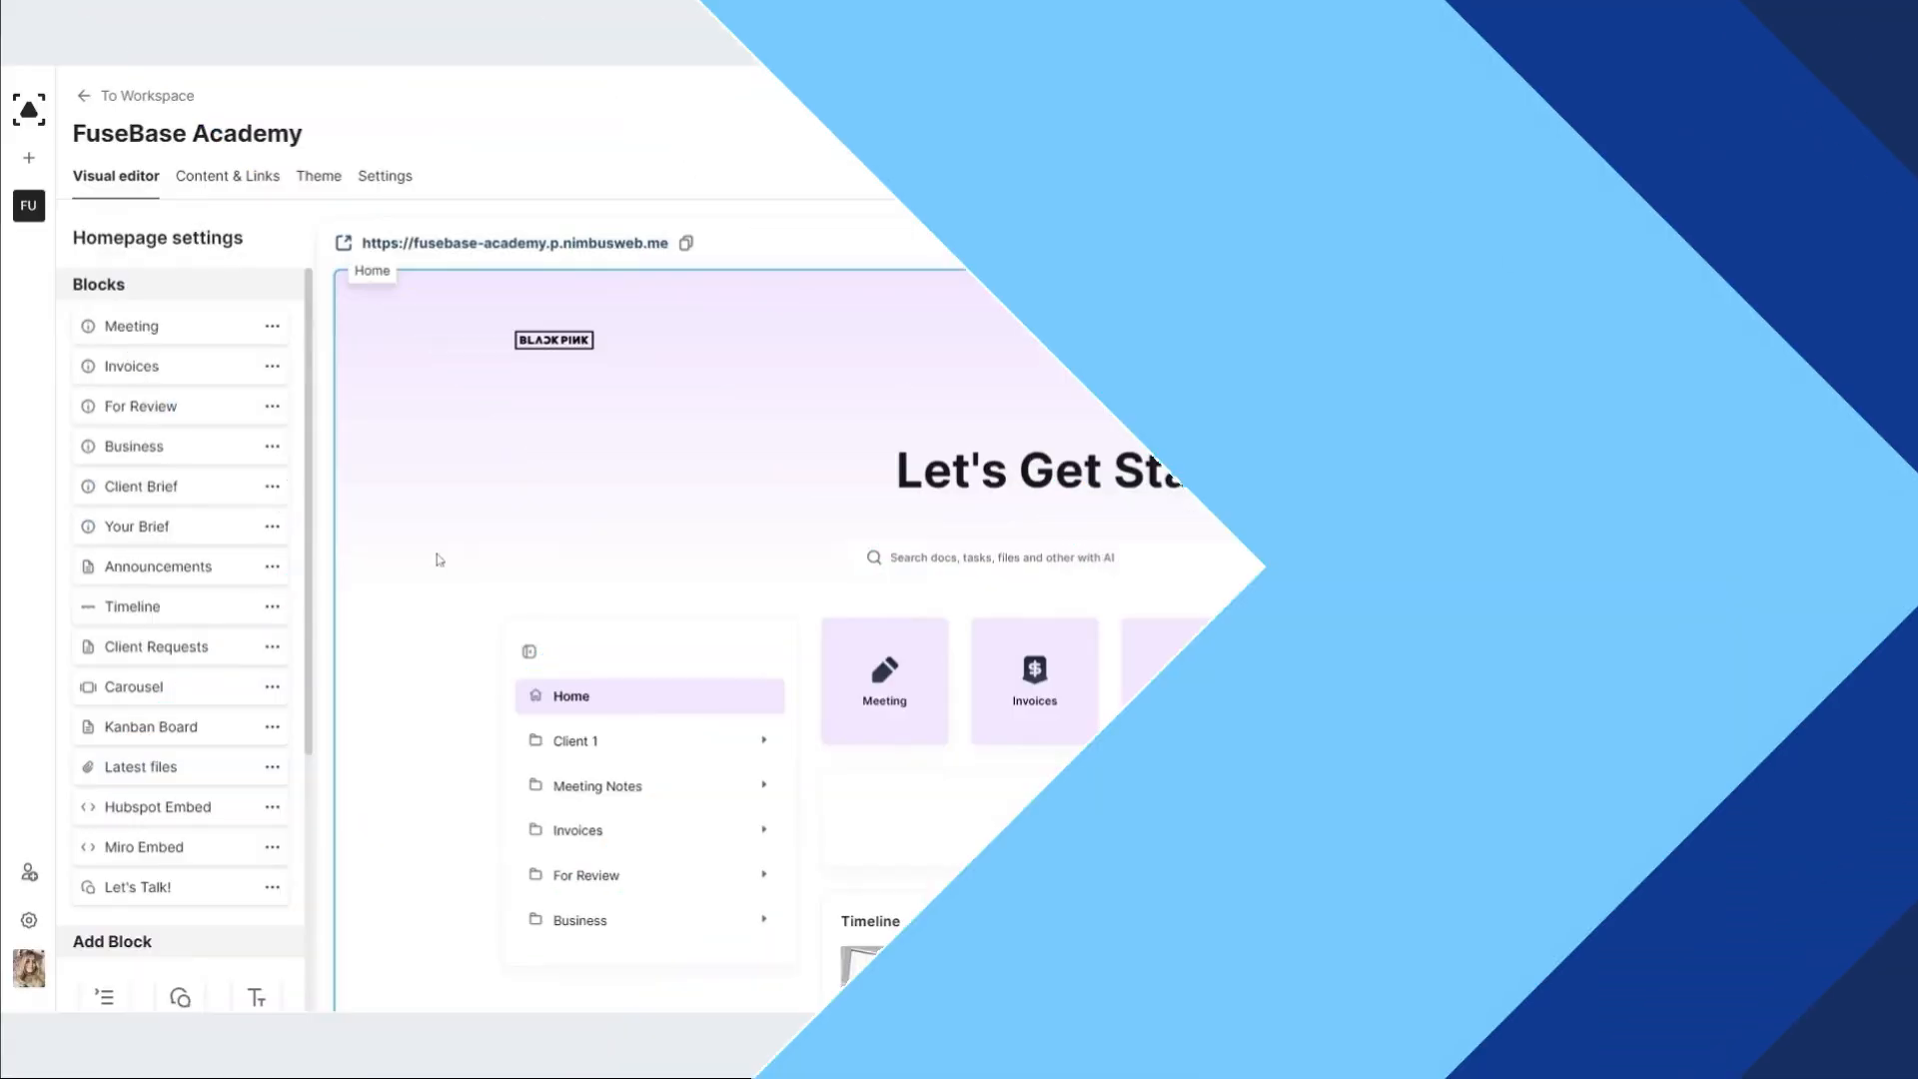
Step: Look through the portal homepage's blocks, from the header tiles and announcements down to the kanban board and latest files
{"action": "scroll", "coordinate": [426, 419], "scroll_direction": "down", "scroll_amount": 3}
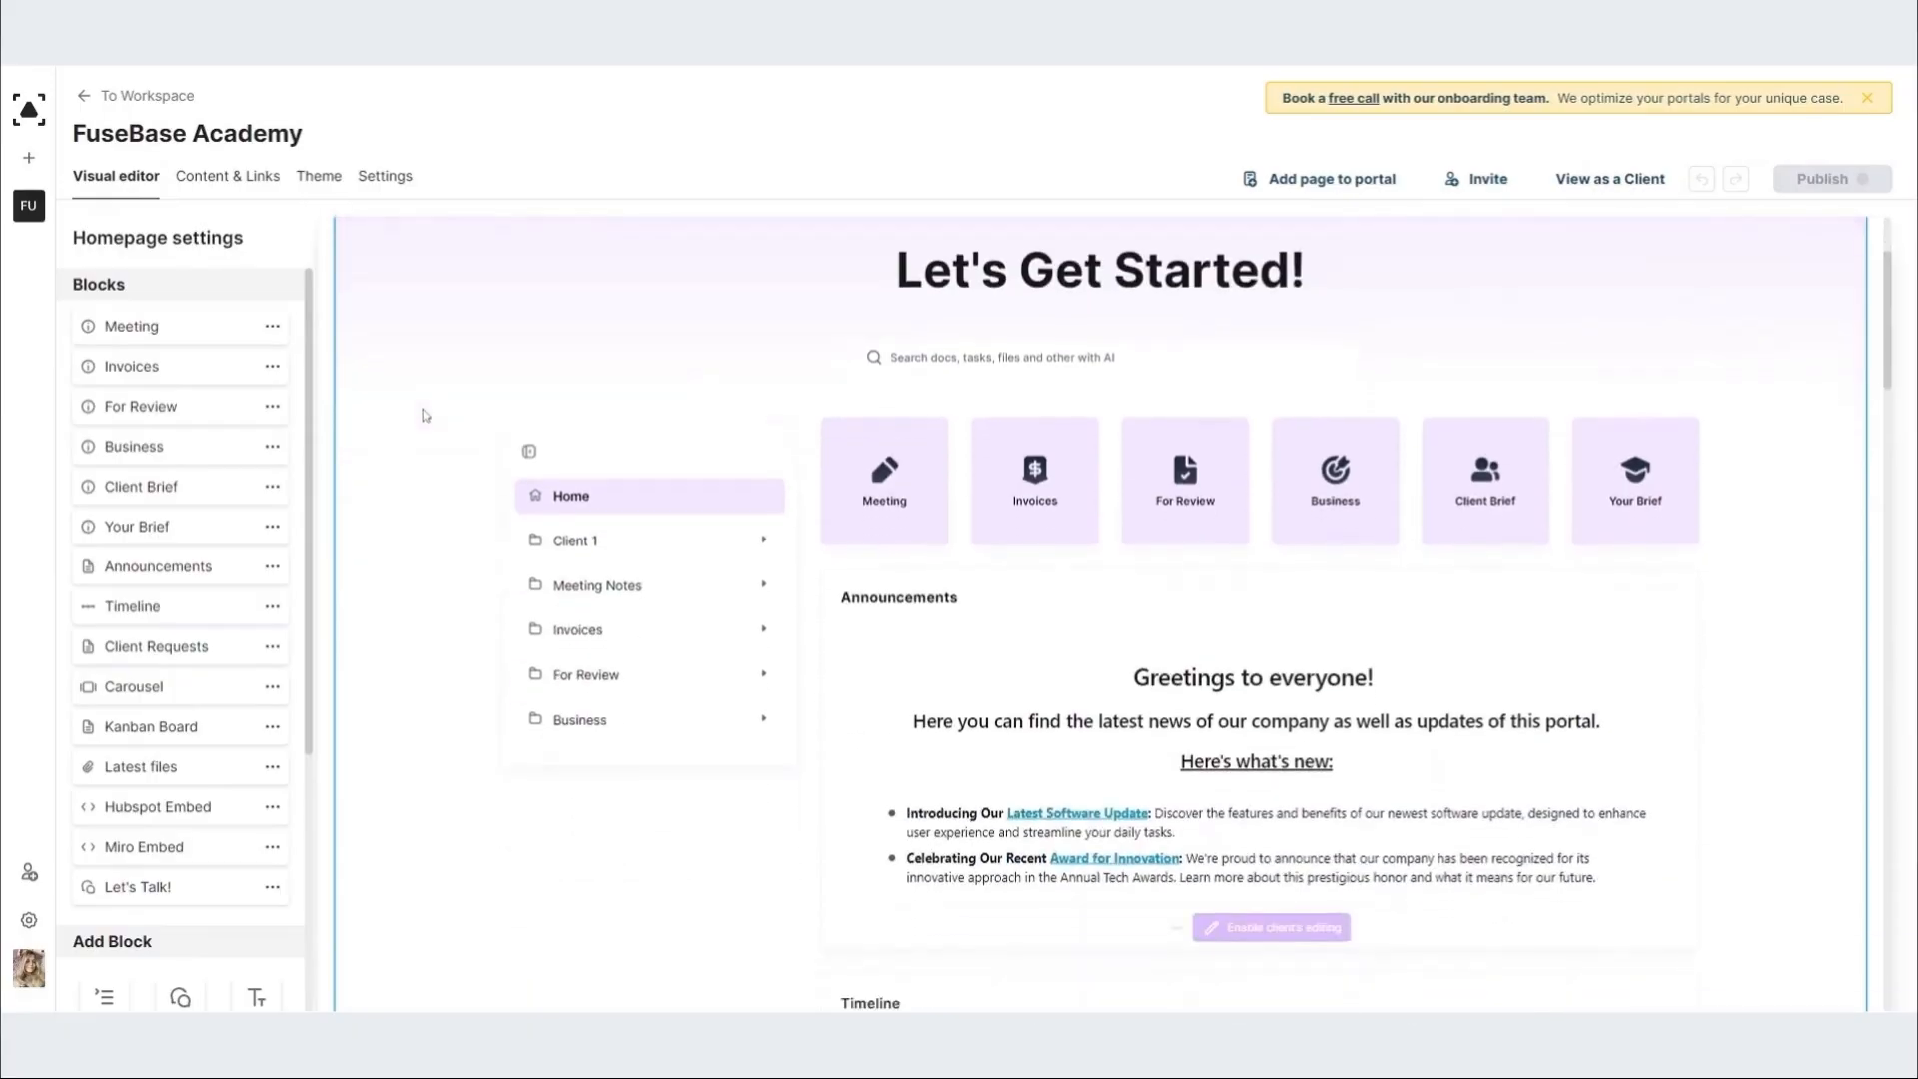
{"action": "scroll", "coordinate": [396, 479], "scroll_direction": "down", "scroll_amount": 1}
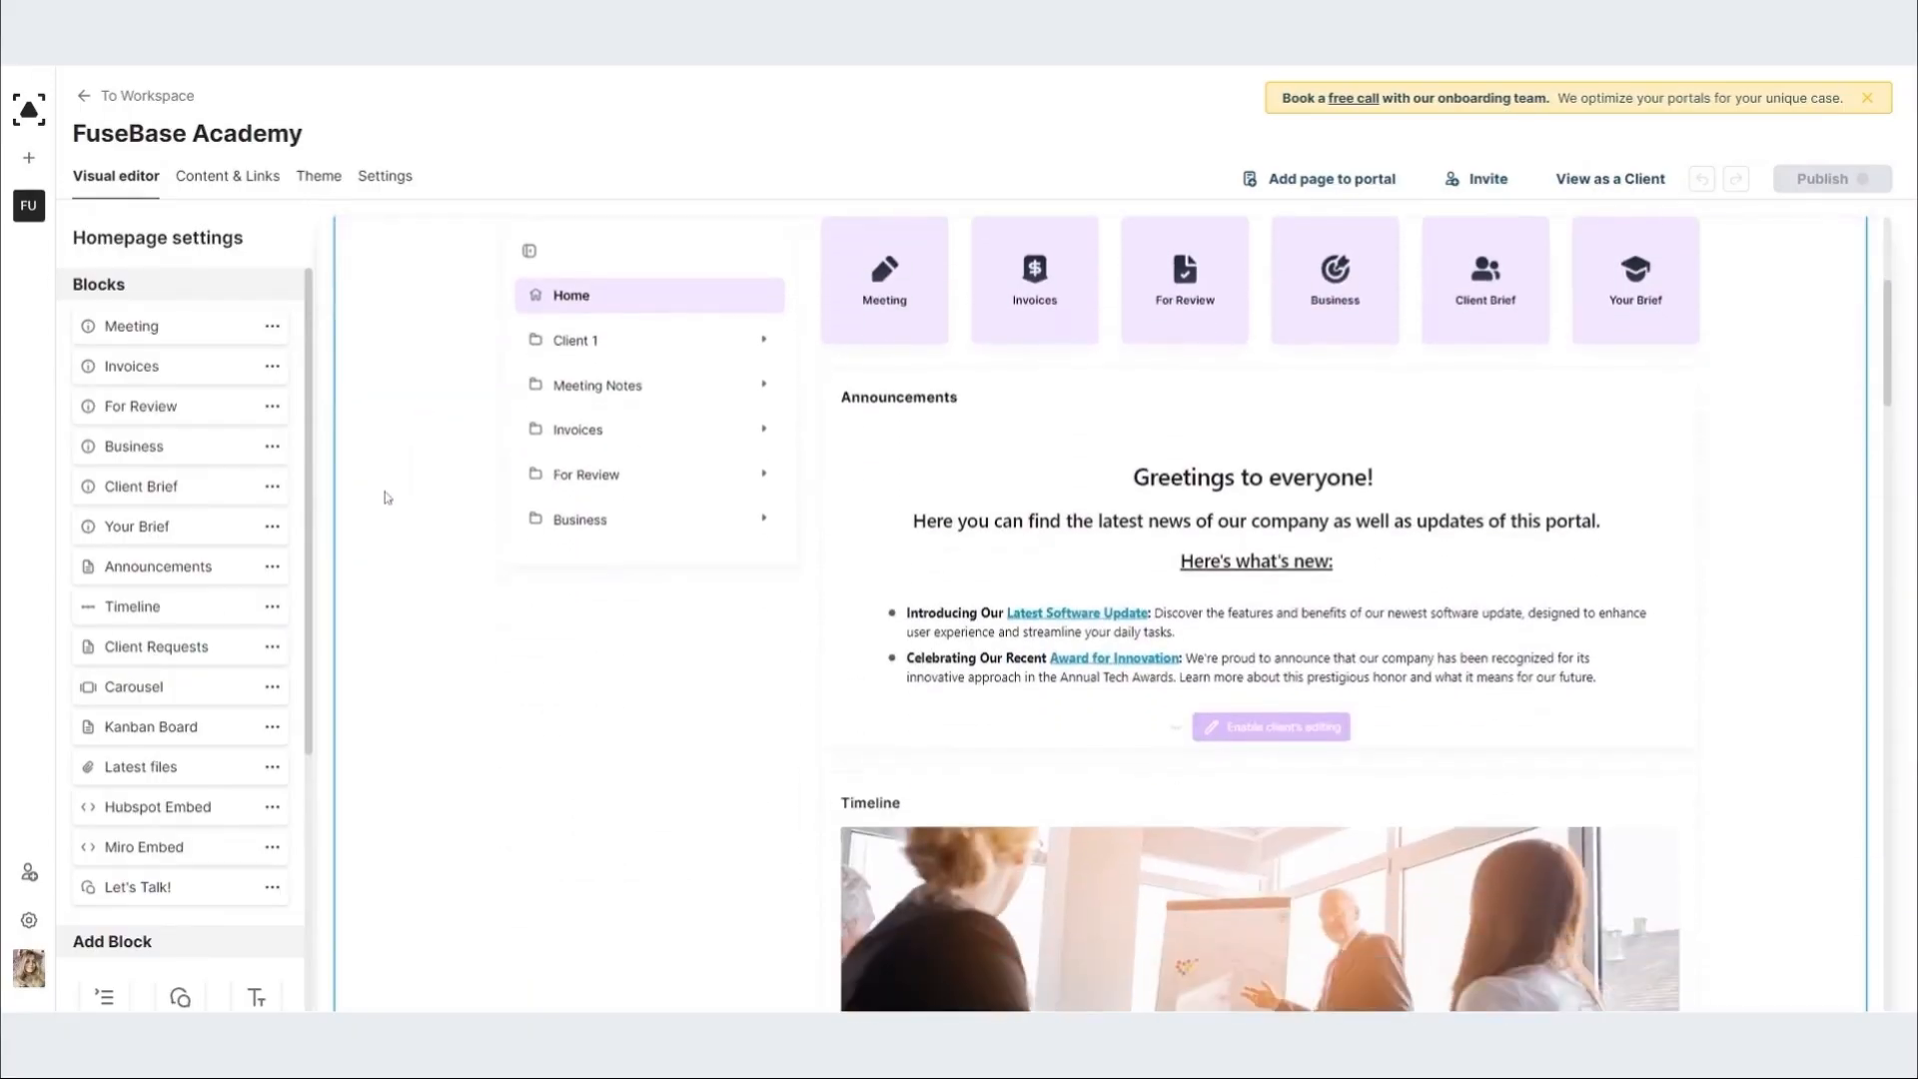
{"action": "scroll", "coordinate": [386, 496], "scroll_direction": "down", "scroll_amount": 2}
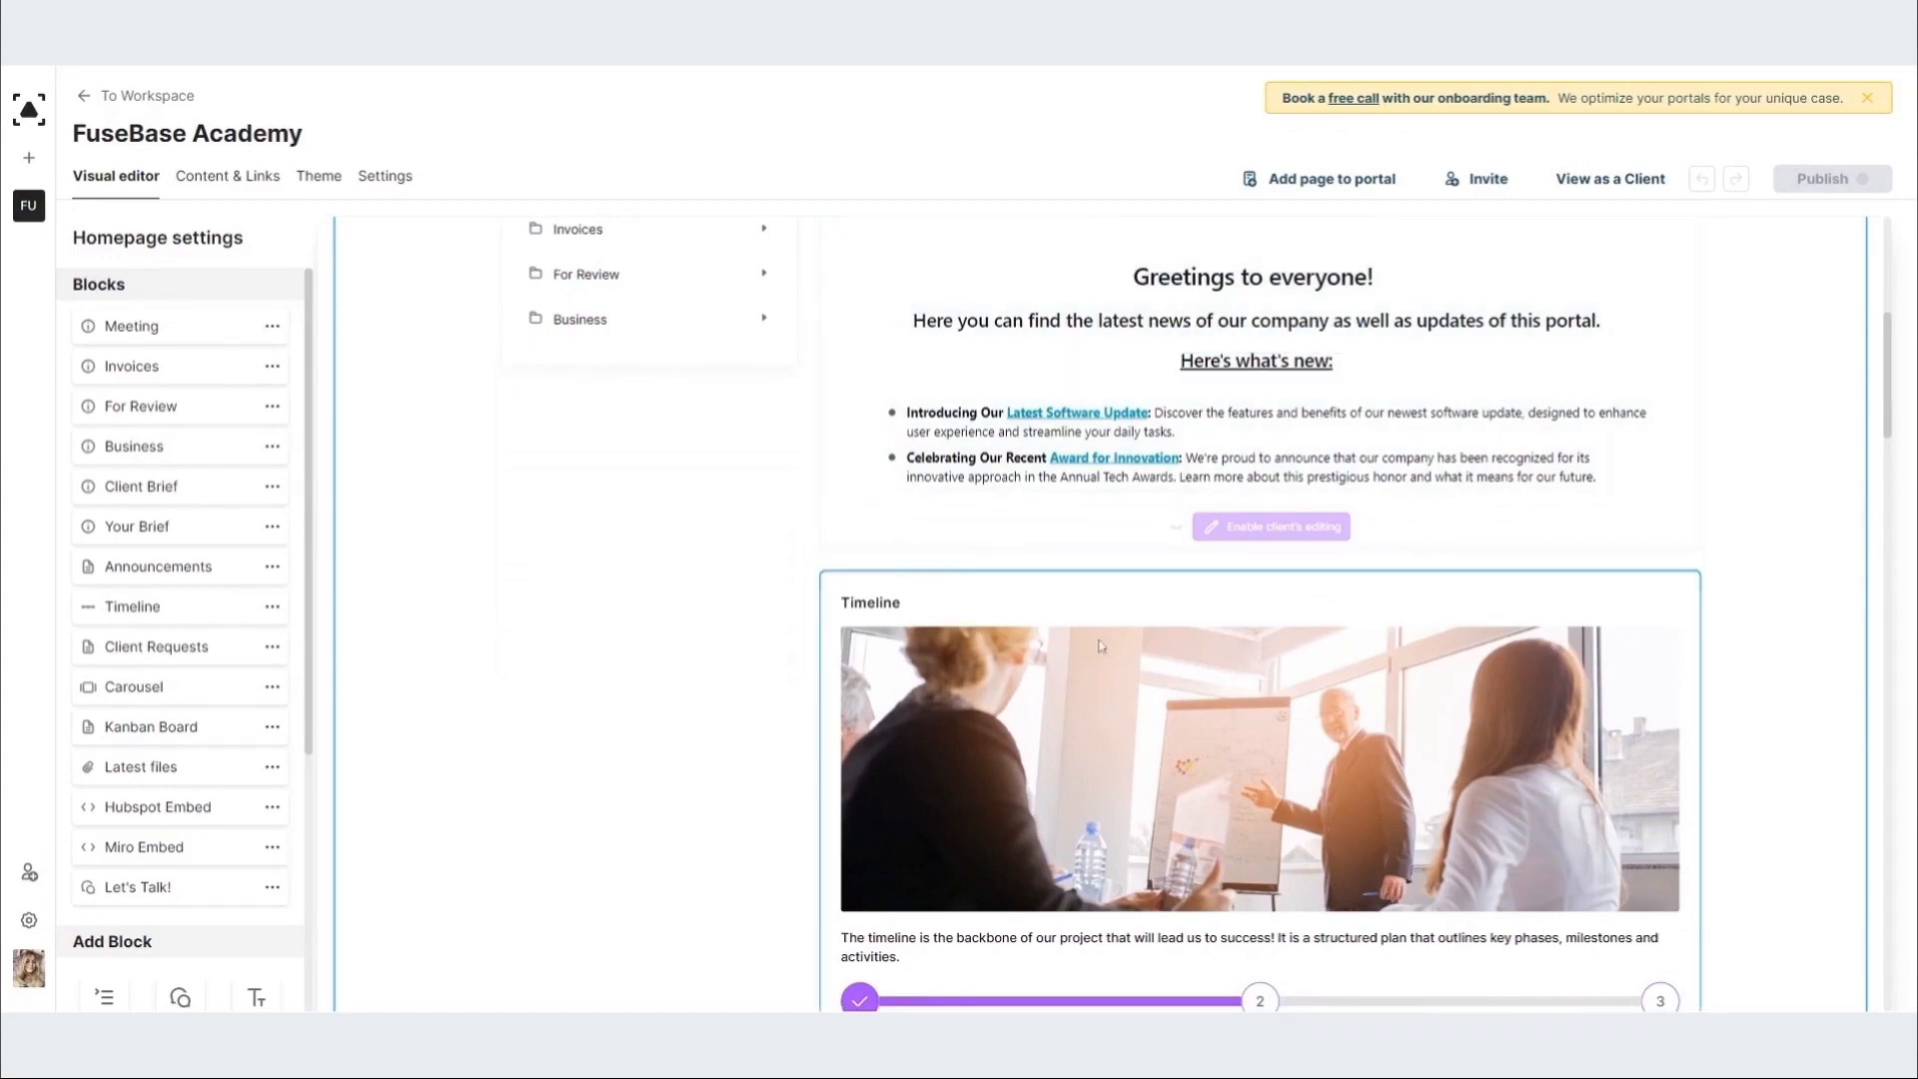
{"action": "scroll", "coordinate": [599, 633], "scroll_direction": "down", "scroll_amount": 8}
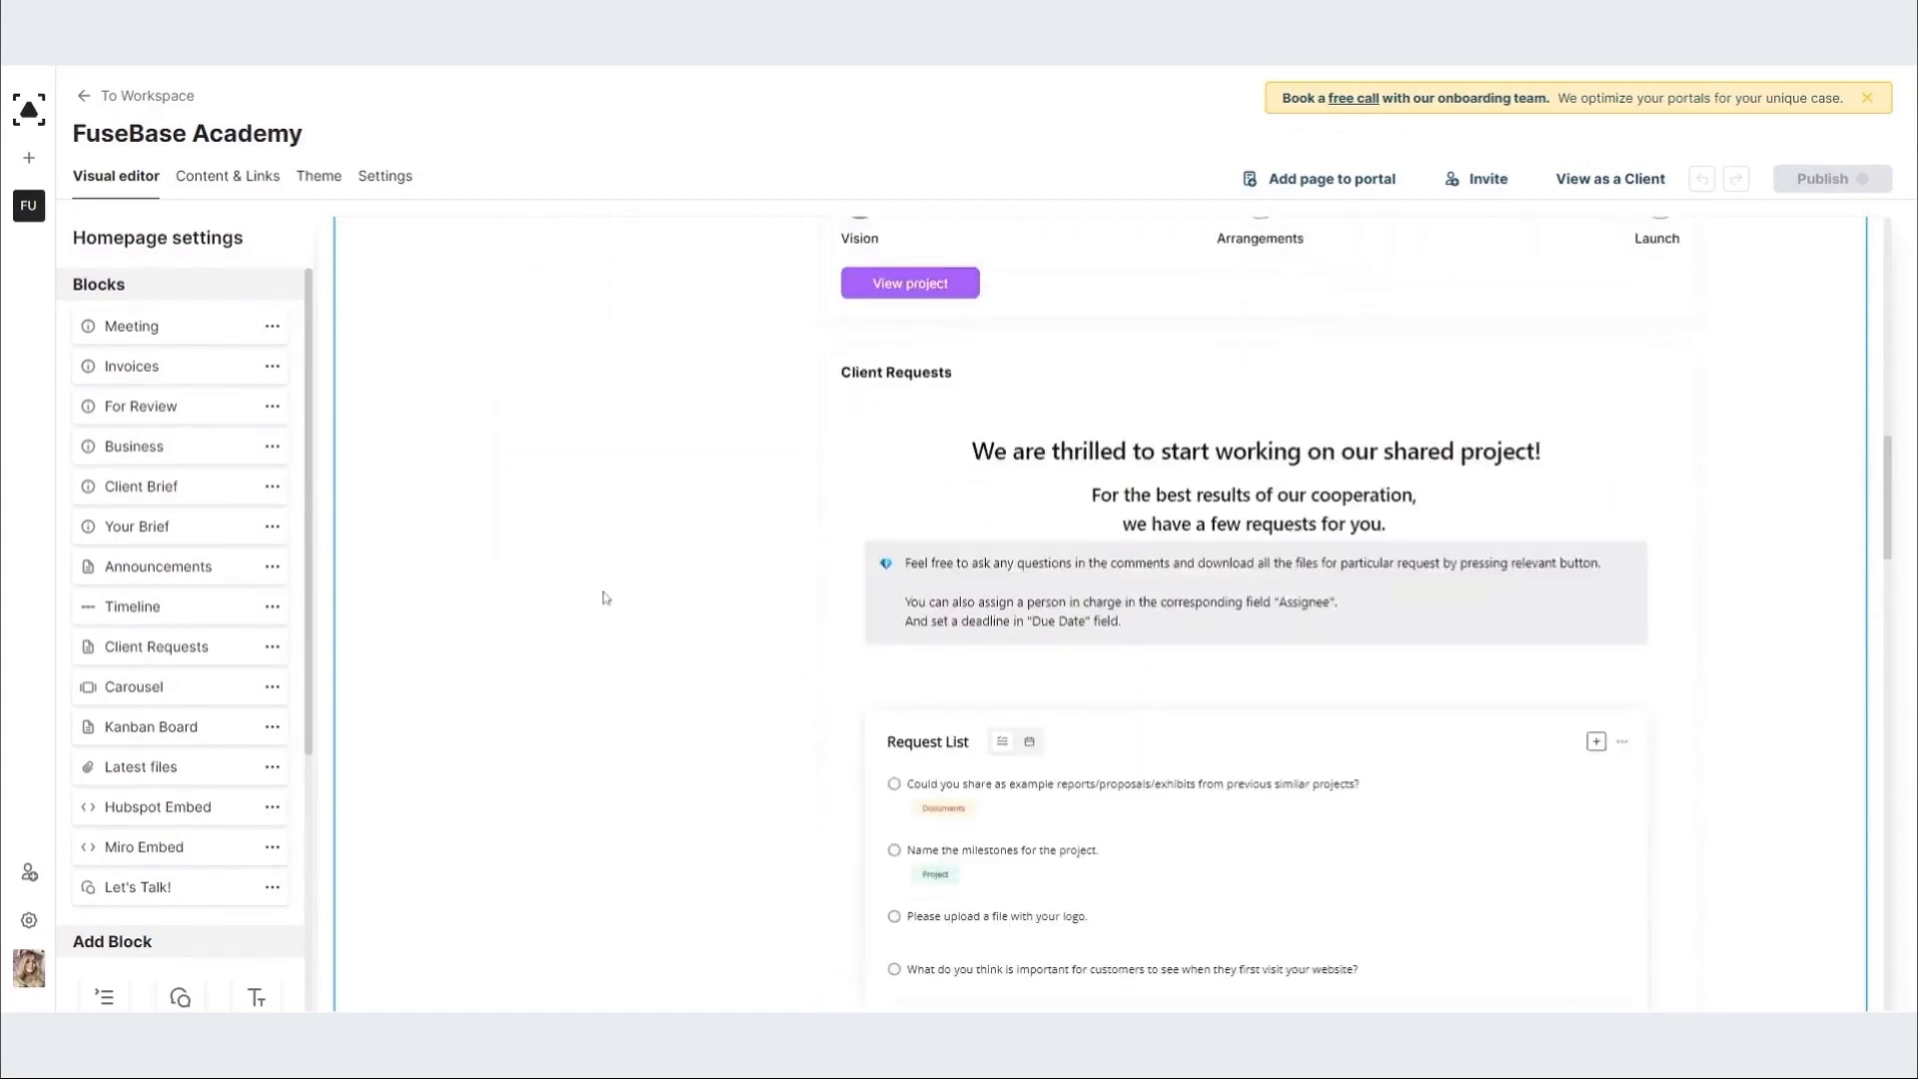
{"action": "scroll", "coordinate": [602, 598], "scroll_direction": "down", "scroll_amount": 10}
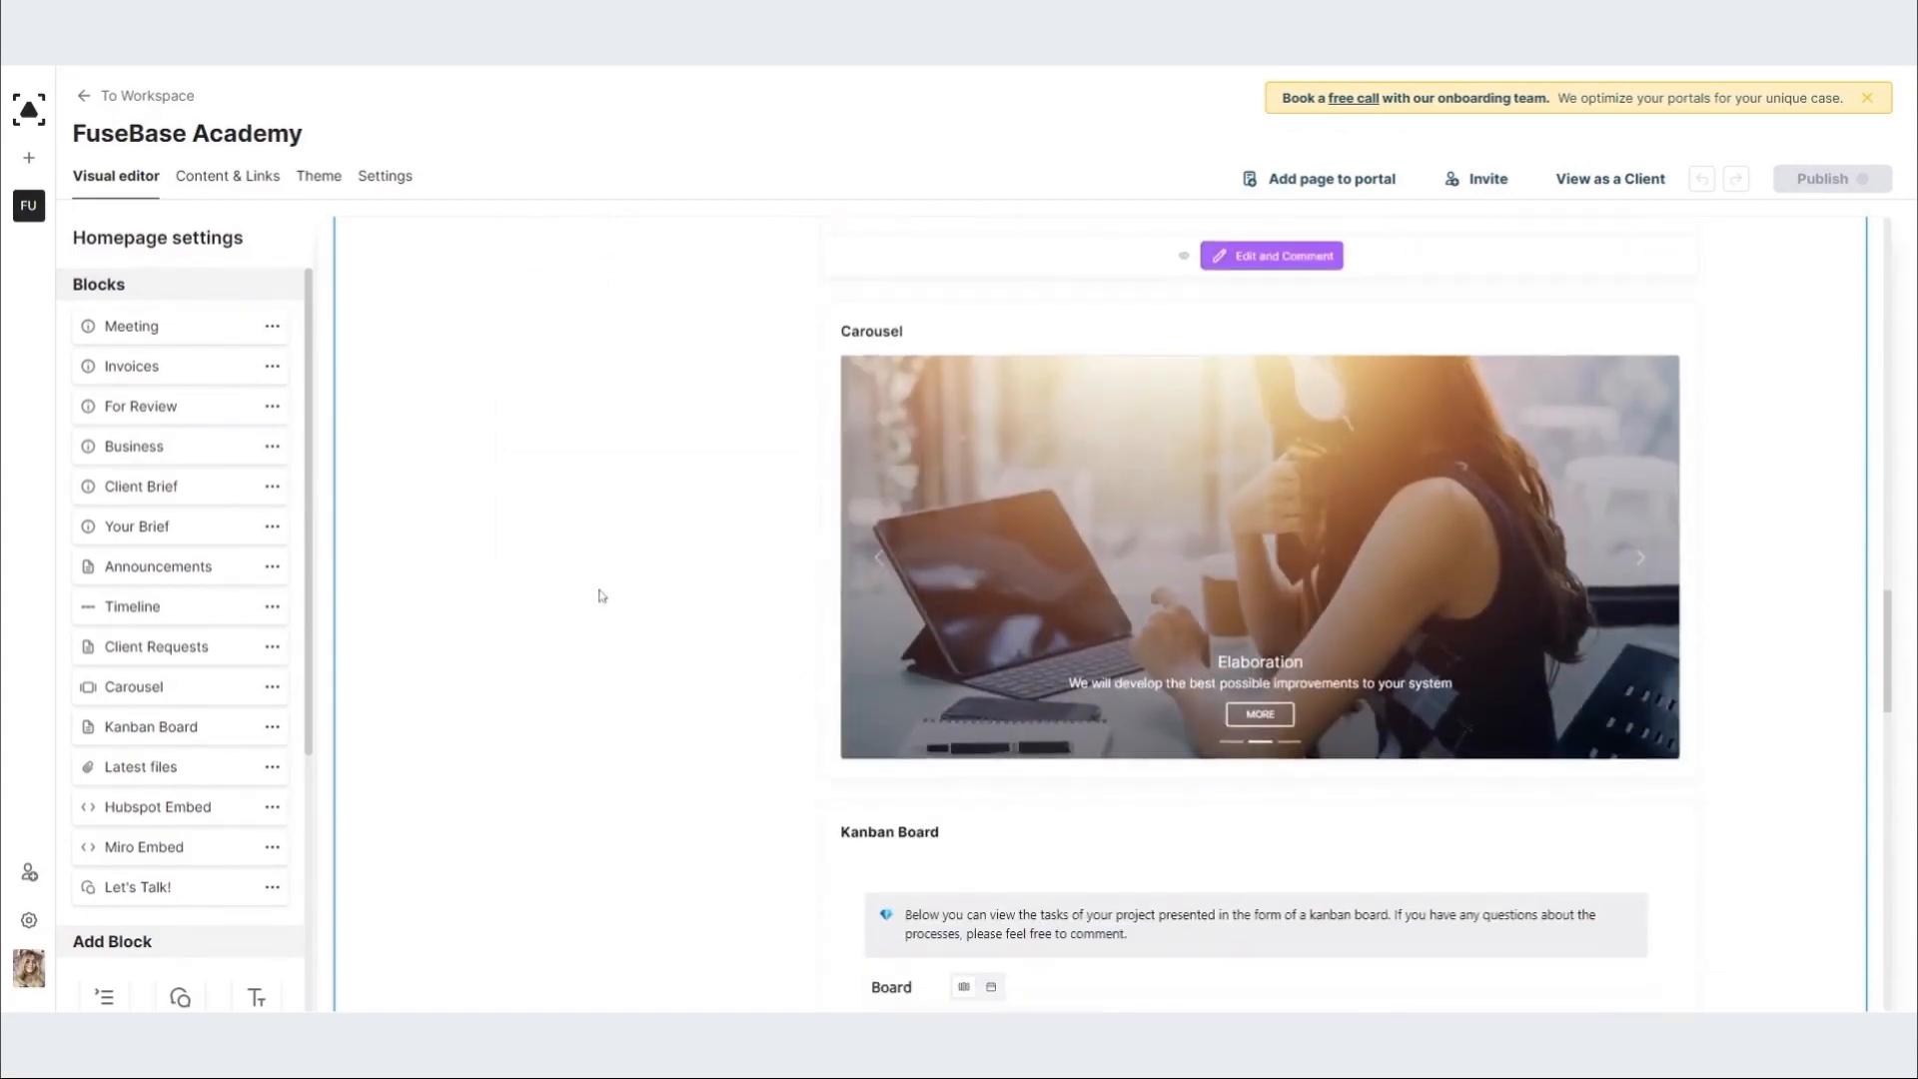
{"action": "scroll", "coordinate": [602, 597], "scroll_direction": "down", "scroll_amount": 10}
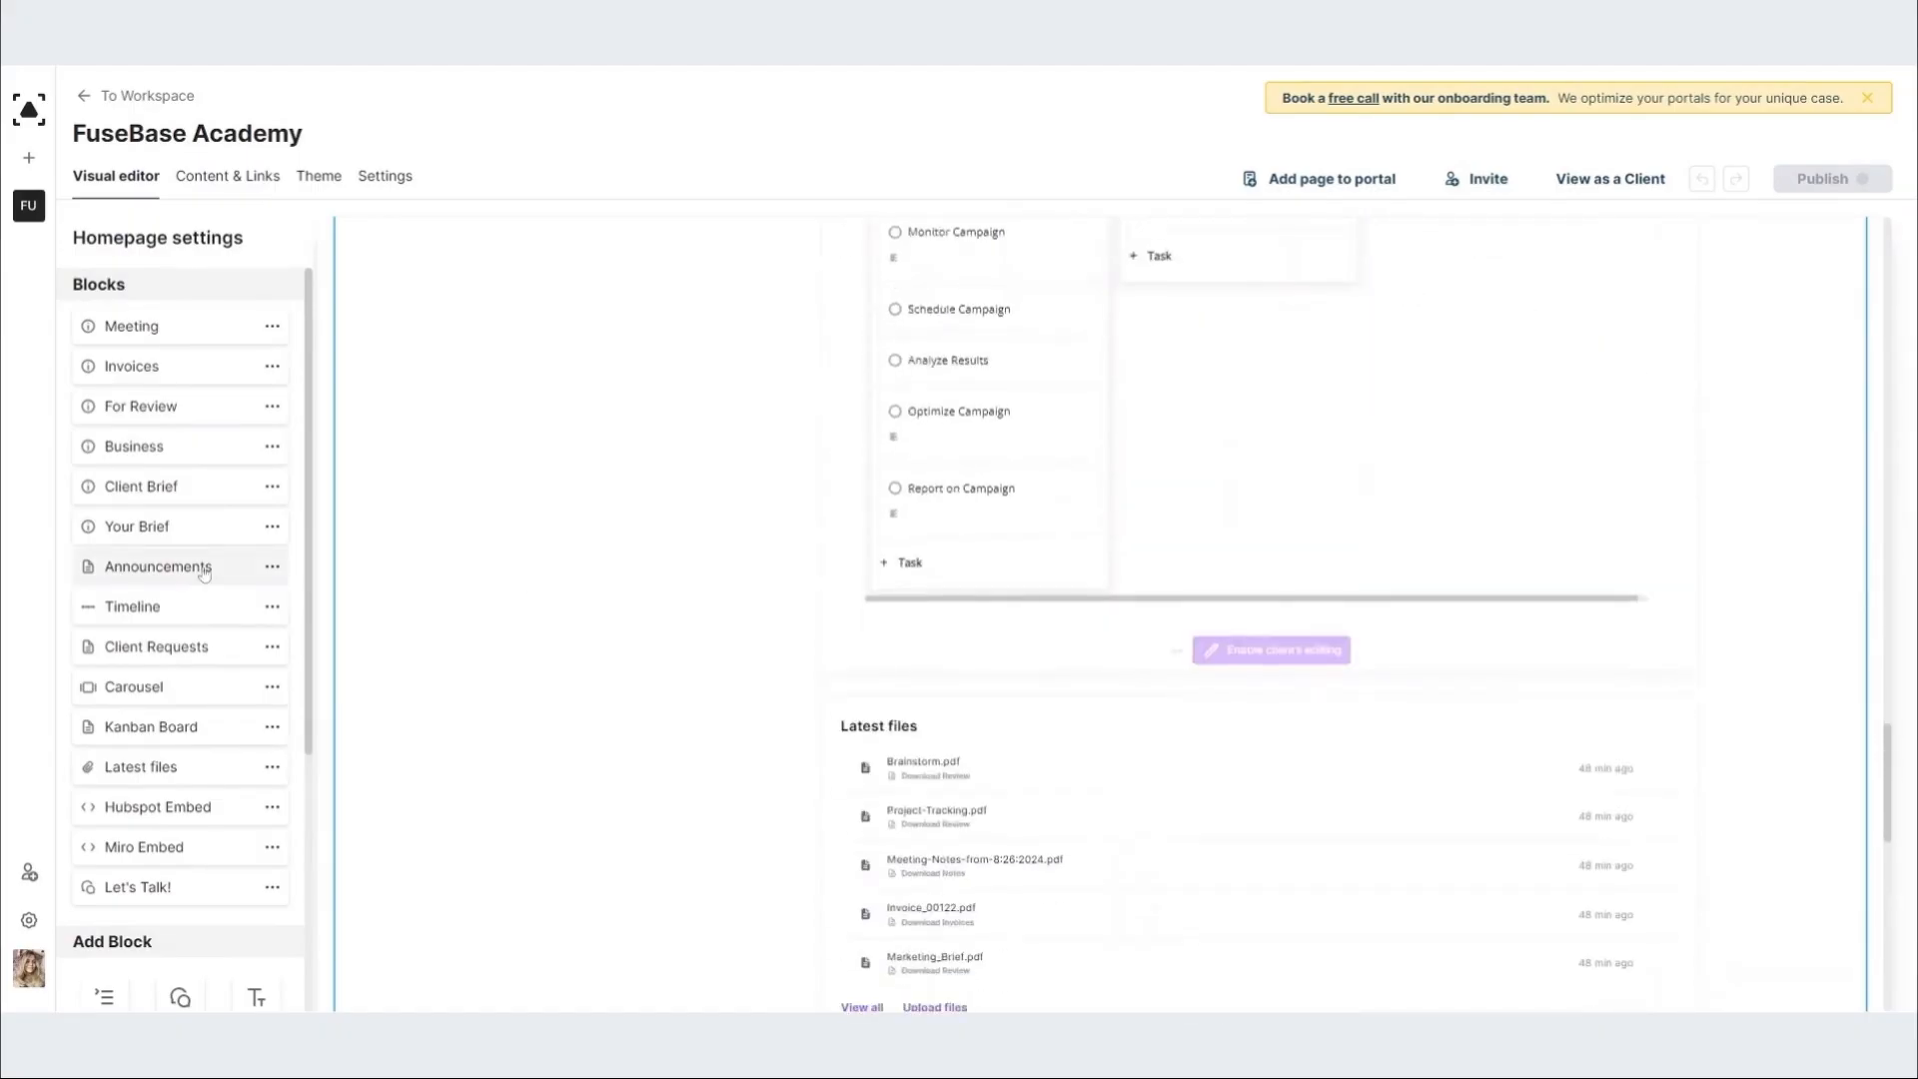
Step: Add the existing Onboarding video page as a homepage block and move it to the top of the block order
{"action": "scroll", "coordinate": [204, 570], "scroll_direction": "down", "scroll_amount": 4}
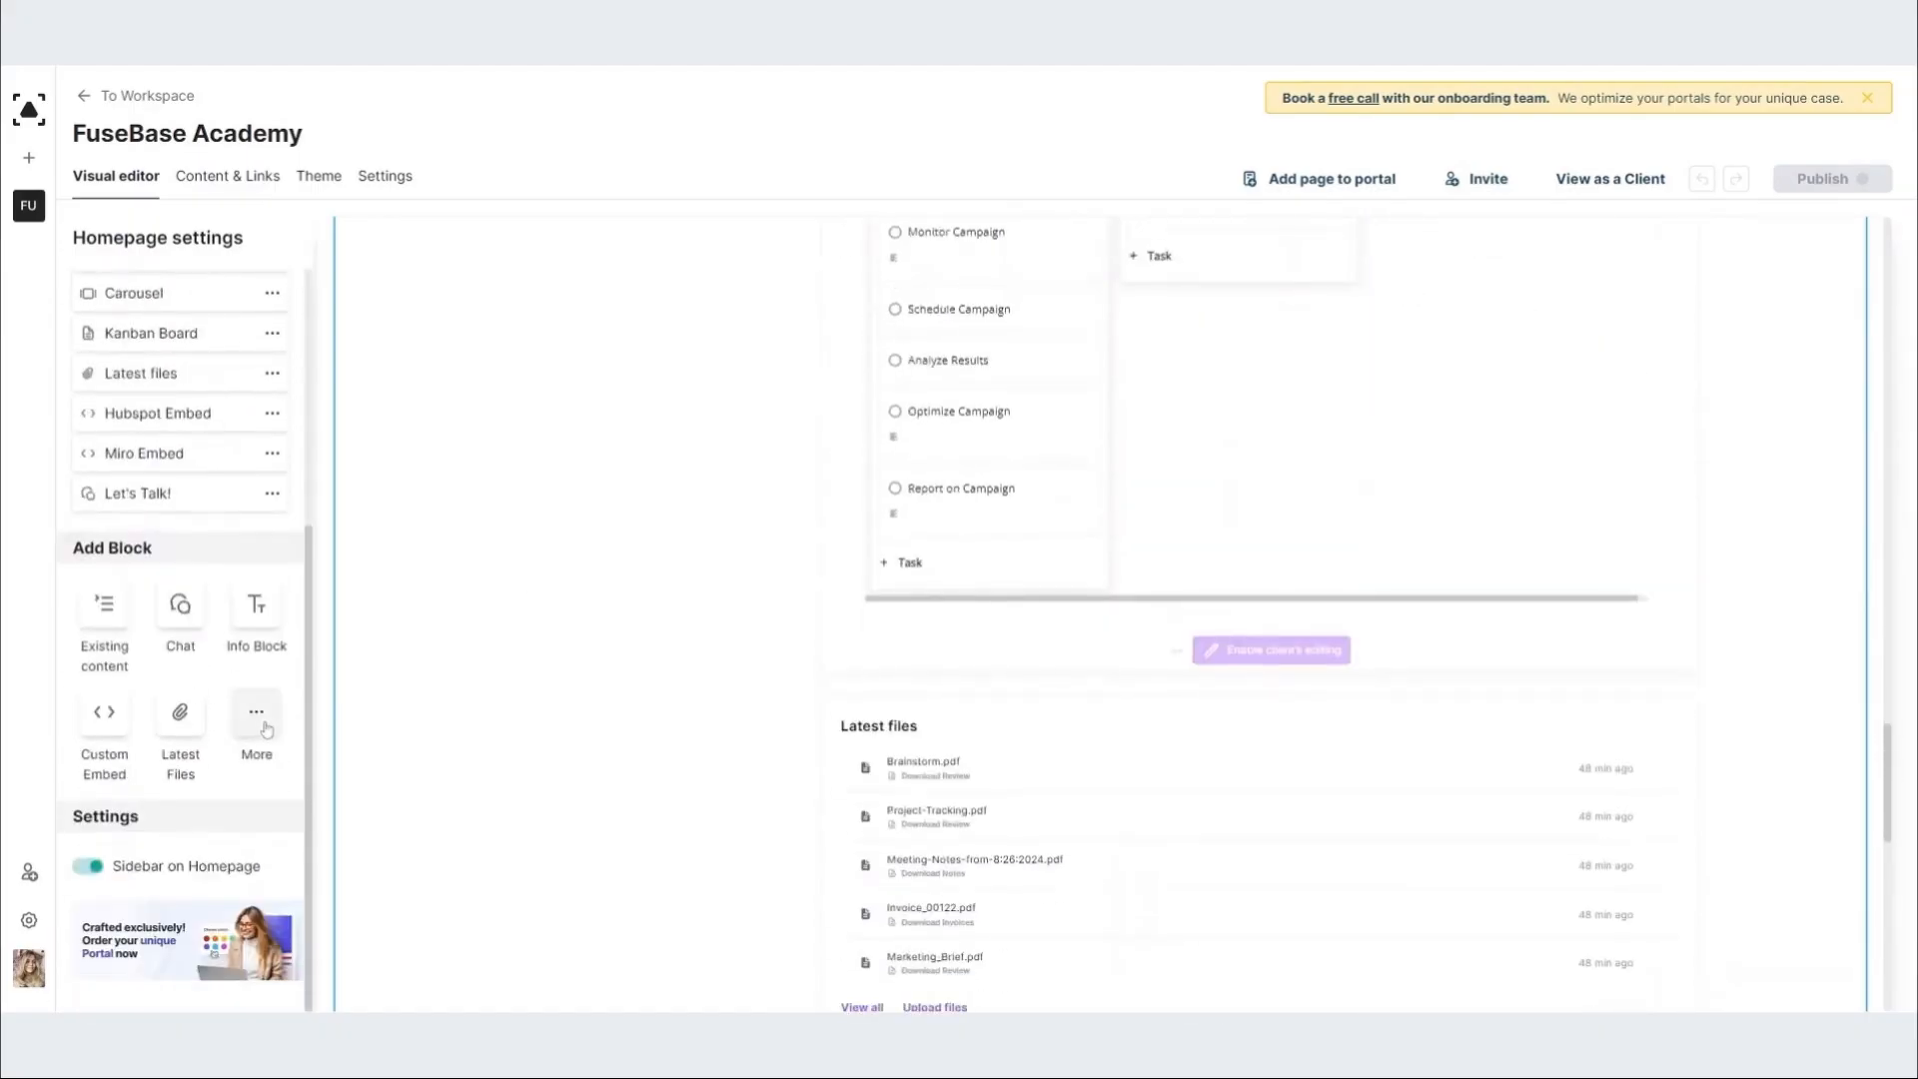
{"action": "left_click", "coordinate": [108, 617]}
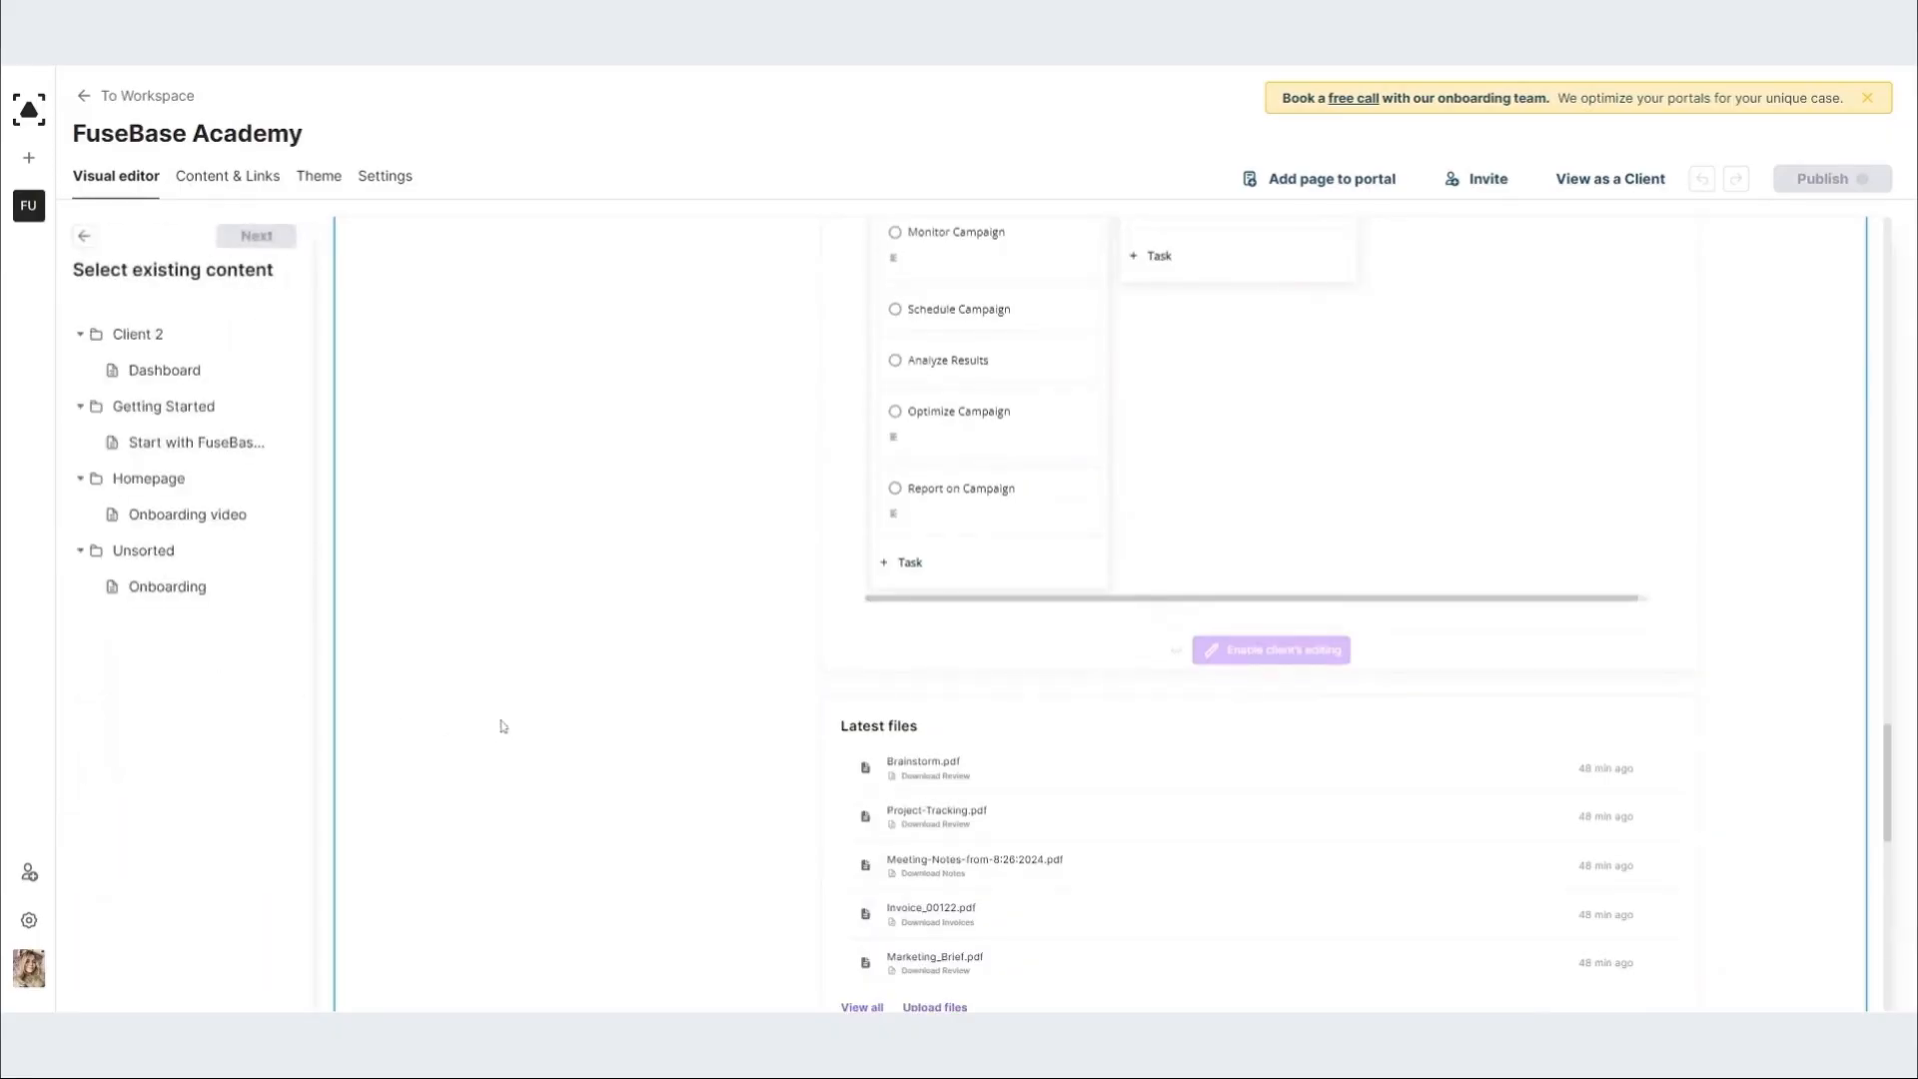
{"action": "left_click", "coordinate": [200, 519]}
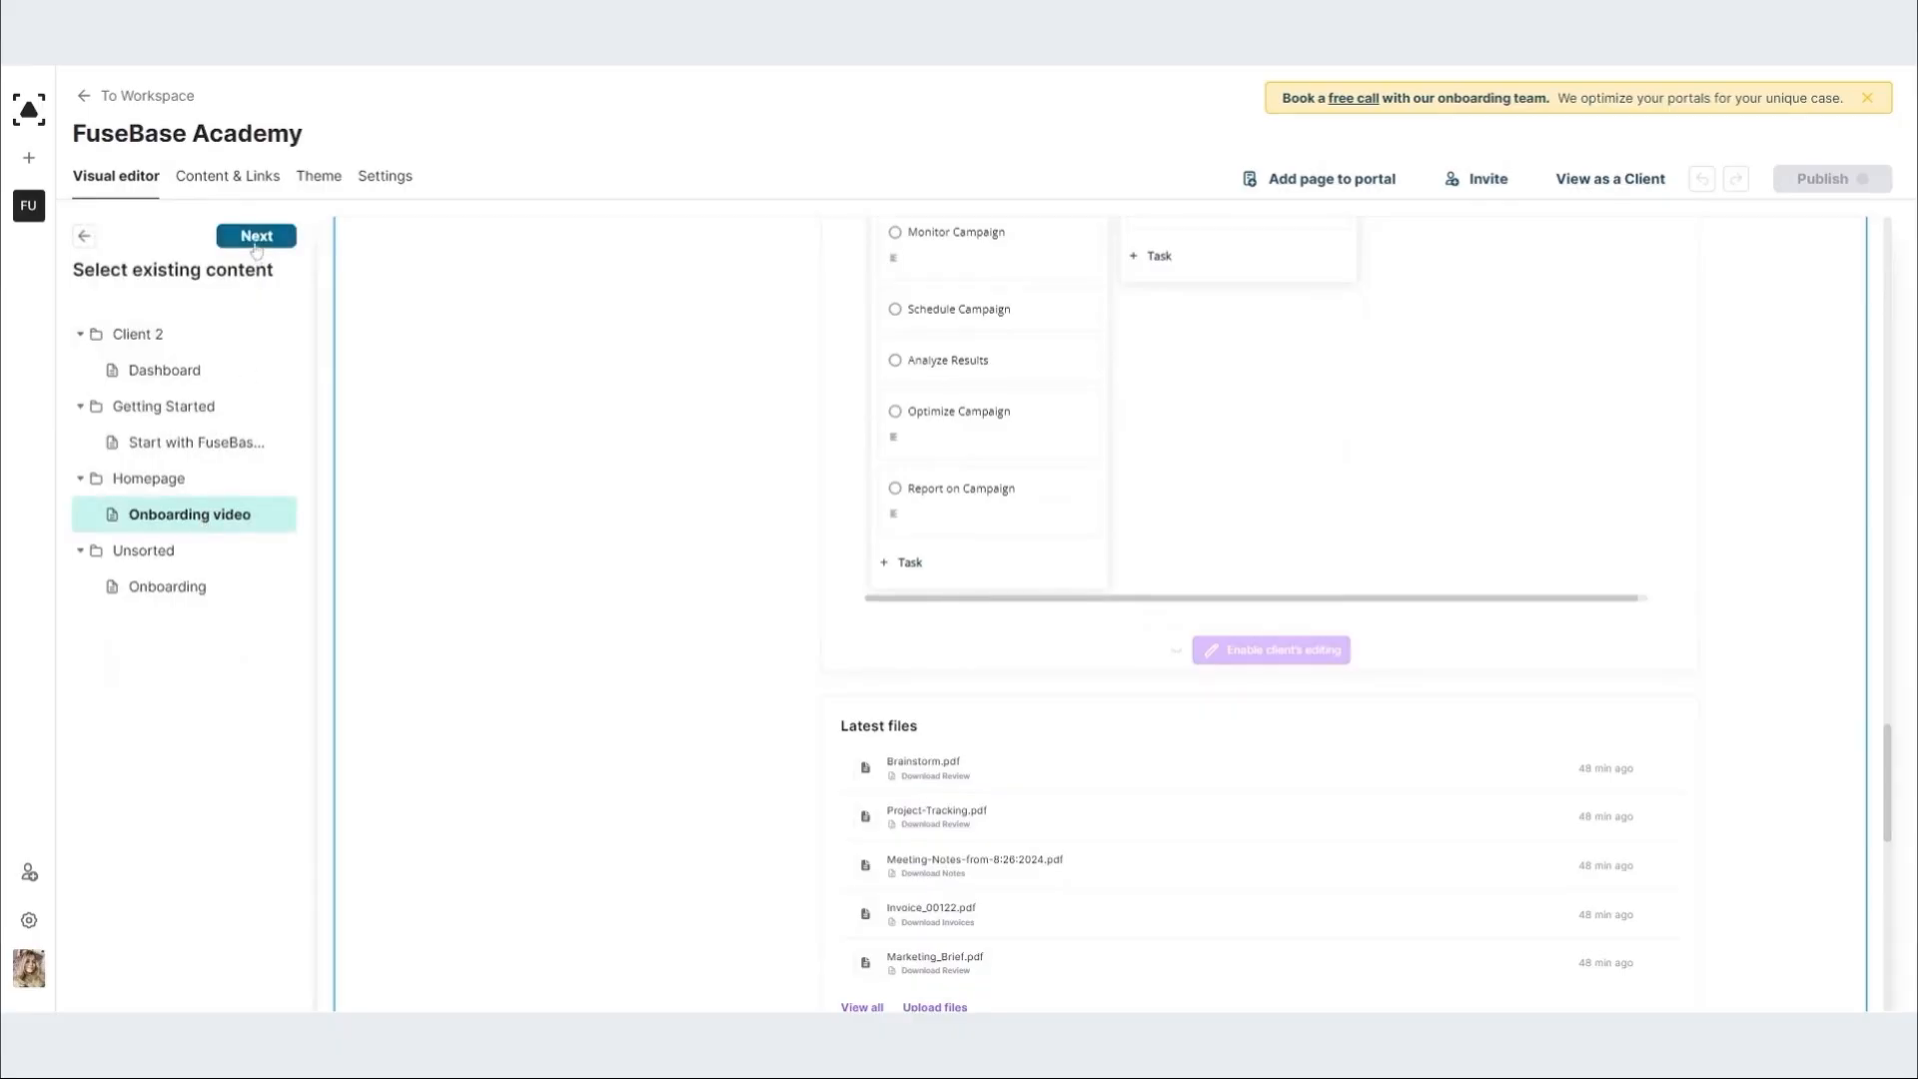
{"action": "left_click", "coordinate": [256, 236]}
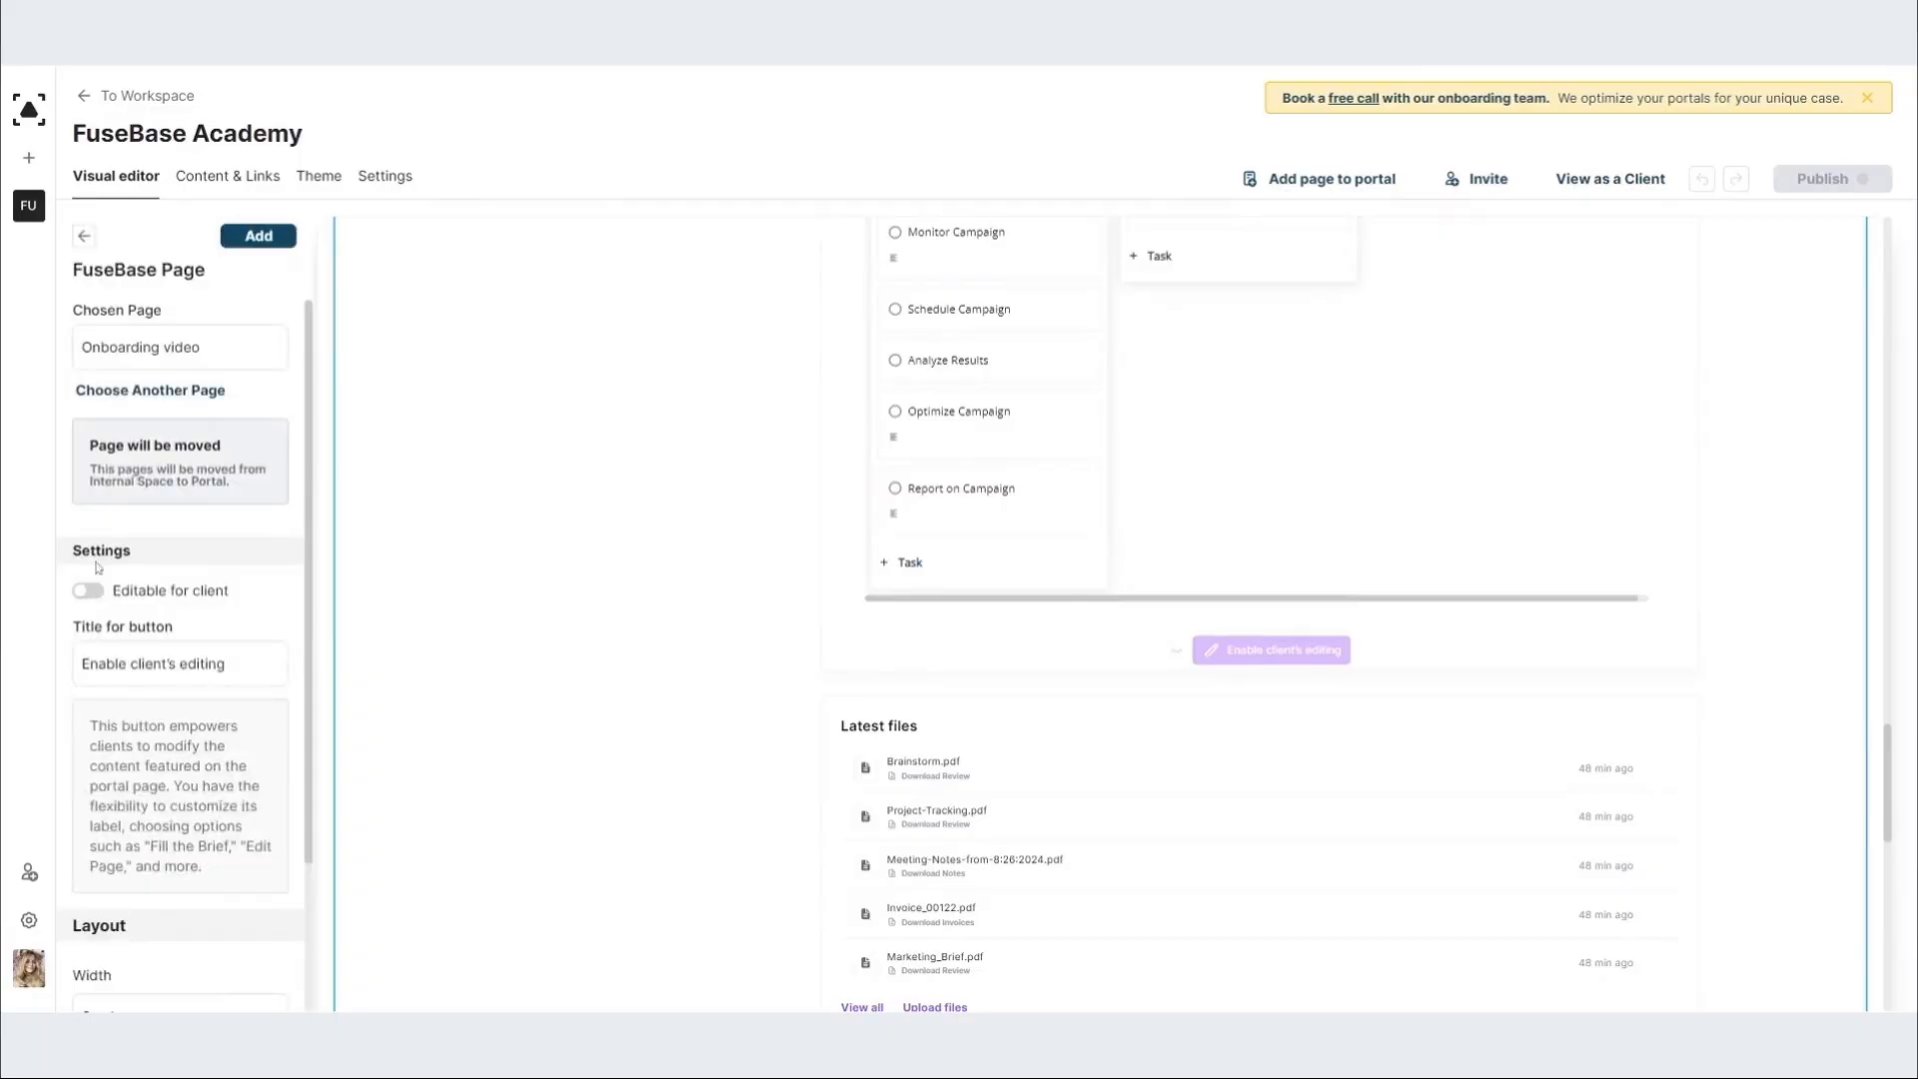
{"action": "left_click", "coordinate": [250, 235]}
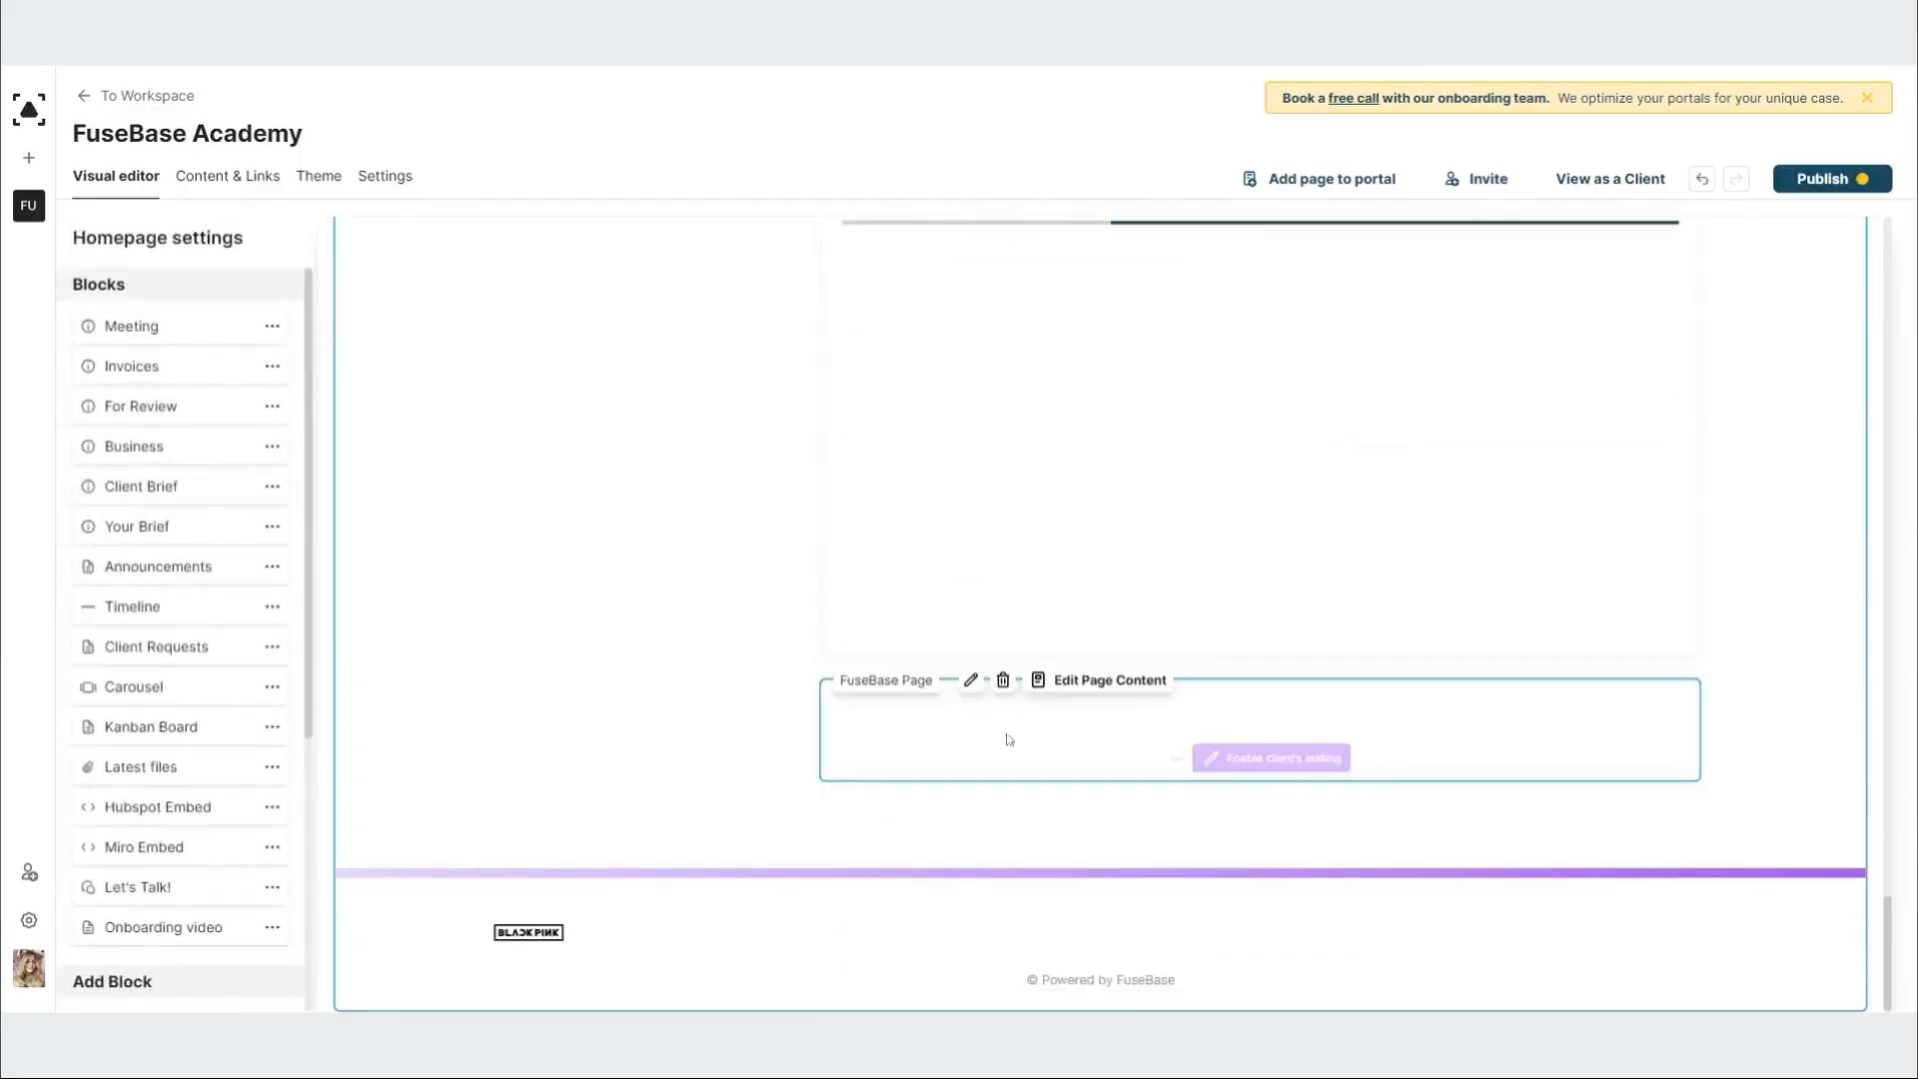
{"action": "scroll", "coordinate": [677, 721], "scroll_direction": "down", "scroll_amount": 5}
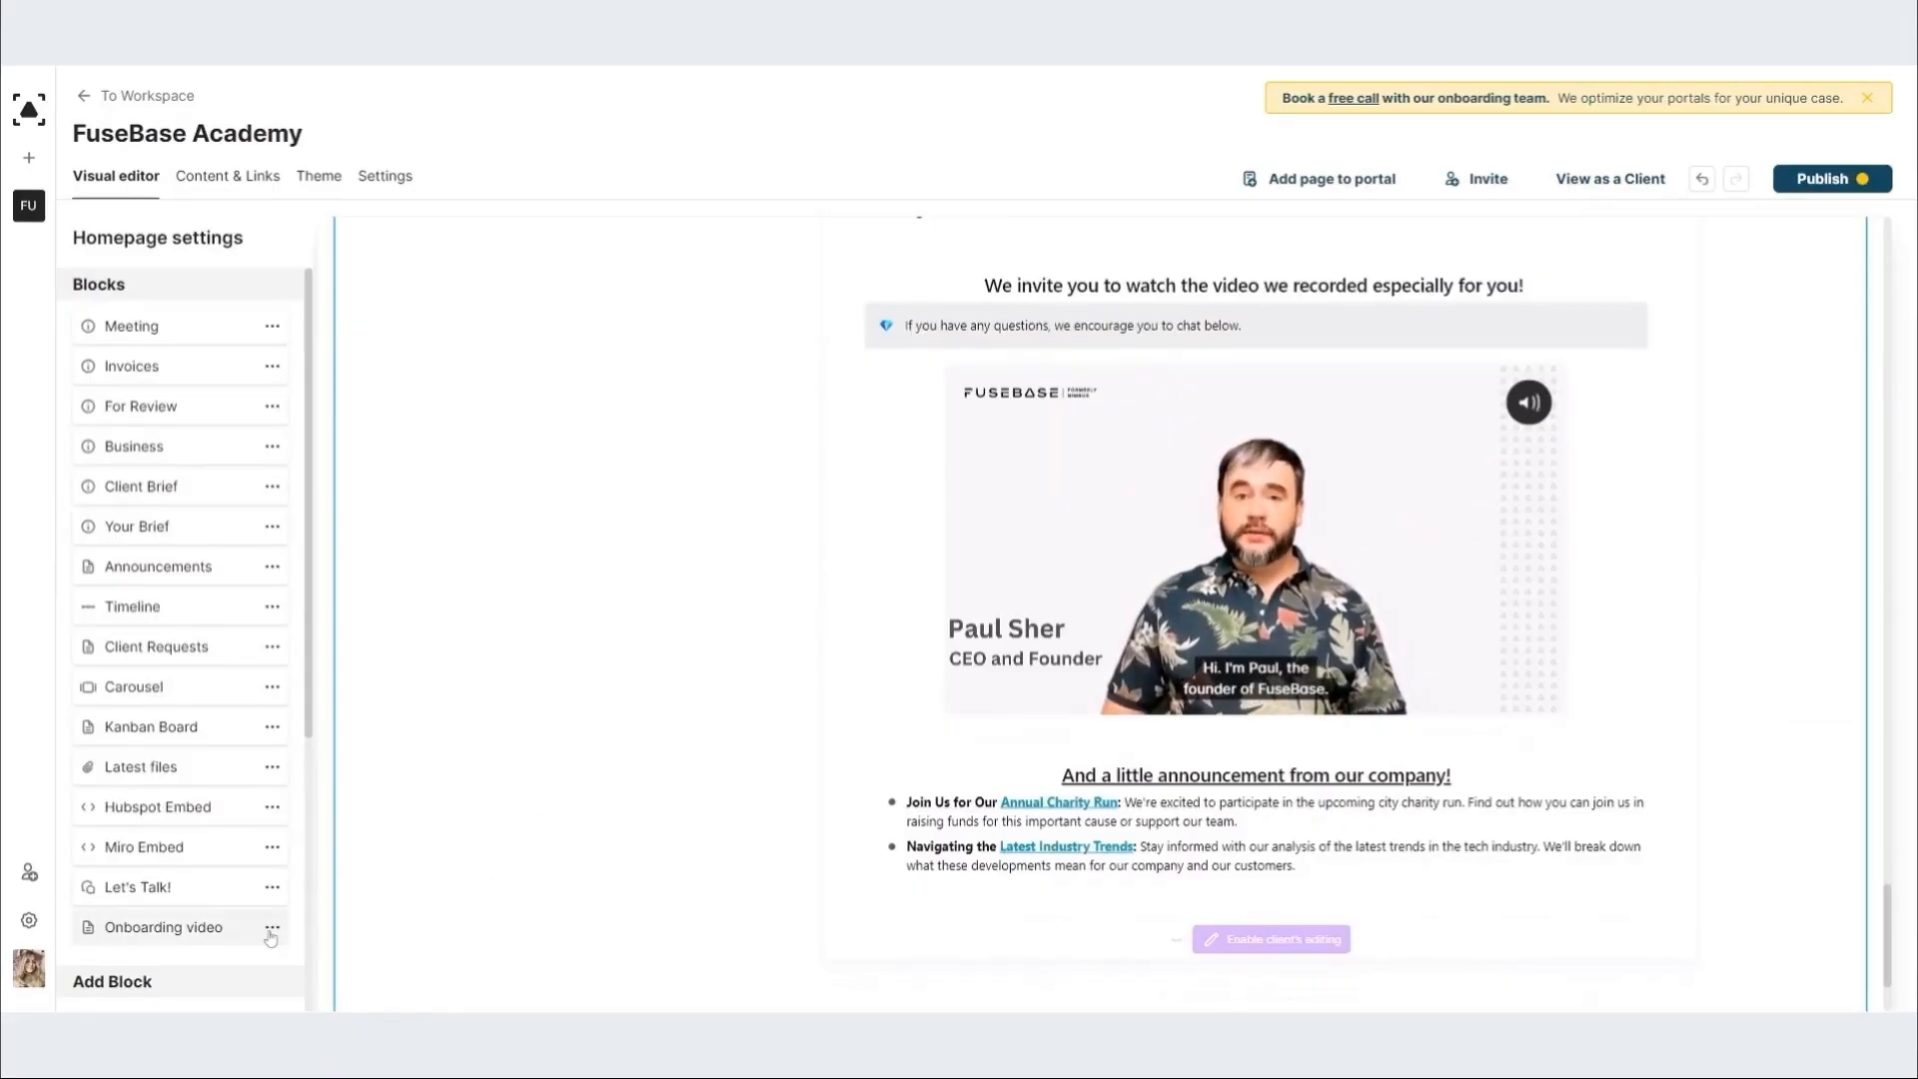
{"action": "left_click_drag", "start_coordinate": [265, 926], "coordinate": [228, 328]}
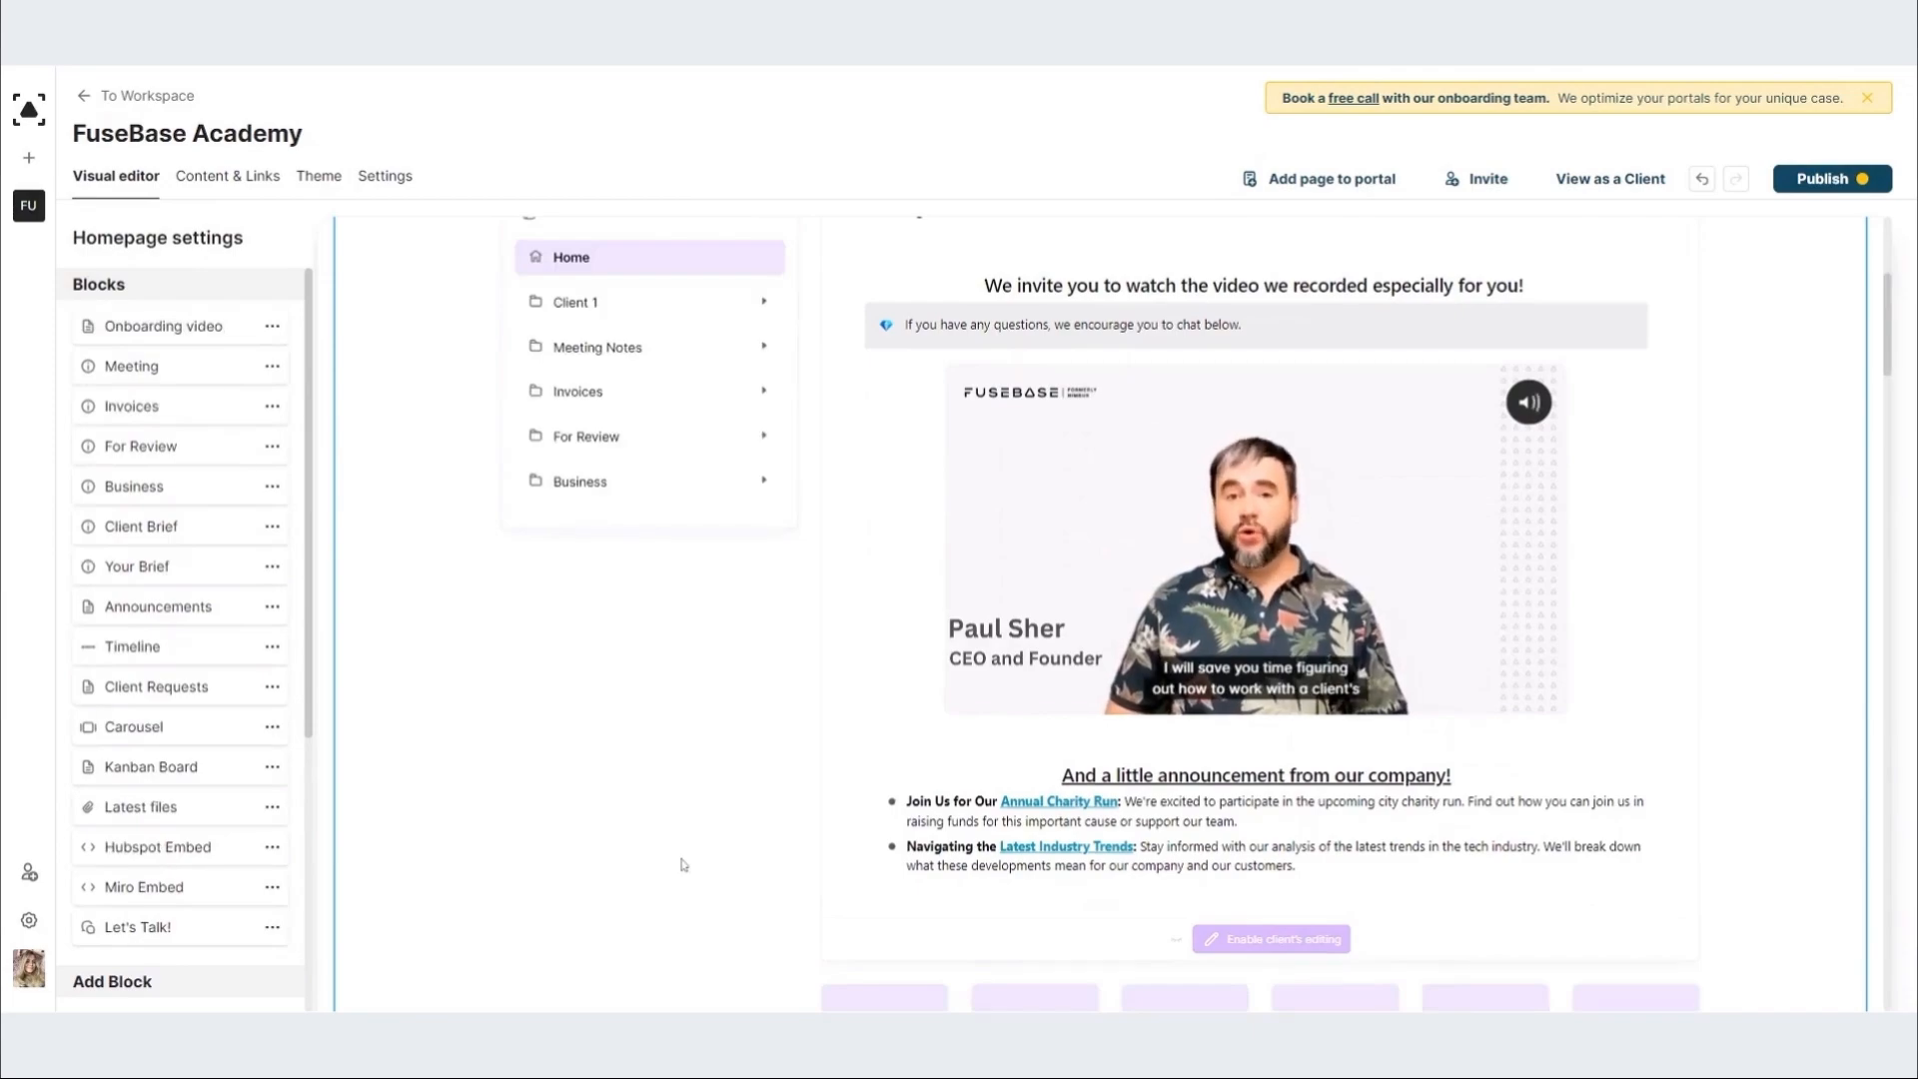
Step: Add the existing Onboarding page from the Unsorted folder as a homepage block and place it directly below Onboarding video
{"action": "scroll", "coordinate": [672, 811], "scroll_direction": "up", "scroll_amount": 2}
{"action": "scroll", "coordinate": [701, 845], "scroll_direction": "down", "scroll_amount": 1}
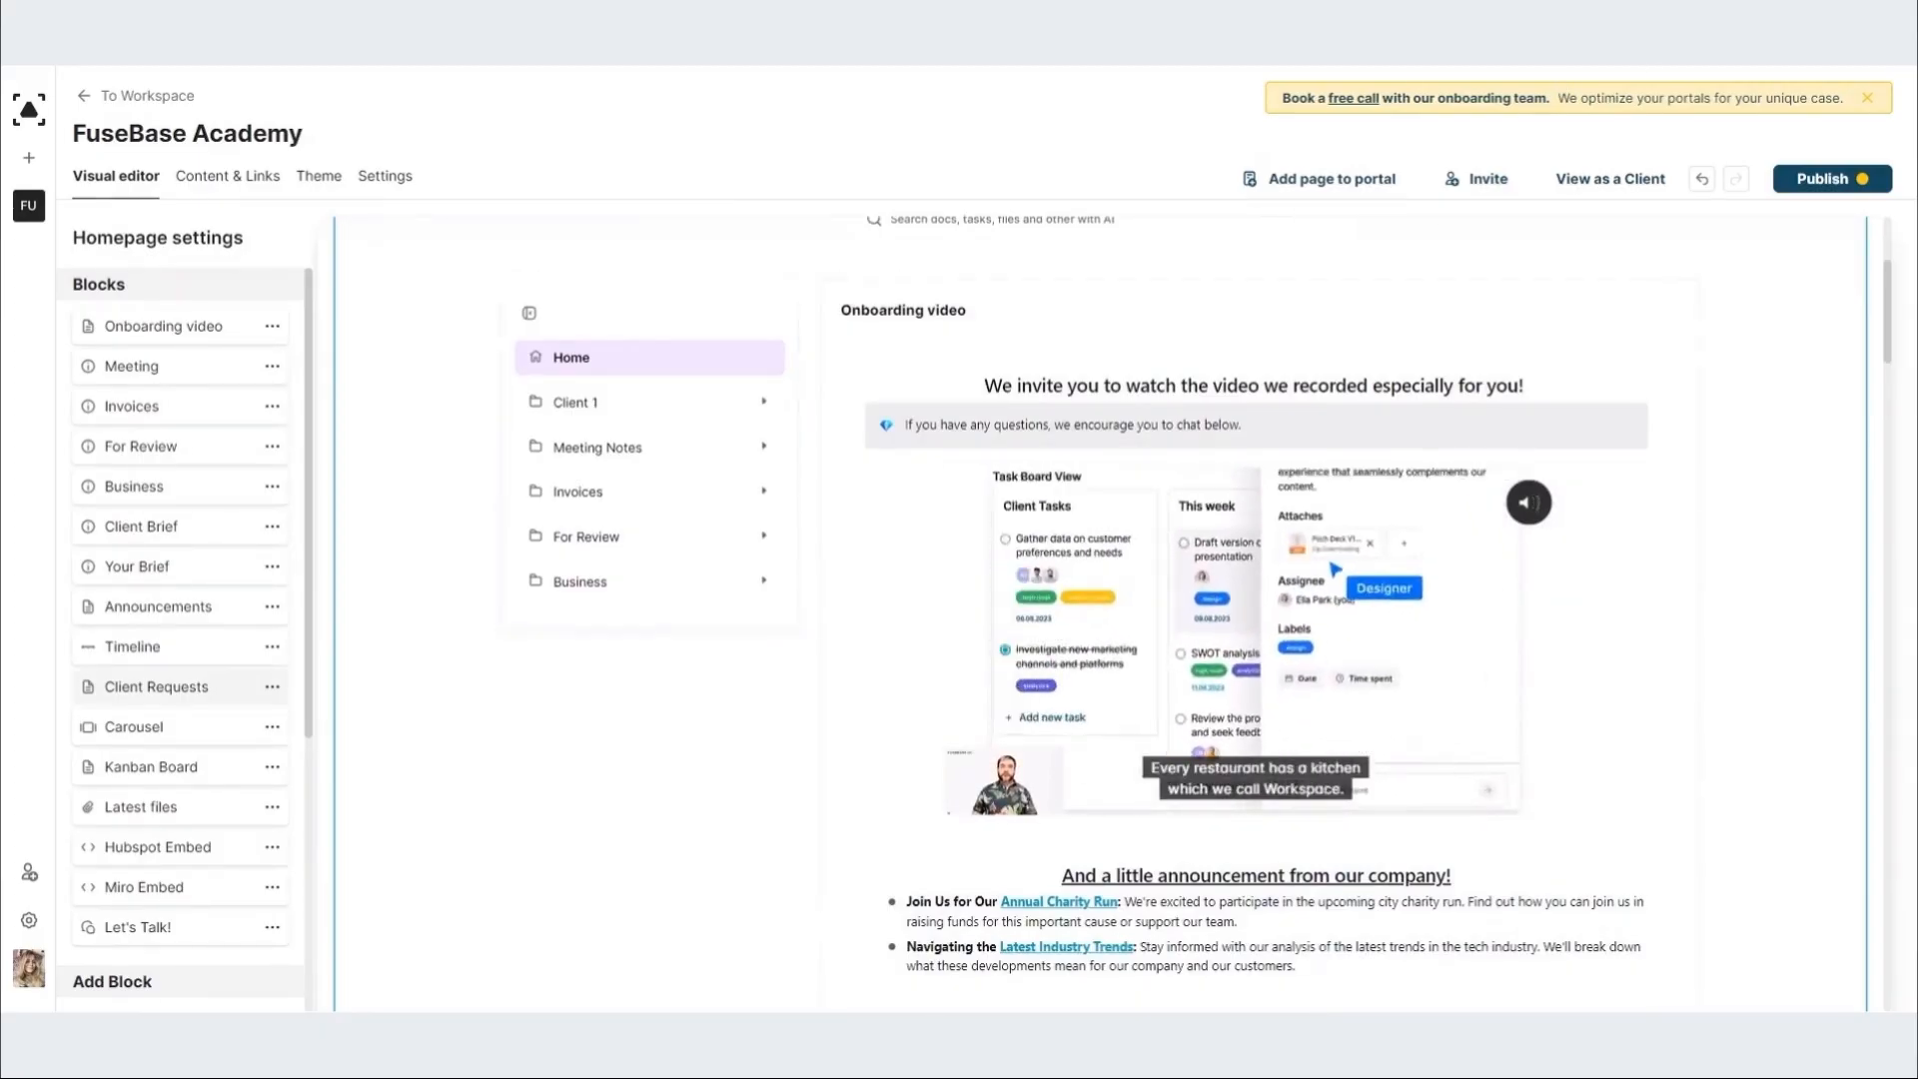
{"action": "scroll", "coordinate": [287, 685], "scroll_direction": "down", "scroll_amount": 3}
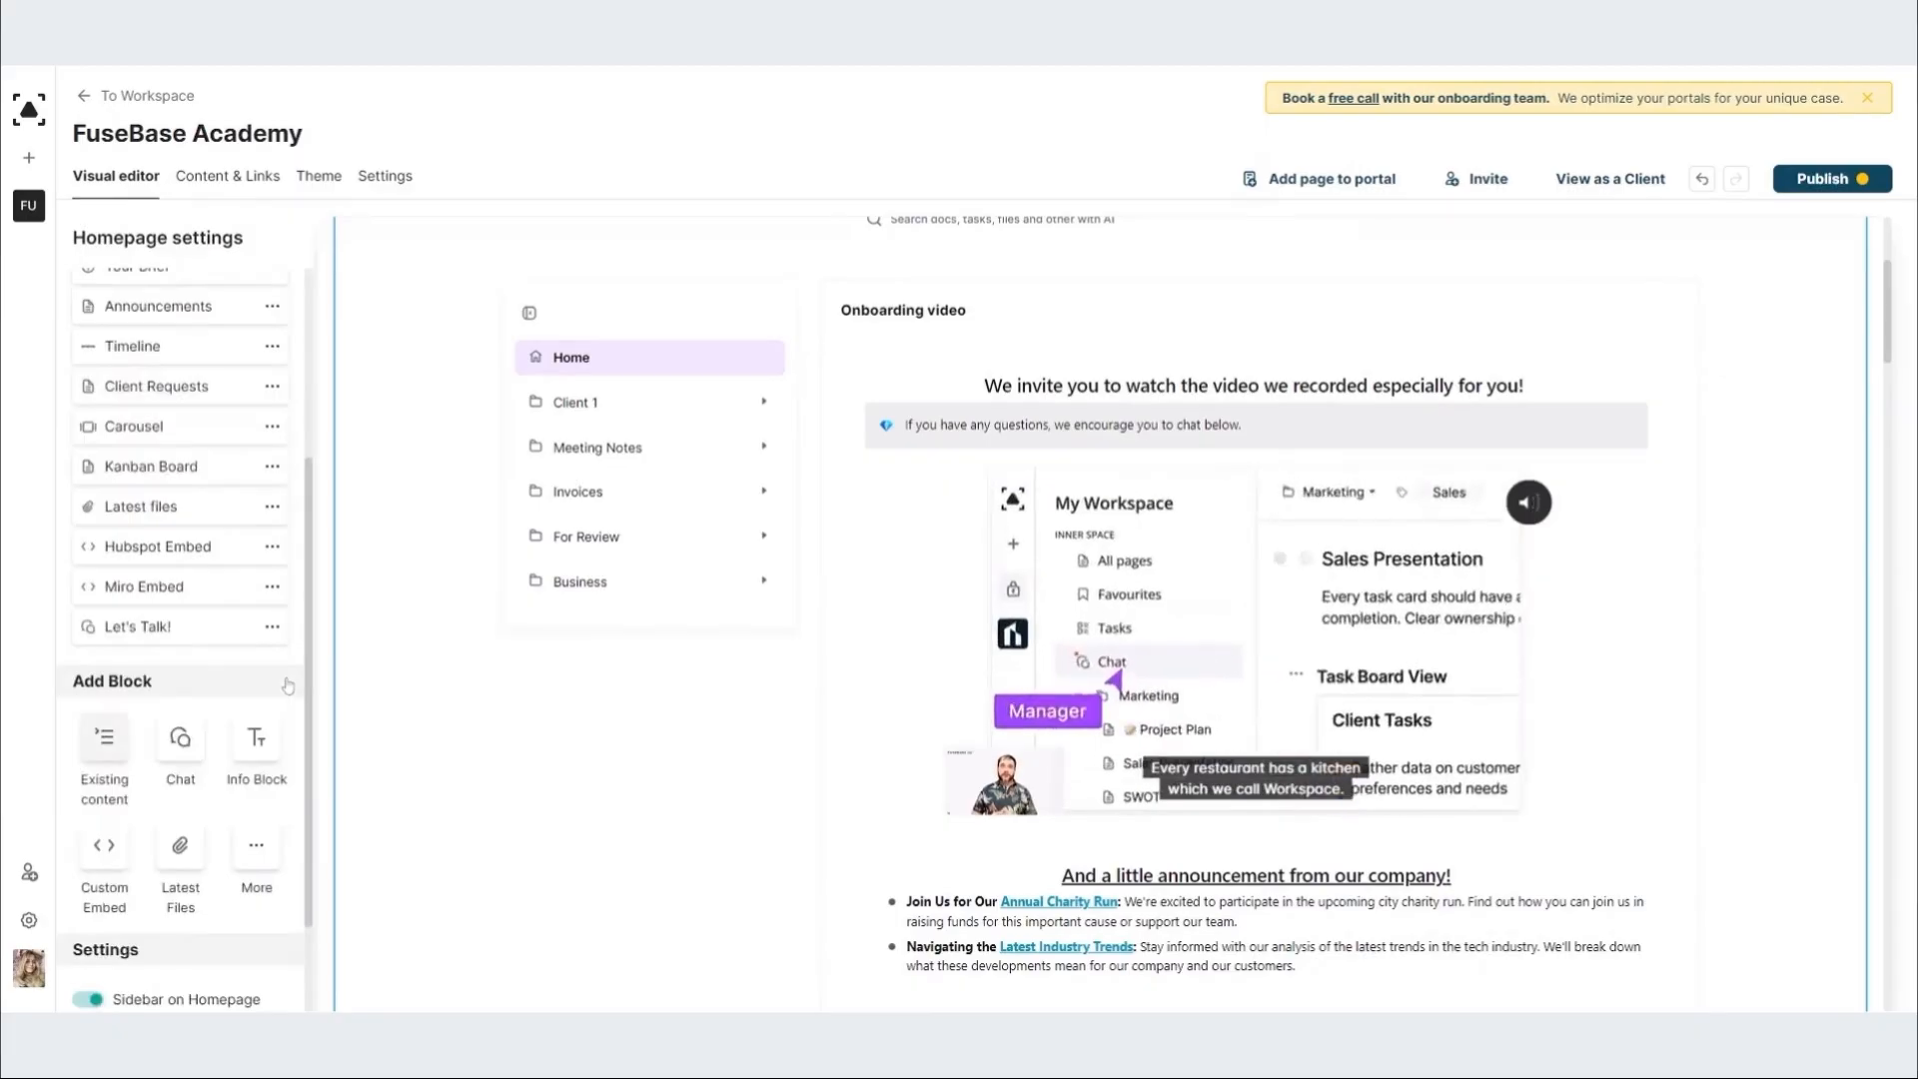
{"action": "left_click", "coordinate": [104, 740]}
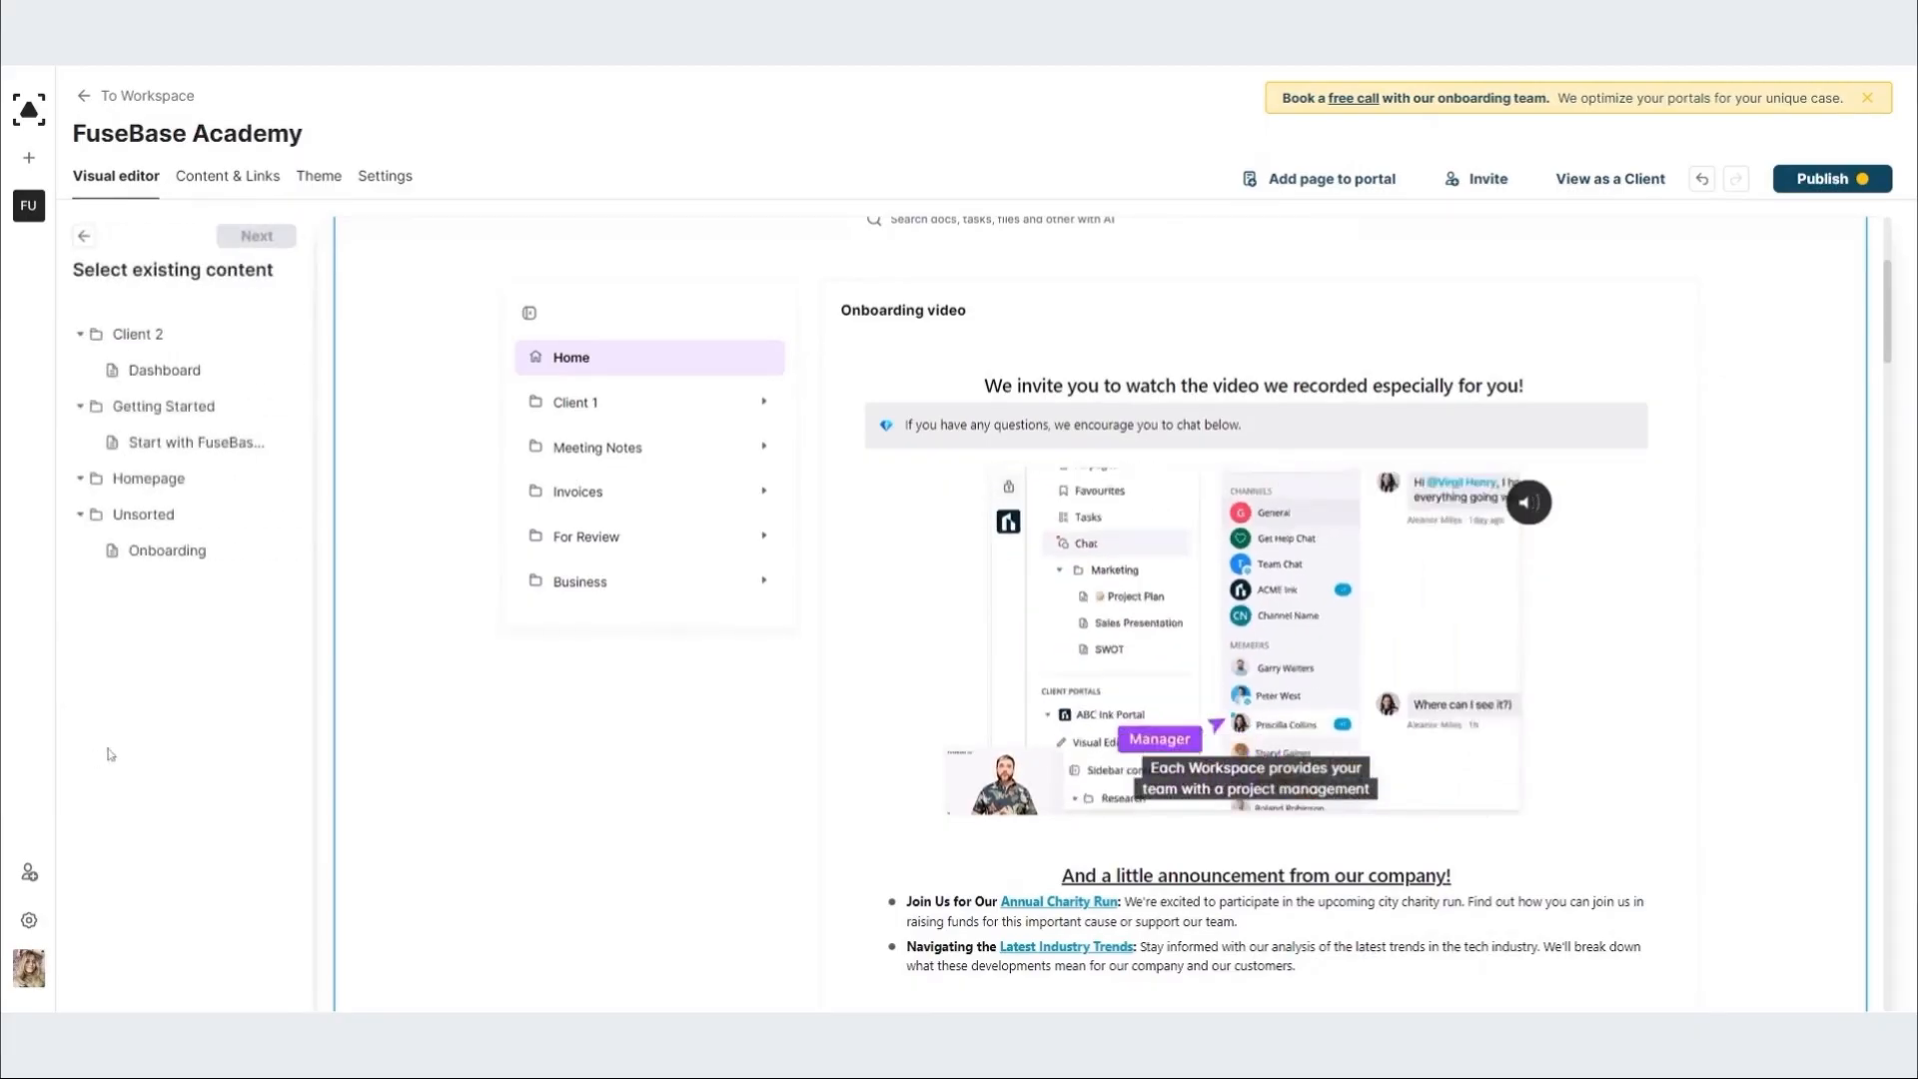
{"action": "left_click", "coordinate": [171, 554]}
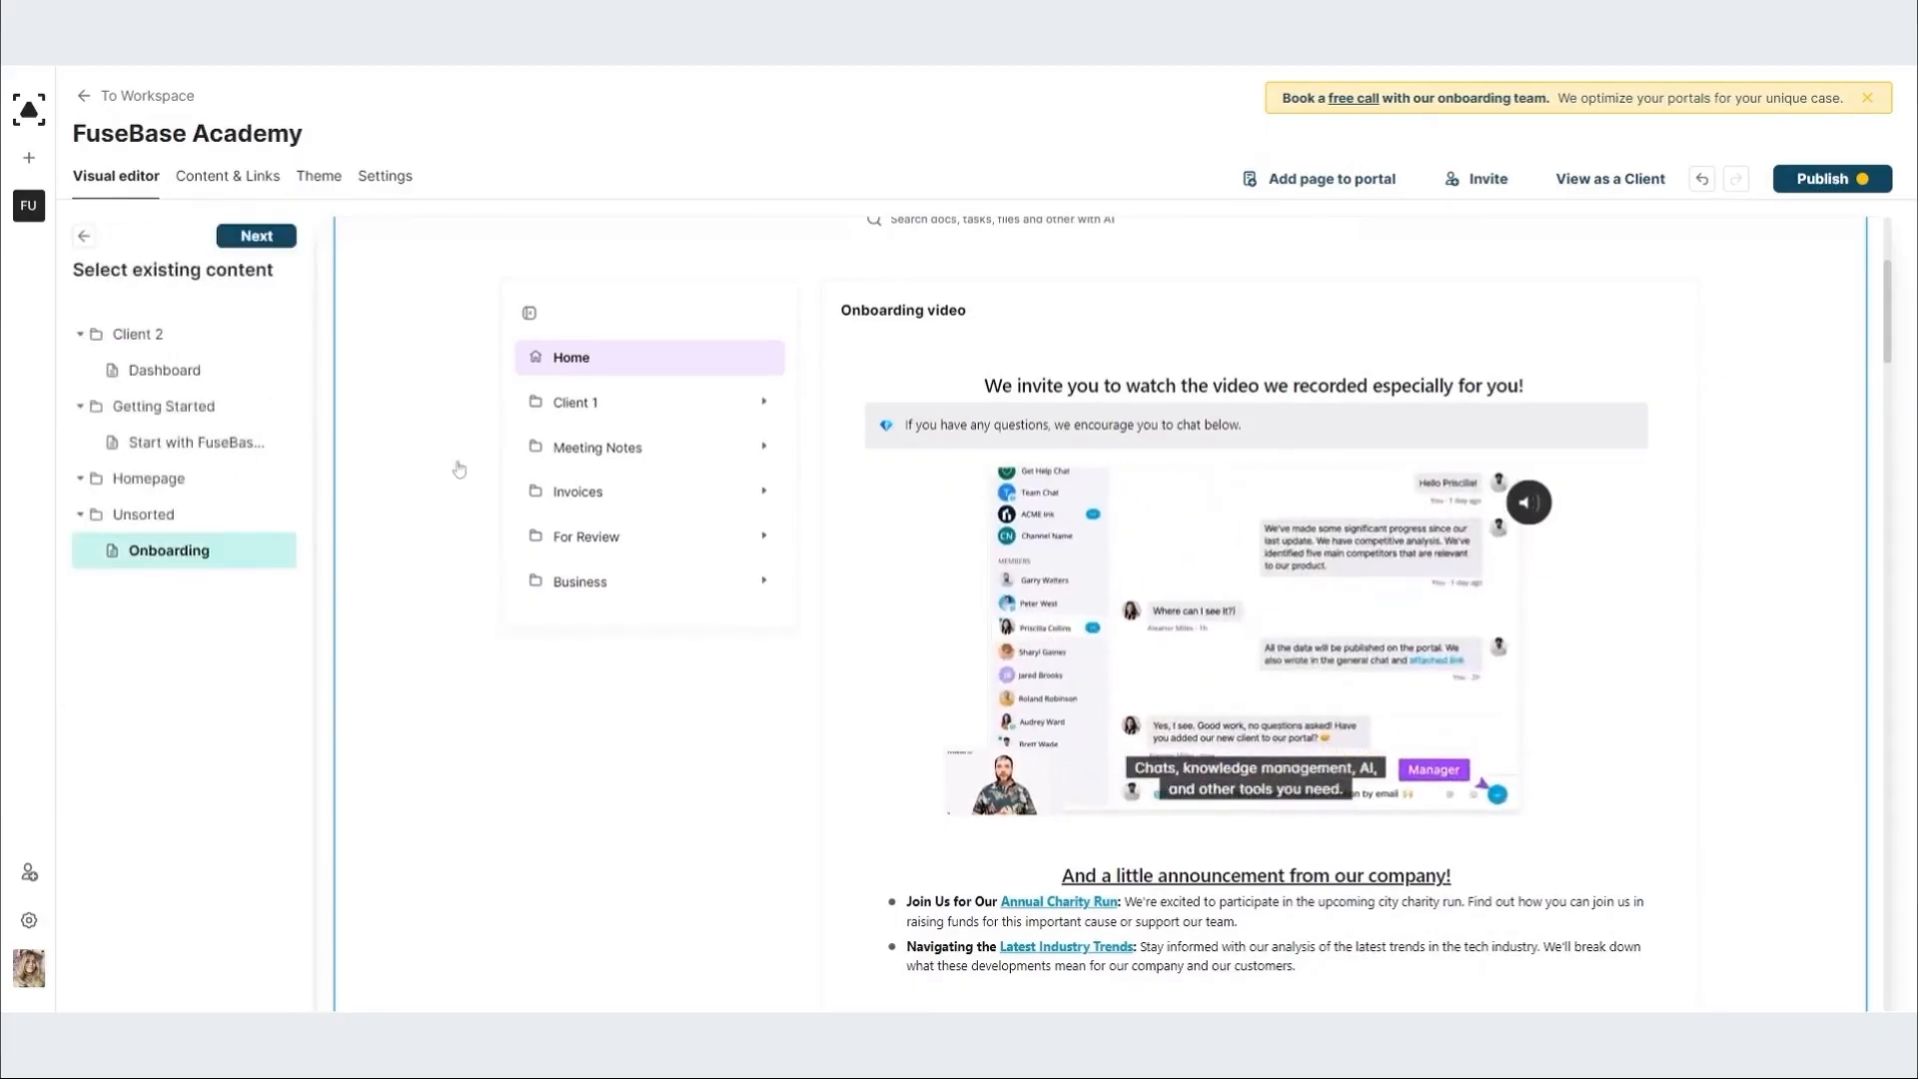
{"action": "left_click", "coordinate": [250, 238]}
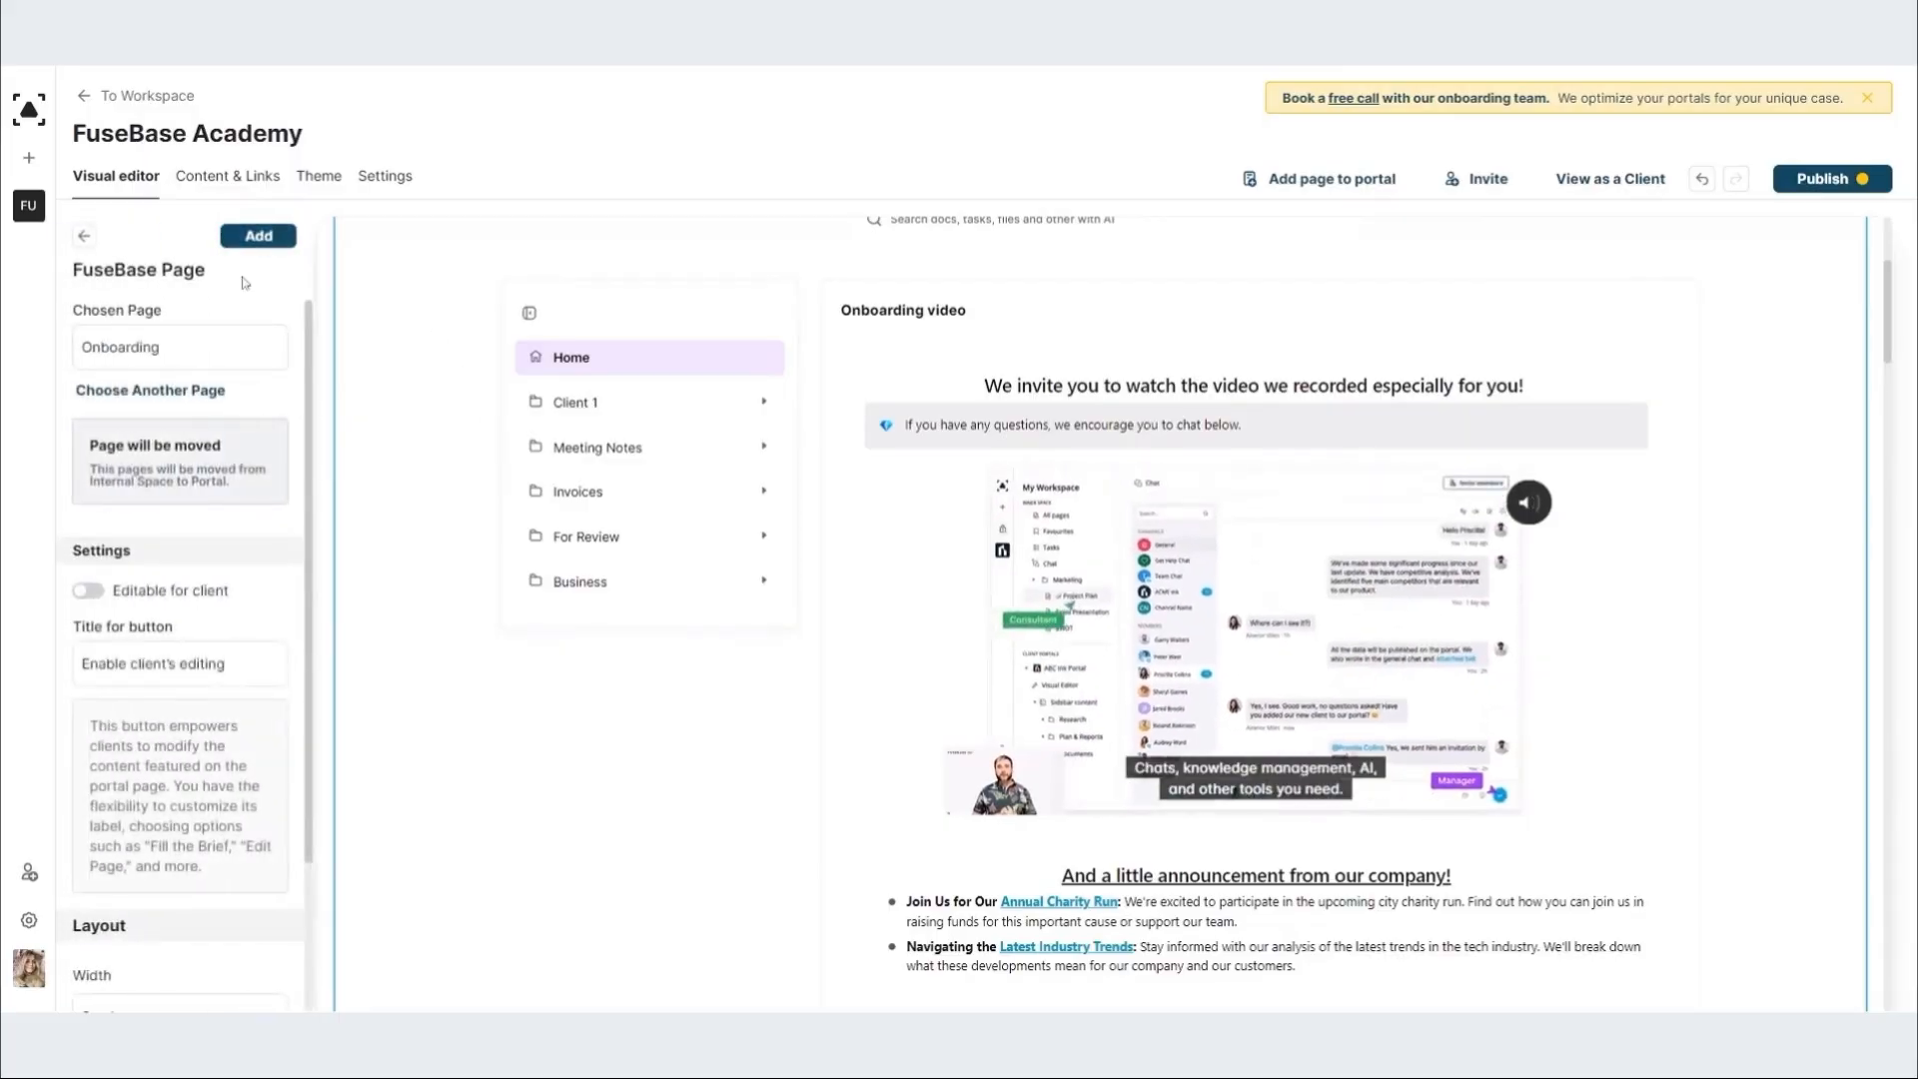
{"action": "left_click", "coordinate": [247, 242]}
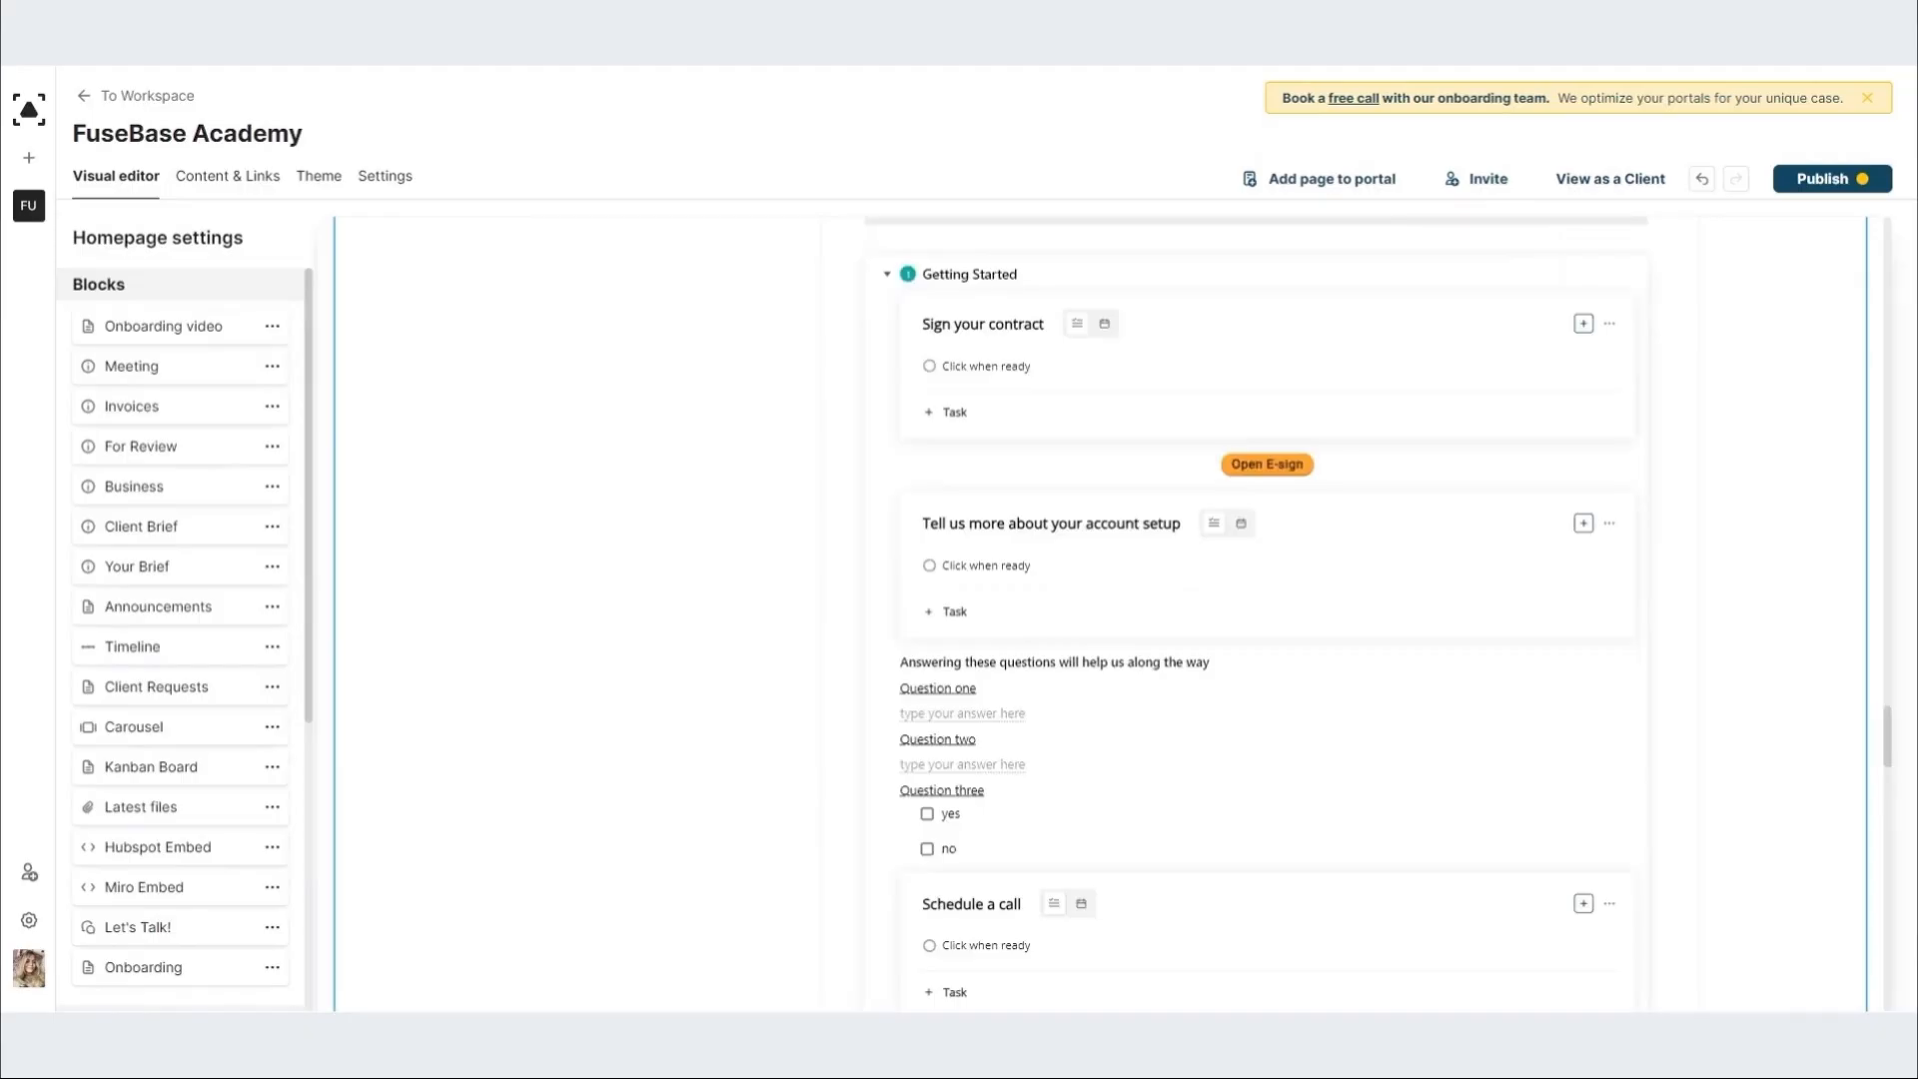
{"action": "scroll", "coordinate": [694, 428], "scroll_direction": "down", "scroll_amount": 1}
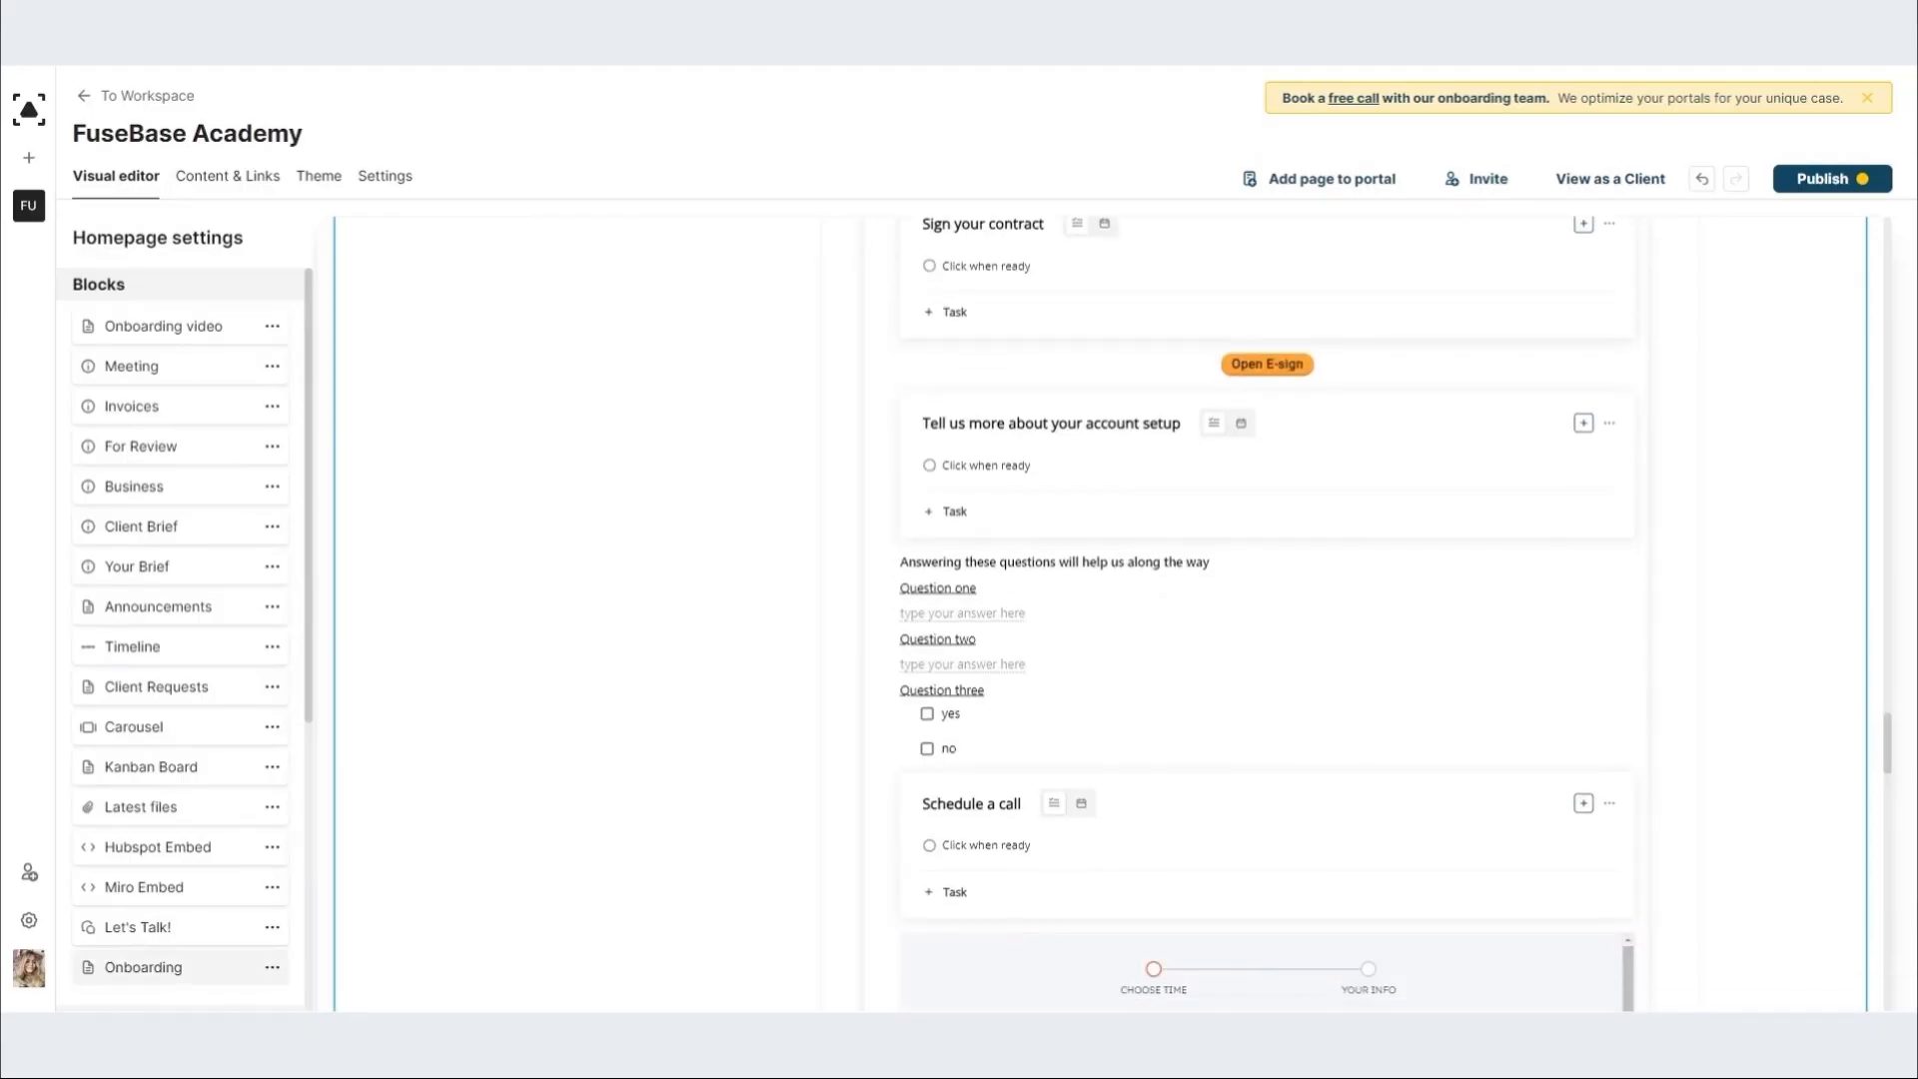
{"action": "left_click_drag", "start_coordinate": [277, 985], "coordinate": [276, 386]}
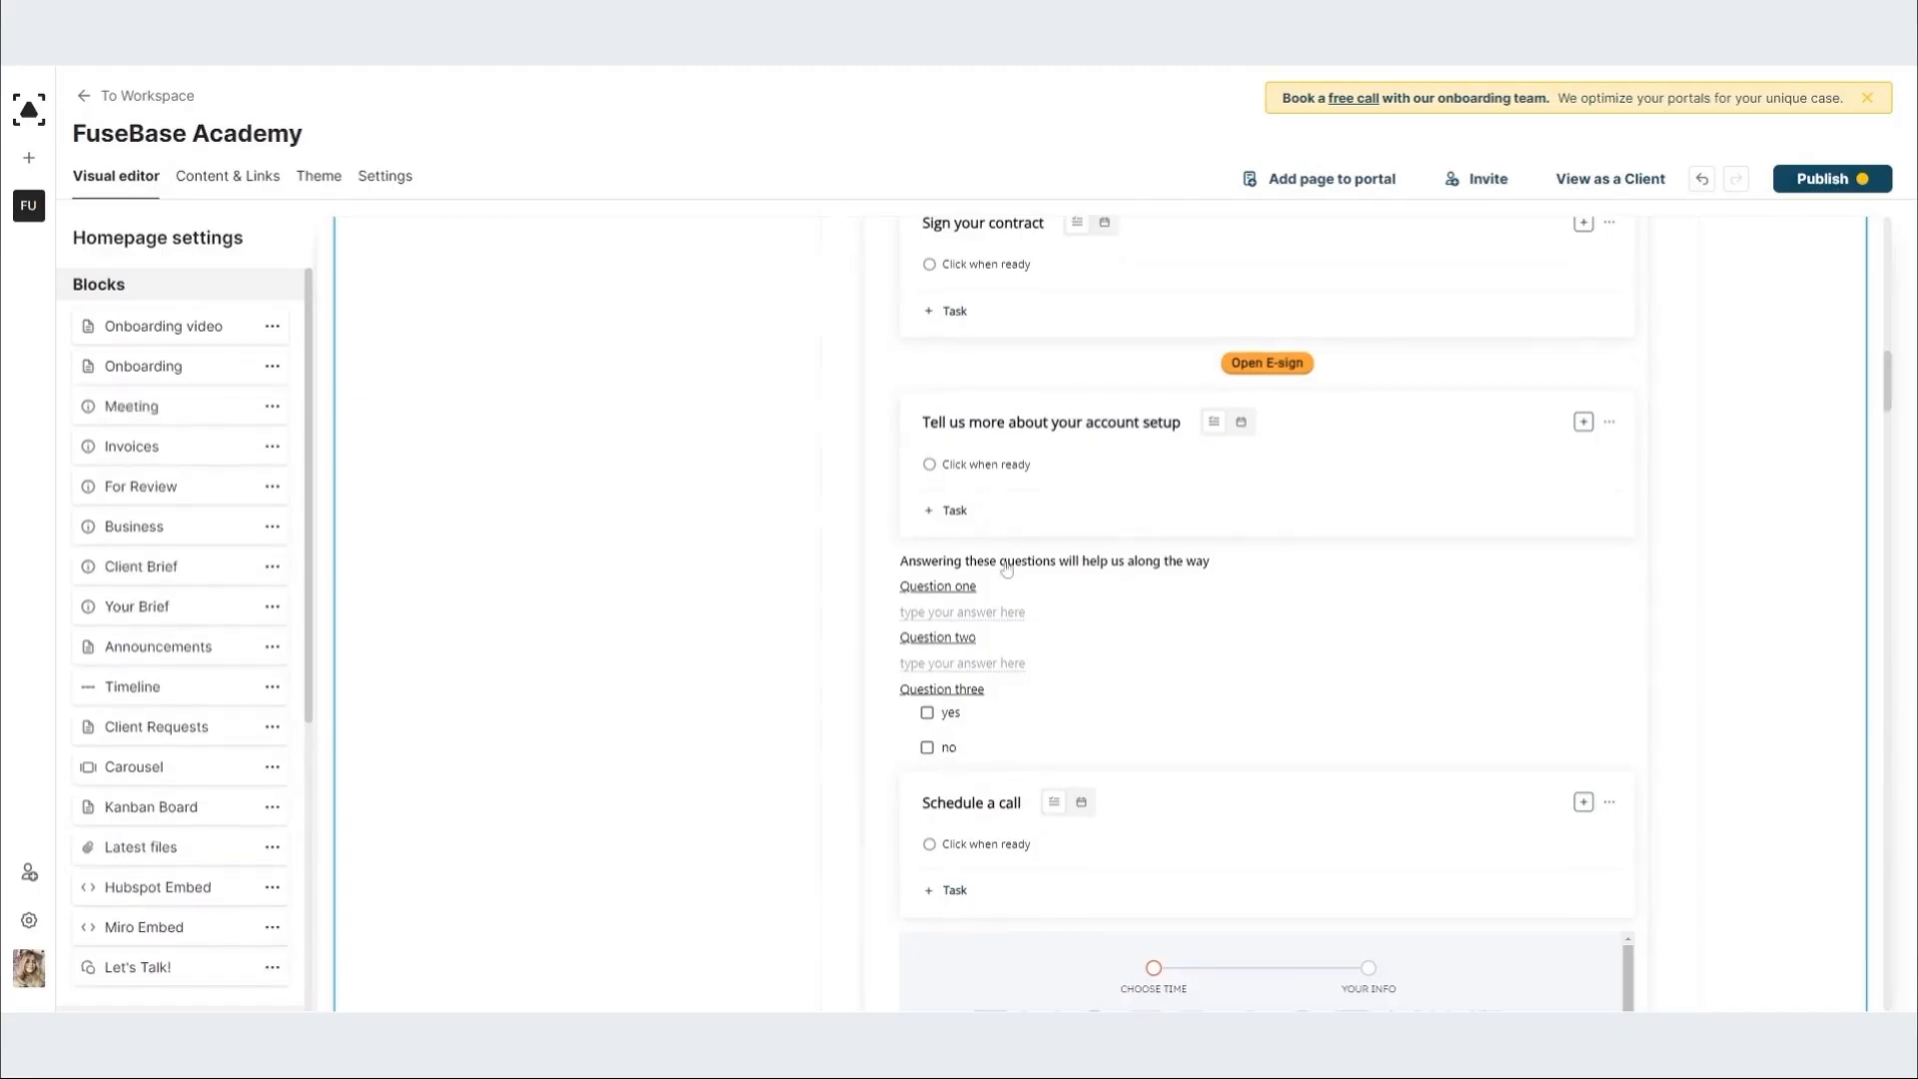
Step: Delete the Carousel block from the portal homepage
{"action": "scroll", "coordinate": [735, 636], "scroll_direction": "up", "scroll_amount": 14}
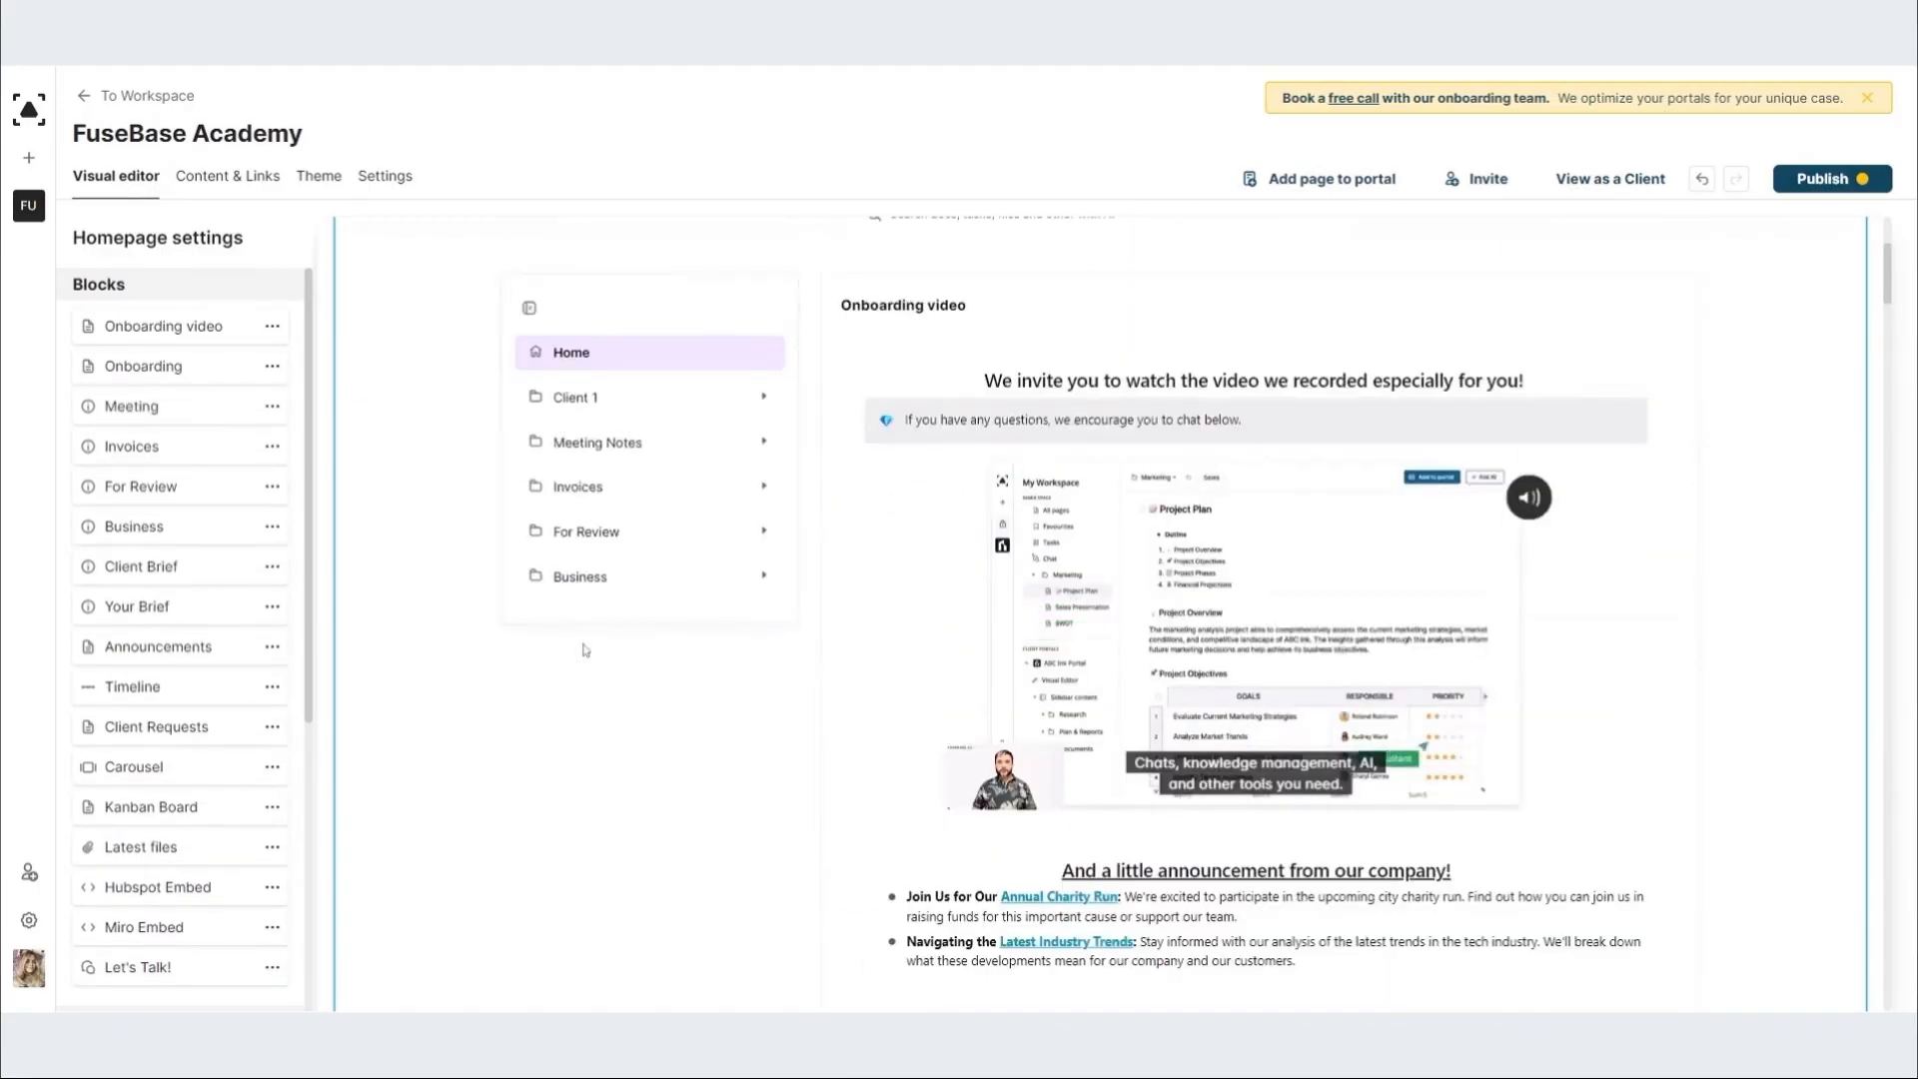
{"action": "scroll", "coordinate": [535, 647], "scroll_direction": "down", "scroll_amount": 5}
{"action": "scroll", "coordinate": [507, 631], "scroll_direction": "down", "scroll_amount": 11}
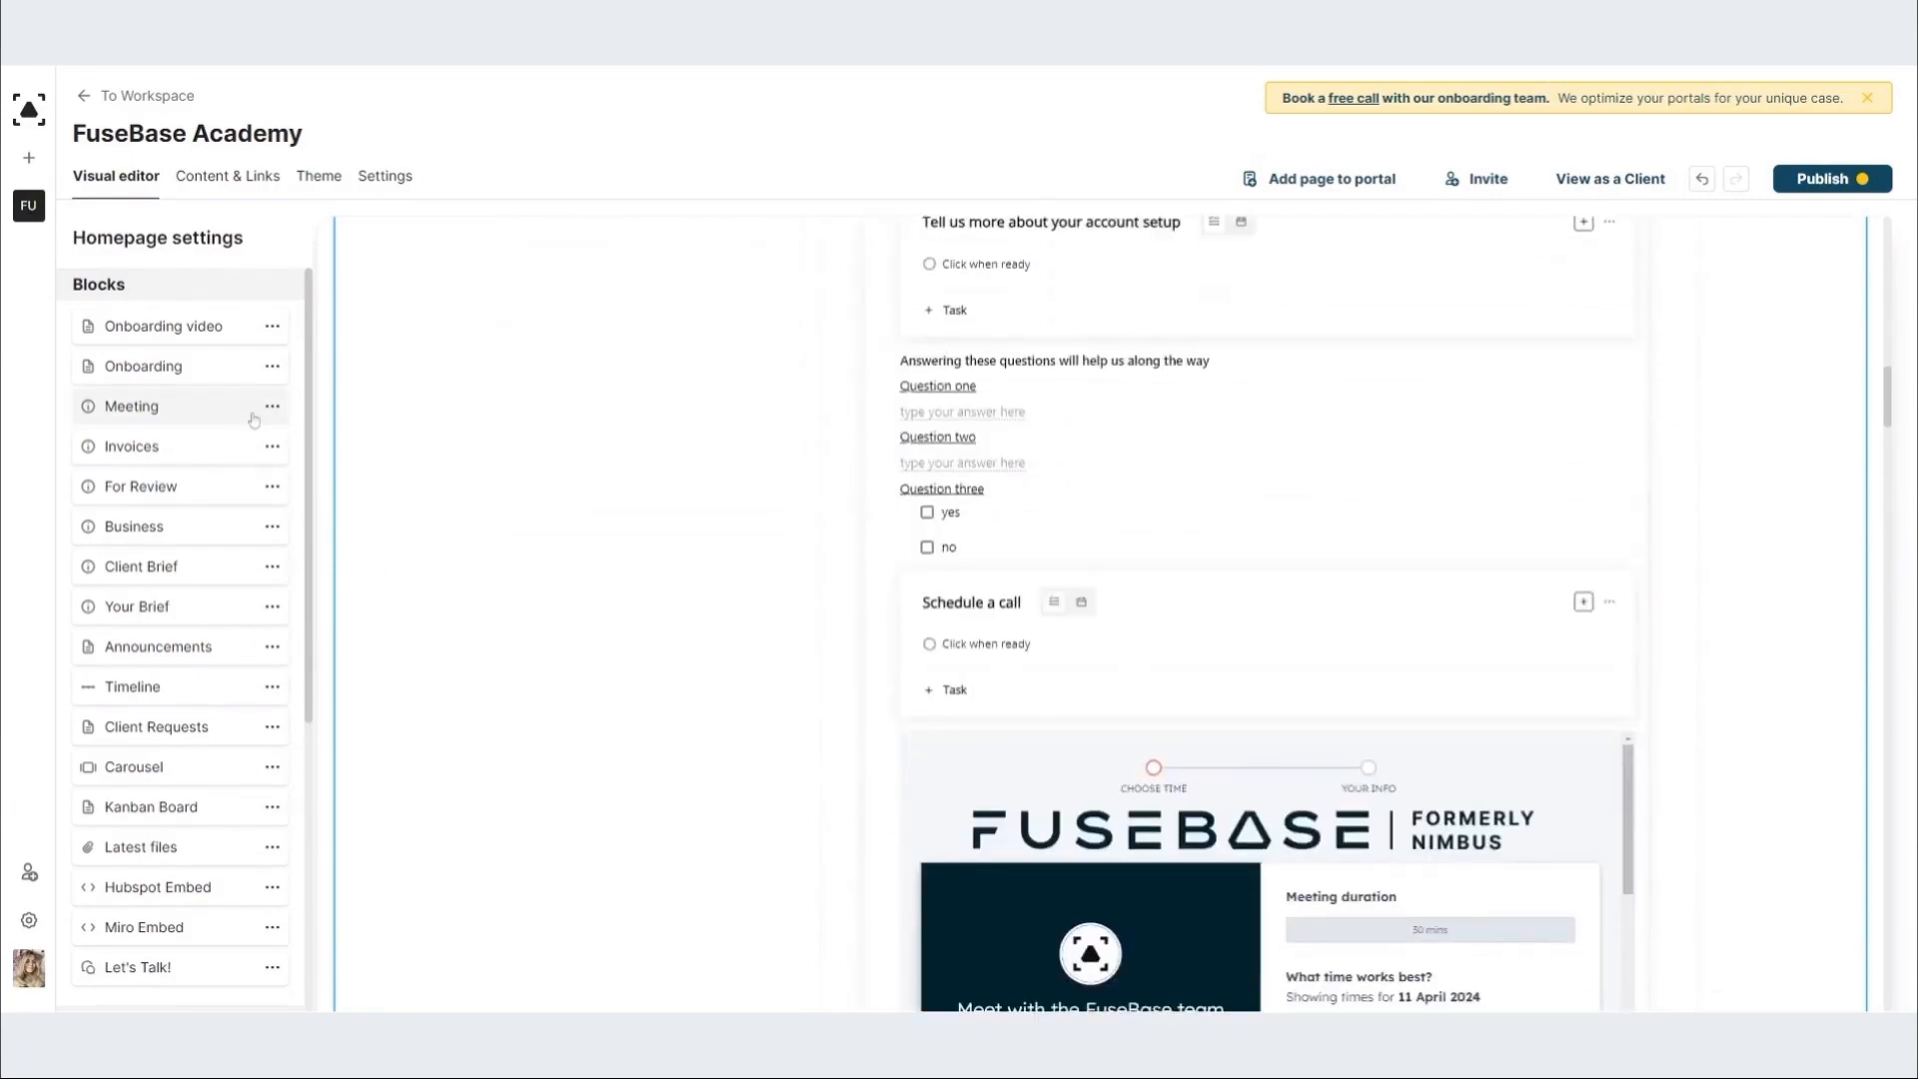
{"action": "left_click", "coordinate": [272, 767]}
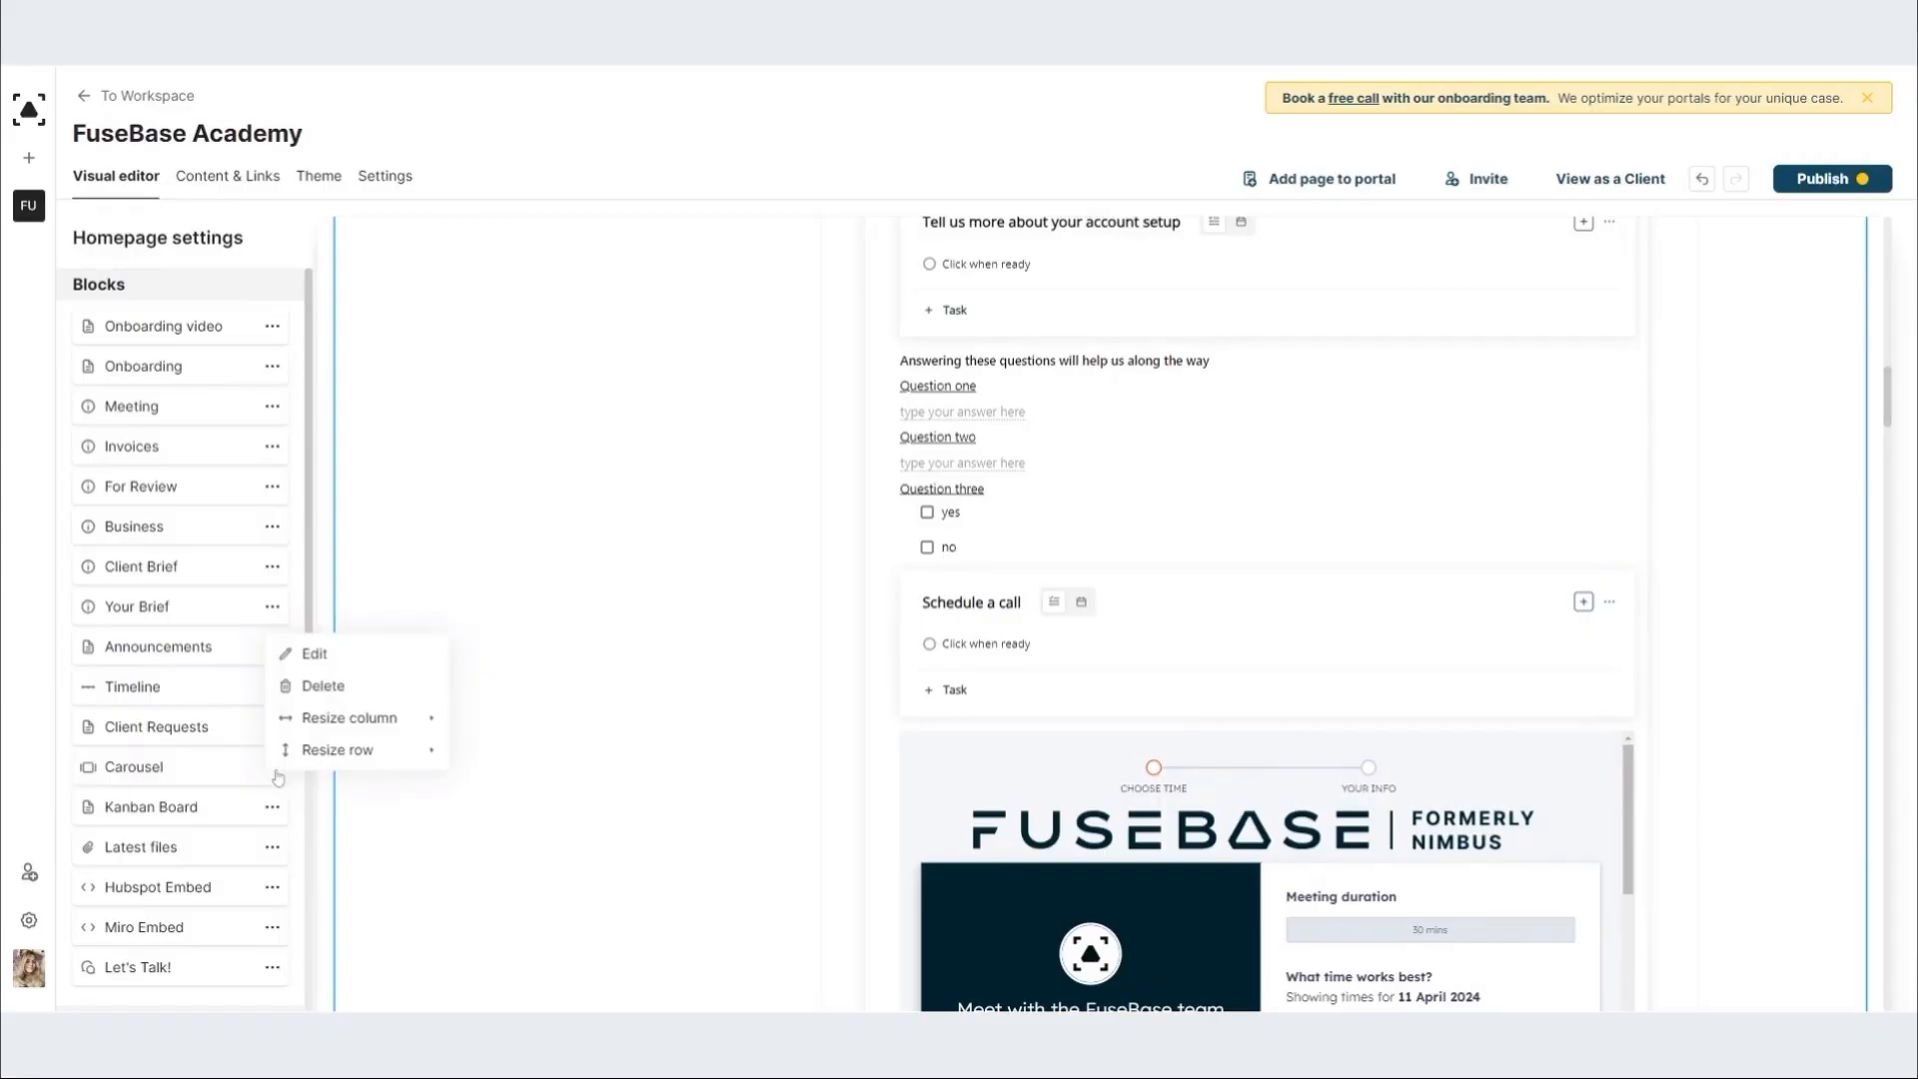
{"action": "left_click", "coordinate": [323, 686]}
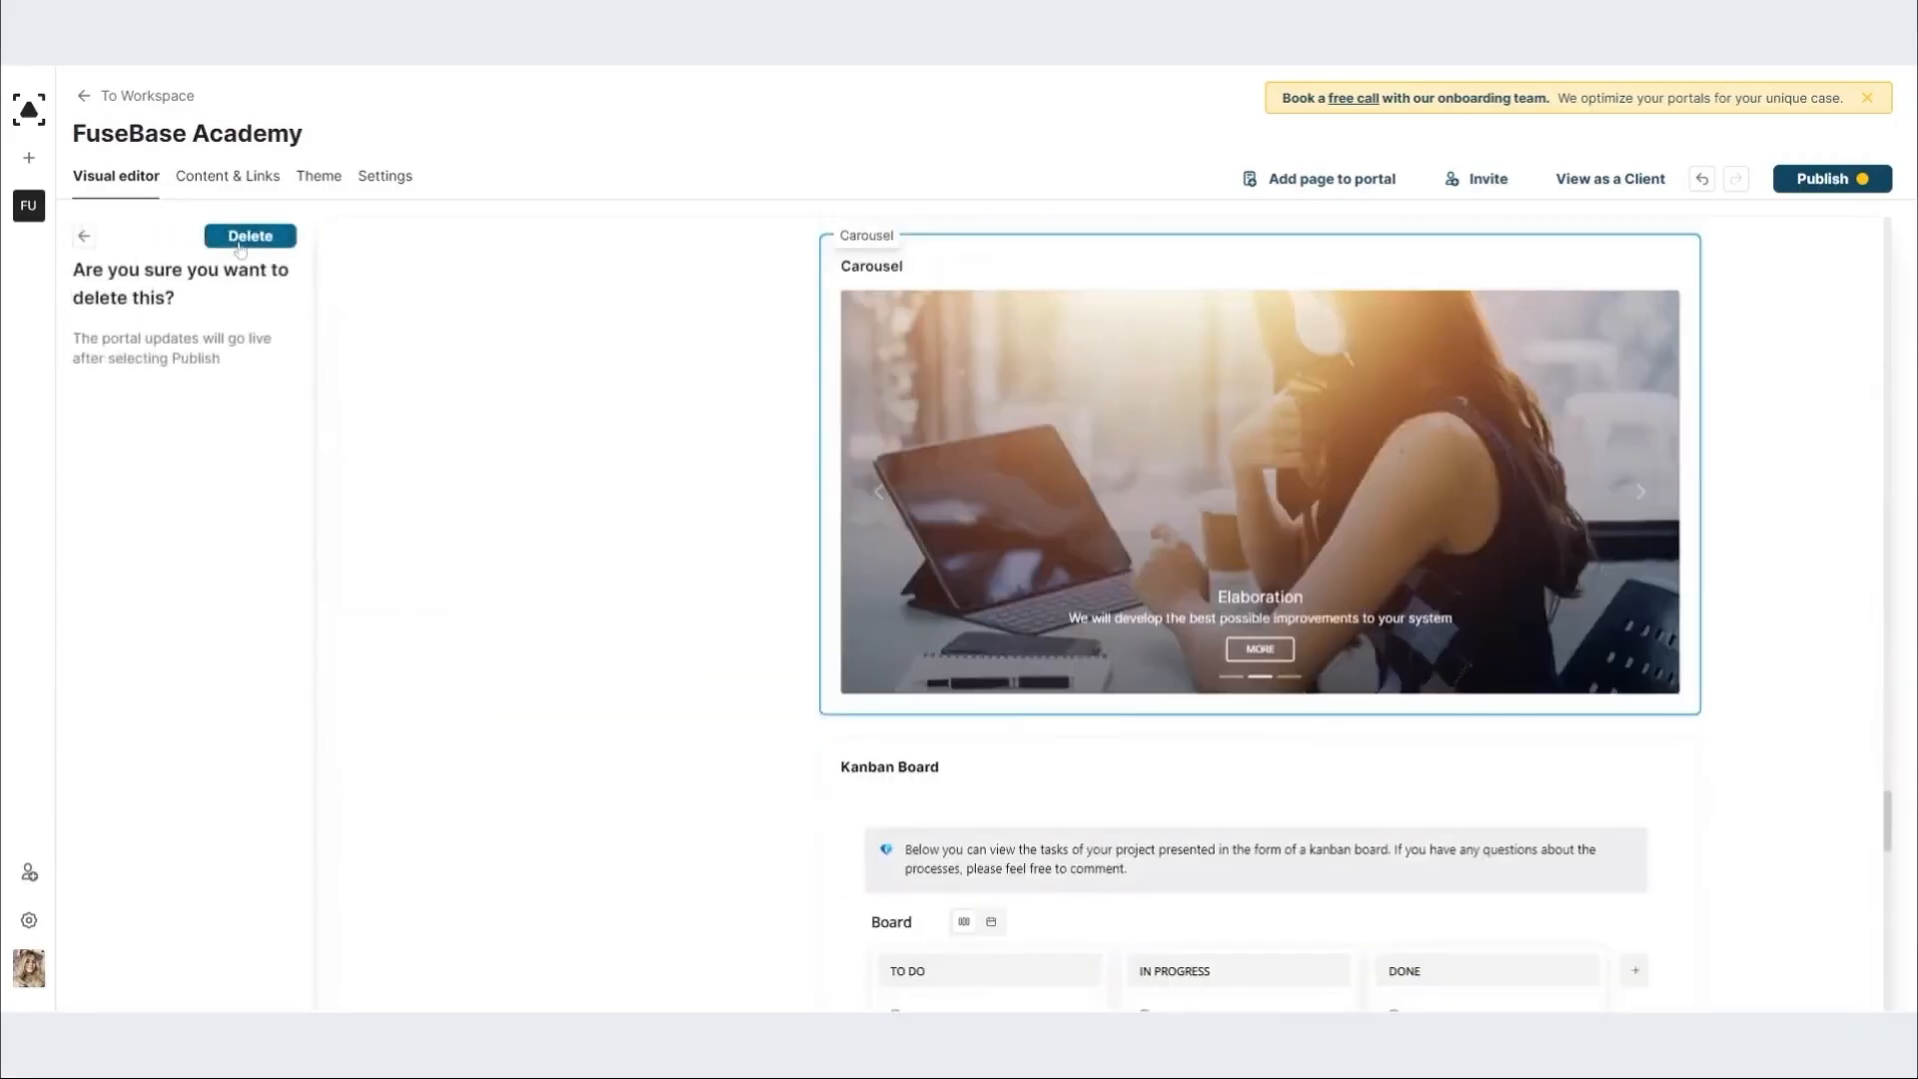
{"action": "left_click", "coordinate": [249, 235]}
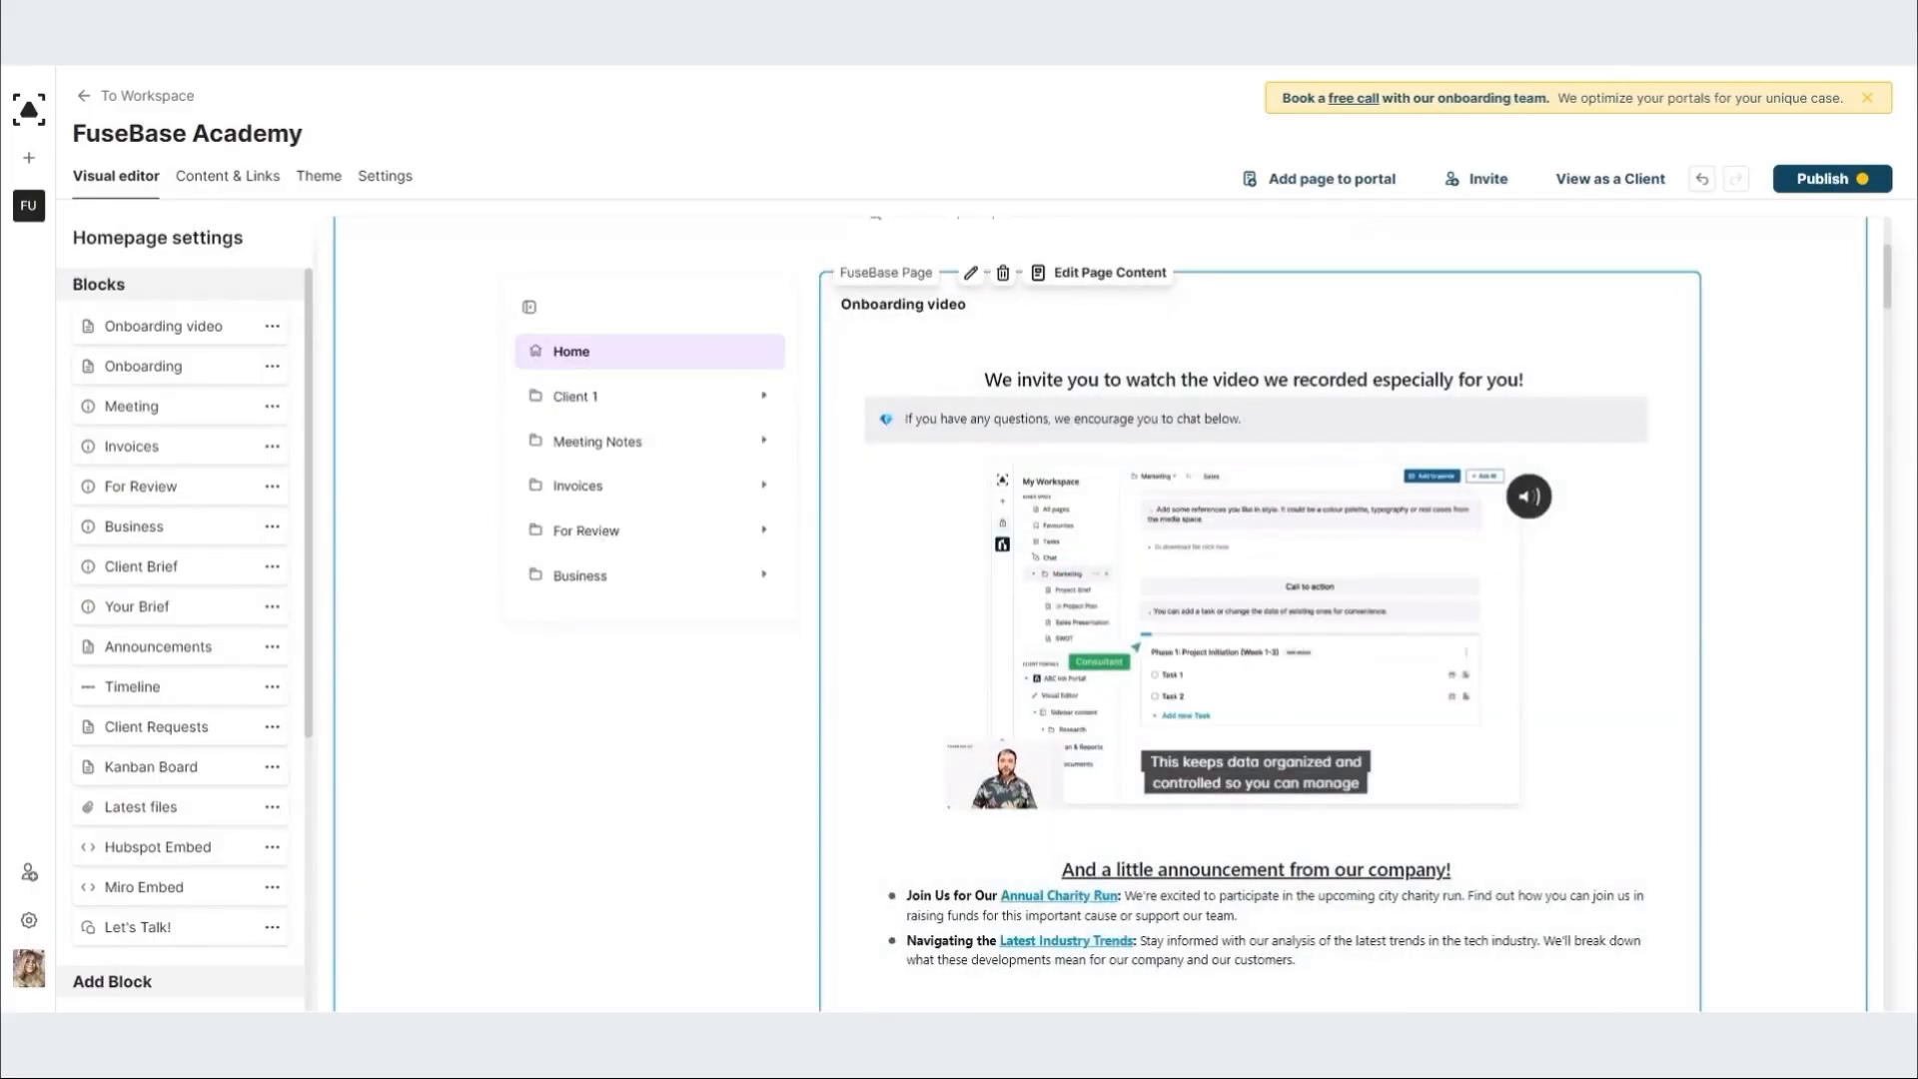
Step: Look through the Onboarding video and Onboarding blocks on the rearranged portal homepage
{"action": "scroll", "coordinate": [1797, 518], "scroll_direction": "down", "scroll_amount": 6}
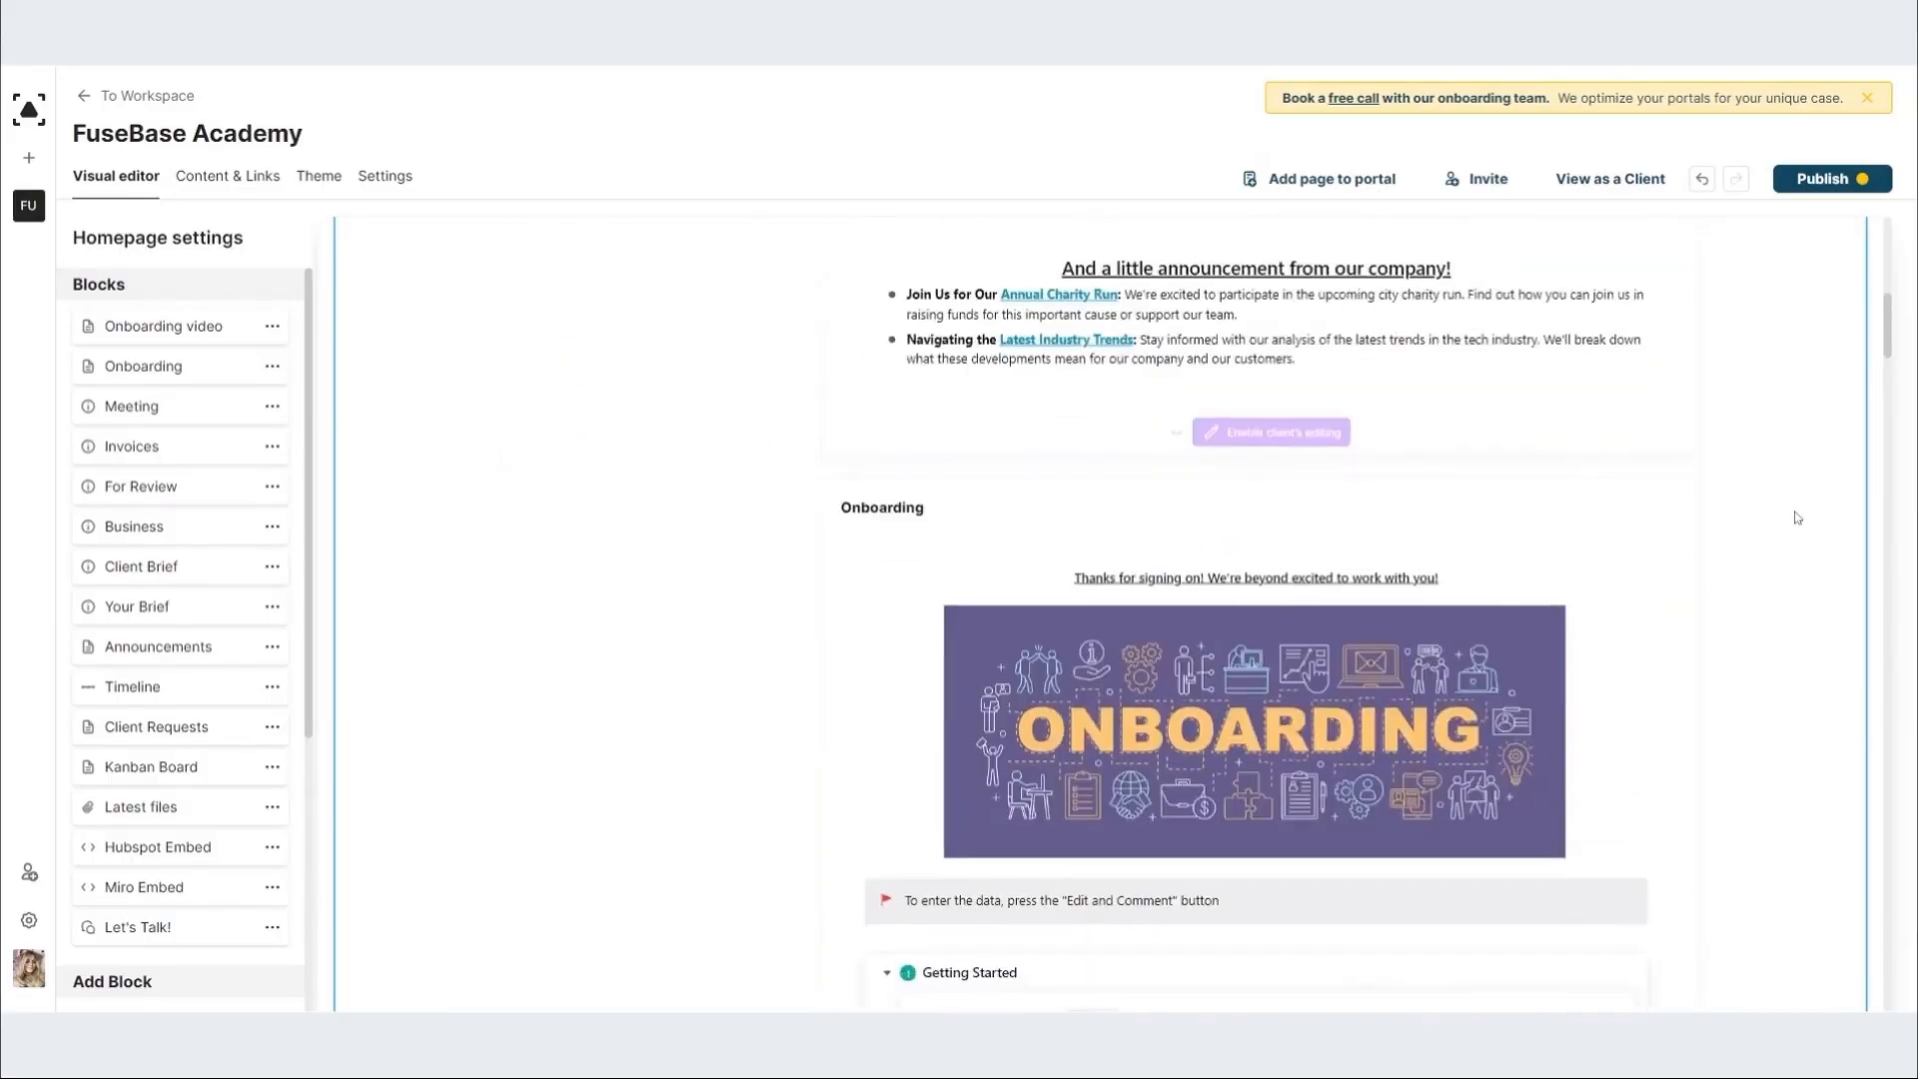
{"action": "scroll", "coordinate": [1778, 524], "scroll_direction": "down", "scroll_amount": 6}
{"action": "scroll", "coordinate": [1769, 523], "scroll_direction": "down", "scroll_amount": 7}
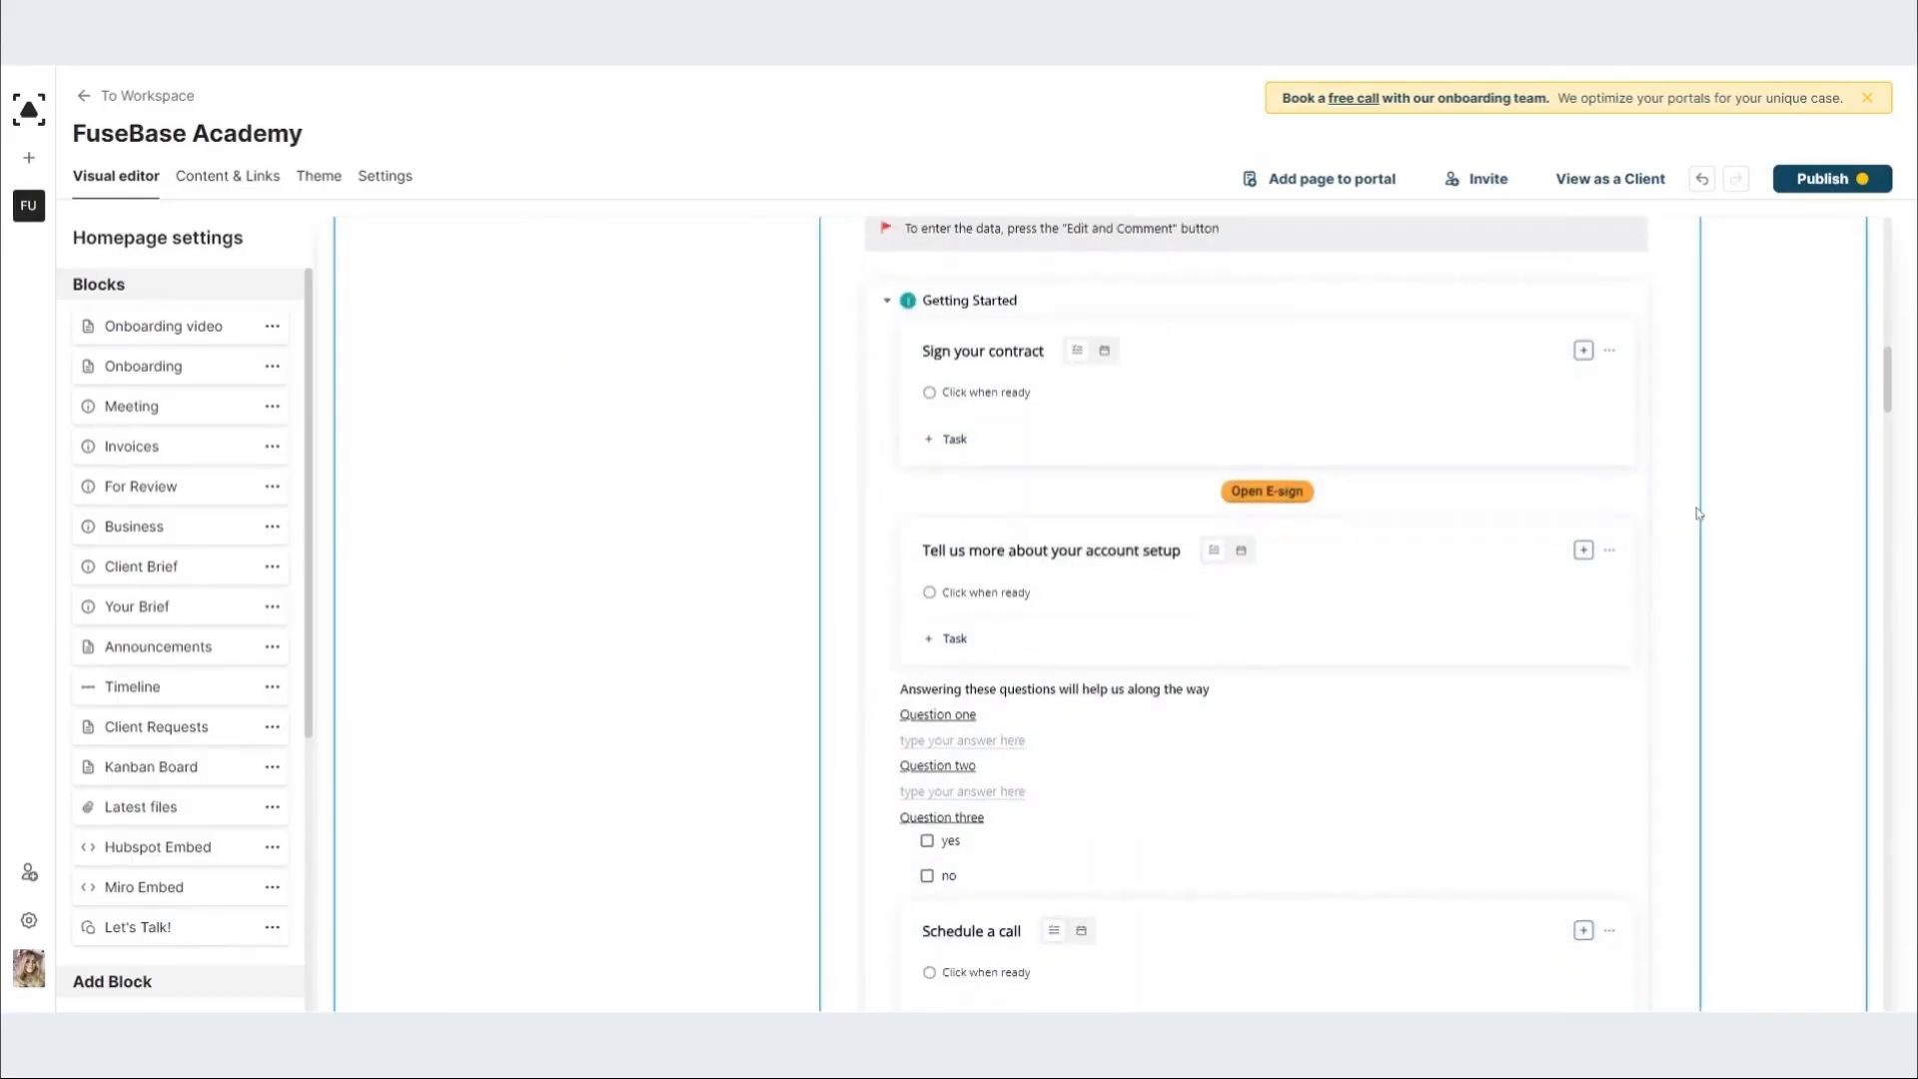
{"action": "scroll", "coordinate": [1693, 489], "scroll_direction": "up", "scroll_amount": 1}
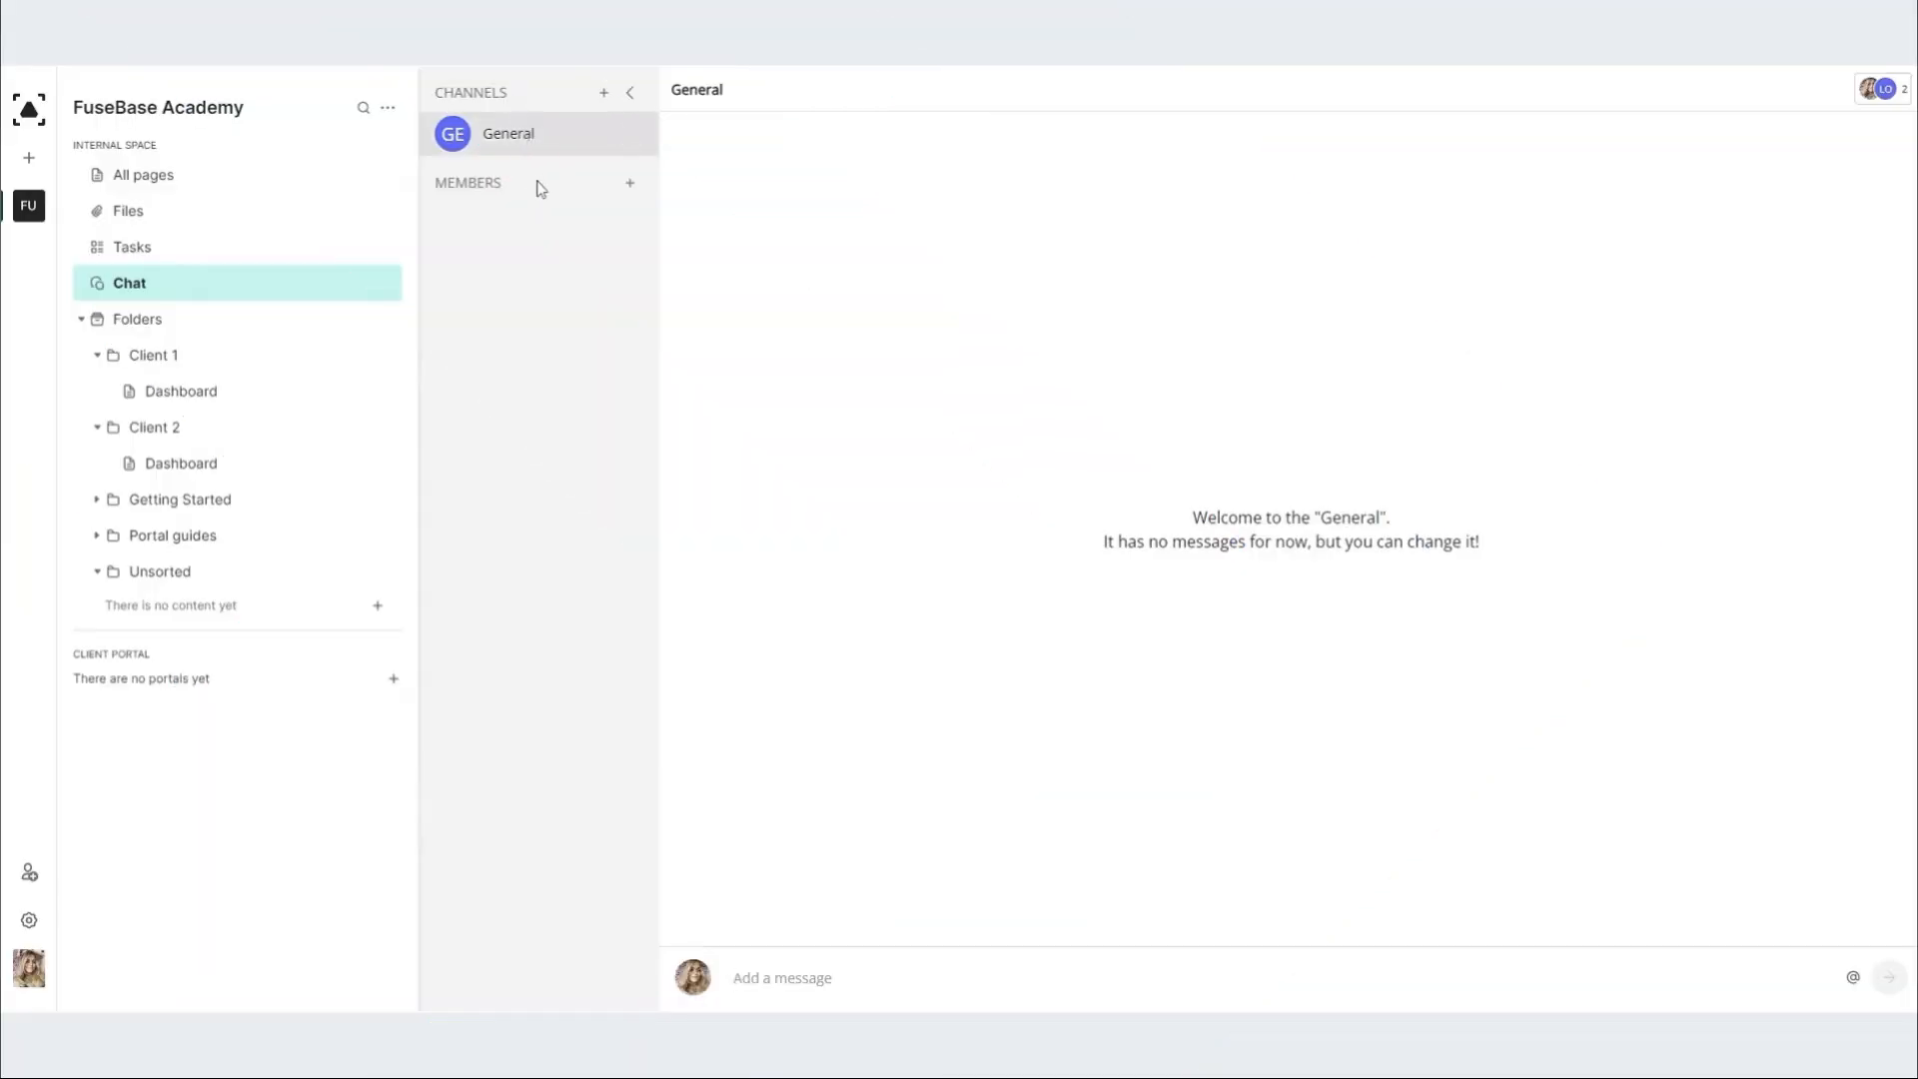
Step: Show the options for adding or searching channels in the workspace chat
{"action": "left_click", "coordinate": [605, 98]}
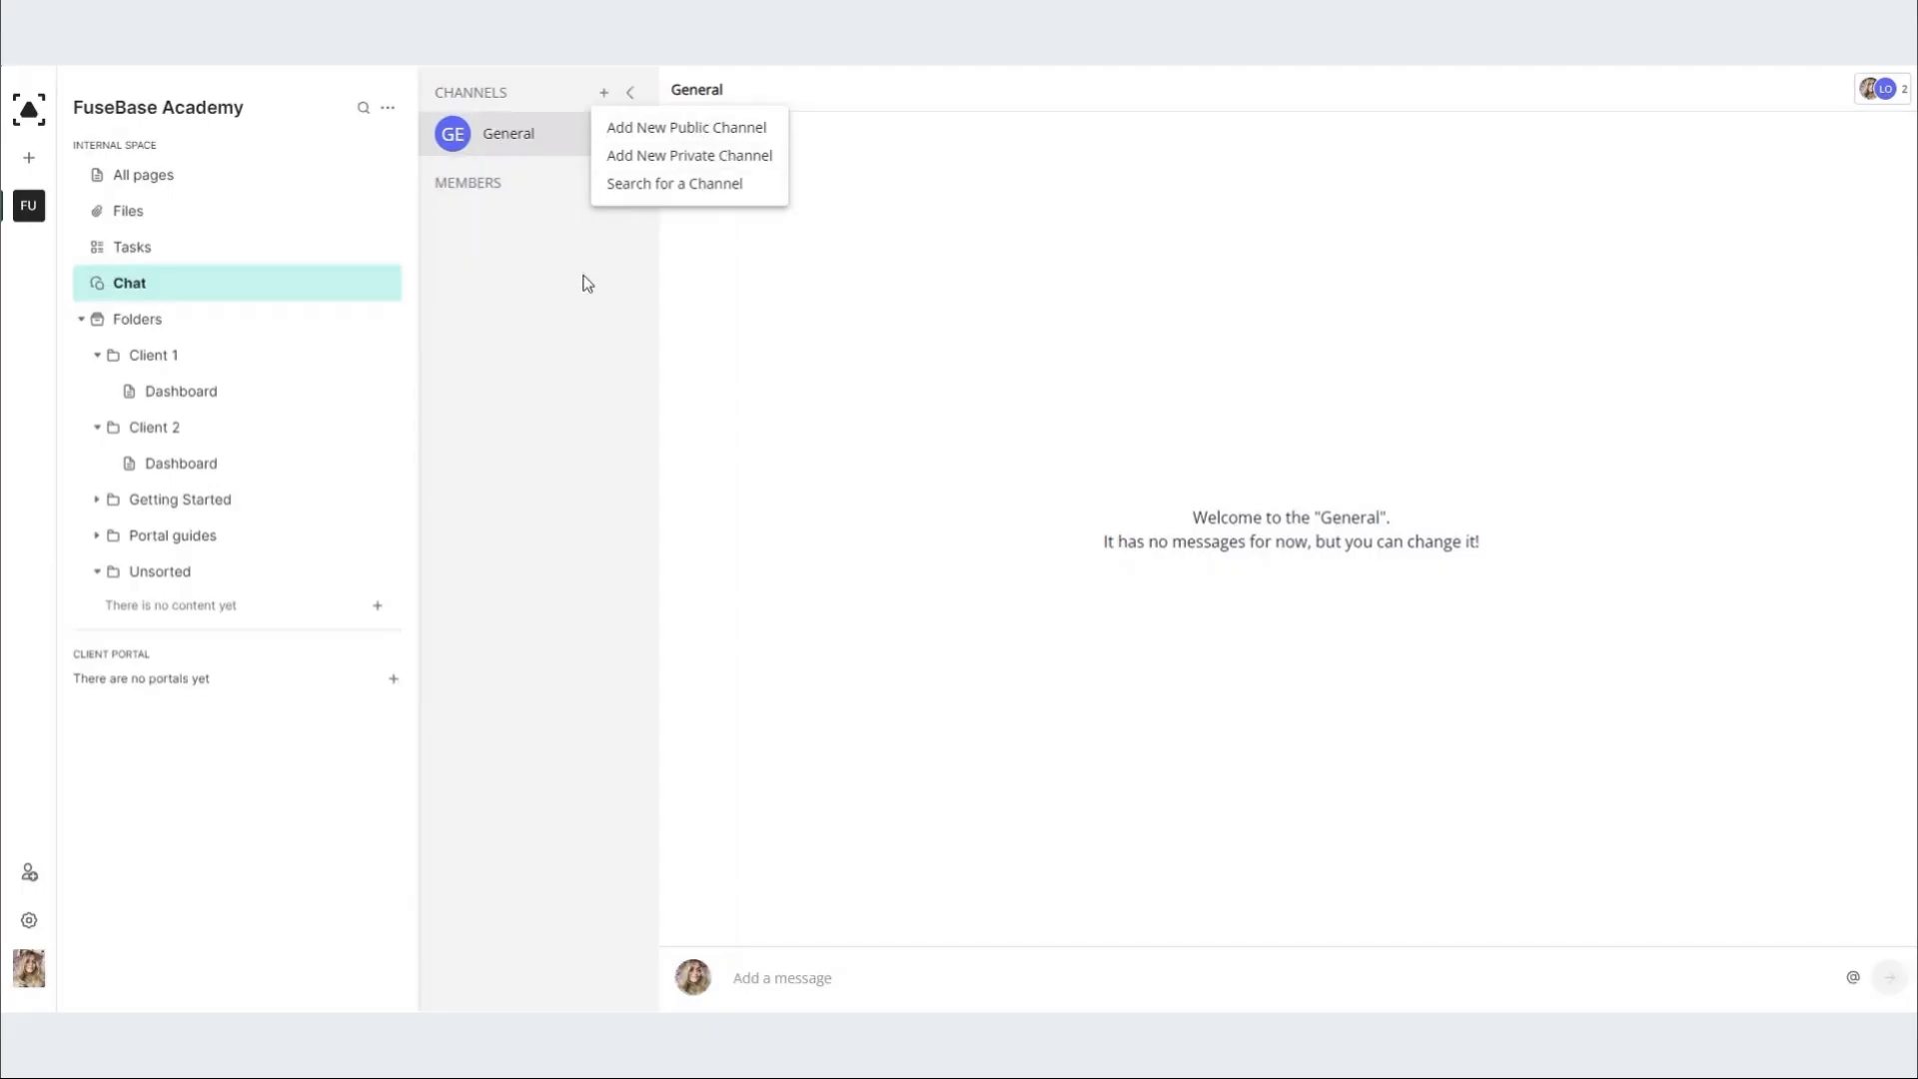
{"action": "left_click", "coordinate": [462, 222]}
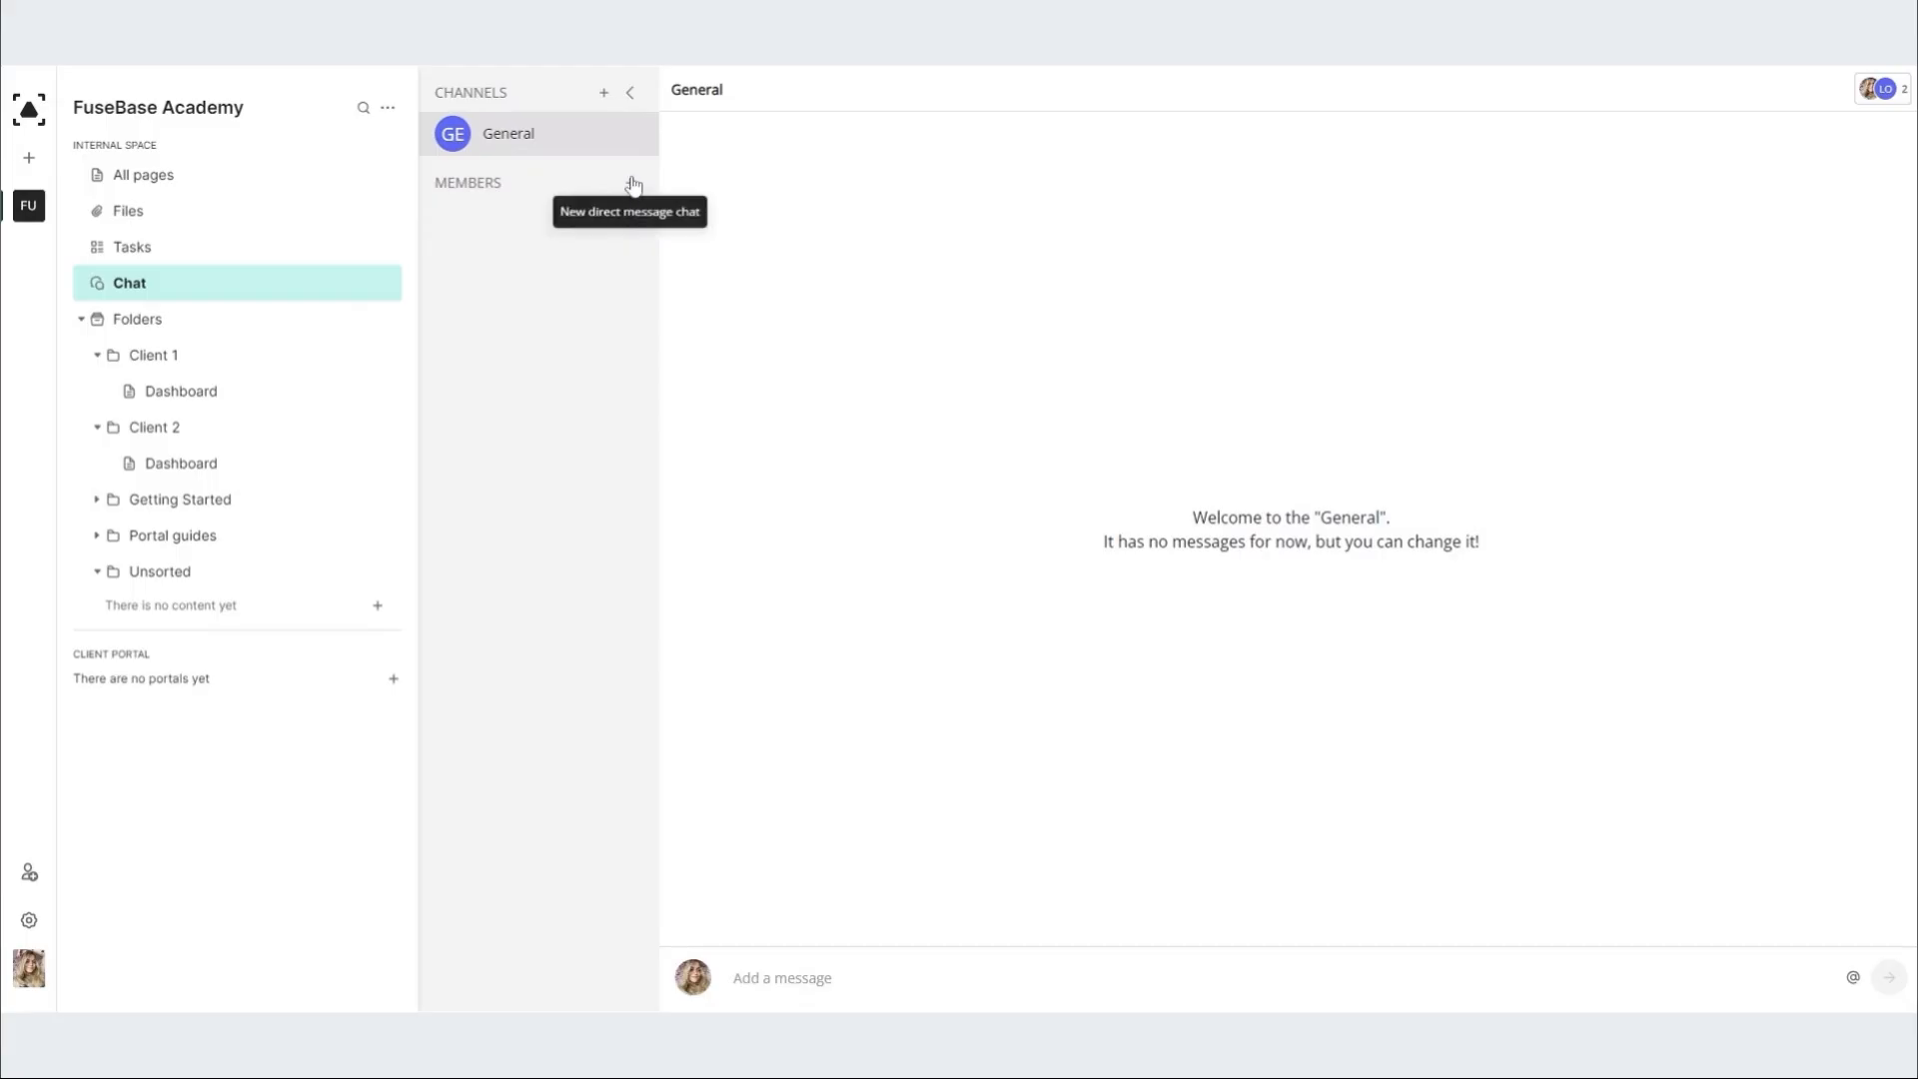
{"action": "left_click", "coordinate": [604, 93]}
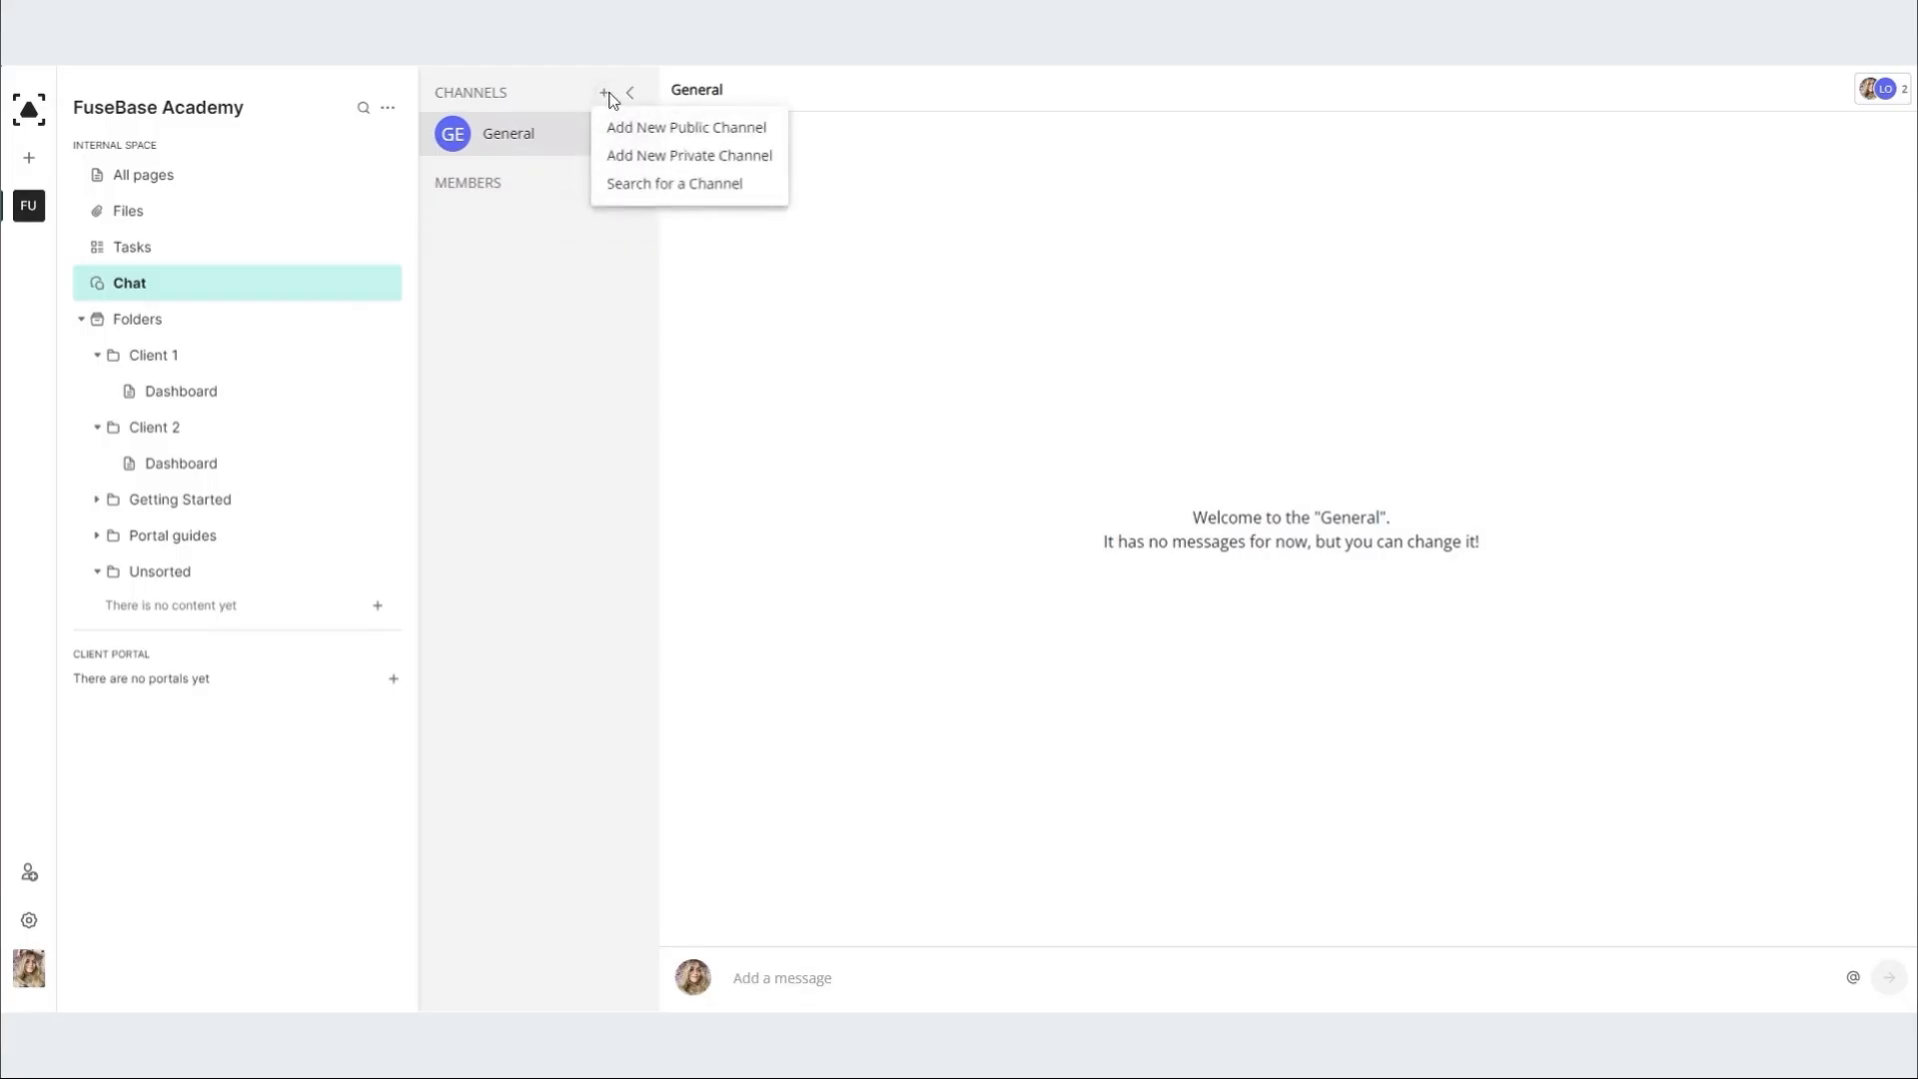
Step: Add a public channel named Client communication to the workspace chat
{"action": "left_click", "coordinate": [754, 133]}
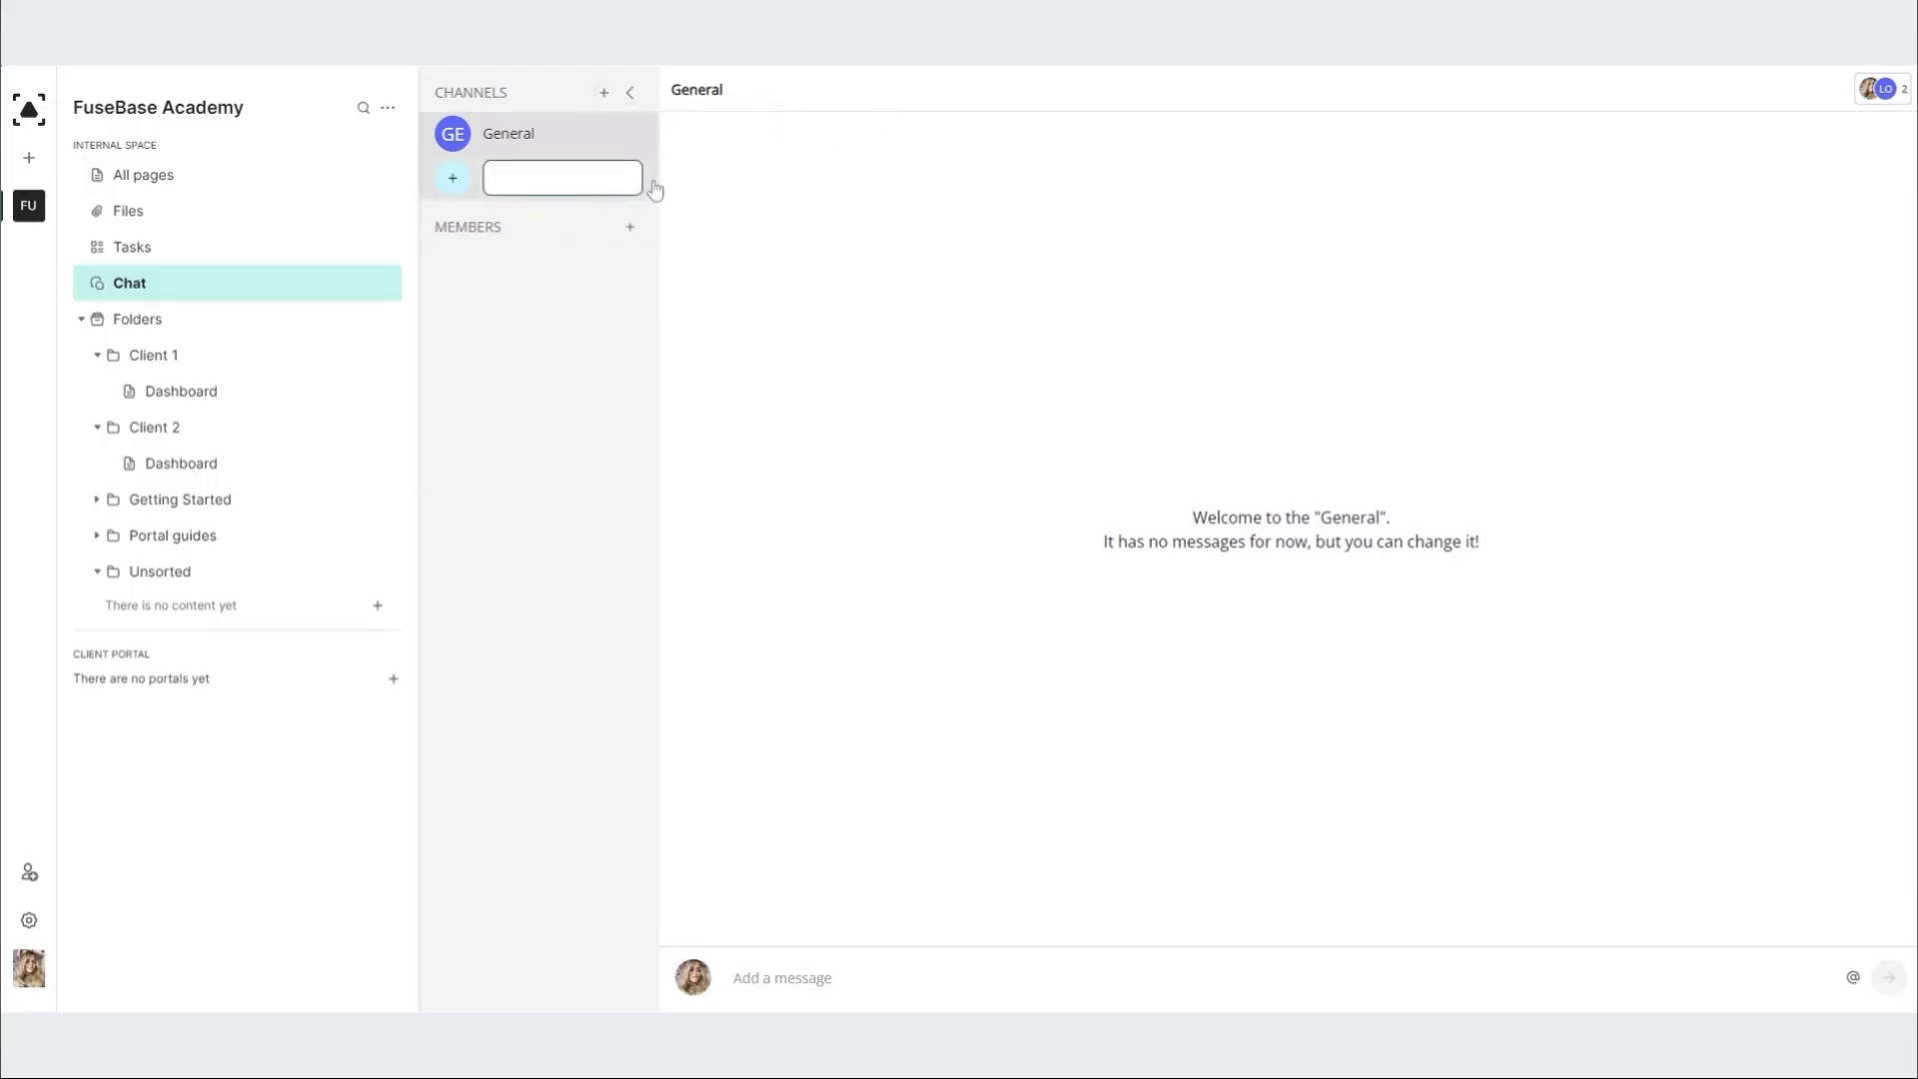
{"action": "type", "text": "Client communication"}
{"action": "key", "text": "Return"}
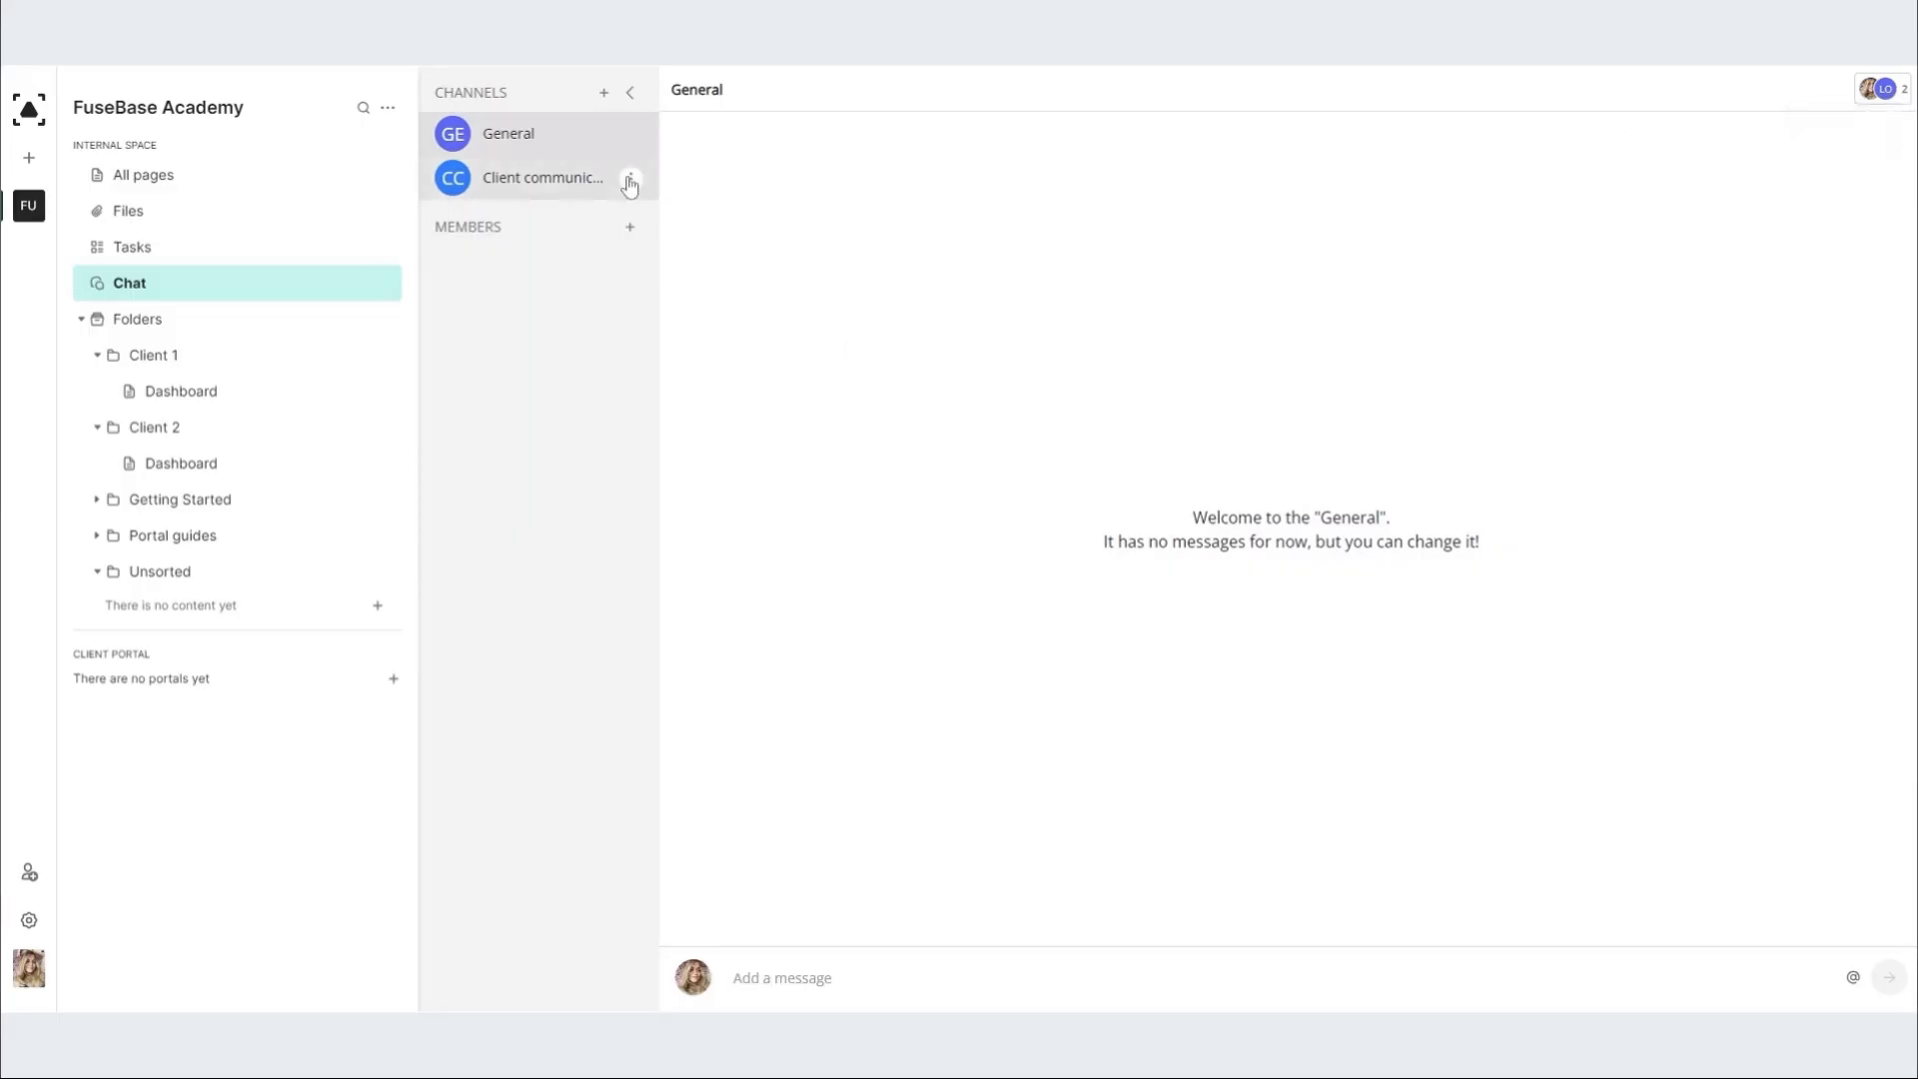
{"action": "left_click", "coordinate": [629, 182]}
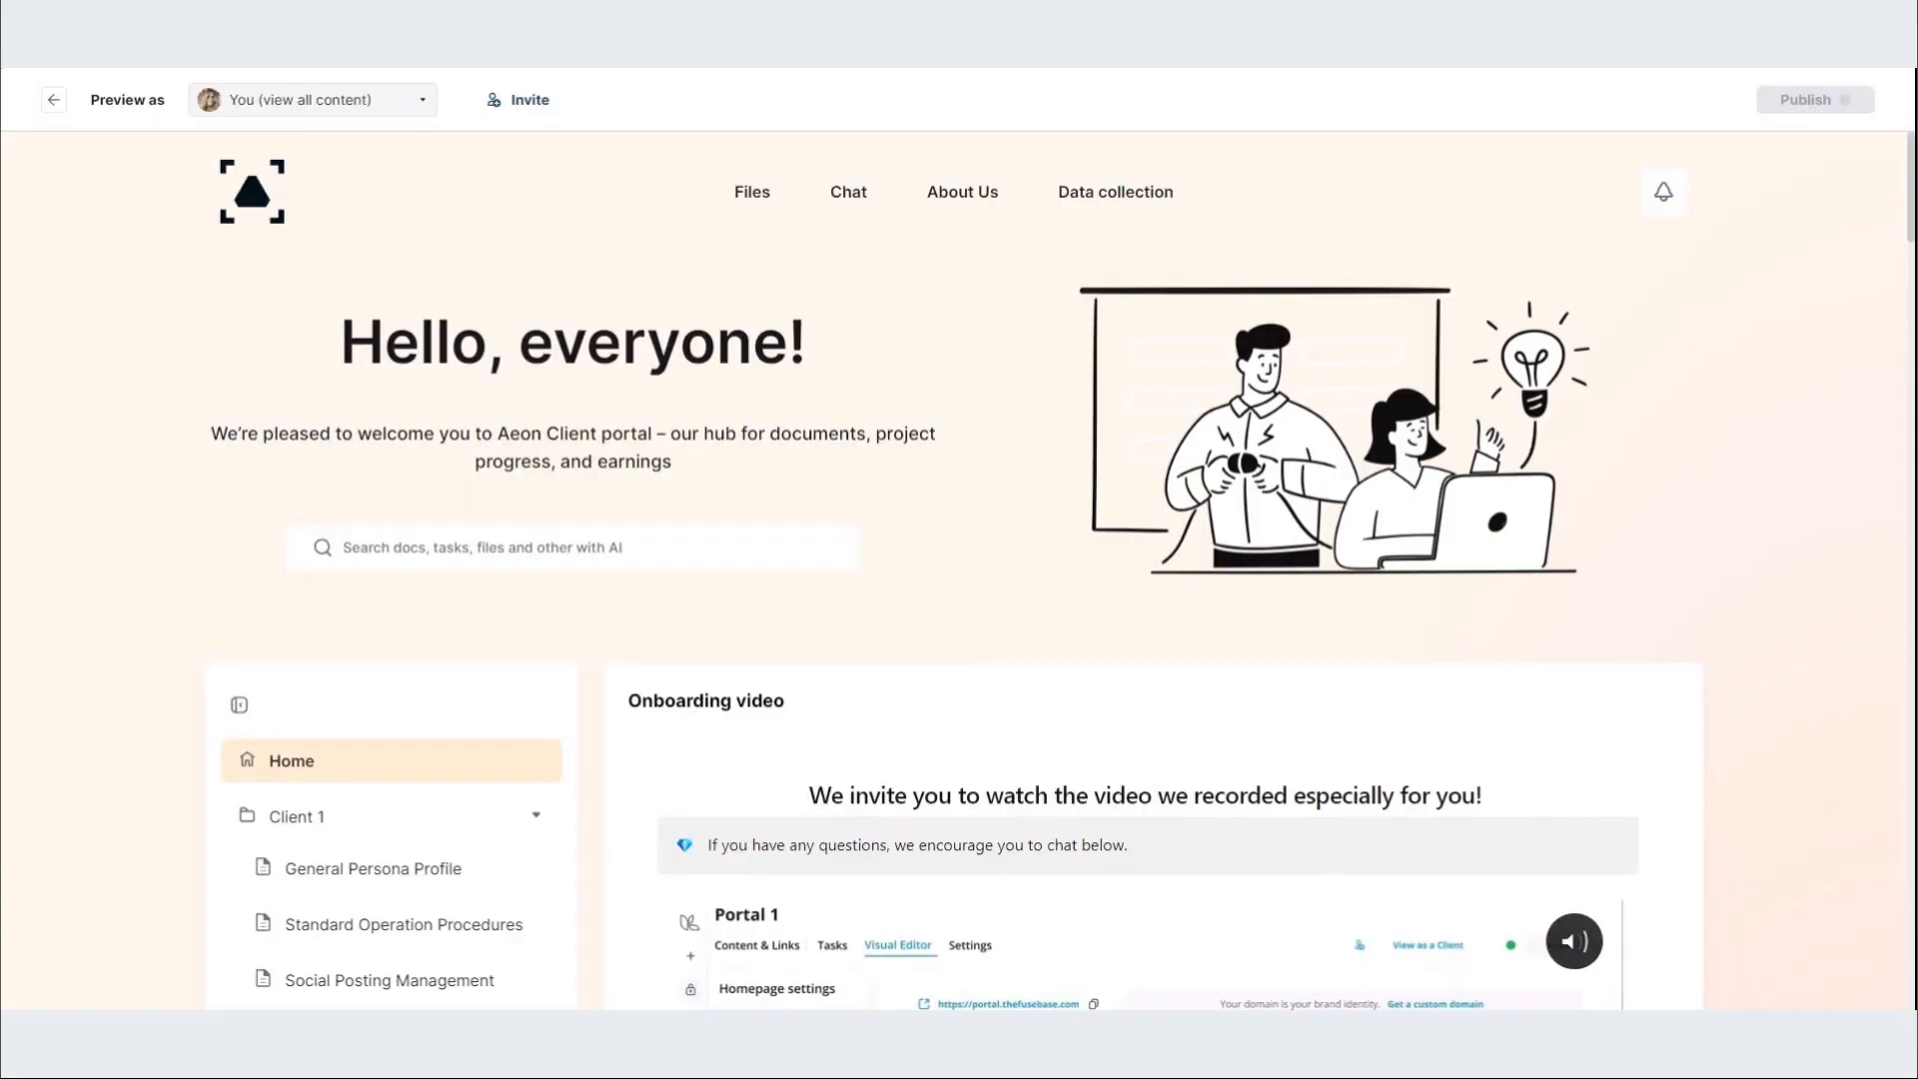
Step: Look through the client portal preview from the welcome banner to the onboarding video and company announcements
{"action": "scroll", "coordinate": [1714, 471], "scroll_direction": "down", "scroll_amount": 5}
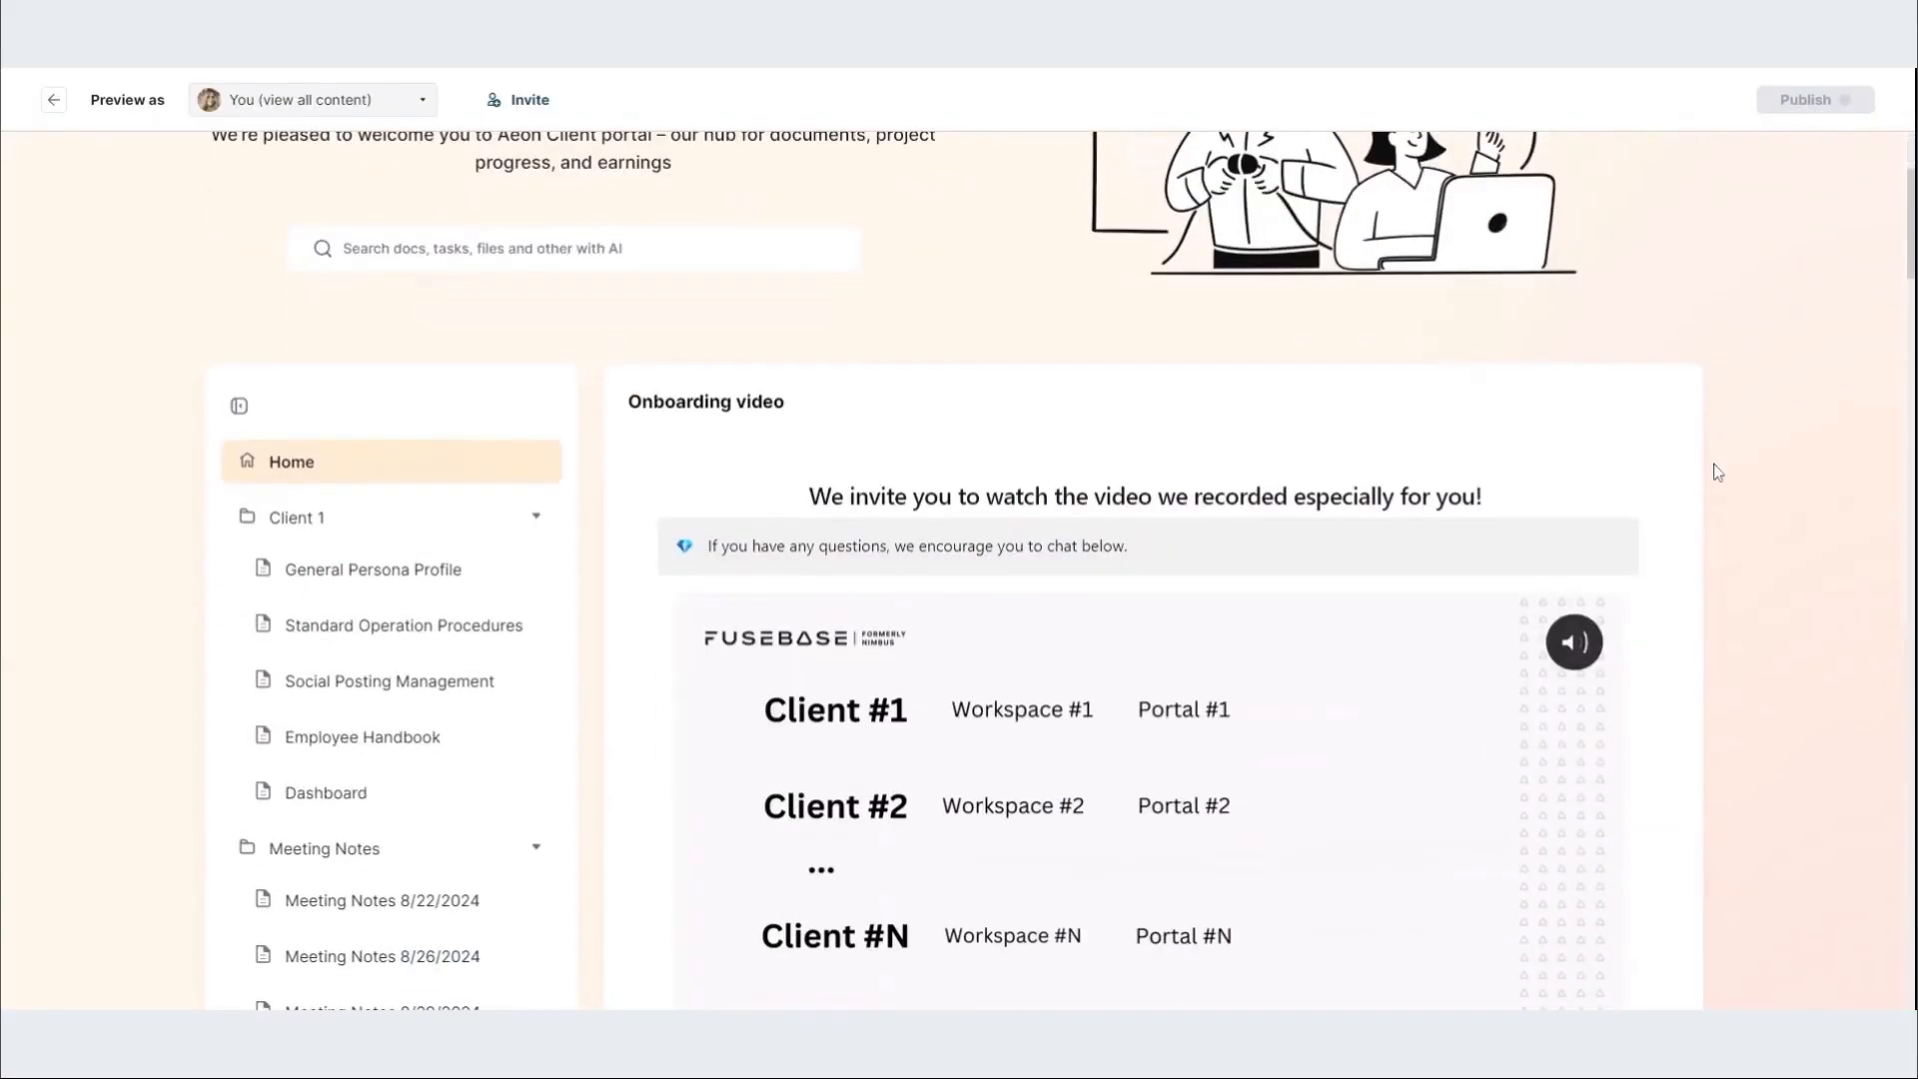
{"action": "scroll", "coordinate": [1717, 471], "scroll_direction": "down", "scroll_amount": 3}
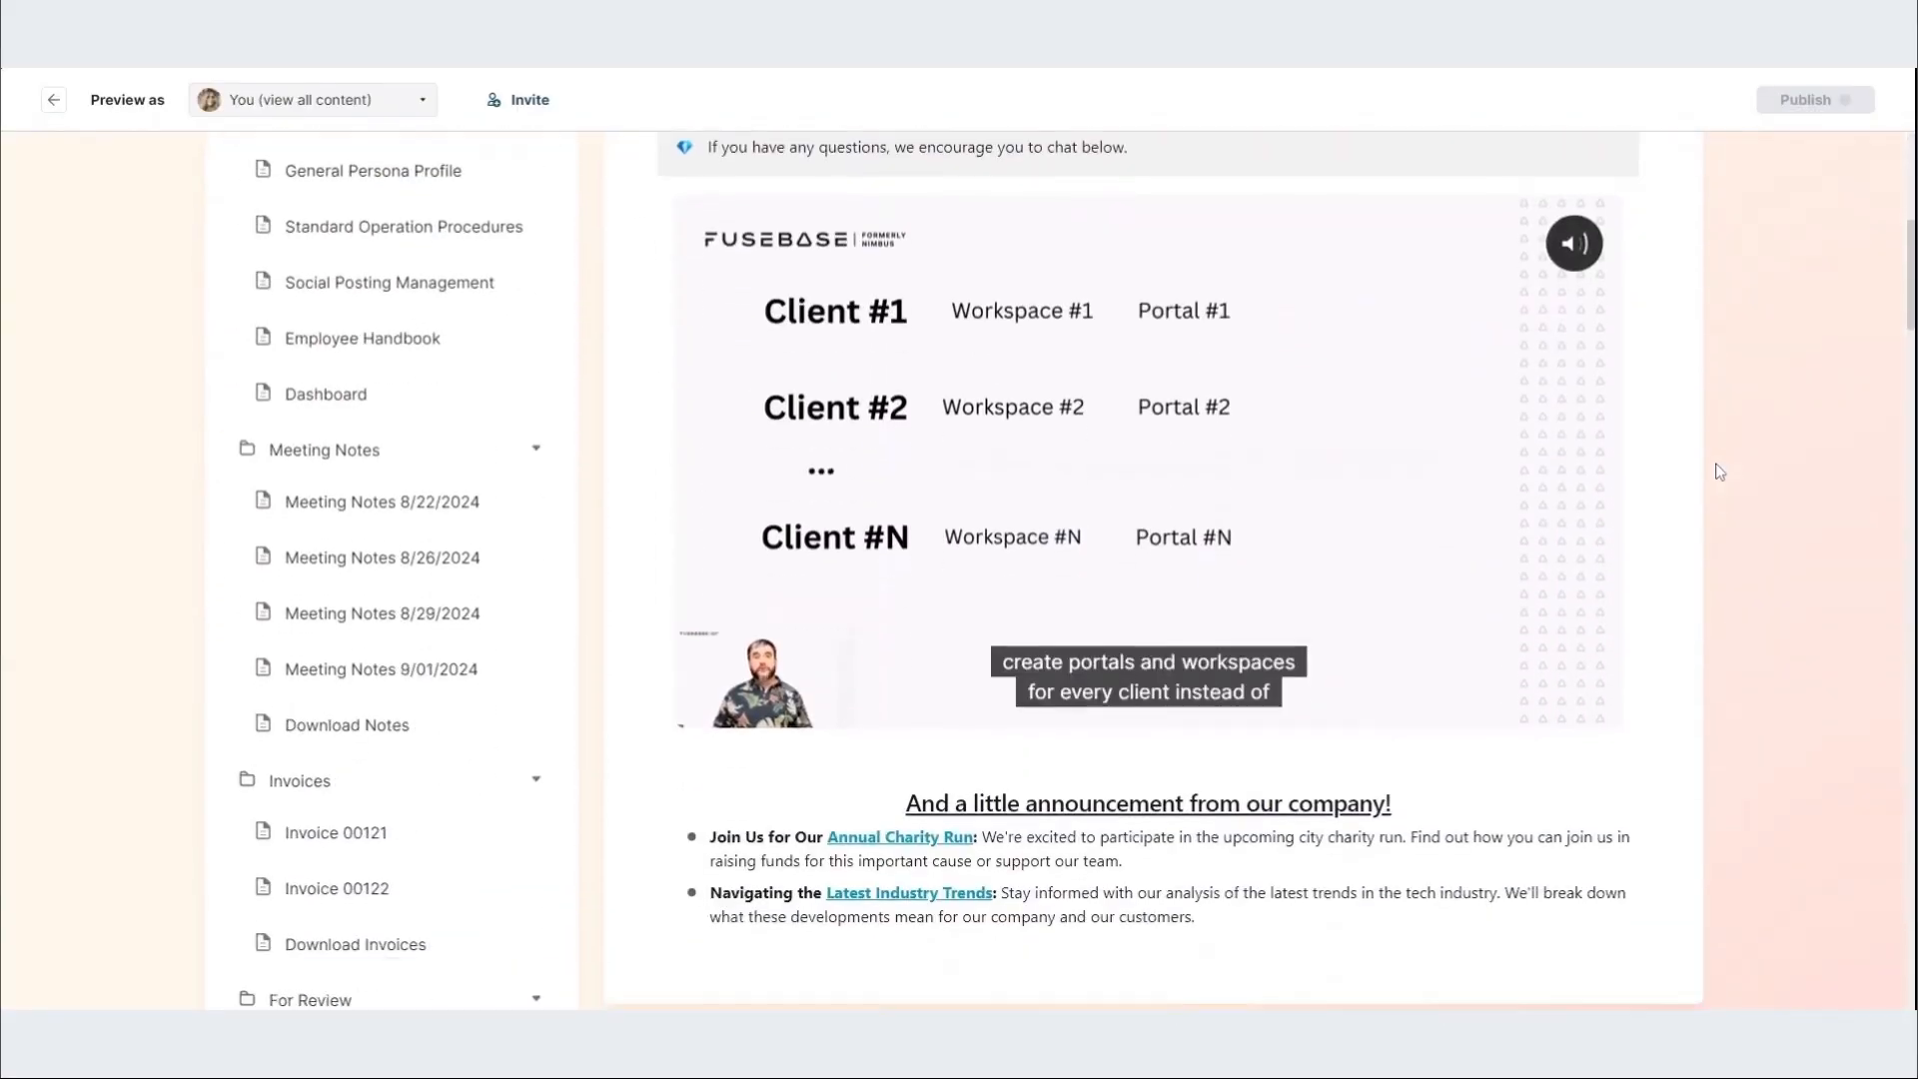
{"action": "scroll", "coordinate": [1717, 473], "scroll_direction": "up", "scroll_amount": 8}
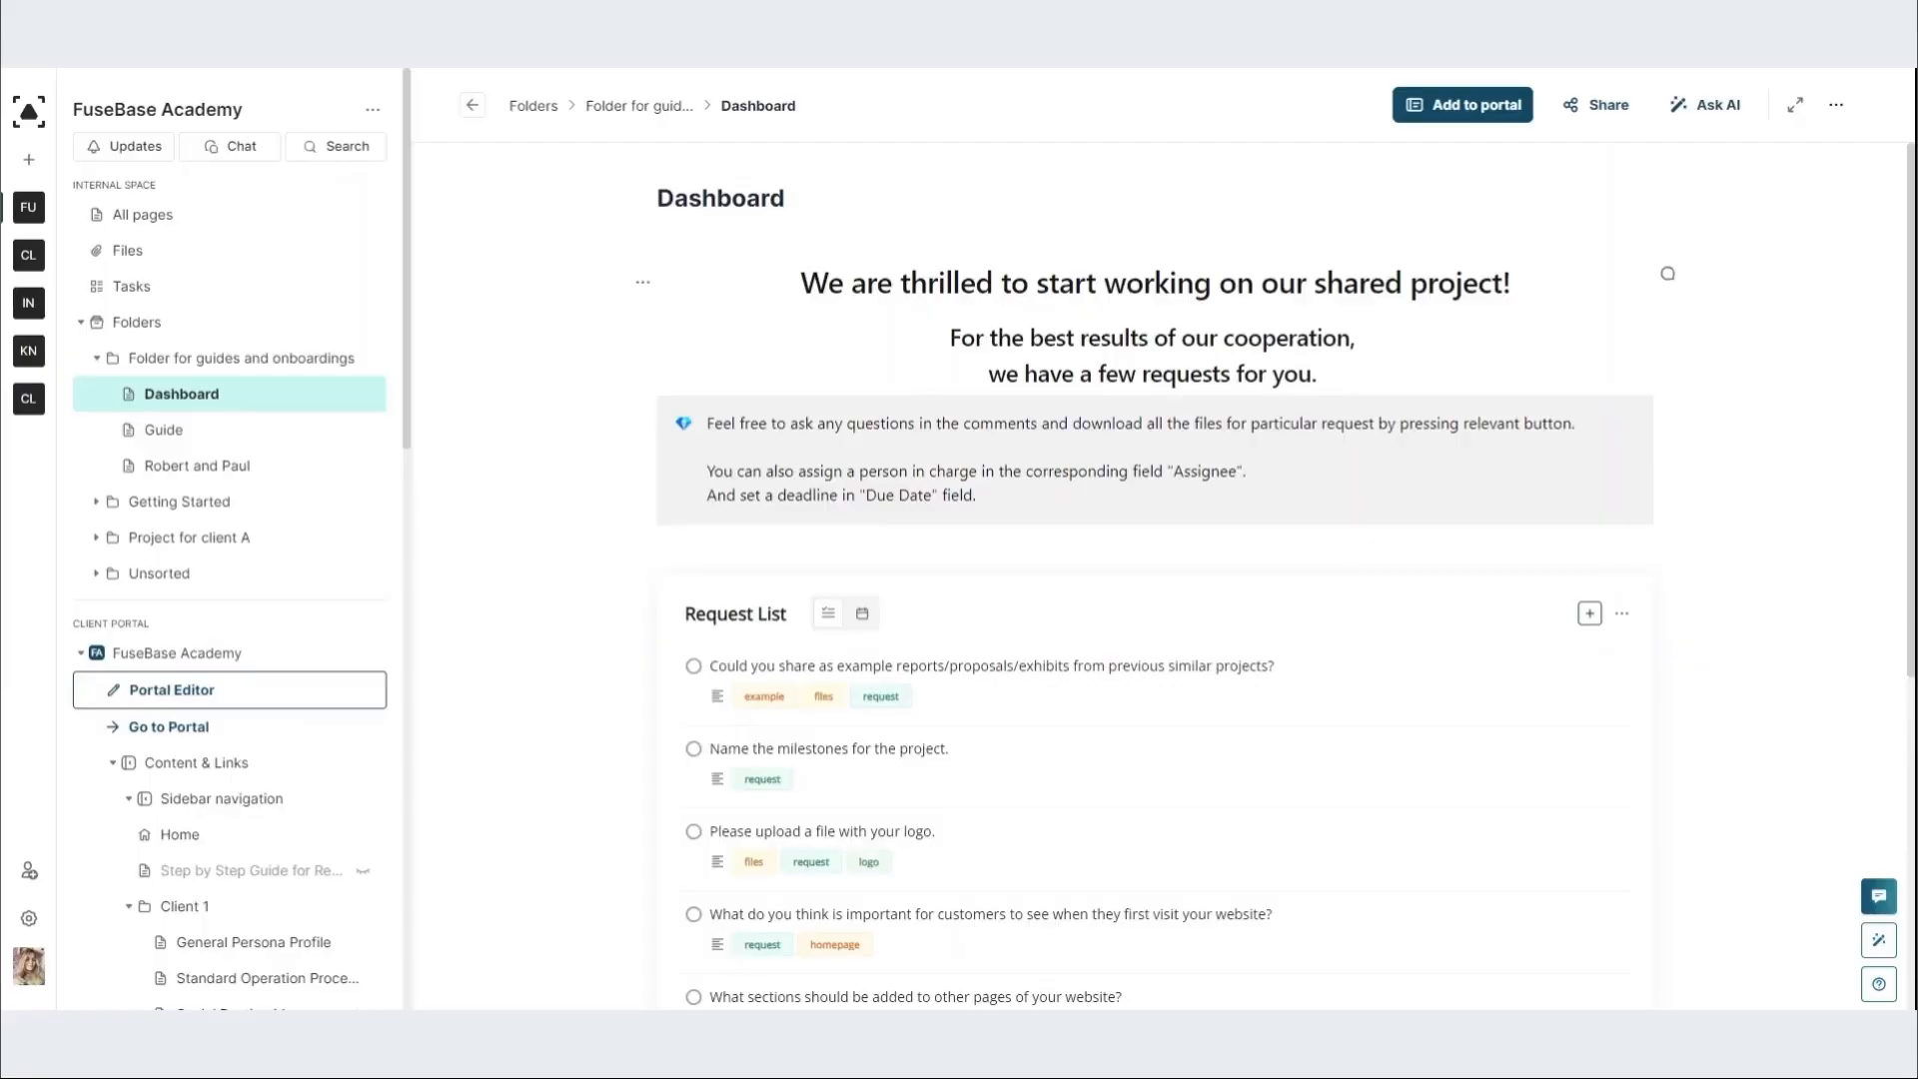
Step: Start adding a new workspace to the organization
{"action": "left_click", "coordinate": [29, 159]}
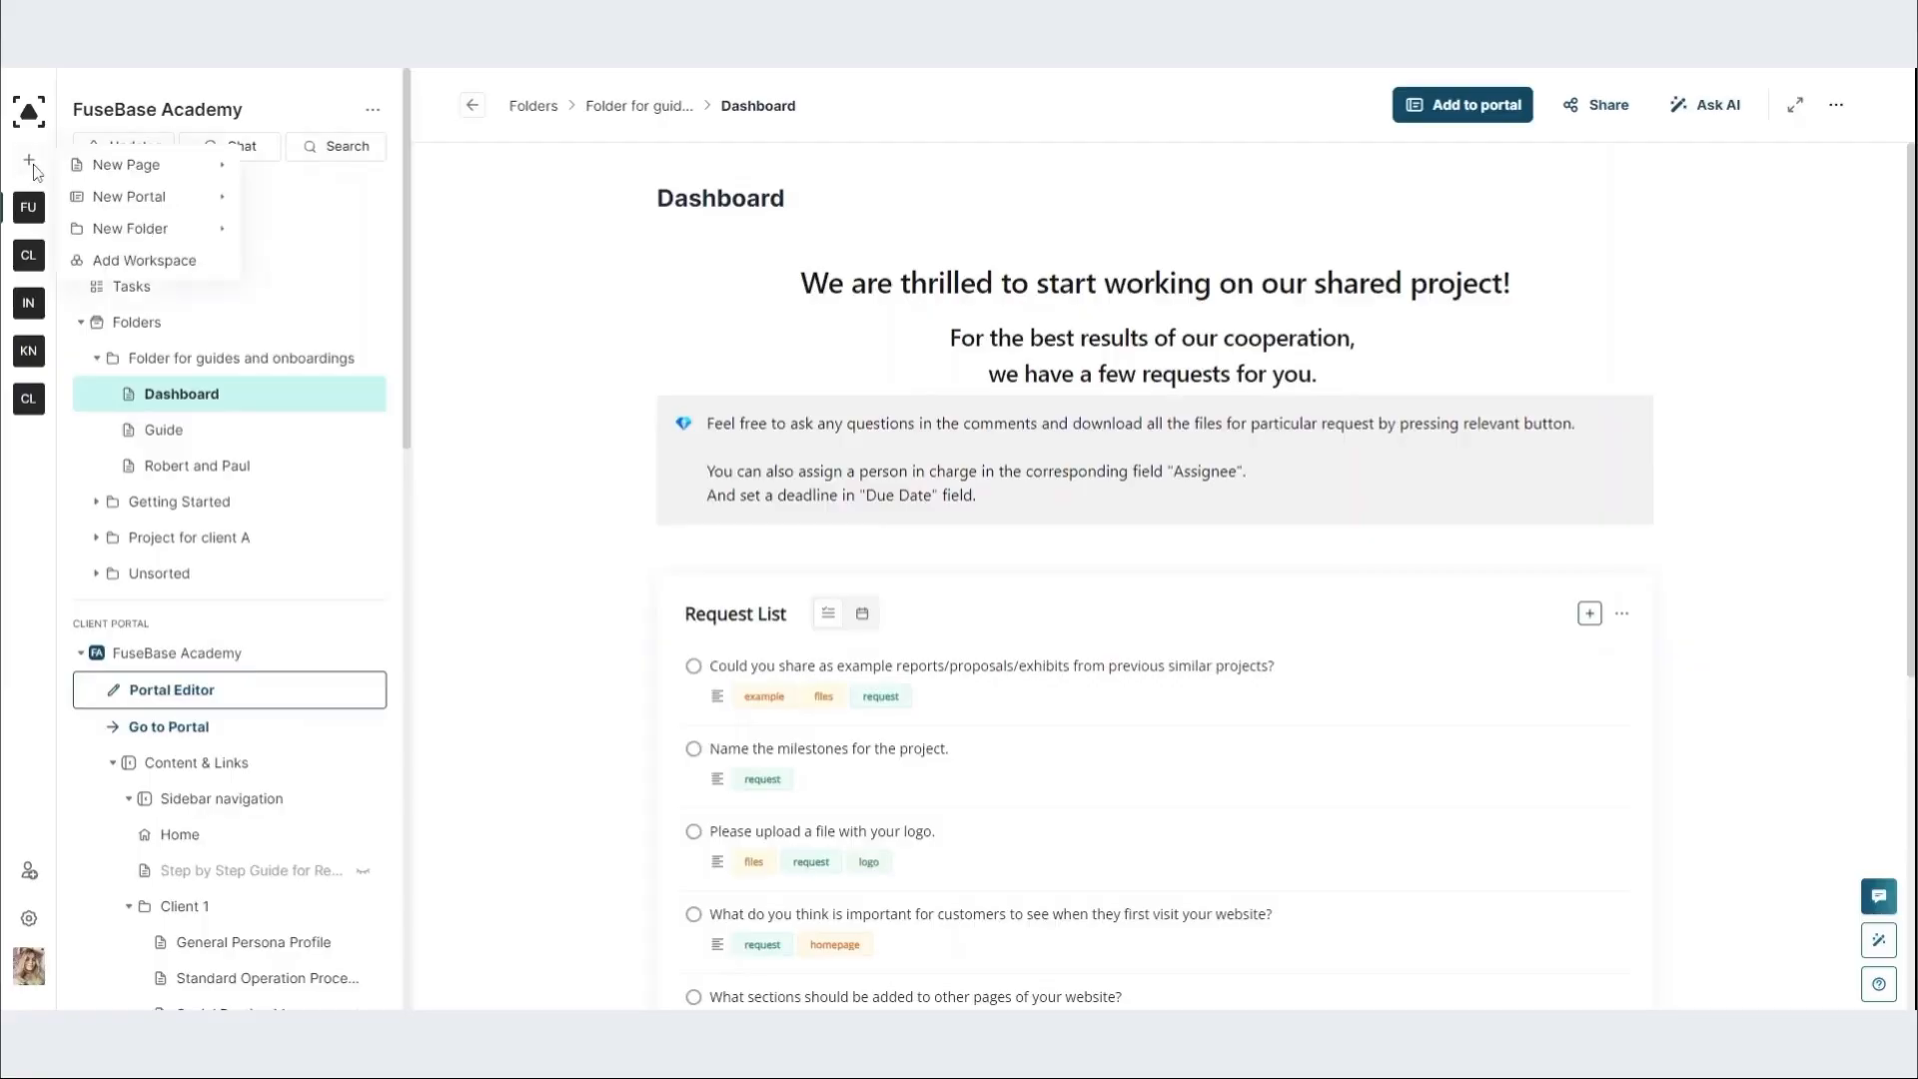
{"action": "mouse_move", "coordinate": [218, 200]}
{"action": "left_click", "coordinate": [213, 260]}
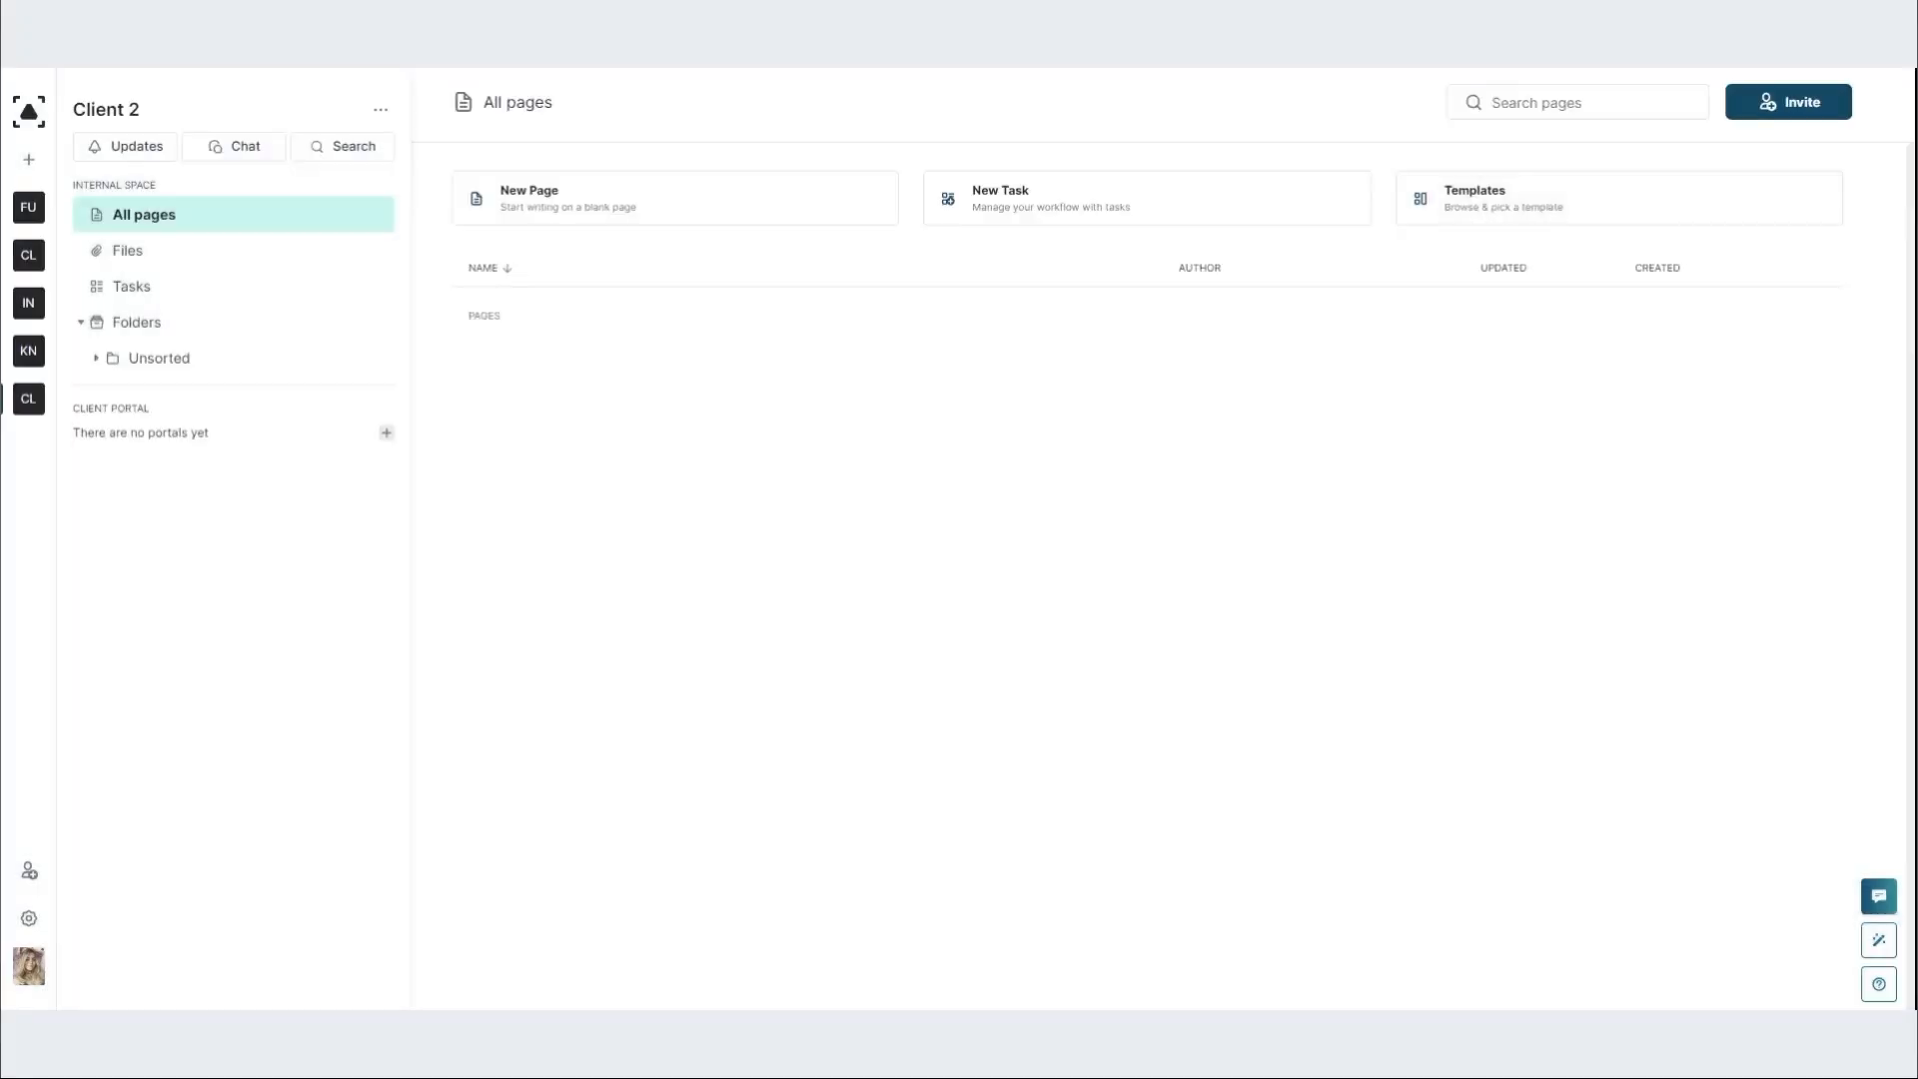
Step: Create a portal in the Client 2 workspace by duplicating the FuseBase Academy portal, and view the portal homepage
{"action": "left_click", "coordinate": [386, 439]}
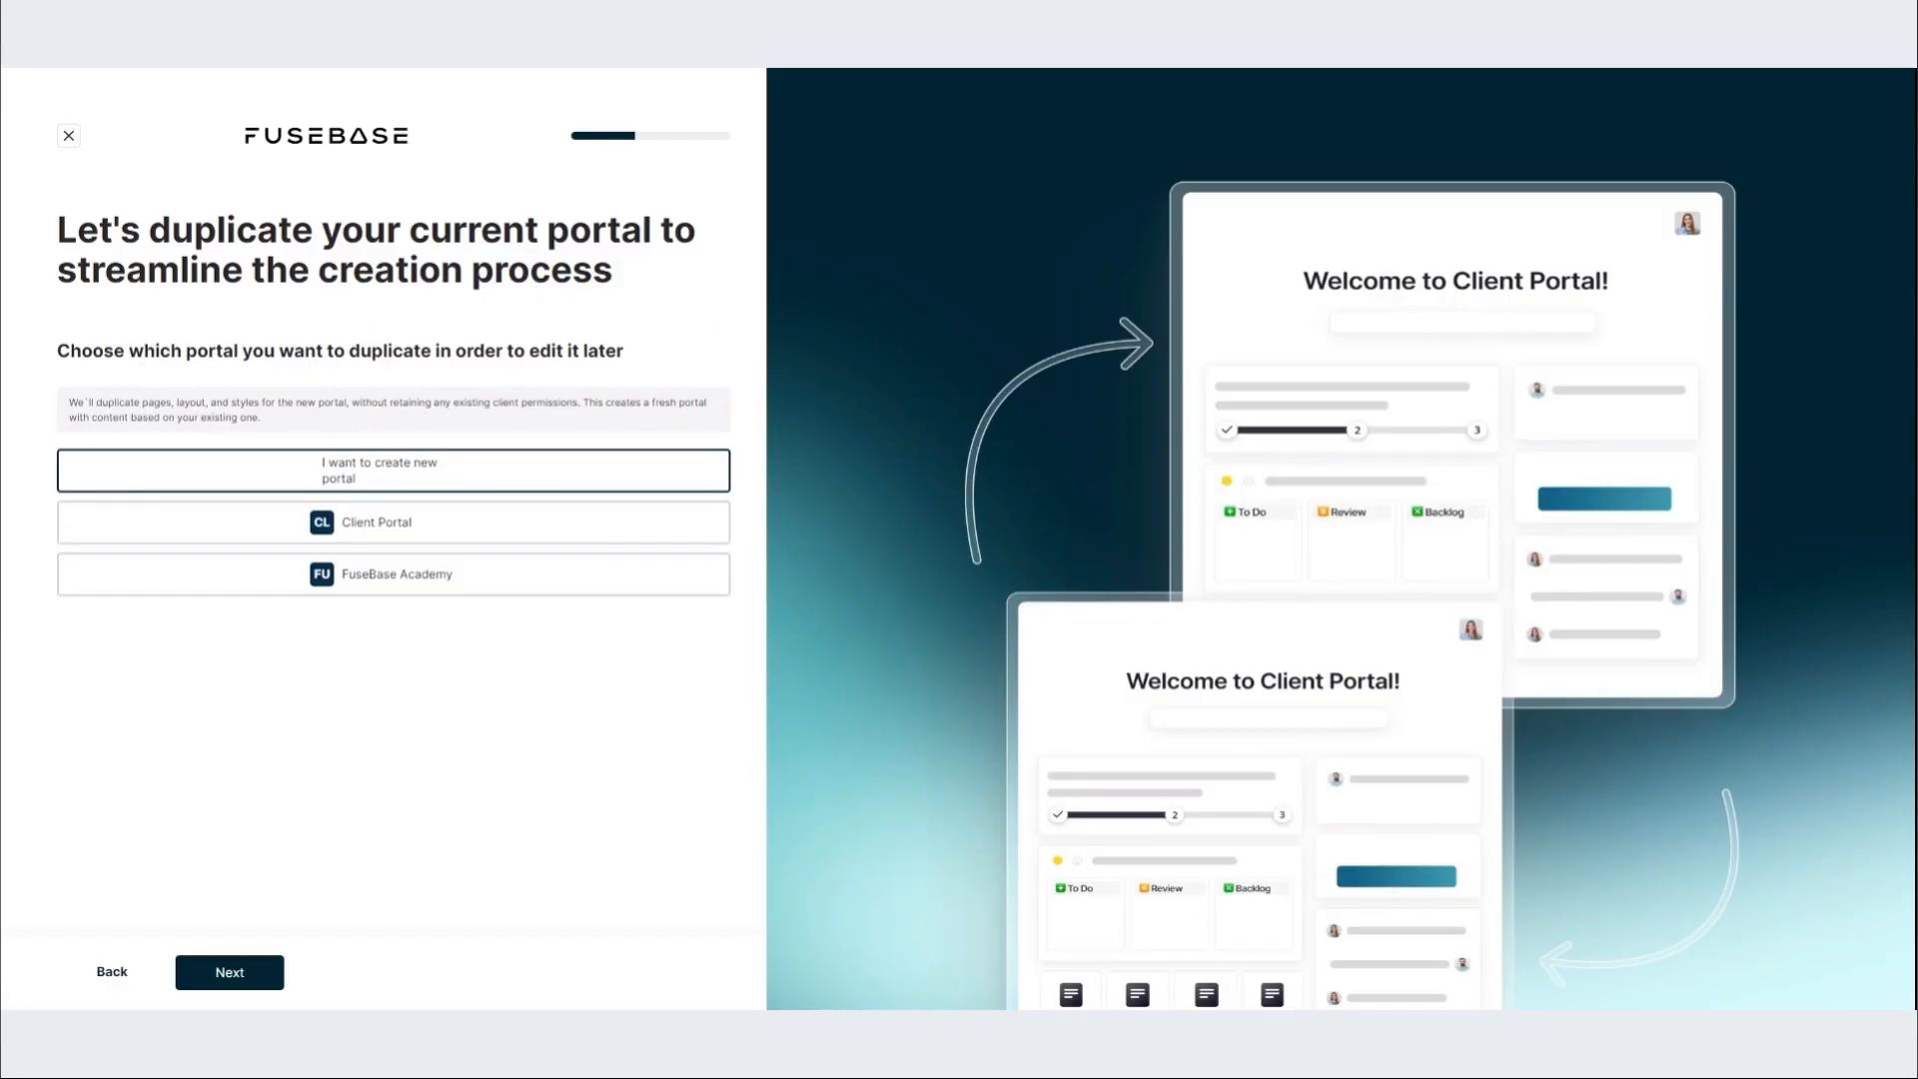
{"action": "left_click", "coordinate": [320, 573]}
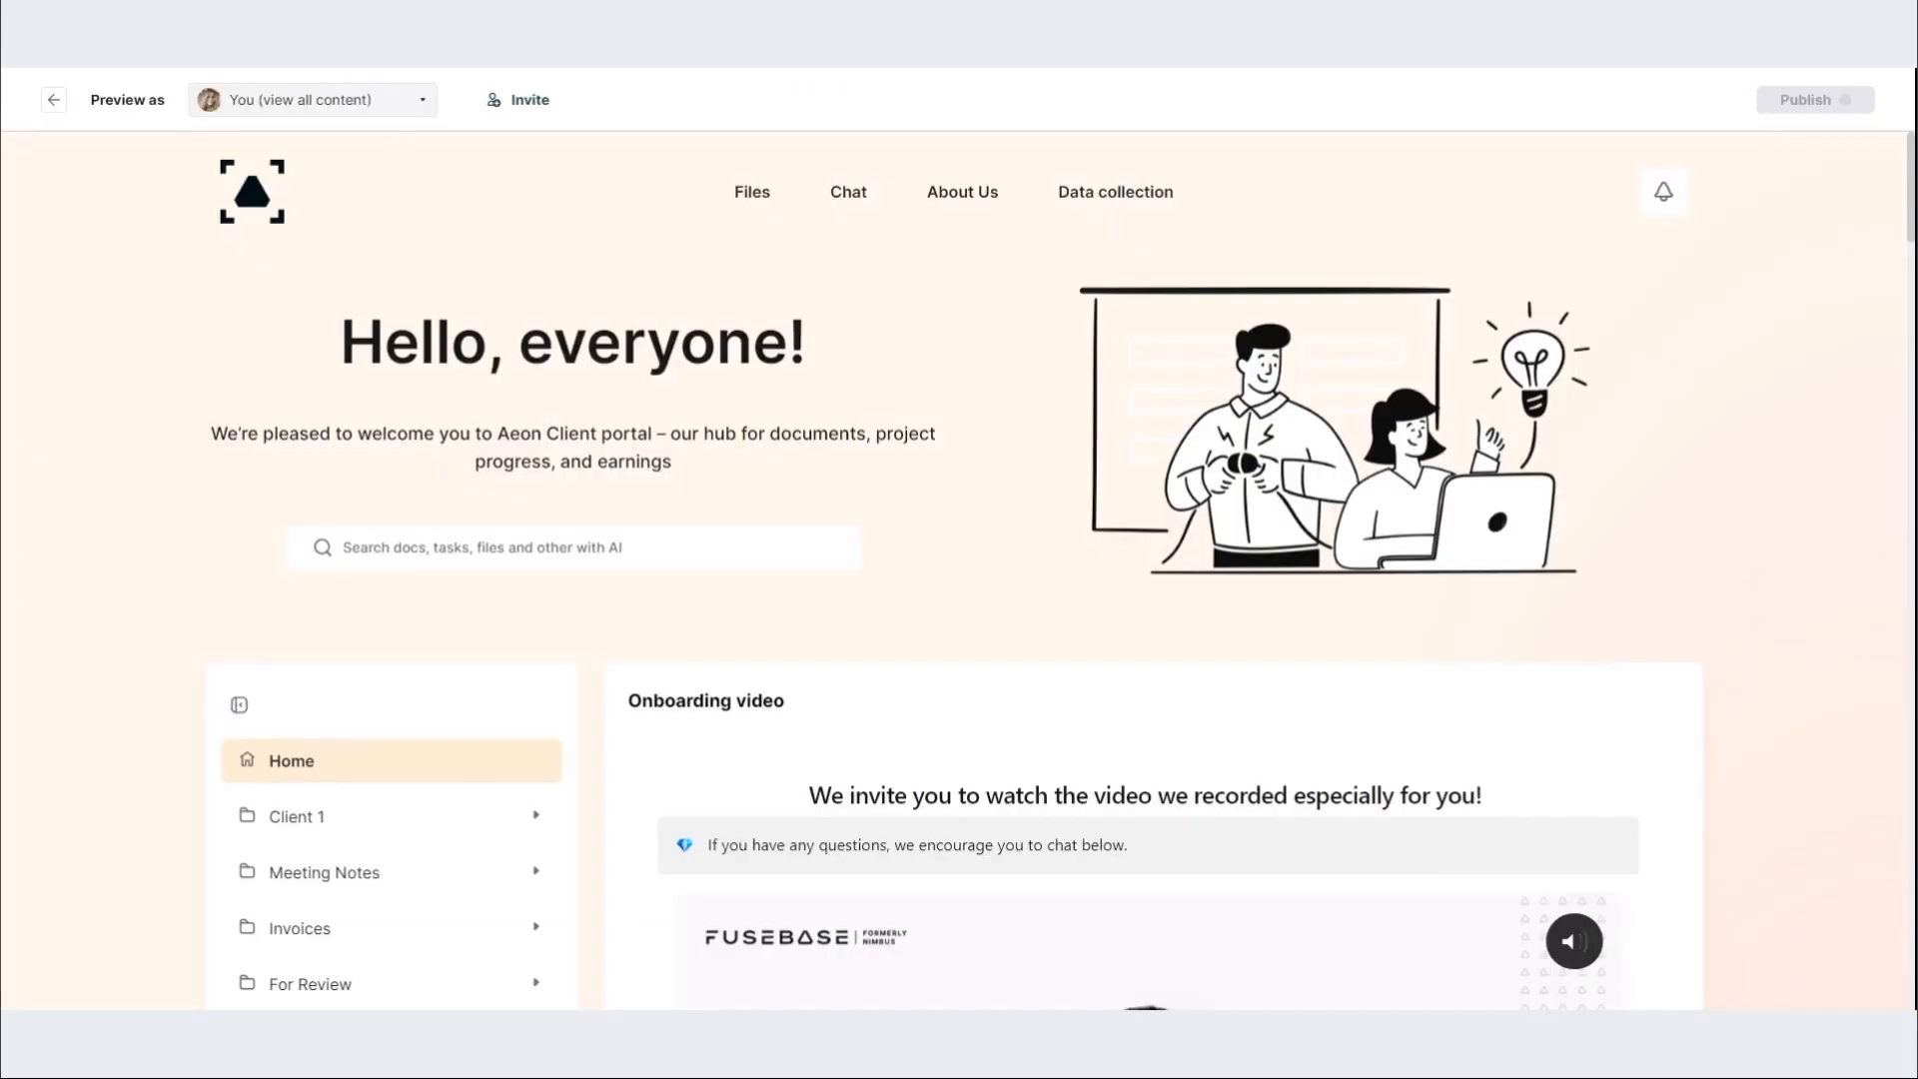
{"action": "scroll", "coordinate": [956, 569], "scroll_direction": "down", "scroll_amount": 1}
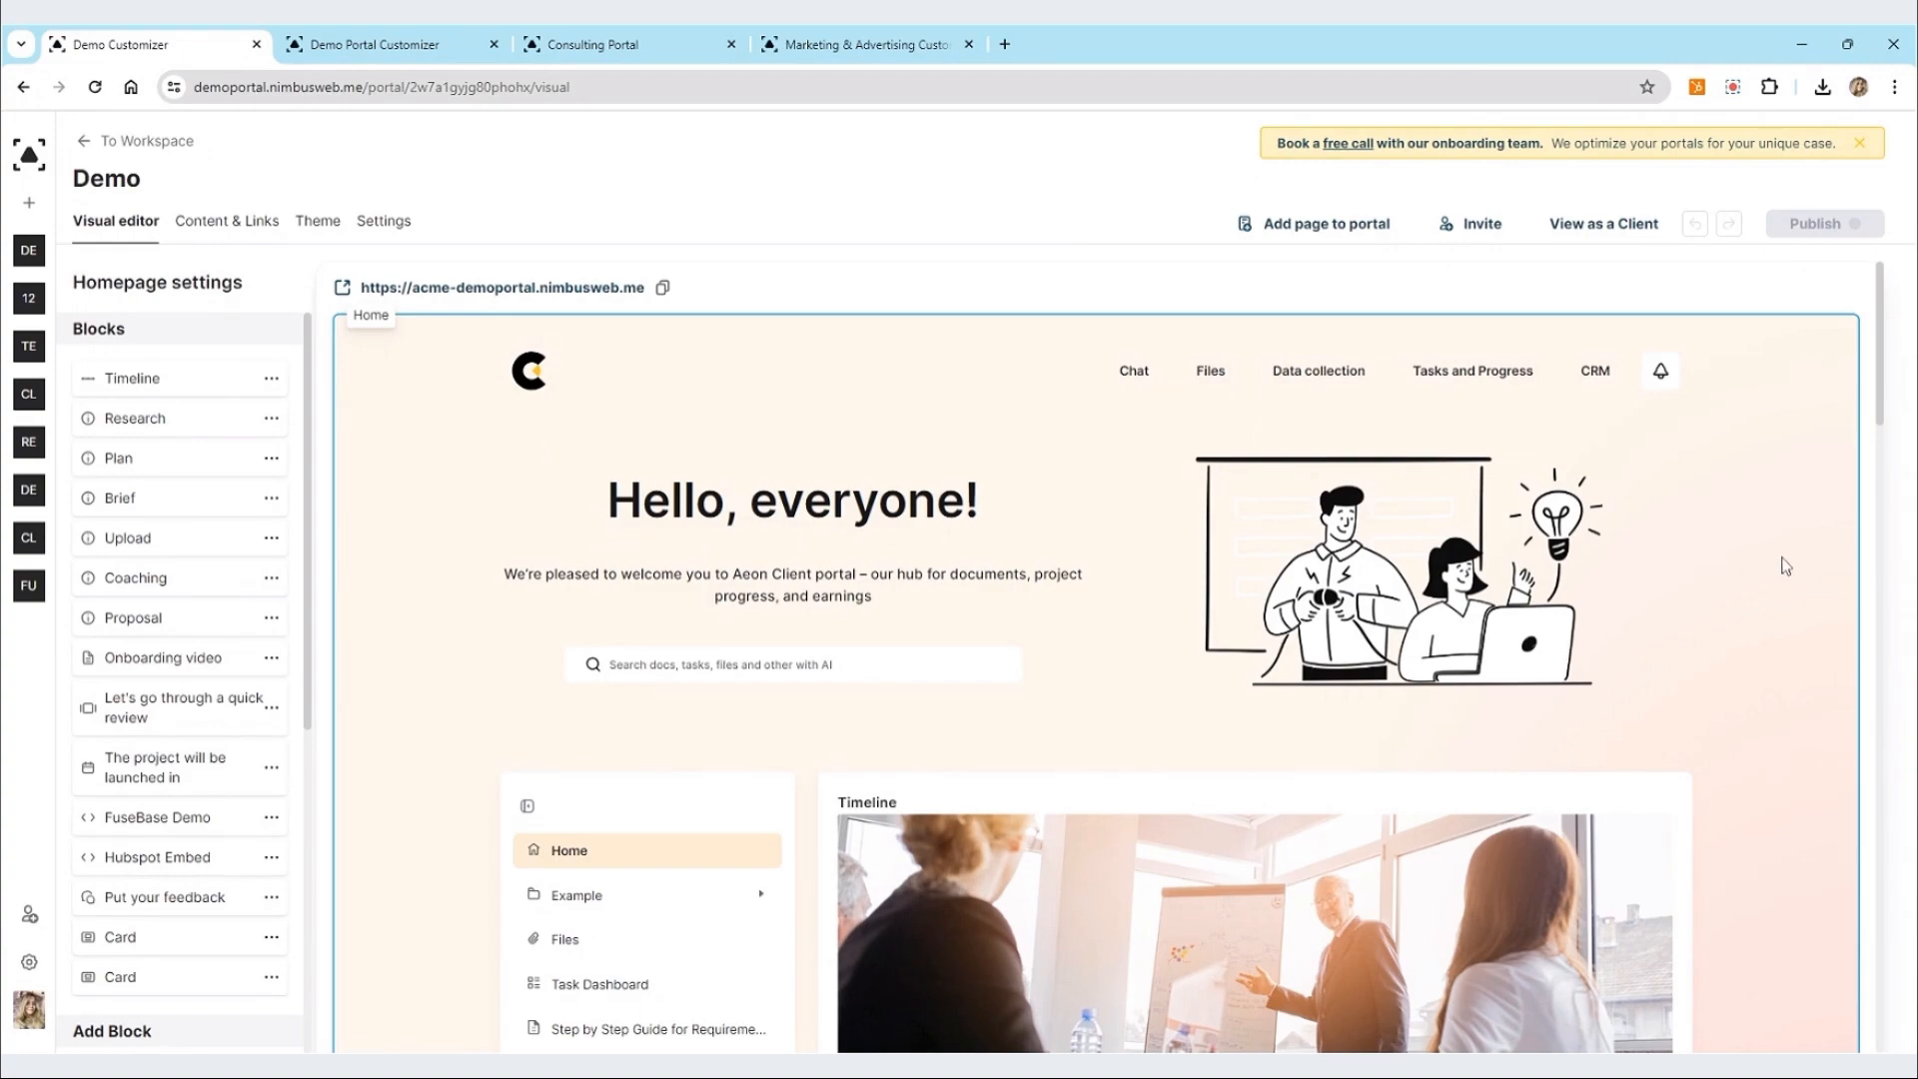
Step: Open the Demo portal's detailed theme settings and examine how the general colors appear across its homepage
{"action": "left_click", "coordinate": [319, 226]}
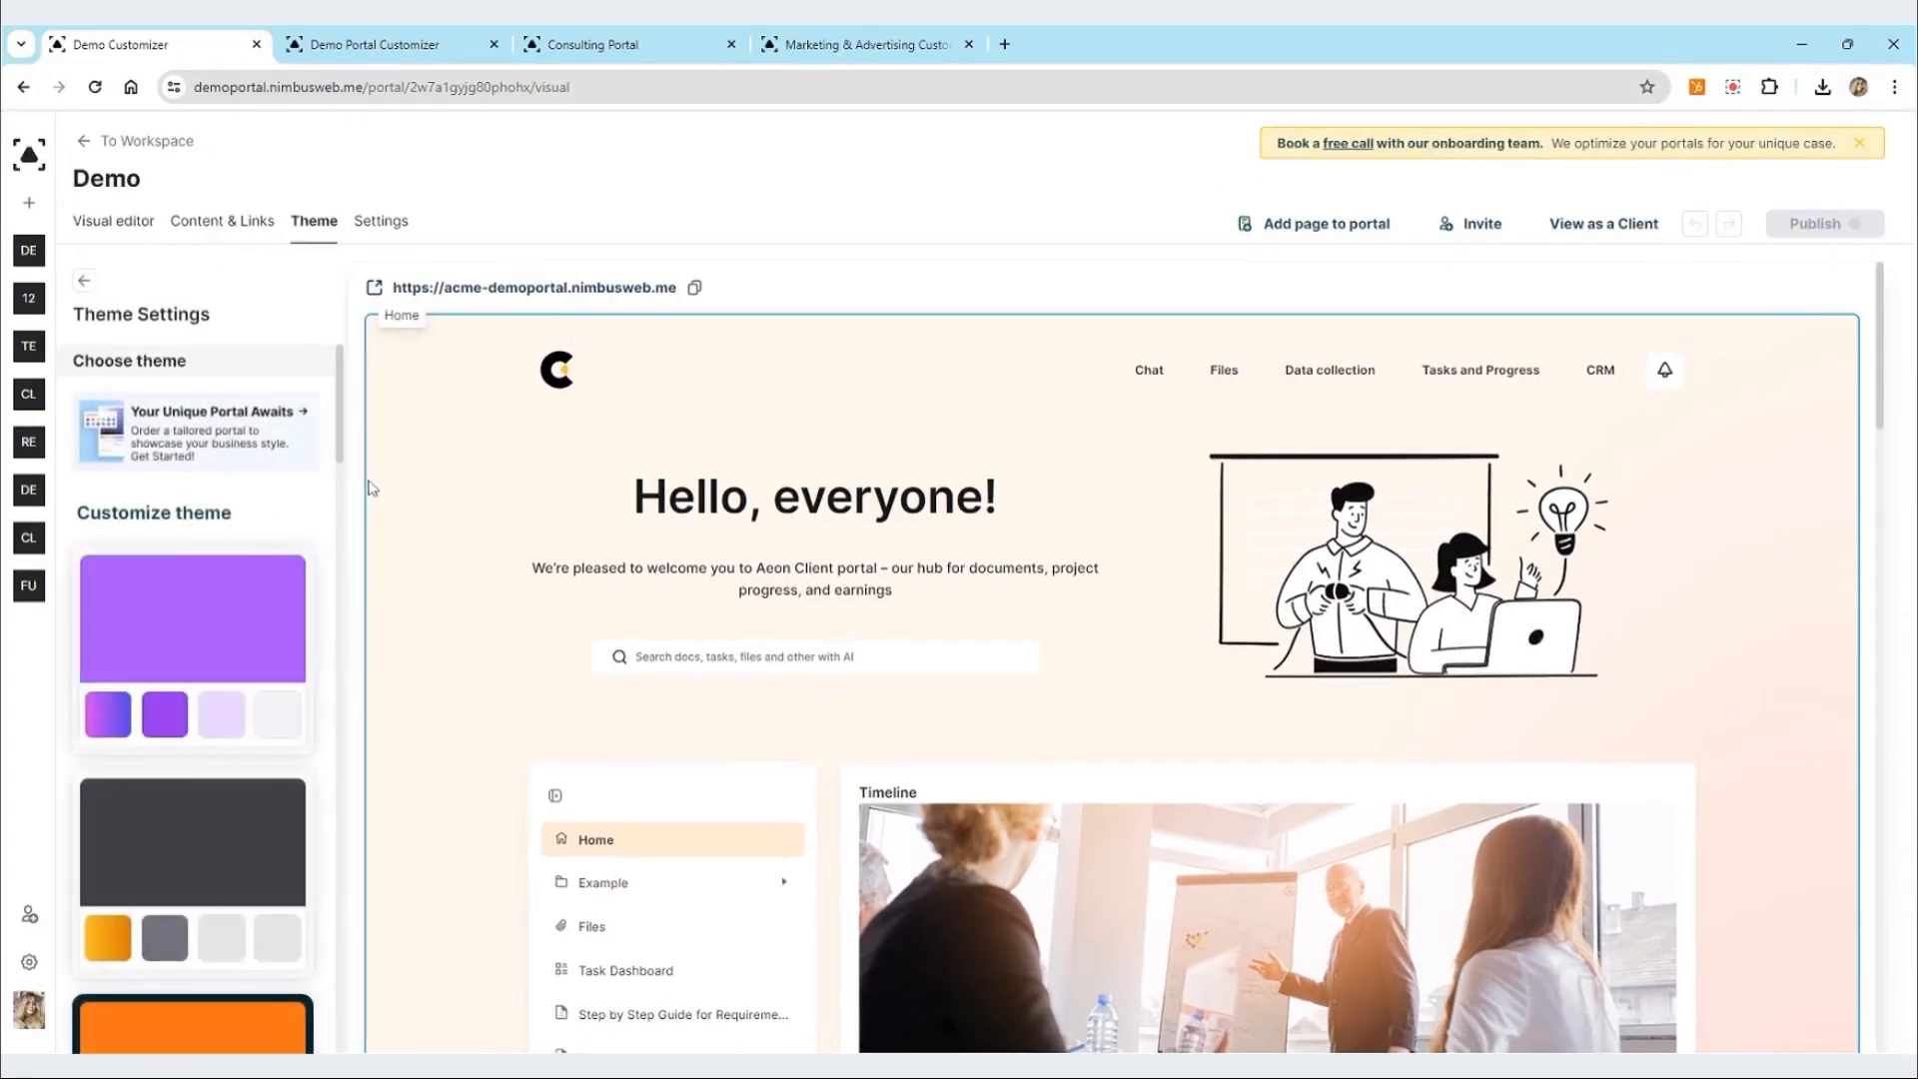
{"action": "left_click", "coordinate": [152, 512]}
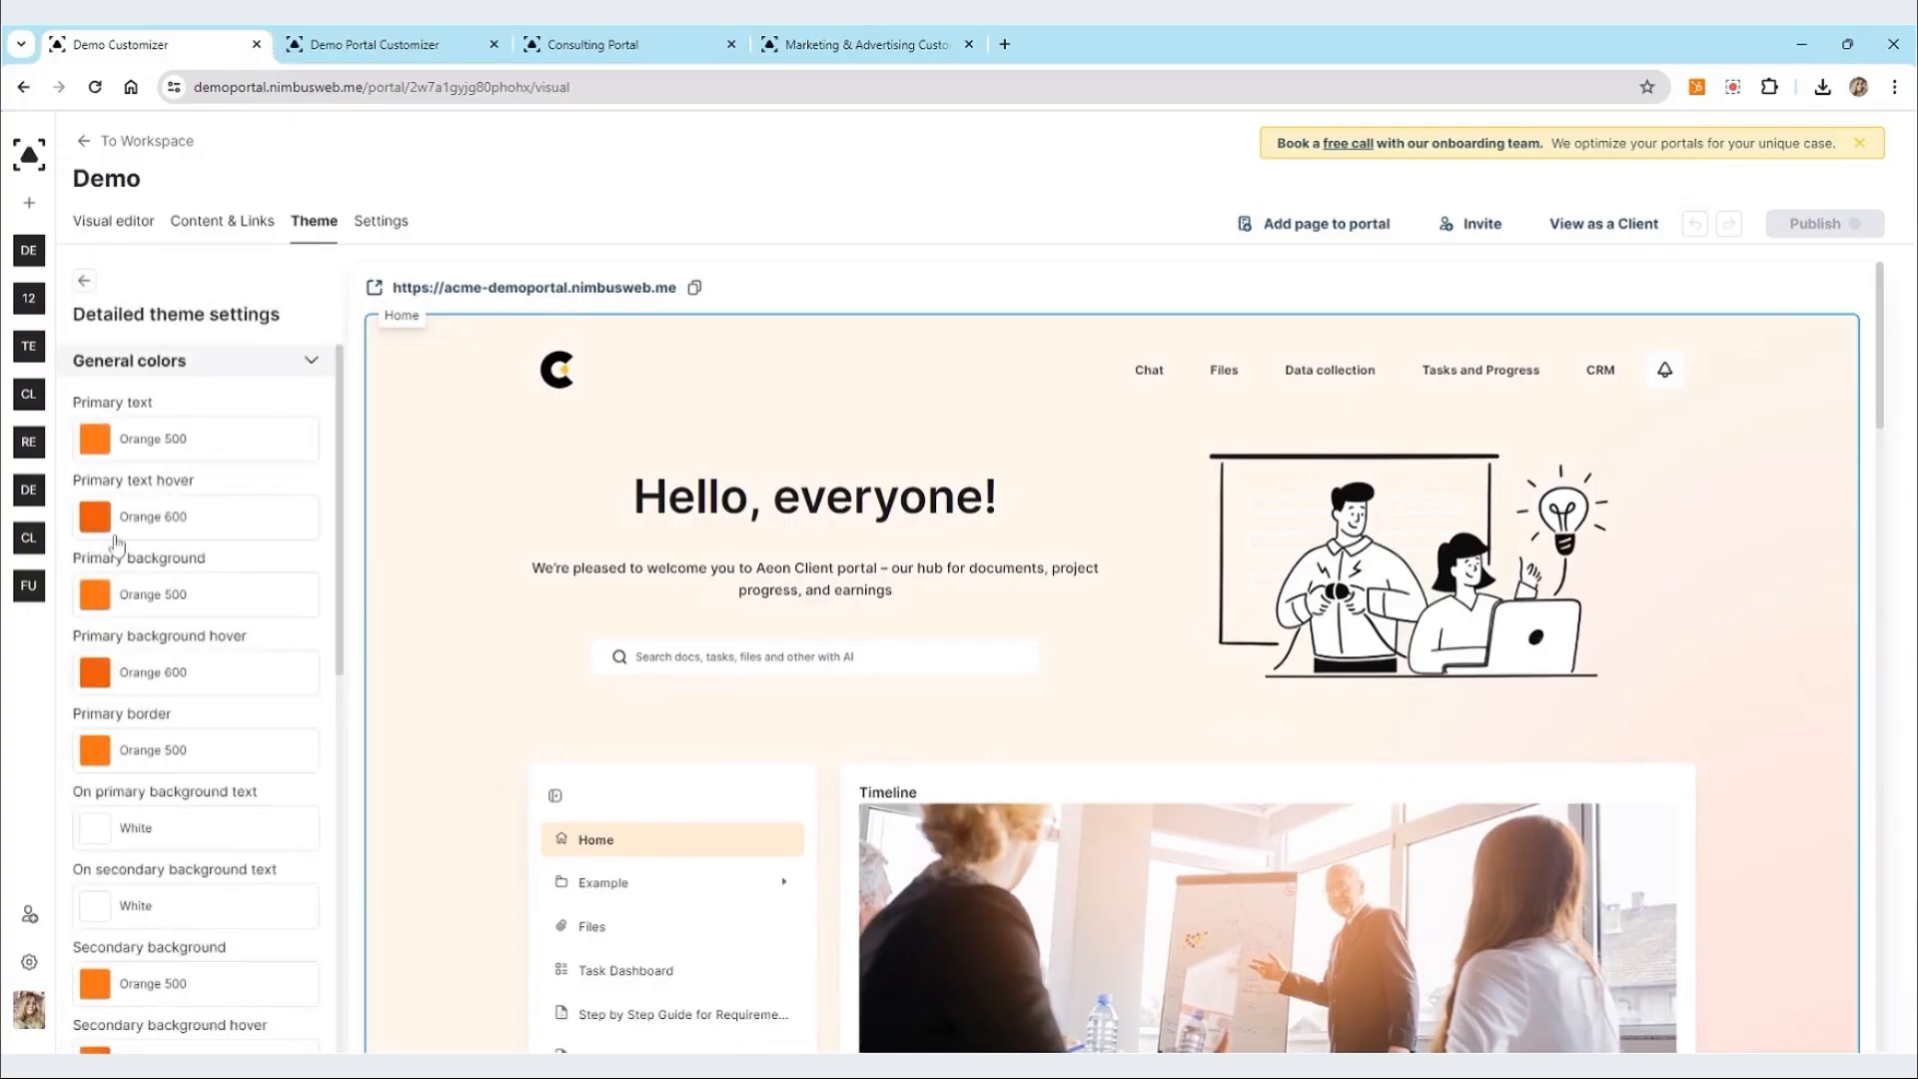
{"action": "scroll", "coordinate": [492, 575], "scroll_direction": "down", "scroll_amount": 1}
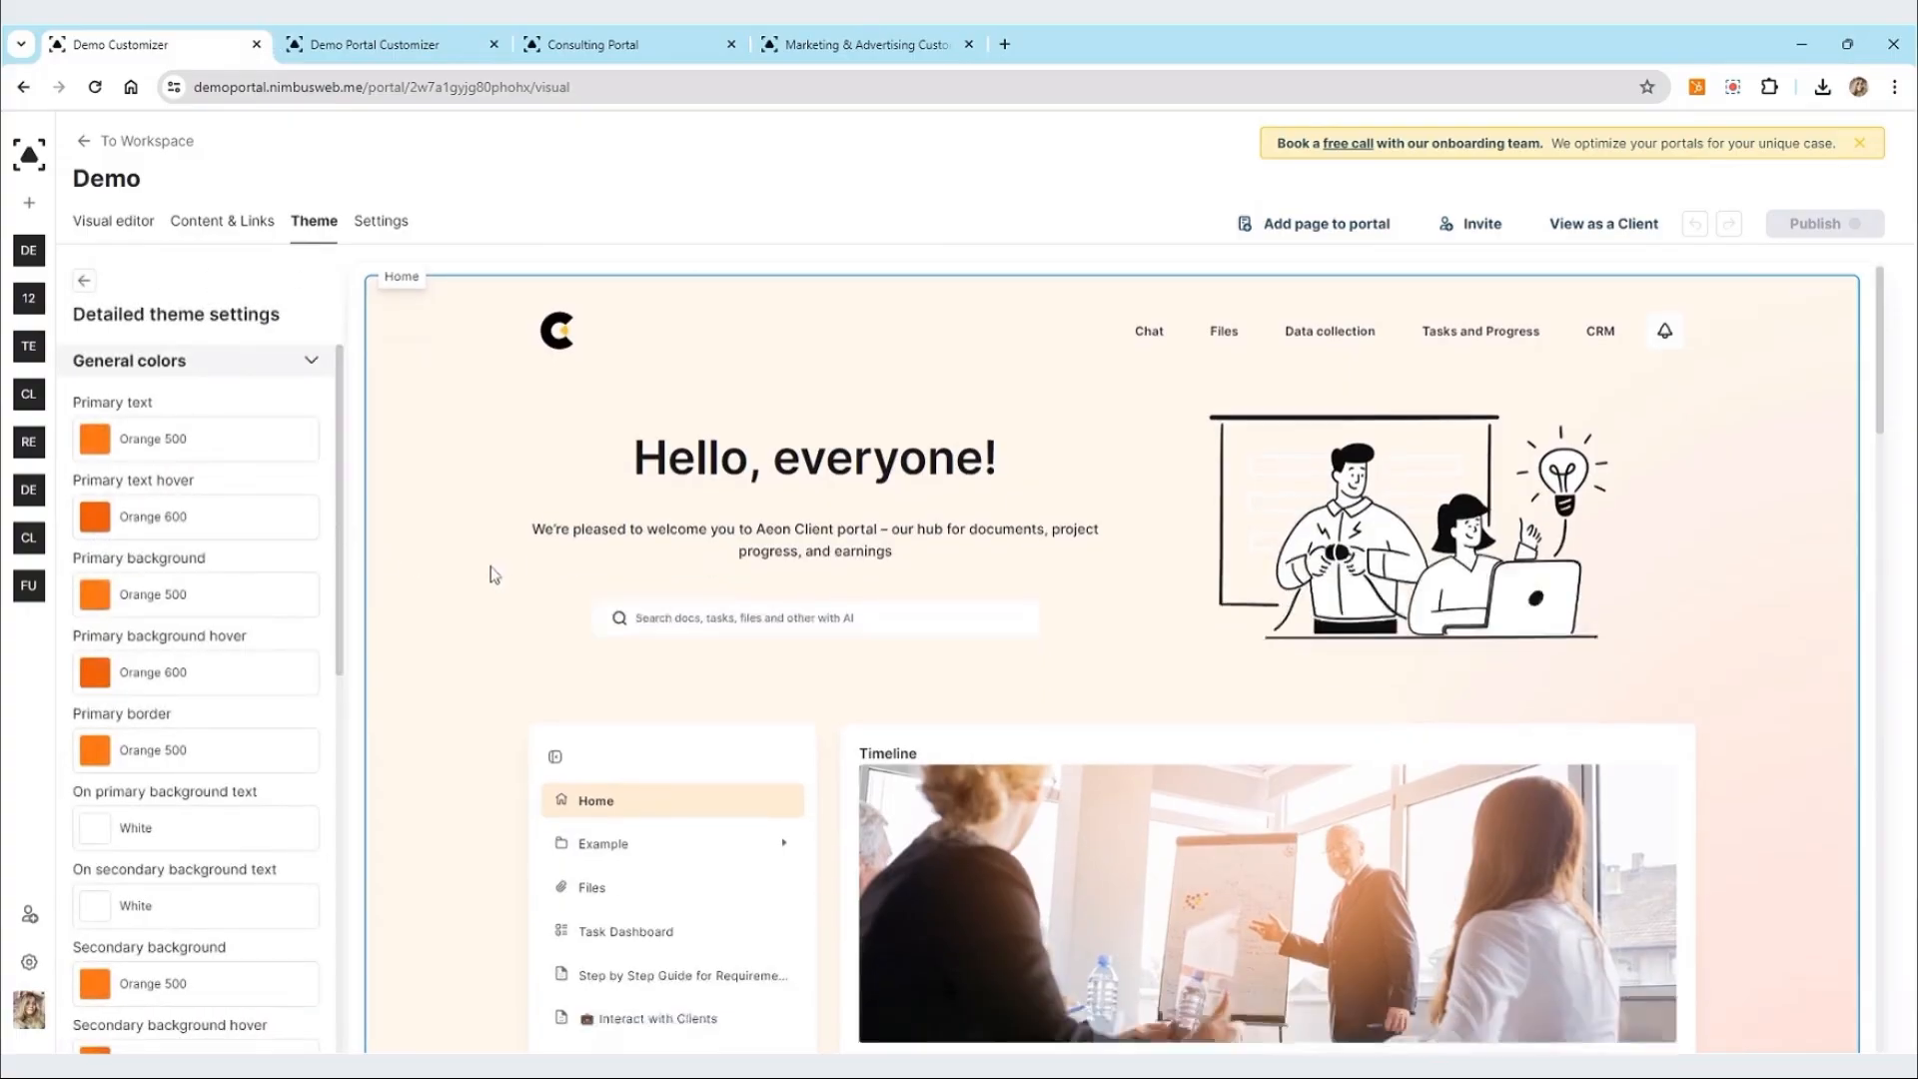
{"action": "scroll", "coordinate": [492, 576], "scroll_direction": "down", "scroll_amount": 3}
{"action": "scroll", "coordinate": [468, 588], "scroll_direction": "up", "scroll_amount": 4}
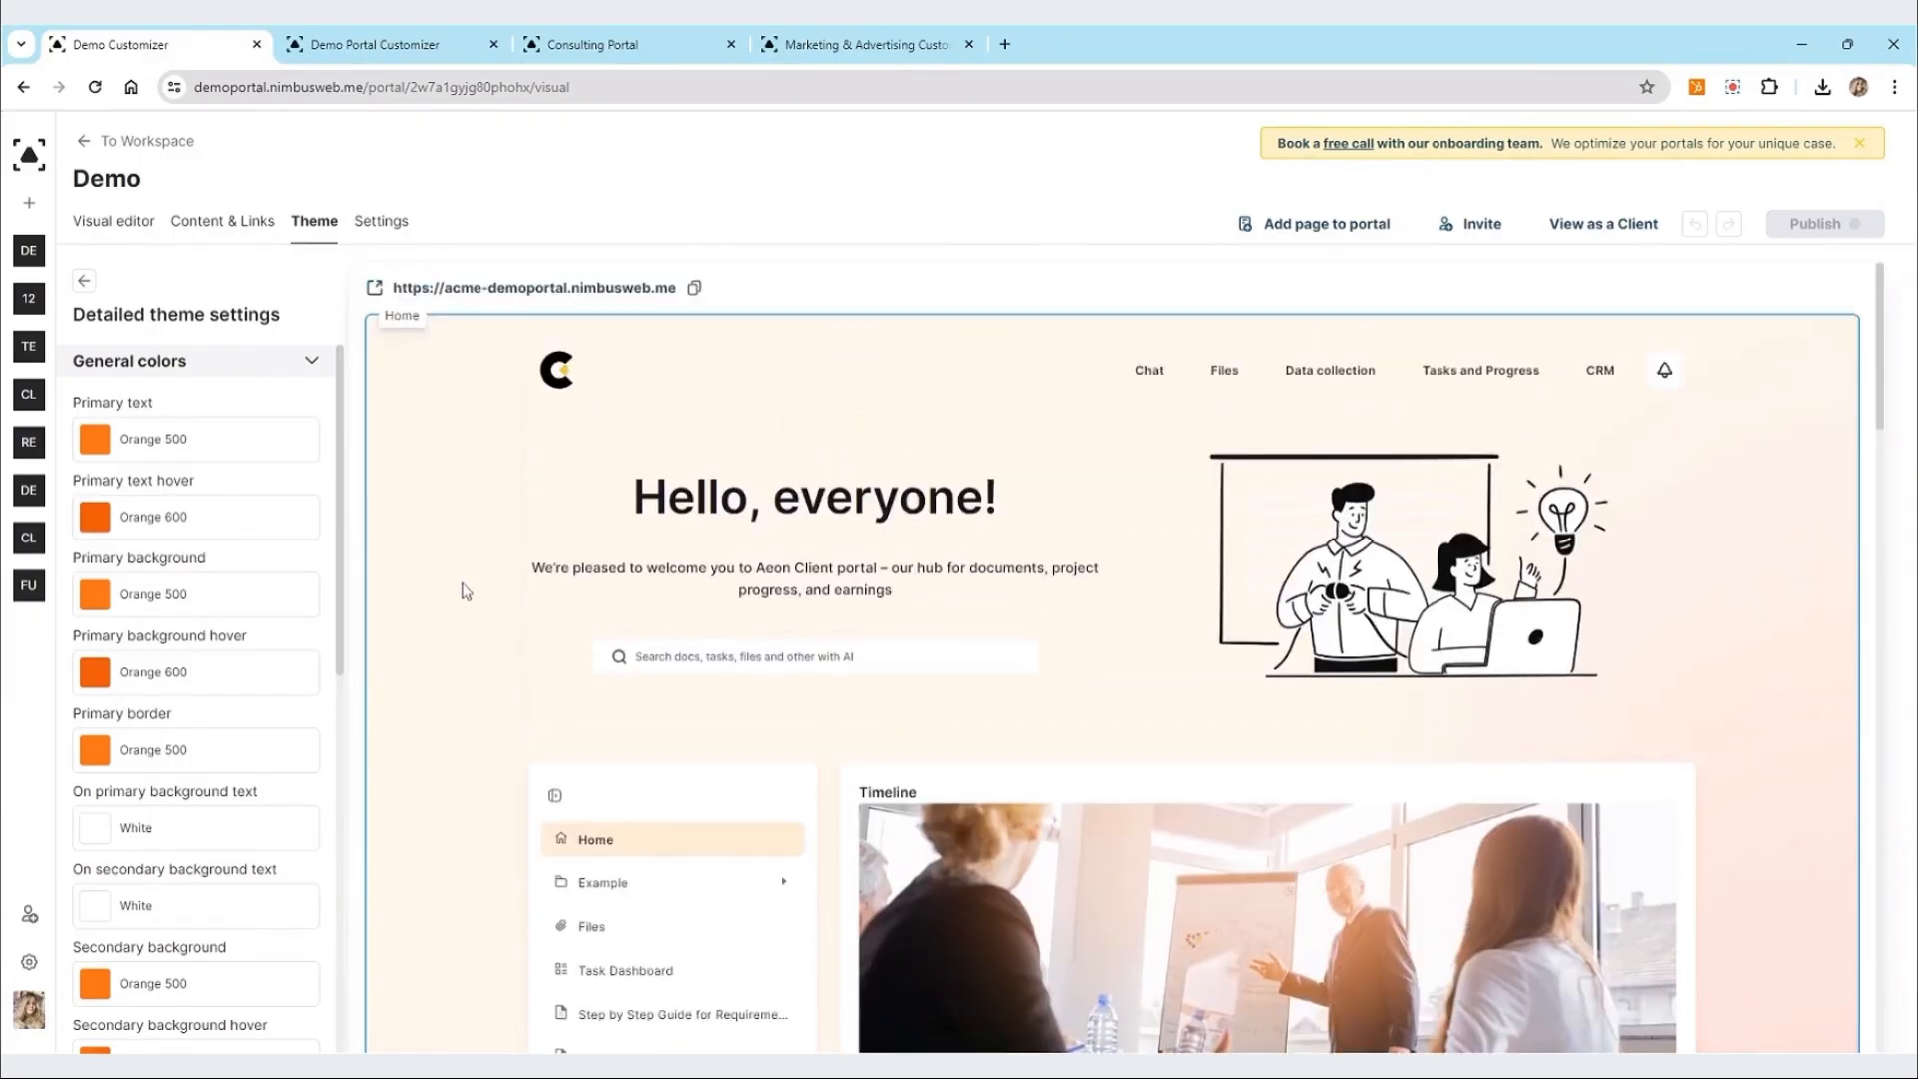
{"action": "scroll", "coordinate": [1065, 529], "scroll_direction": "down", "scroll_amount": 5}
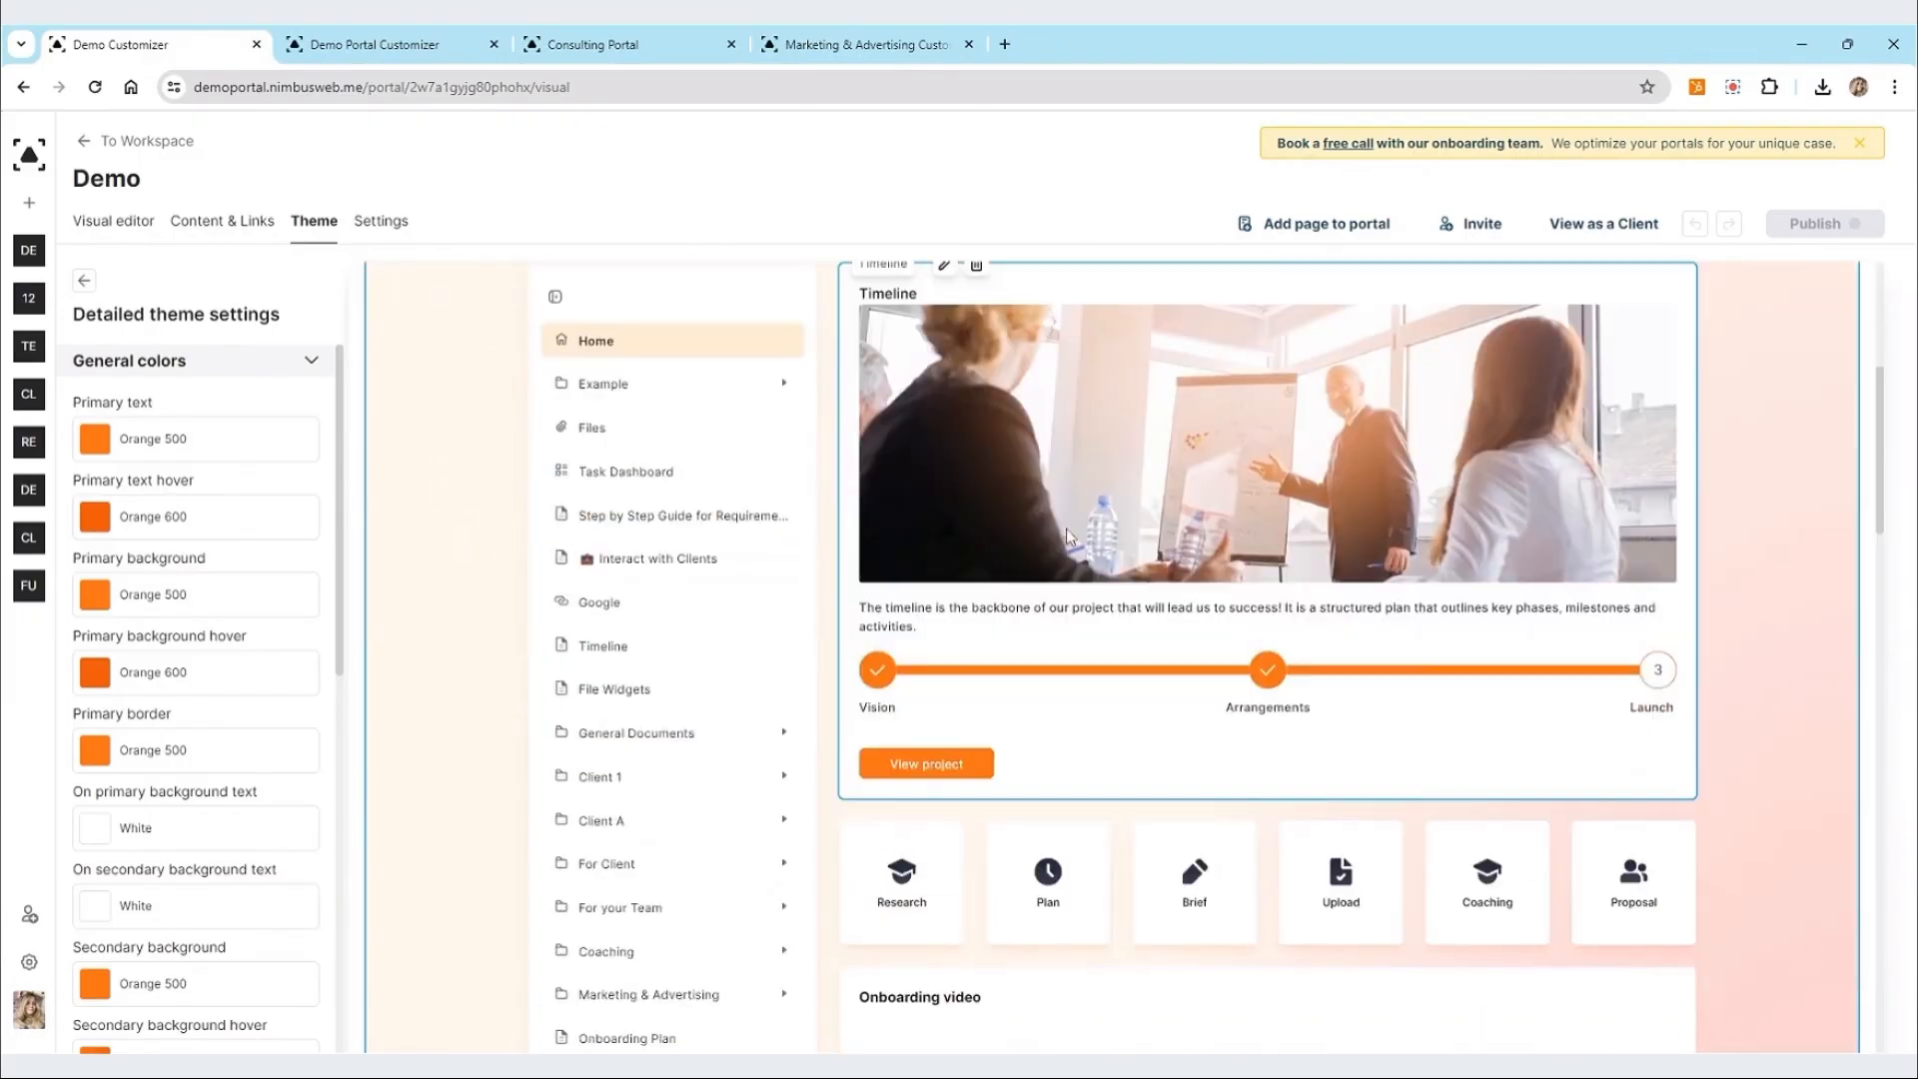
{"action": "scroll", "coordinate": [826, 685], "scroll_direction": "up", "scroll_amount": 5}
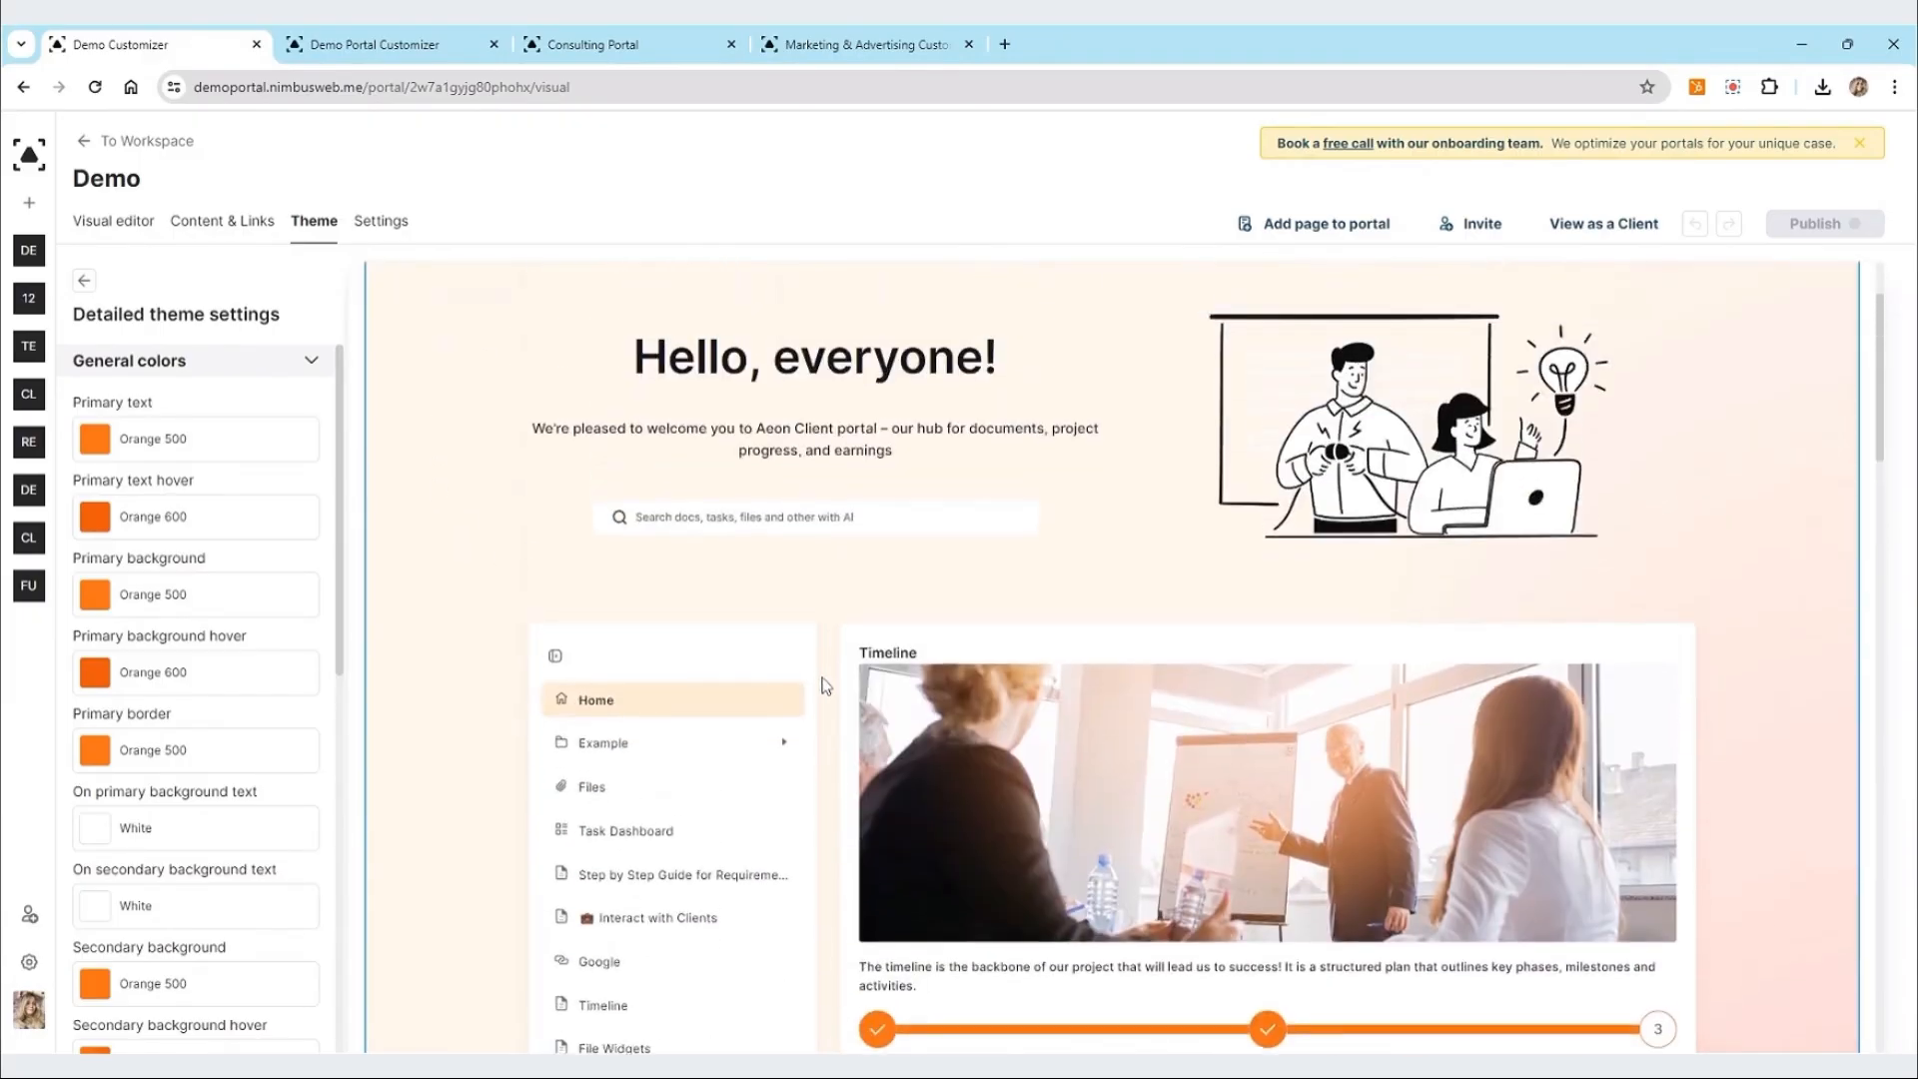
{"action": "scroll", "coordinate": [825, 685], "scroll_direction": "up", "scroll_amount": 2}
Step: Browse the color palette available for the Demo theme's primary text
{"action": "left_click", "coordinate": [232, 450]}
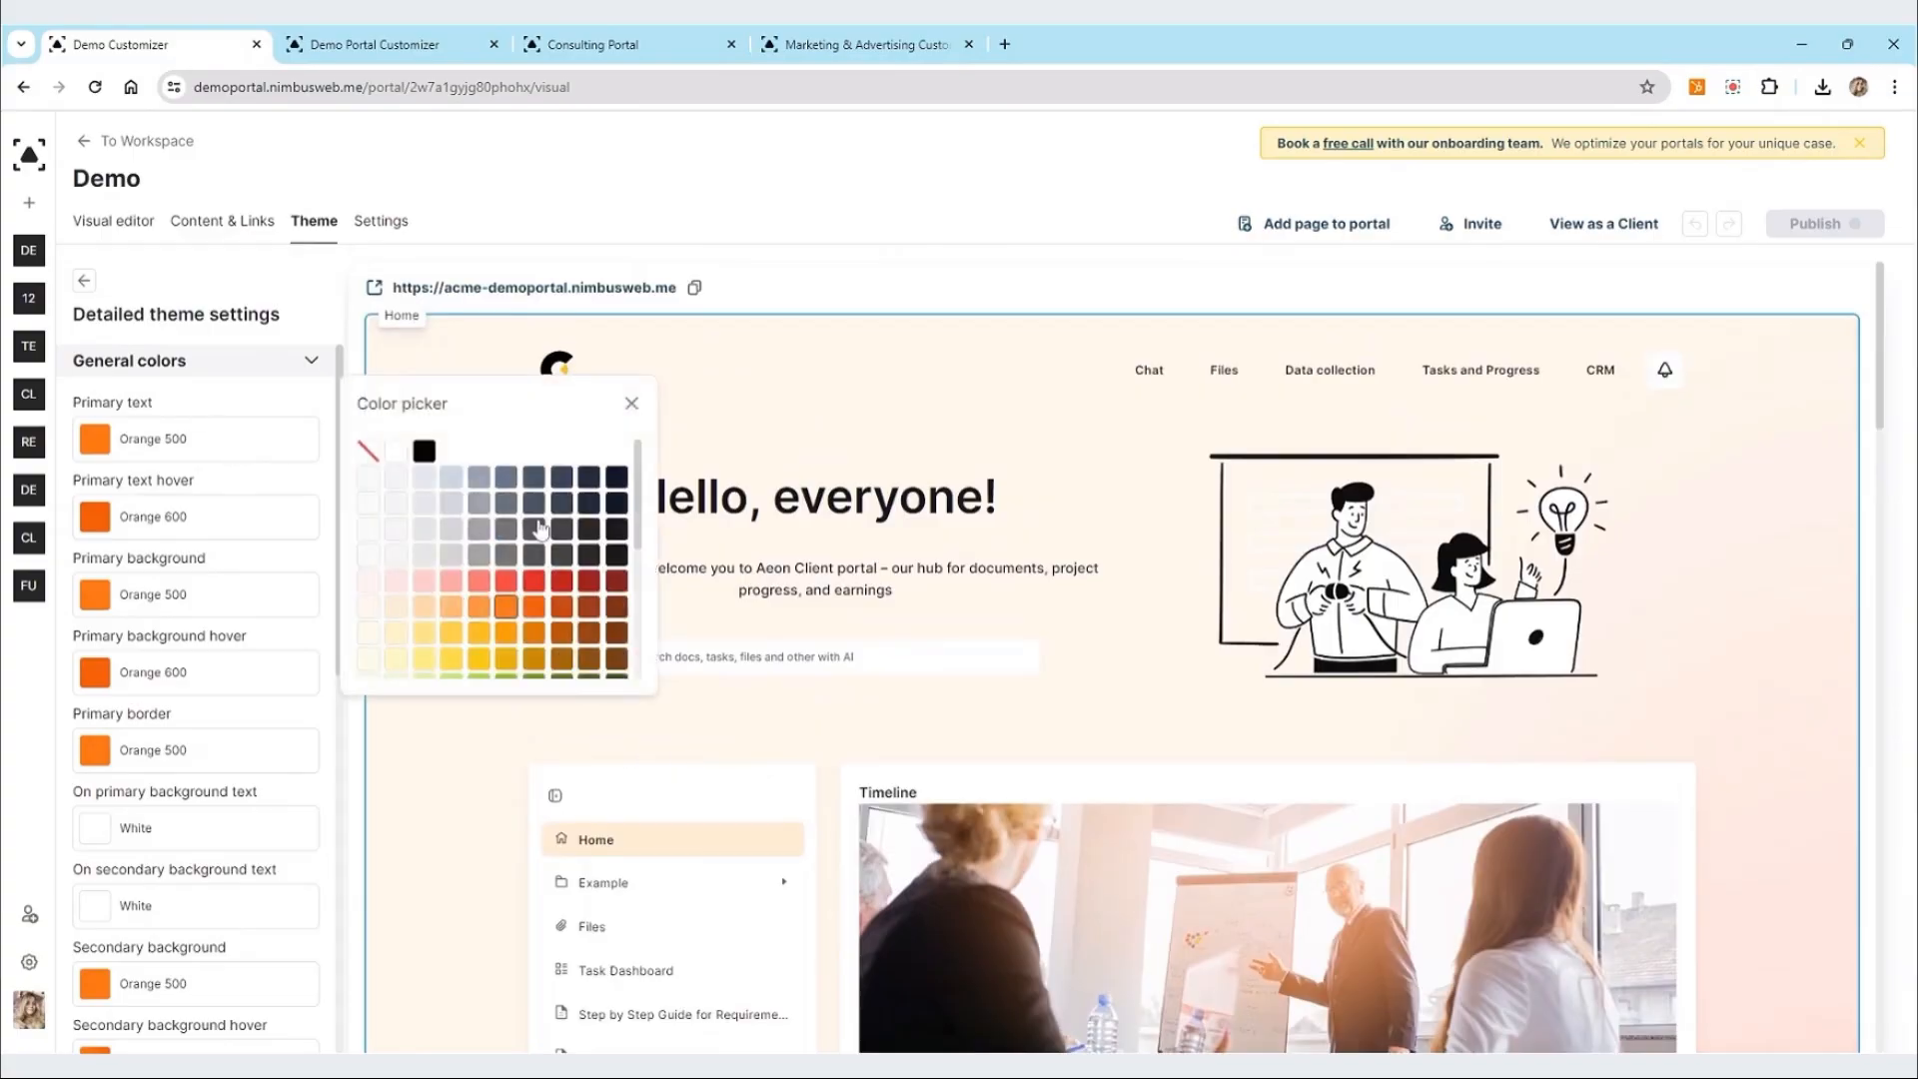
{"action": "scroll", "coordinate": [540, 528], "scroll_direction": "down", "scroll_amount": 5}
{"action": "scroll", "coordinate": [546, 531], "scroll_direction": "up", "scroll_amount": 5}
{"action": "scroll", "coordinate": [957, 587], "scroll_direction": "down", "scroll_amount": 1}
{"action": "scroll", "coordinate": [955, 580], "scroll_direction": "down", "scroll_amount": 3}
{"action": "scroll", "coordinate": [837, 732], "scroll_direction": "up", "scroll_amount": 5}
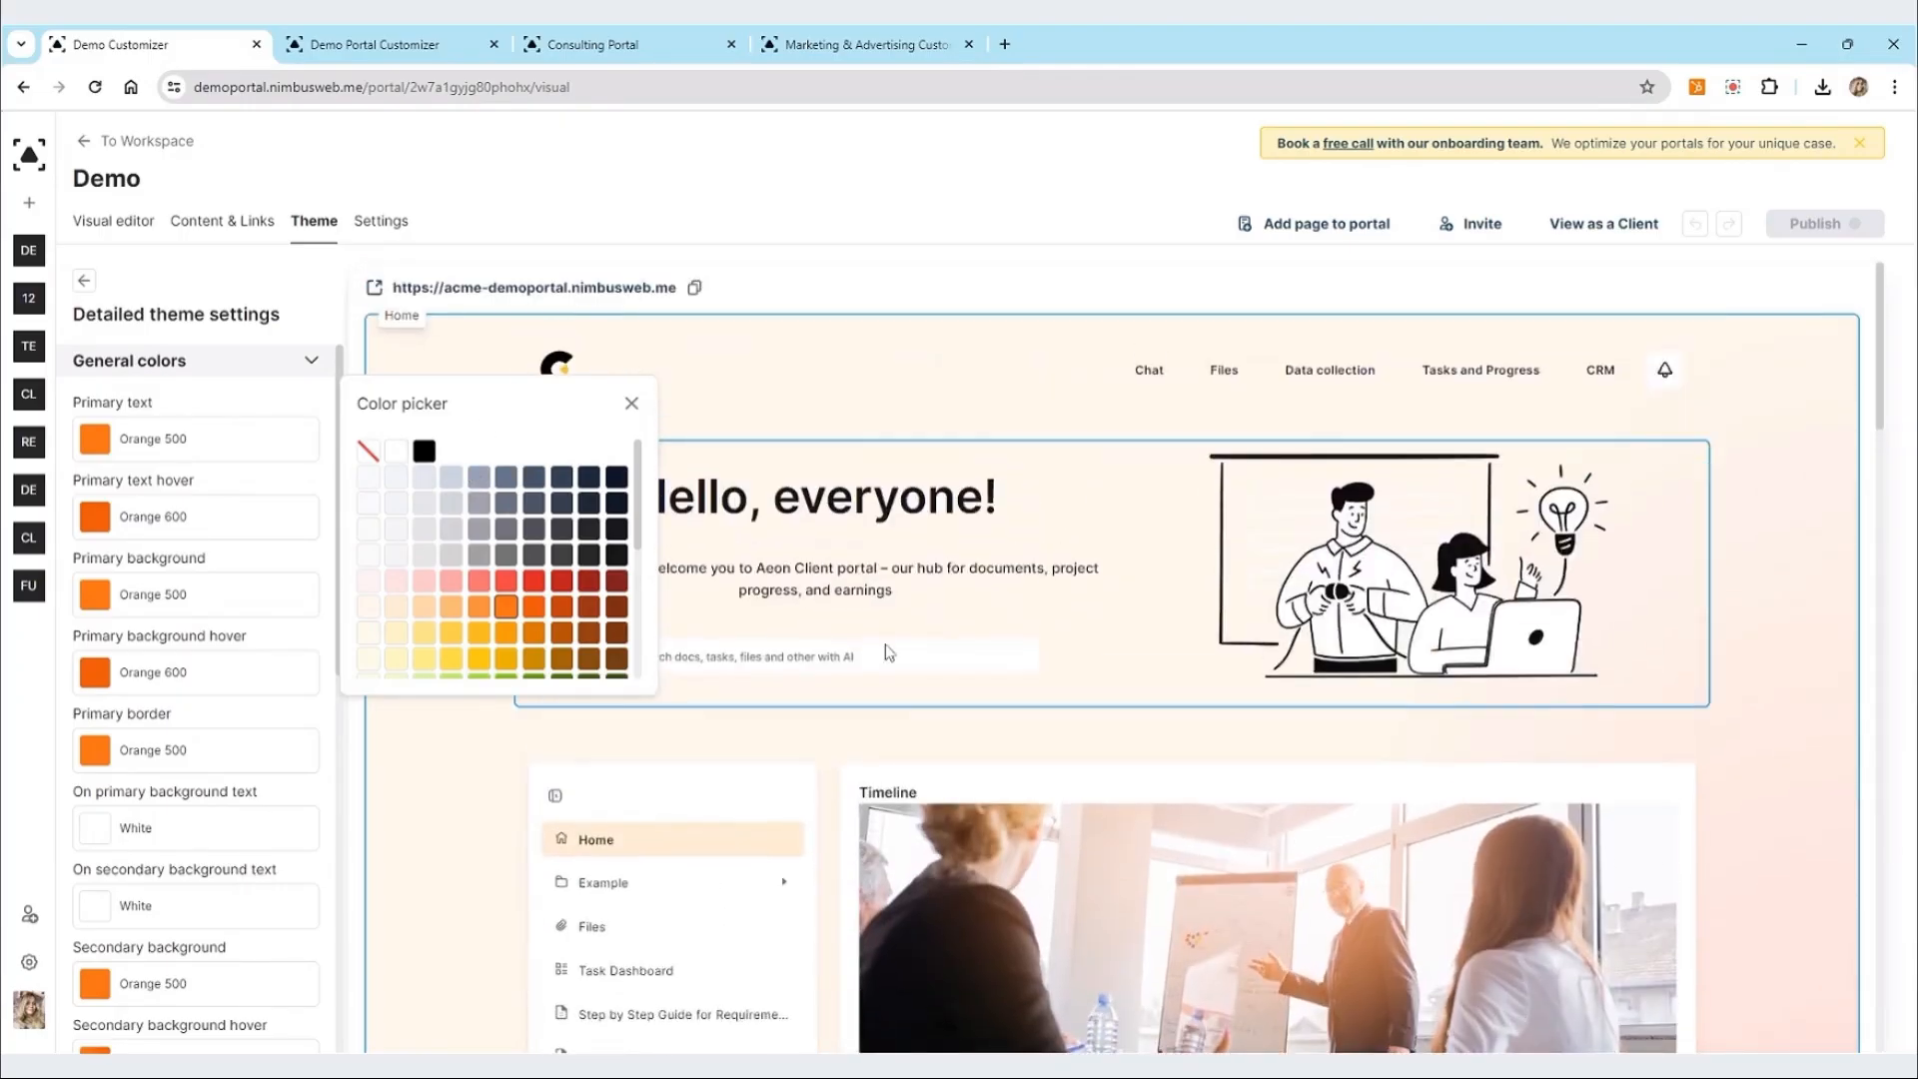
{"action": "left_click", "coordinate": [837, 732]}
Step: Compare the theme styles and homepage layouts of the Demo Portal, Consulting Portal and Marketing & Advertising portal
{"action": "left_click", "coordinate": [460, 44]}
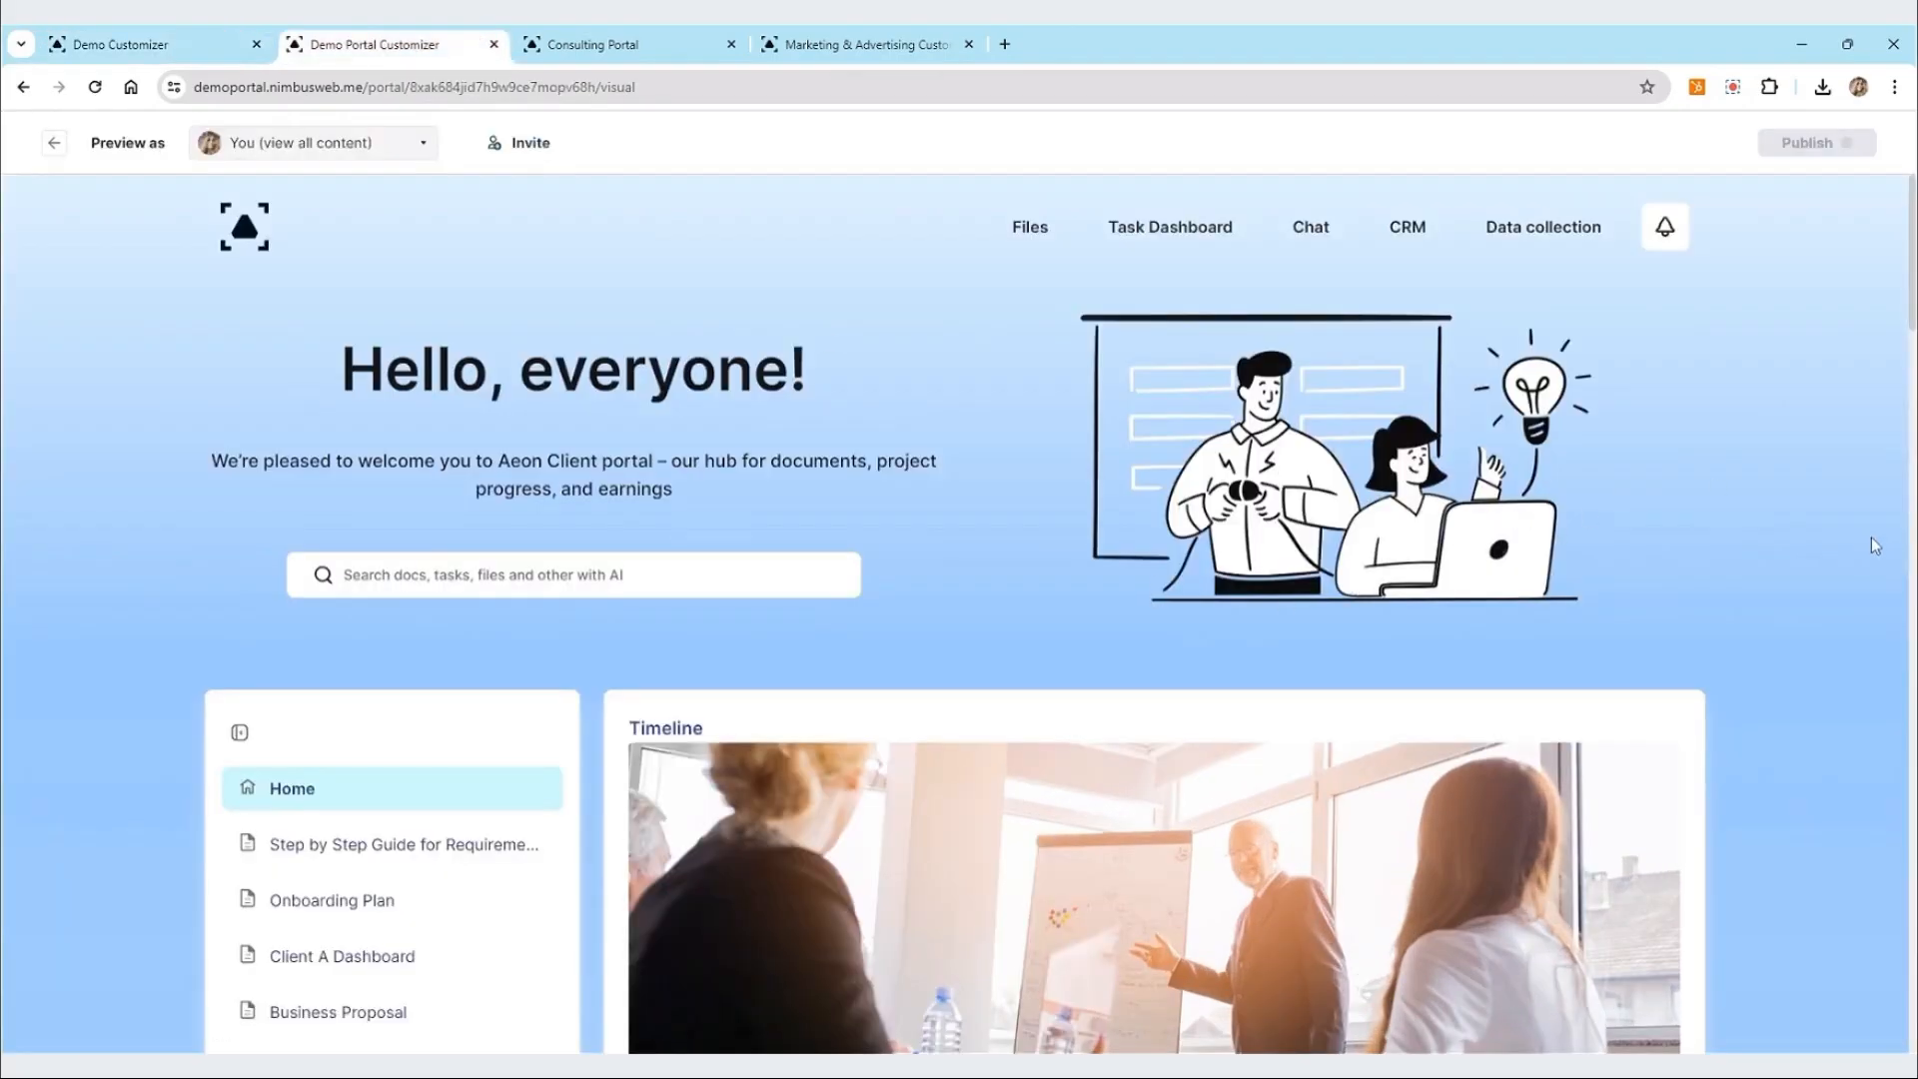
{"action": "scroll", "coordinate": [1868, 535], "scroll_direction": "down", "scroll_amount": 5}
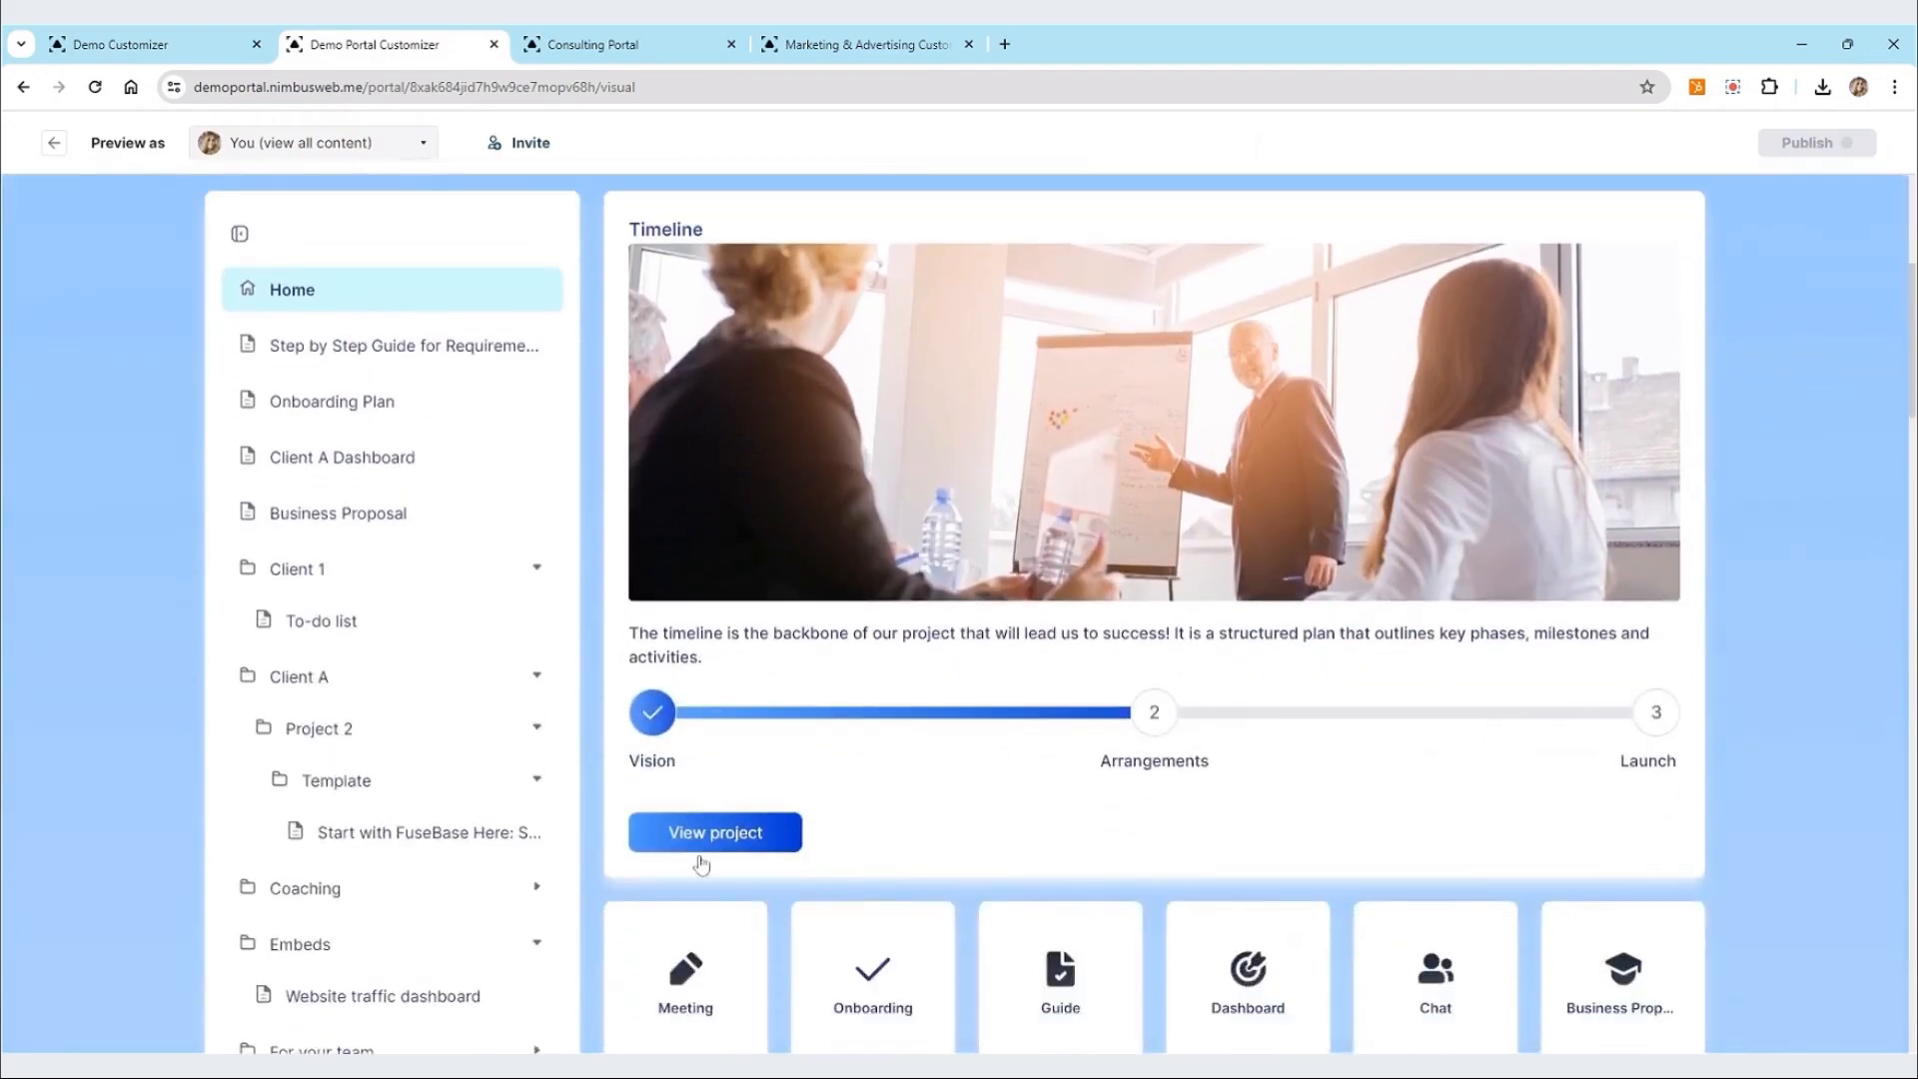
{"action": "left_click", "coordinate": [590, 40]}
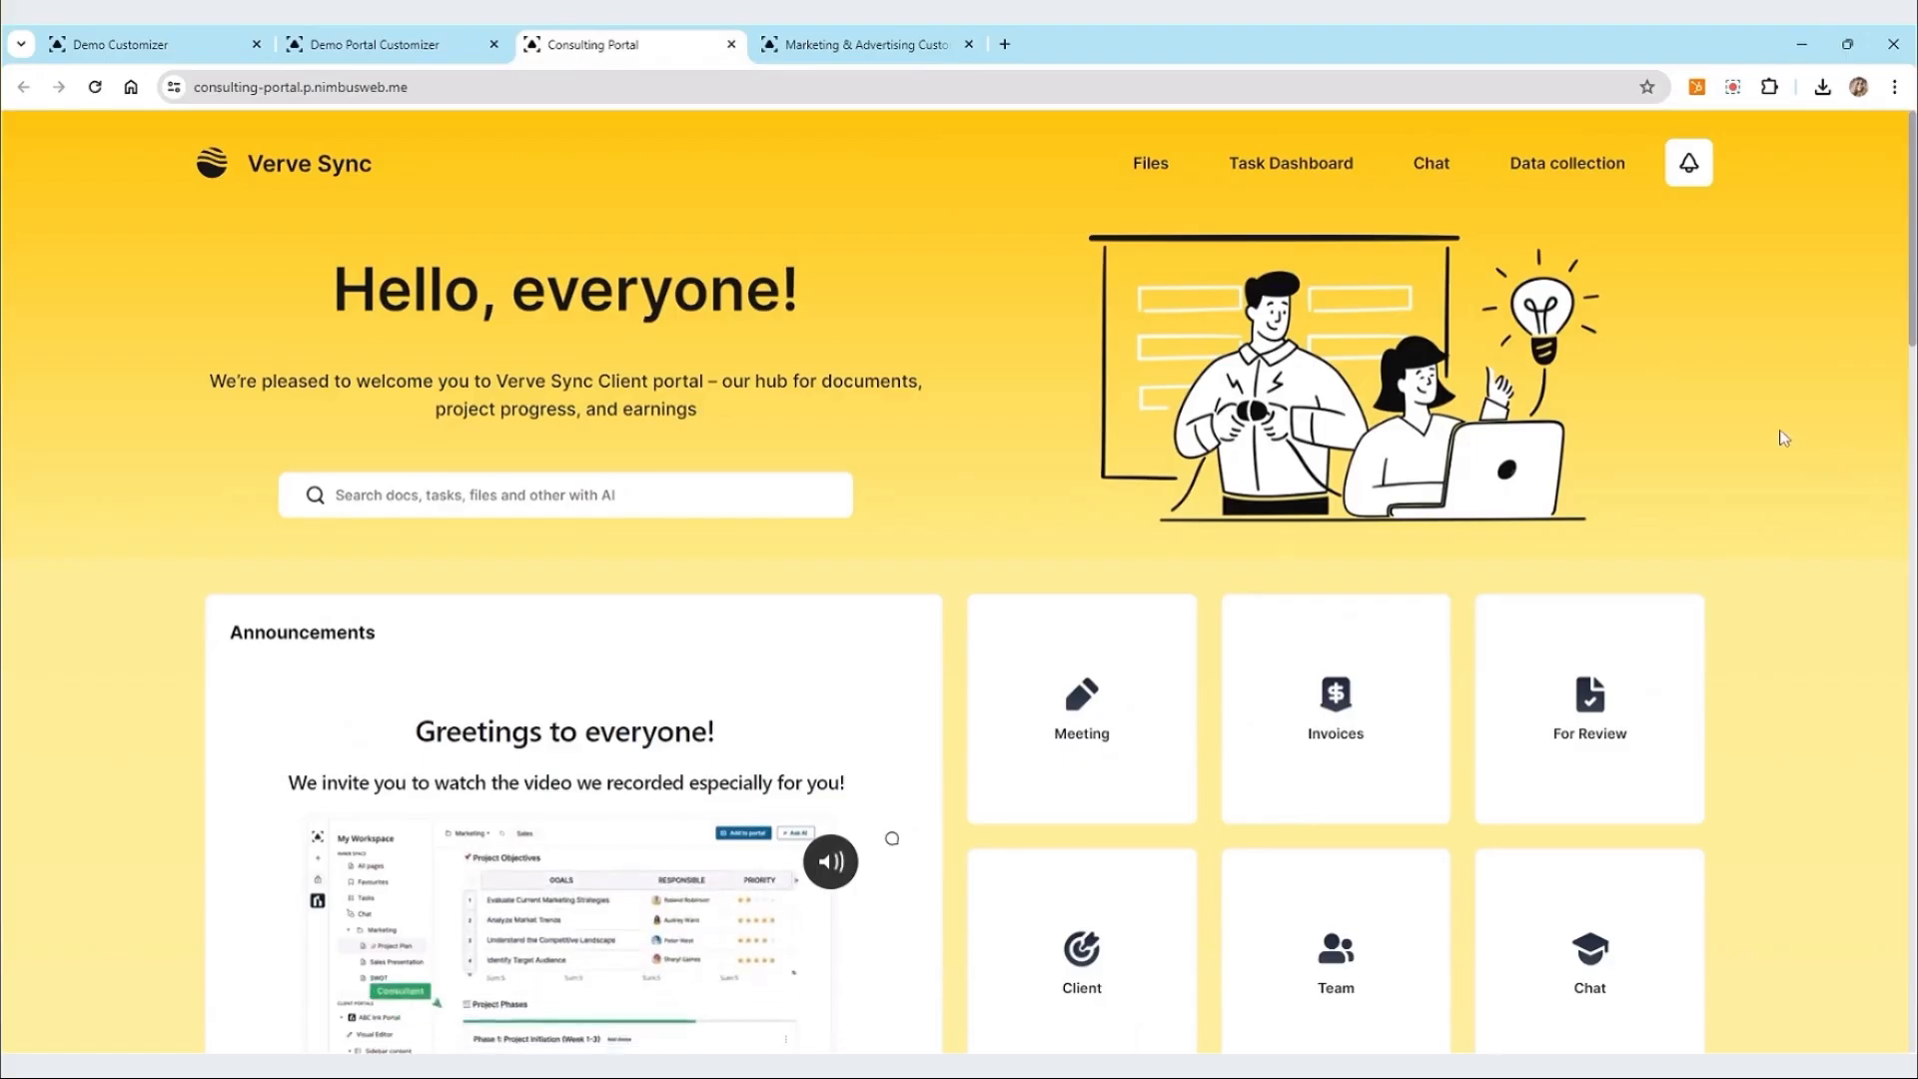
{"action": "scroll", "coordinate": [1783, 427], "scroll_direction": "down", "scroll_amount": 5}
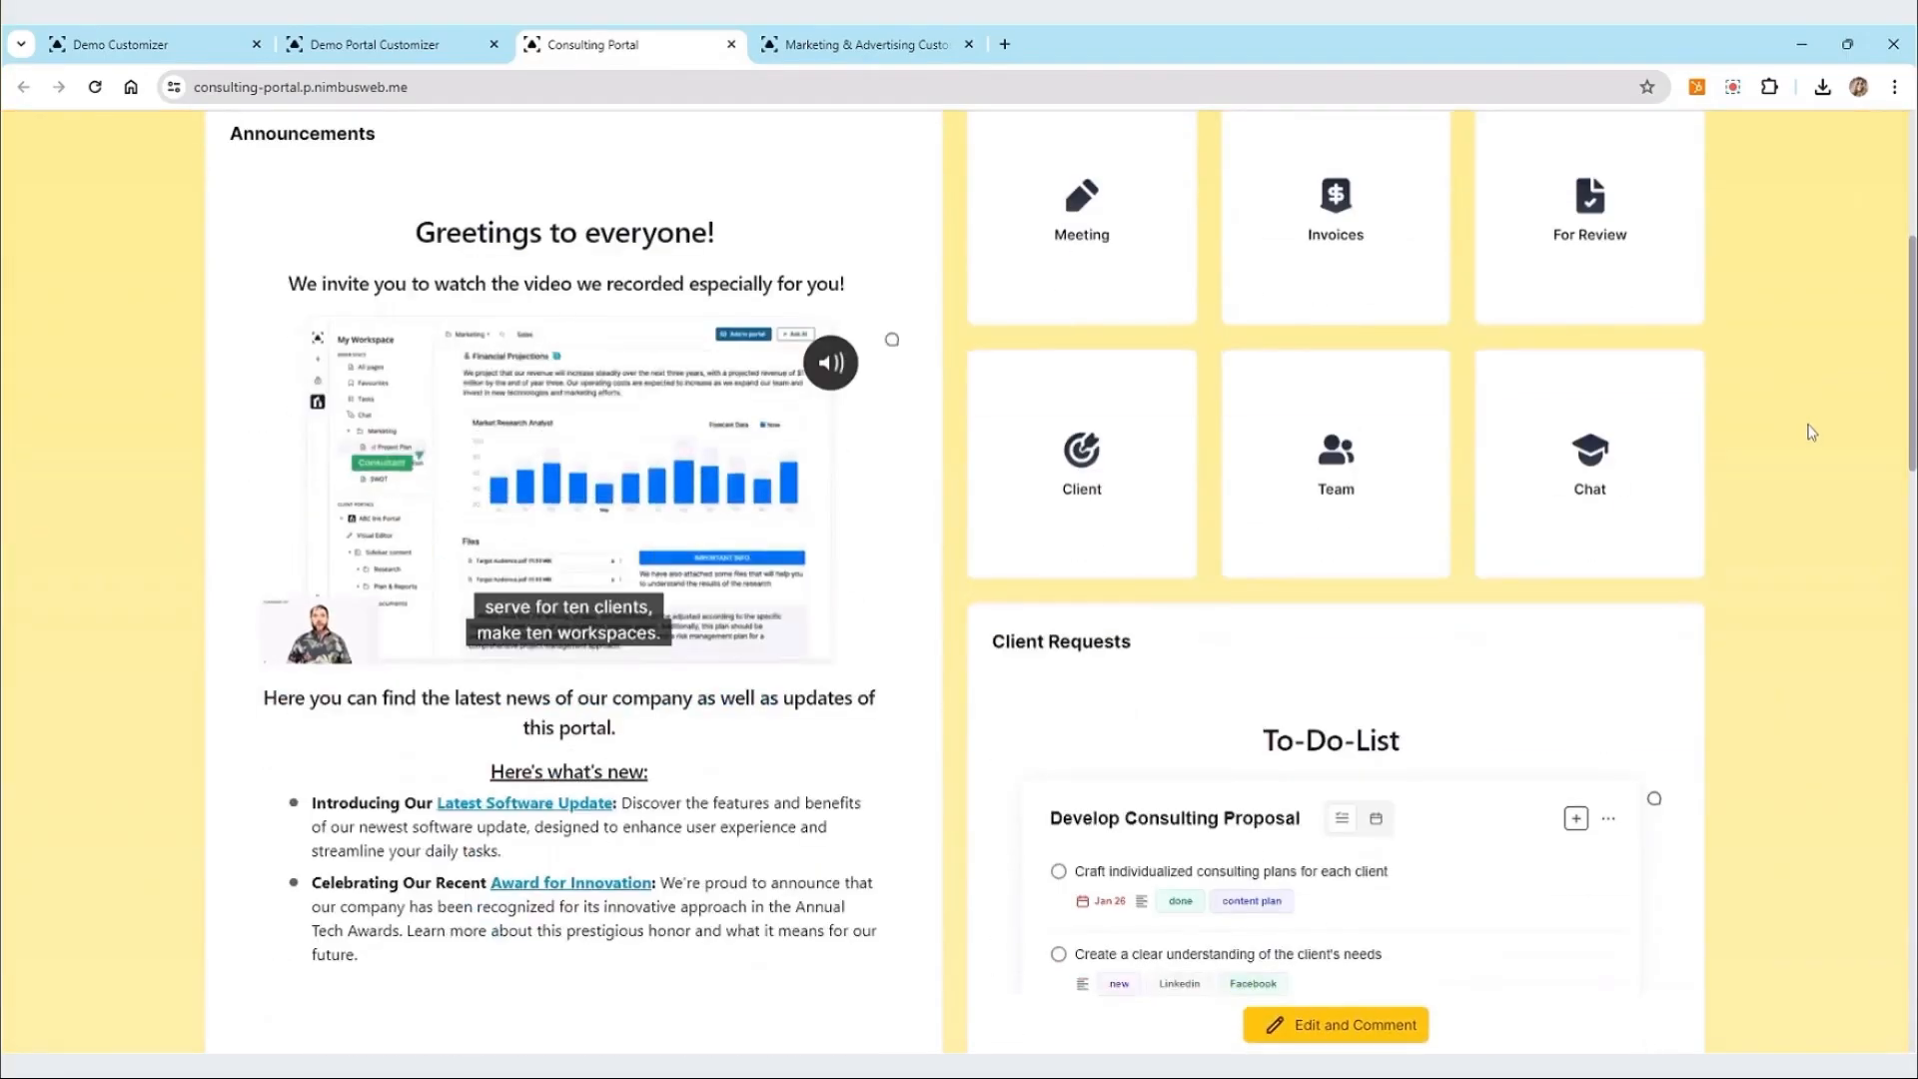
{"action": "scroll", "coordinate": [1799, 430], "scroll_direction": "down", "scroll_amount": 8}
{"action": "scroll", "coordinate": [1836, 480], "scroll_direction": "down", "scroll_amount": 8}
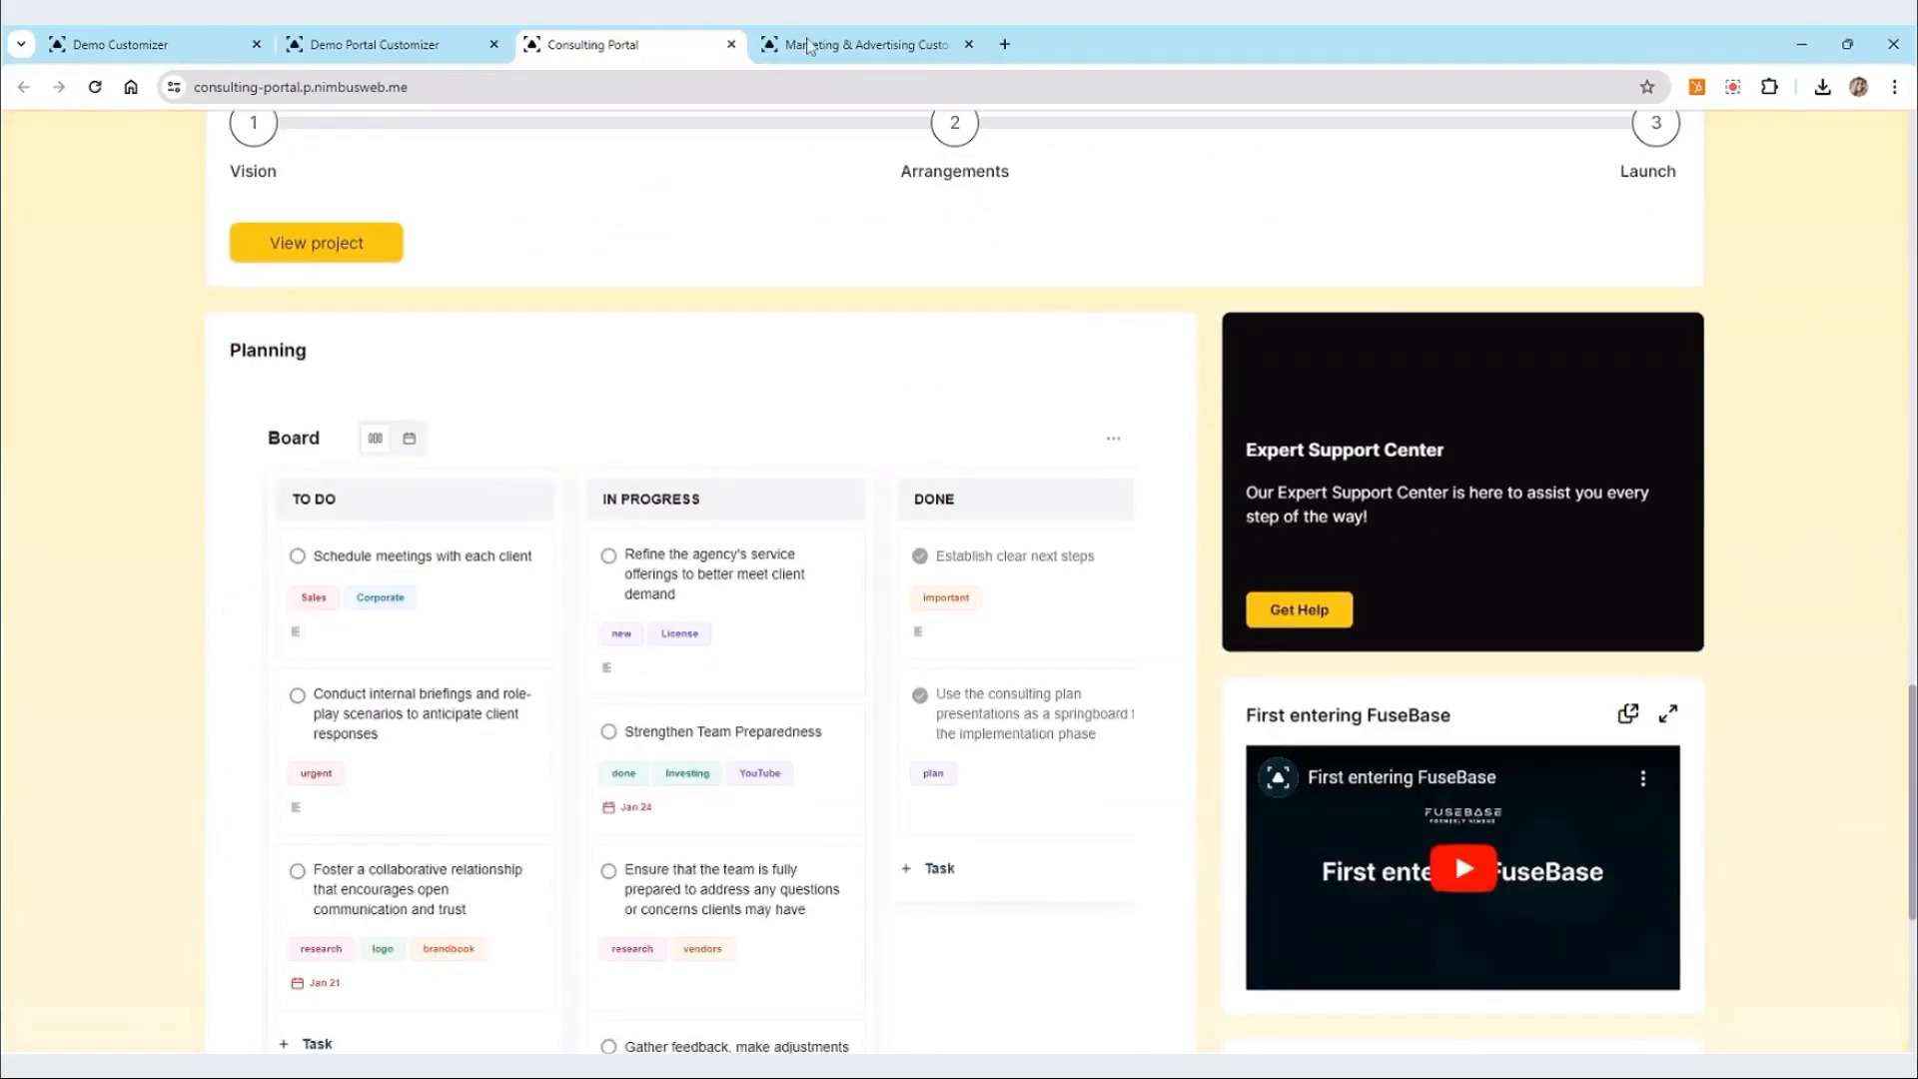
{"action": "left_click", "coordinate": [810, 47]}
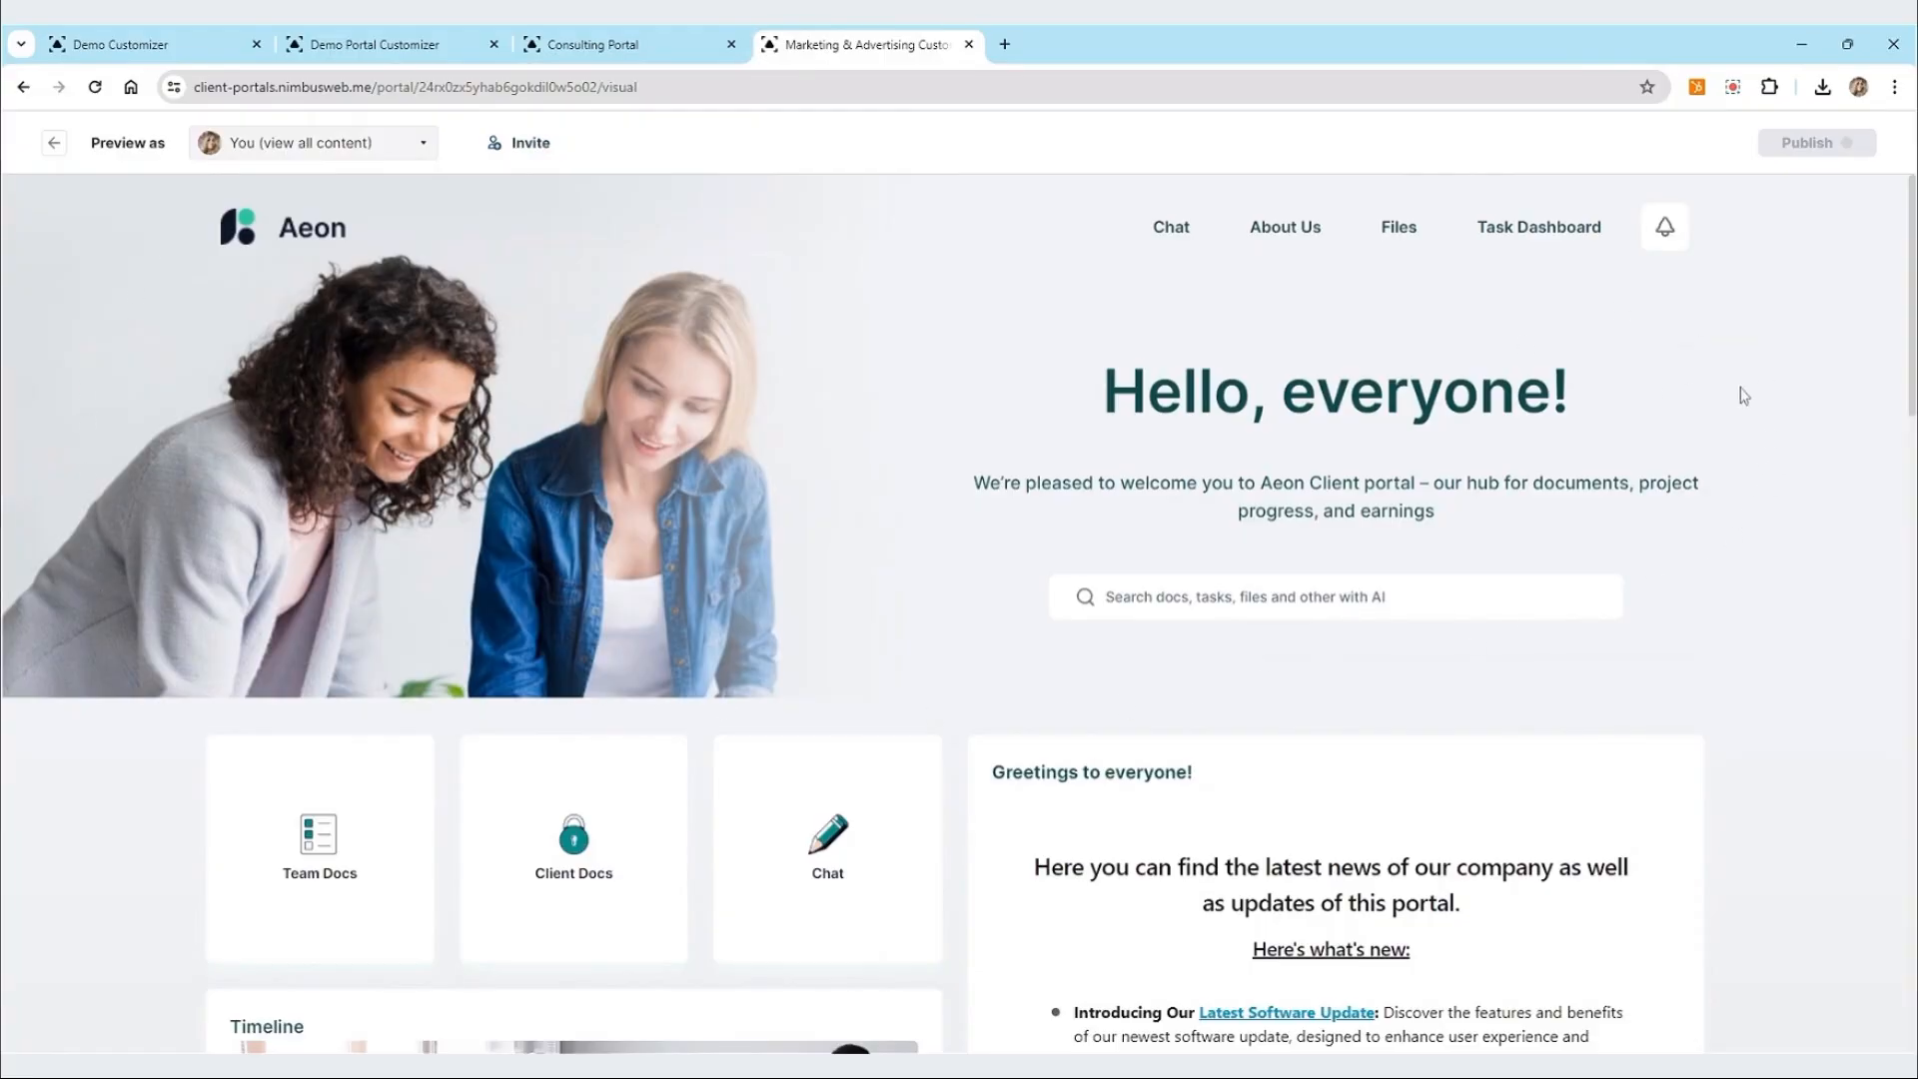
{"action": "scroll", "coordinate": [1740, 399], "scroll_direction": "down", "scroll_amount": 4}
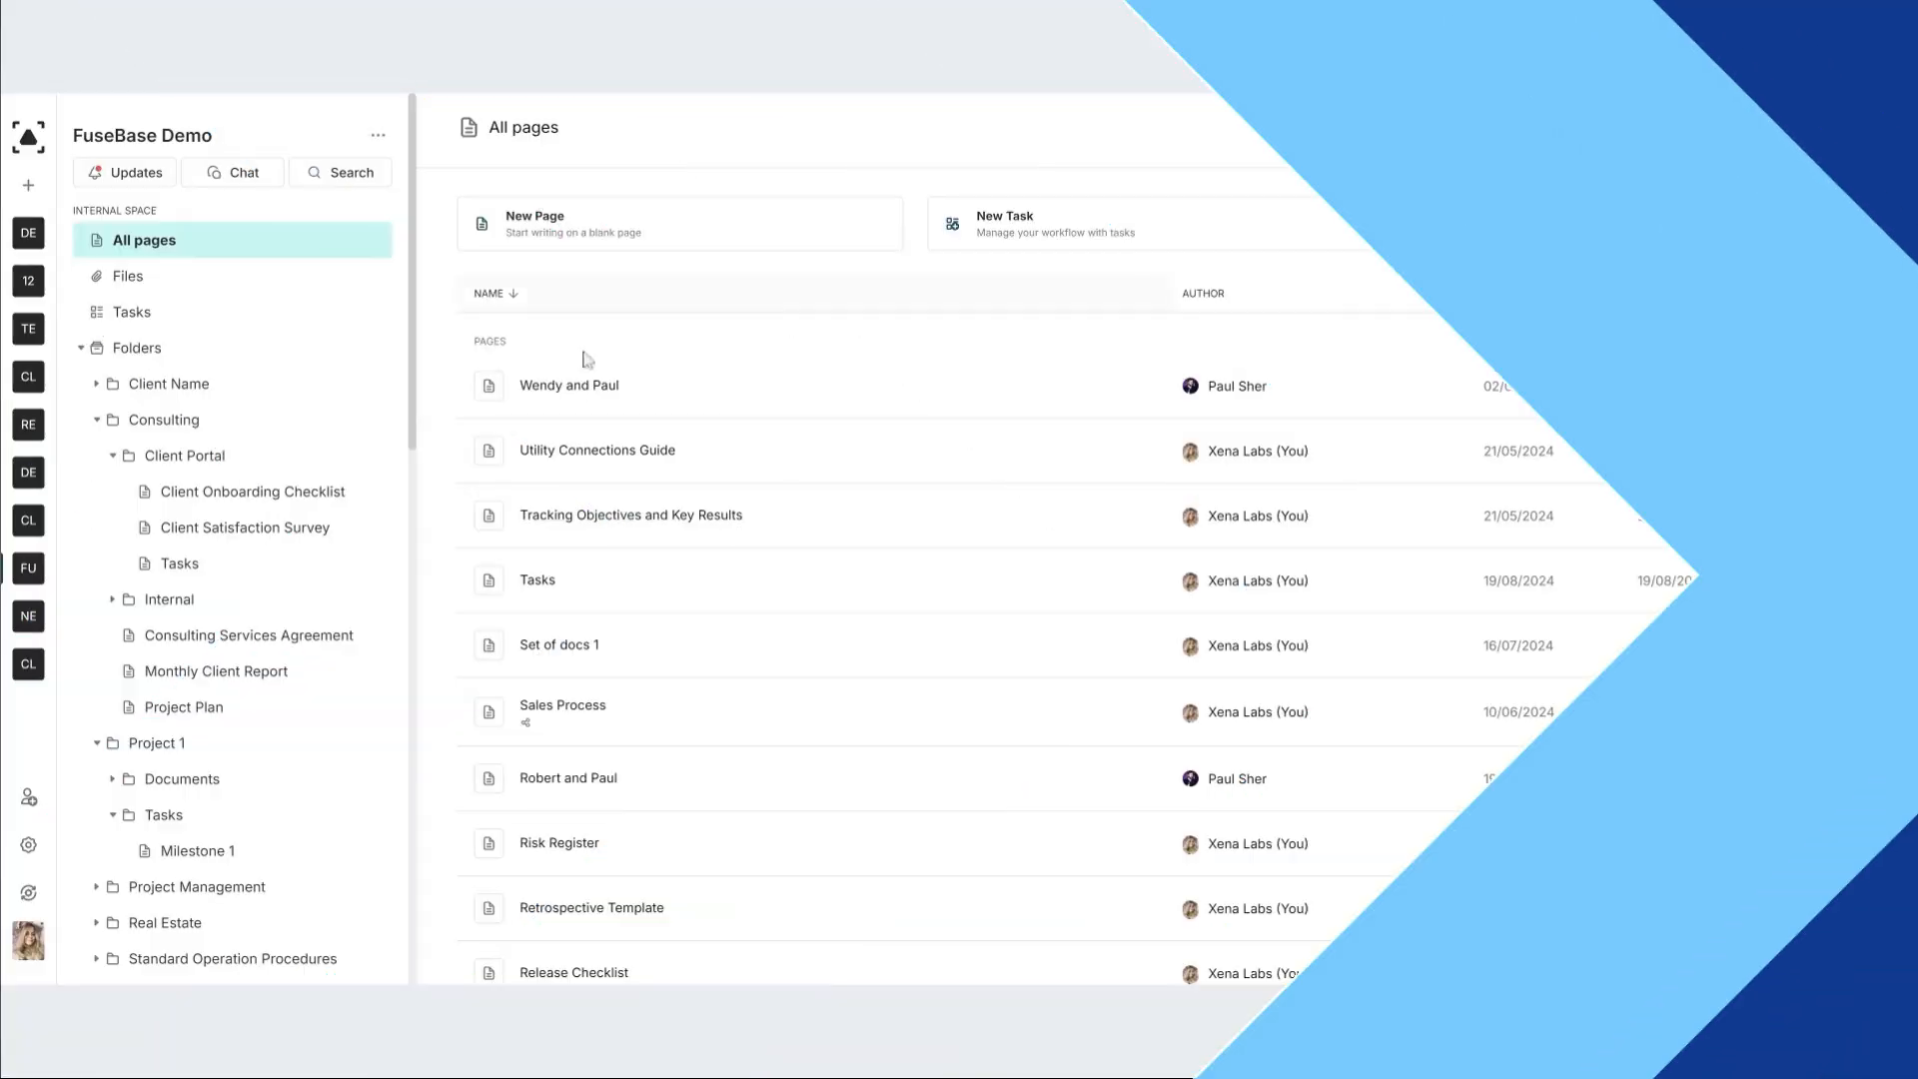
Step: Open the Demo Portal of the FuseBase Demo workspace in the portal editor
{"action": "scroll", "coordinate": [315, 383], "scroll_direction": "down", "scroll_amount": 1}
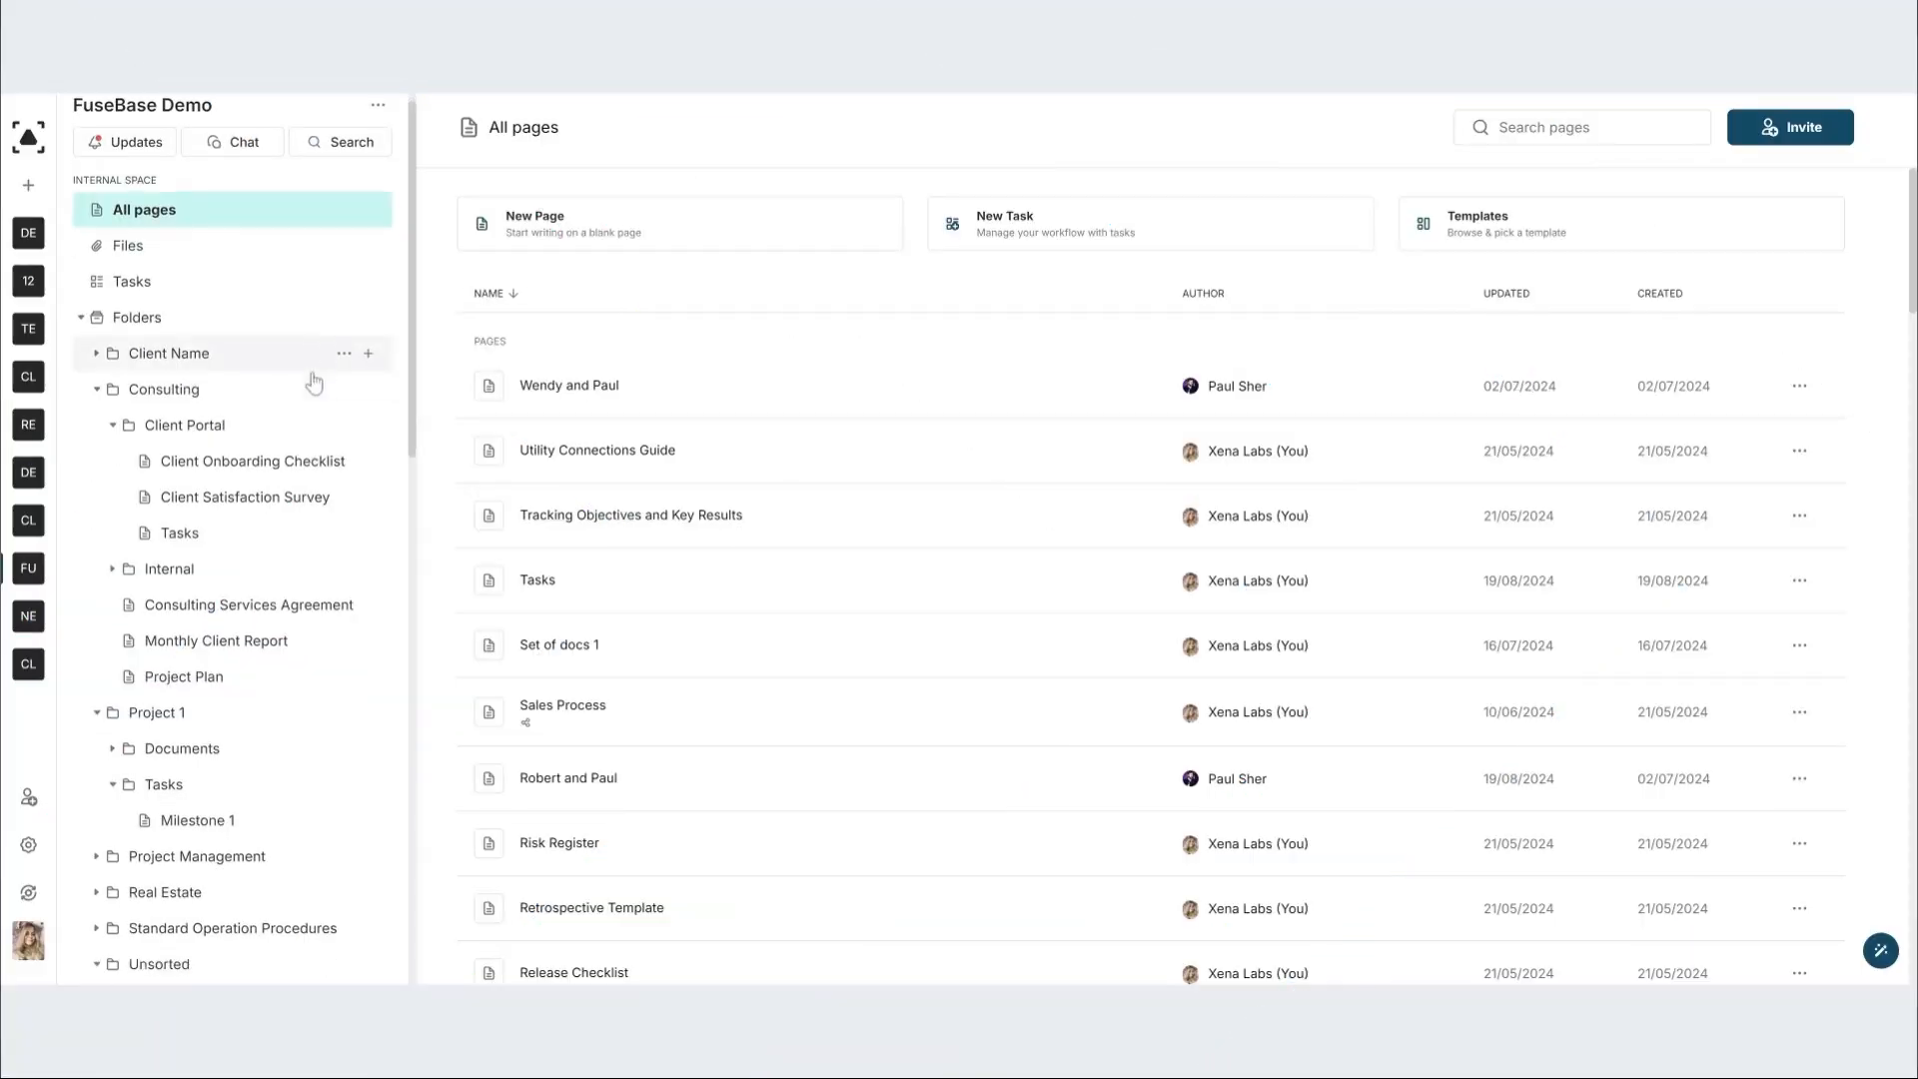
{"action": "scroll", "coordinate": [315, 382], "scroll_direction": "down", "scroll_amount": 6}
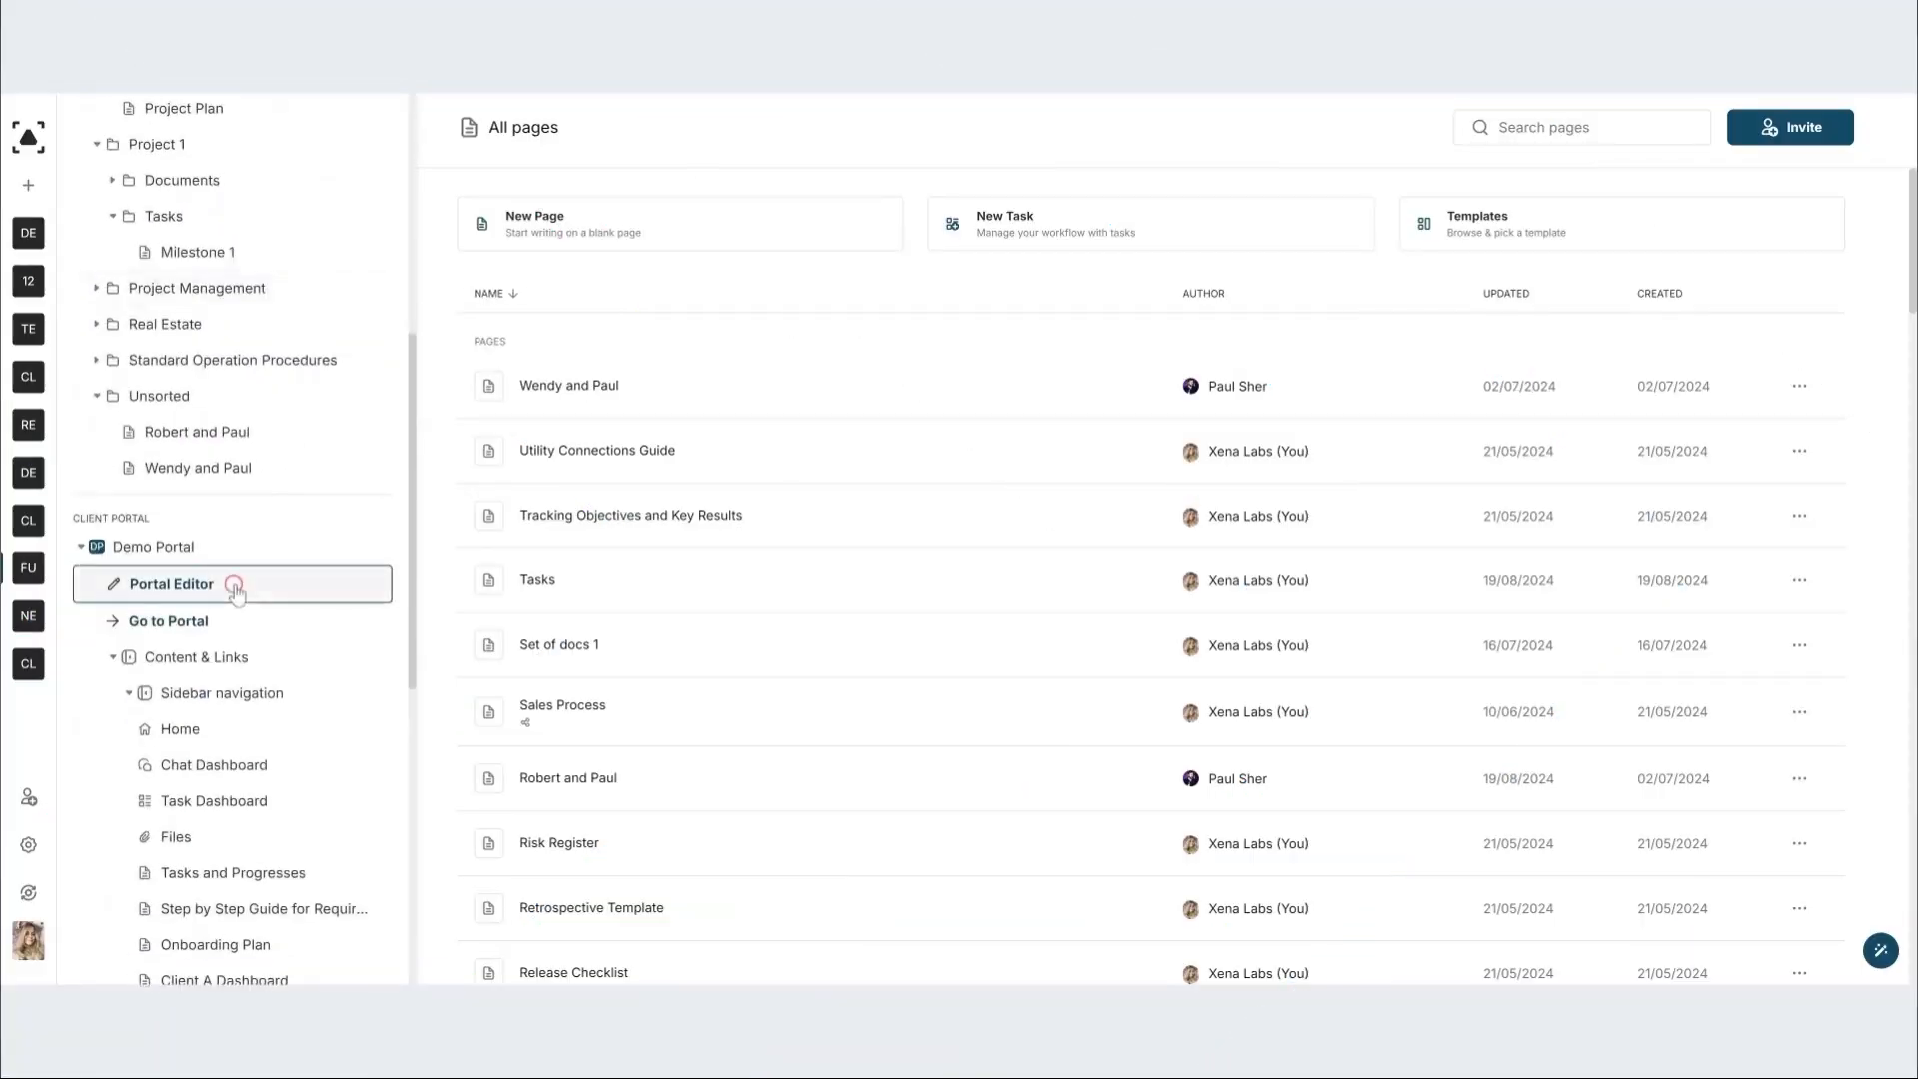
{"action": "left_click", "coordinate": [235, 591]}
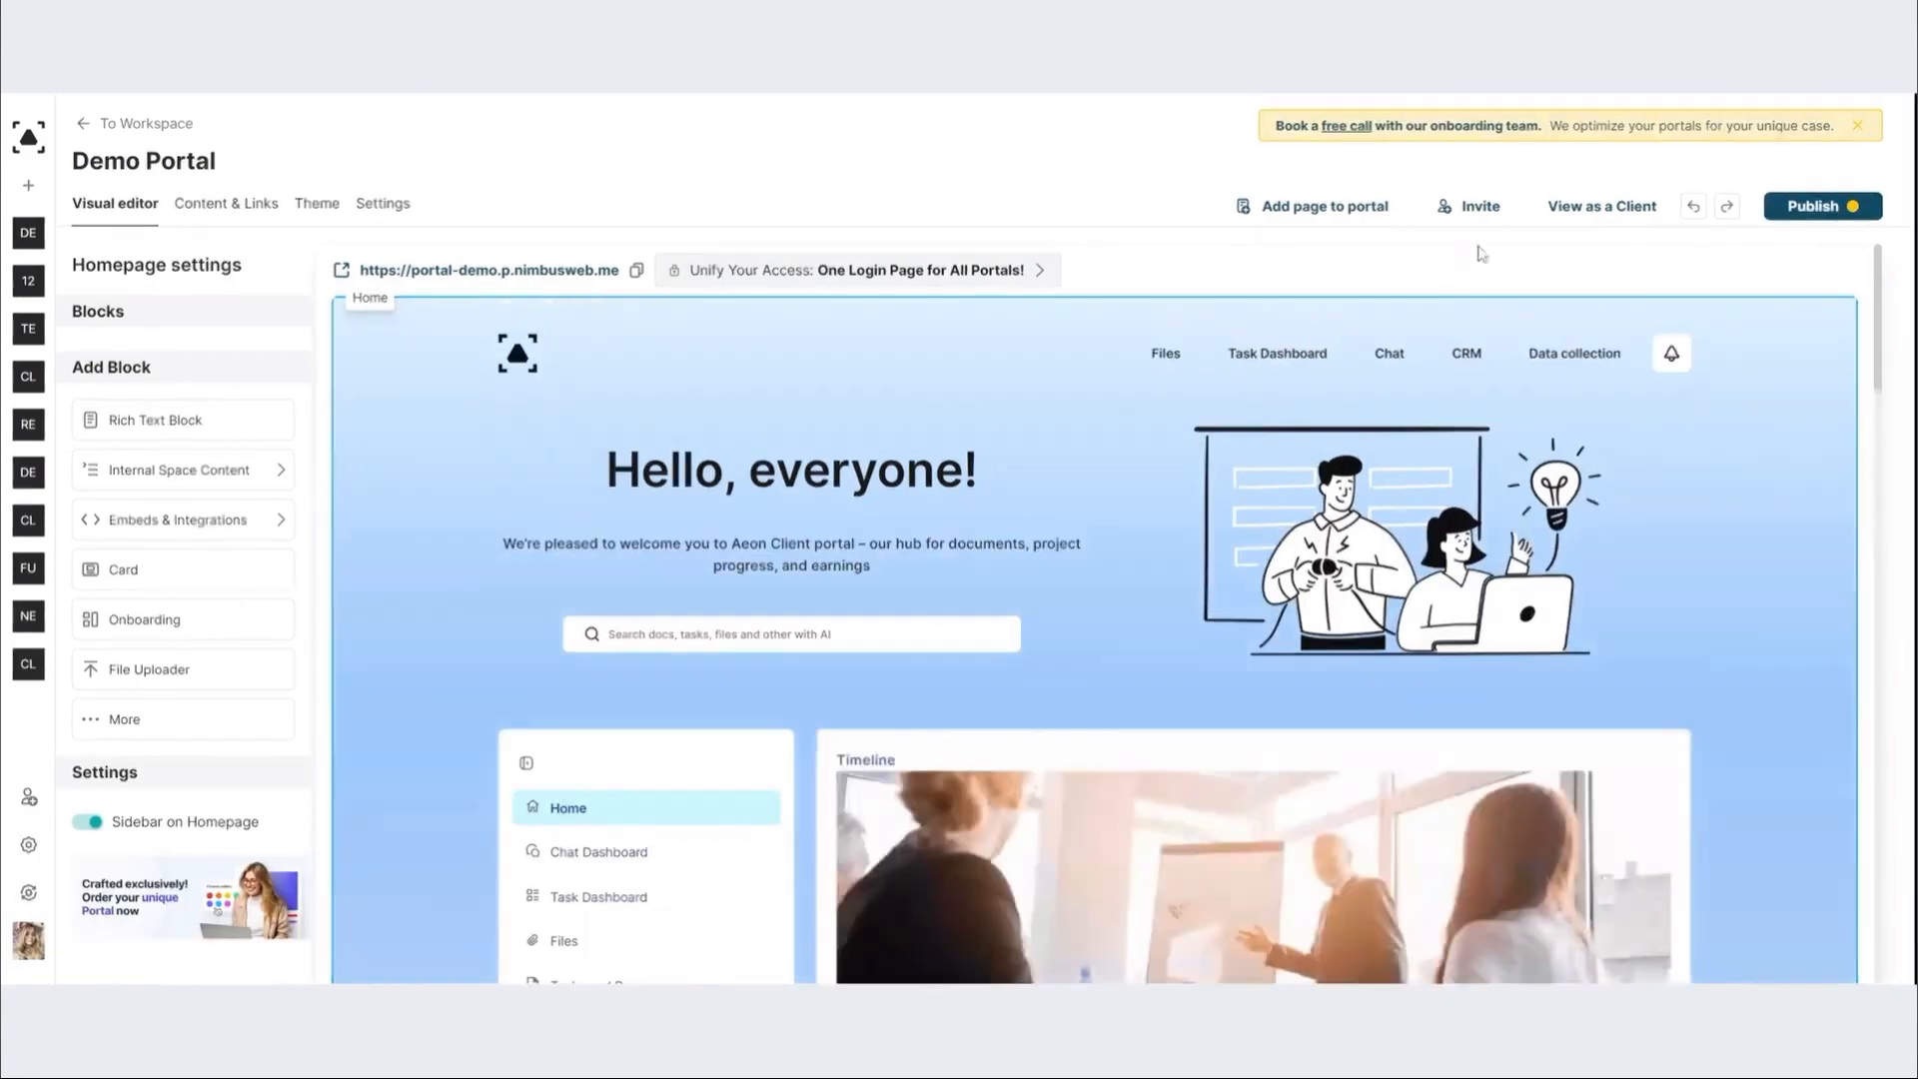
{"action": "left_click", "coordinate": [1473, 207]}
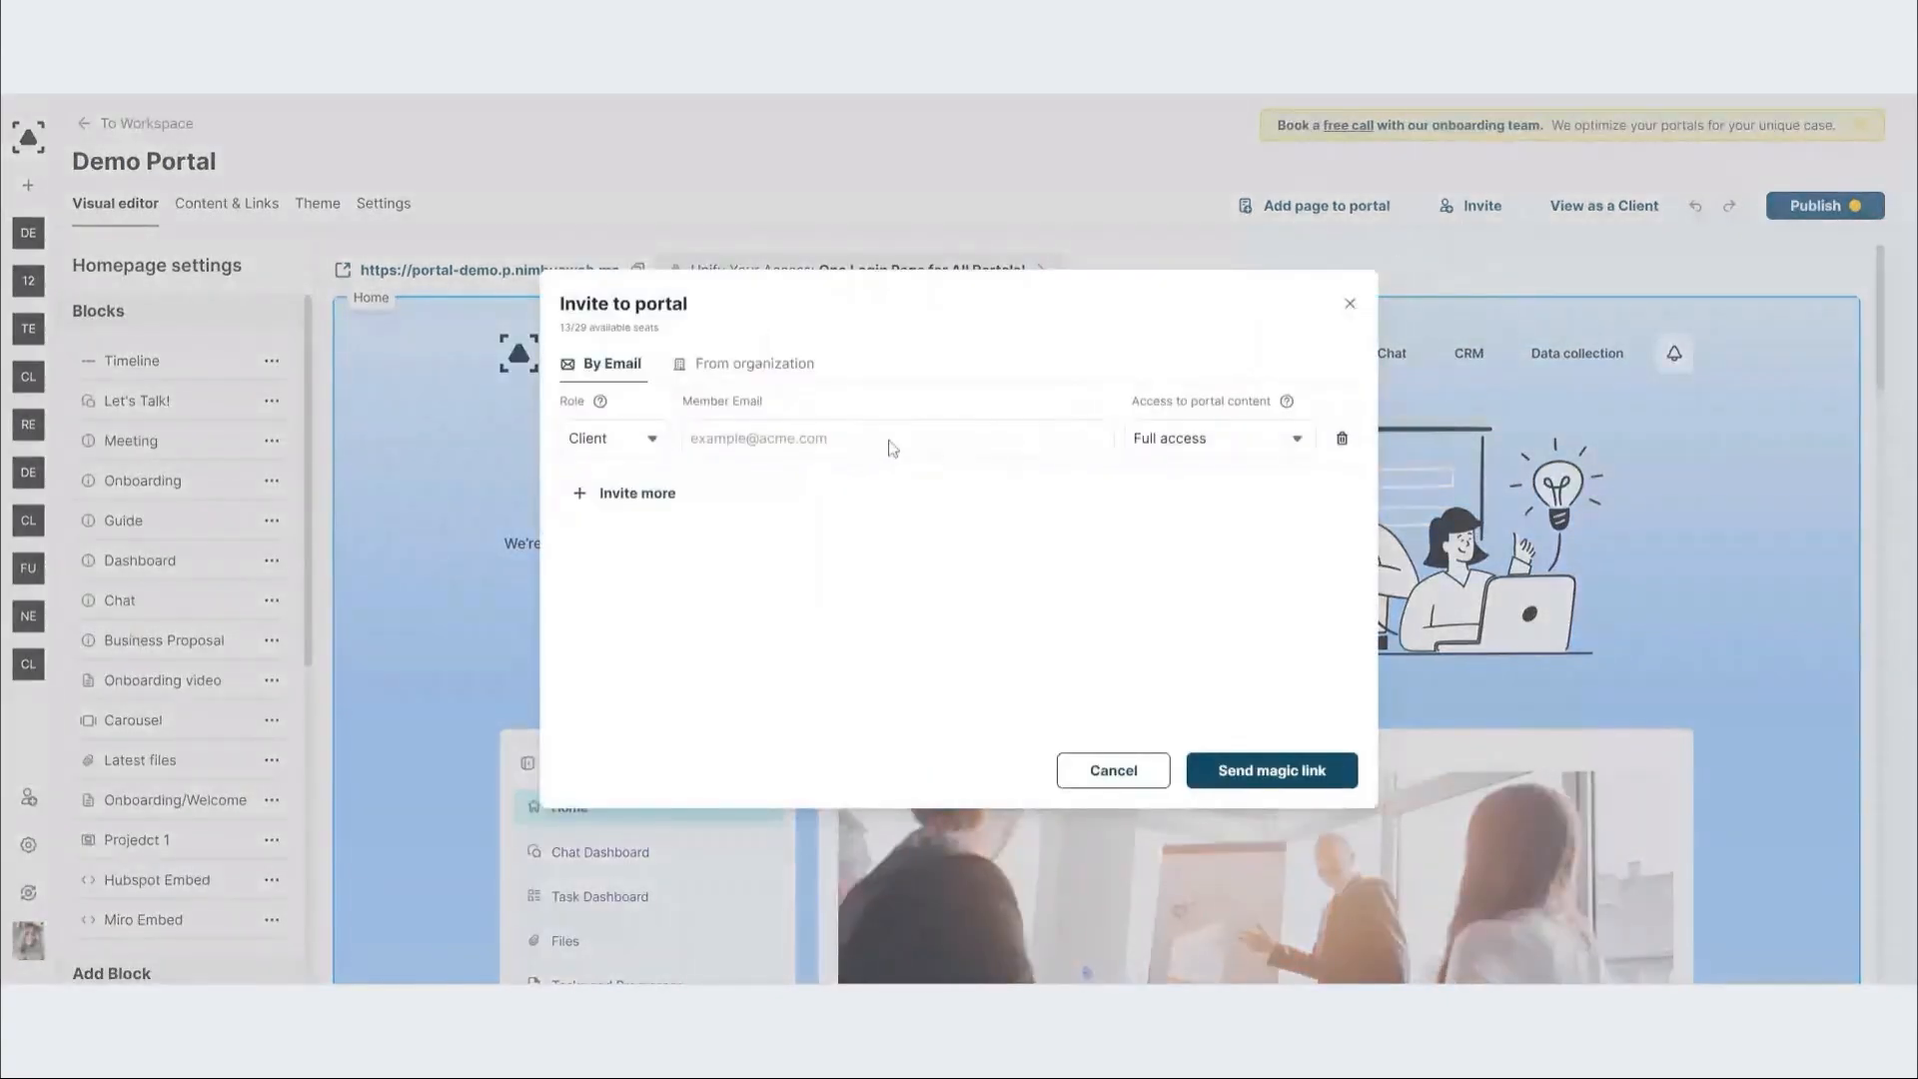
{"action": "left_click", "coordinate": [893, 440]}
{"action": "left_click", "coordinate": [886, 439]}
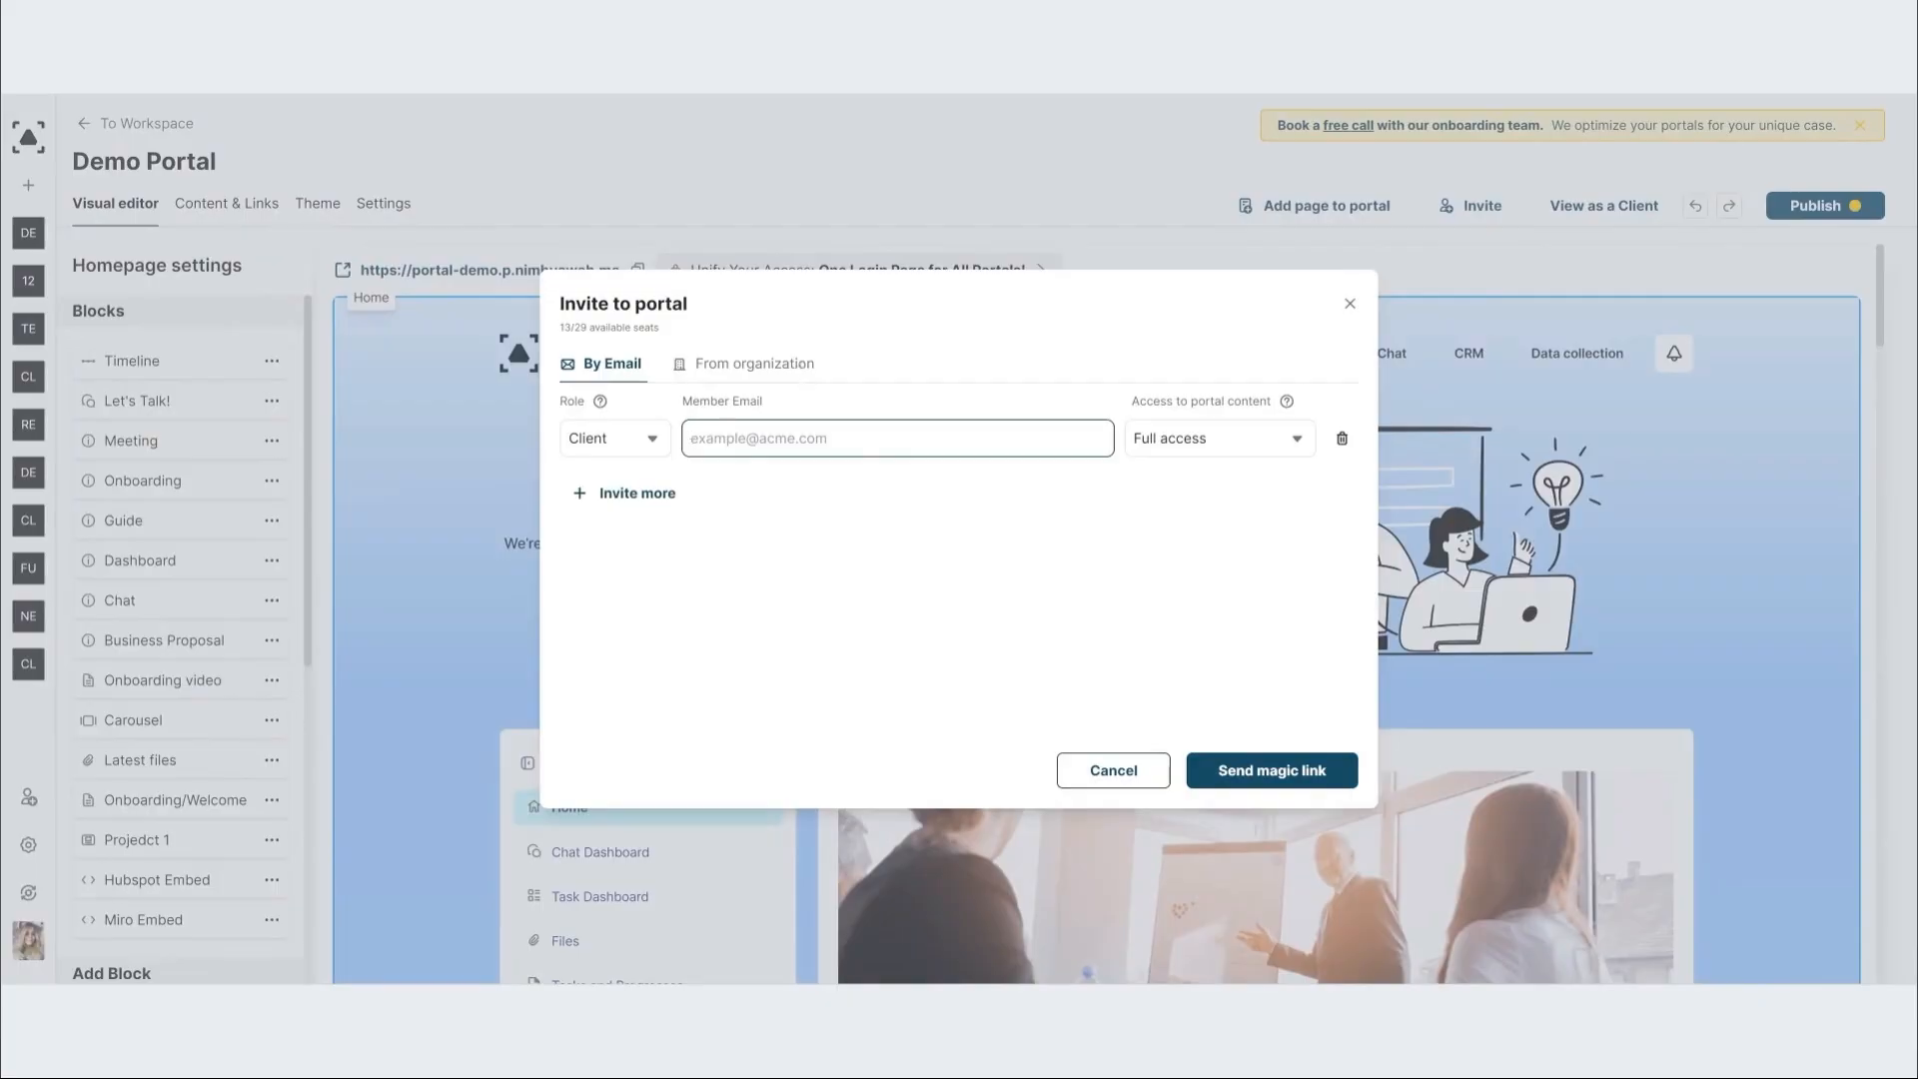
Step: Review the portal access options for existing organization members, then close the invitation without saving changes
{"action": "left_click", "coordinate": [734, 371]}
{"action": "scroll", "coordinate": [1161, 500], "scroll_direction": "down", "scroll_amount": 5}
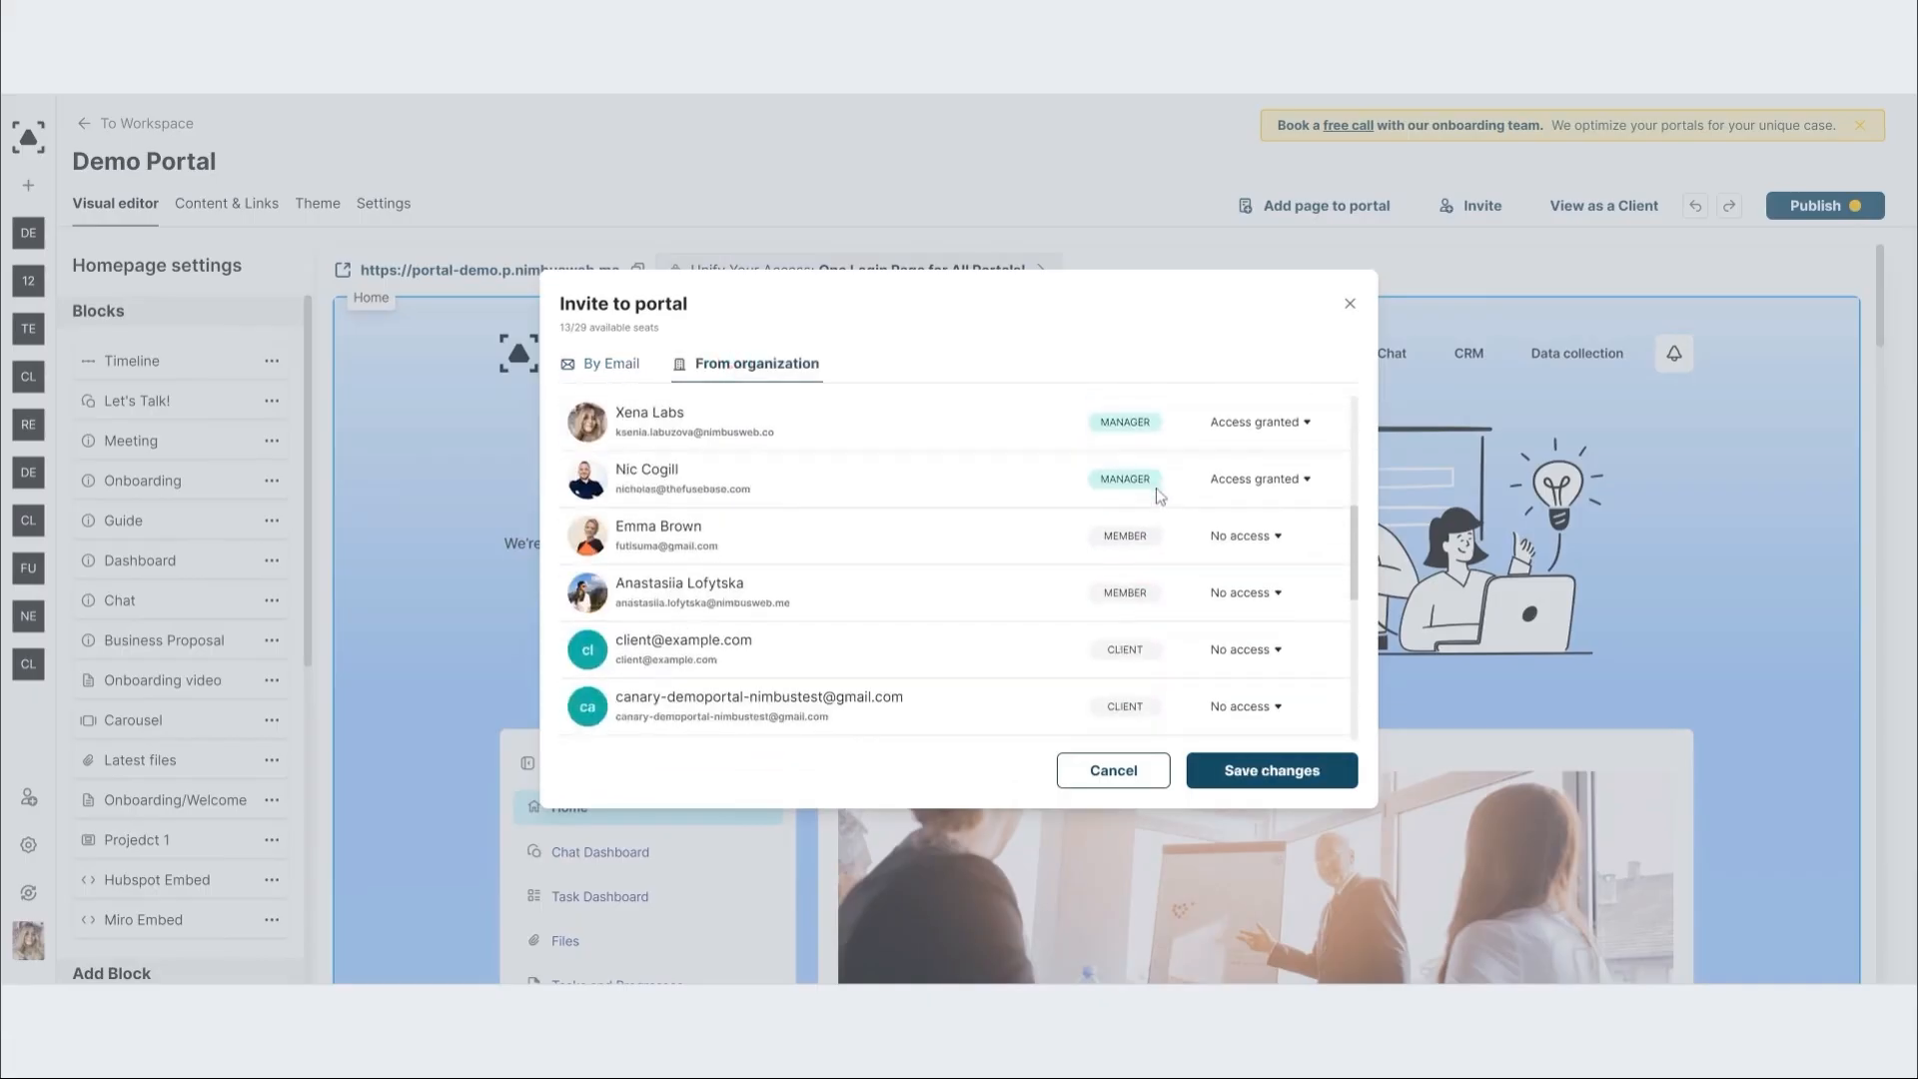
{"action": "left_click", "coordinate": [1239, 652]}
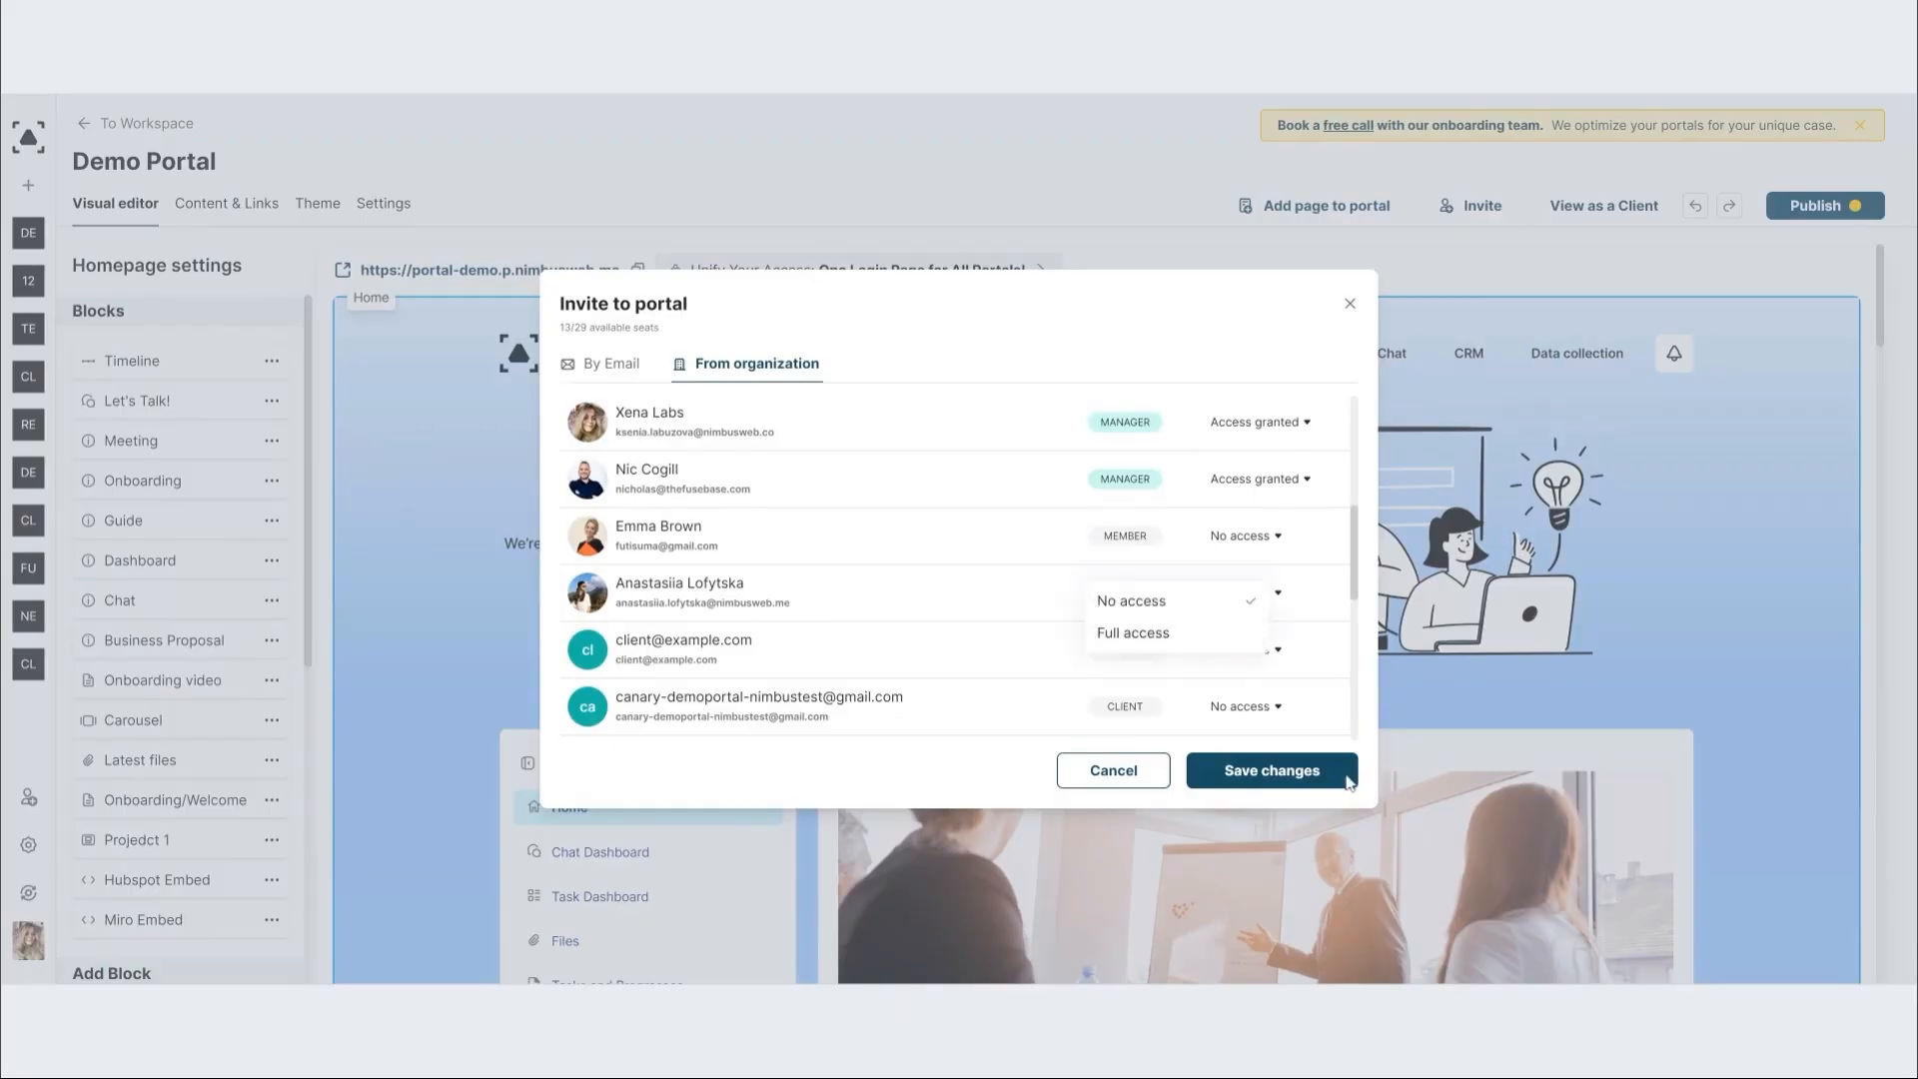
{"action": "left_click", "coordinate": [1352, 318]}
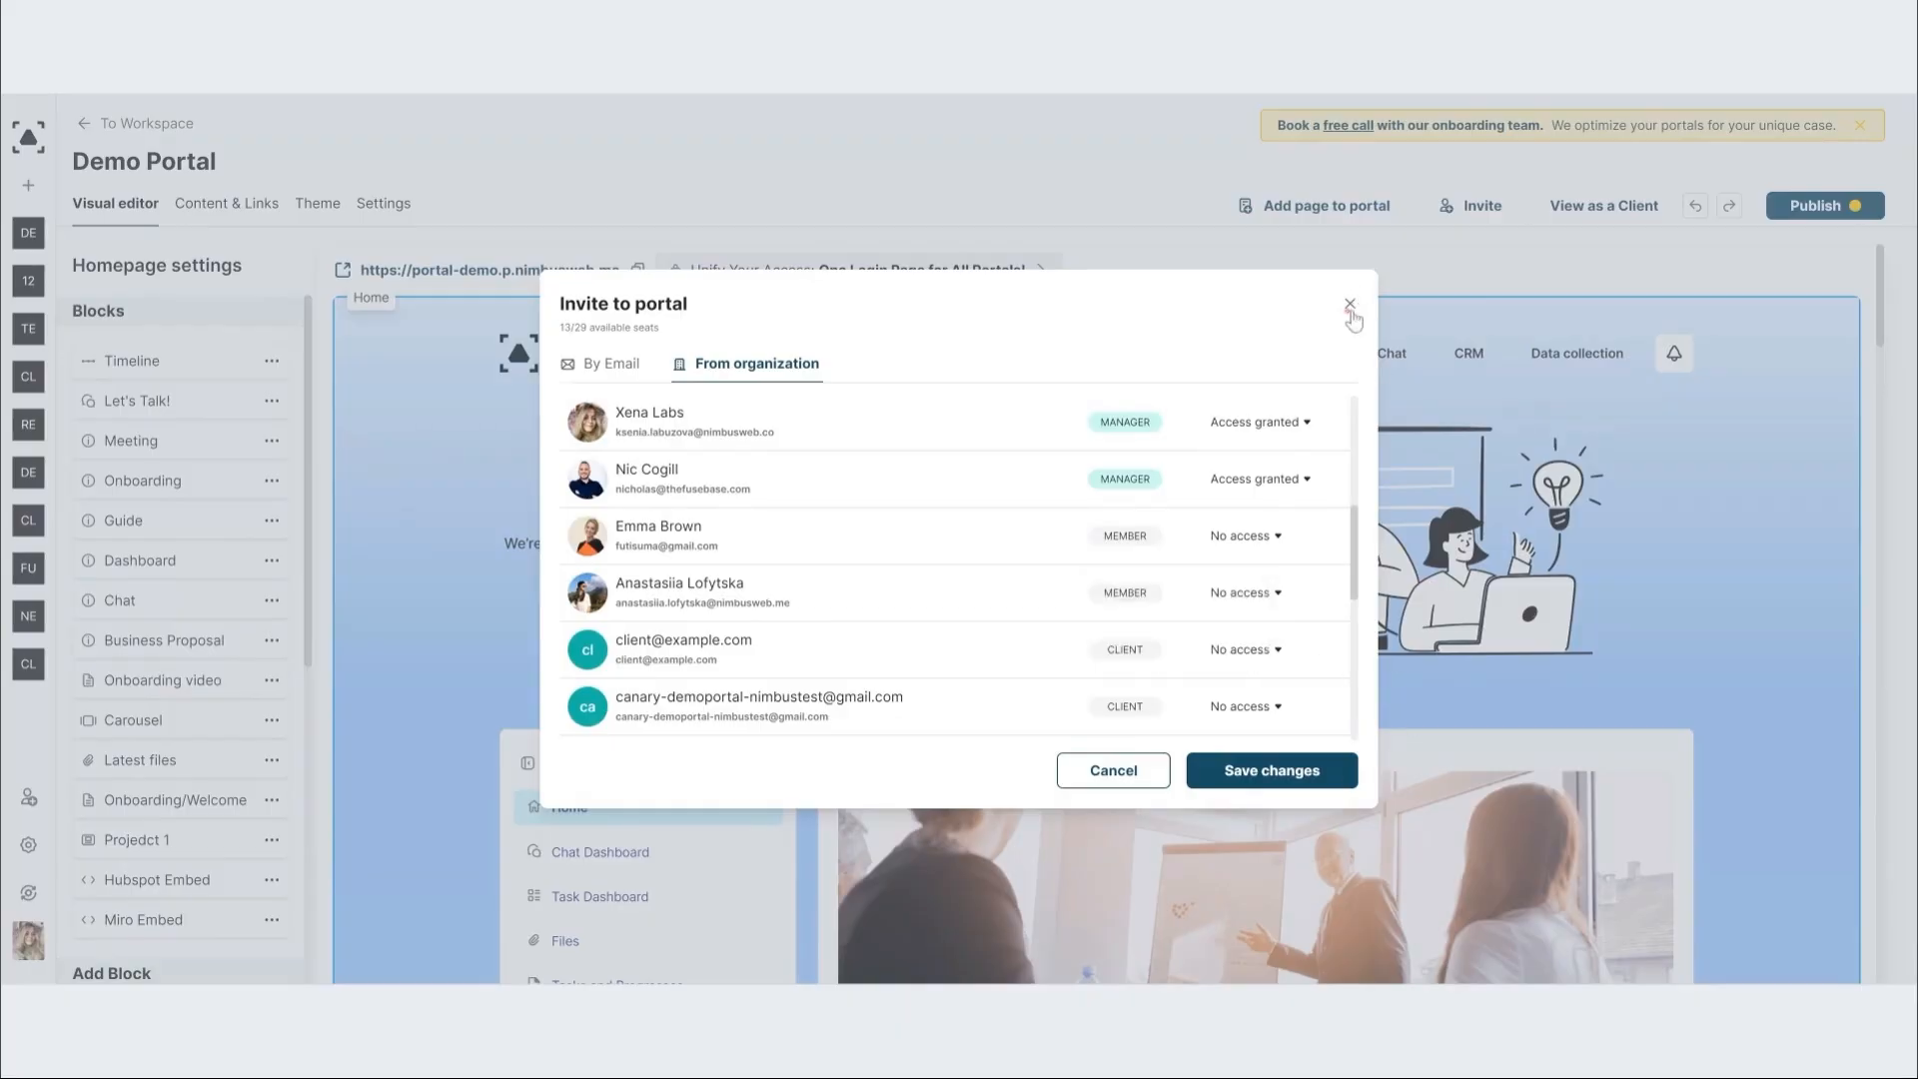
{"action": "left_click", "coordinate": [1351, 306]}
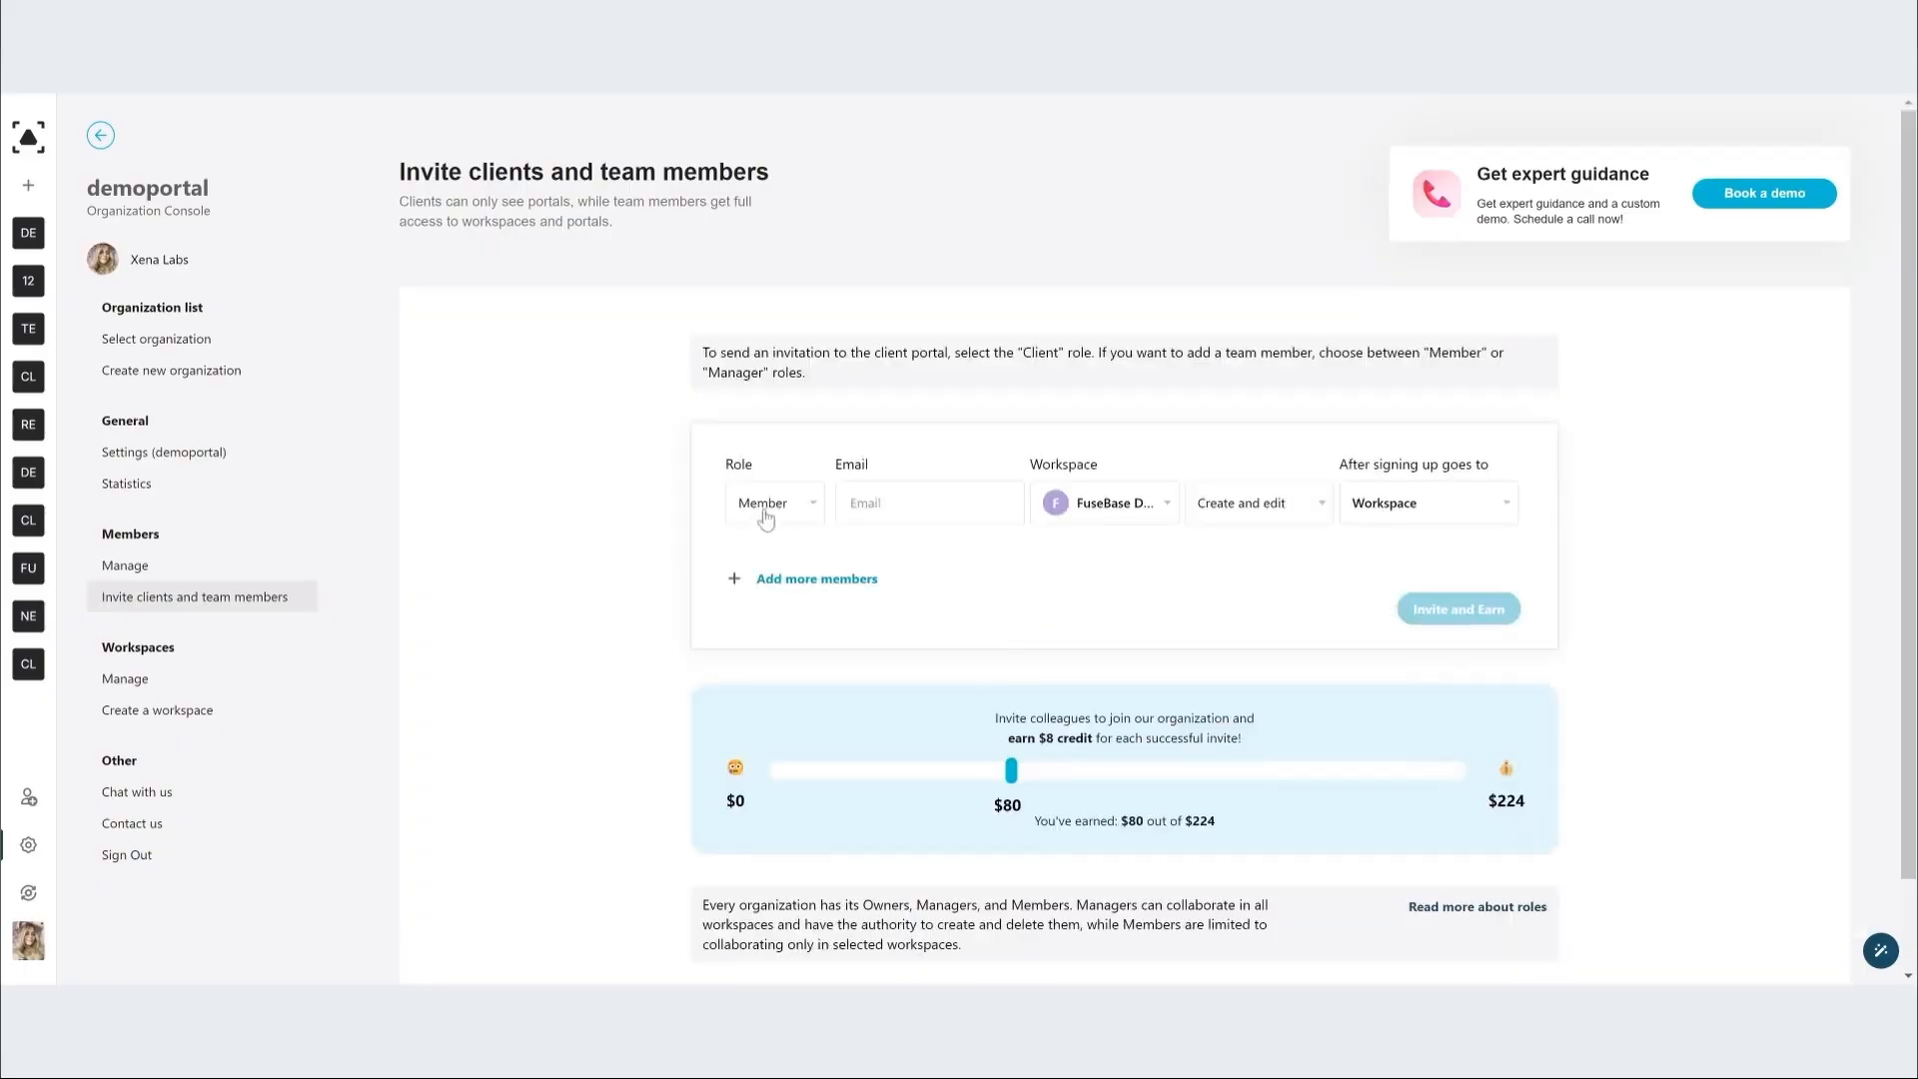
Step: Set the invitation role to Client and review the workspaces the client can be assigned to
{"action": "mouse_move", "coordinate": [765, 519]}
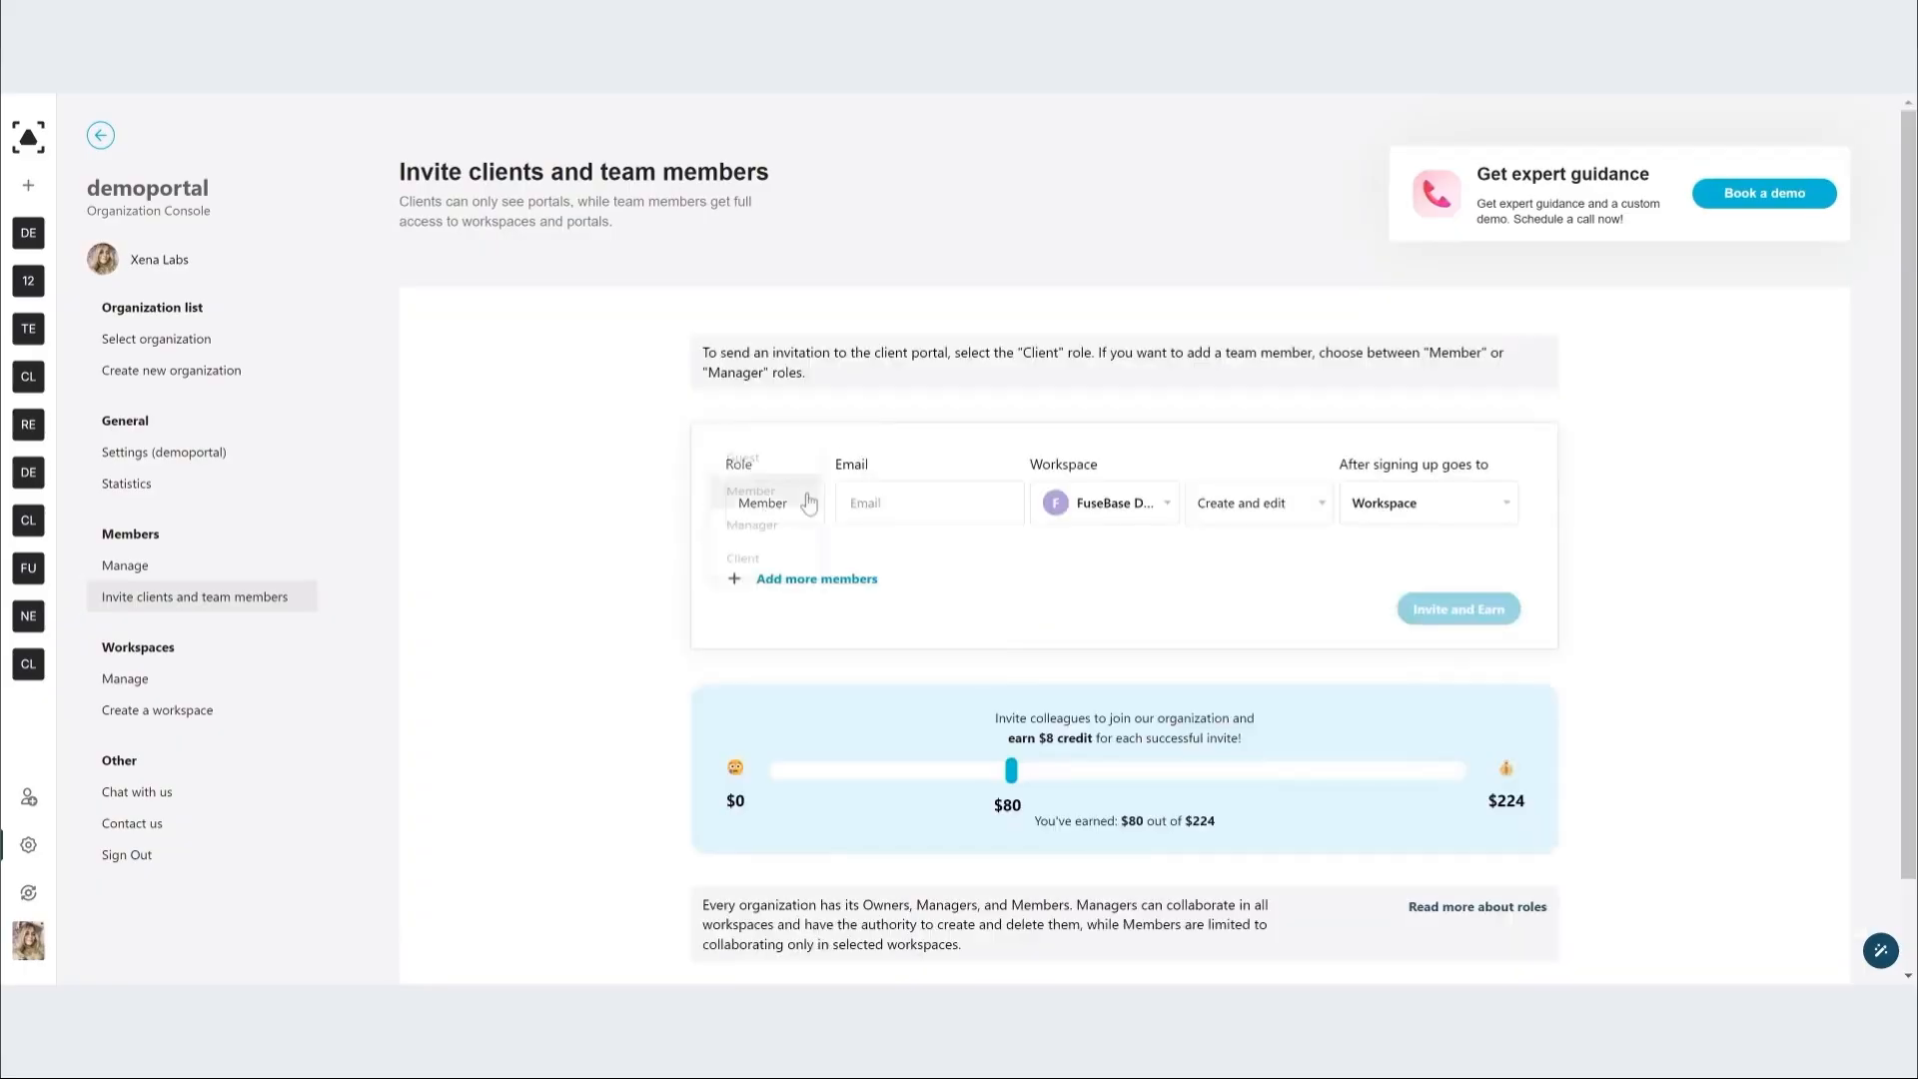
{"action": "left_click", "coordinate": [801, 502]}
{"action": "left_click", "coordinate": [744, 578]}
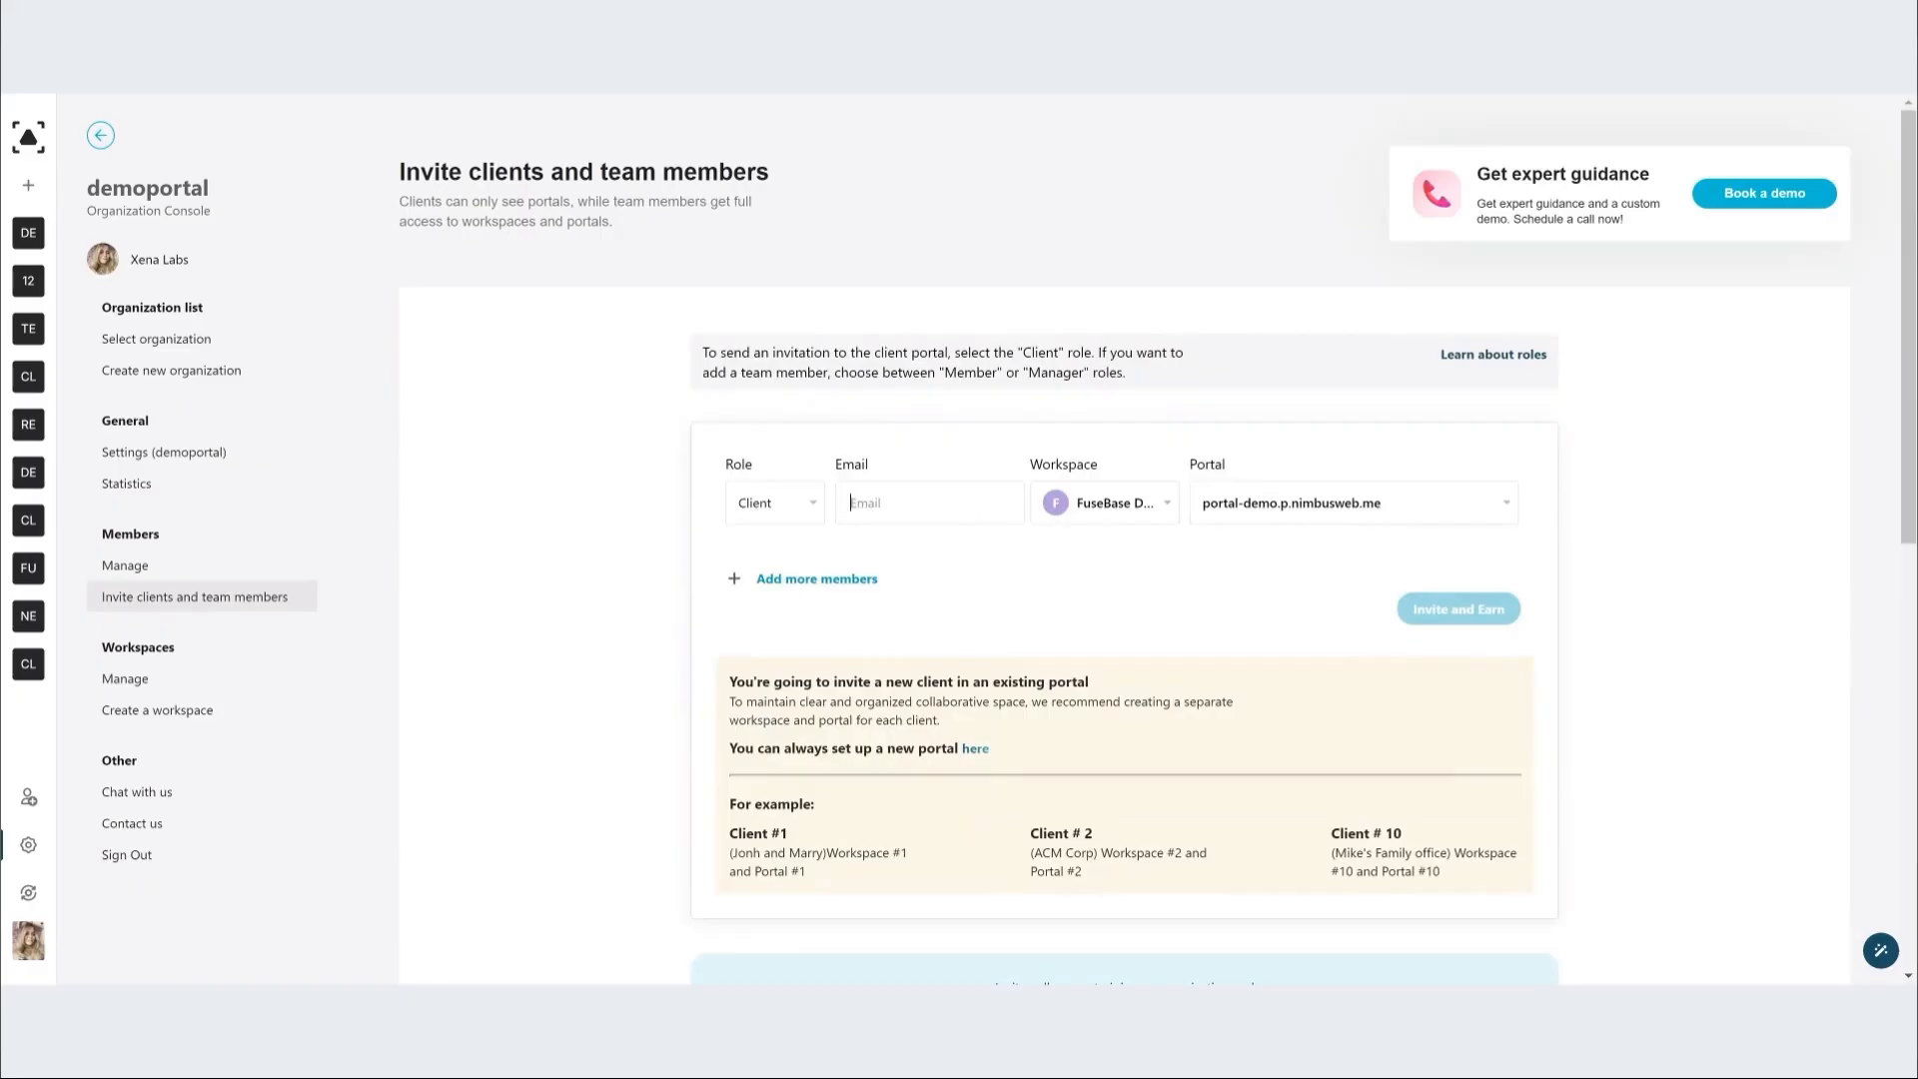
{"action": "left_click", "coordinate": [1112, 513]}
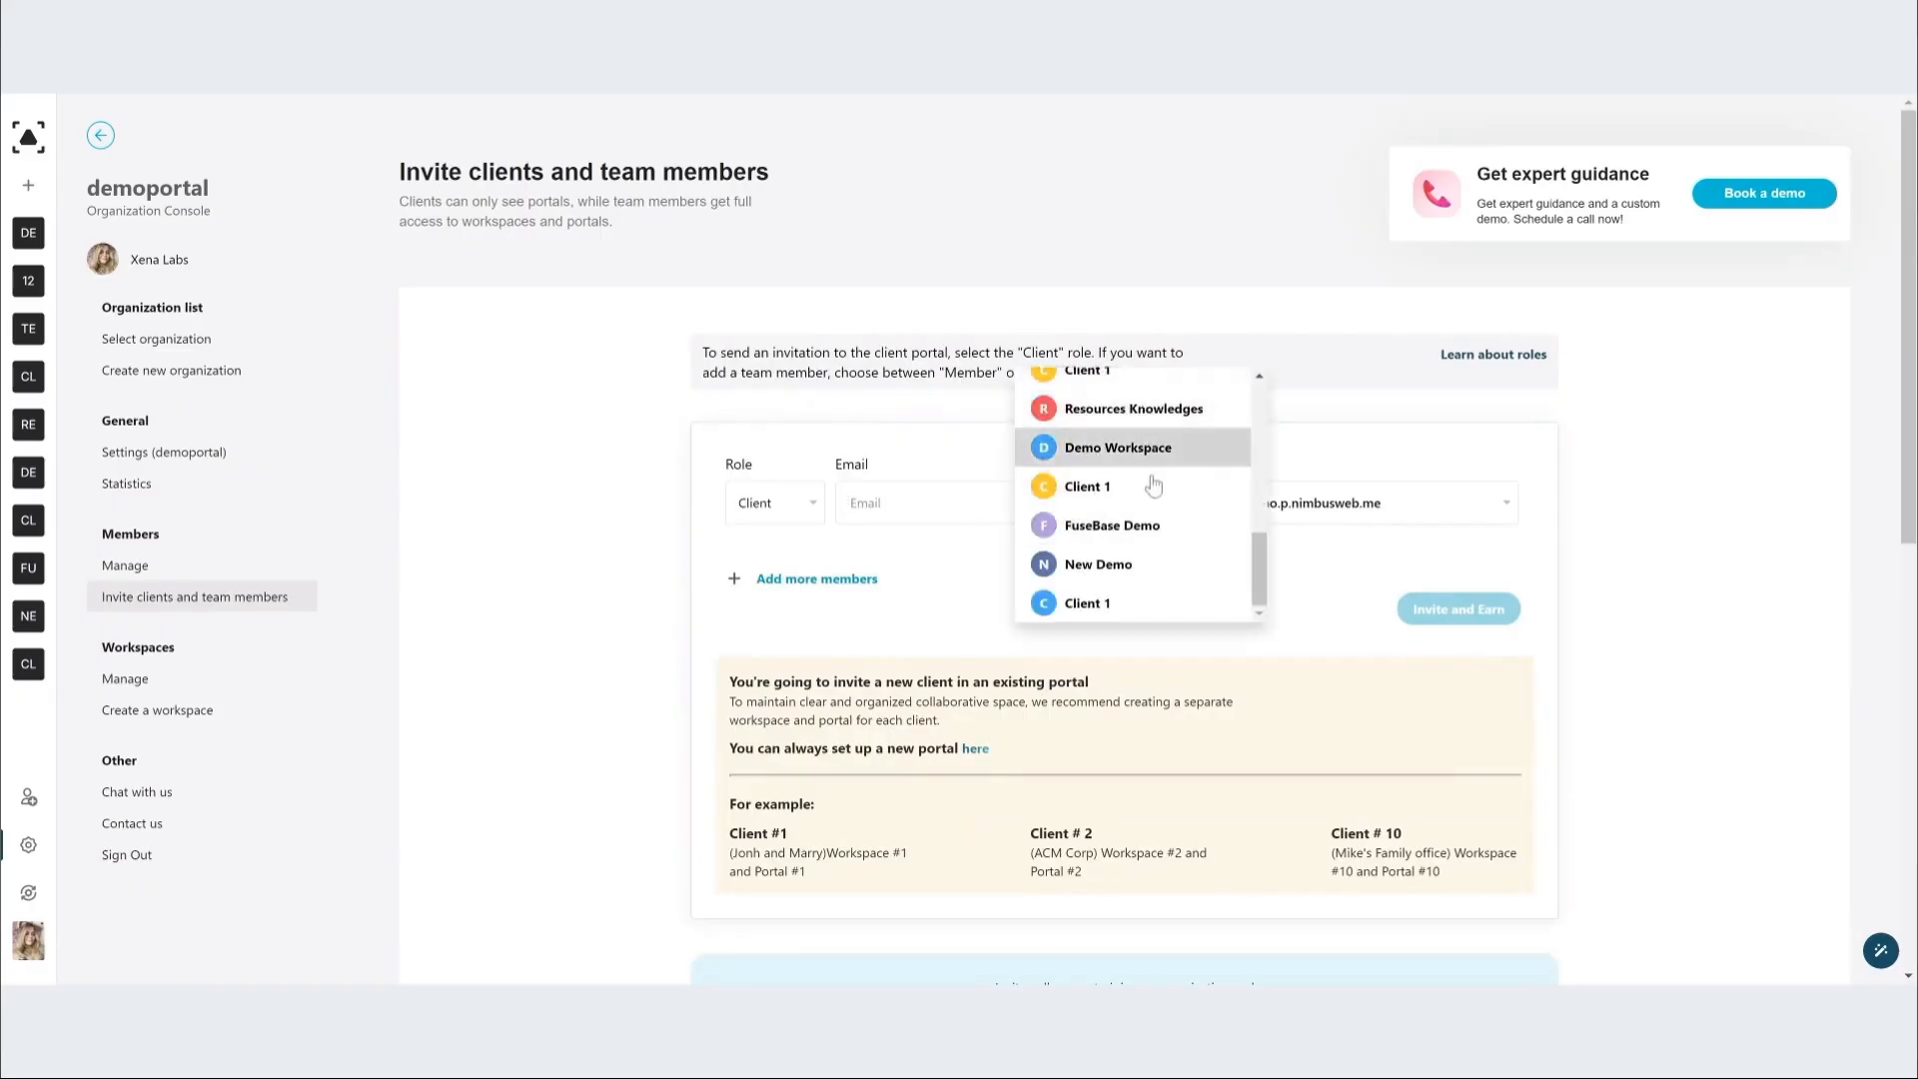
{"action": "left_click", "coordinate": [1380, 642]}
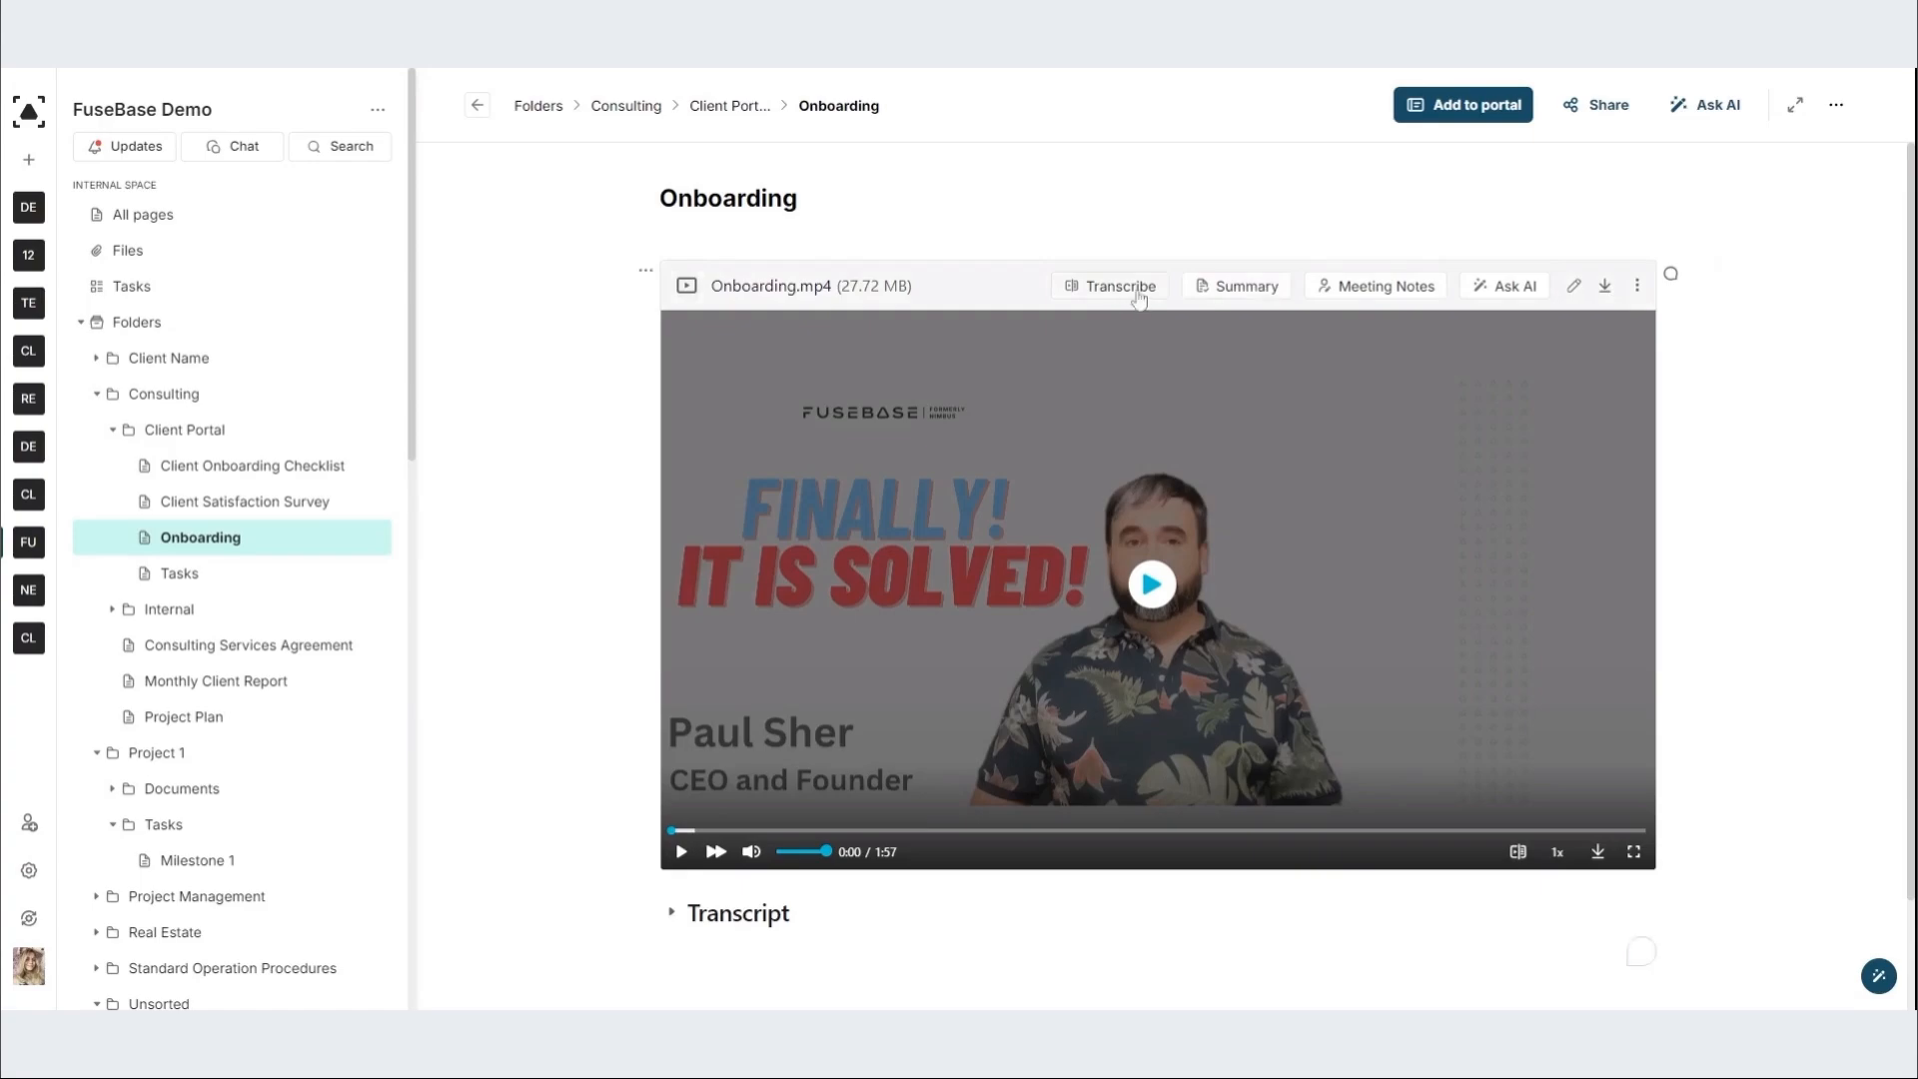
Step: Show the Onboarding video's transcript and look through its time-stamped entries
{"action": "left_click", "coordinate": [1123, 303]}
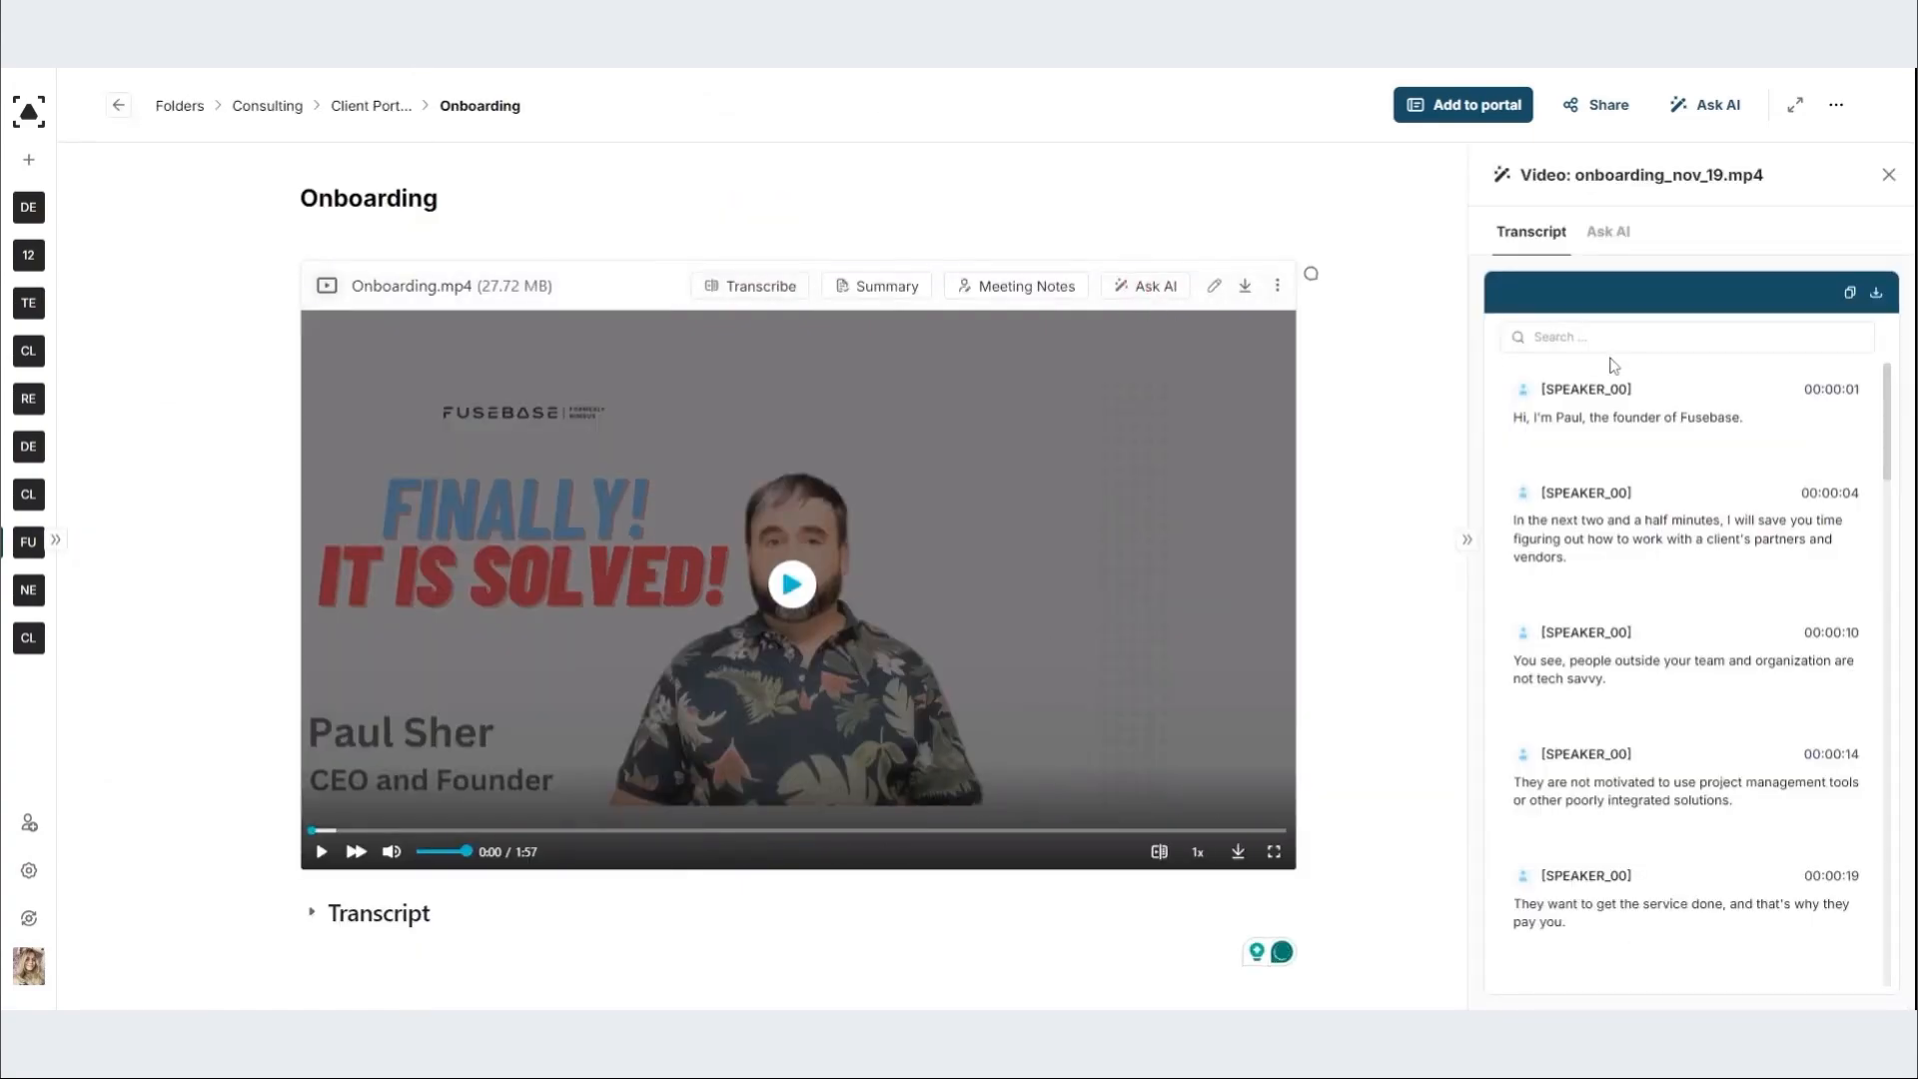
{"action": "scroll", "coordinate": [1712, 499], "scroll_direction": "down", "scroll_amount": 7}
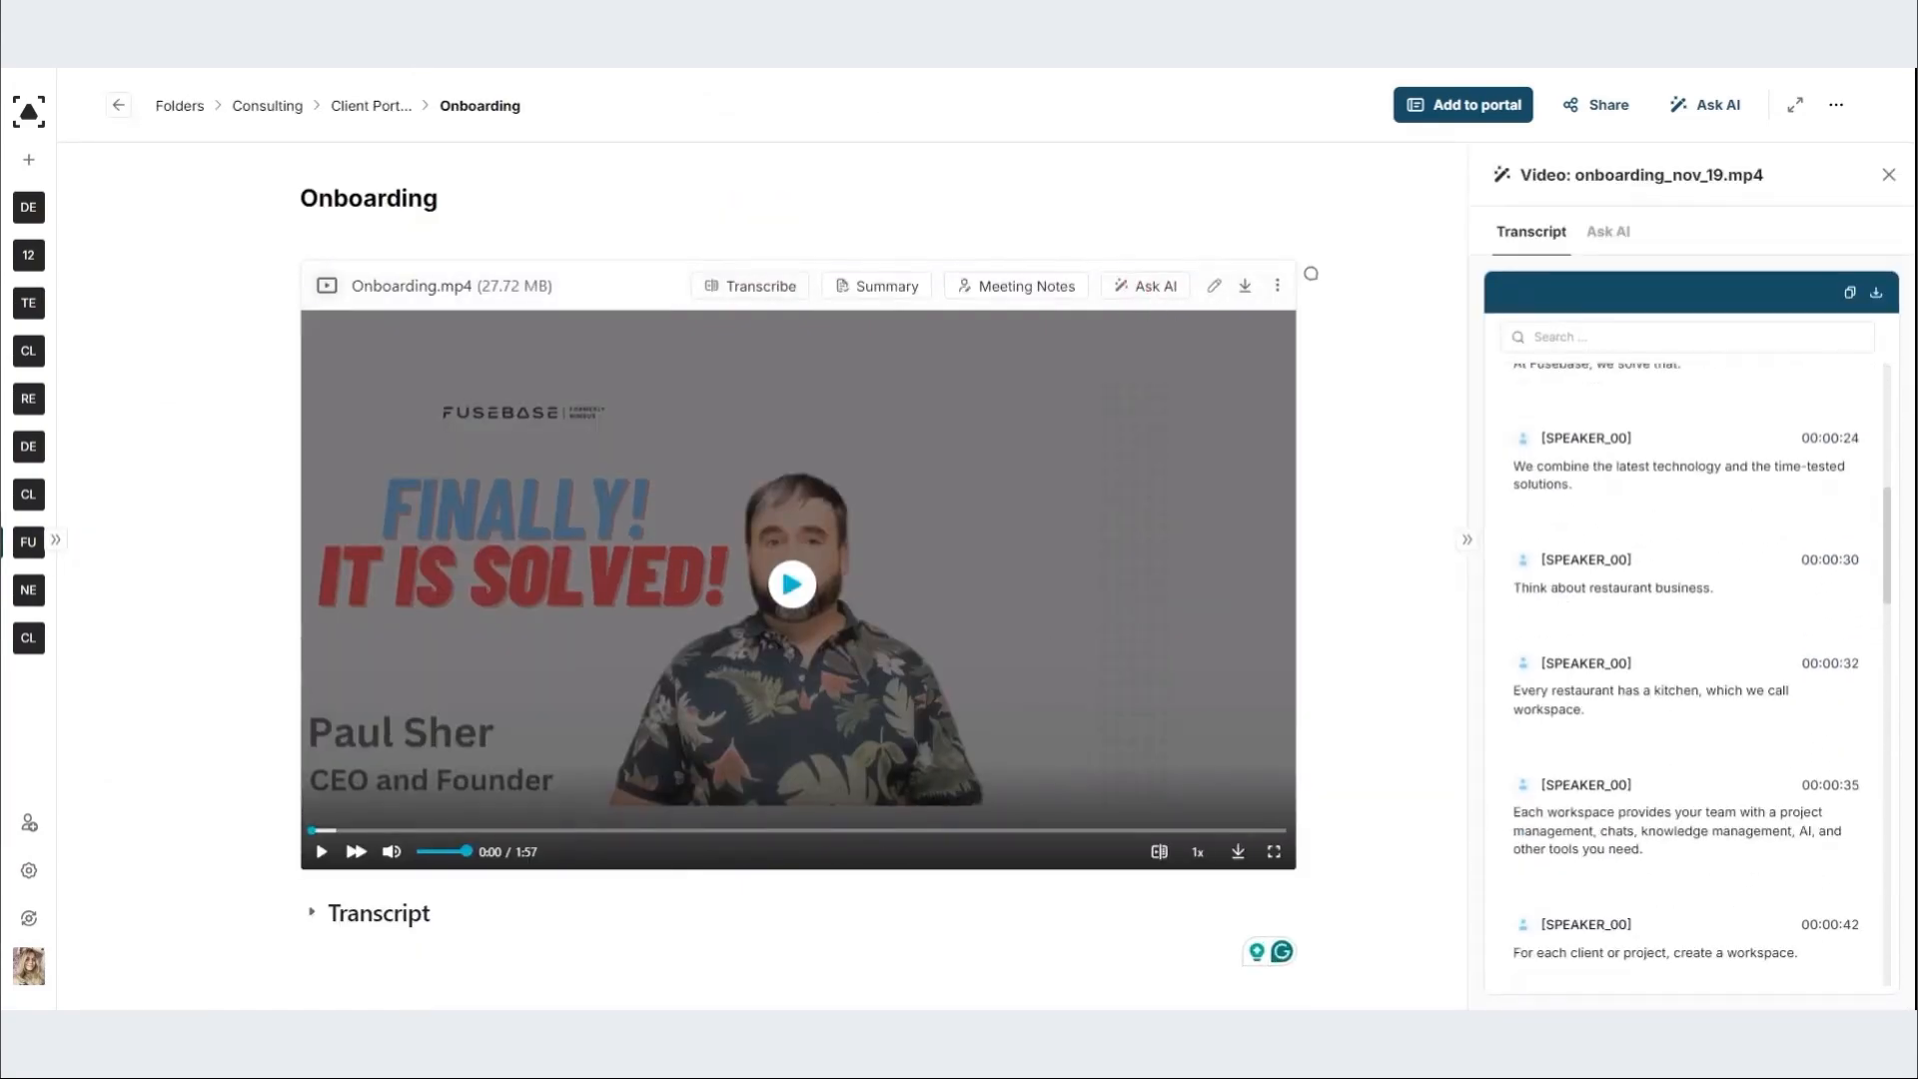
{"action": "scroll", "coordinate": [1713, 498], "scroll_direction": "down", "scroll_amount": 10}
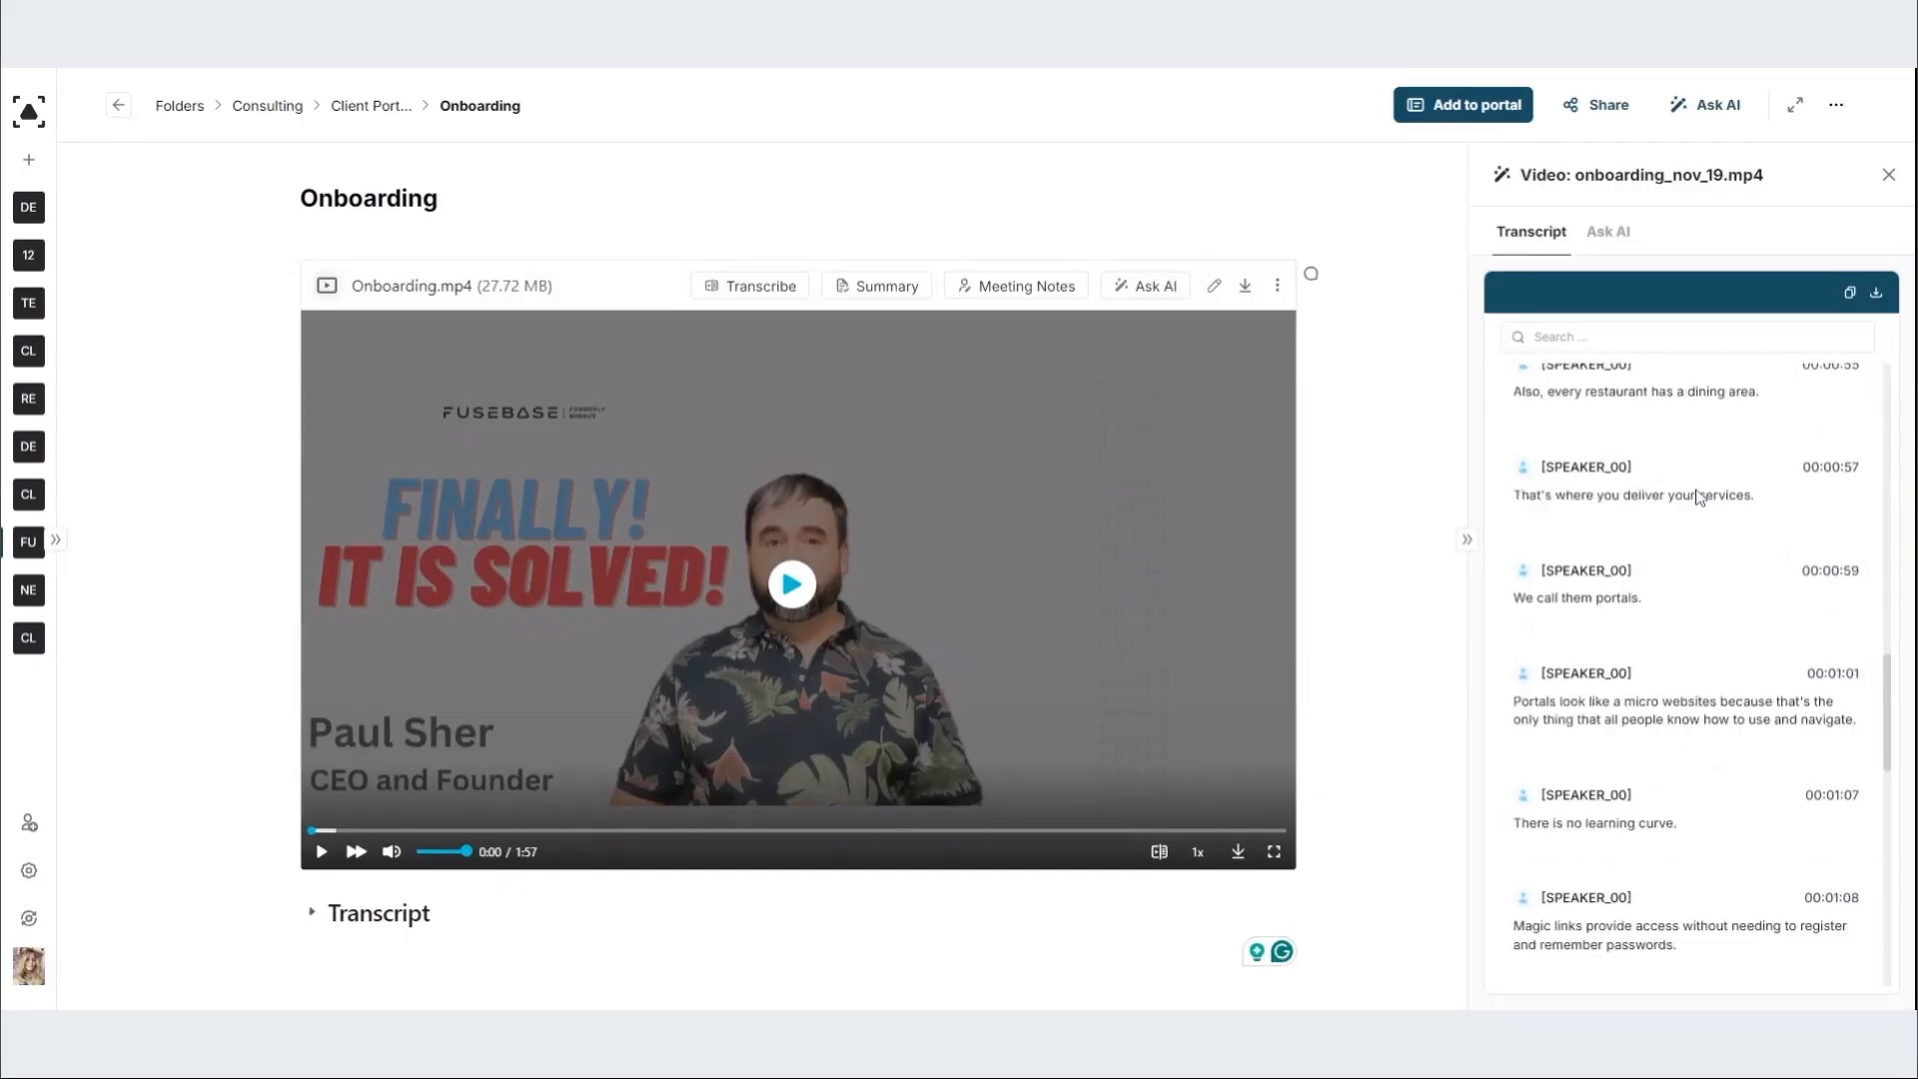
{"action": "scroll", "coordinate": [1697, 499], "scroll_direction": "up", "scroll_amount": 17}
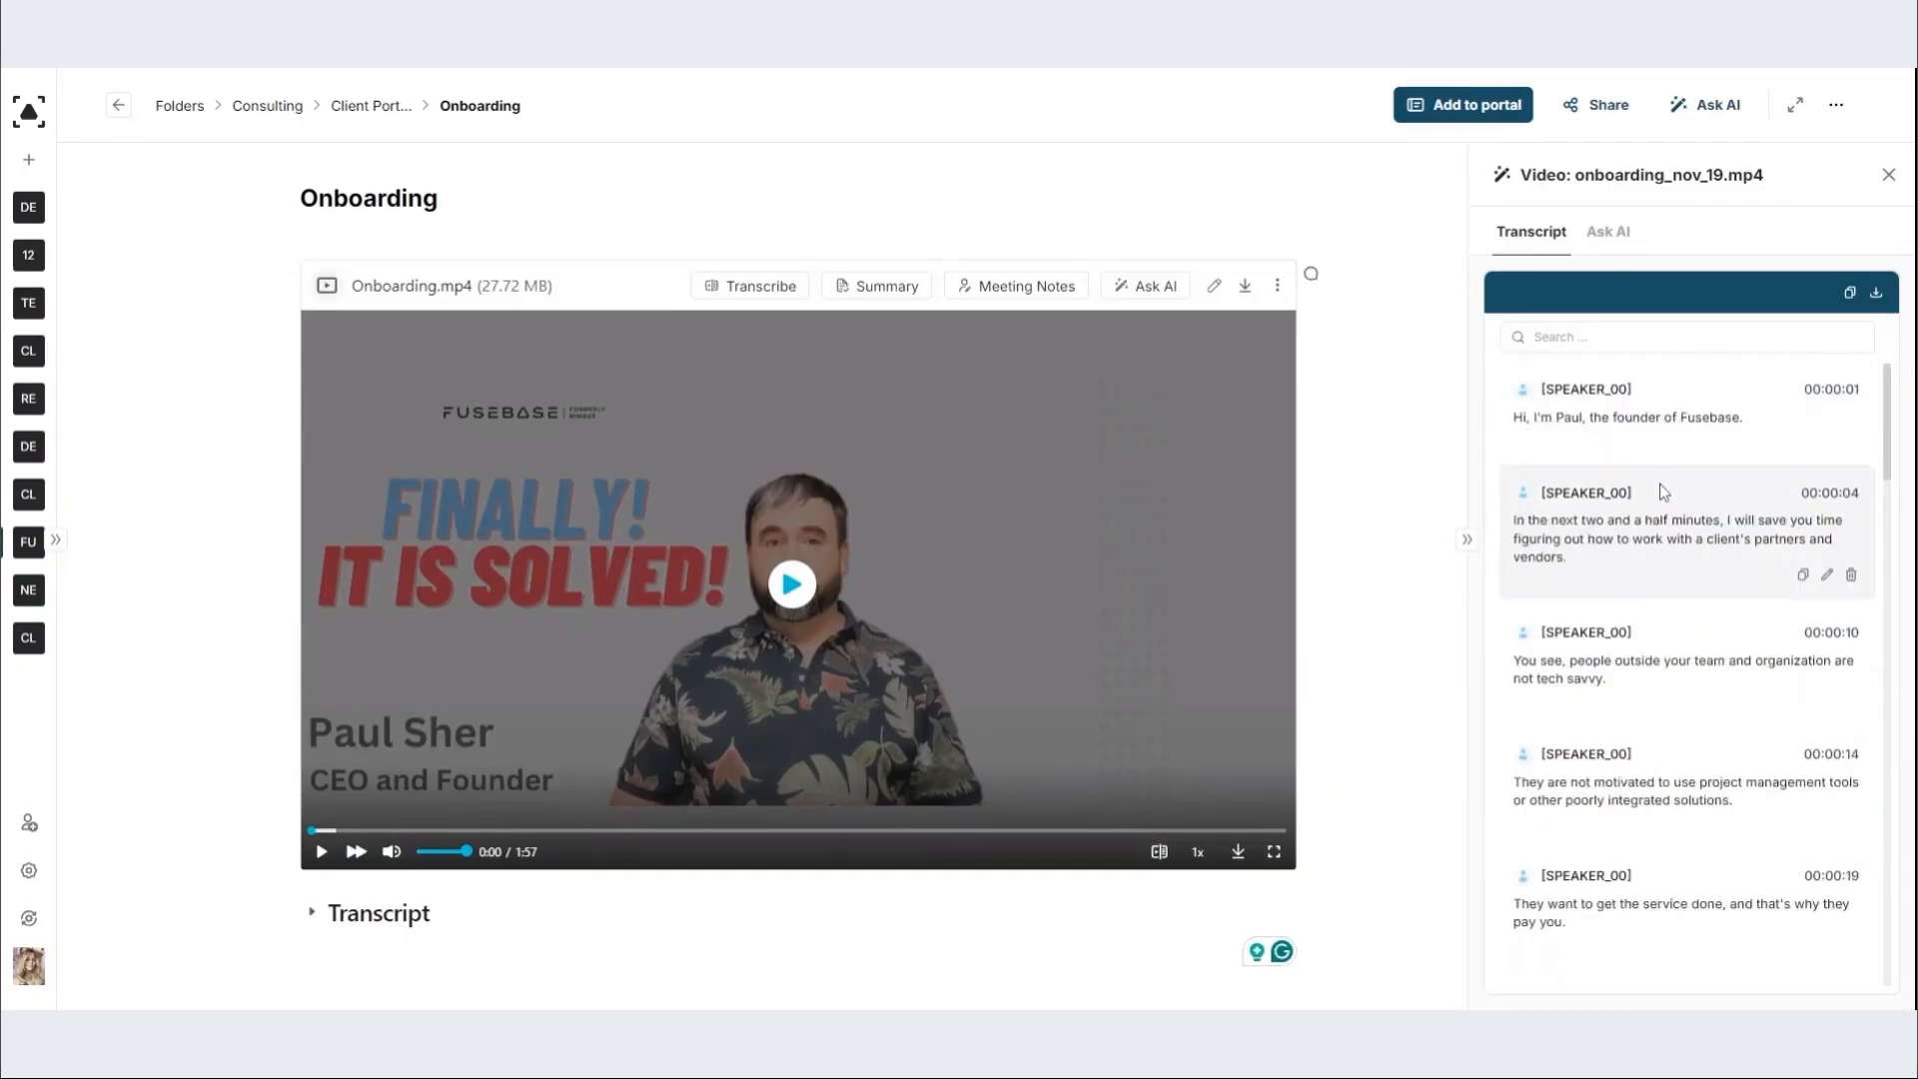
Step: Expand the Transcript section below the Onboarding video, read through it and collapse it again
{"action": "left_click", "coordinate": [312, 912]}
{"action": "scroll", "coordinate": [312, 912], "scroll_direction": "down", "scroll_amount": 4}
{"action": "scroll", "coordinate": [342, 721], "scroll_direction": "down", "scroll_amount": 6}
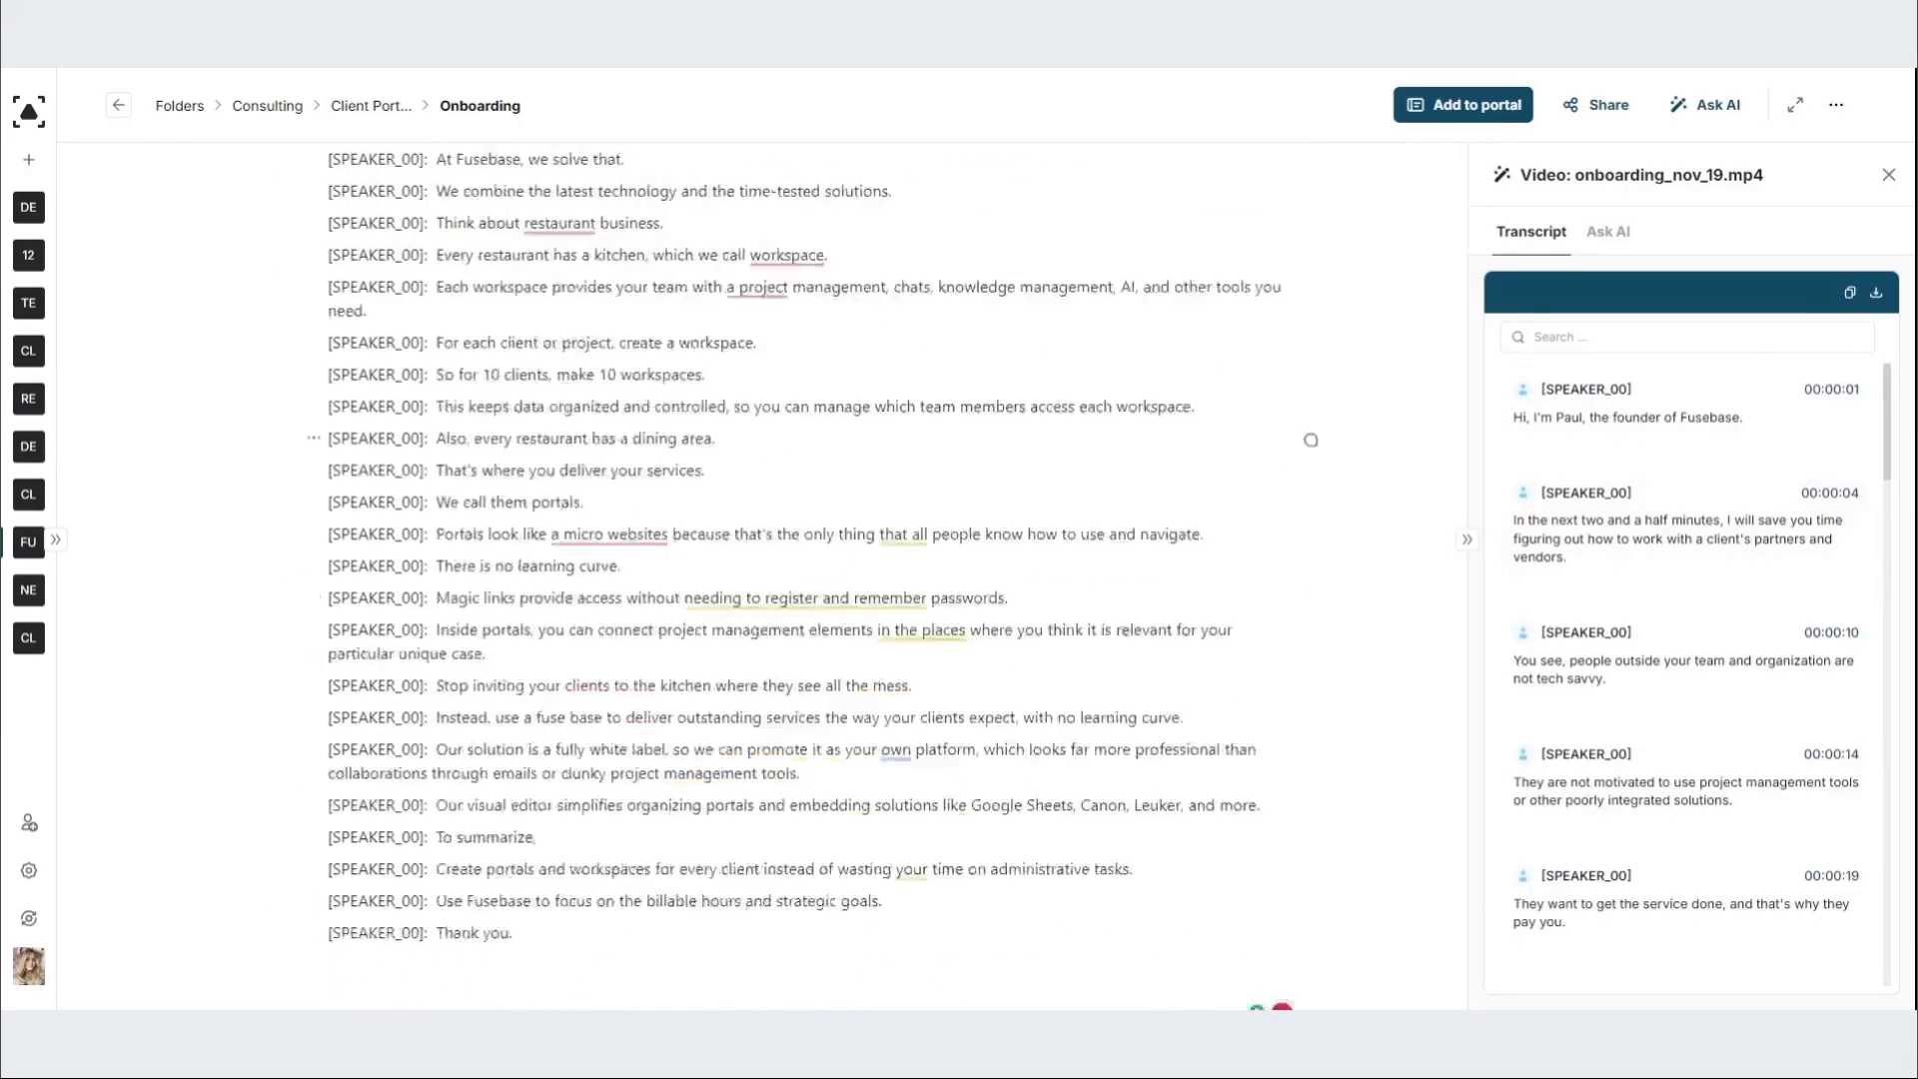
{"action": "scroll", "coordinate": [343, 721], "scroll_direction": "up", "scroll_amount": 10}
{"action": "left_click", "coordinate": [313, 865]}
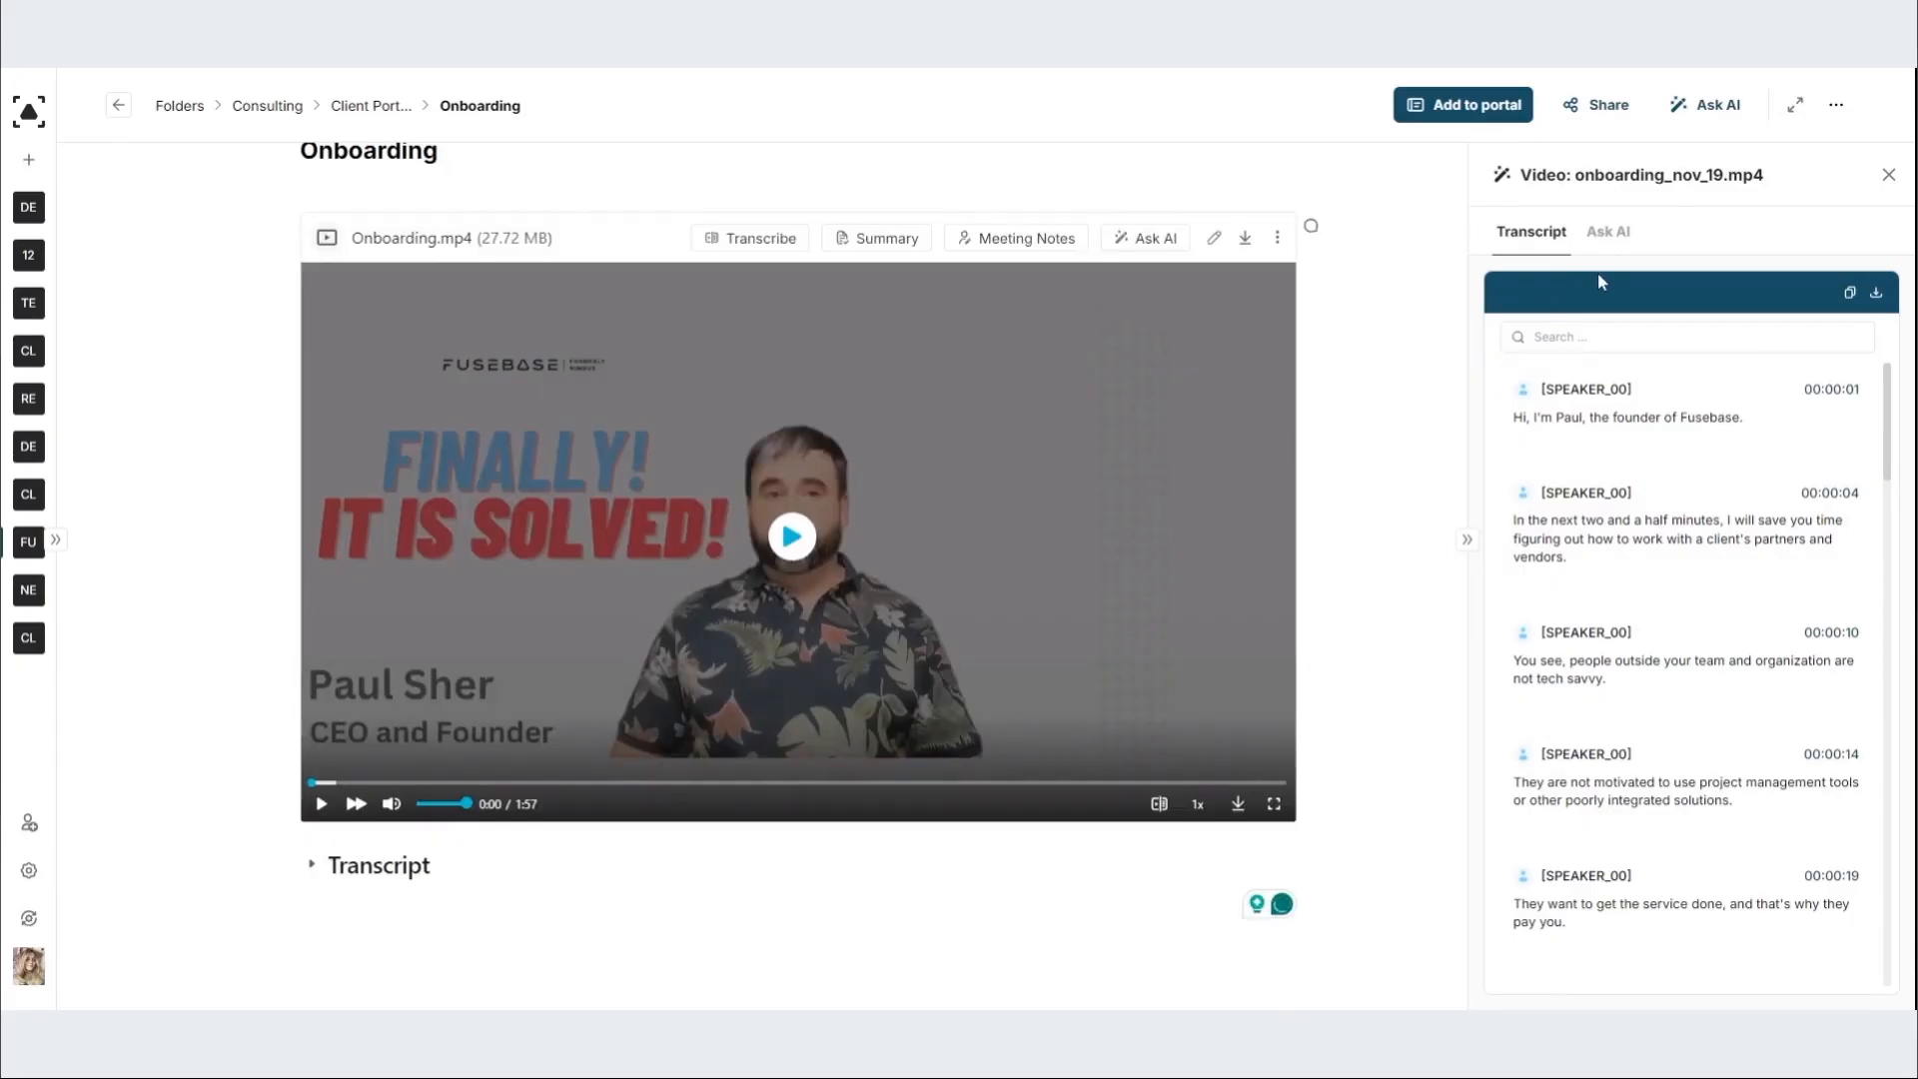
Step: Generate action items, a summary and meeting notes from the Onboarding video with the AI, using the prompt "Create action items" for the first
{"action": "left_click", "coordinate": [1619, 240]}
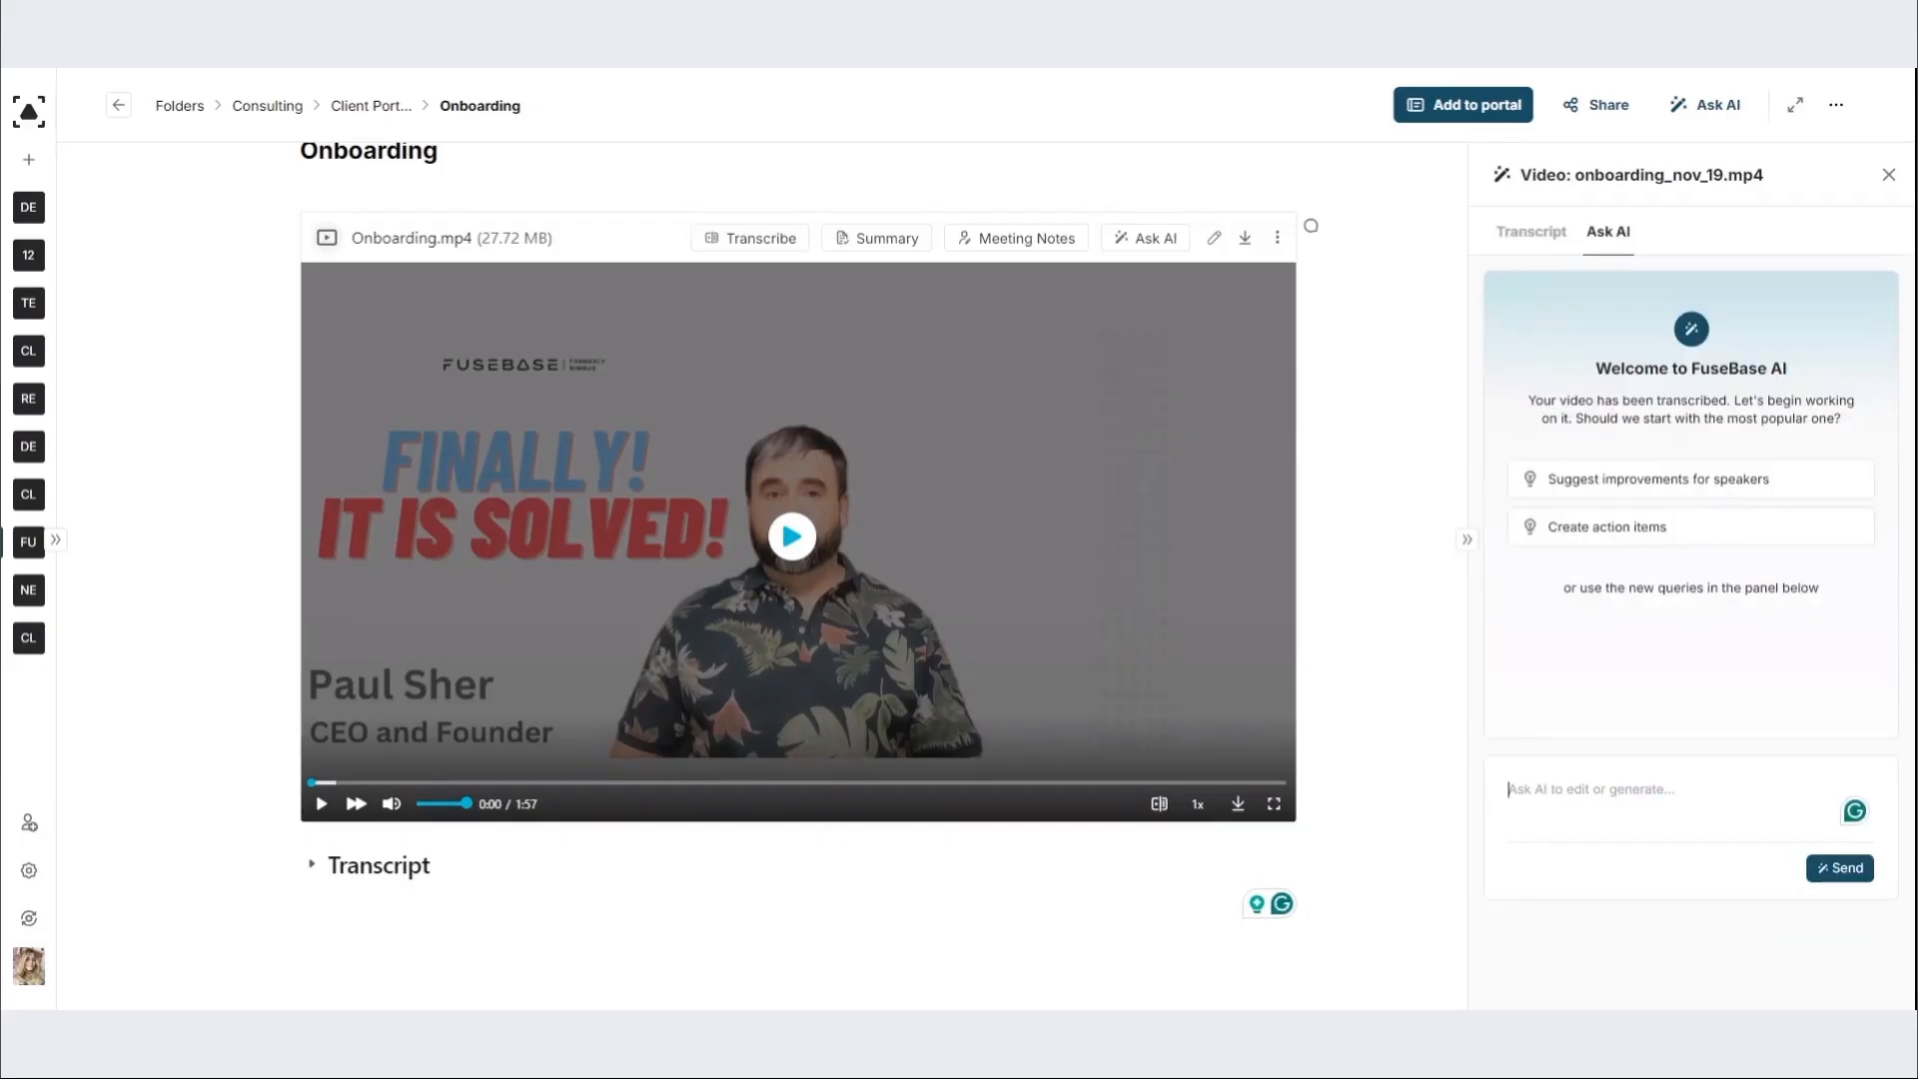
{"action": "type", "text": "Create action items"}
{"action": "key", "text": "Return"}
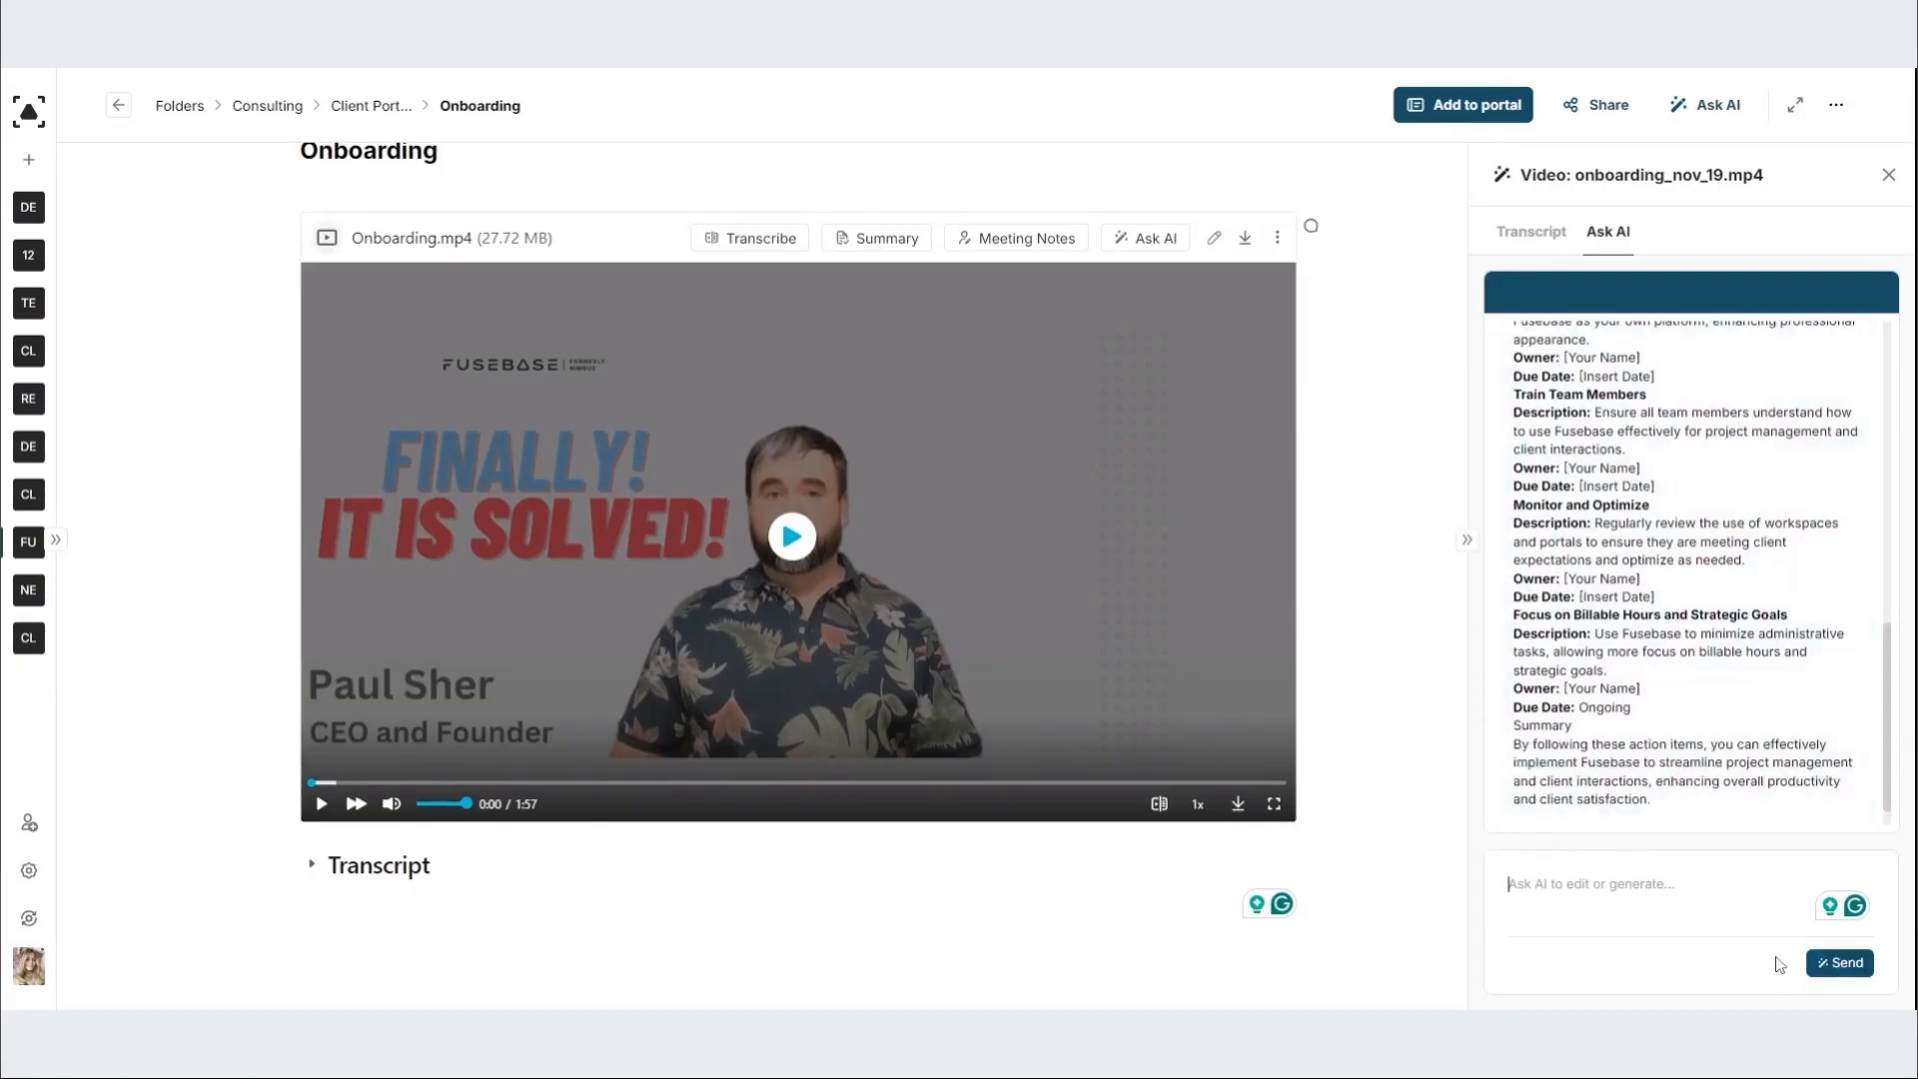
{"action": "left_click", "coordinate": [892, 238]}
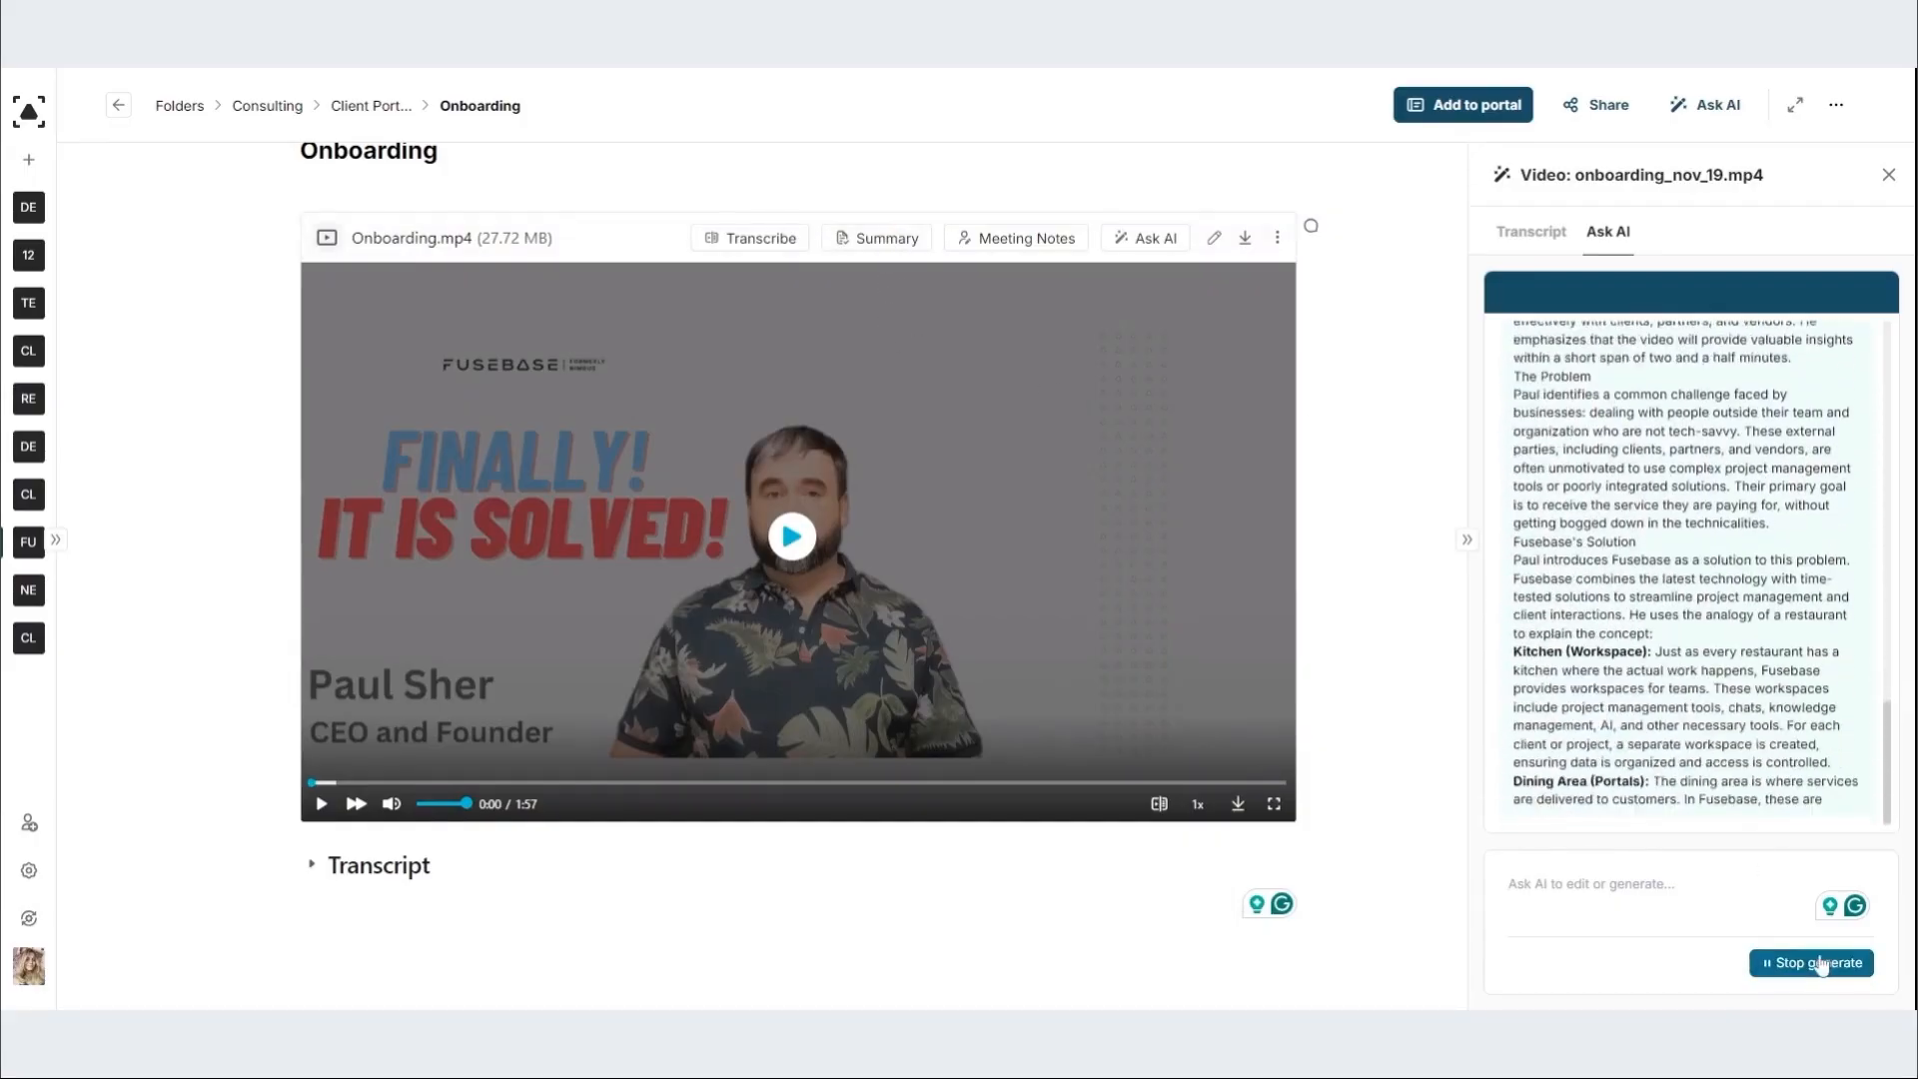
{"action": "left_click", "coordinate": [1052, 244]}
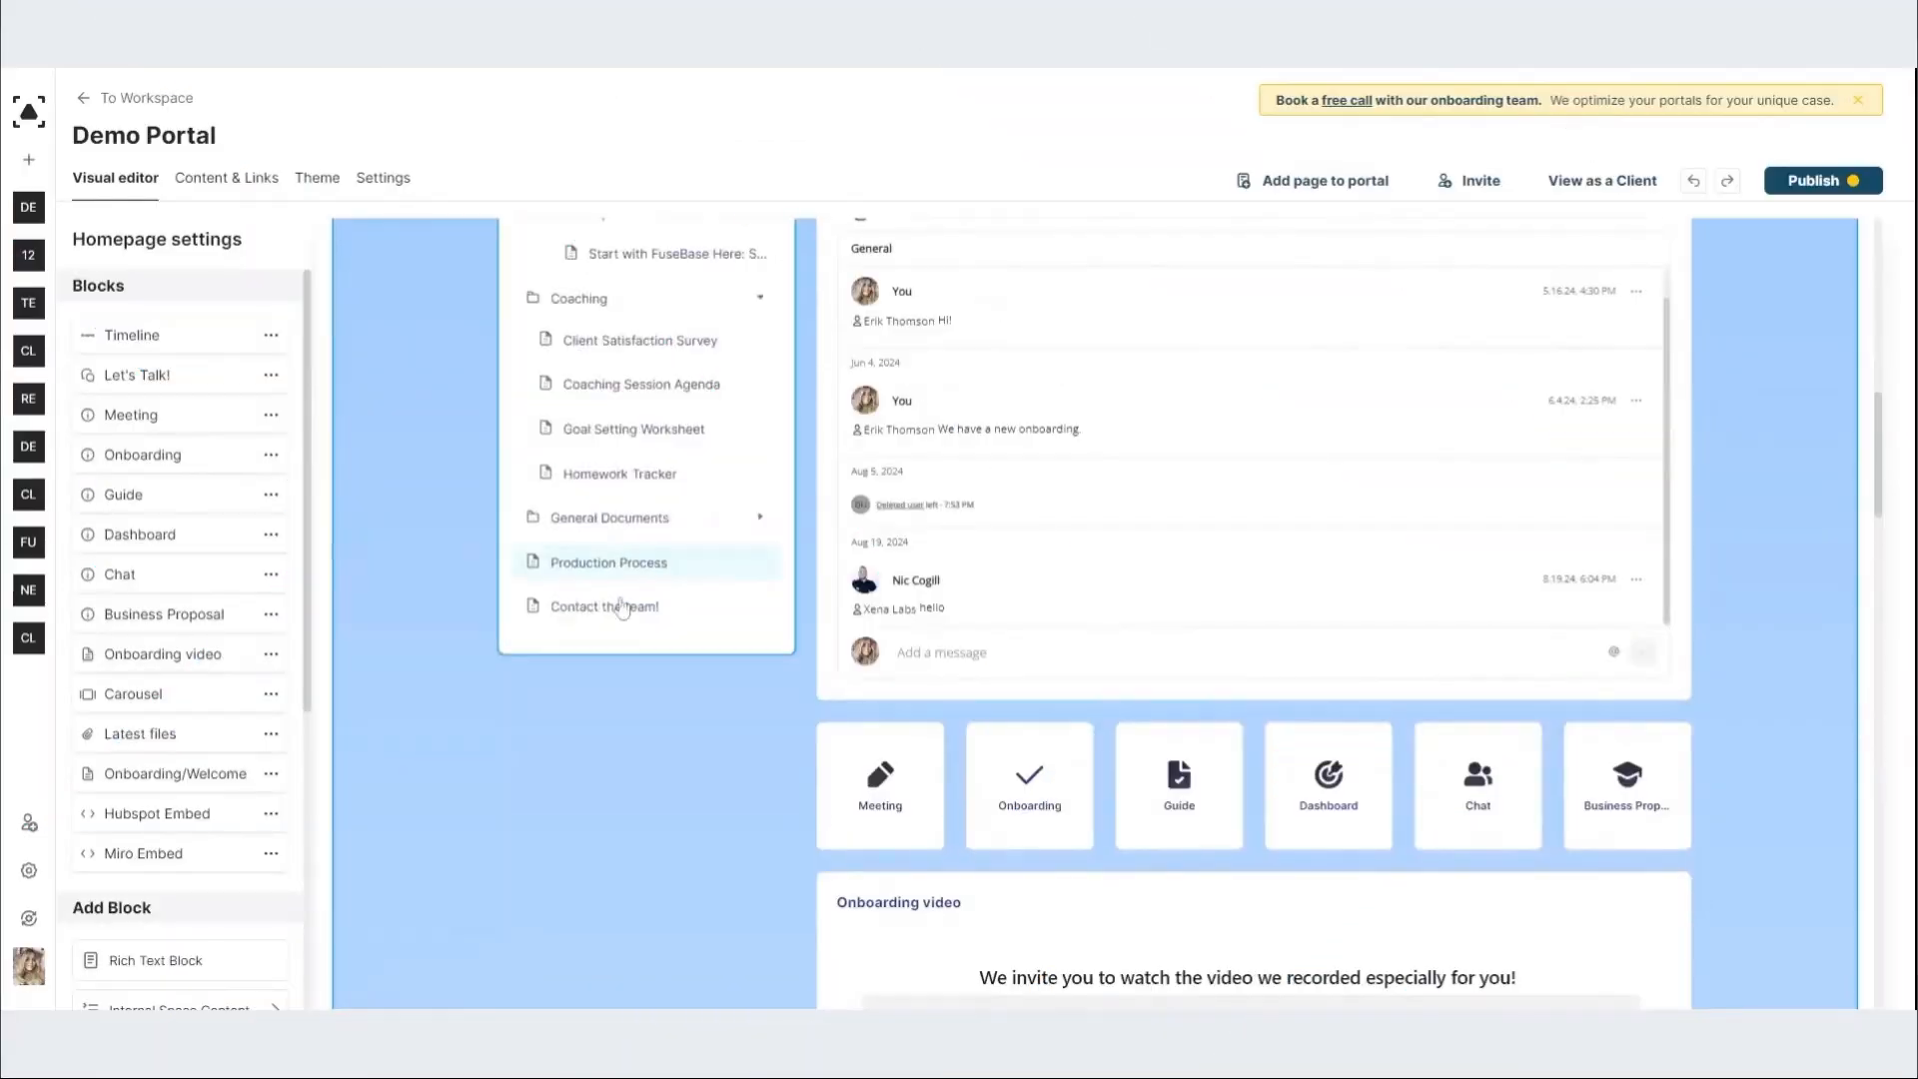
Step: Open the Demo Portal's "Contact the team!" page and add a Custom block to it
{"action": "left_click", "coordinate": [591, 611]}
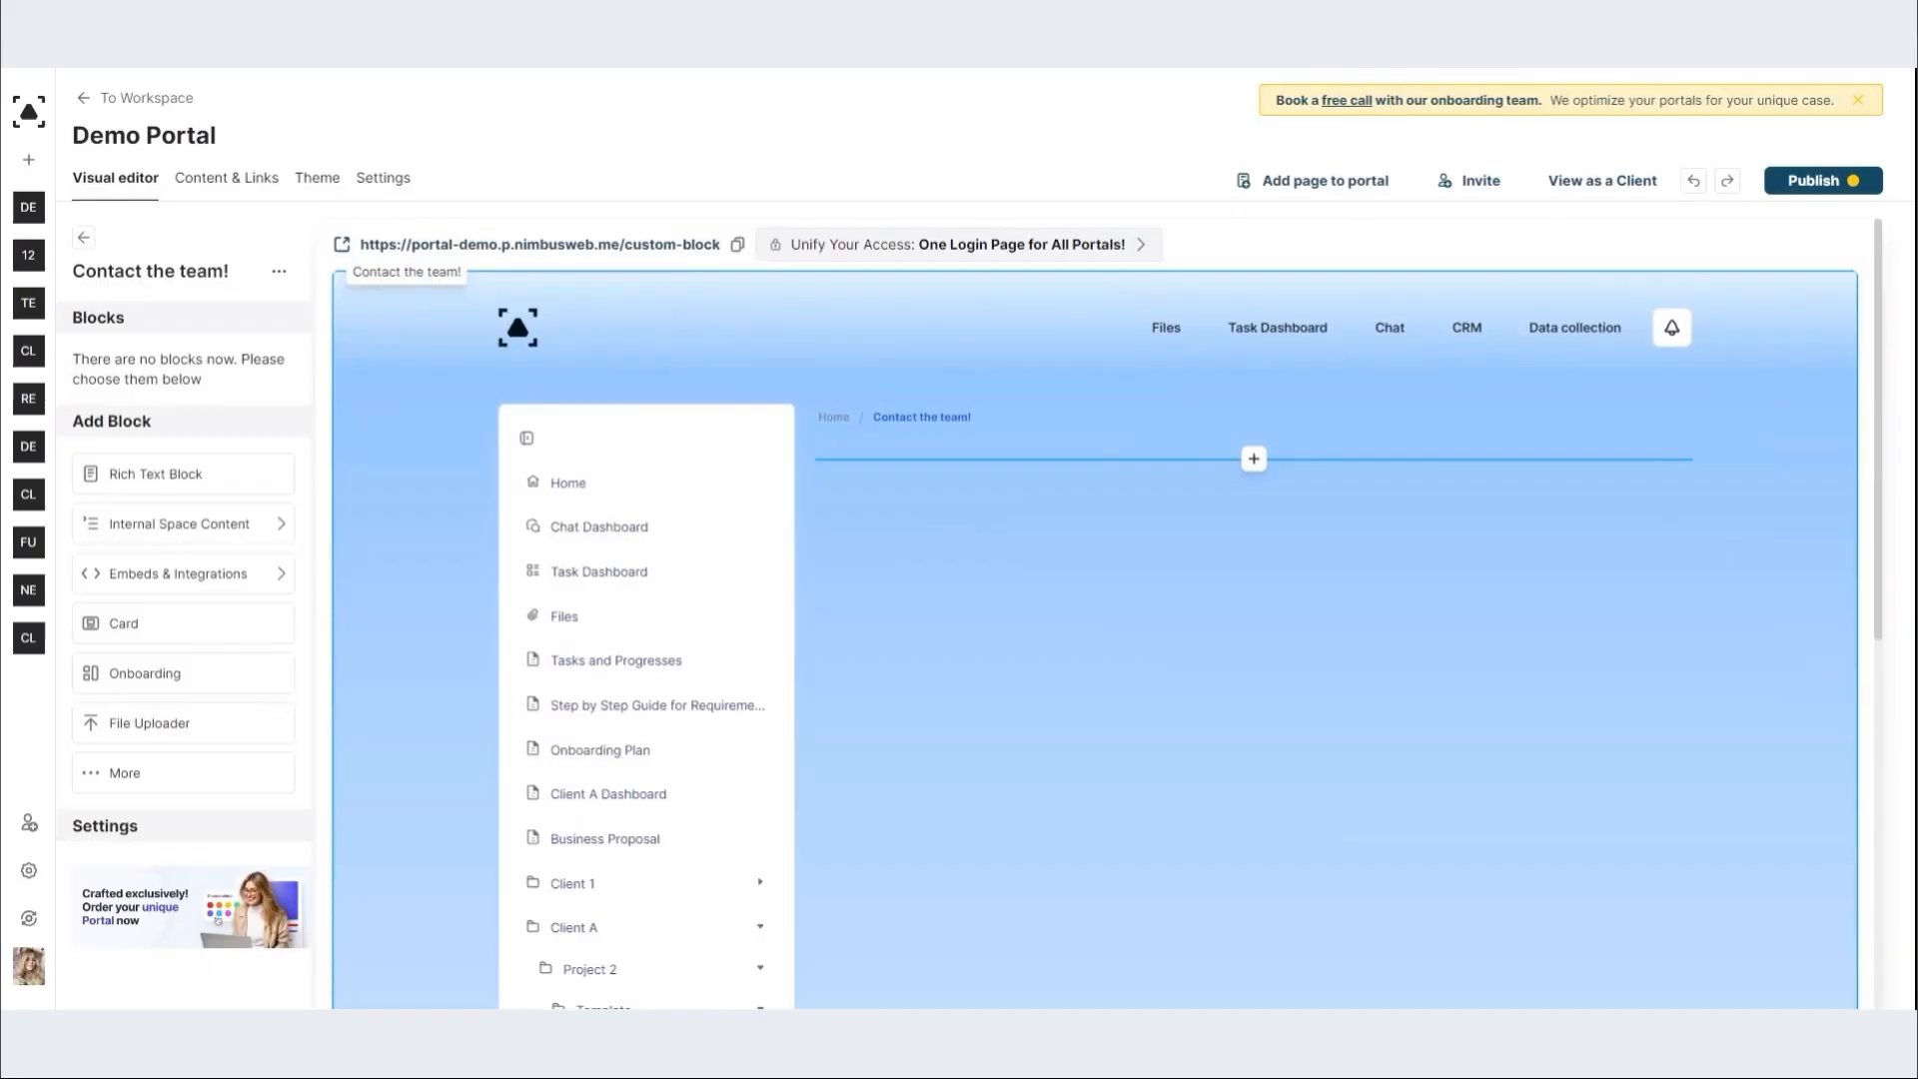
{"action": "left_click", "coordinate": [1254, 462]}
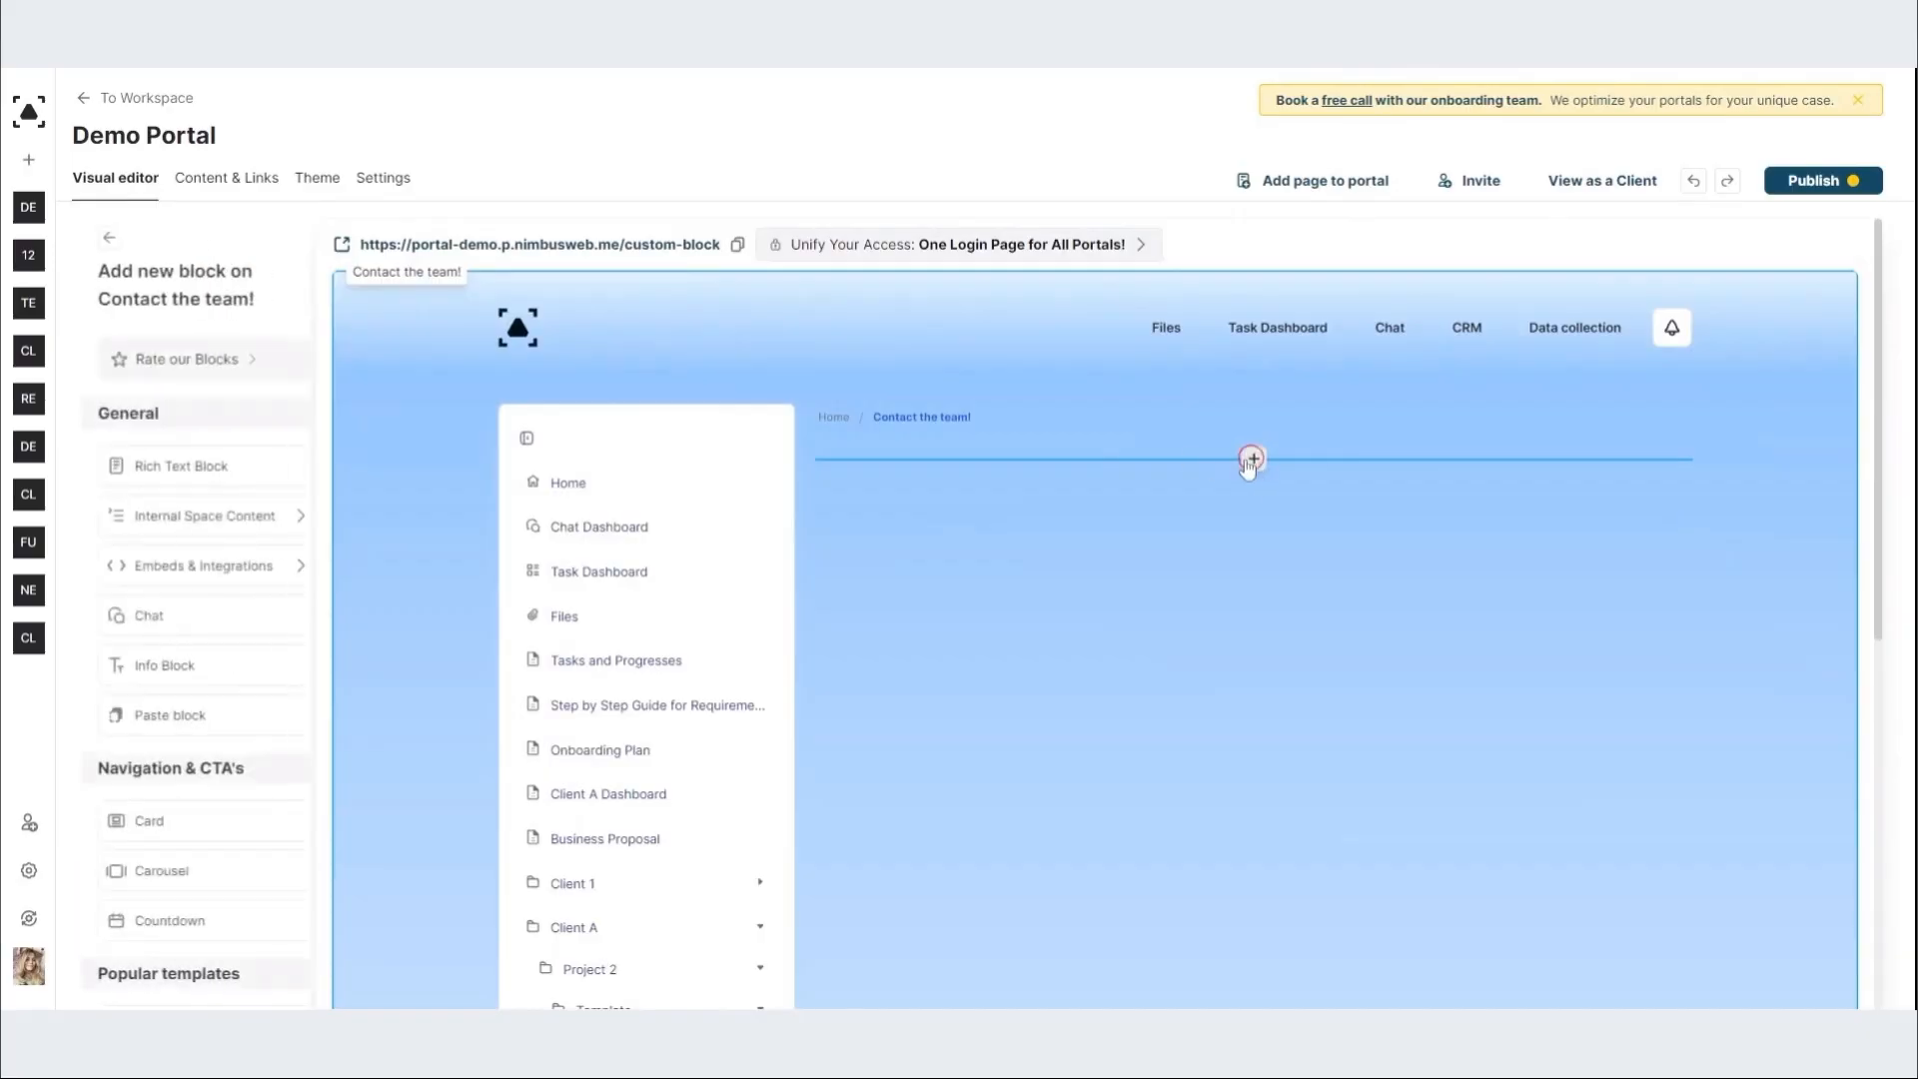
{"action": "scroll", "coordinate": [148, 589], "scroll_direction": "down", "scroll_amount": 10}
{"action": "left_click", "coordinate": [172, 961]}
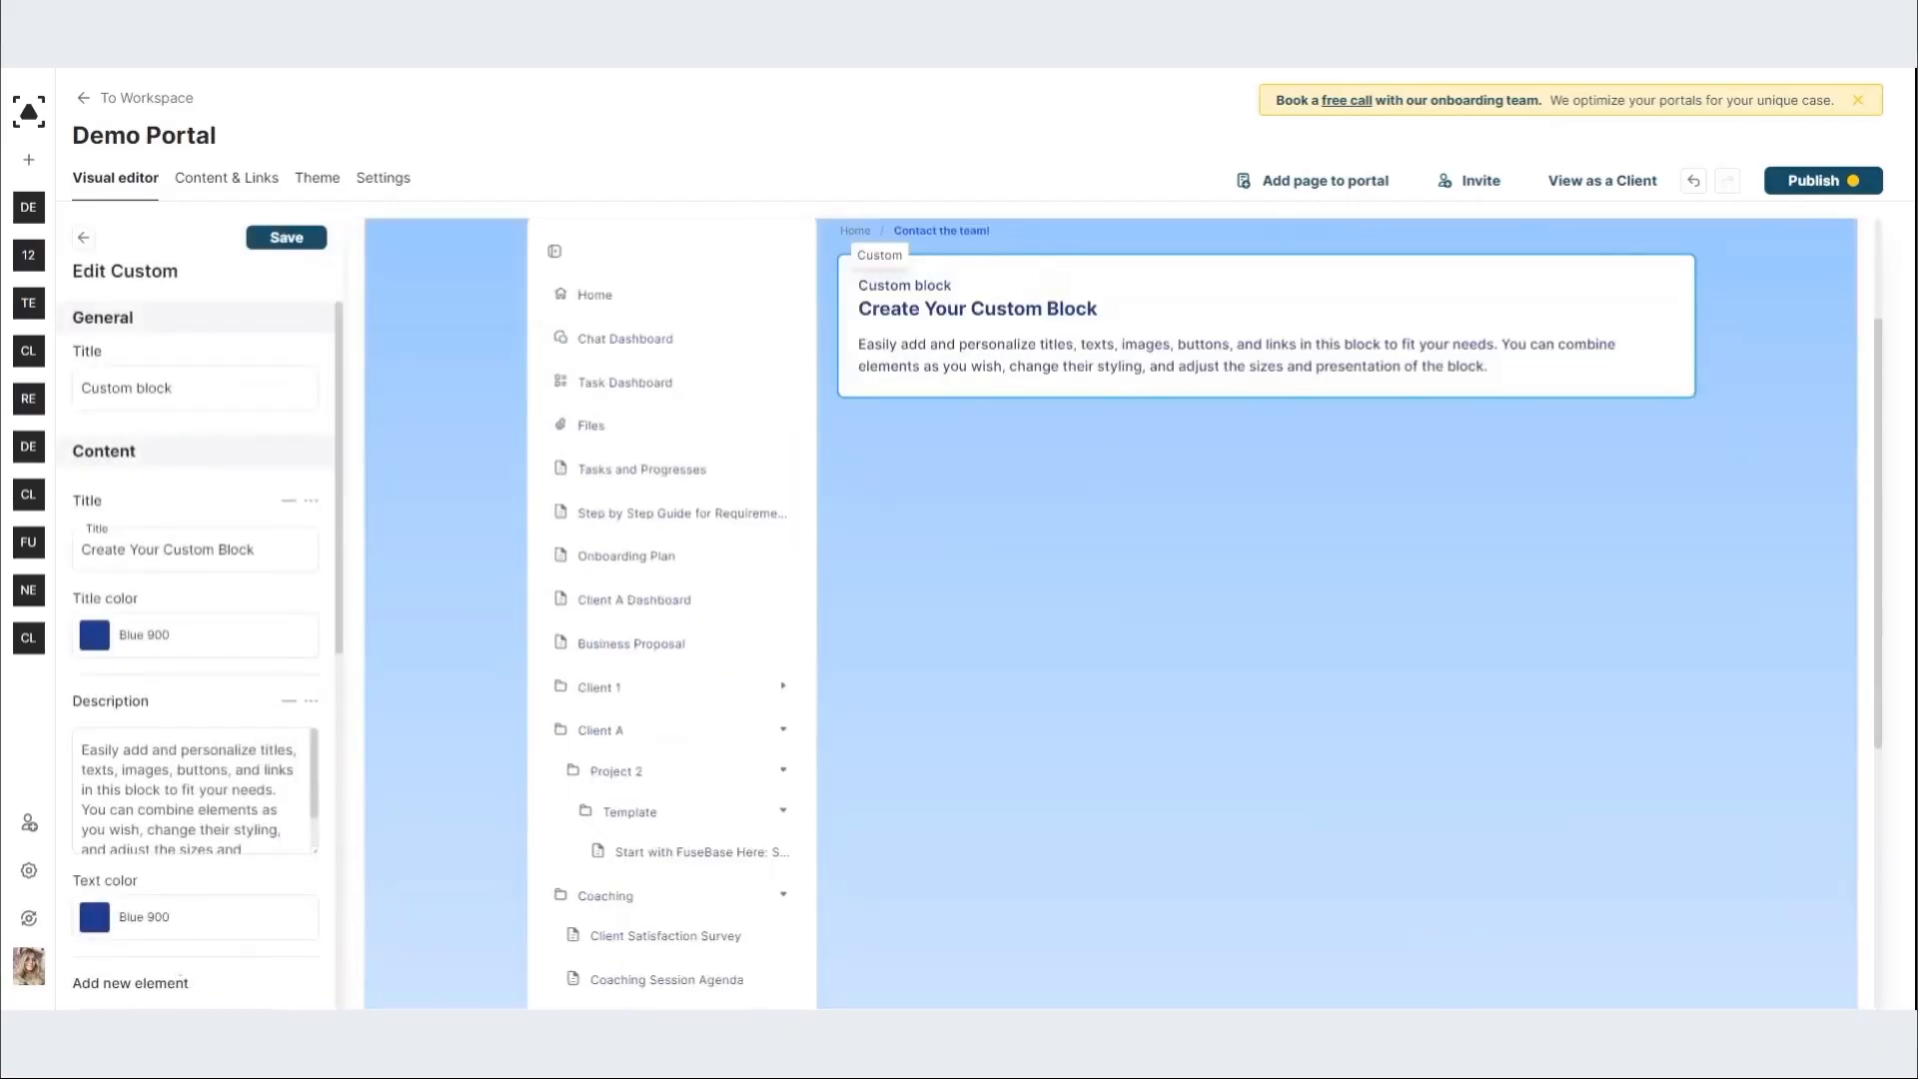
Step: Set the custom block's general title to the team member's full name and hide its Title and Description content elements
{"action": "scroll", "coordinate": [262, 465], "scroll_direction": "down", "scroll_amount": 5}
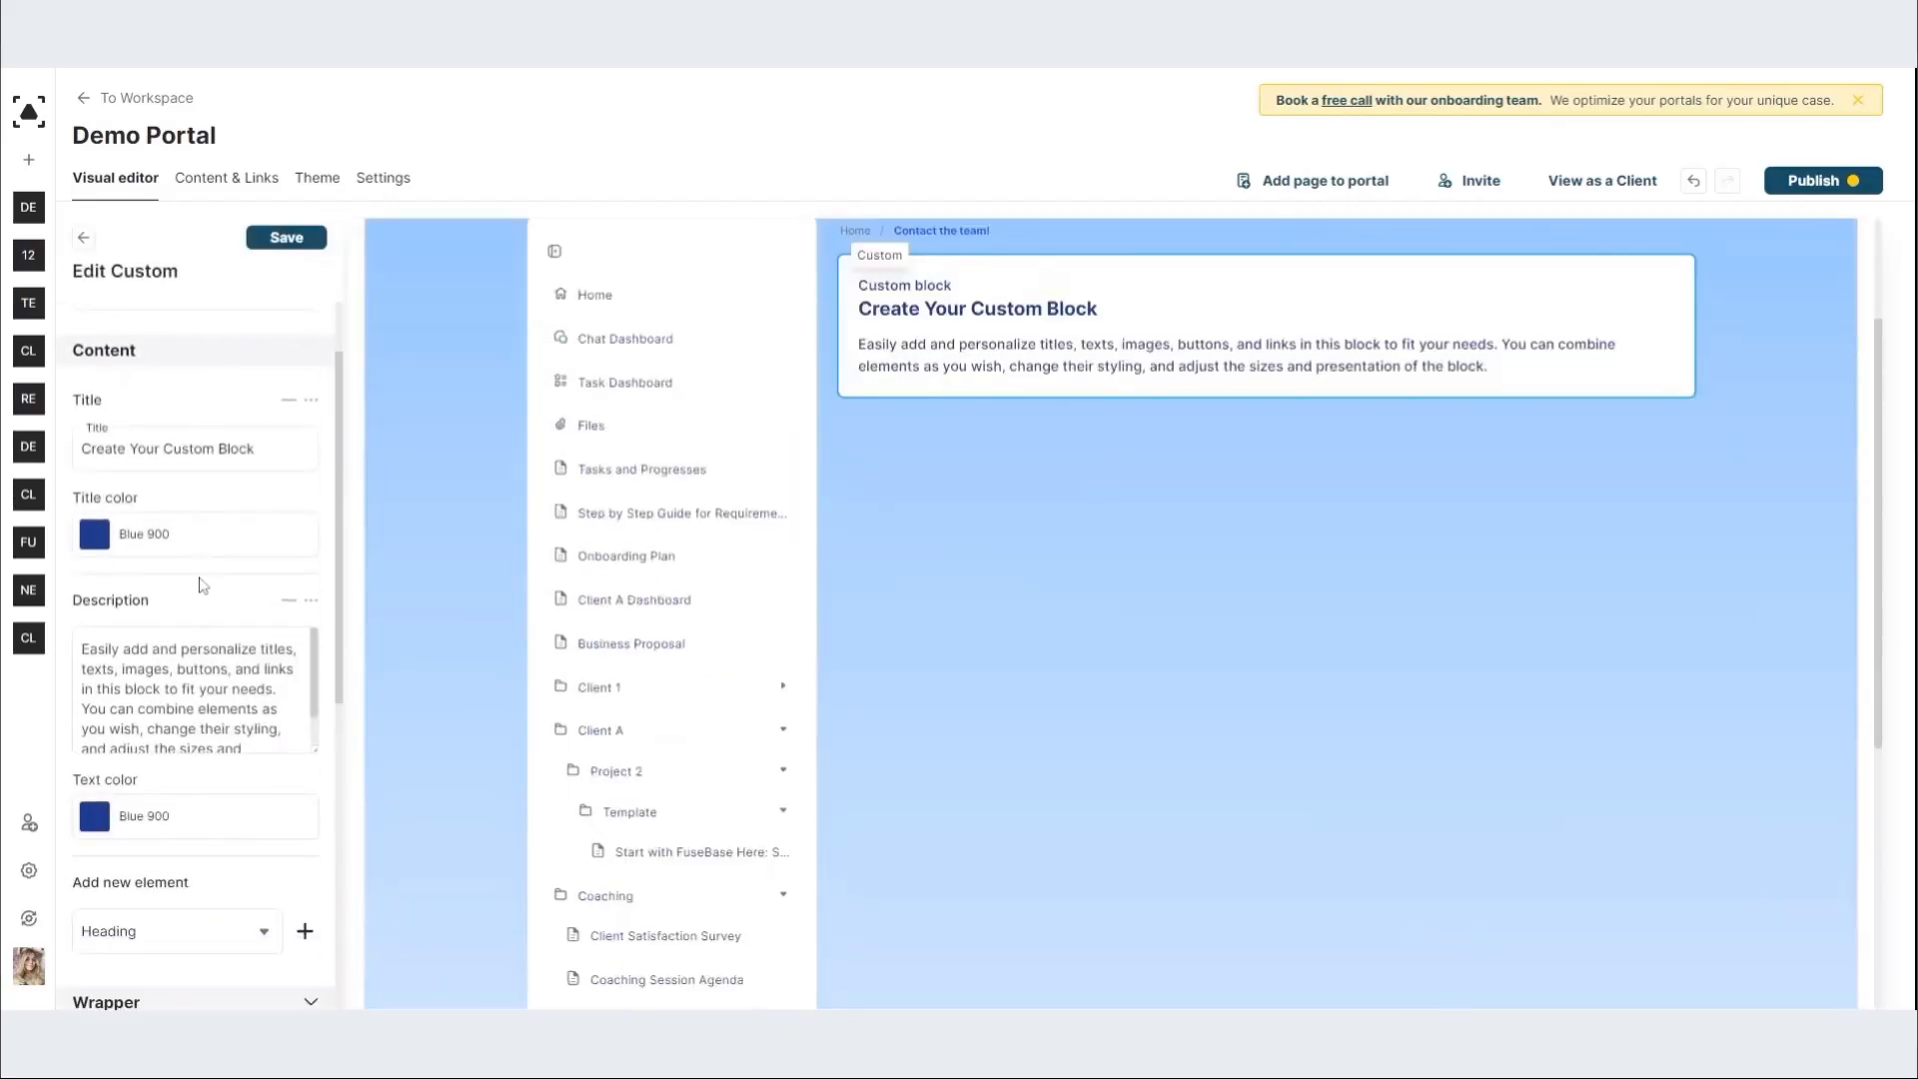
{"action": "left_click", "coordinate": [124, 539]}
{"action": "scroll", "coordinate": [141, 629], "scroll_direction": "down", "scroll_amount": 2}
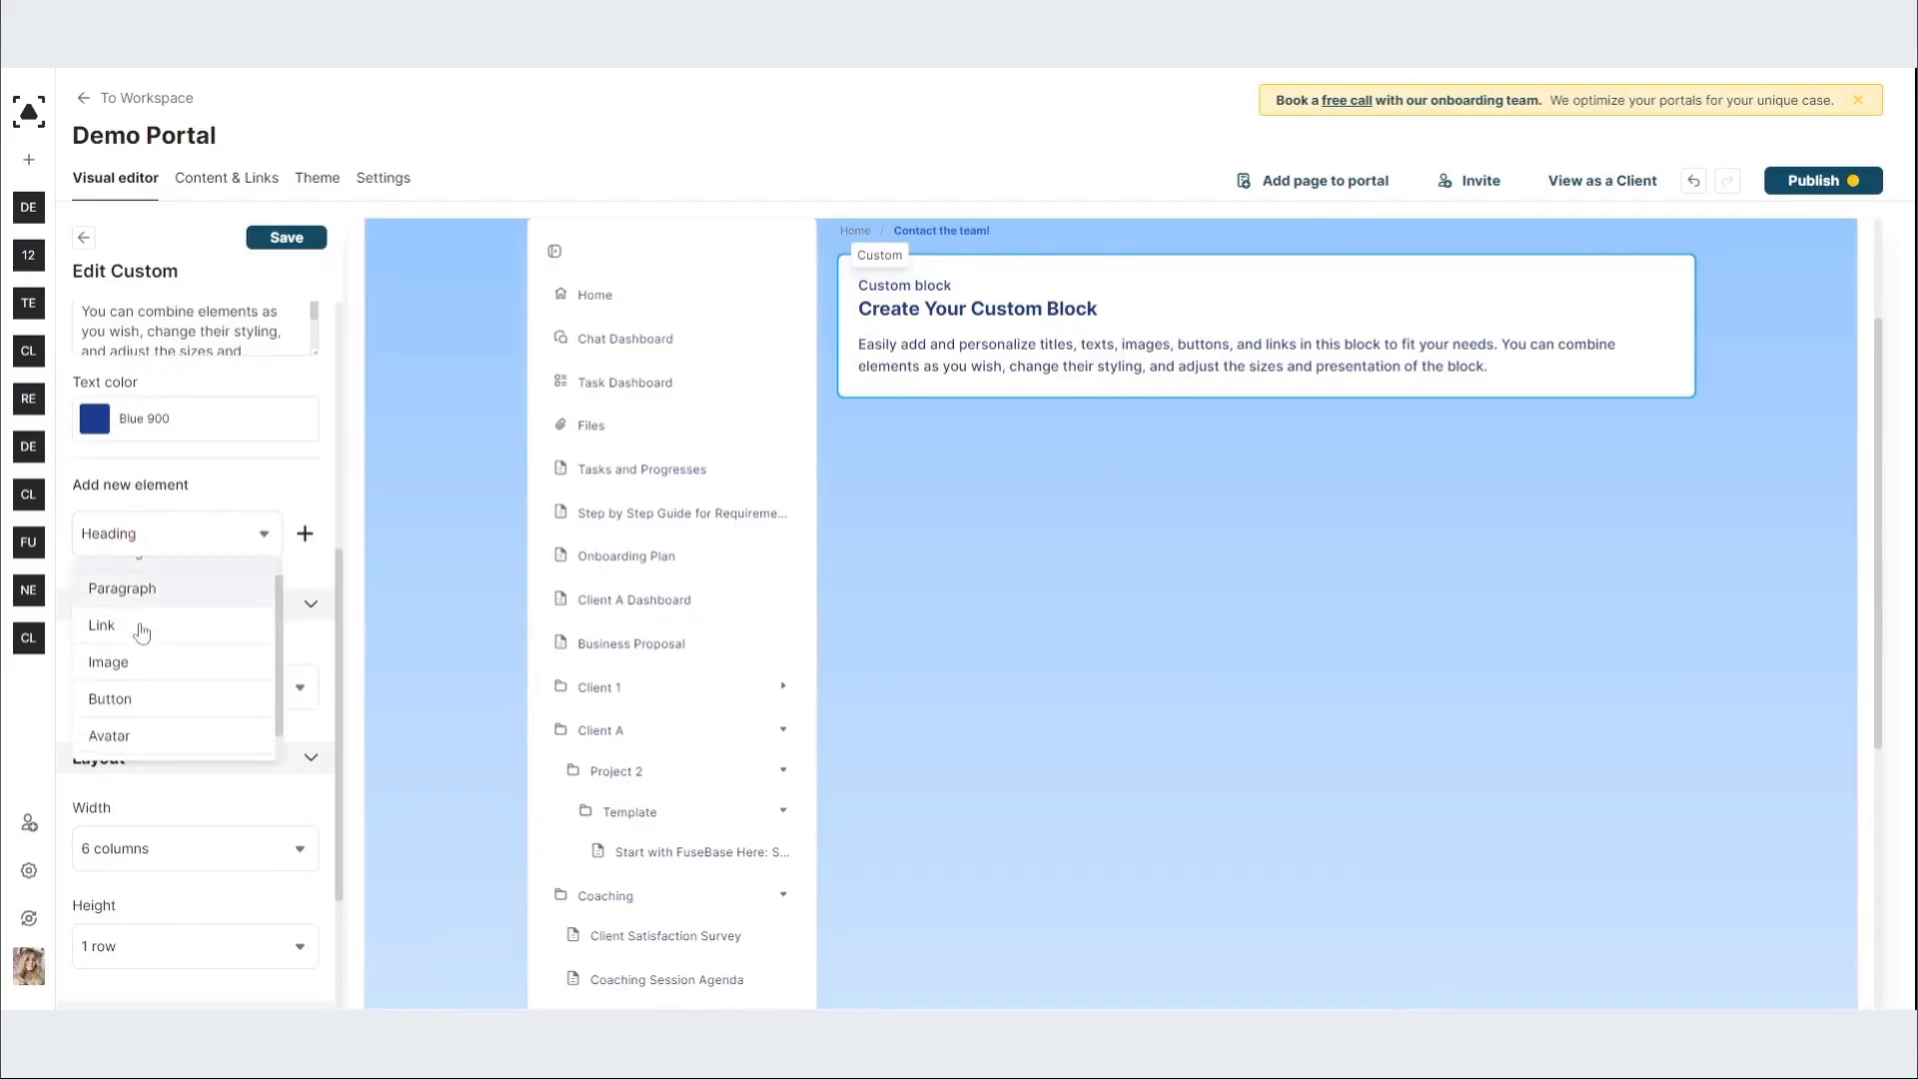
{"action": "scroll", "coordinate": [231, 497], "scroll_direction": "up", "scroll_amount": 5}
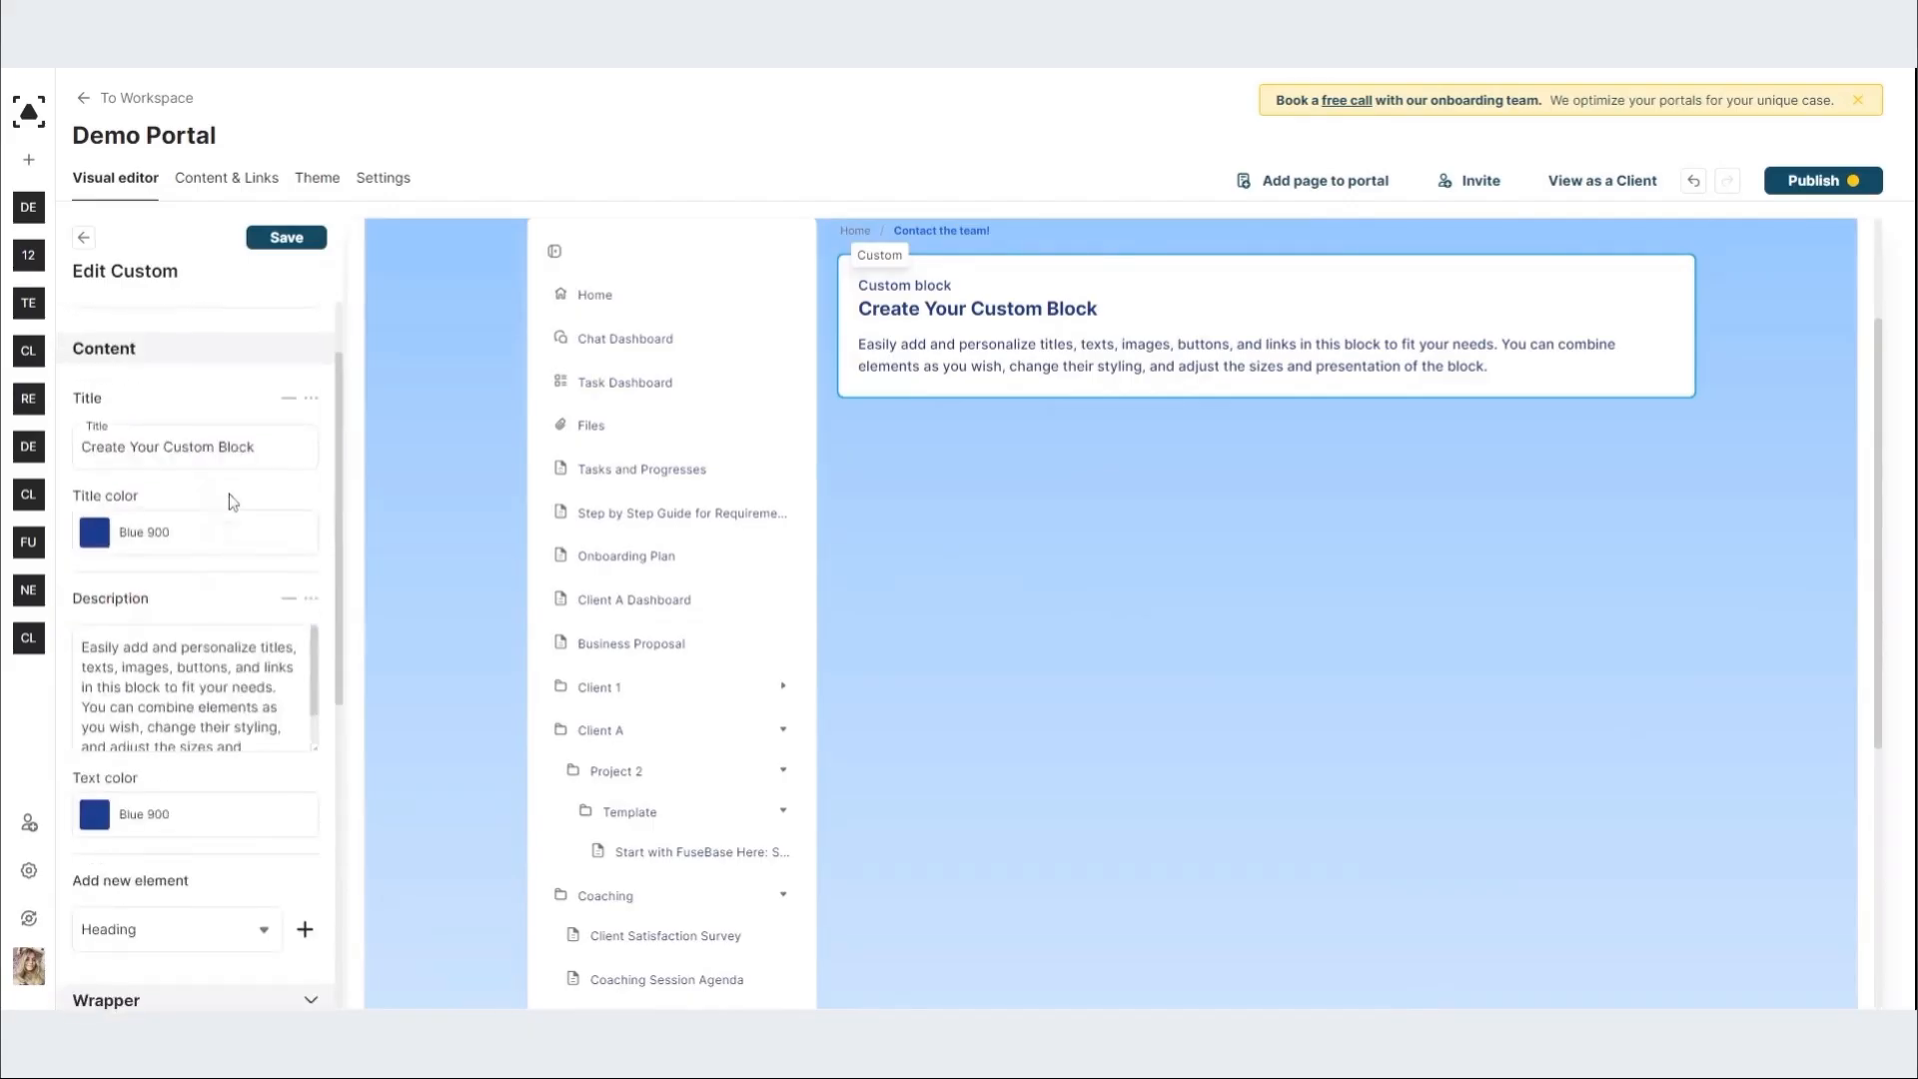
{"action": "left_click_drag", "start_coordinate": [173, 388], "coordinate": [79, 388]}
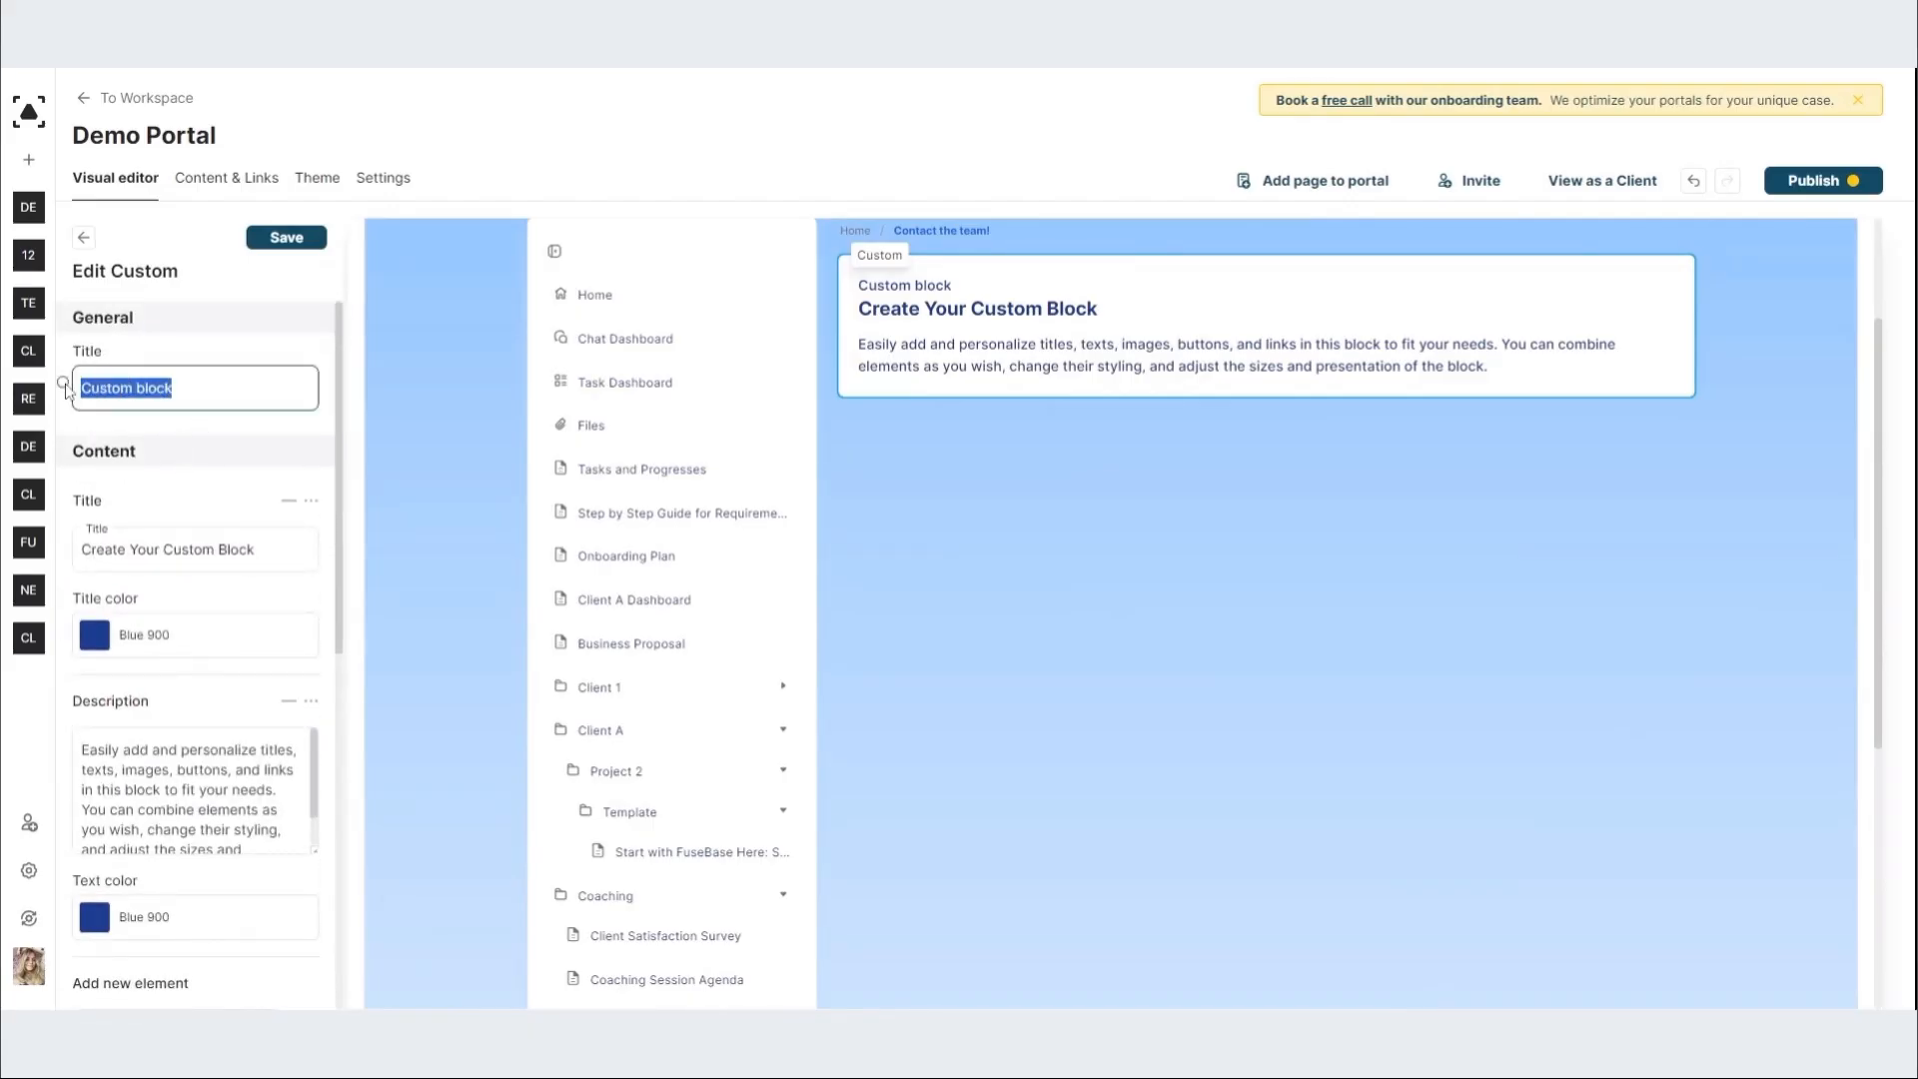
{"action": "type", "text": "Mi"}
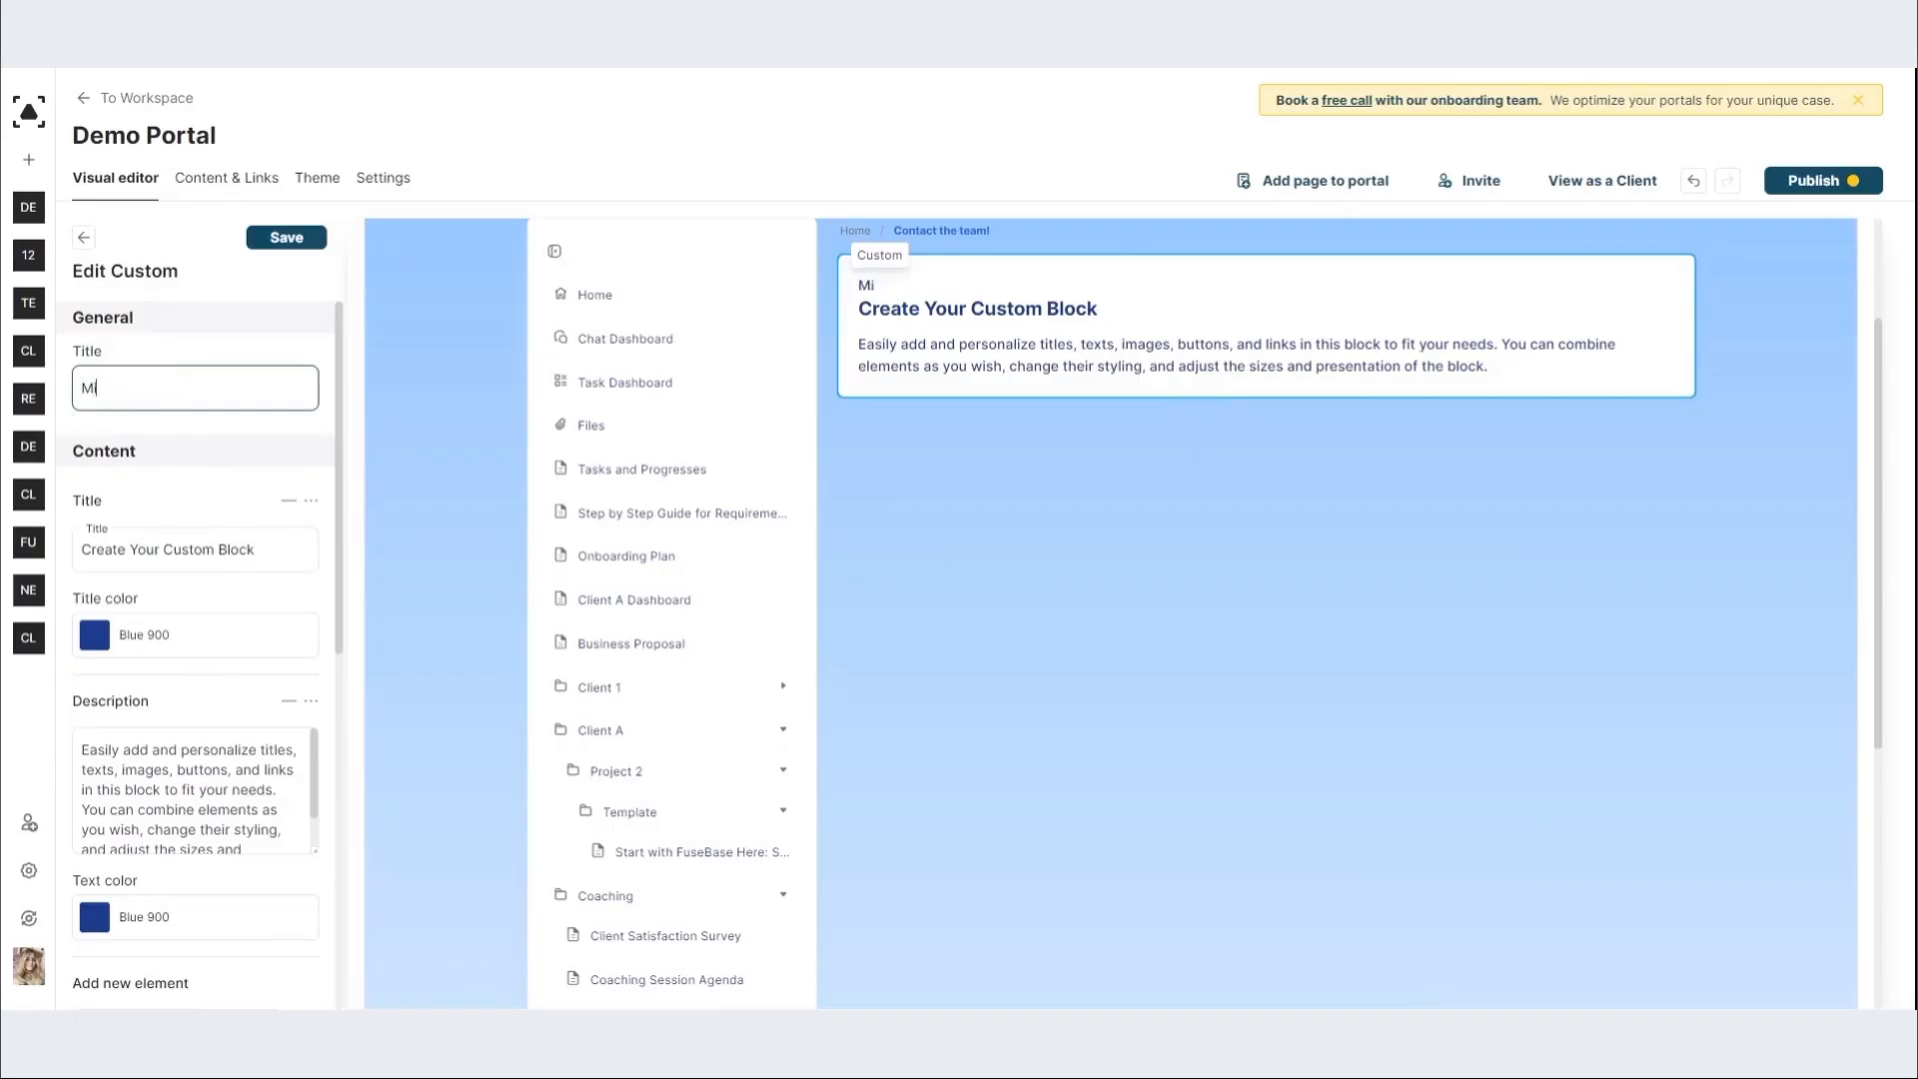
{"action": "type", "text": "chael Scott"}
{"action": "left_click", "coordinate": [288, 499]}
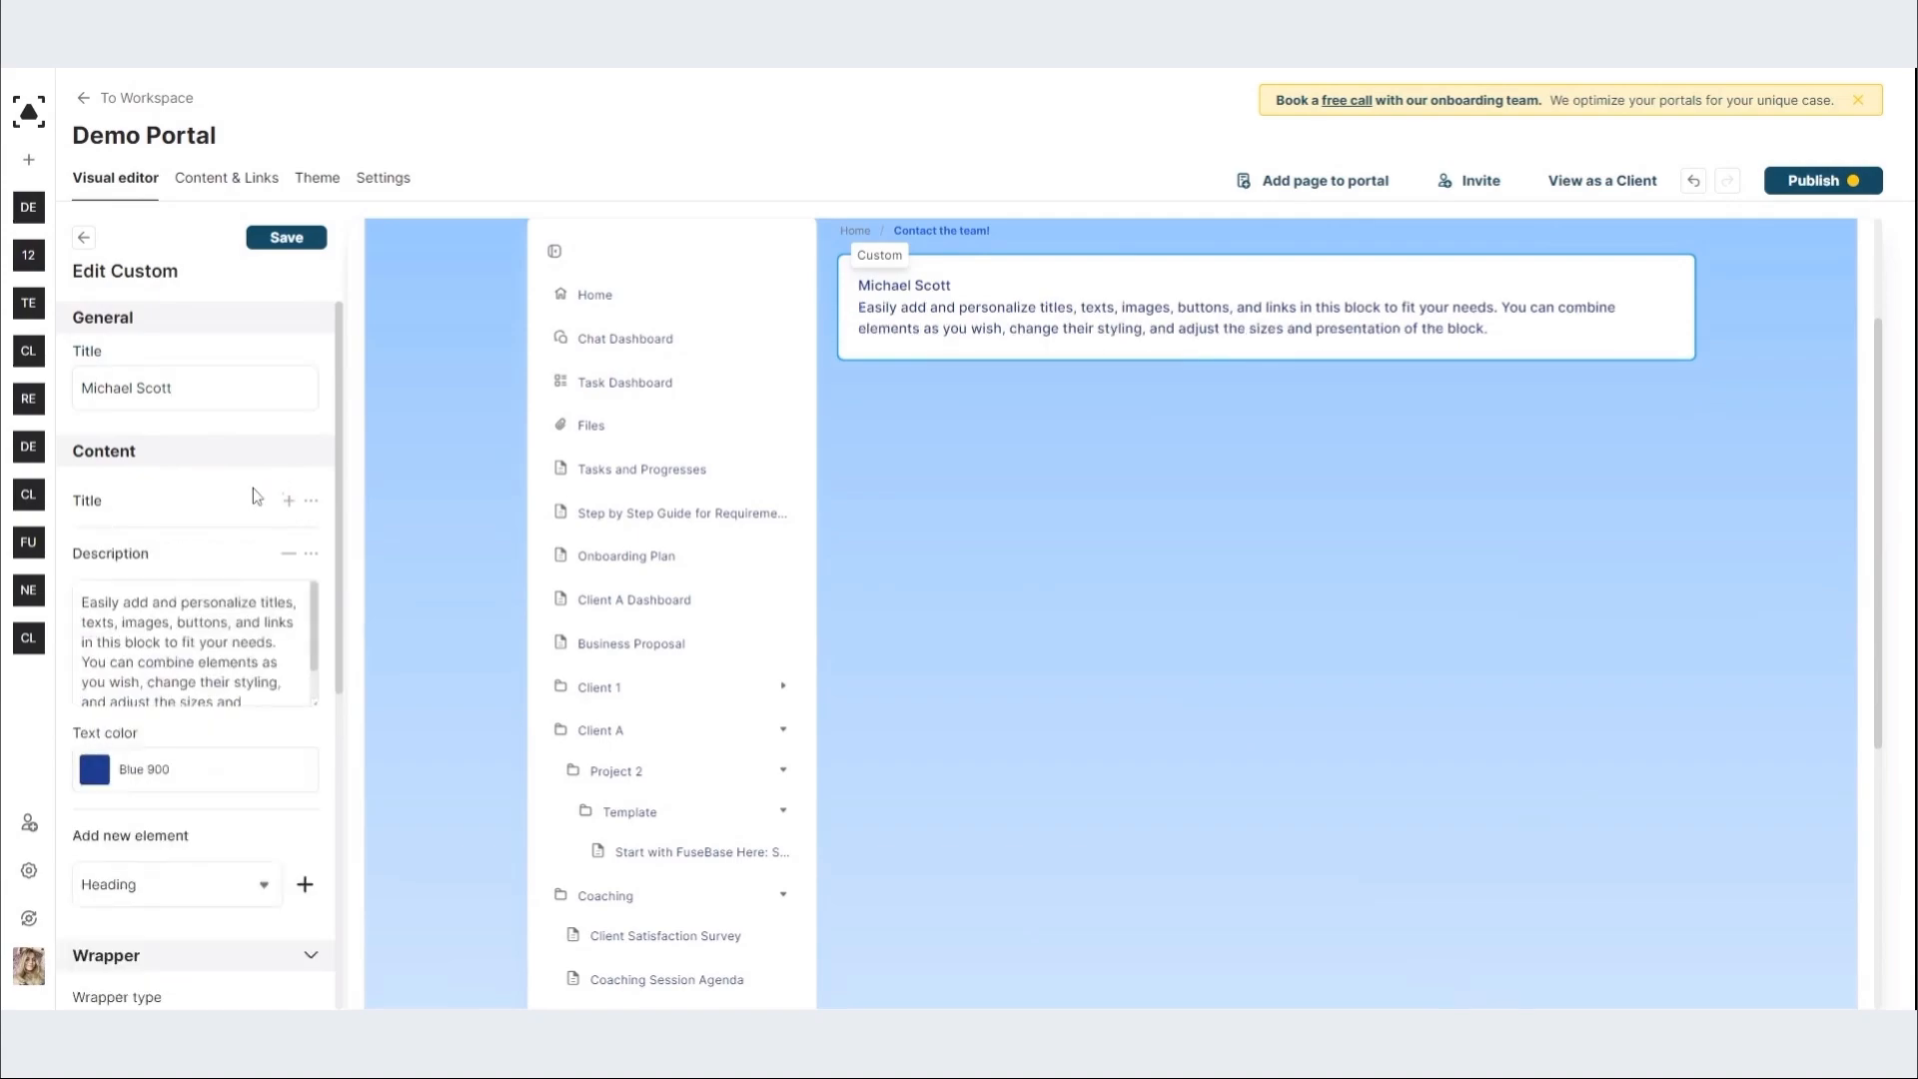
{"action": "left_click", "coordinate": [292, 553]}
{"action": "scroll", "coordinate": [267, 538], "scroll_direction": "down", "scroll_amount": 3}
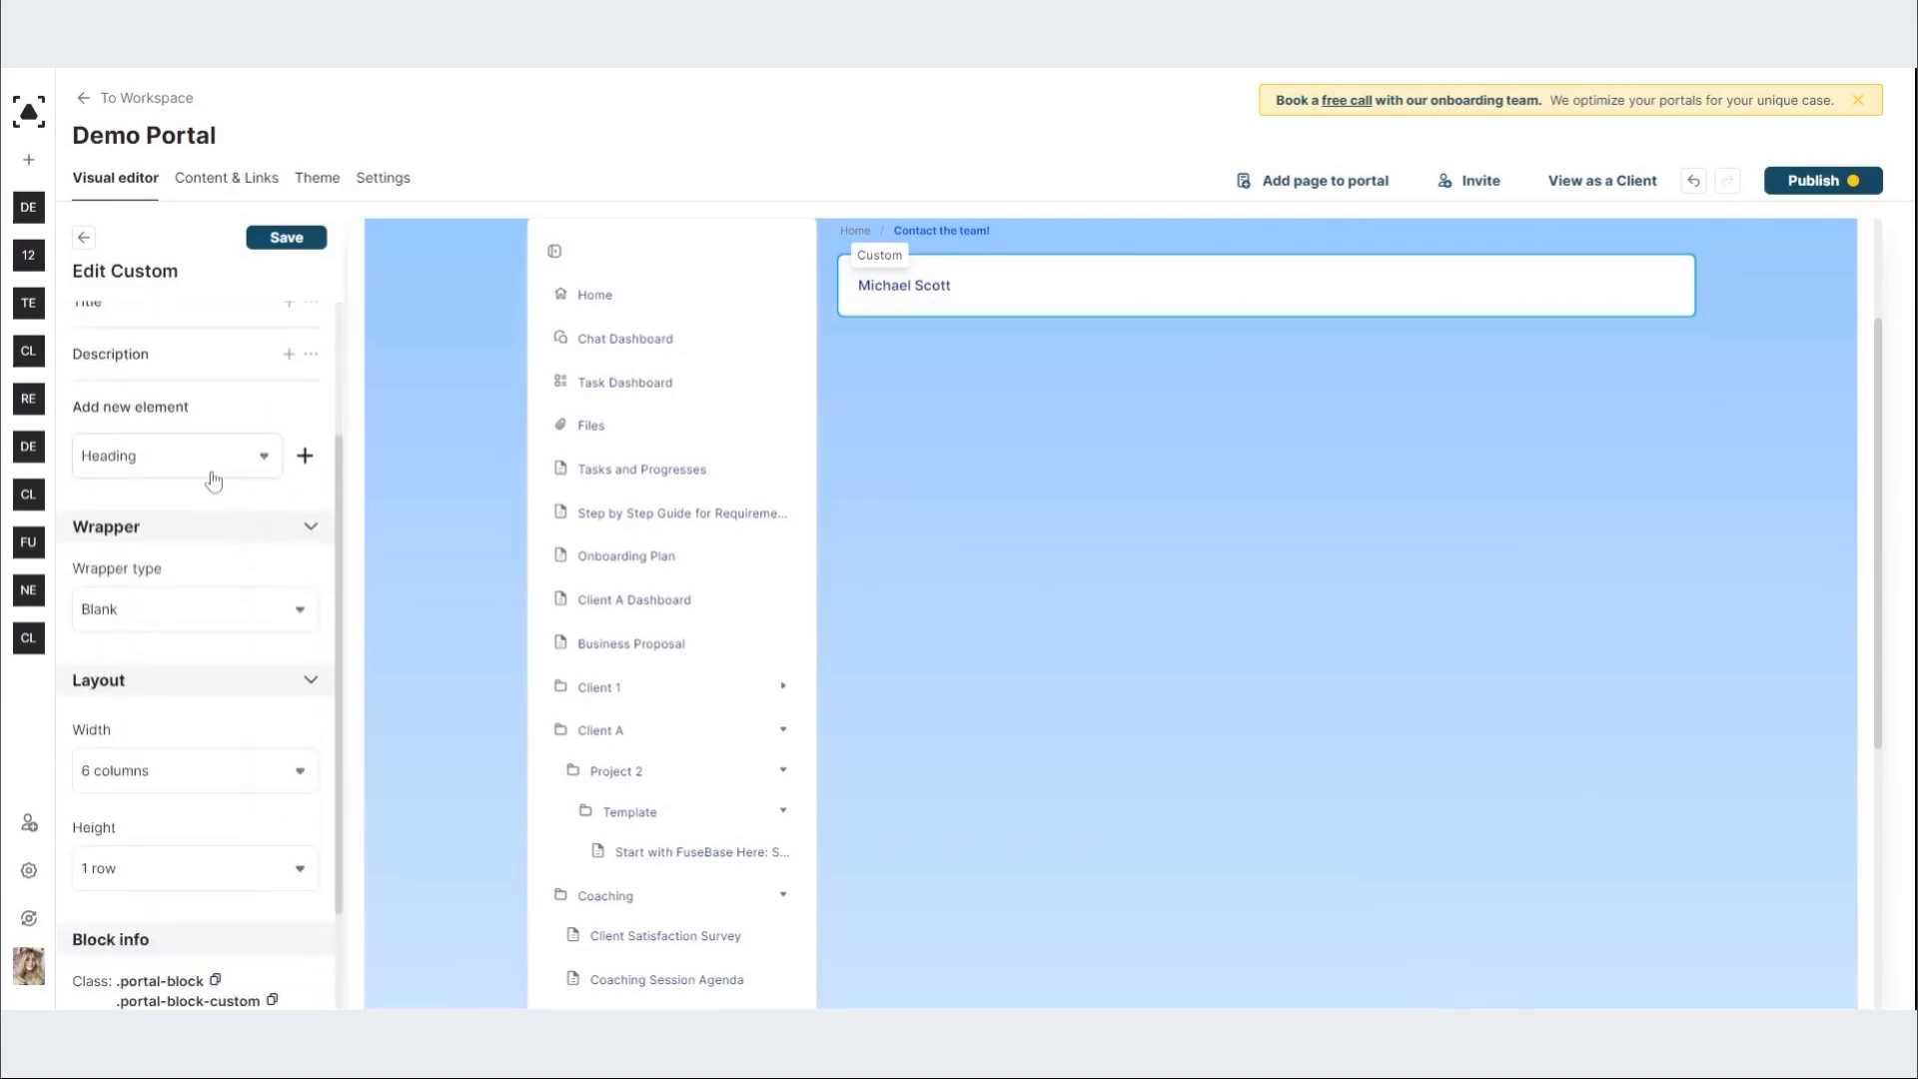
Step: Add an Image element to the custom block with the file the-office-how-to-watch.jpg, leaving the picture uncropped
{"action": "left_click", "coordinate": [215, 457]}
{"action": "left_click", "coordinate": [178, 607]}
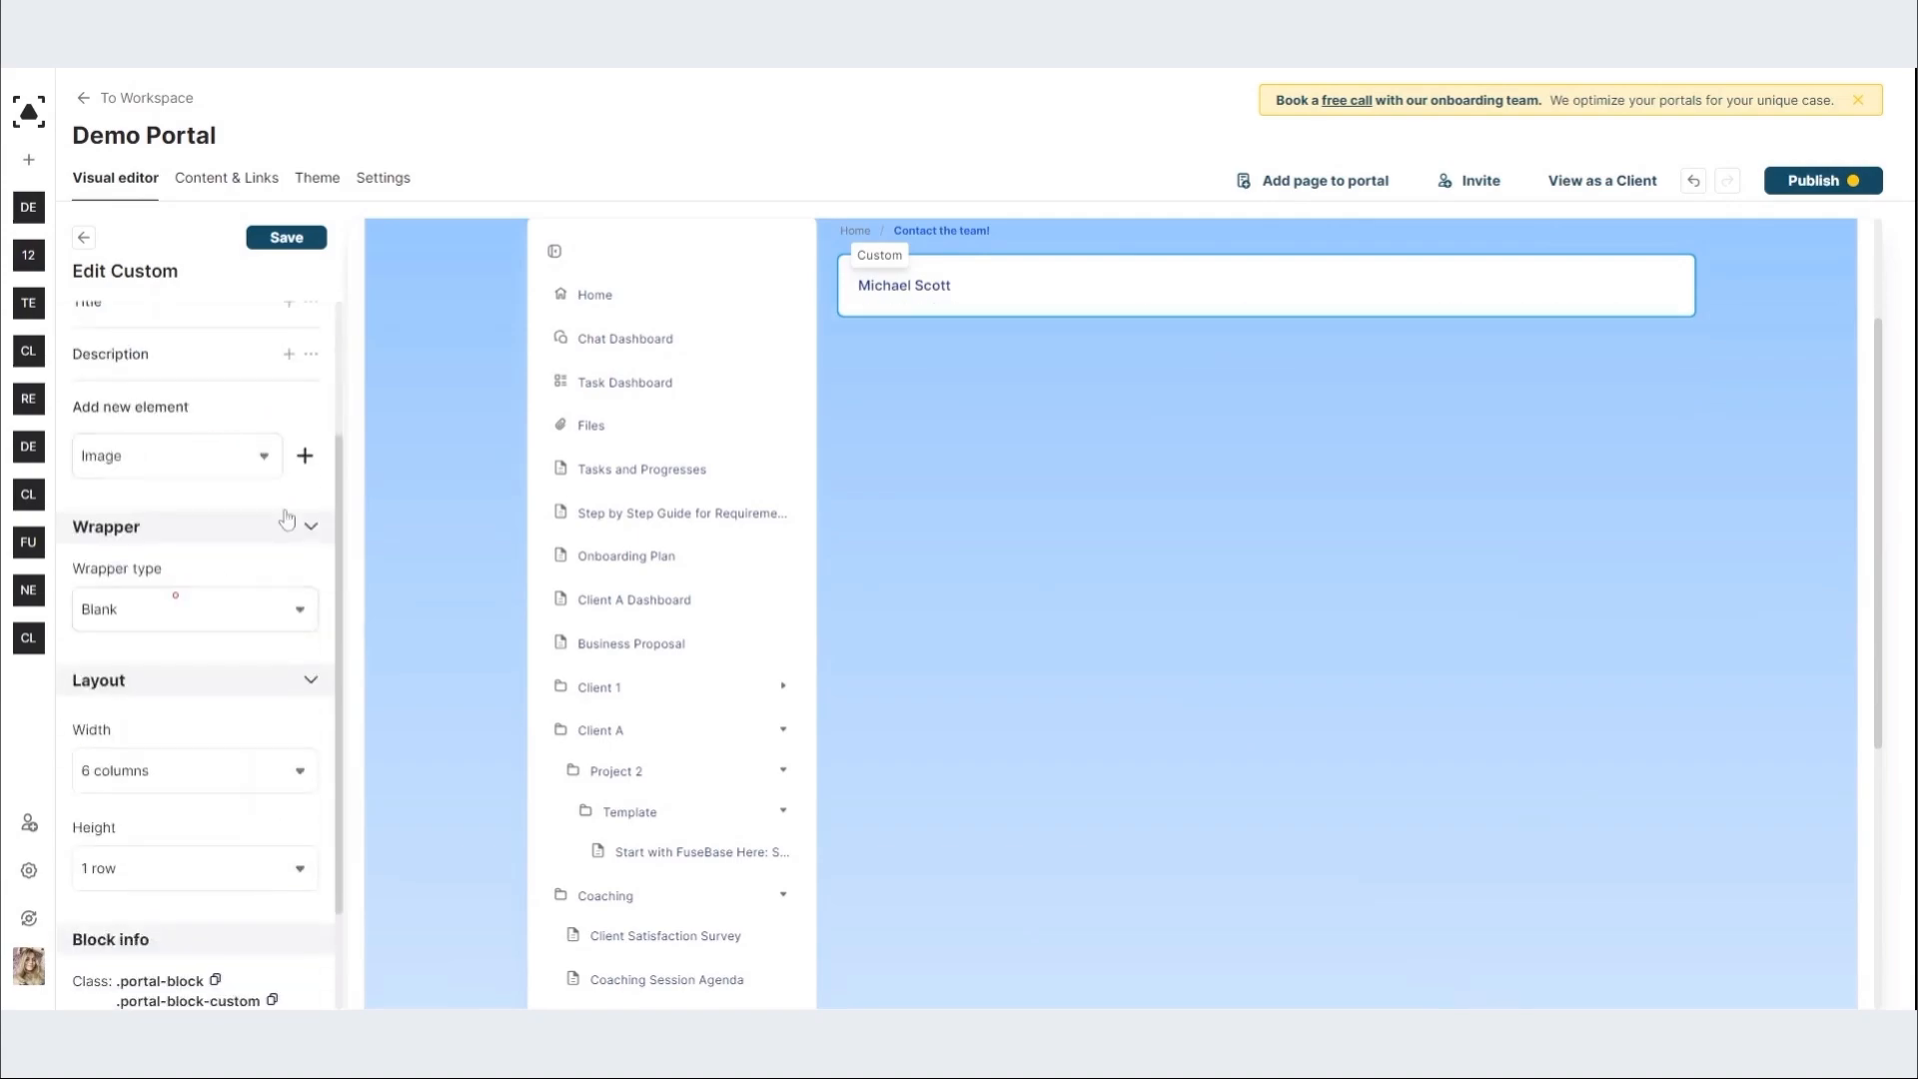
{"action": "left_click", "coordinate": [304, 456]}
{"action": "left_click", "coordinate": [167, 493]}
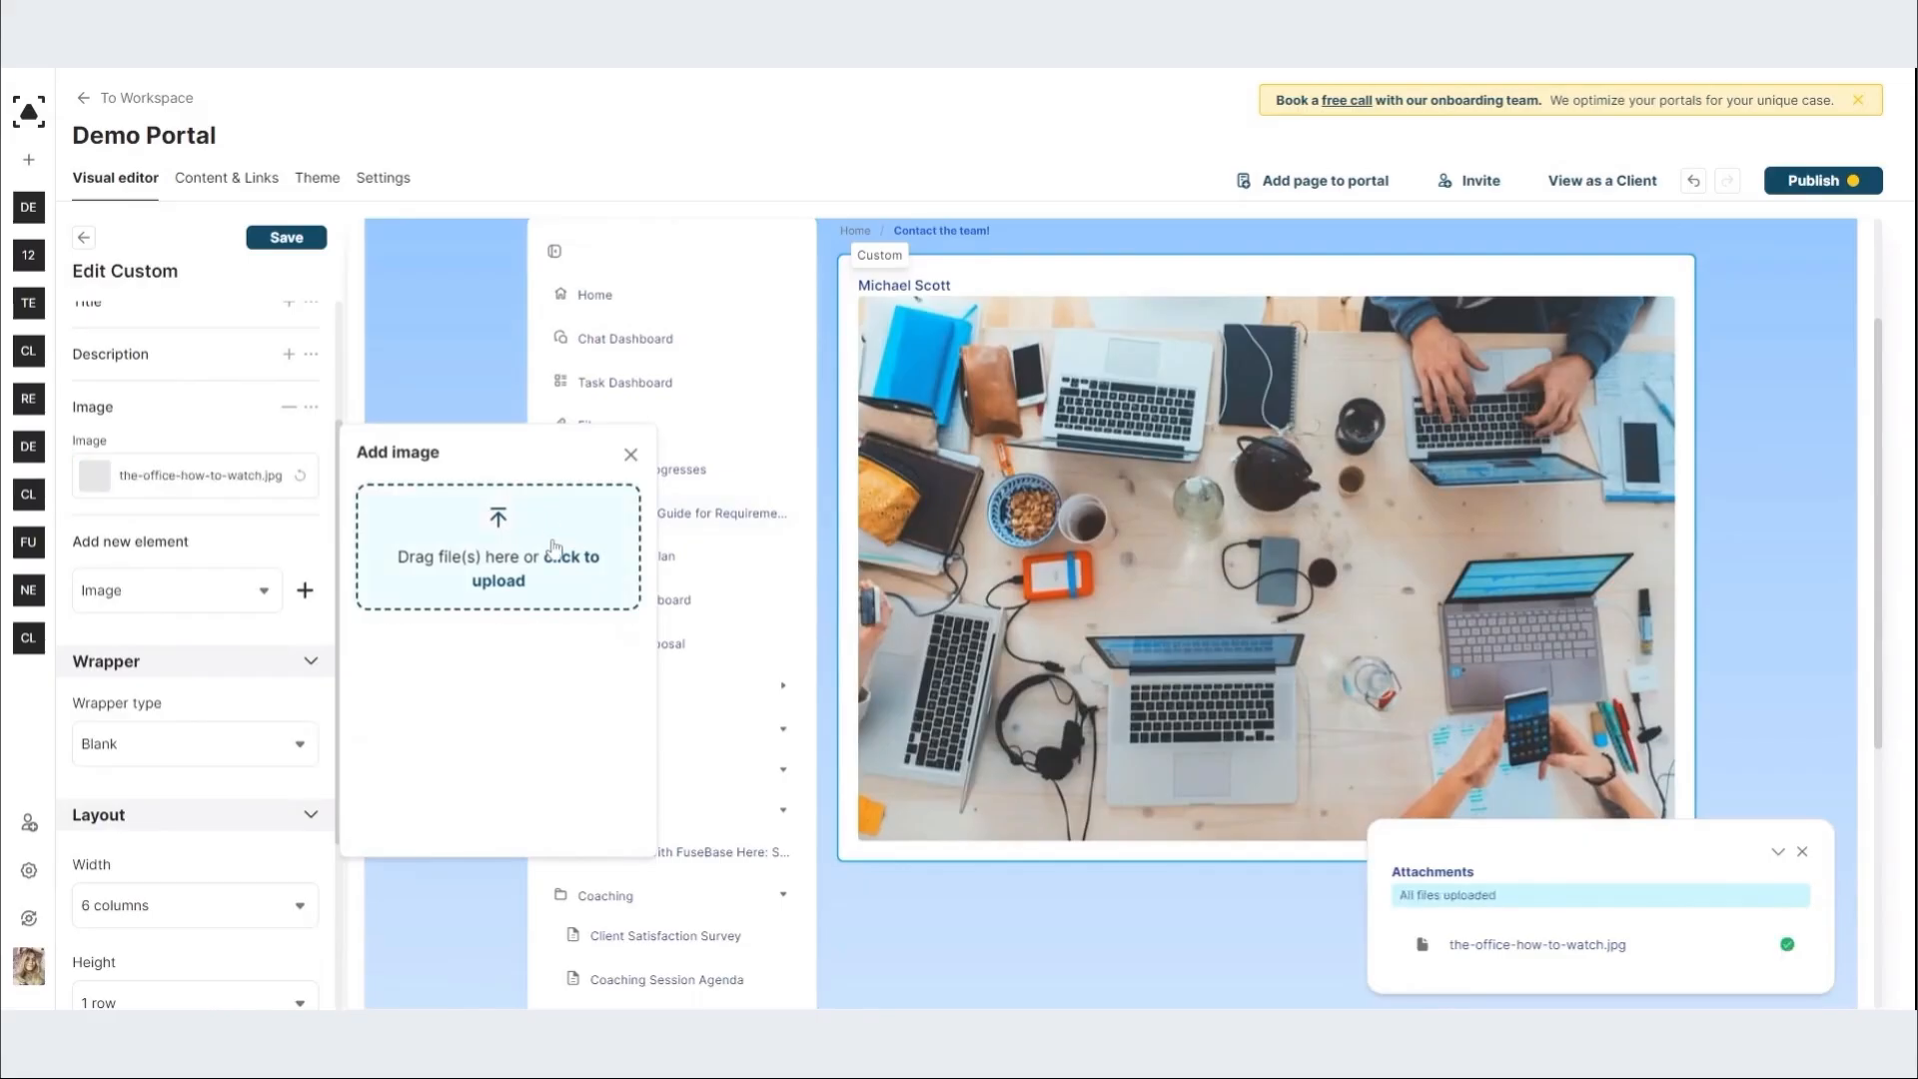
{"action": "left_click", "coordinate": [500, 735]}
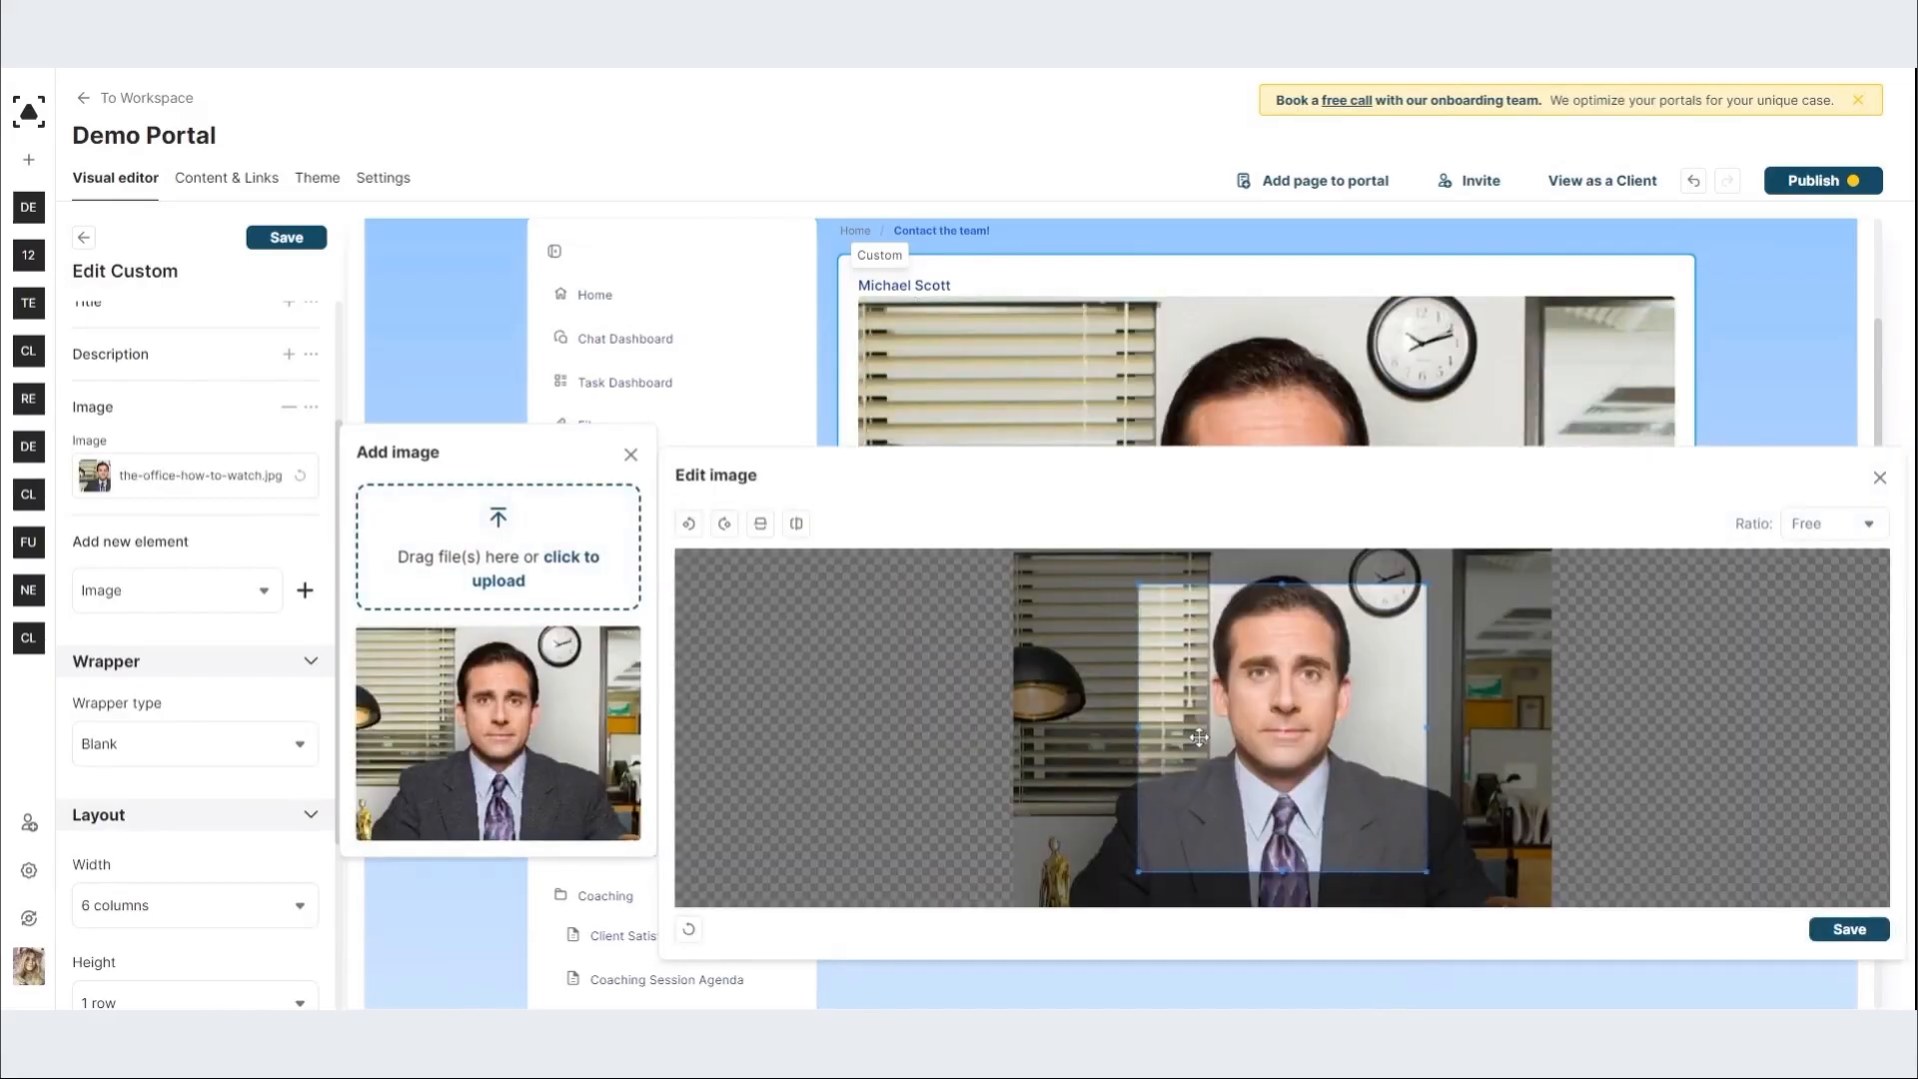
{"action": "left_click", "coordinate": [1879, 480]}
{"action": "left_click", "coordinate": [249, 626]}
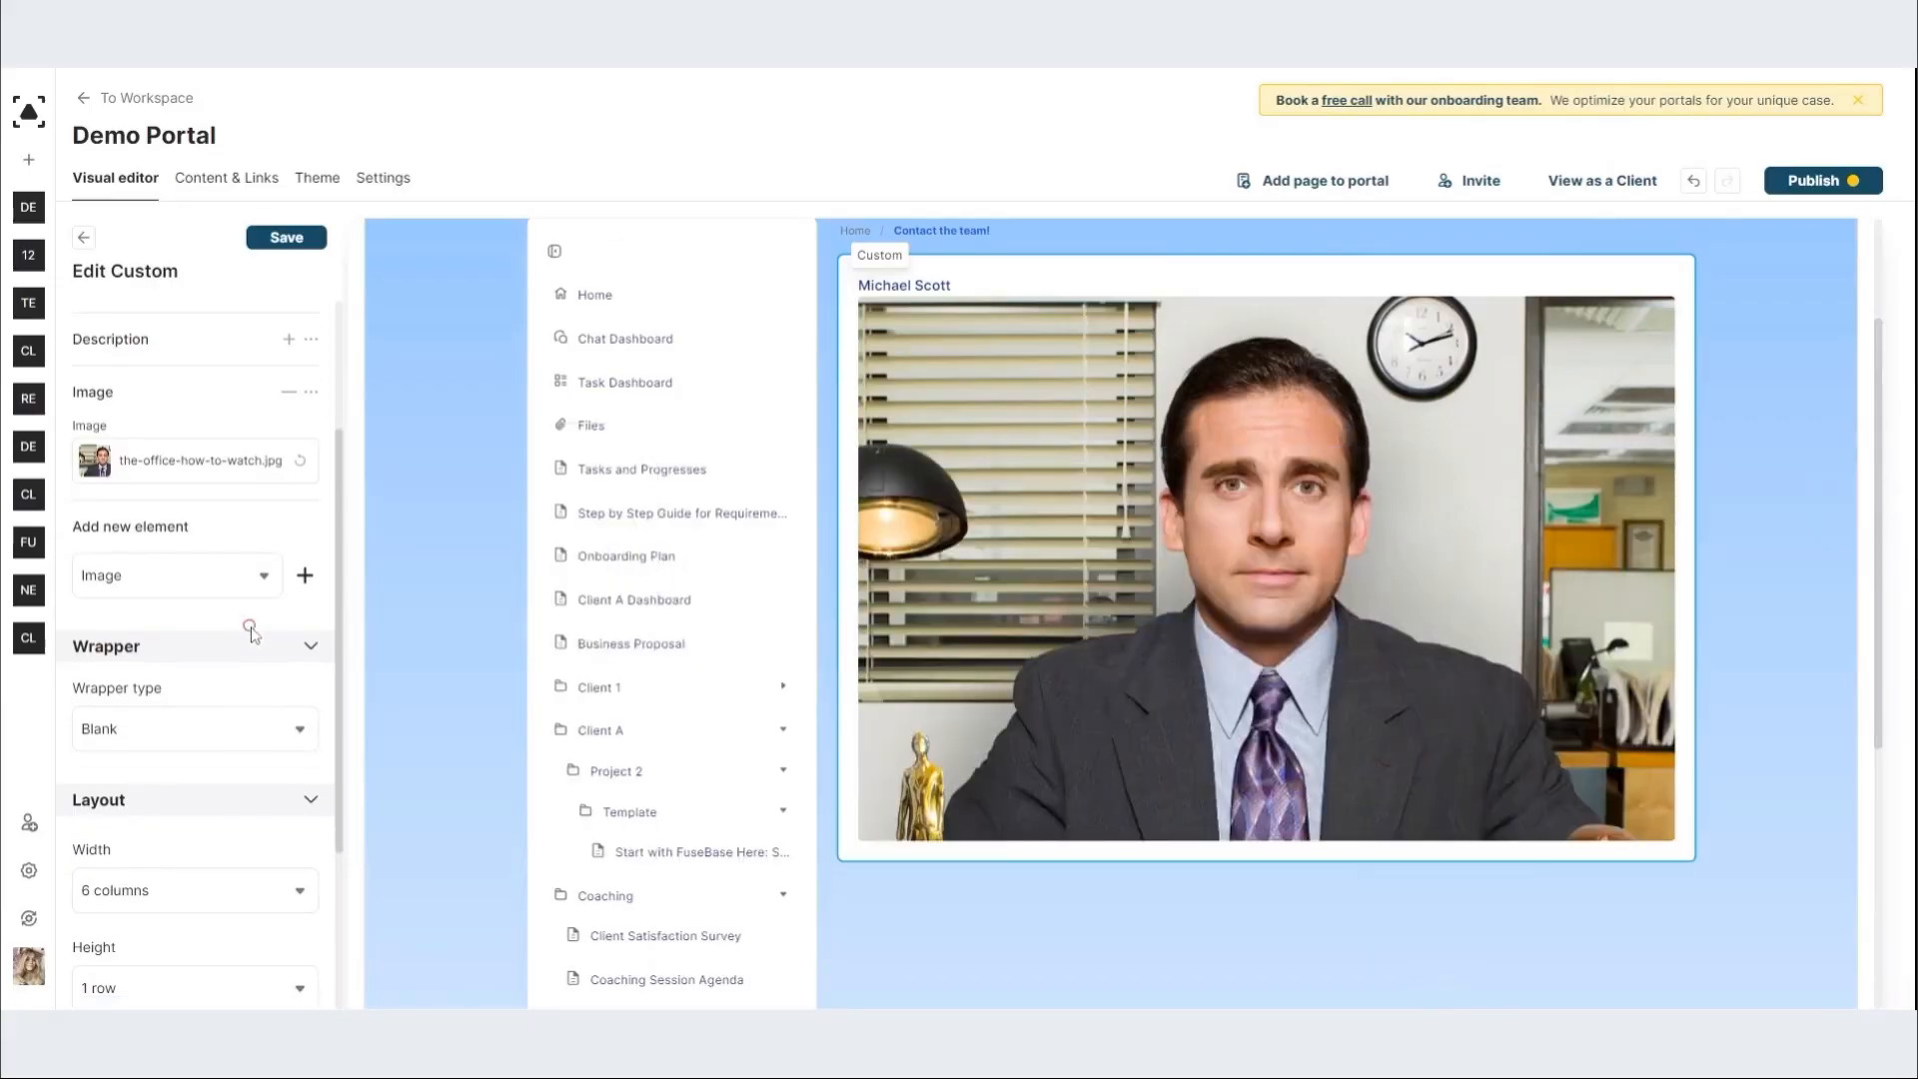
Step: Set the custom block's layout width to 2 columns
{"action": "scroll", "coordinate": [247, 631], "scroll_direction": "down", "scroll_amount": 3}
{"action": "left_click", "coordinate": [219, 638]}
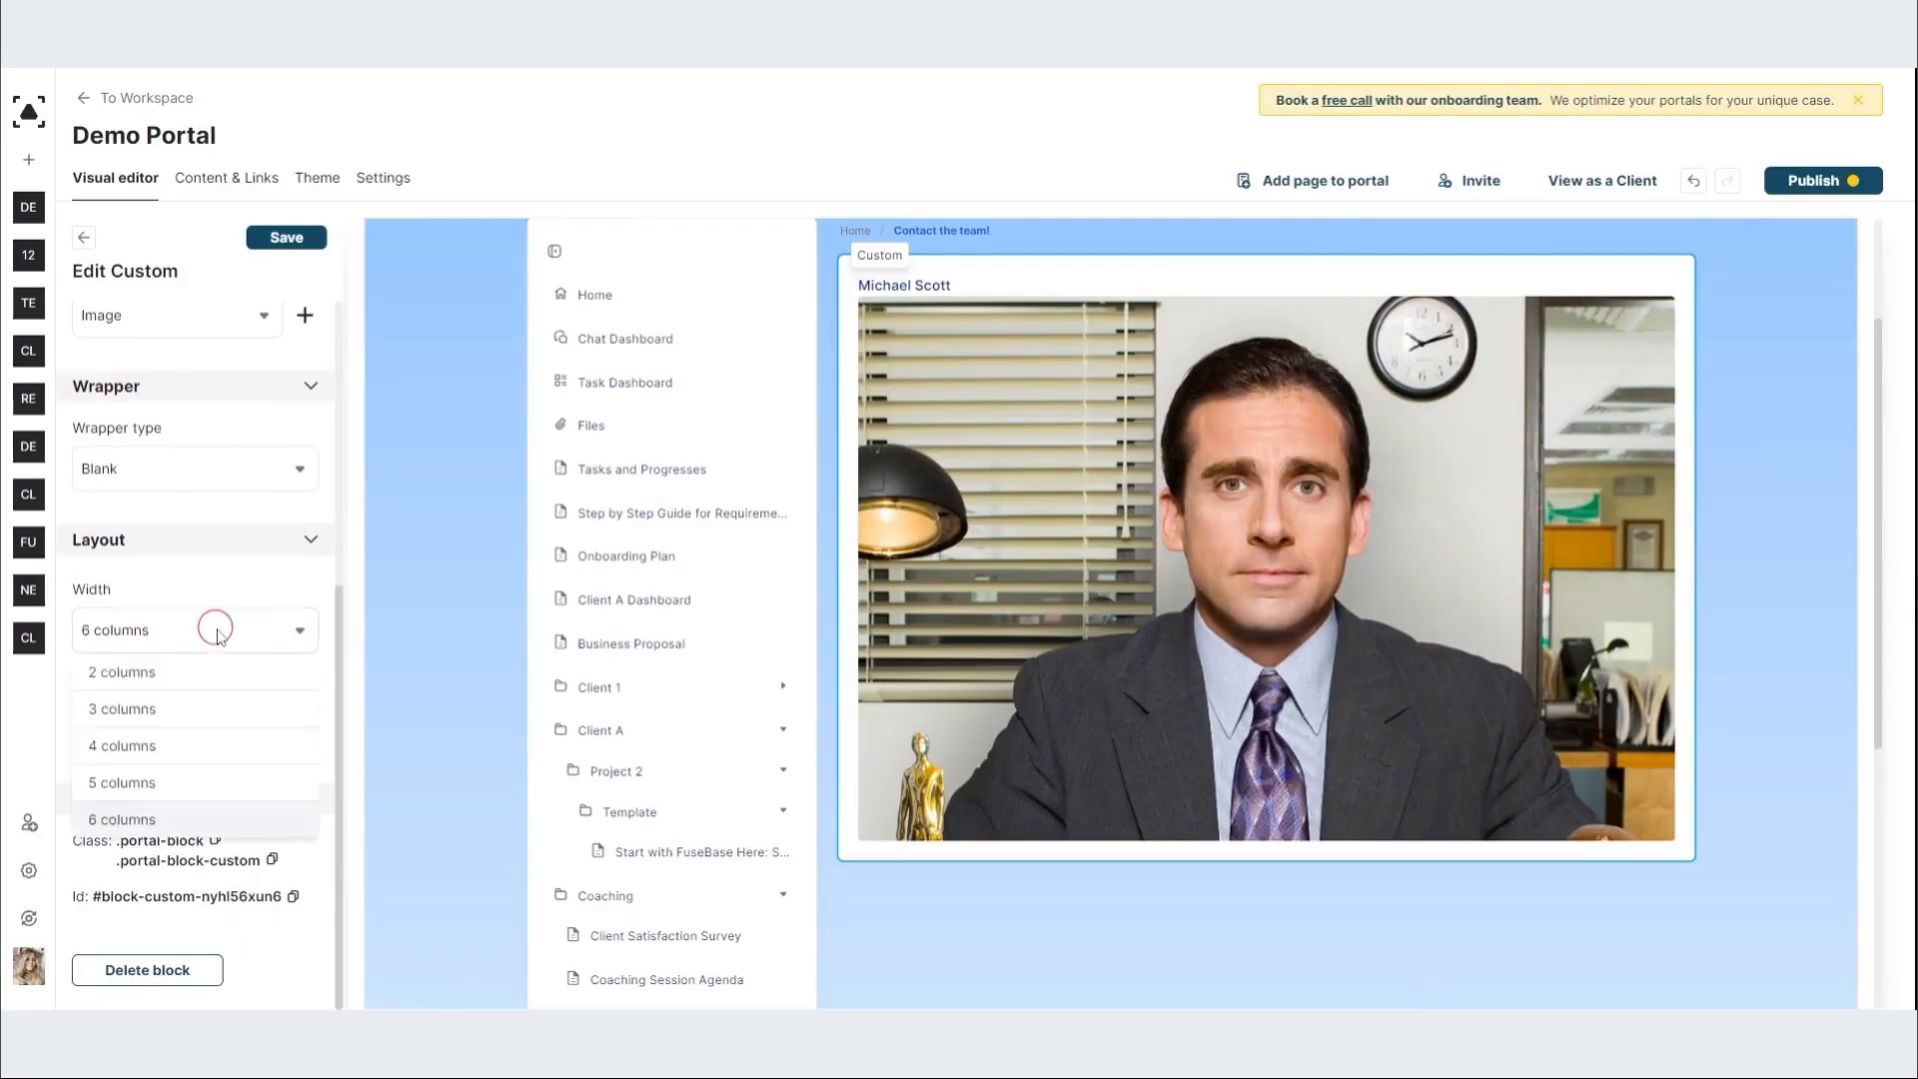
{"action": "left_click", "coordinate": [168, 727]}
Step: Add a Paragraph element below the image and replace its placeholder text with "Regional Manager"
{"action": "left_click", "coordinate": [167, 727]}
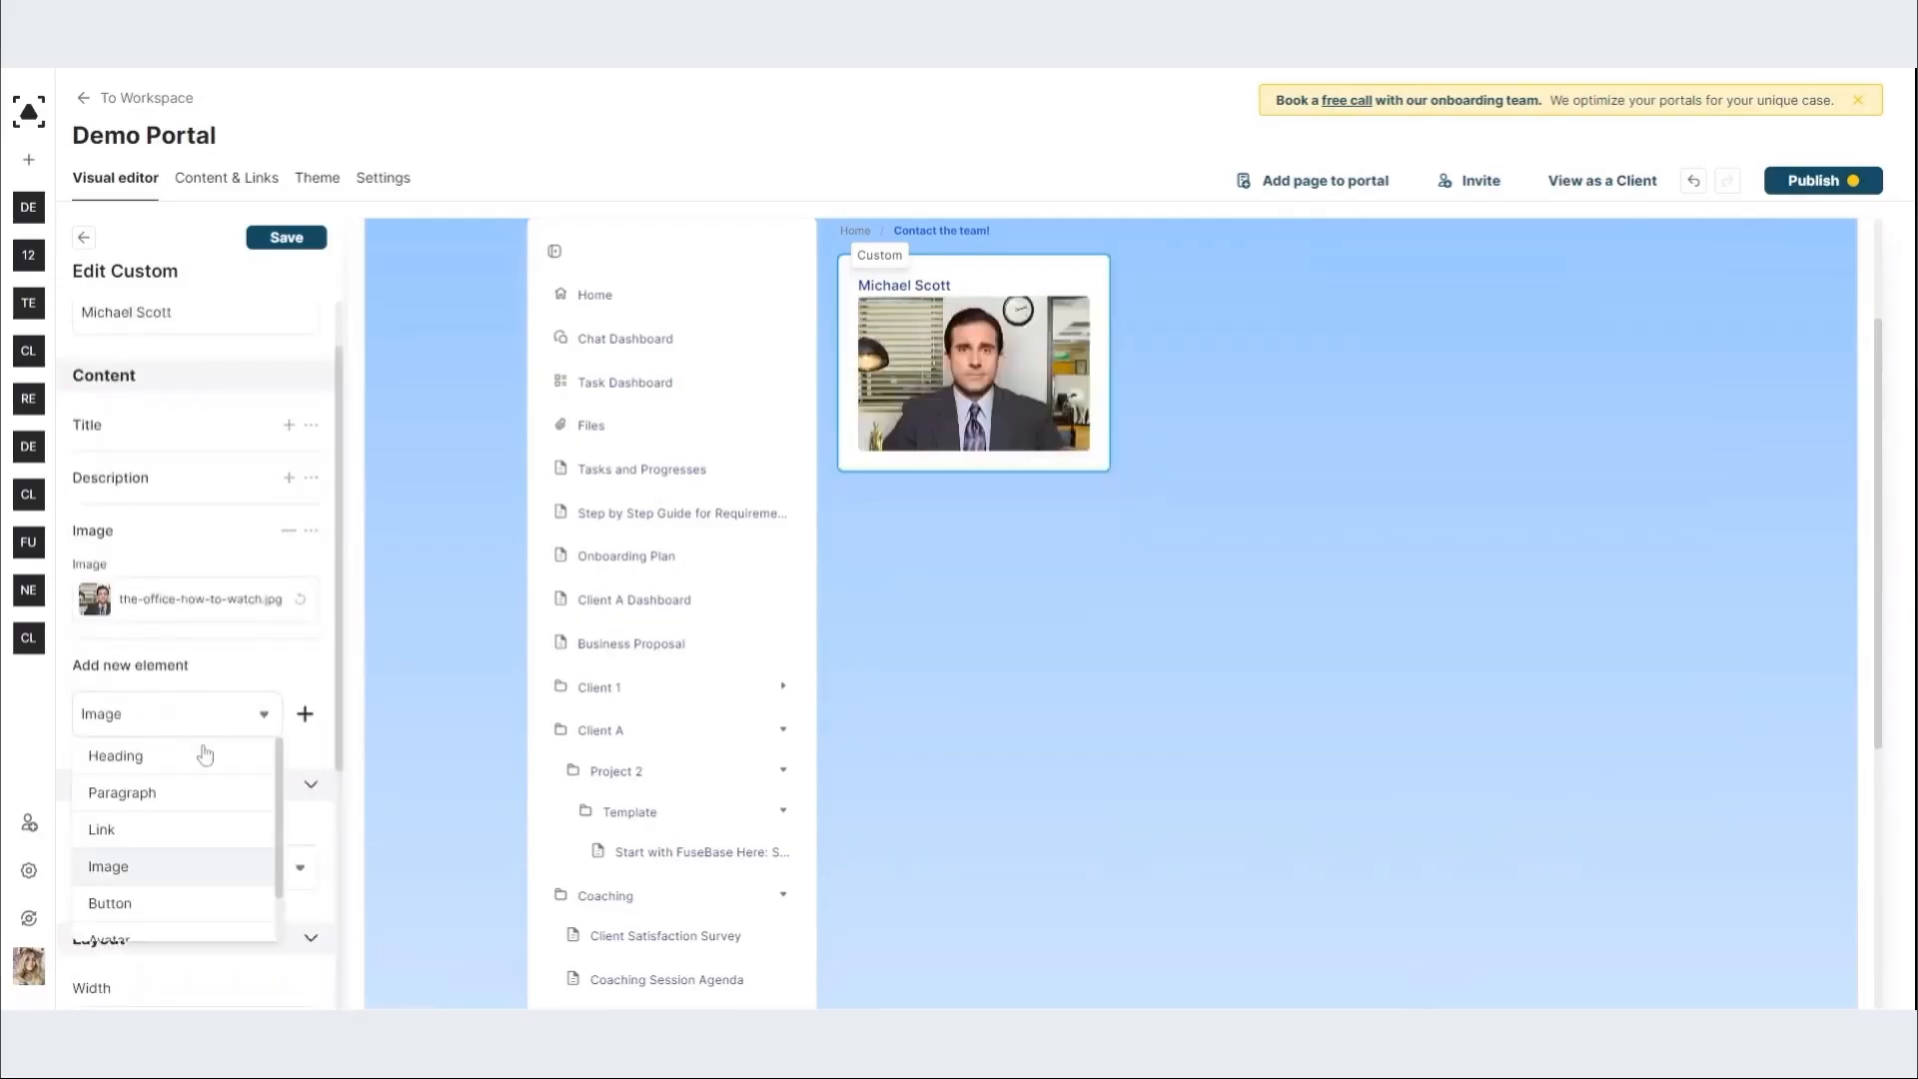
{"action": "left_click", "coordinate": [164, 789]}
{"action": "left_click", "coordinate": [305, 715]}
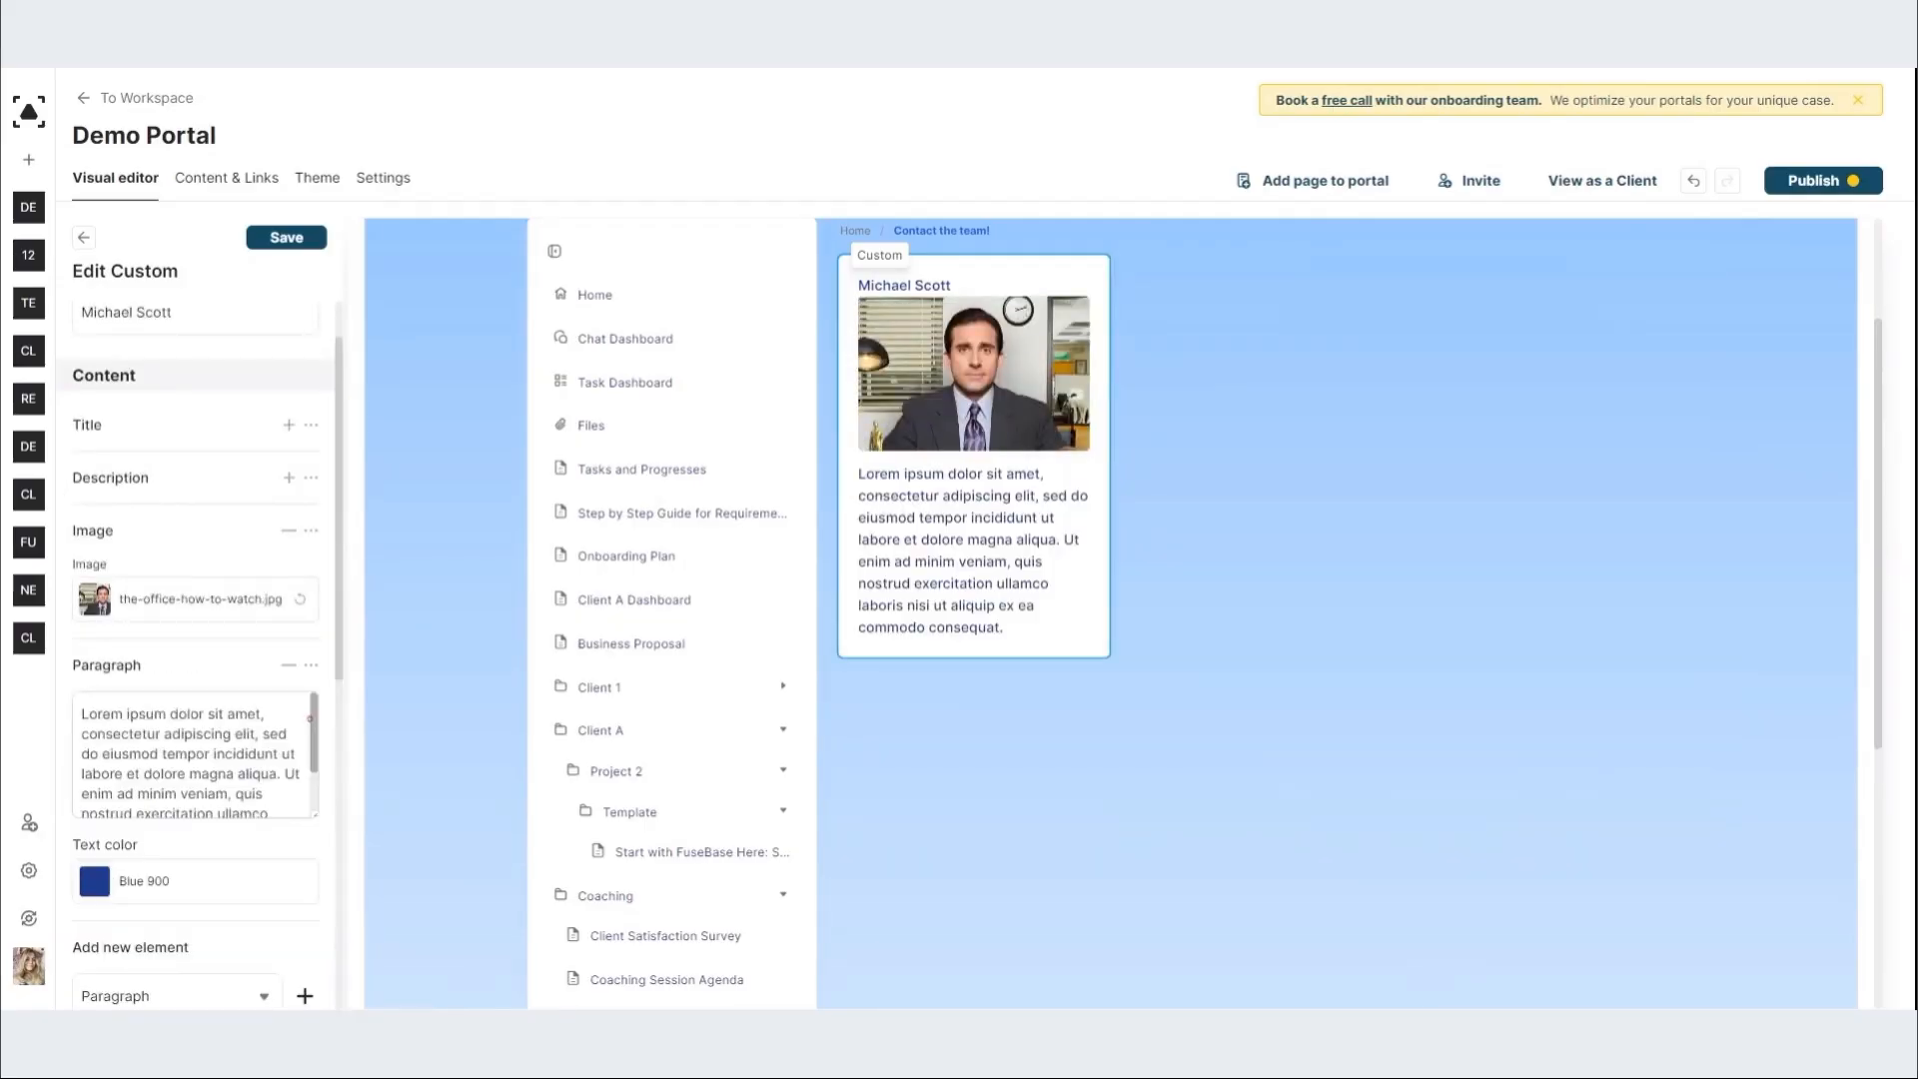
{"action": "triple_click", "coordinate": [184, 734]}
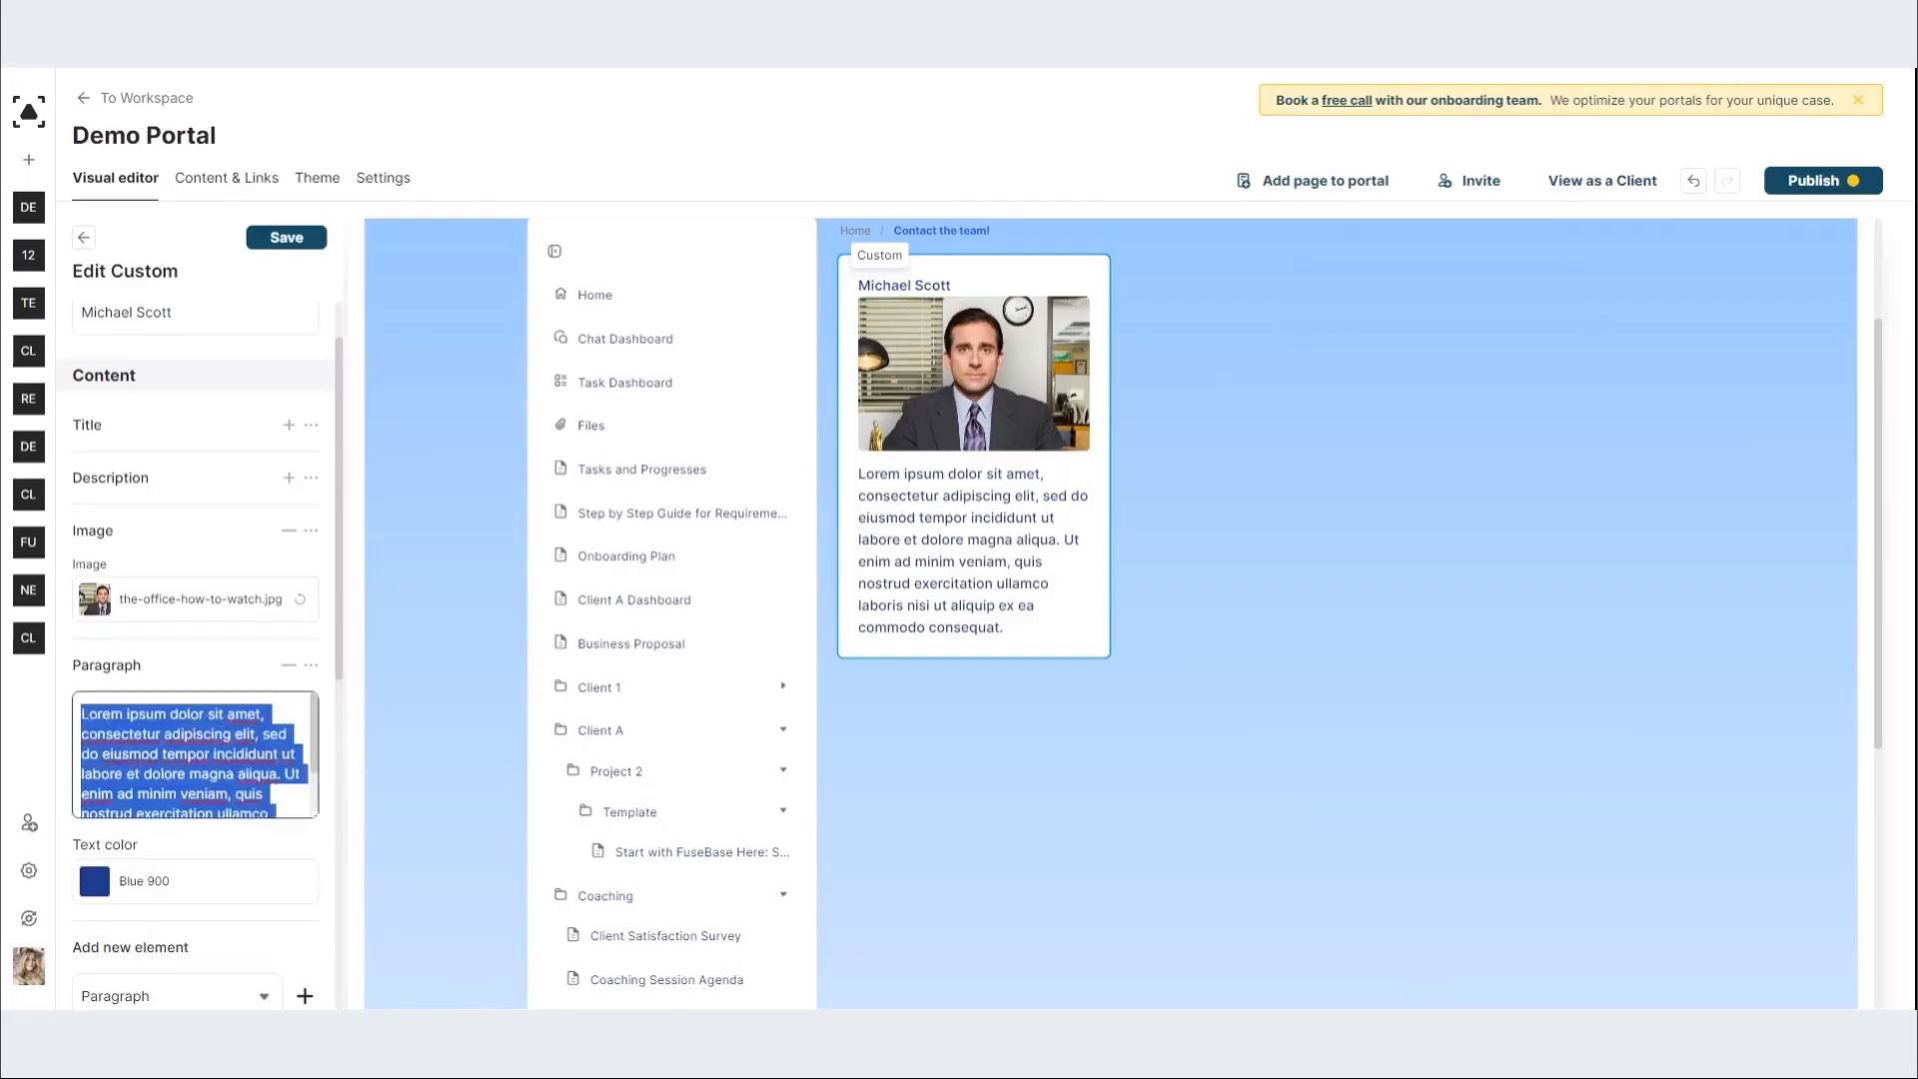
{"action": "type", "text": "R"}
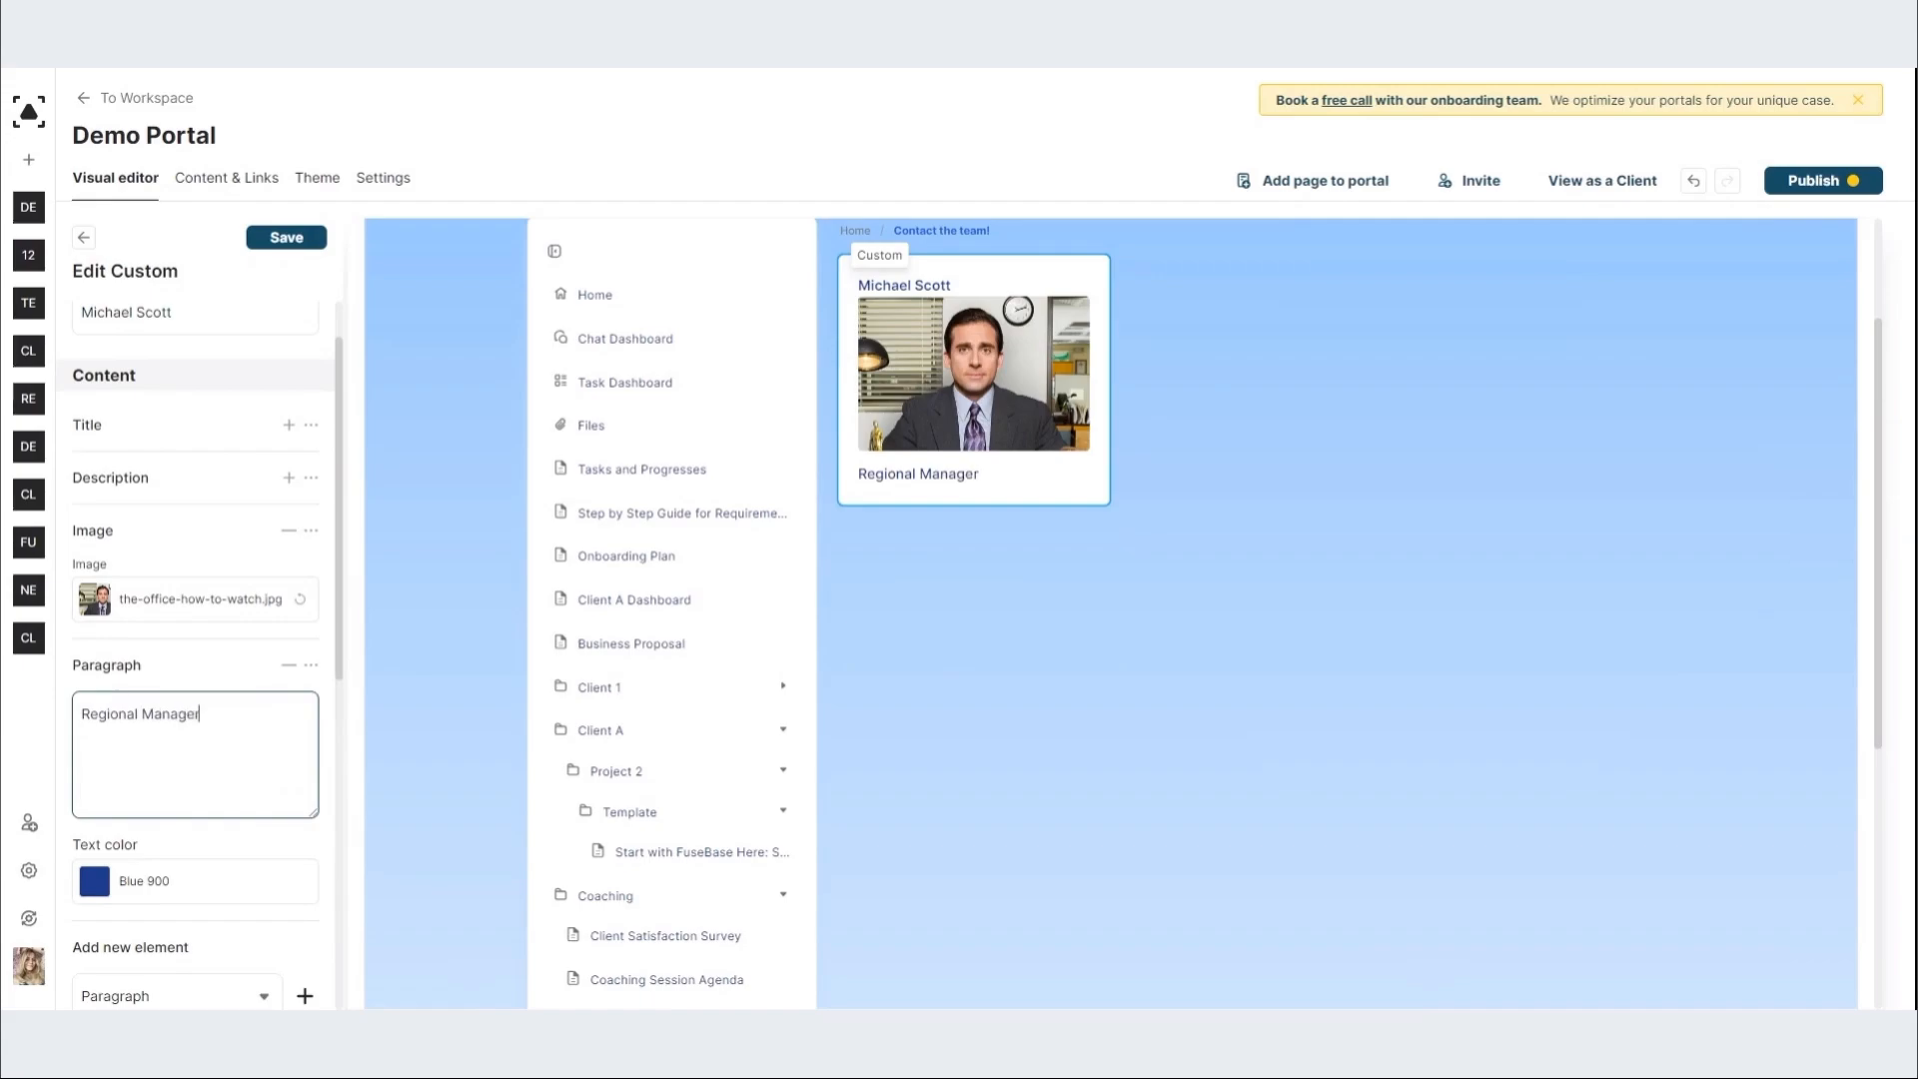
{"action": "type", "text": "egional Manager"}
Step: Add a Button element below the paragraph in the custom block and set its button text to "Contact me!!"
{"action": "scroll", "coordinate": [155, 770], "scroll_direction": "down", "scroll_amount": 2}
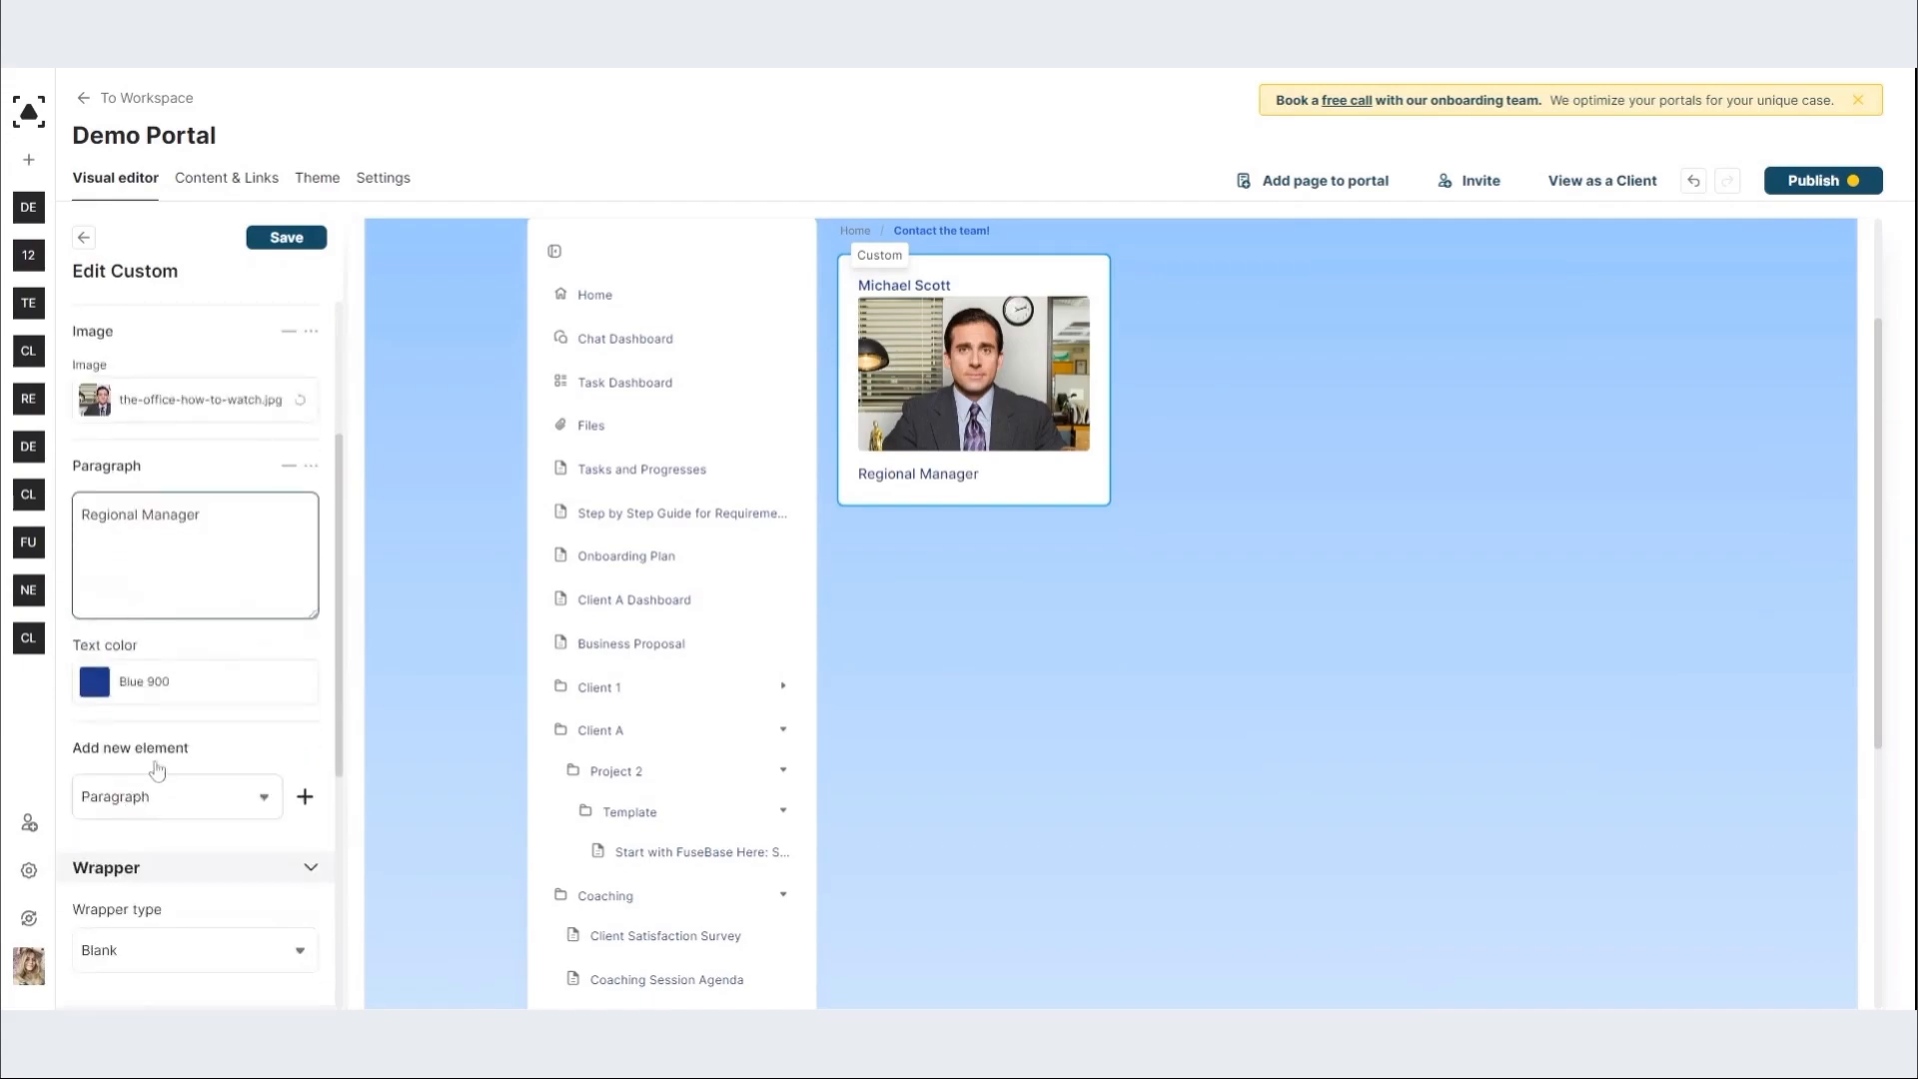
{"action": "left_click", "coordinate": [250, 799]}
{"action": "left_click", "coordinate": [207, 732]}
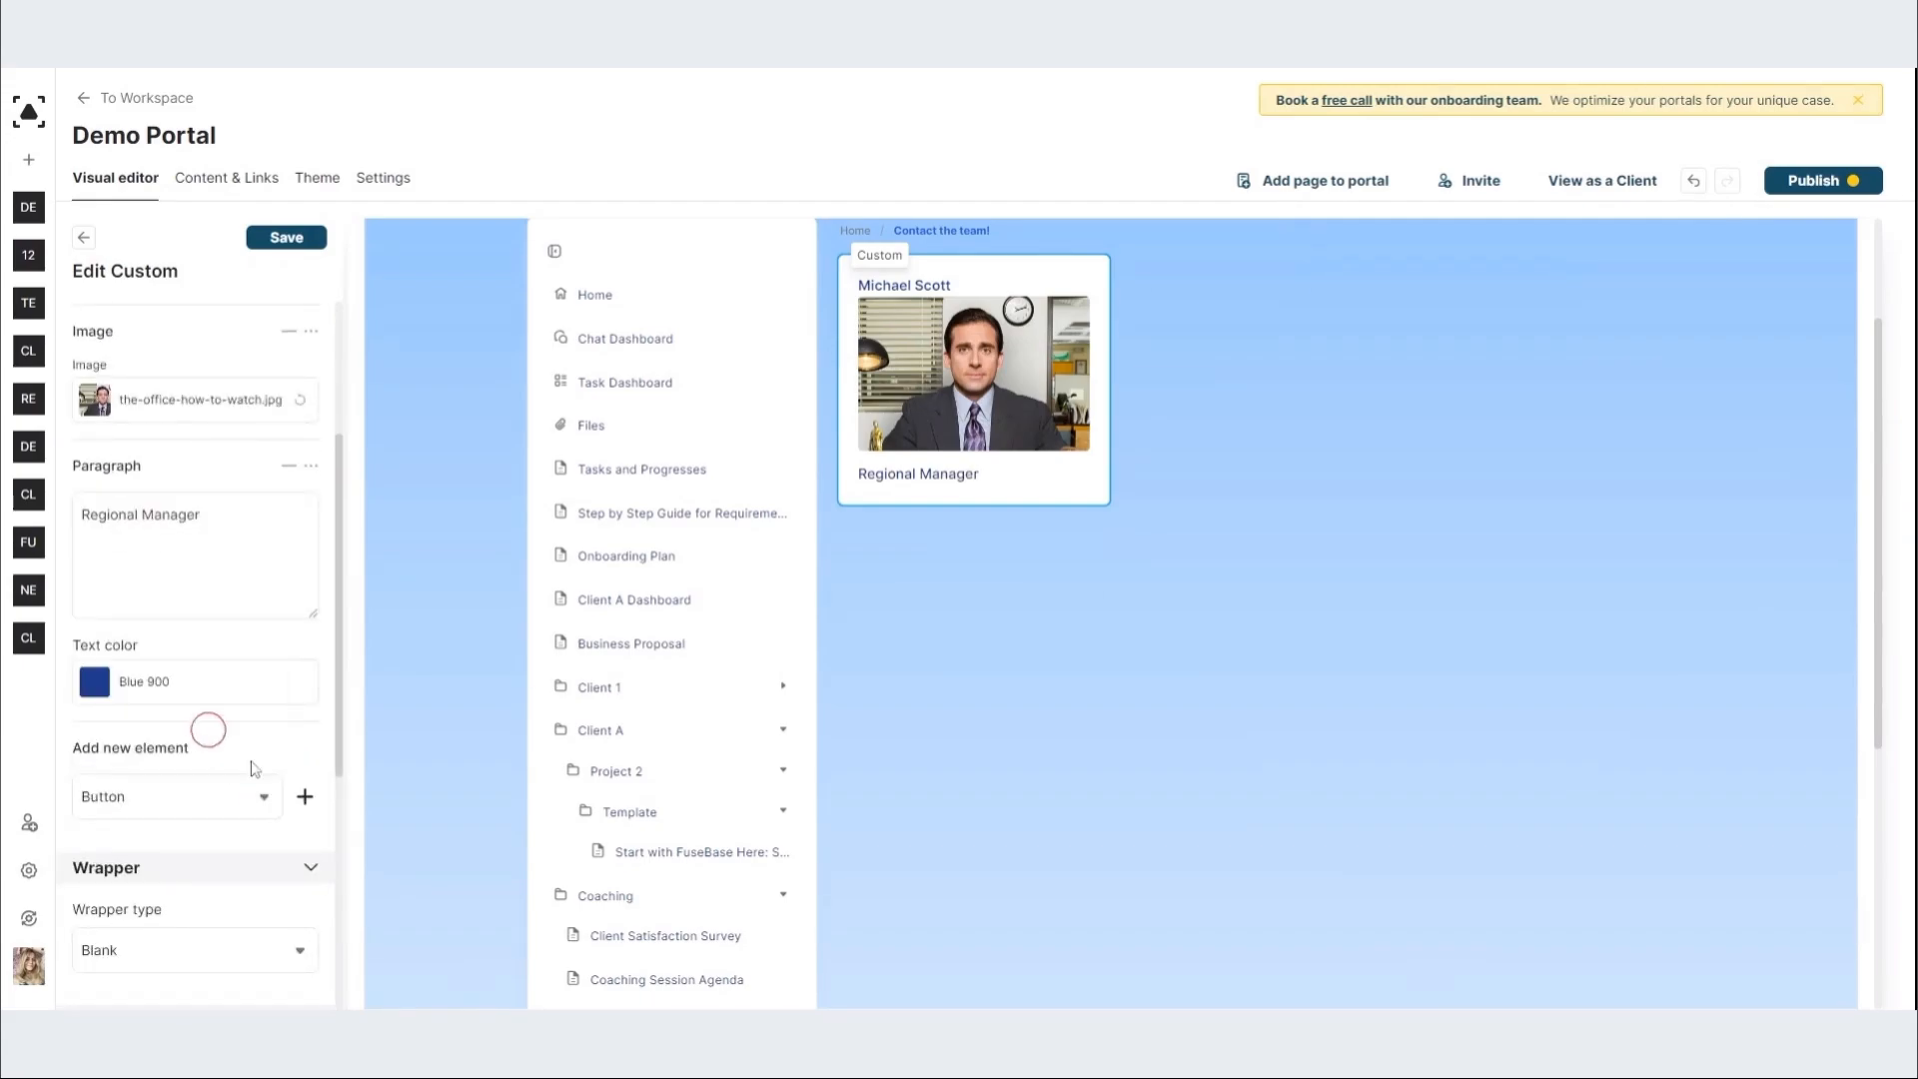
{"action": "left_click", "coordinate": [305, 797]}
{"action": "double_click", "coordinate": [164, 810]}
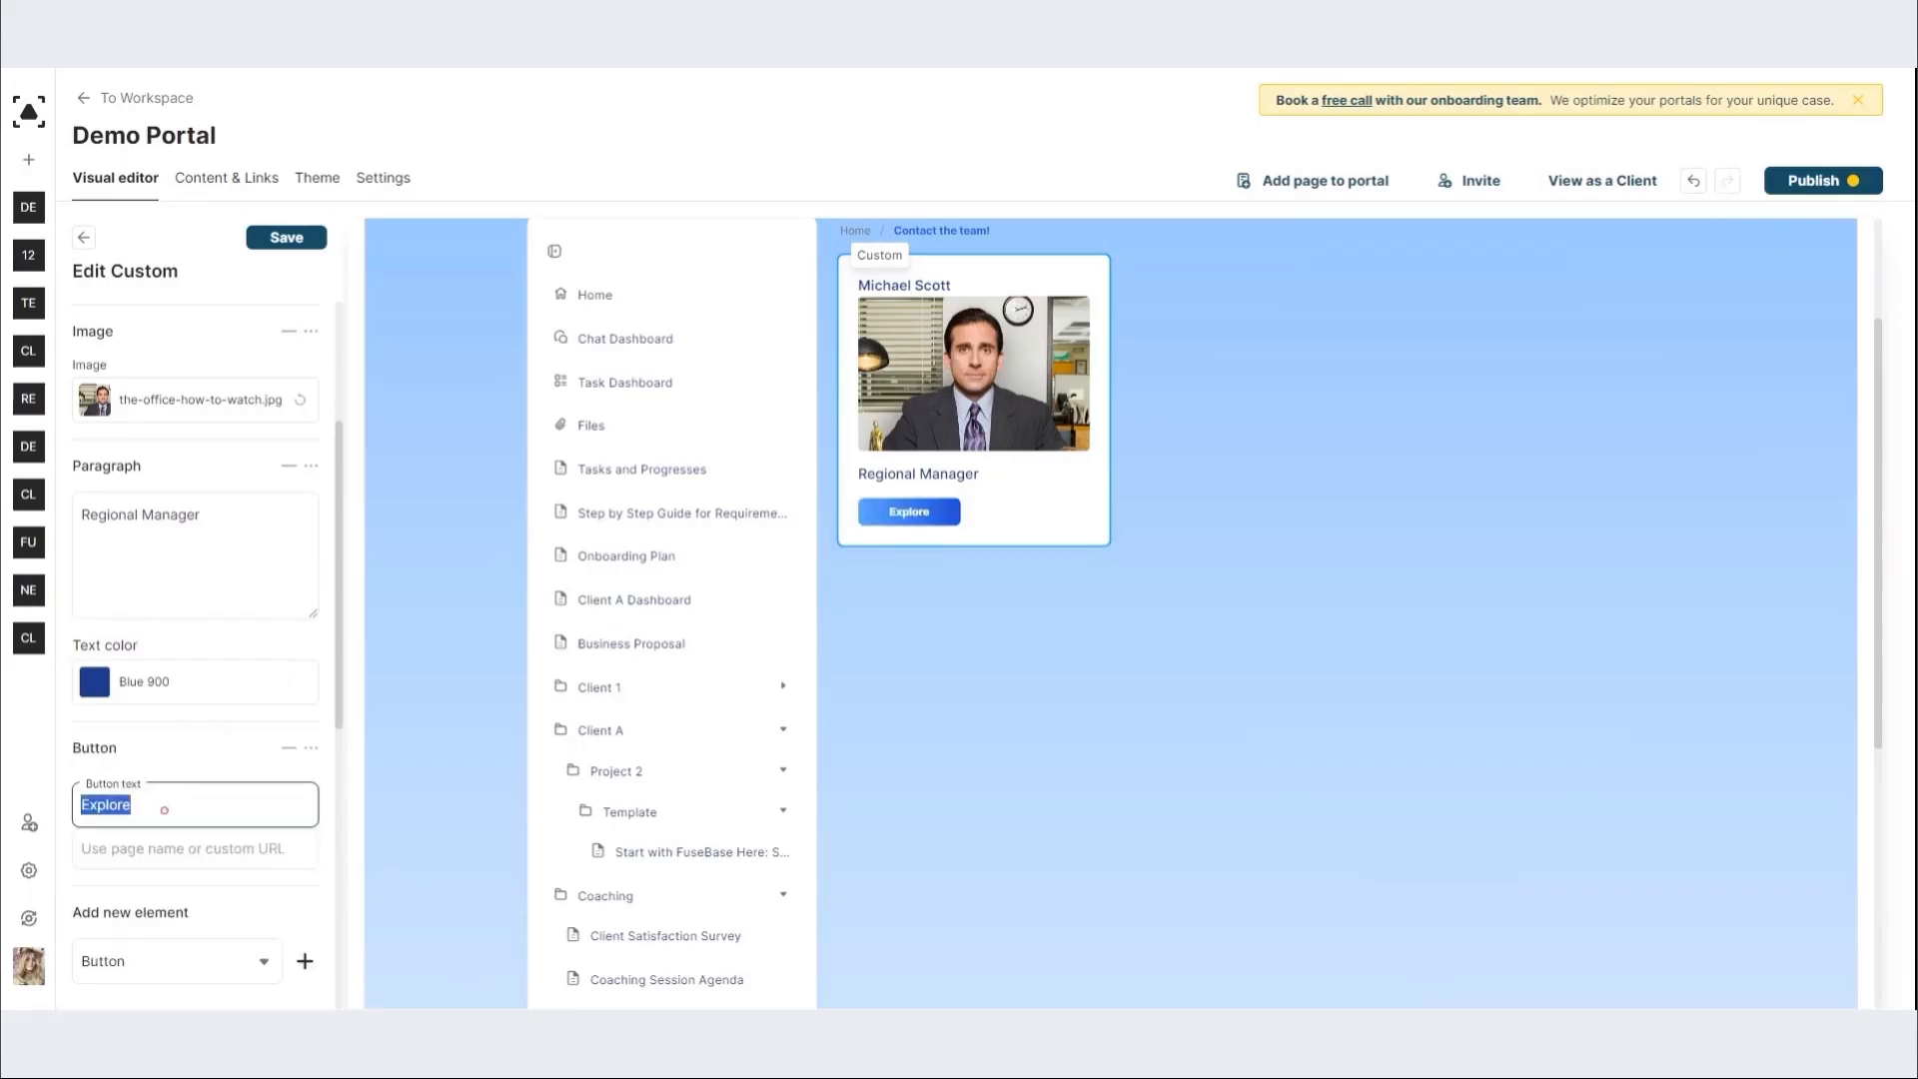
{"action": "type", "text": "Contact m"}
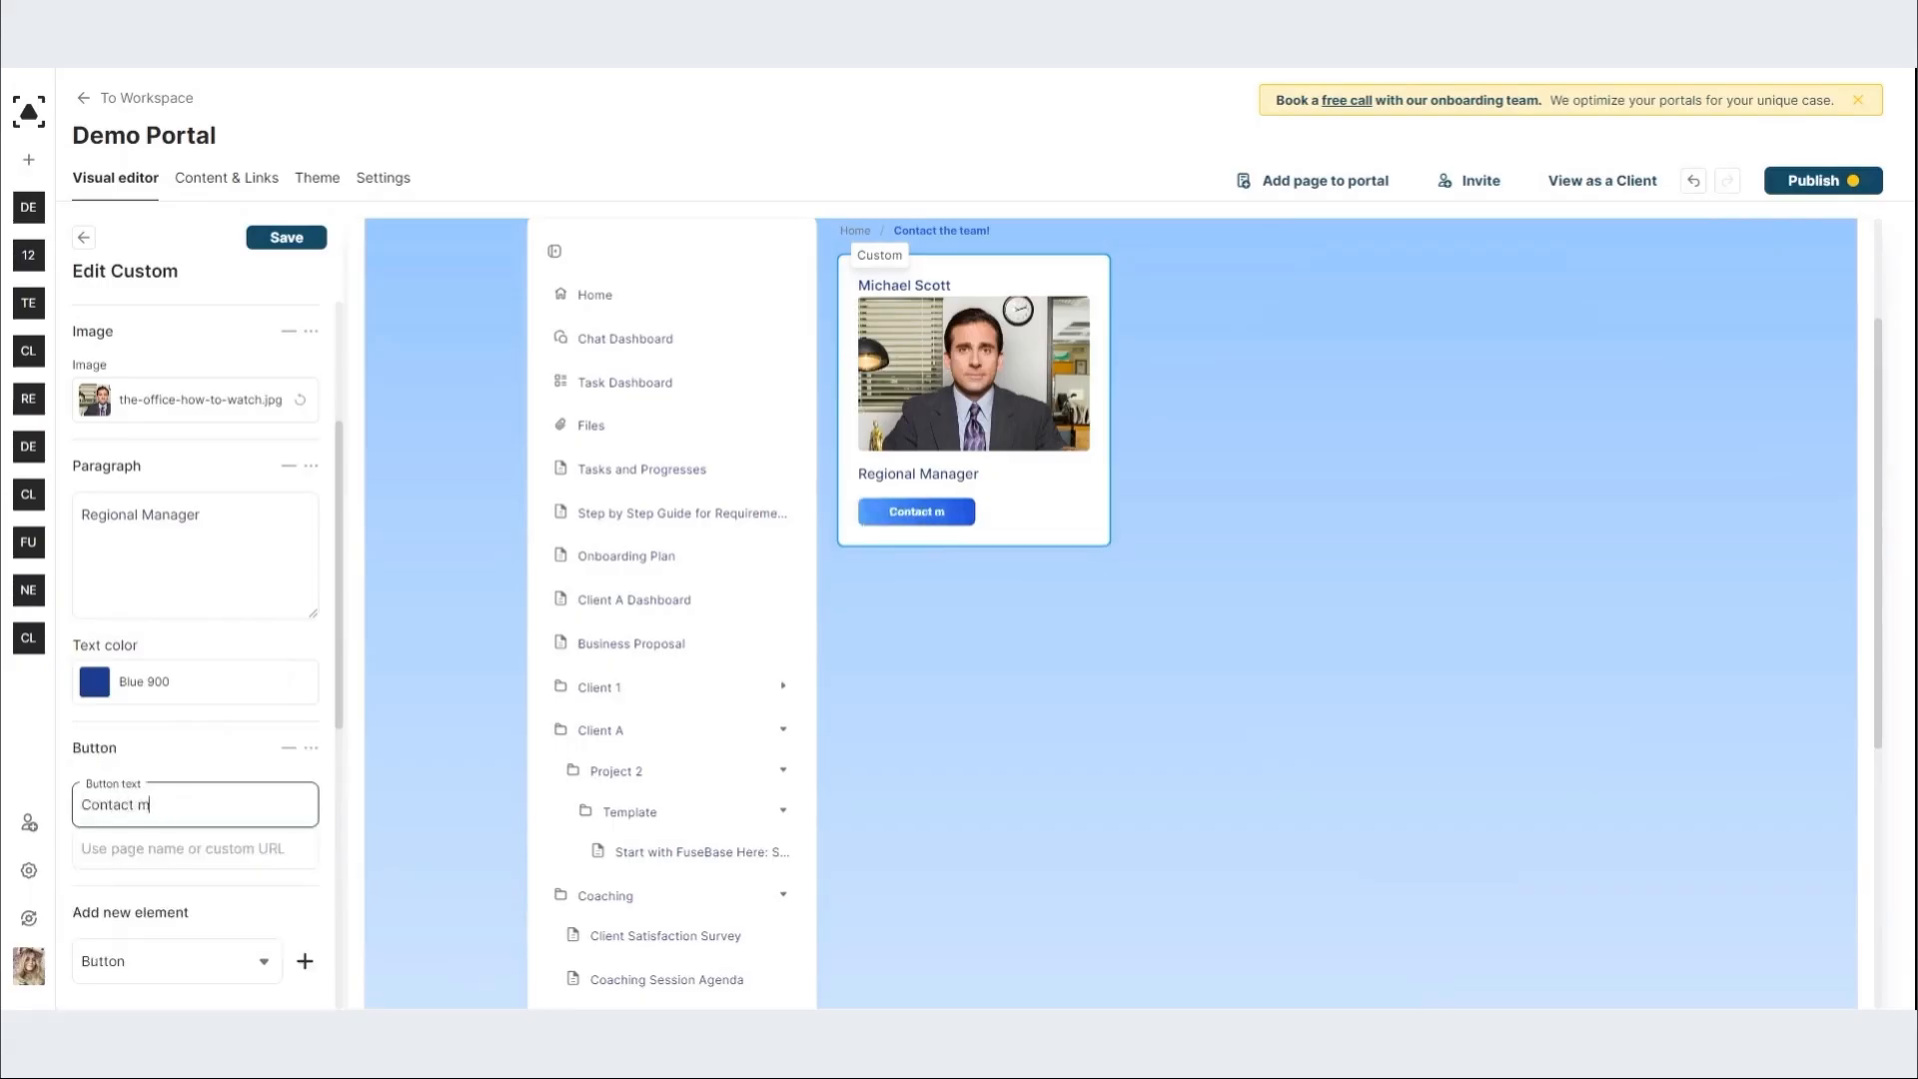
{"action": "type", "text": "e!!"}
Step: Look through the page suggestions for the button's link, leave the link empty, and save the custom block
{"action": "scroll", "coordinate": [166, 805], "scroll_direction": "down", "scroll_amount": 2}
{"action": "left_click", "coordinate": [171, 649]}
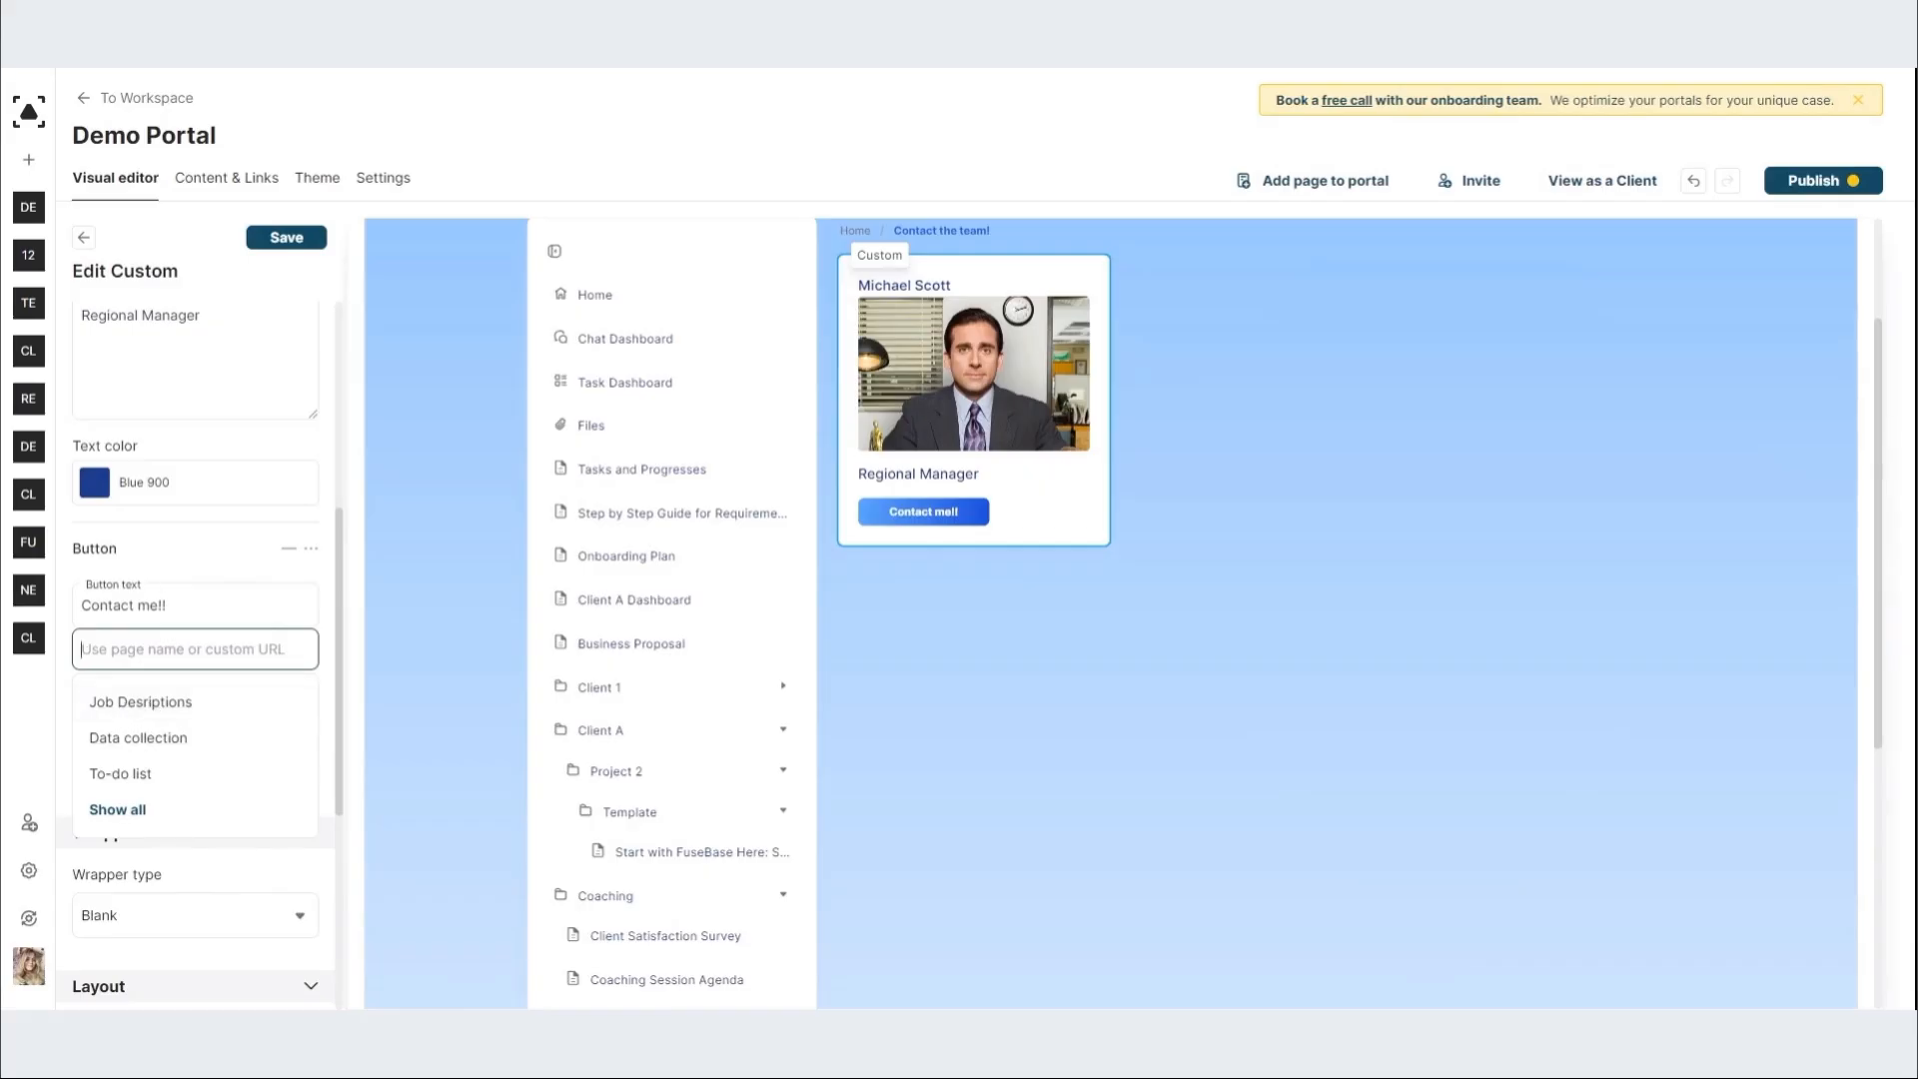
{"action": "left_click", "coordinate": [165, 604]}
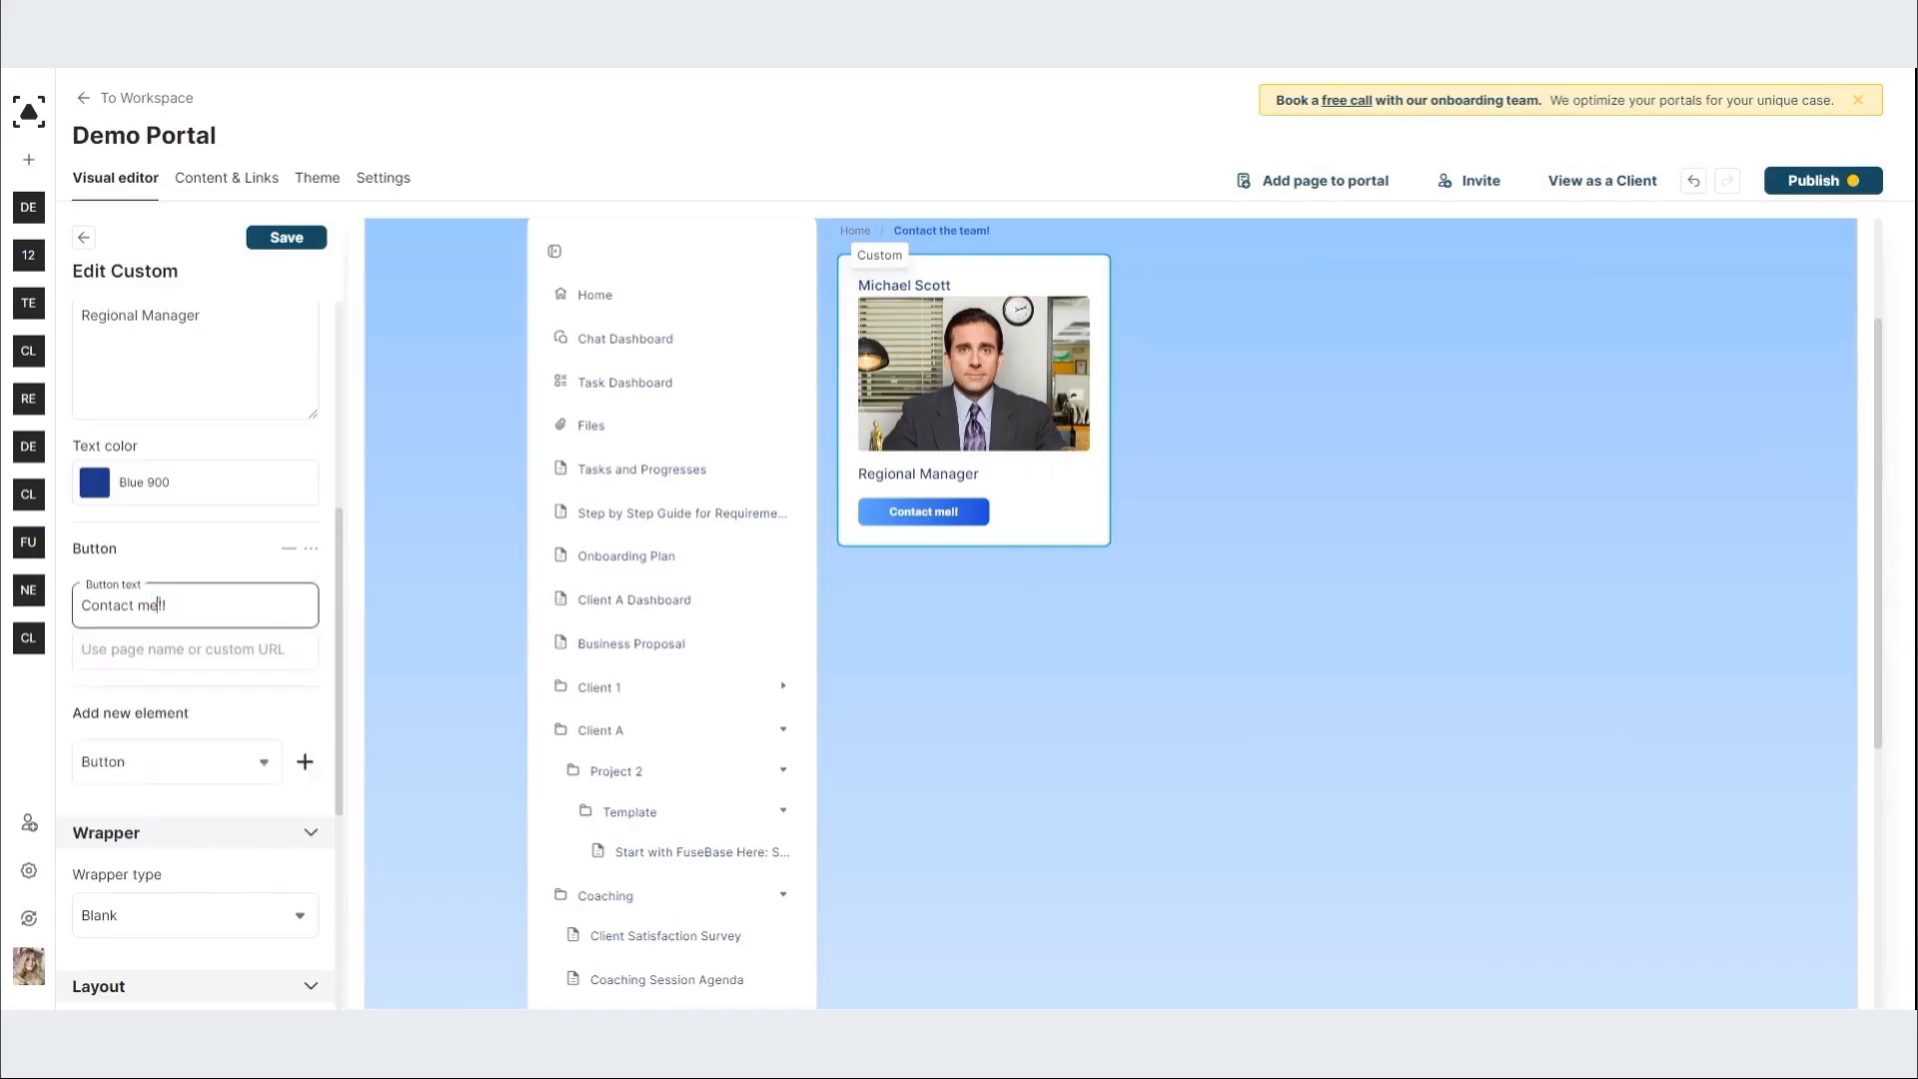
{"action": "left_click", "coordinate": [285, 248]}
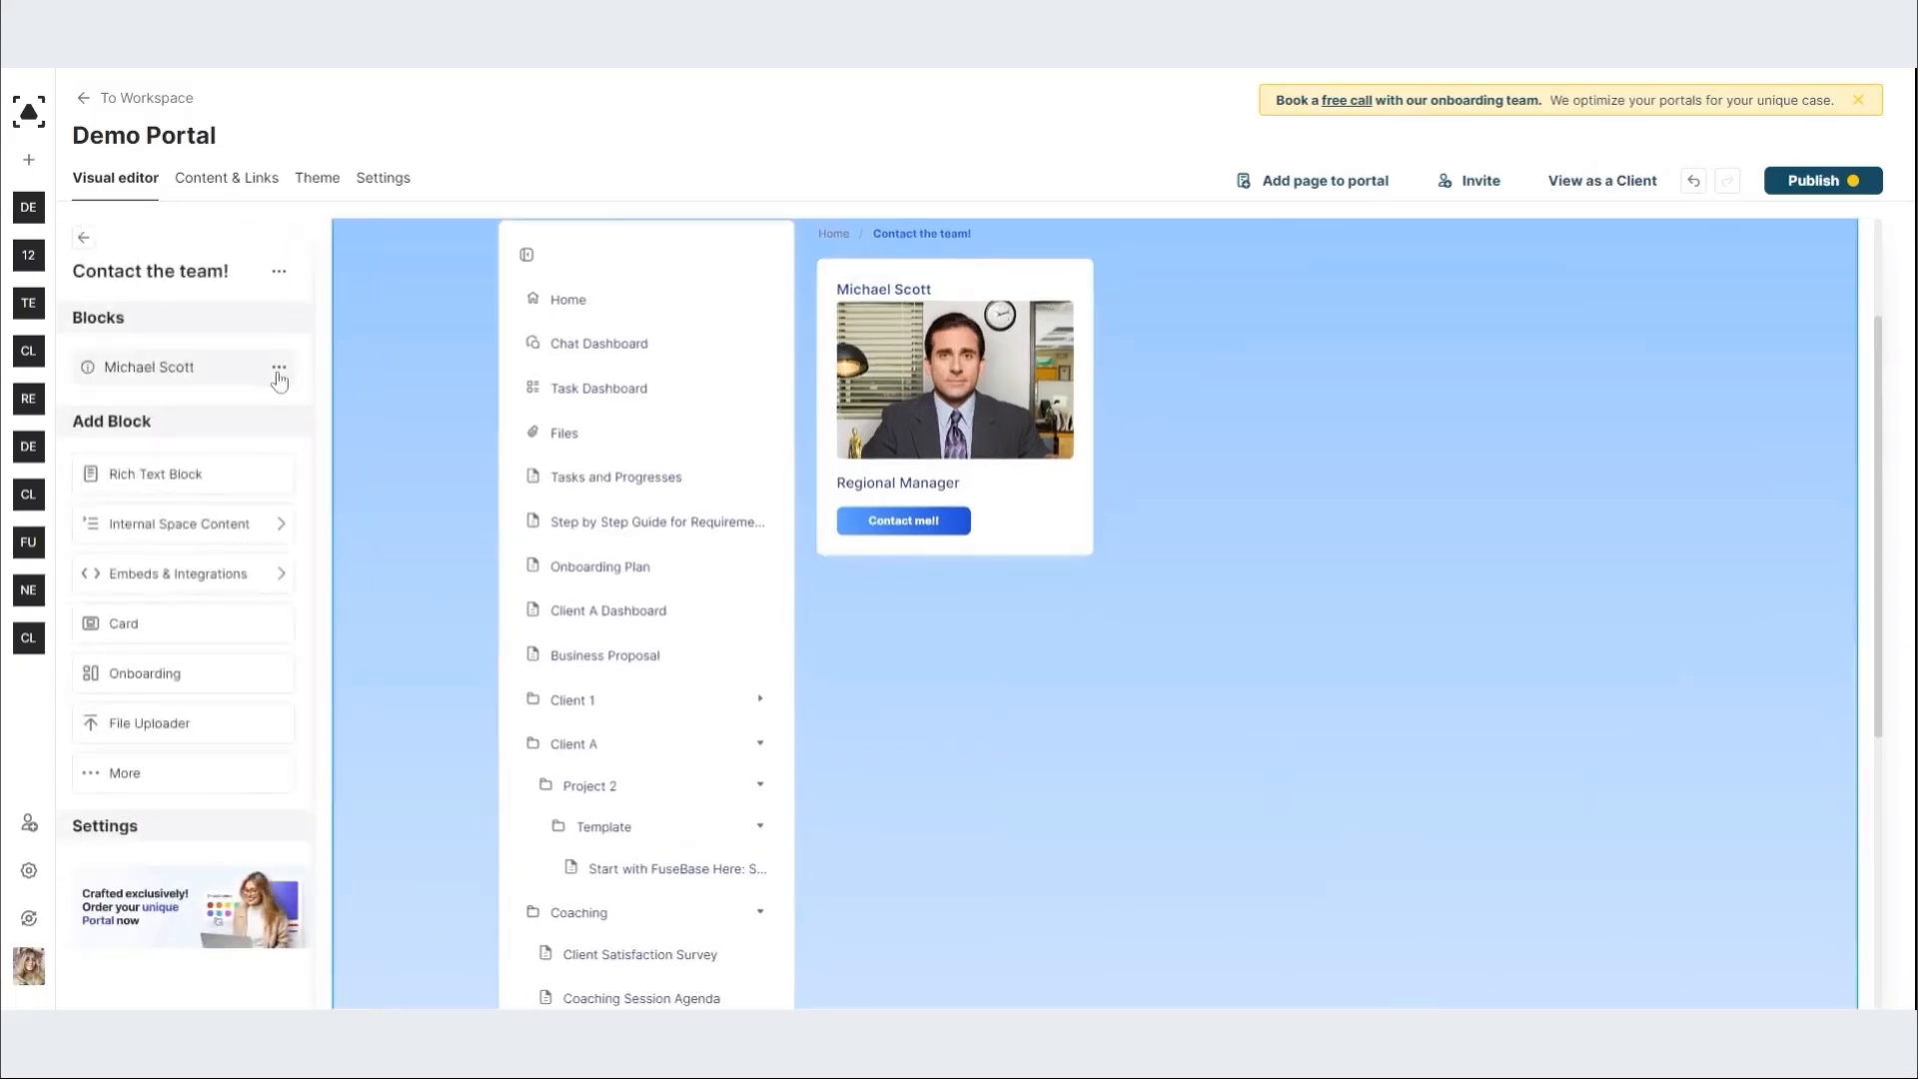
Step: Duplicate the team contact block, copy the duplicate to the clipboard, and paste it to make a third contact card
{"action": "left_click", "coordinate": [279, 369]}
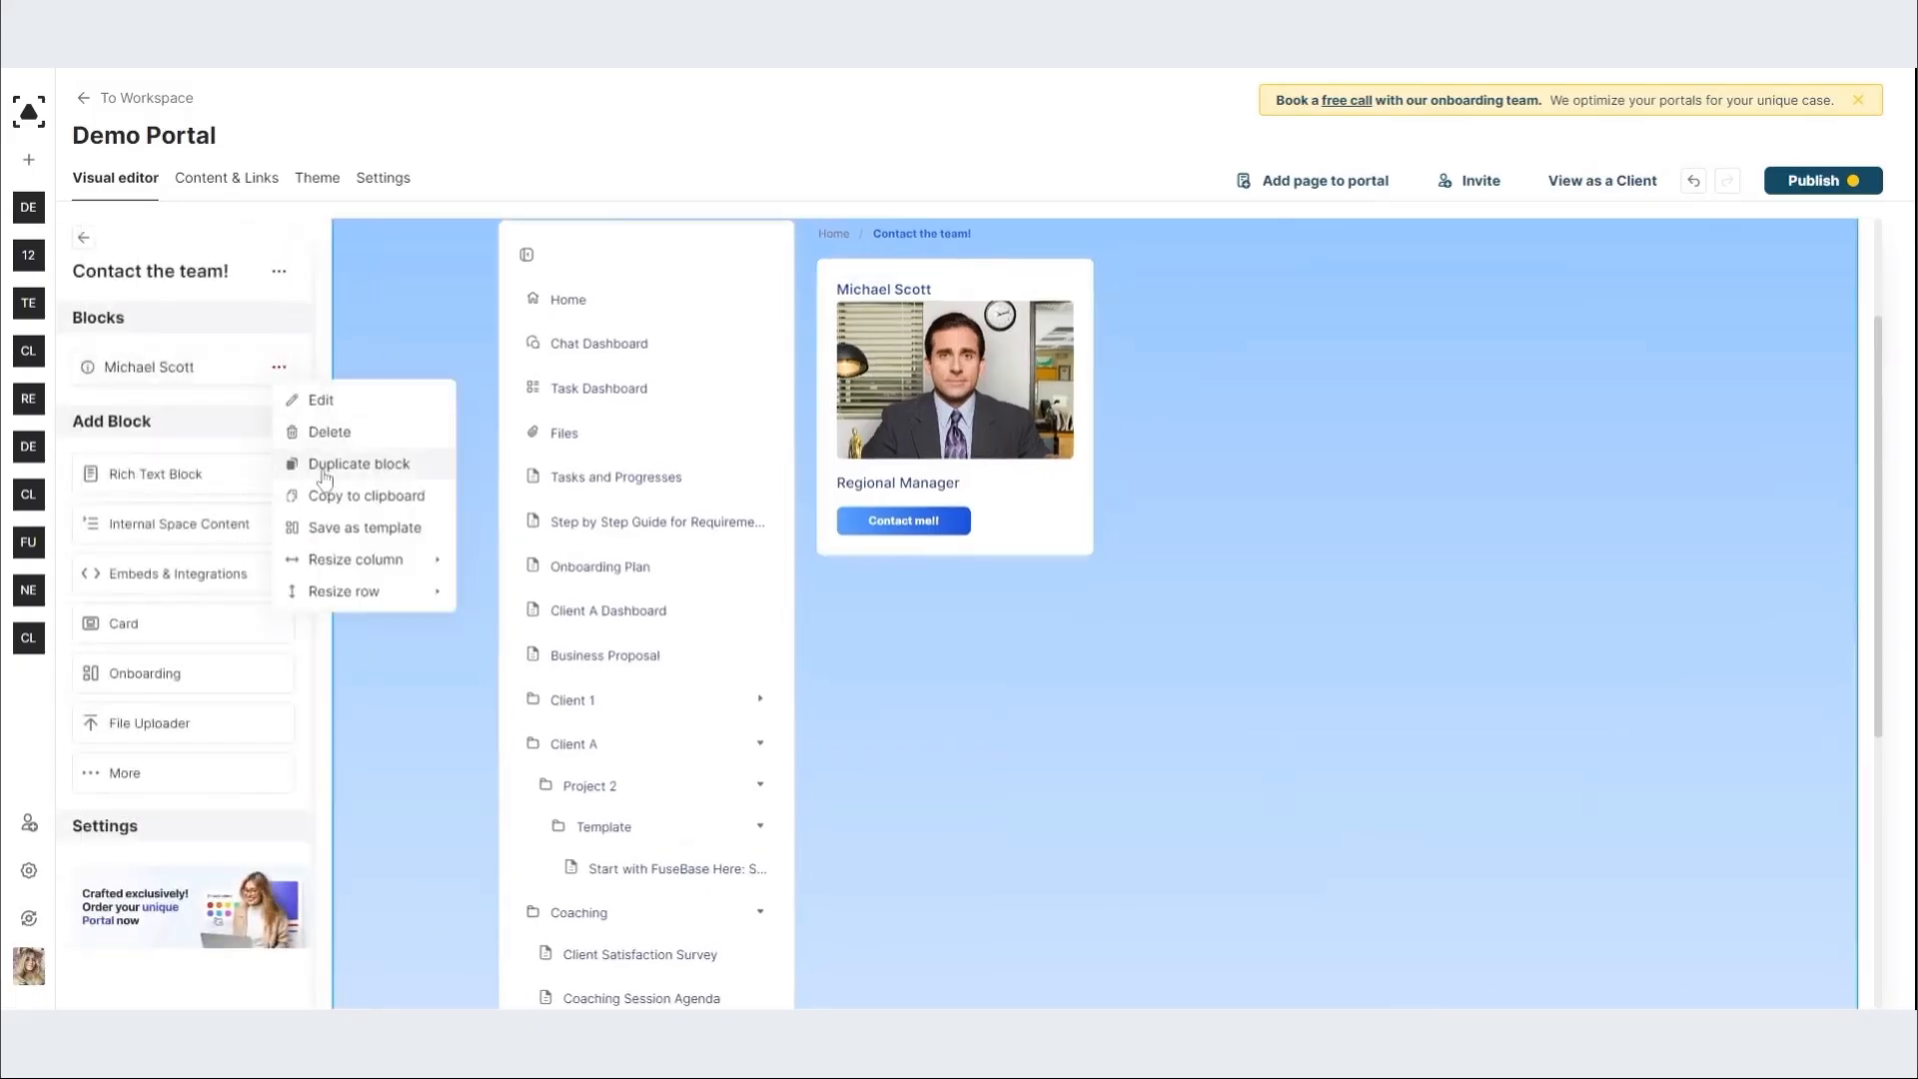
{"action": "left_click", "coordinate": [360, 463]}
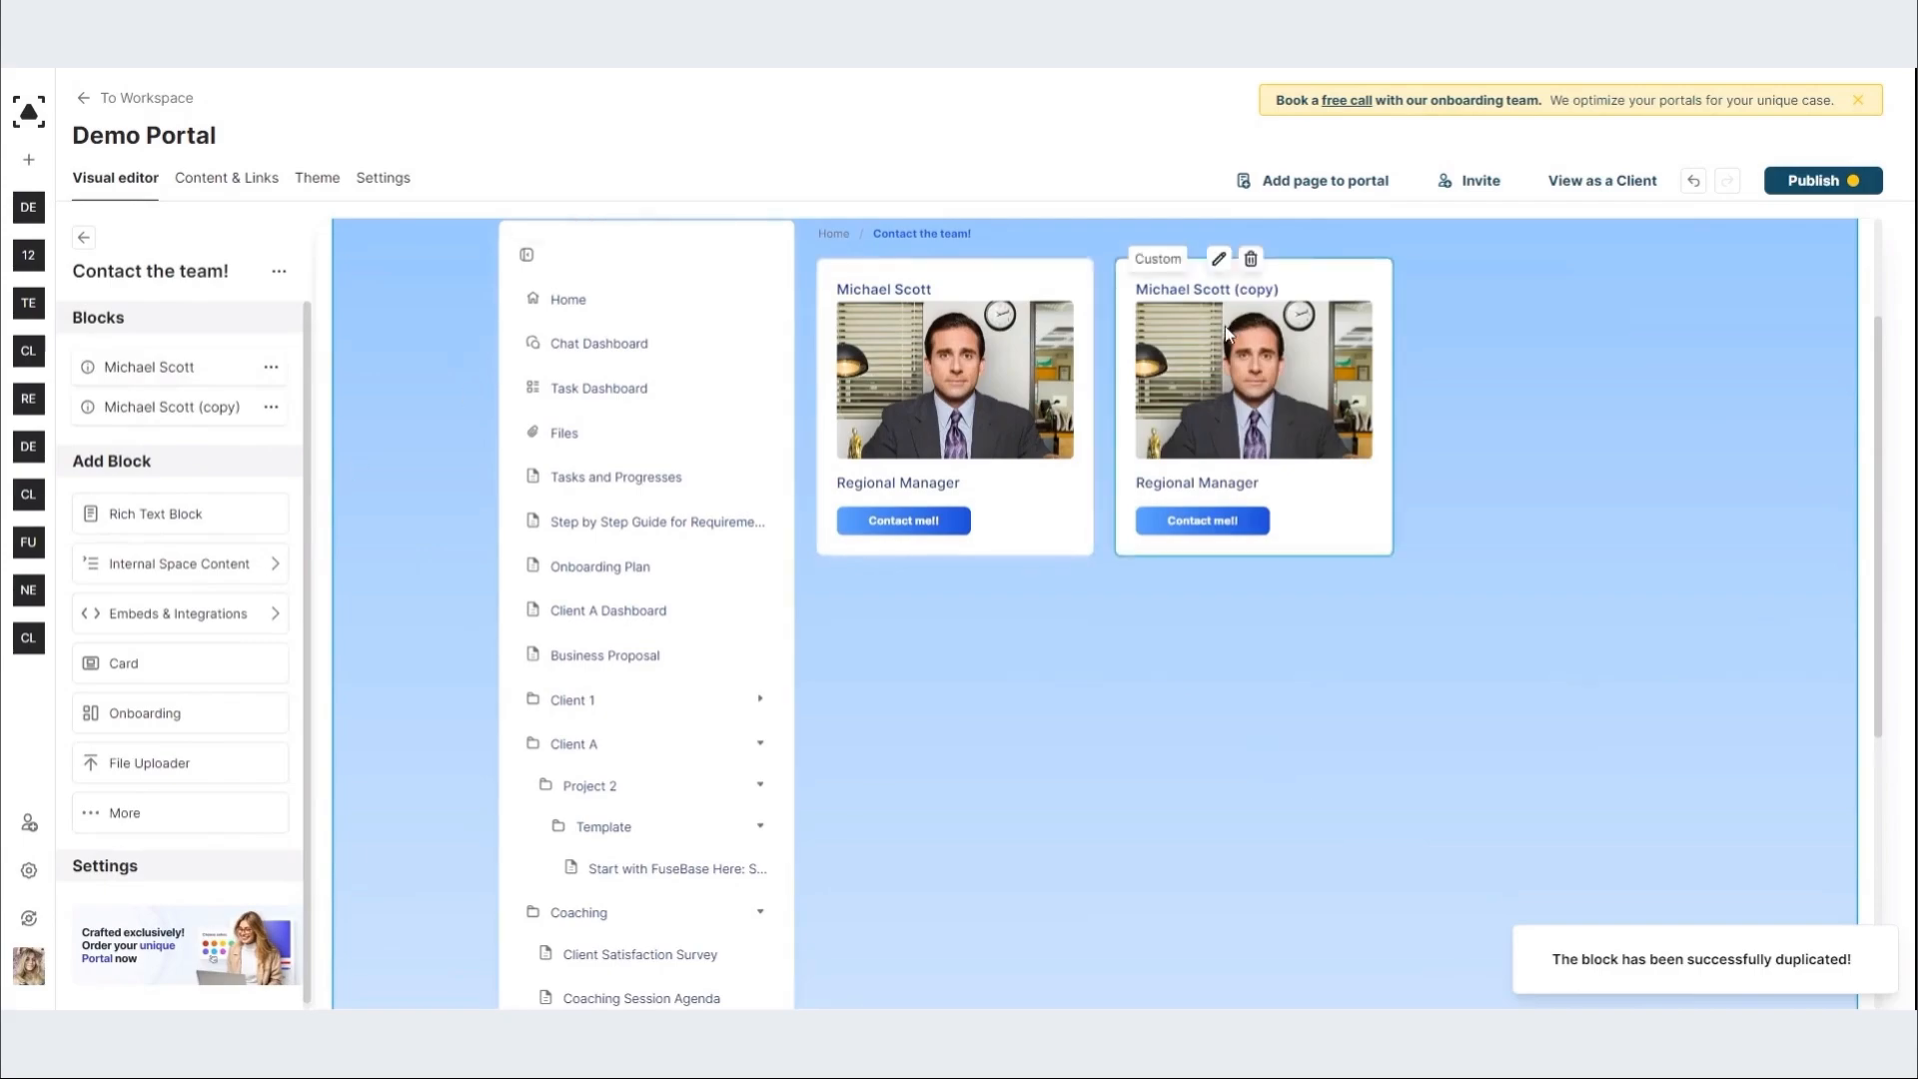
{"action": "left_click", "coordinate": [270, 407]}
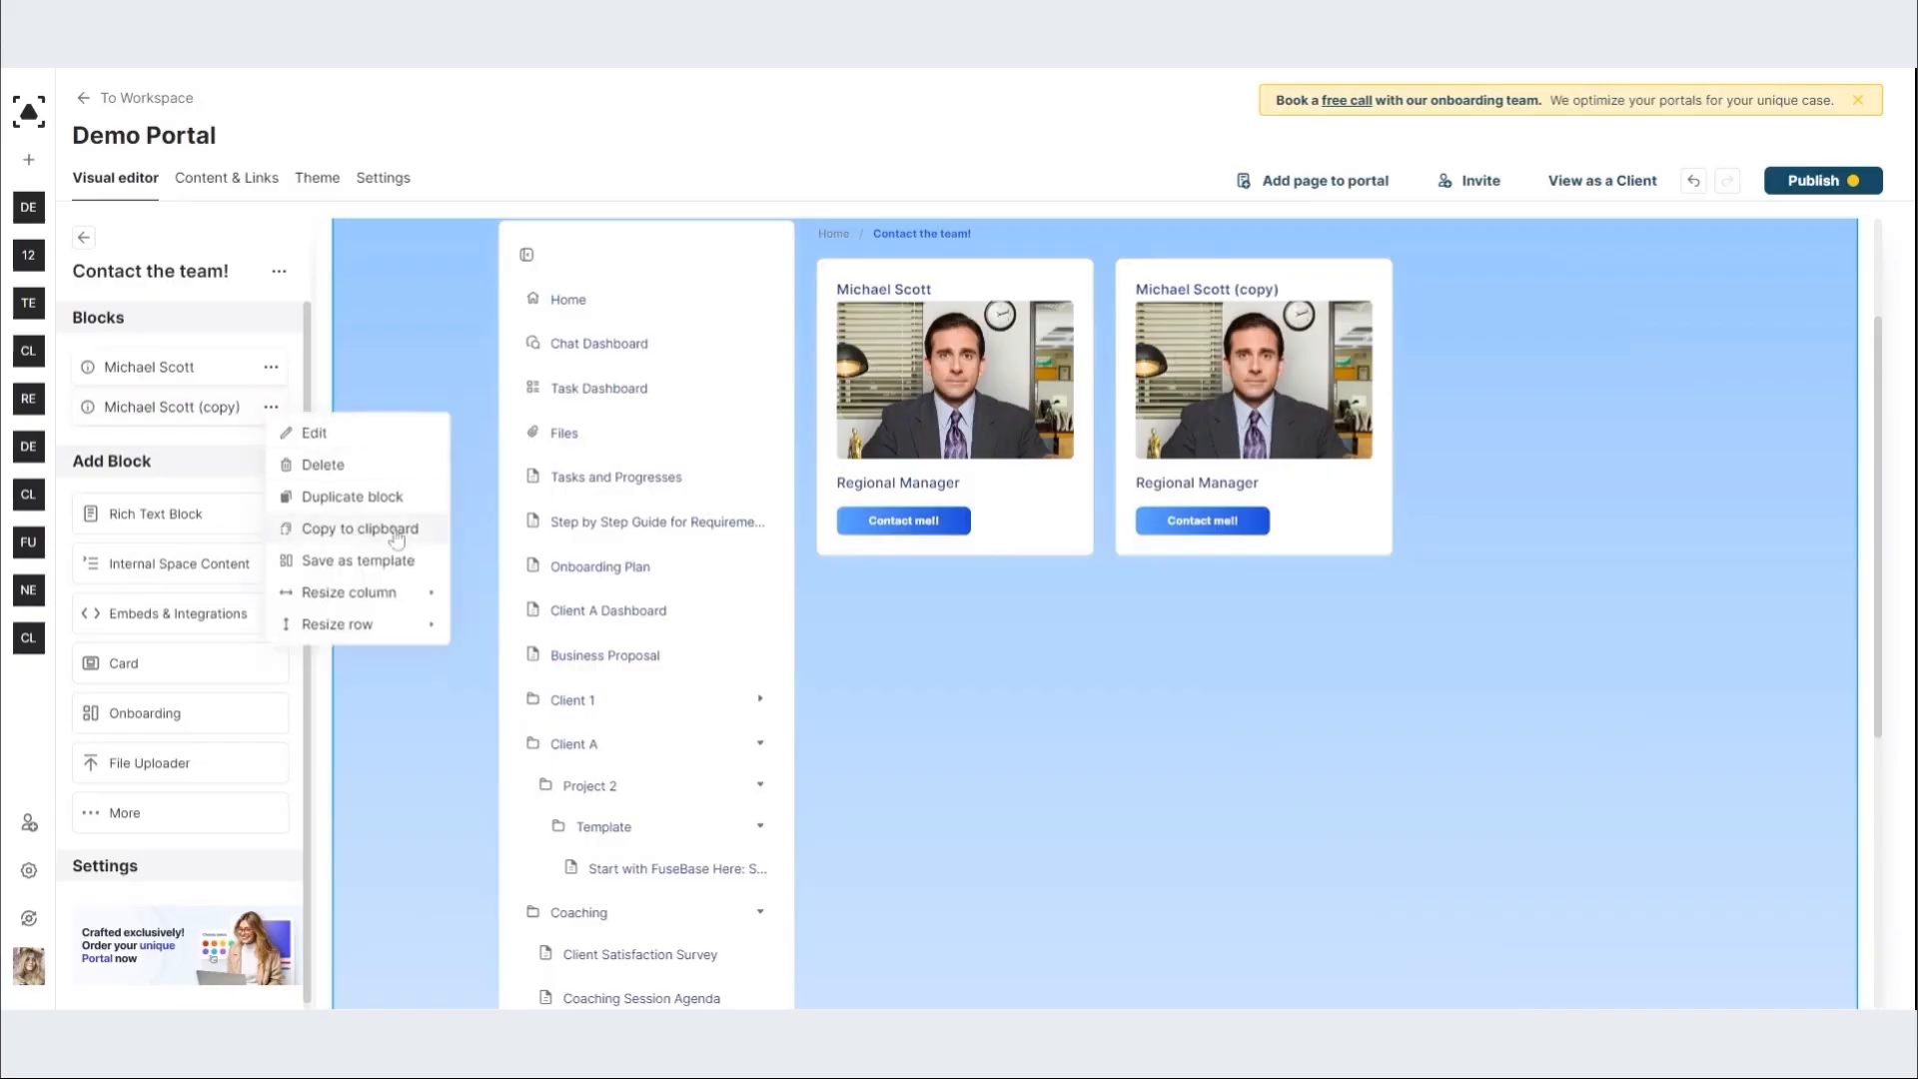
{"action": "left_click", "coordinate": [398, 540]}
{"action": "key", "text": "ctrl+v"}
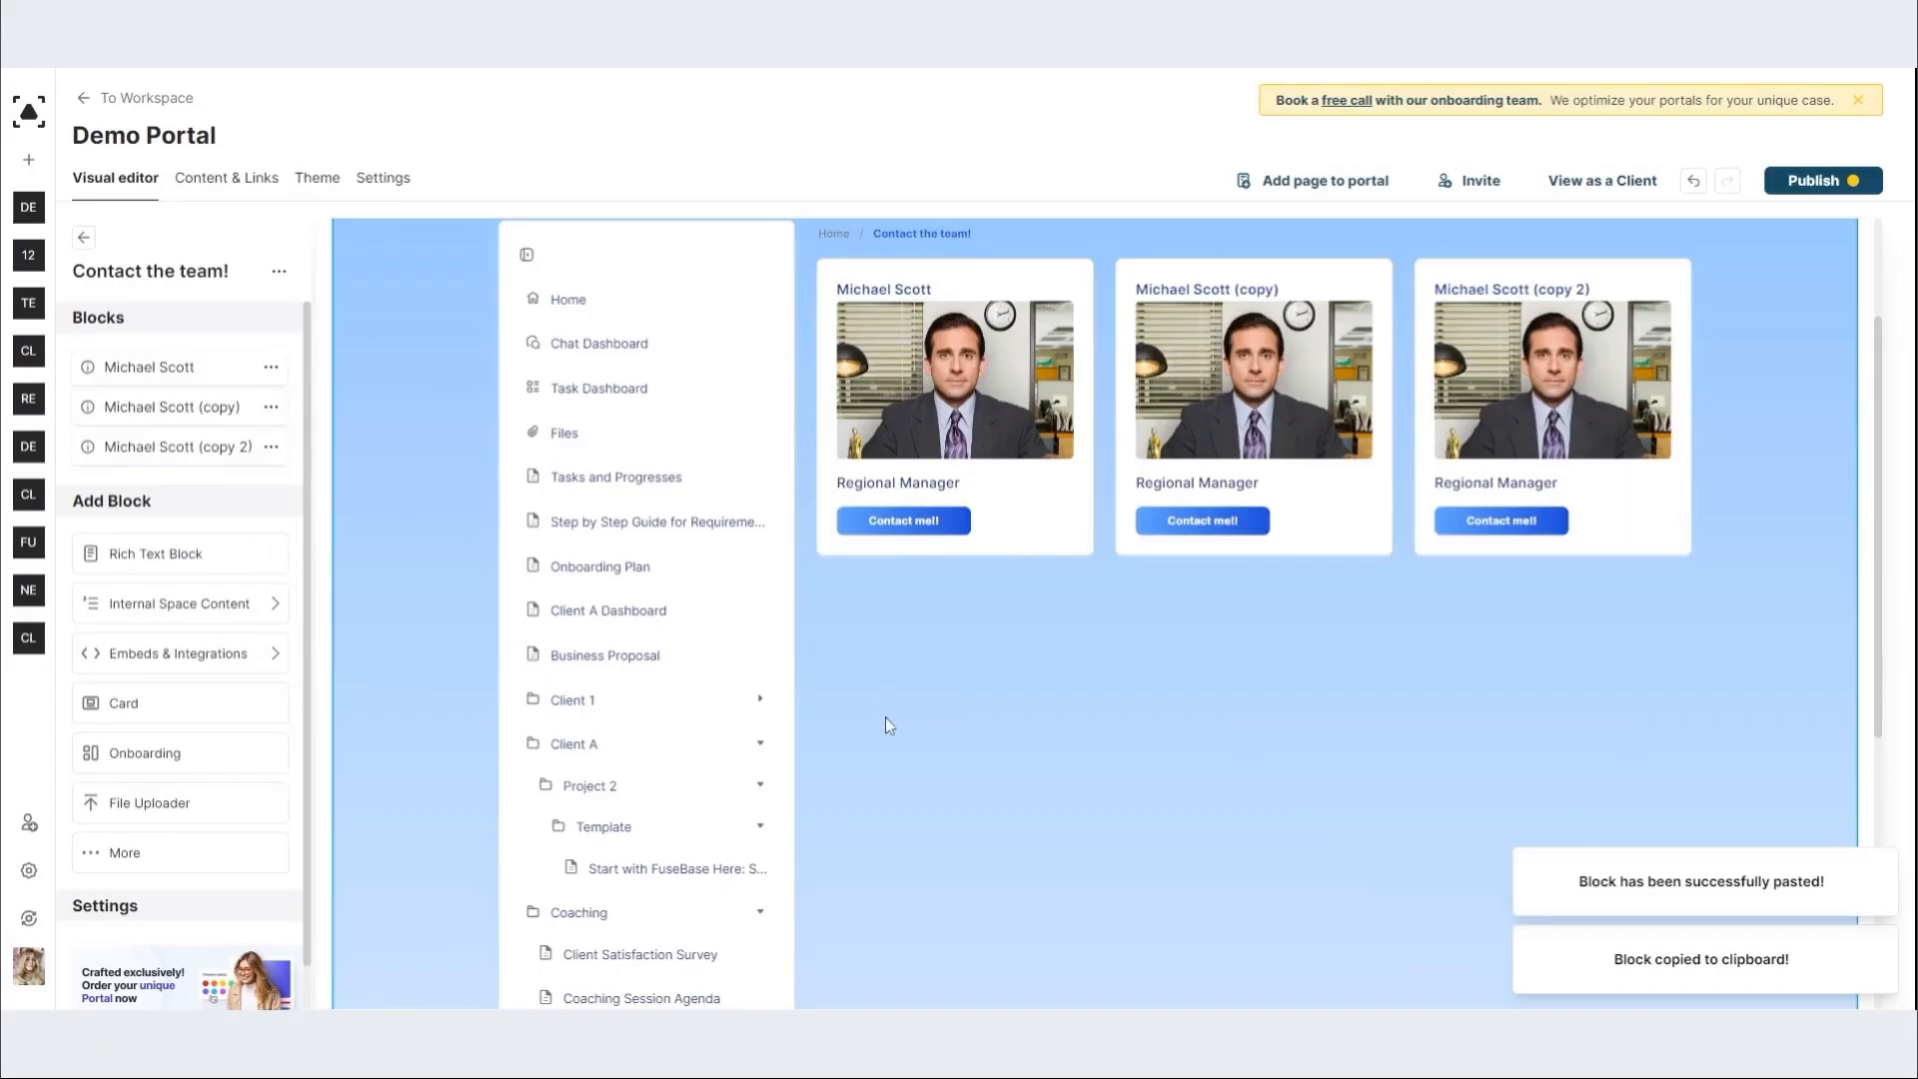
Step: Change the first contact card's wrapper type to Custom
{"action": "mouse_move", "coordinate": [927, 261]}
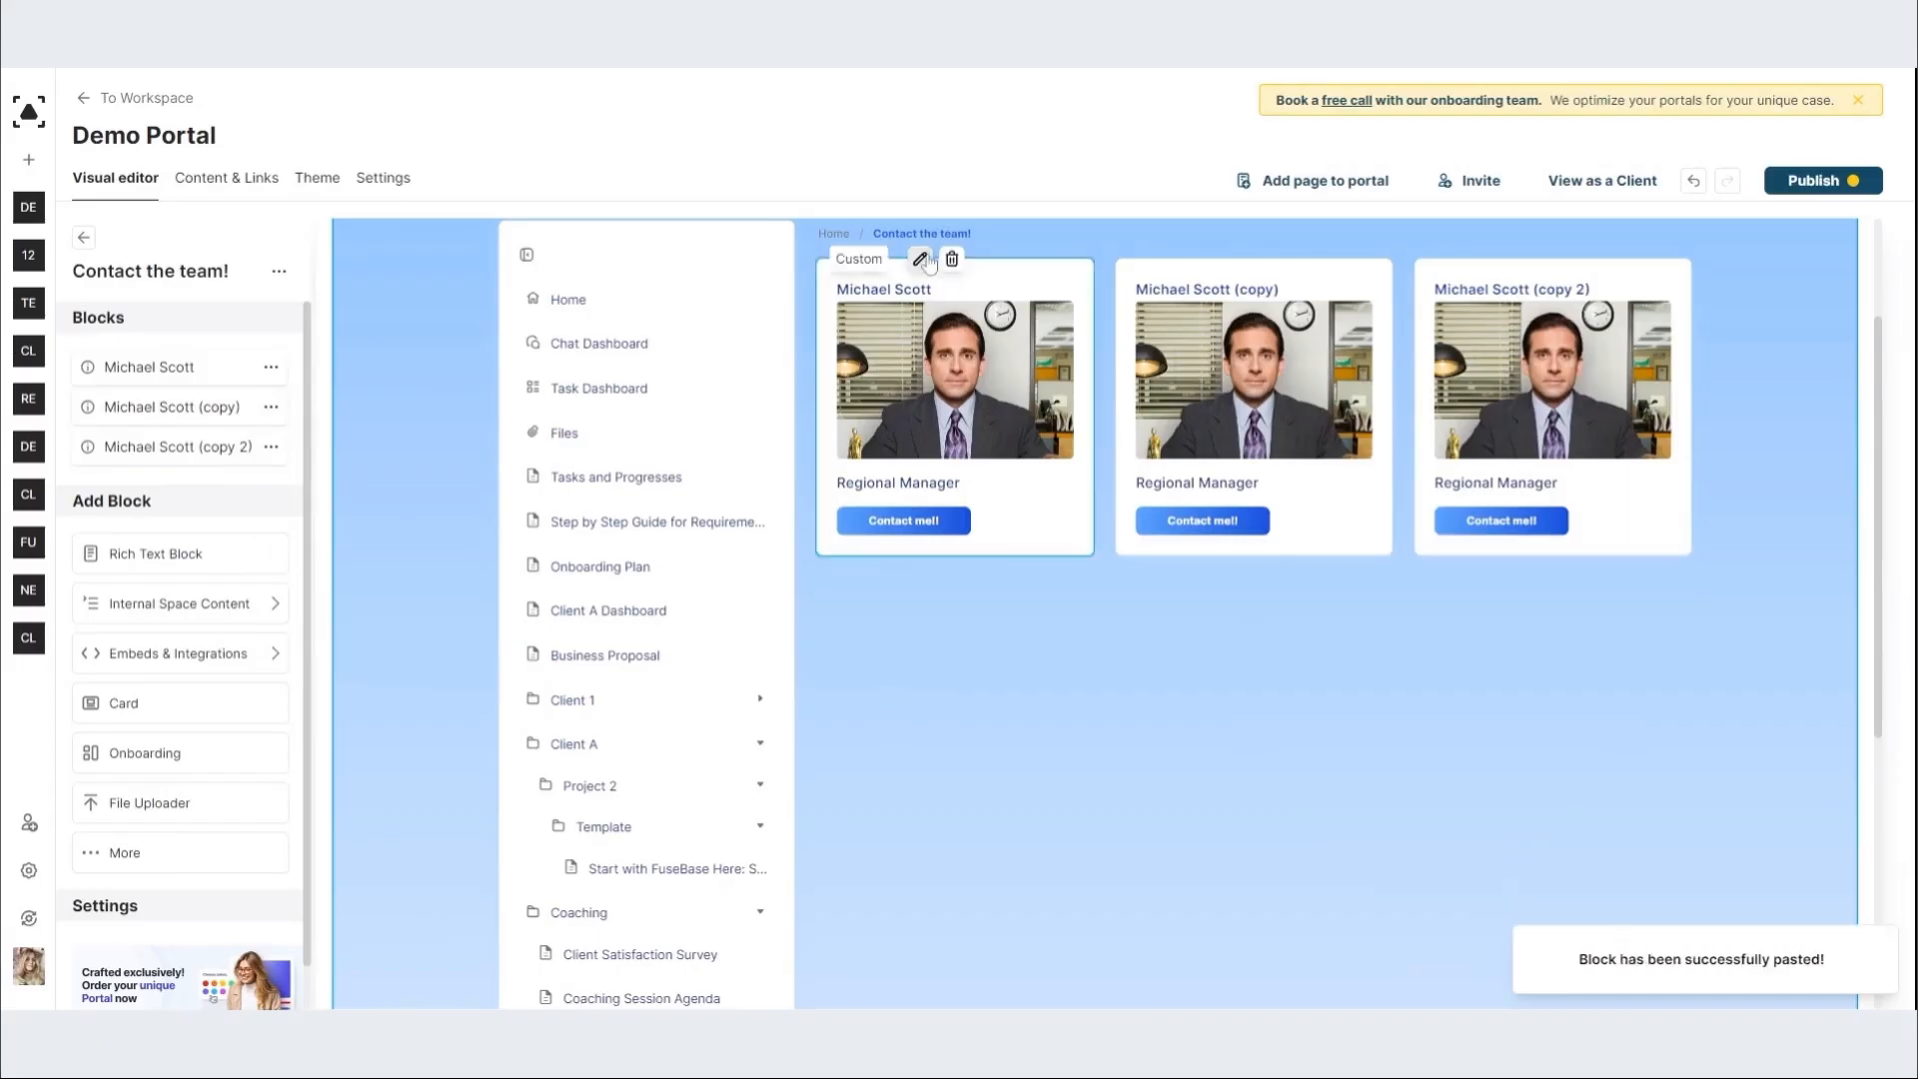
{"action": "left_click", "coordinate": [920, 259]}
{"action": "scroll", "coordinate": [263, 520], "scroll_direction": "down", "scroll_amount": 8}
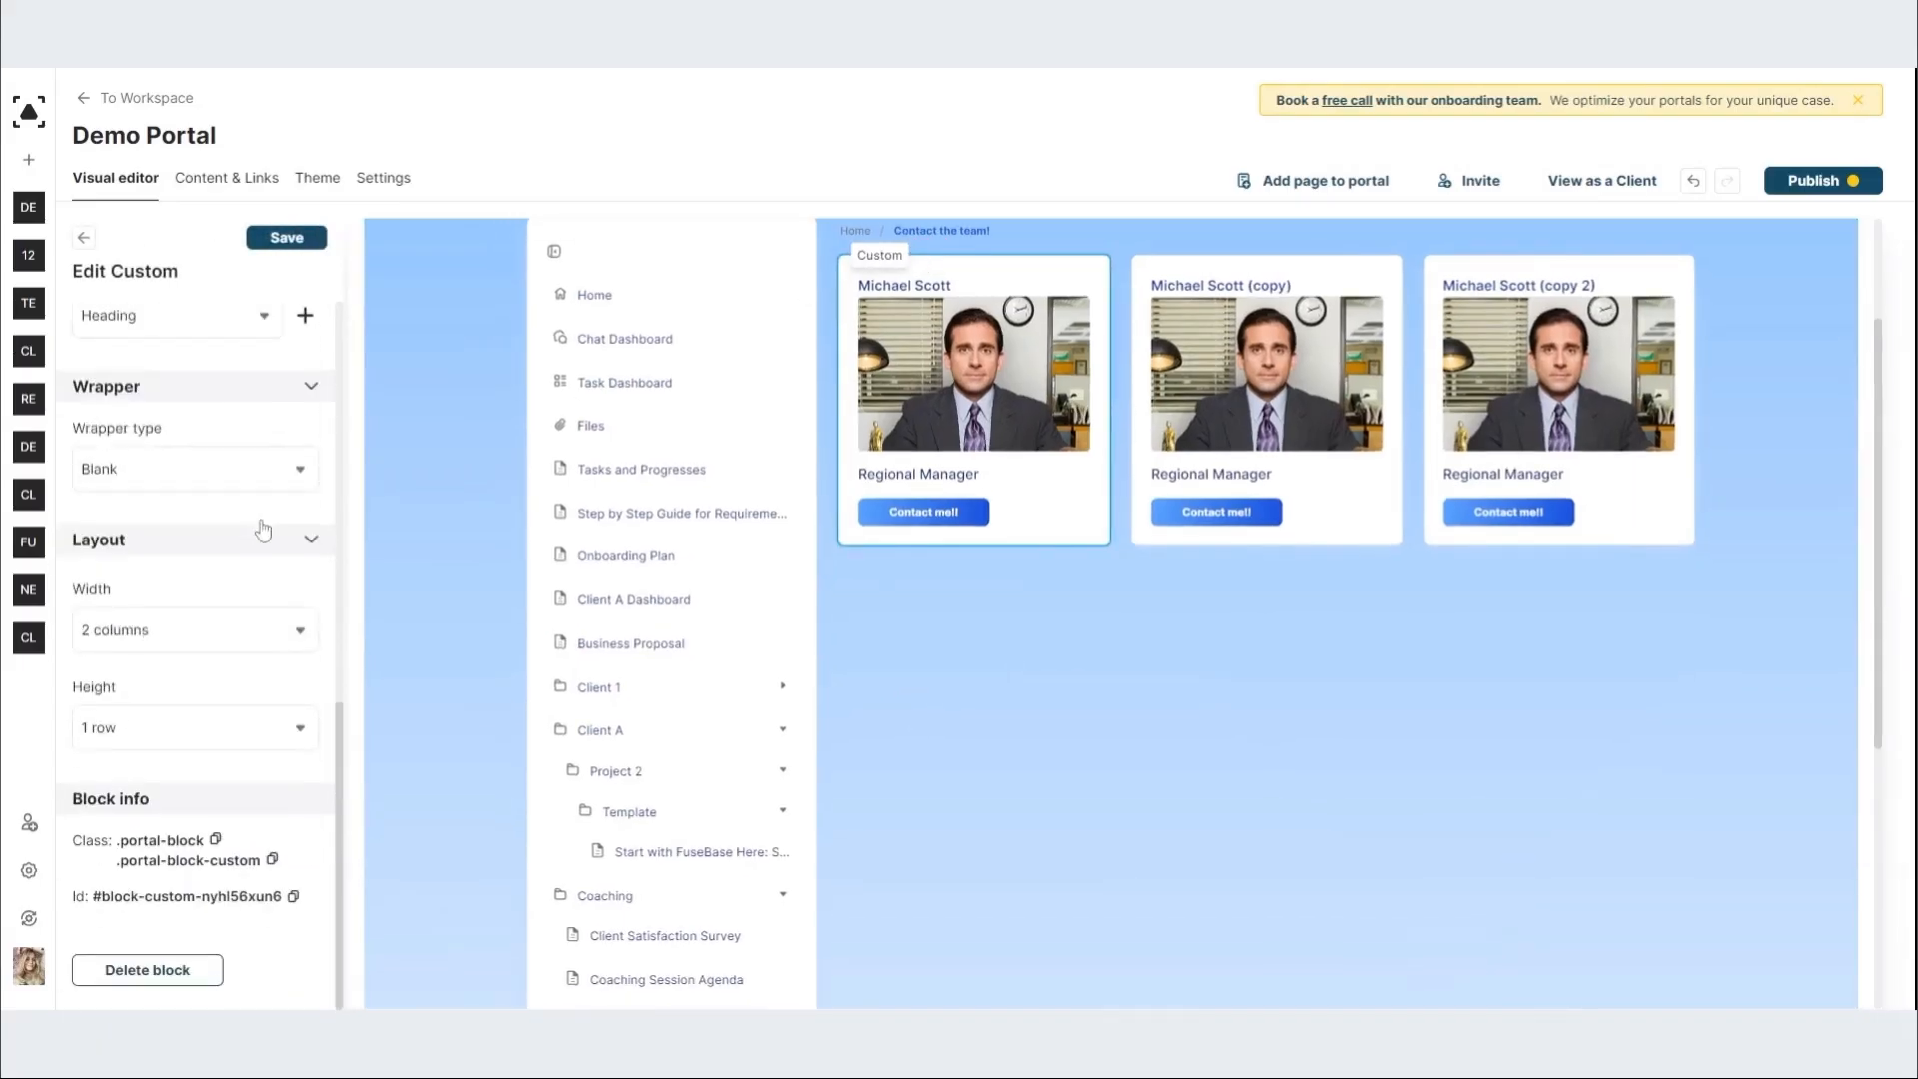
{"action": "left_click", "coordinate": [229, 470]}
{"action": "left_click", "coordinate": [130, 621]}
{"action": "scroll", "coordinate": [143, 495], "scroll_direction": "down", "scroll_amount": 3}
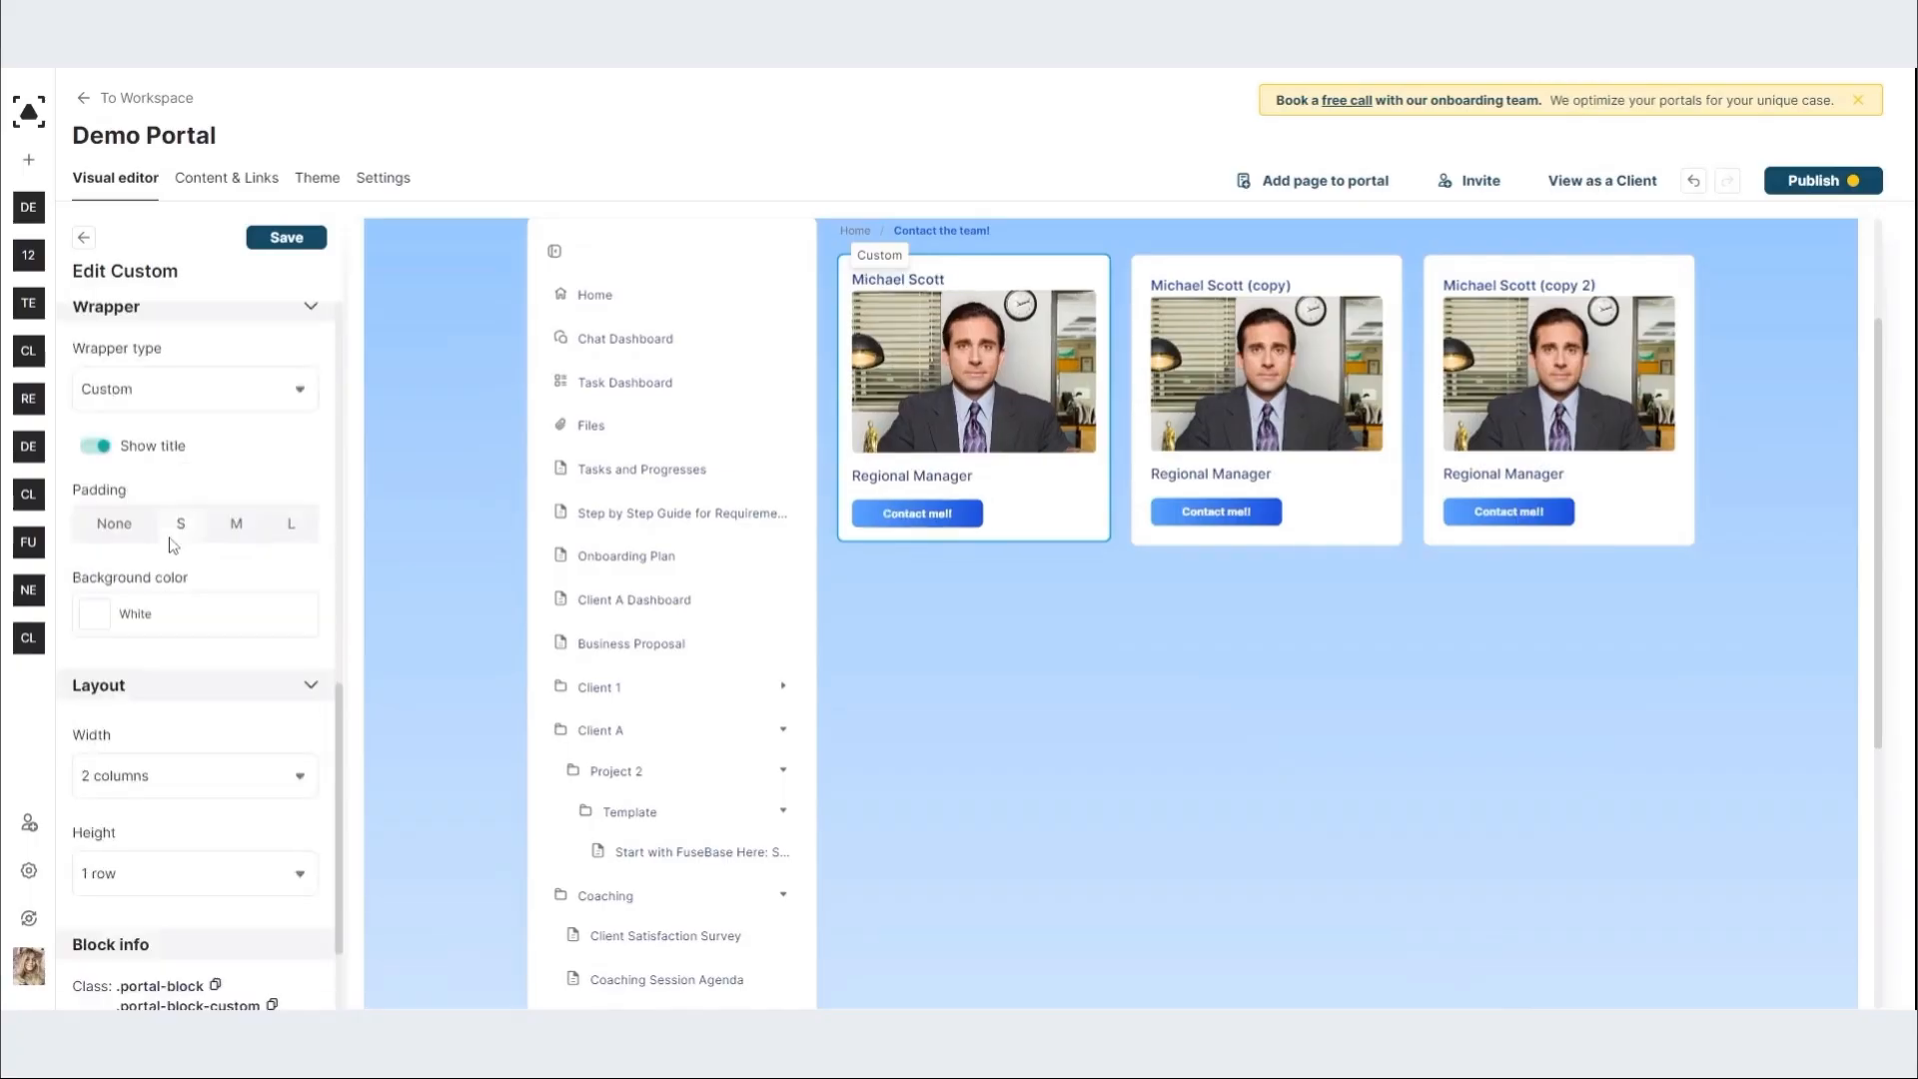
Step: Set the first contact card's background color to a light blue and save the block
{"action": "left_click", "coordinate": [143, 495]}
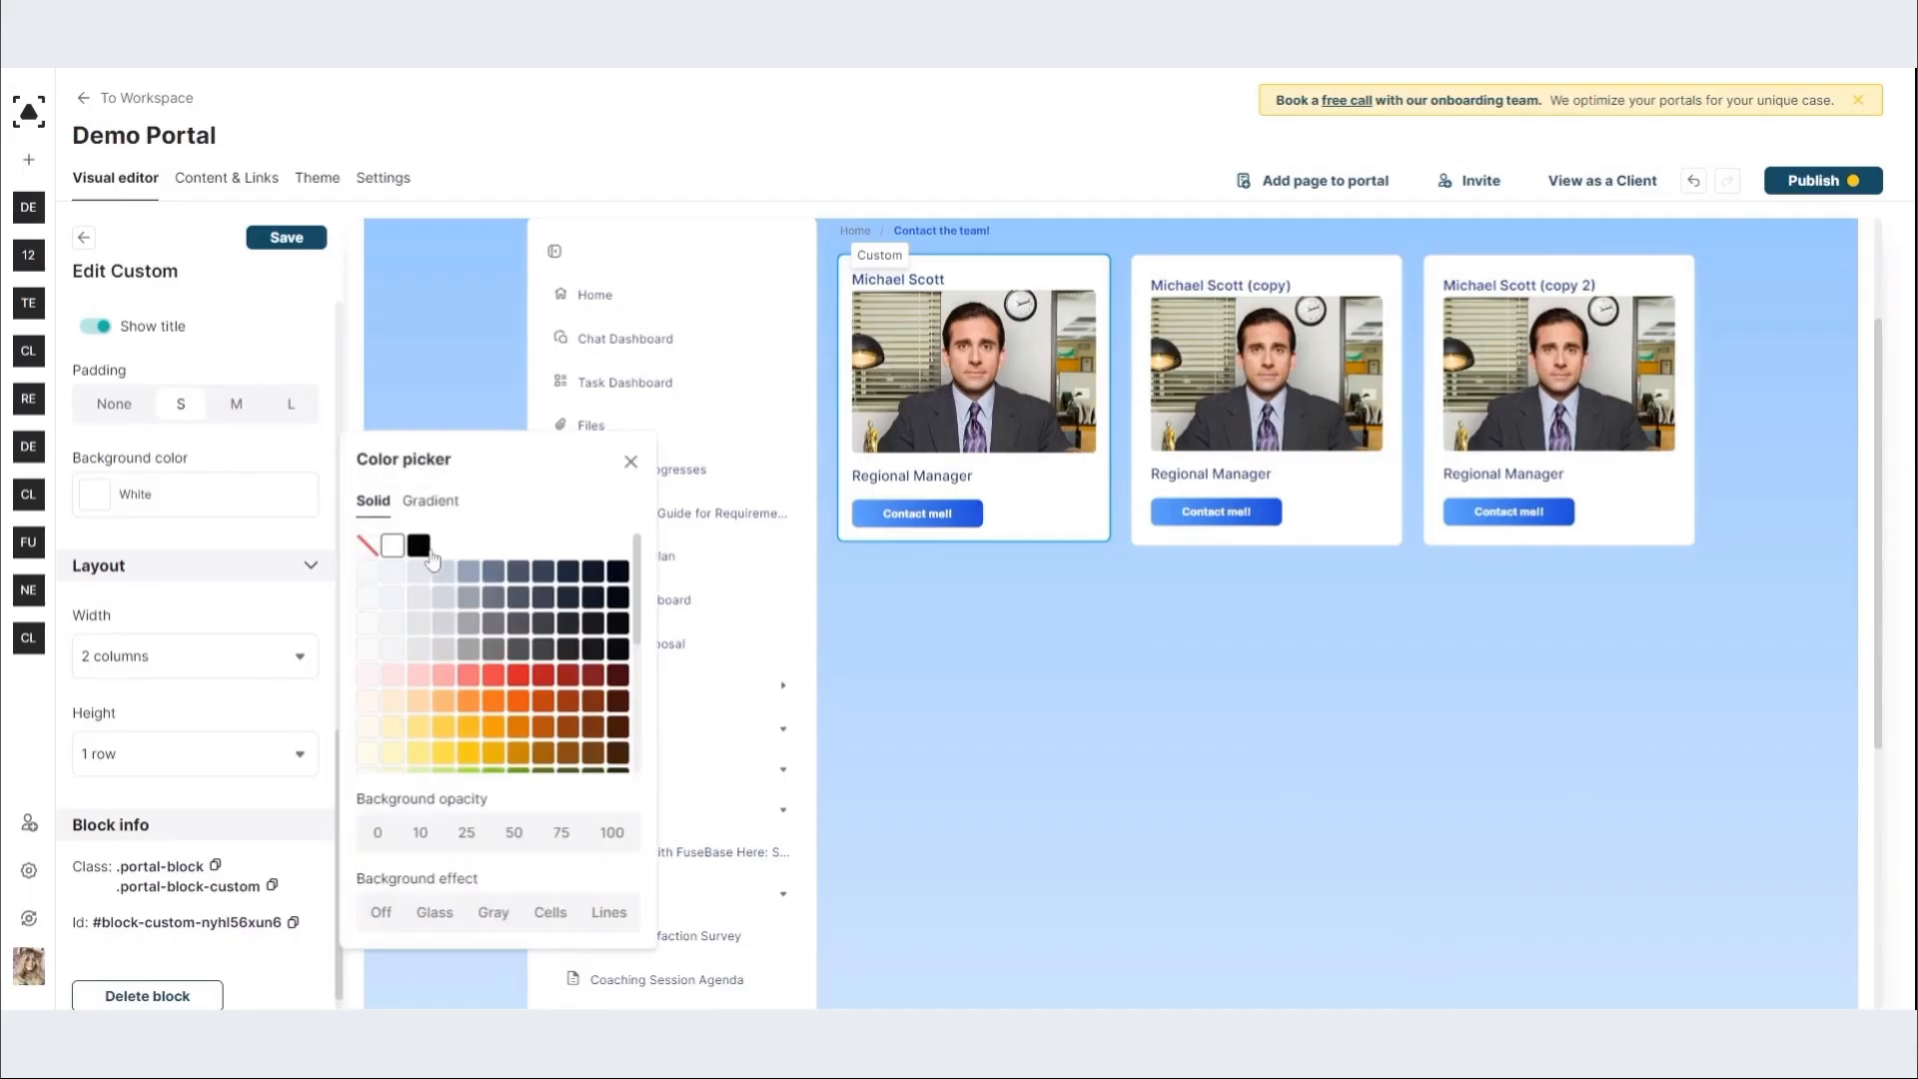
{"action": "scroll", "coordinate": [449, 620], "scroll_direction": "down", "scroll_amount": 5}
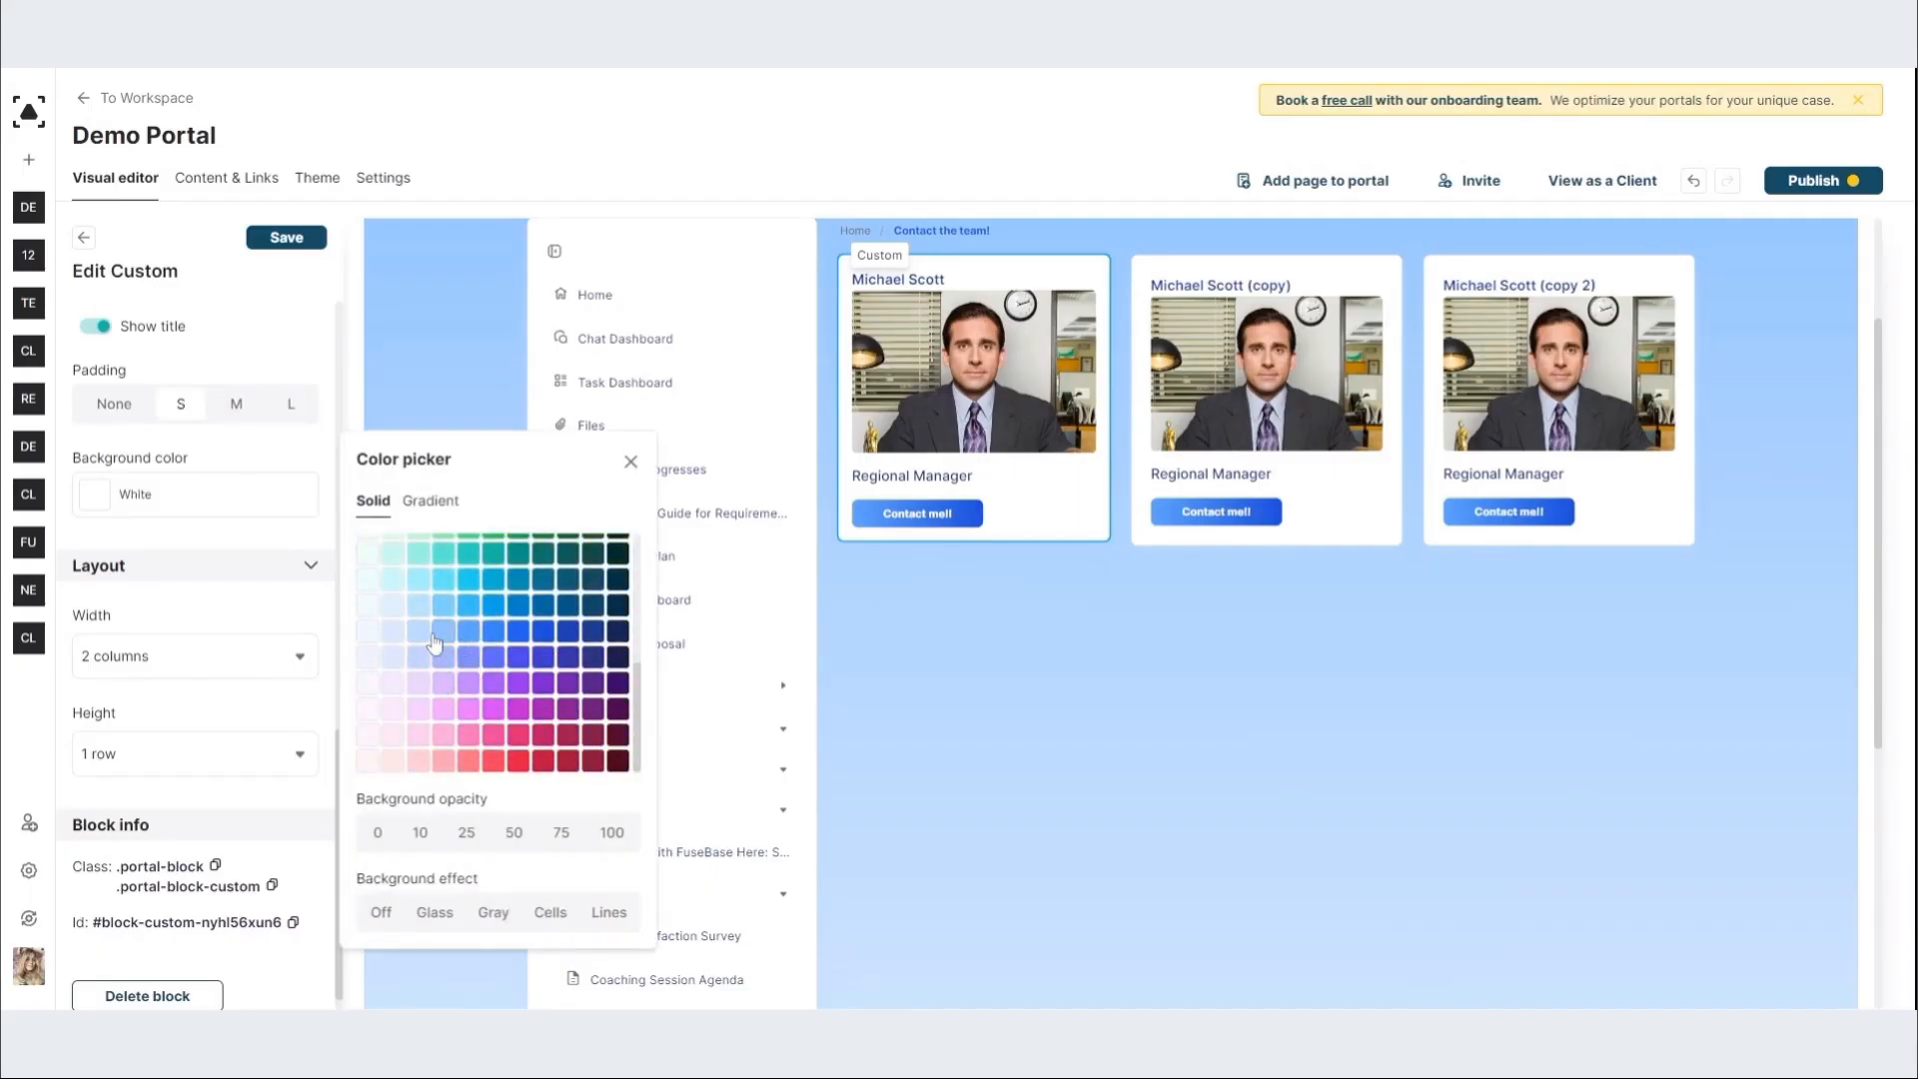
{"action": "left_click", "coordinate": [434, 641]}
{"action": "left_click", "coordinate": [370, 290]}
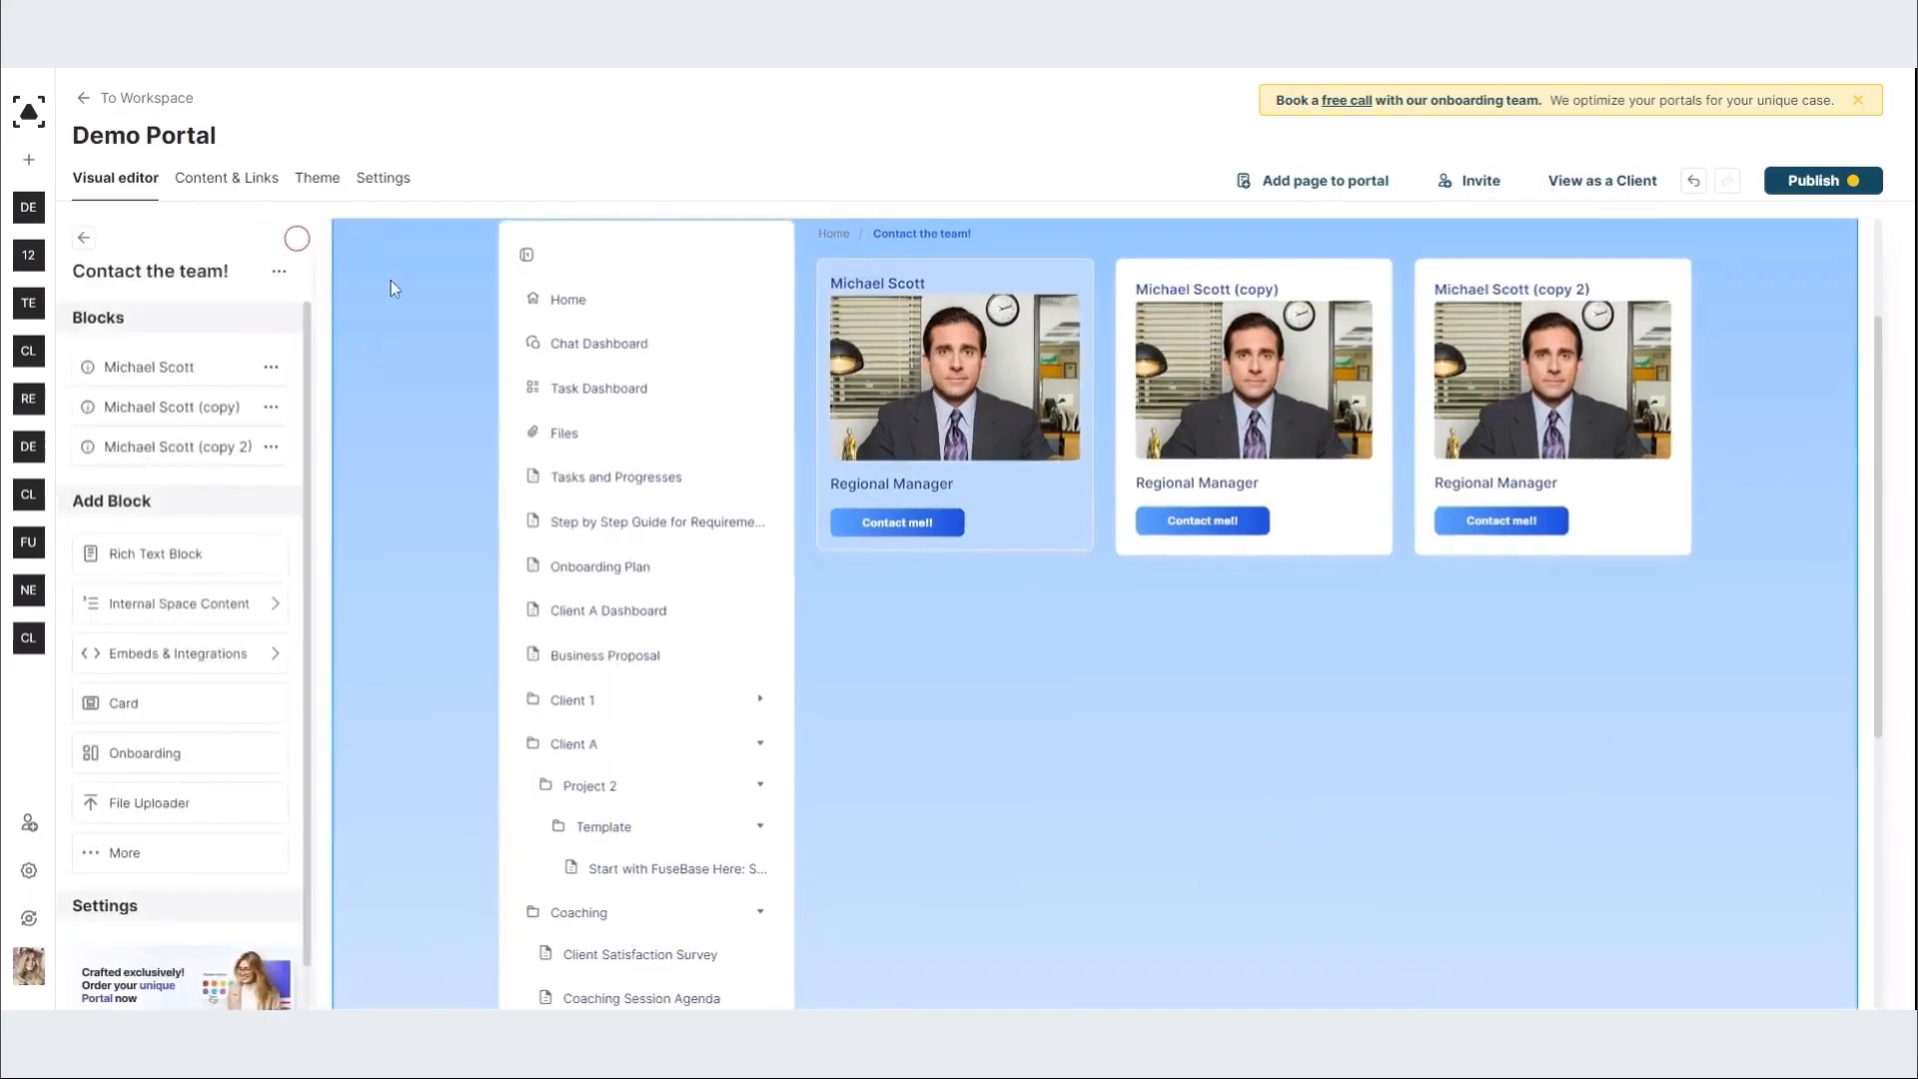
Step: Open the portal's publishing details to review the unpublished changes
{"action": "left_click", "coordinate": [1830, 186]}
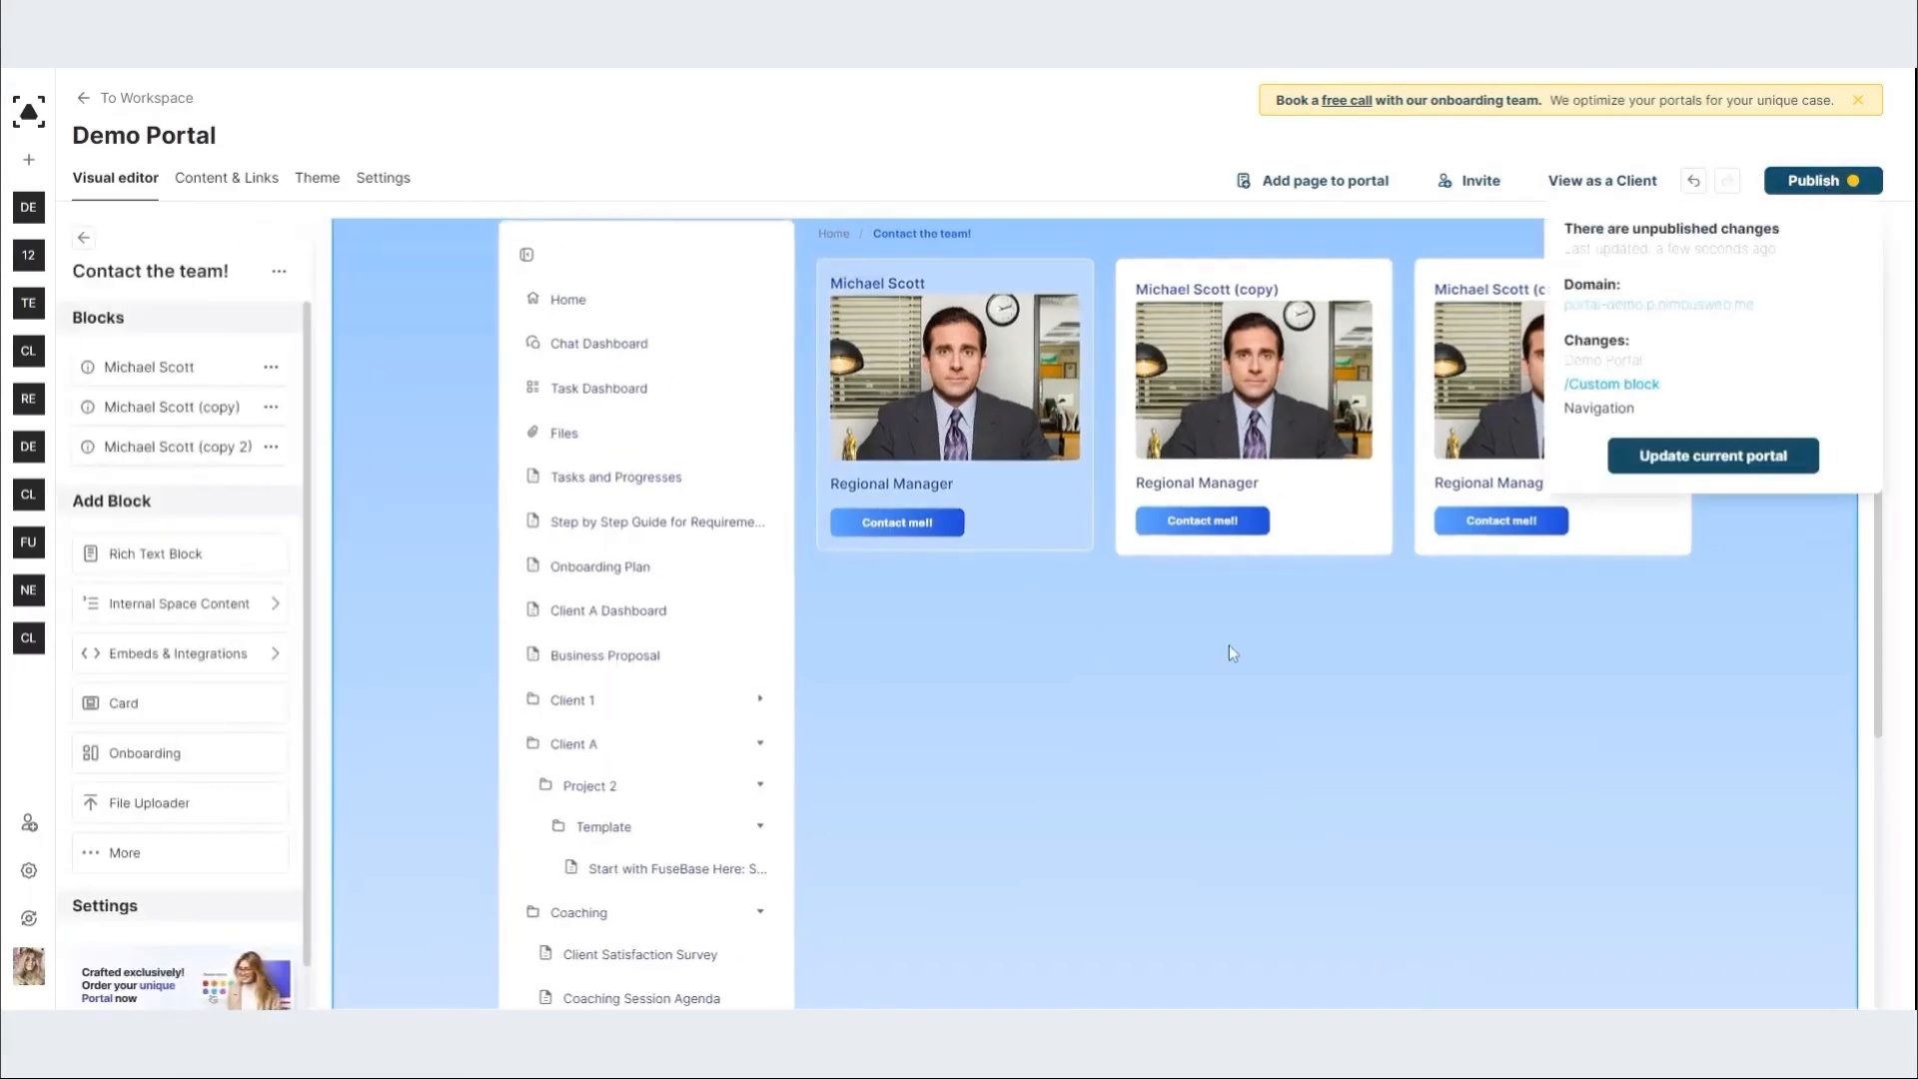
{"action": "scroll", "coordinate": [1148, 669], "scroll_direction": "up", "scroll_amount": 3}
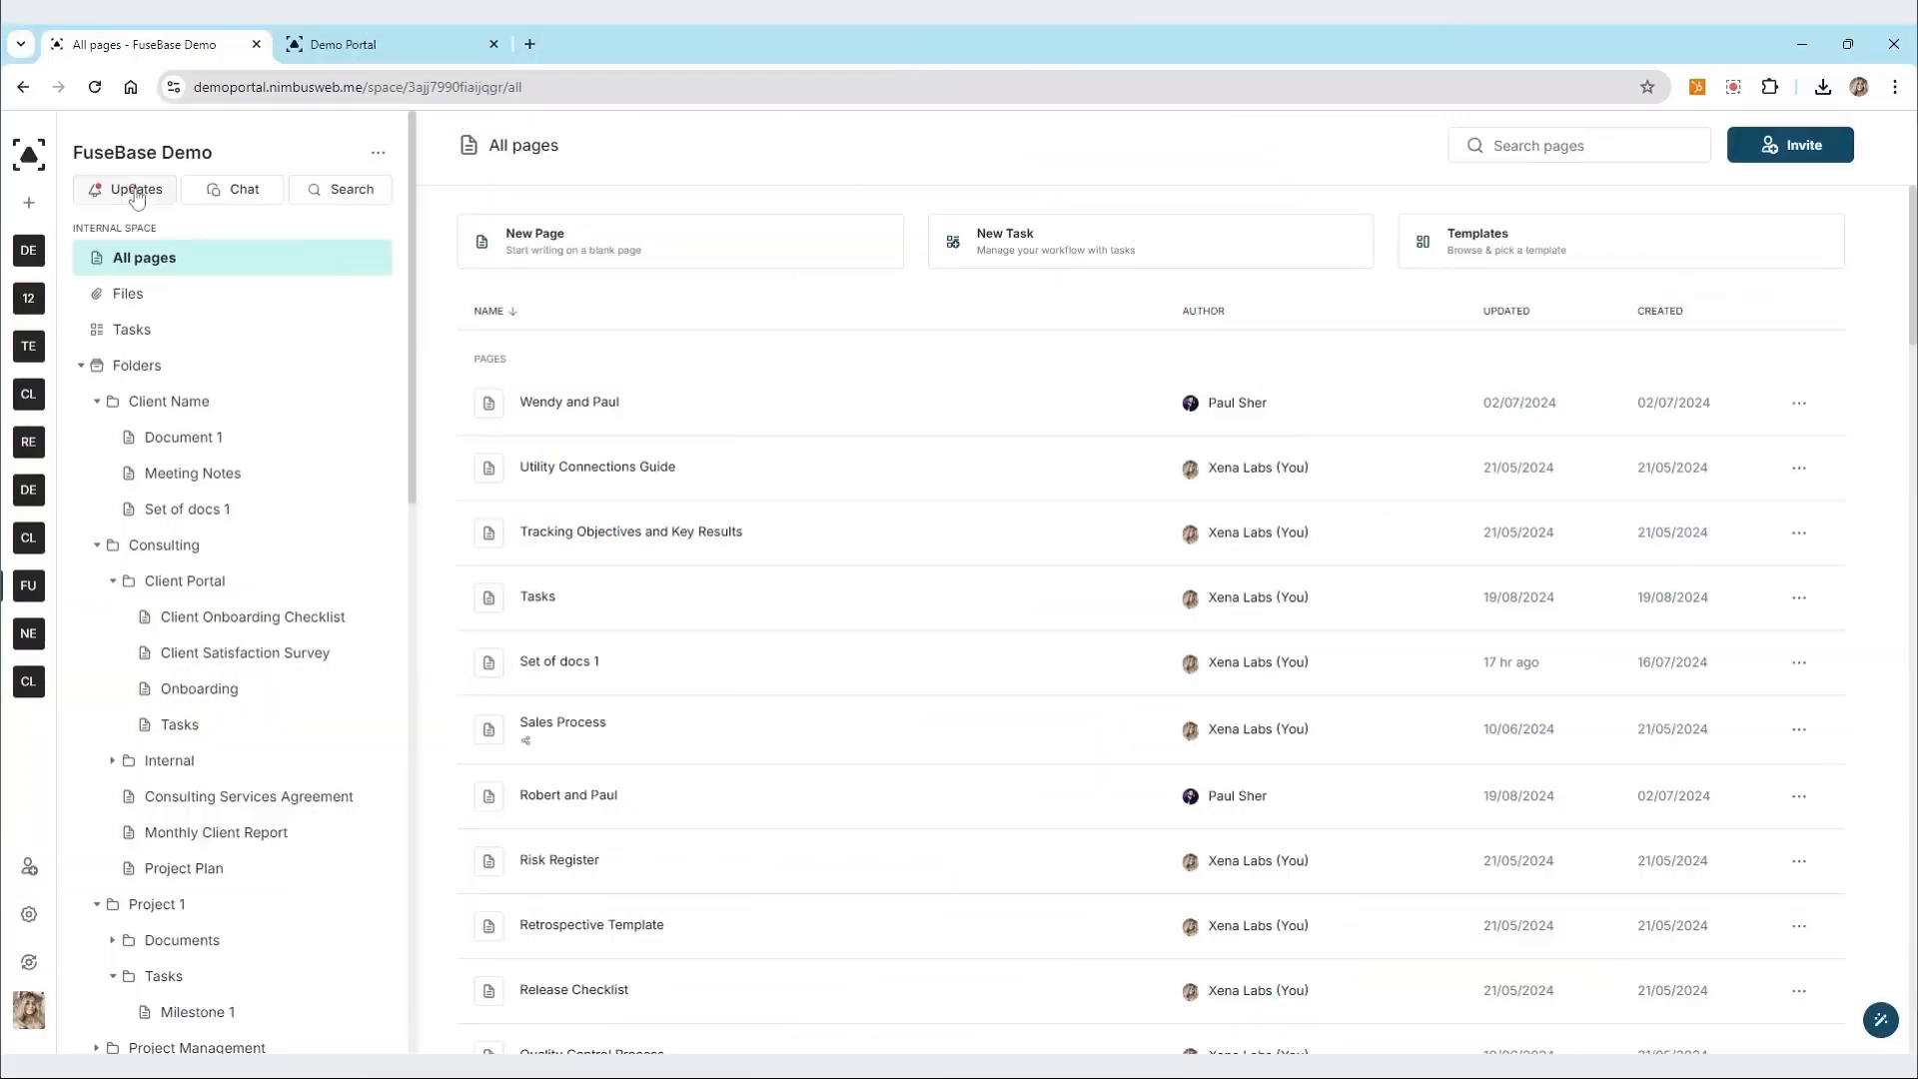
Step: Review the workspace's Important and Other updates, examine the filters by place and by user, and close the updates
{"action": "left_click", "coordinate": [135, 191]}
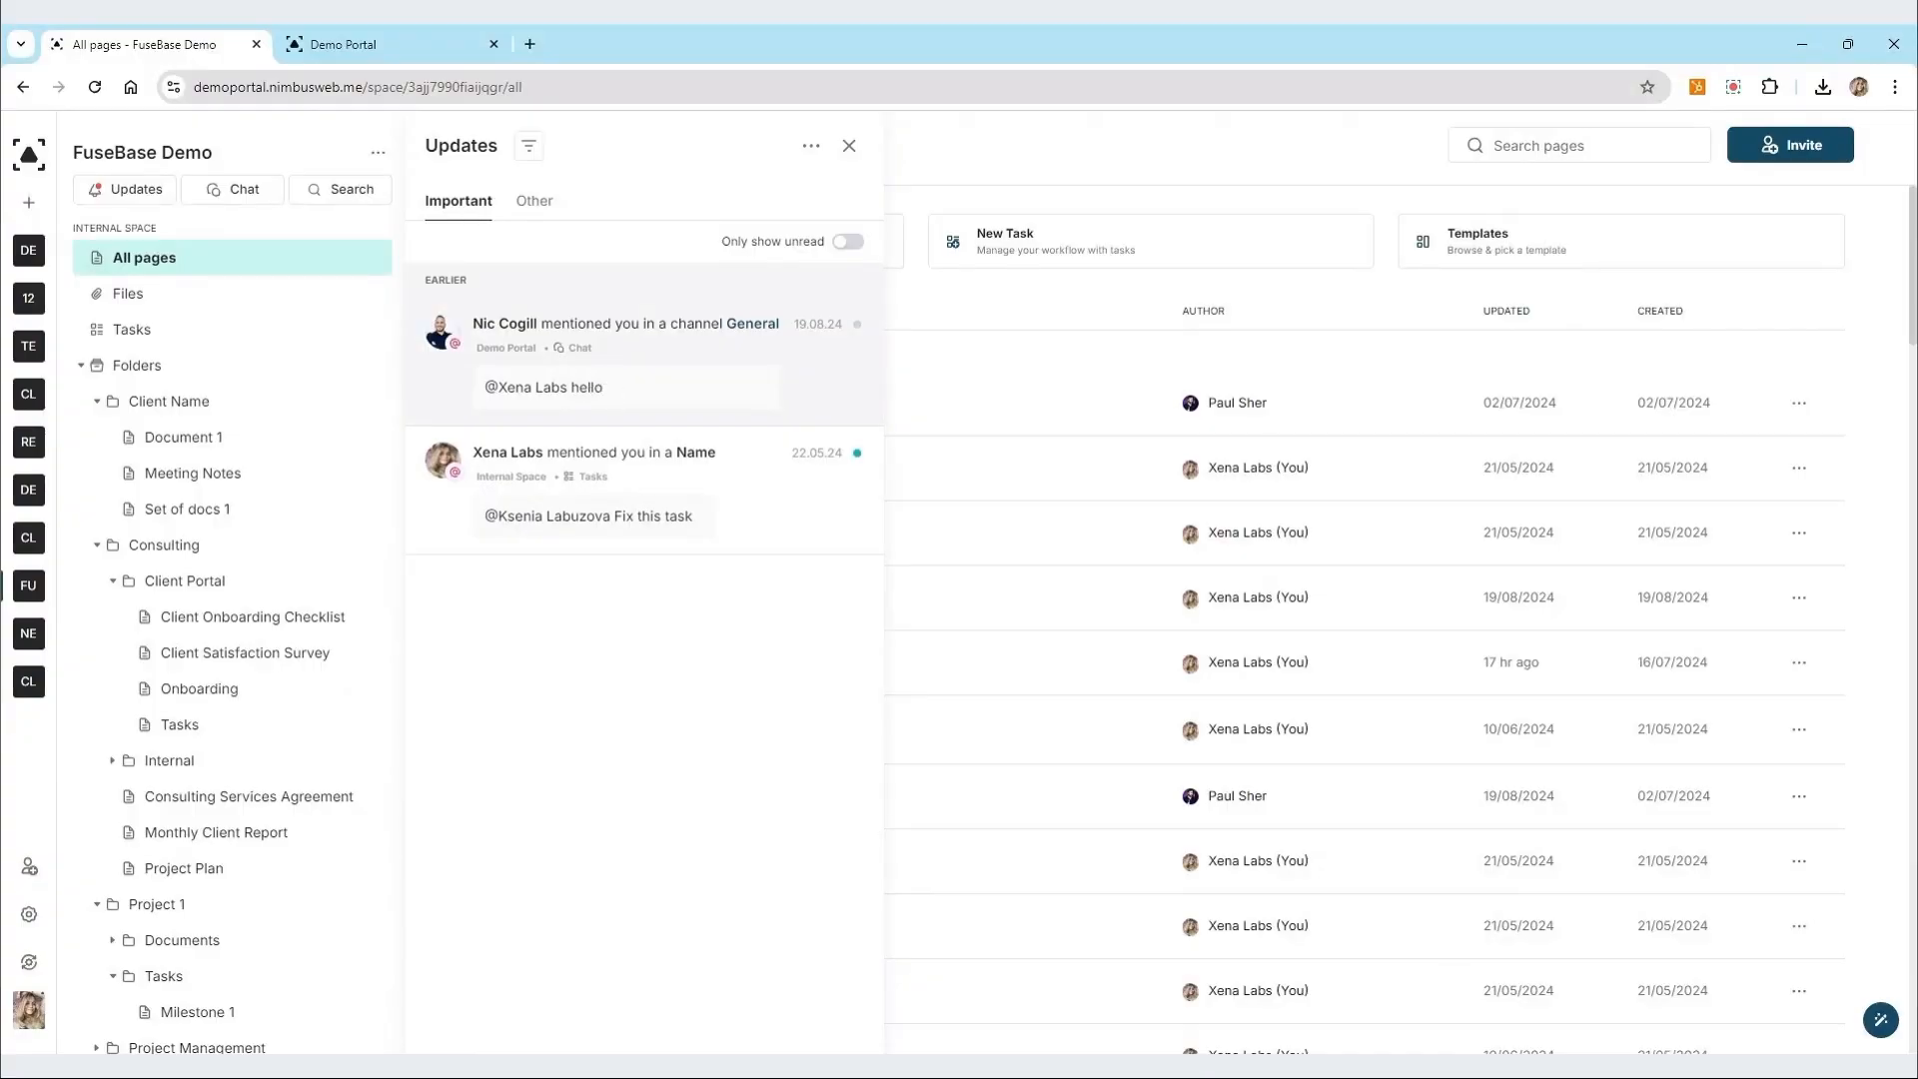
{"action": "left_click", "coordinate": [539, 204]}
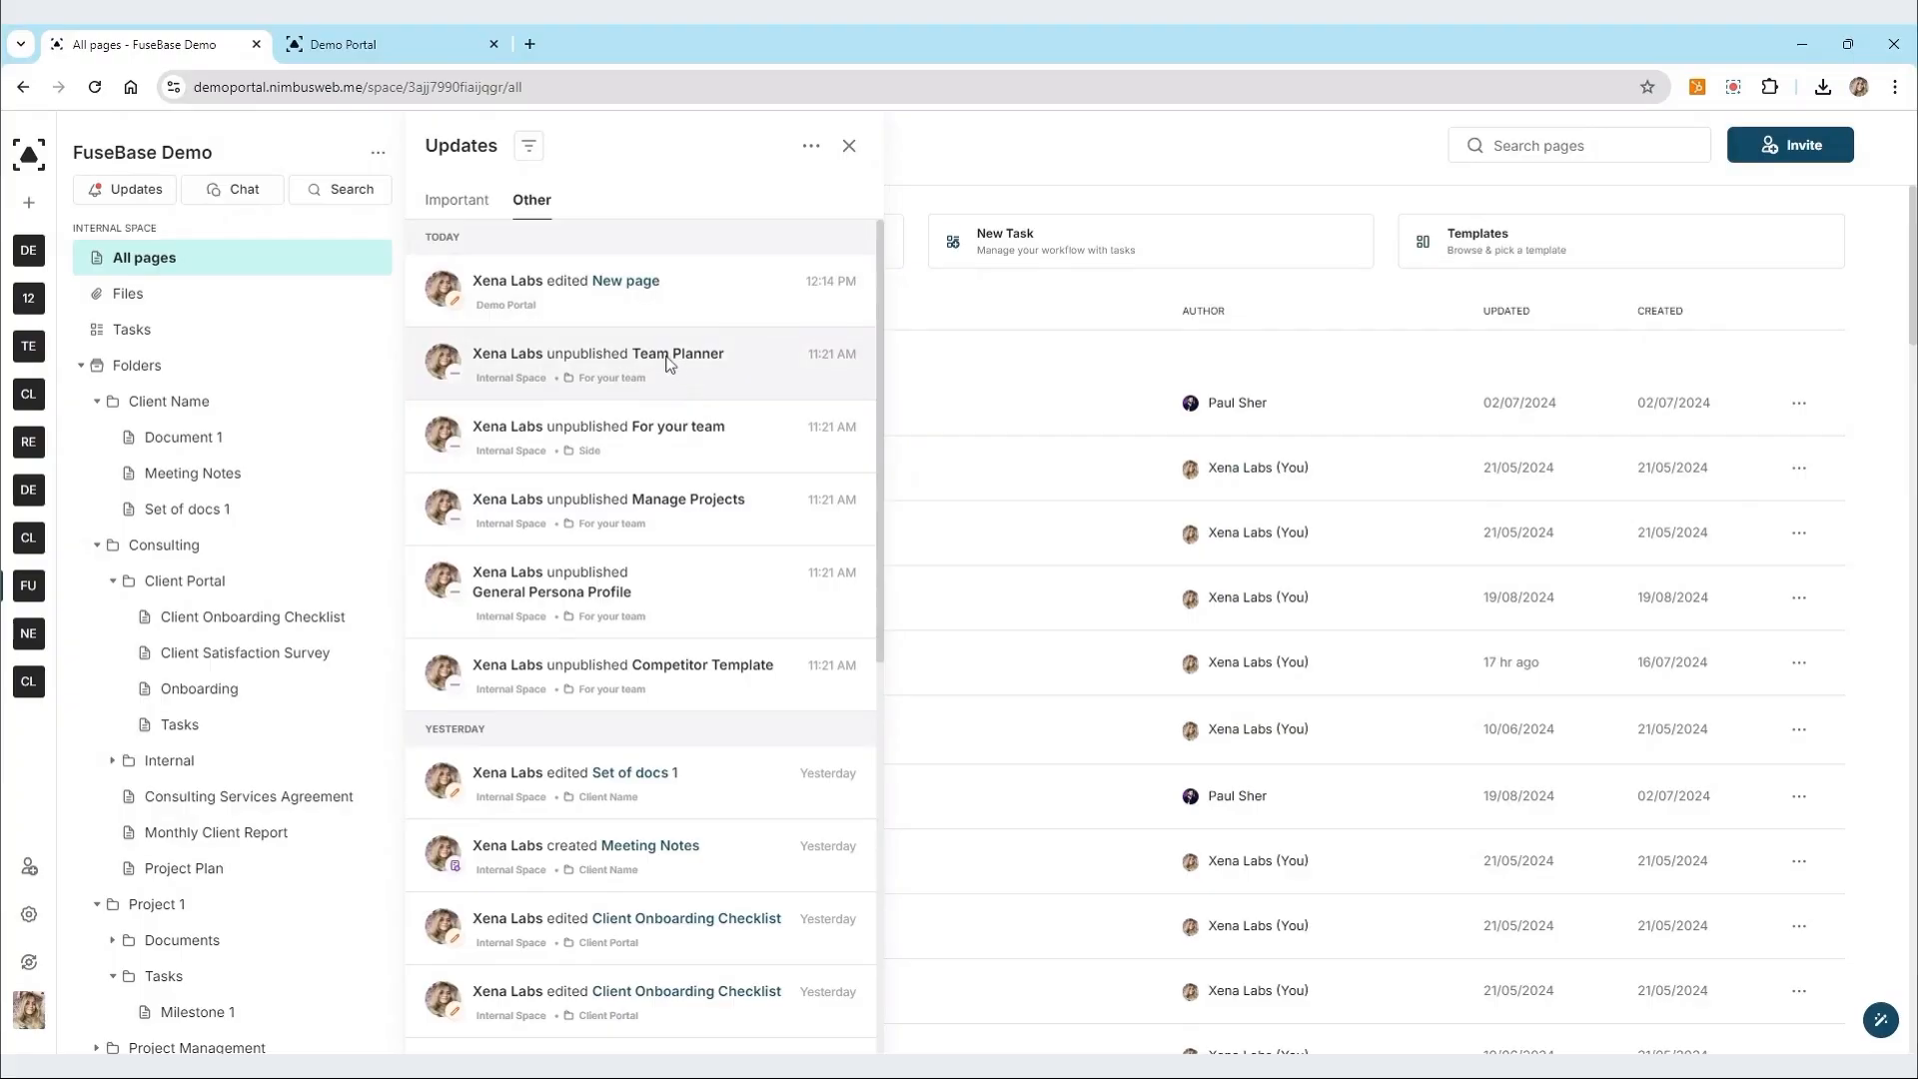
{"action": "left_click", "coordinate": [534, 147]}
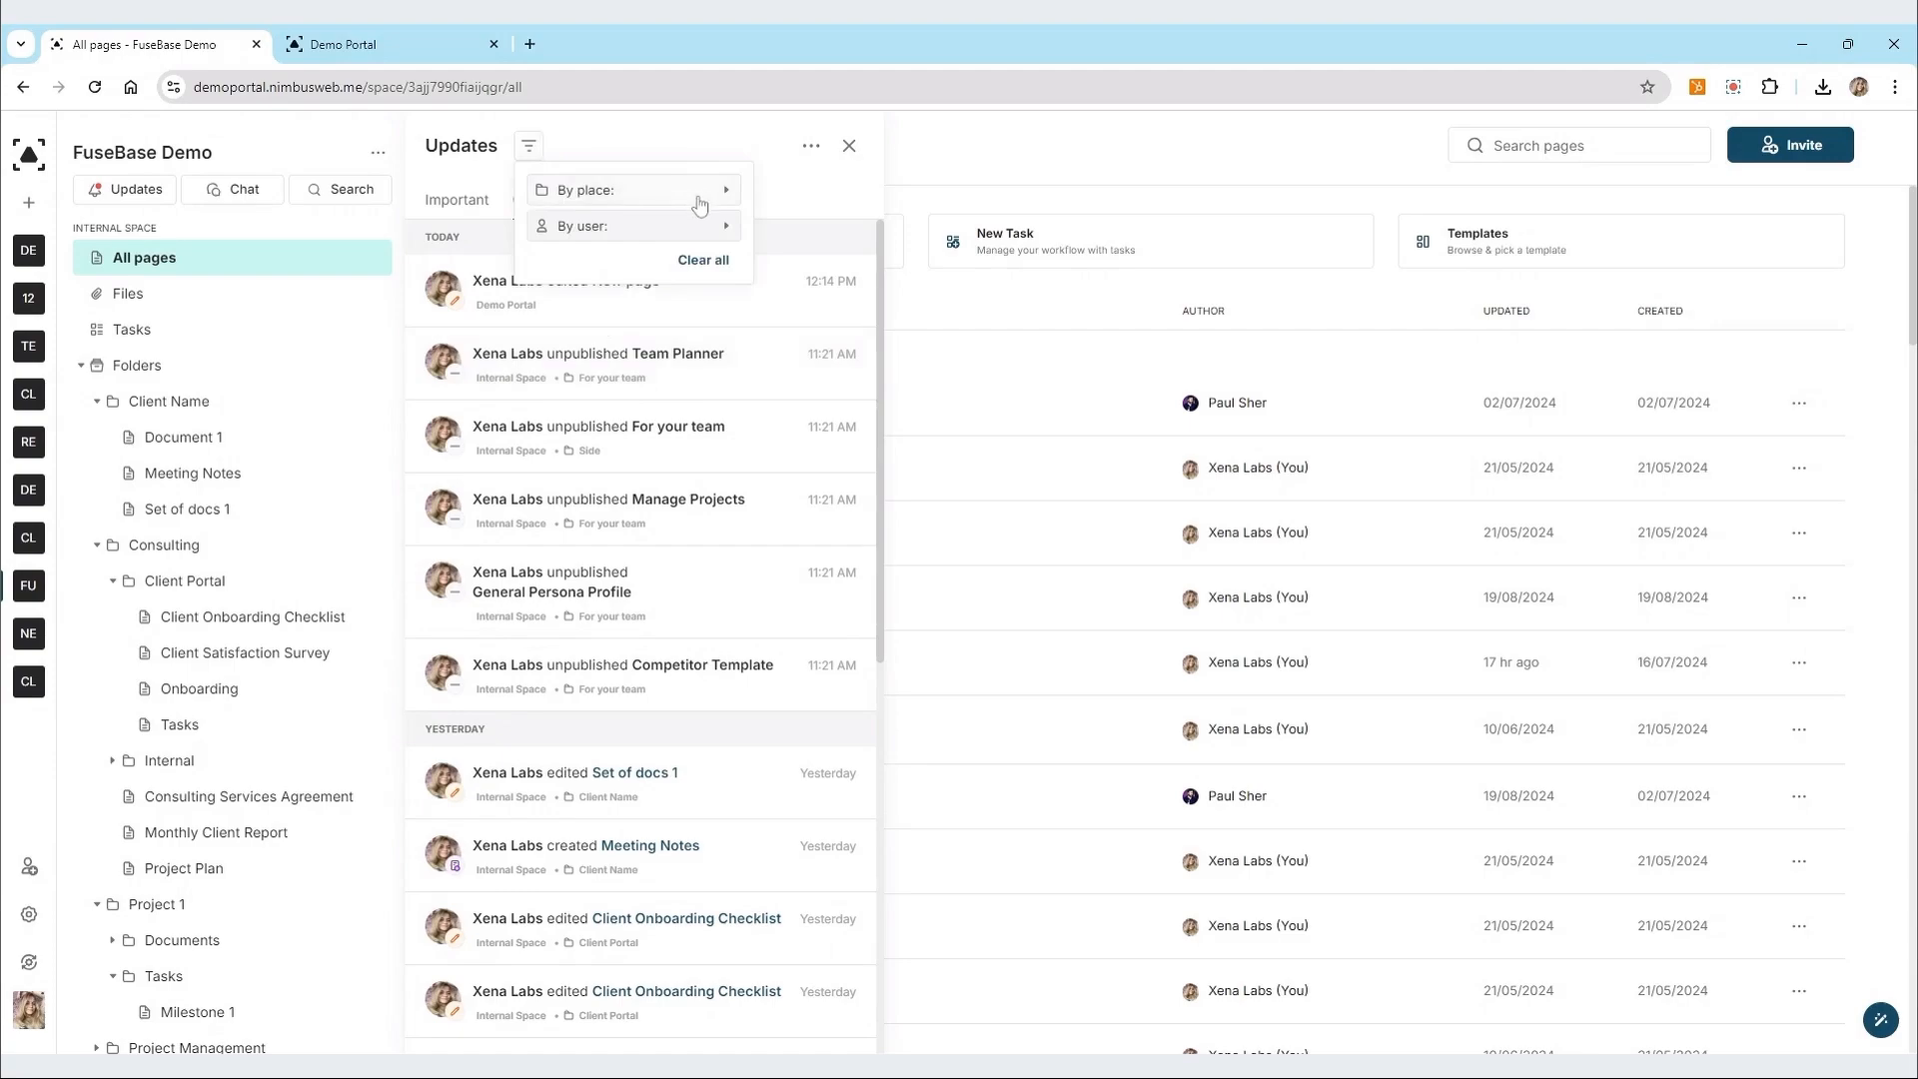
{"action": "left_click", "coordinate": [699, 204]}
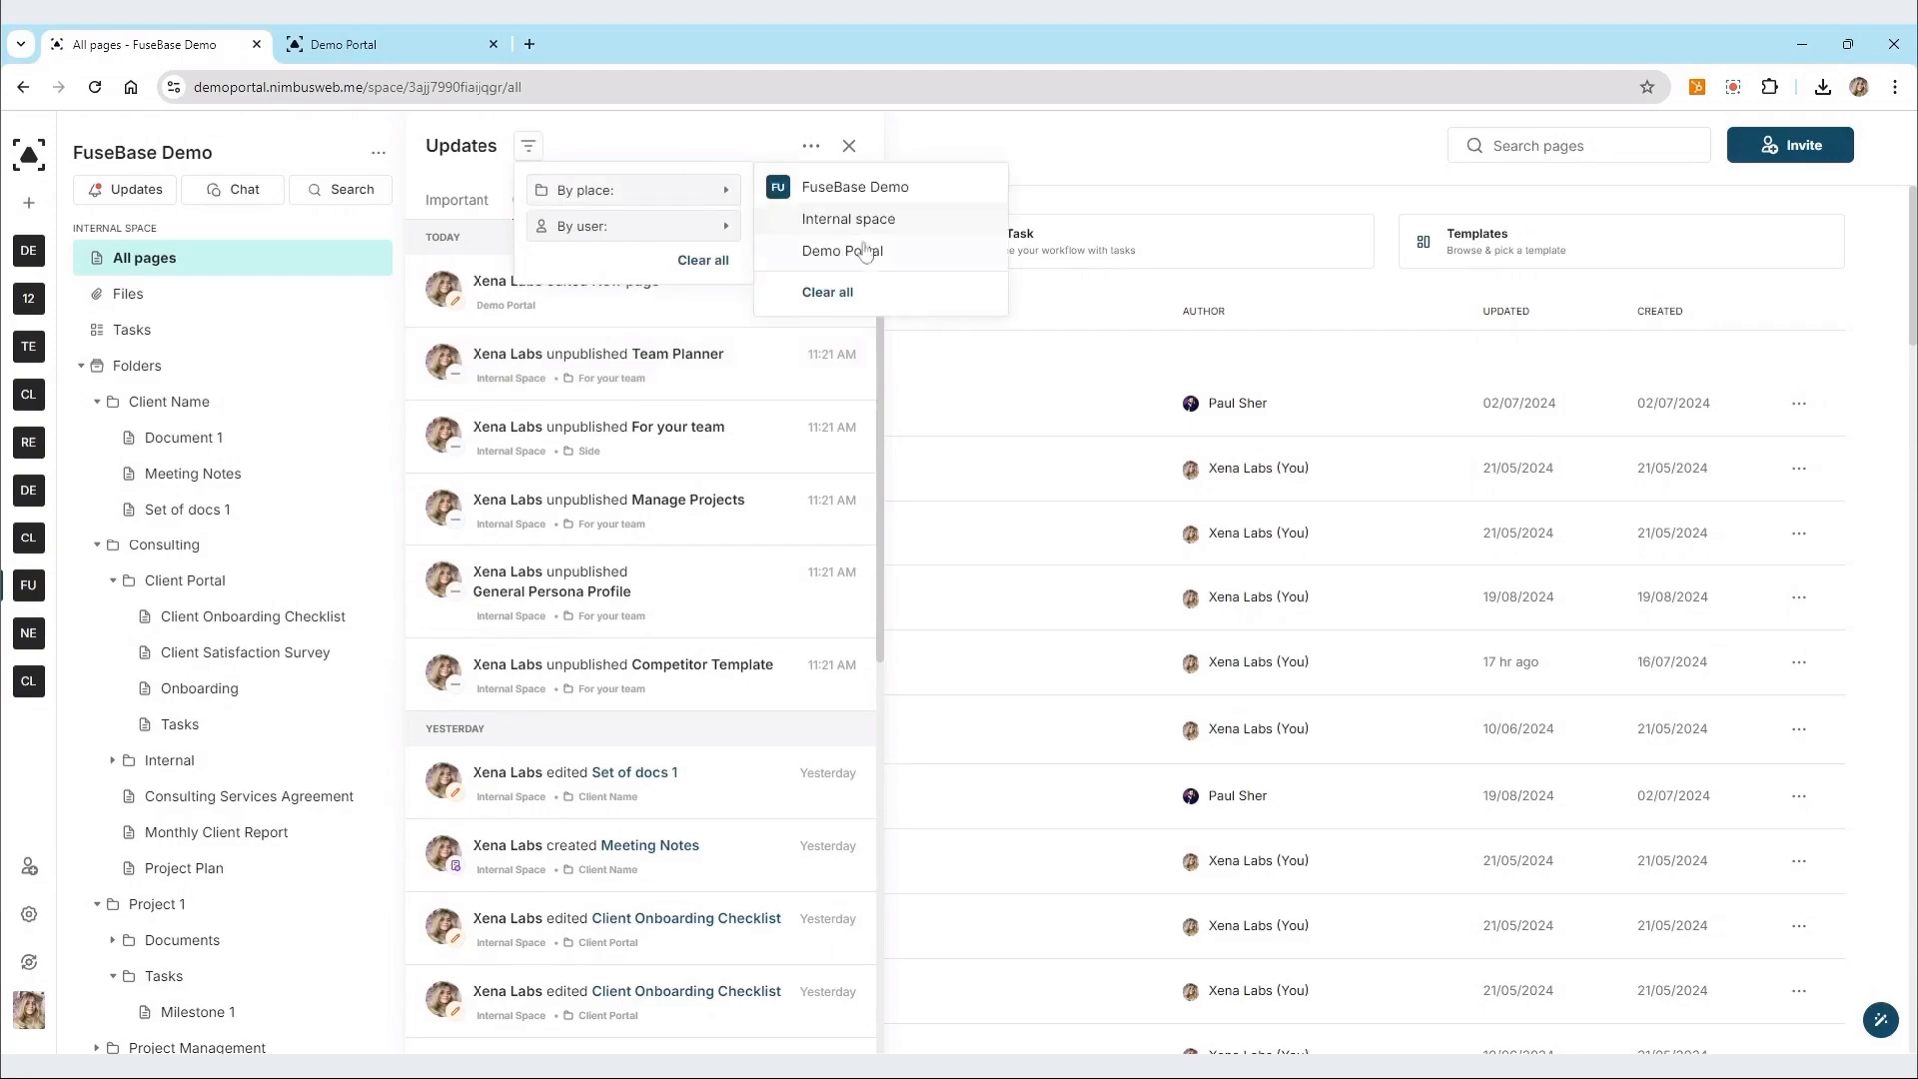
{"action": "left_click", "coordinate": [684, 228]}
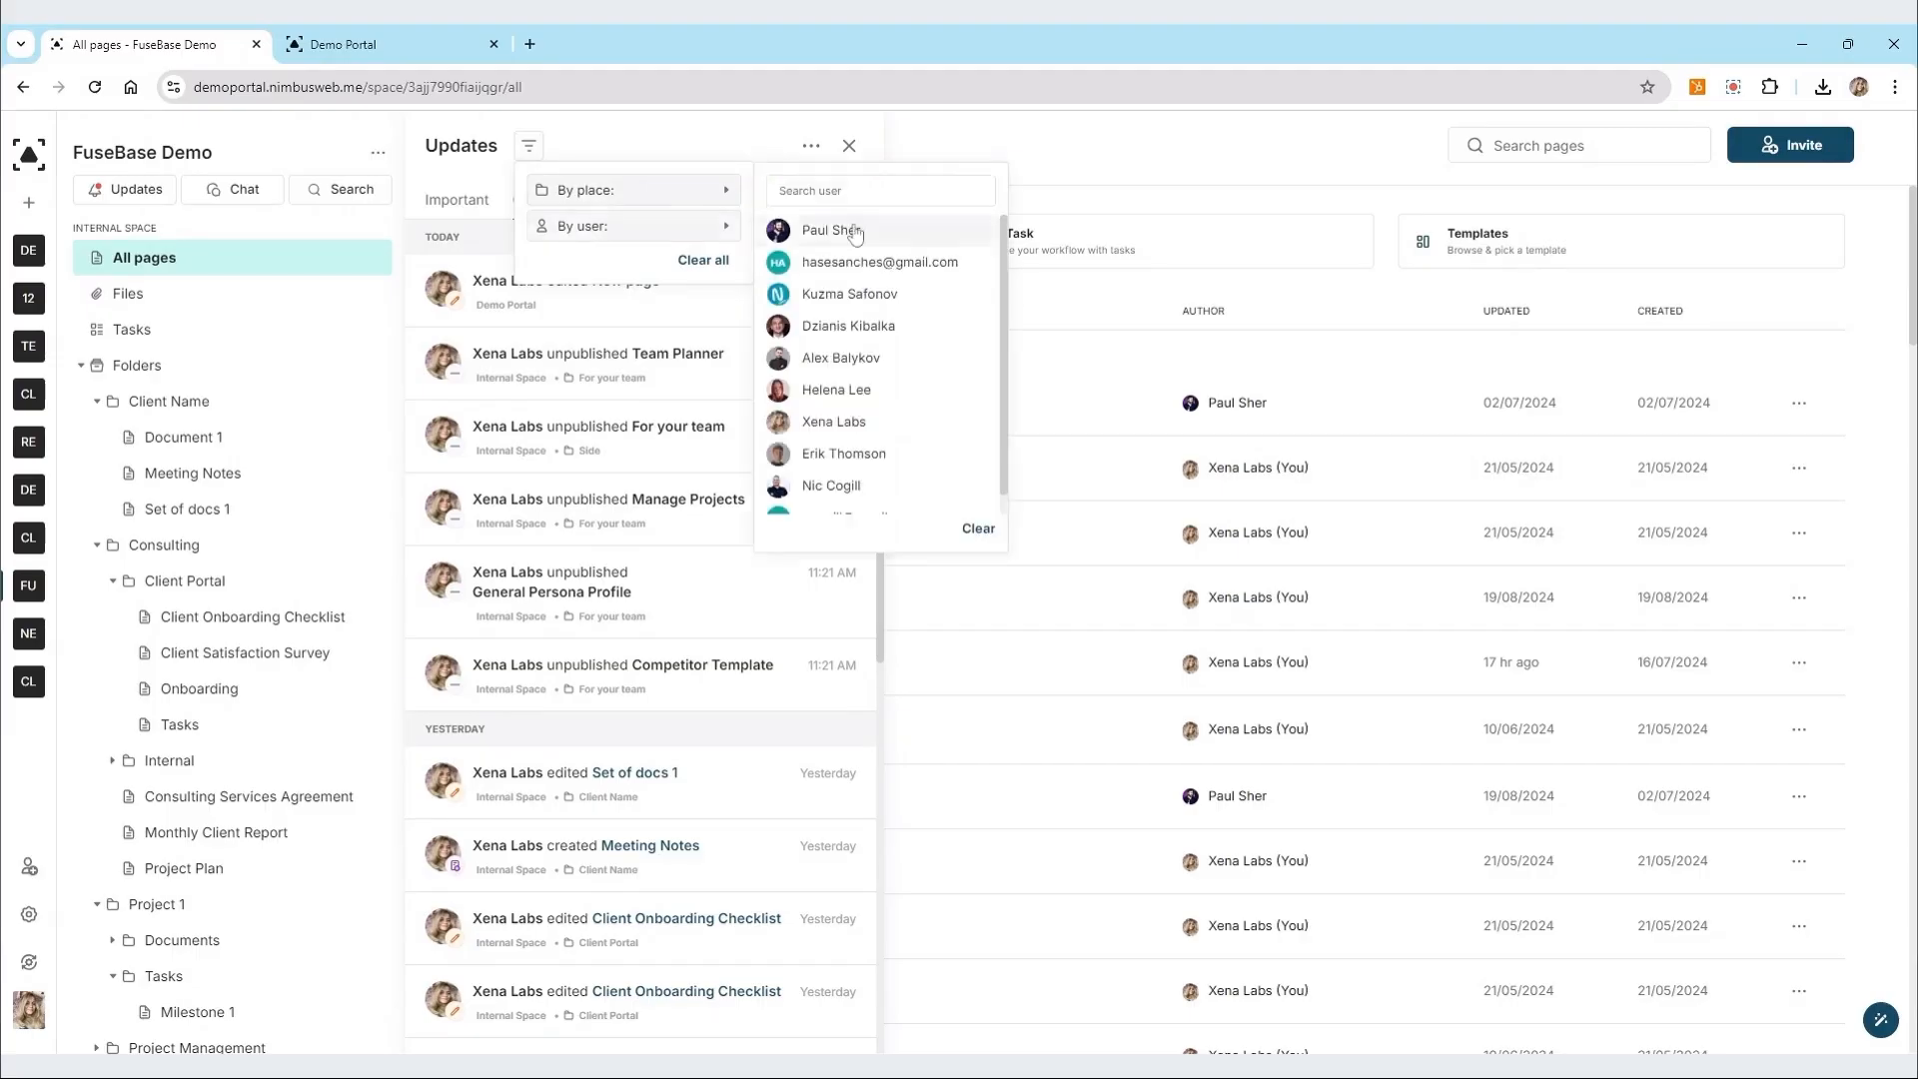
{"action": "left_click", "coordinate": [850, 144]}
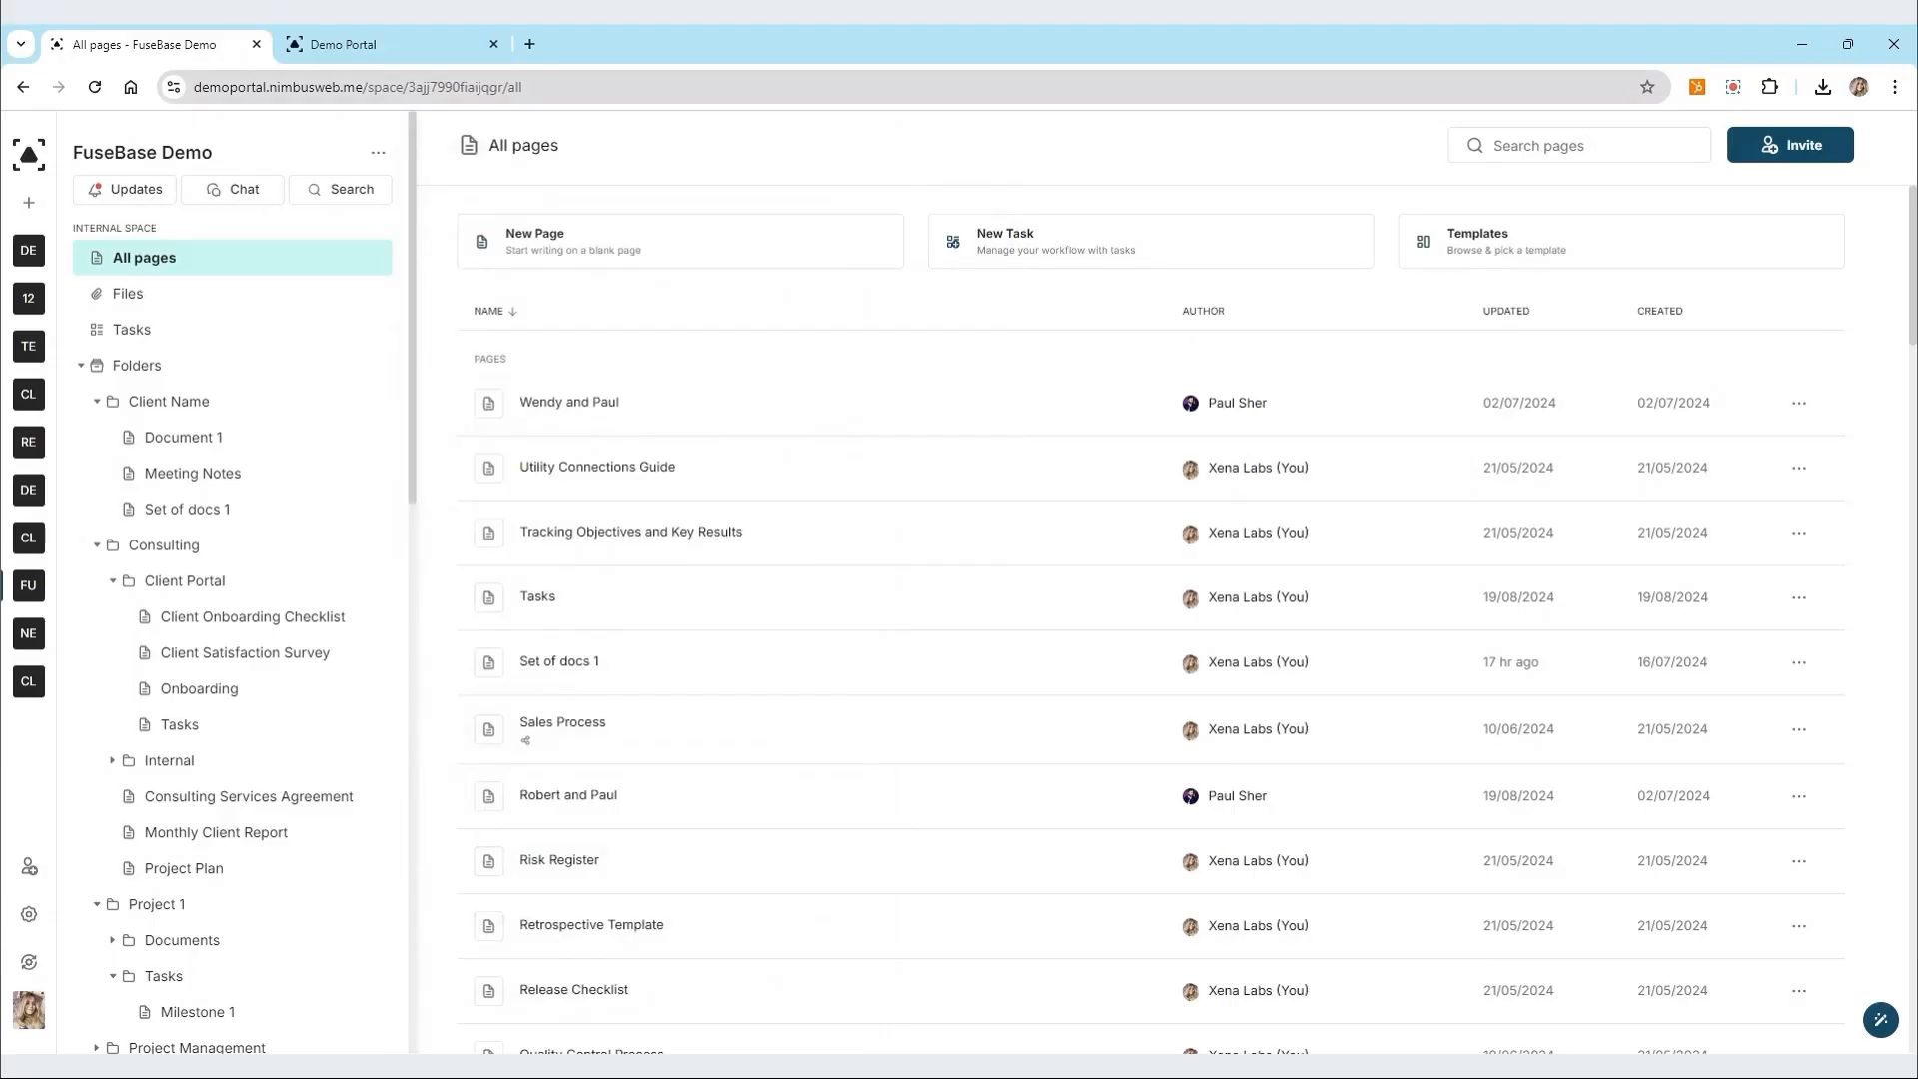
Step: Switch to the published Demo Portal and review its Important and Other updates
{"action": "left_click", "coordinate": [390, 42]}
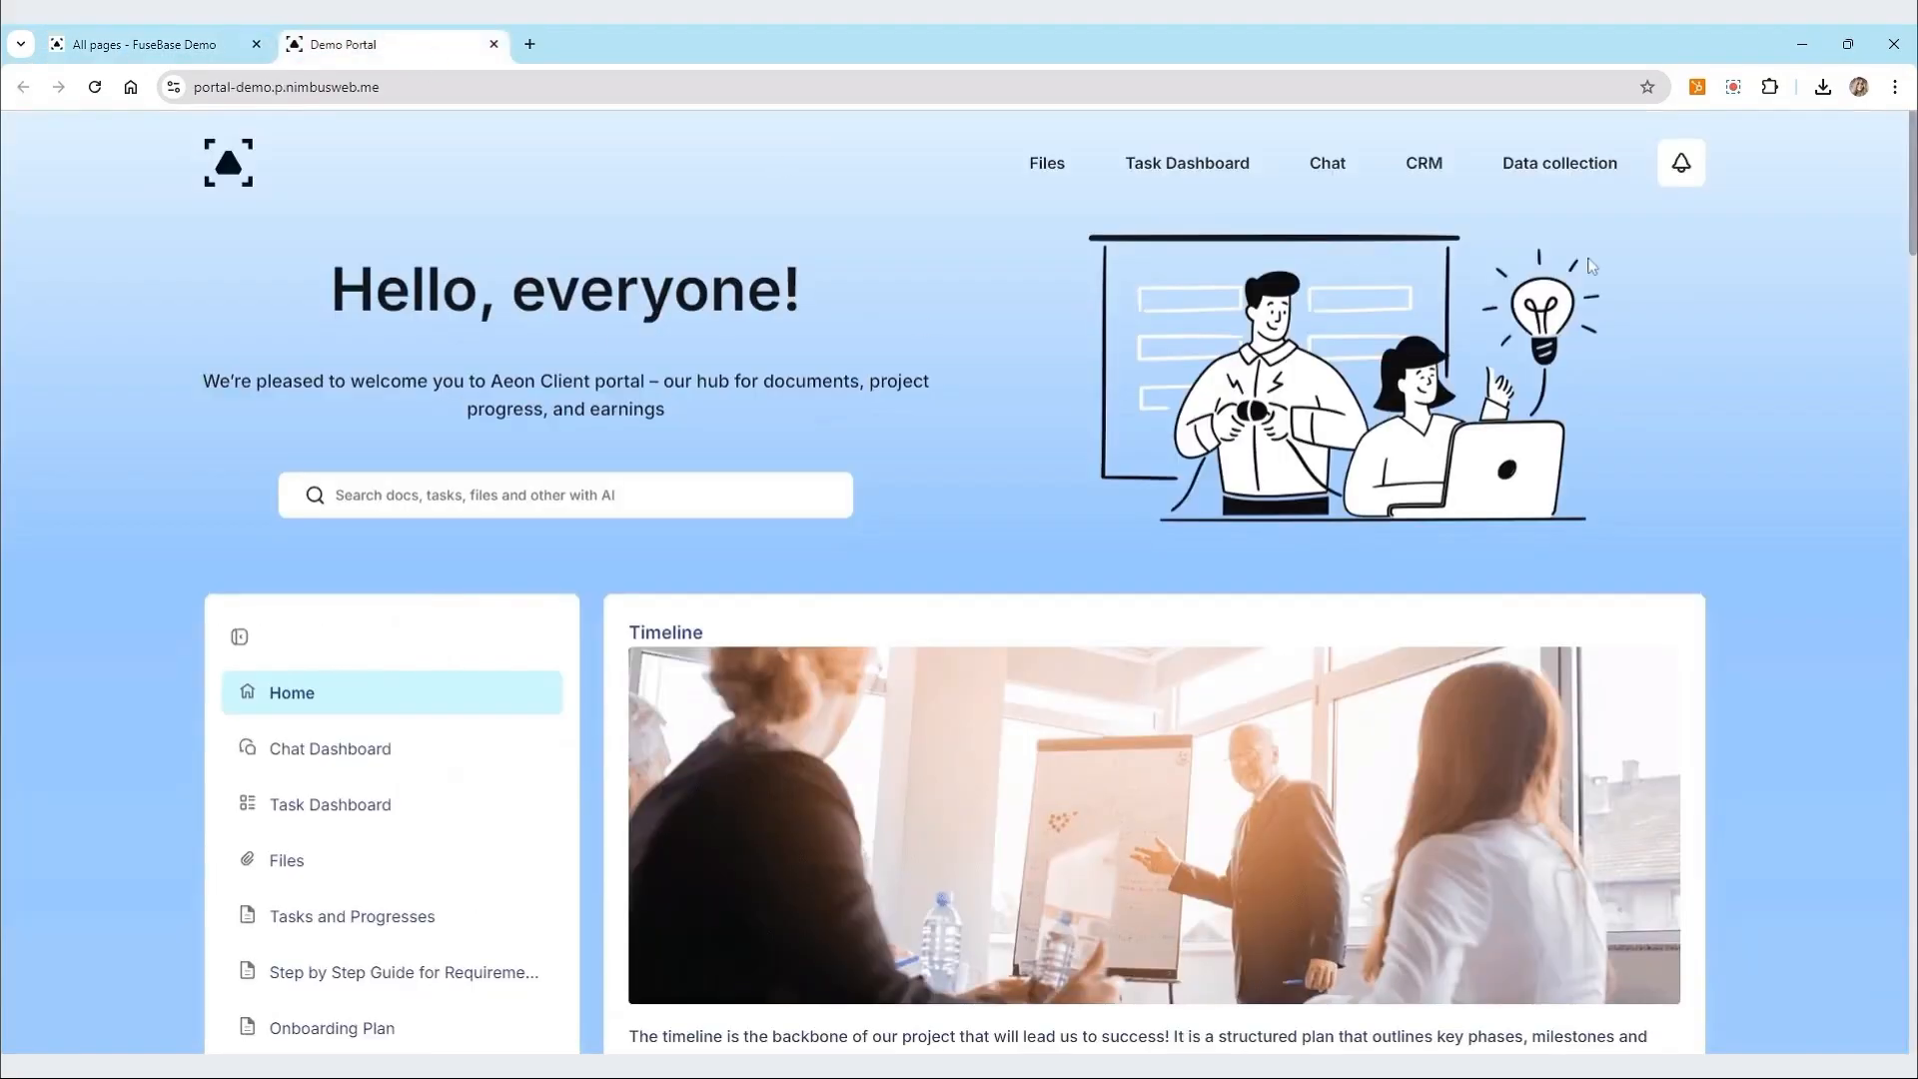
{"action": "left_click", "coordinate": [1684, 180]}
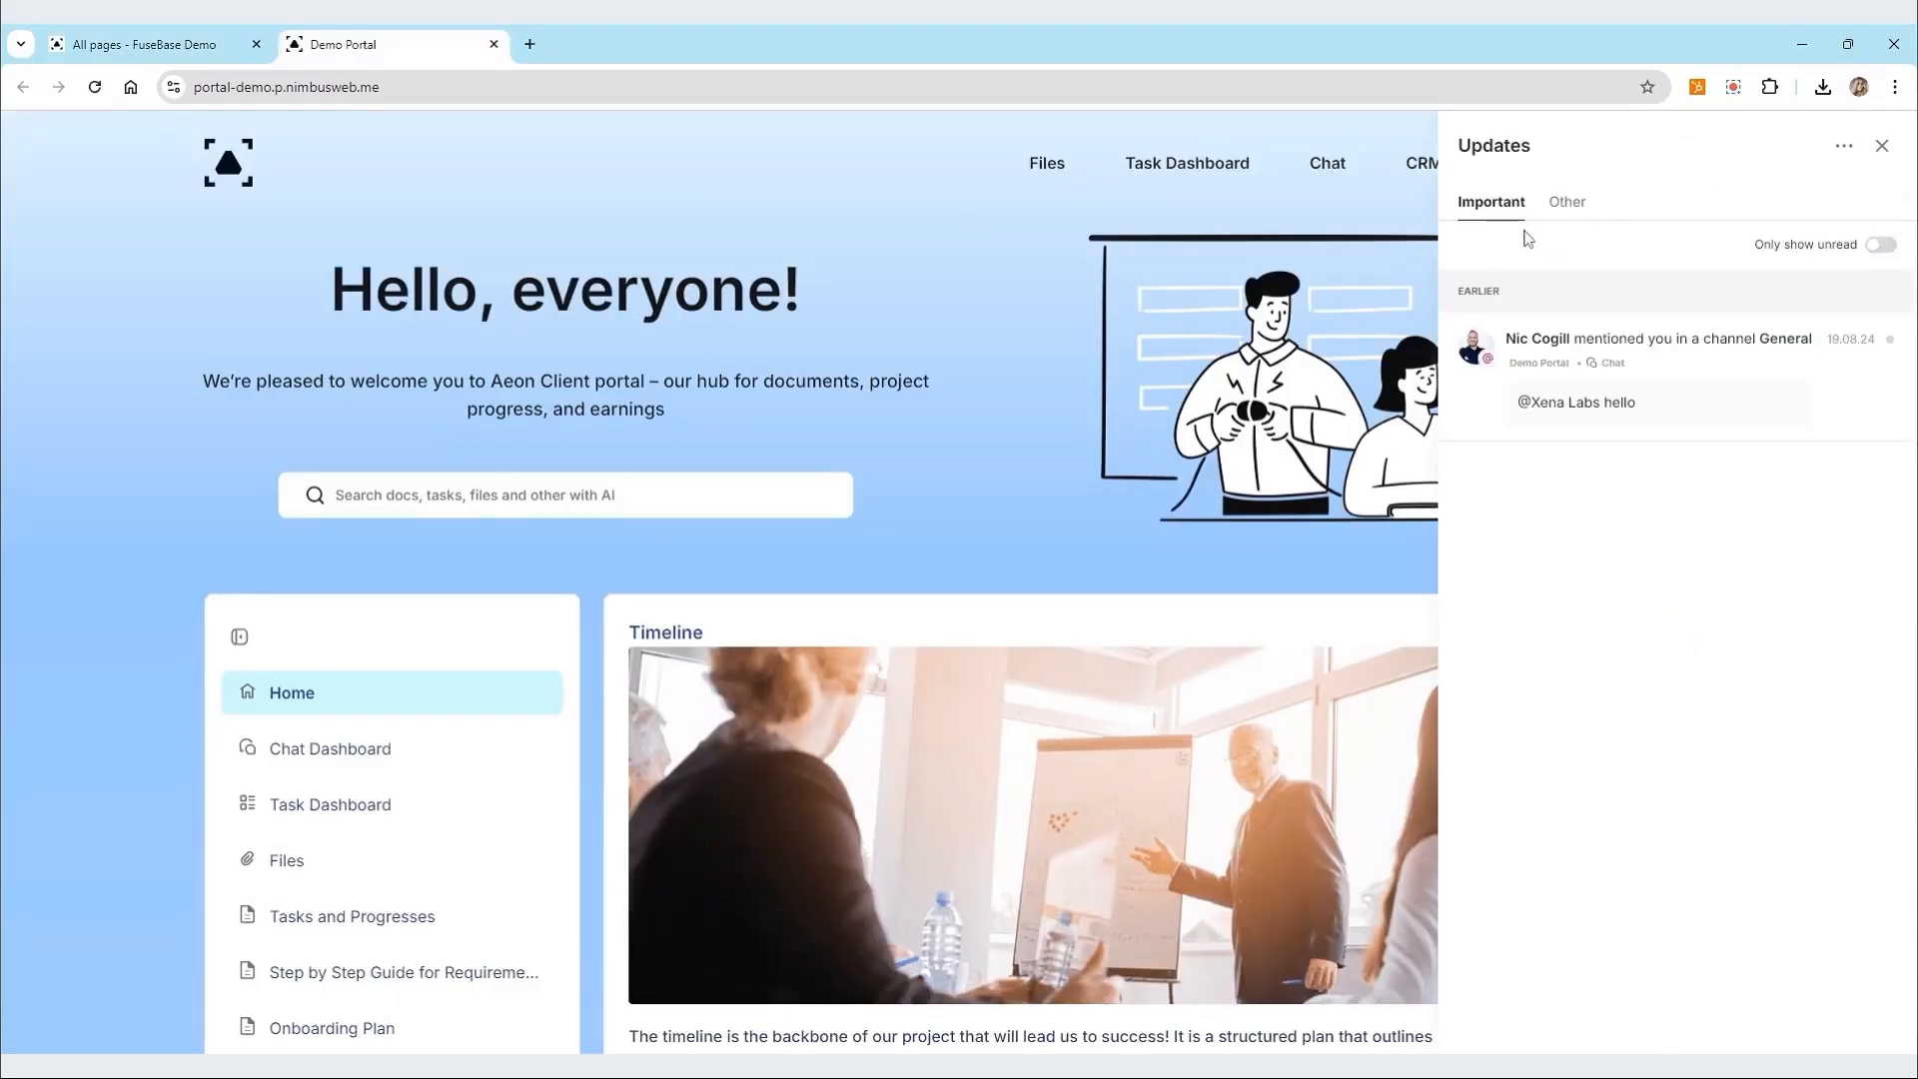
{"action": "left_click", "coordinate": [1583, 216]}
{"action": "scroll", "coordinate": [1650, 395], "scroll_direction": "down", "scroll_amount": 5}
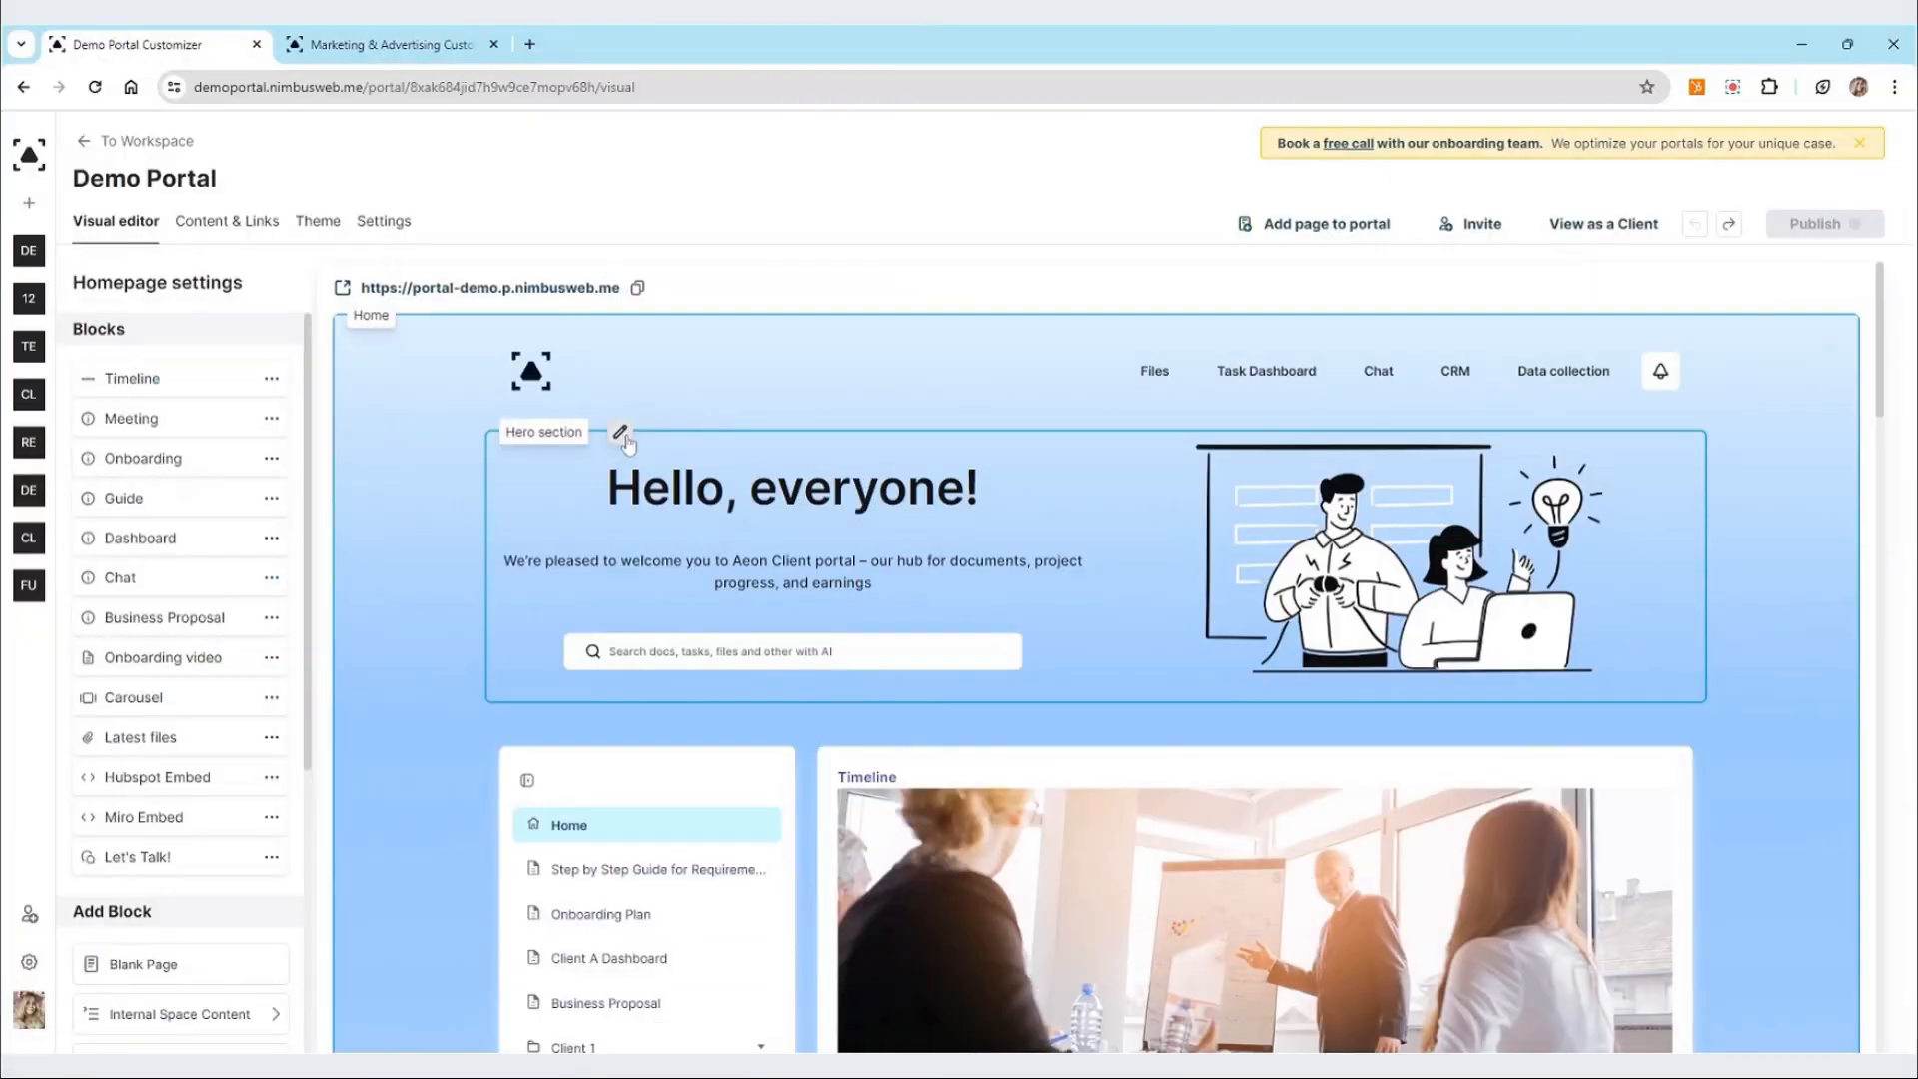
Step: Preview the image-first and social-links hero layouts, then set the home page hero type to the centered headline and search layout
{"action": "left_click", "coordinate": [620, 434]}
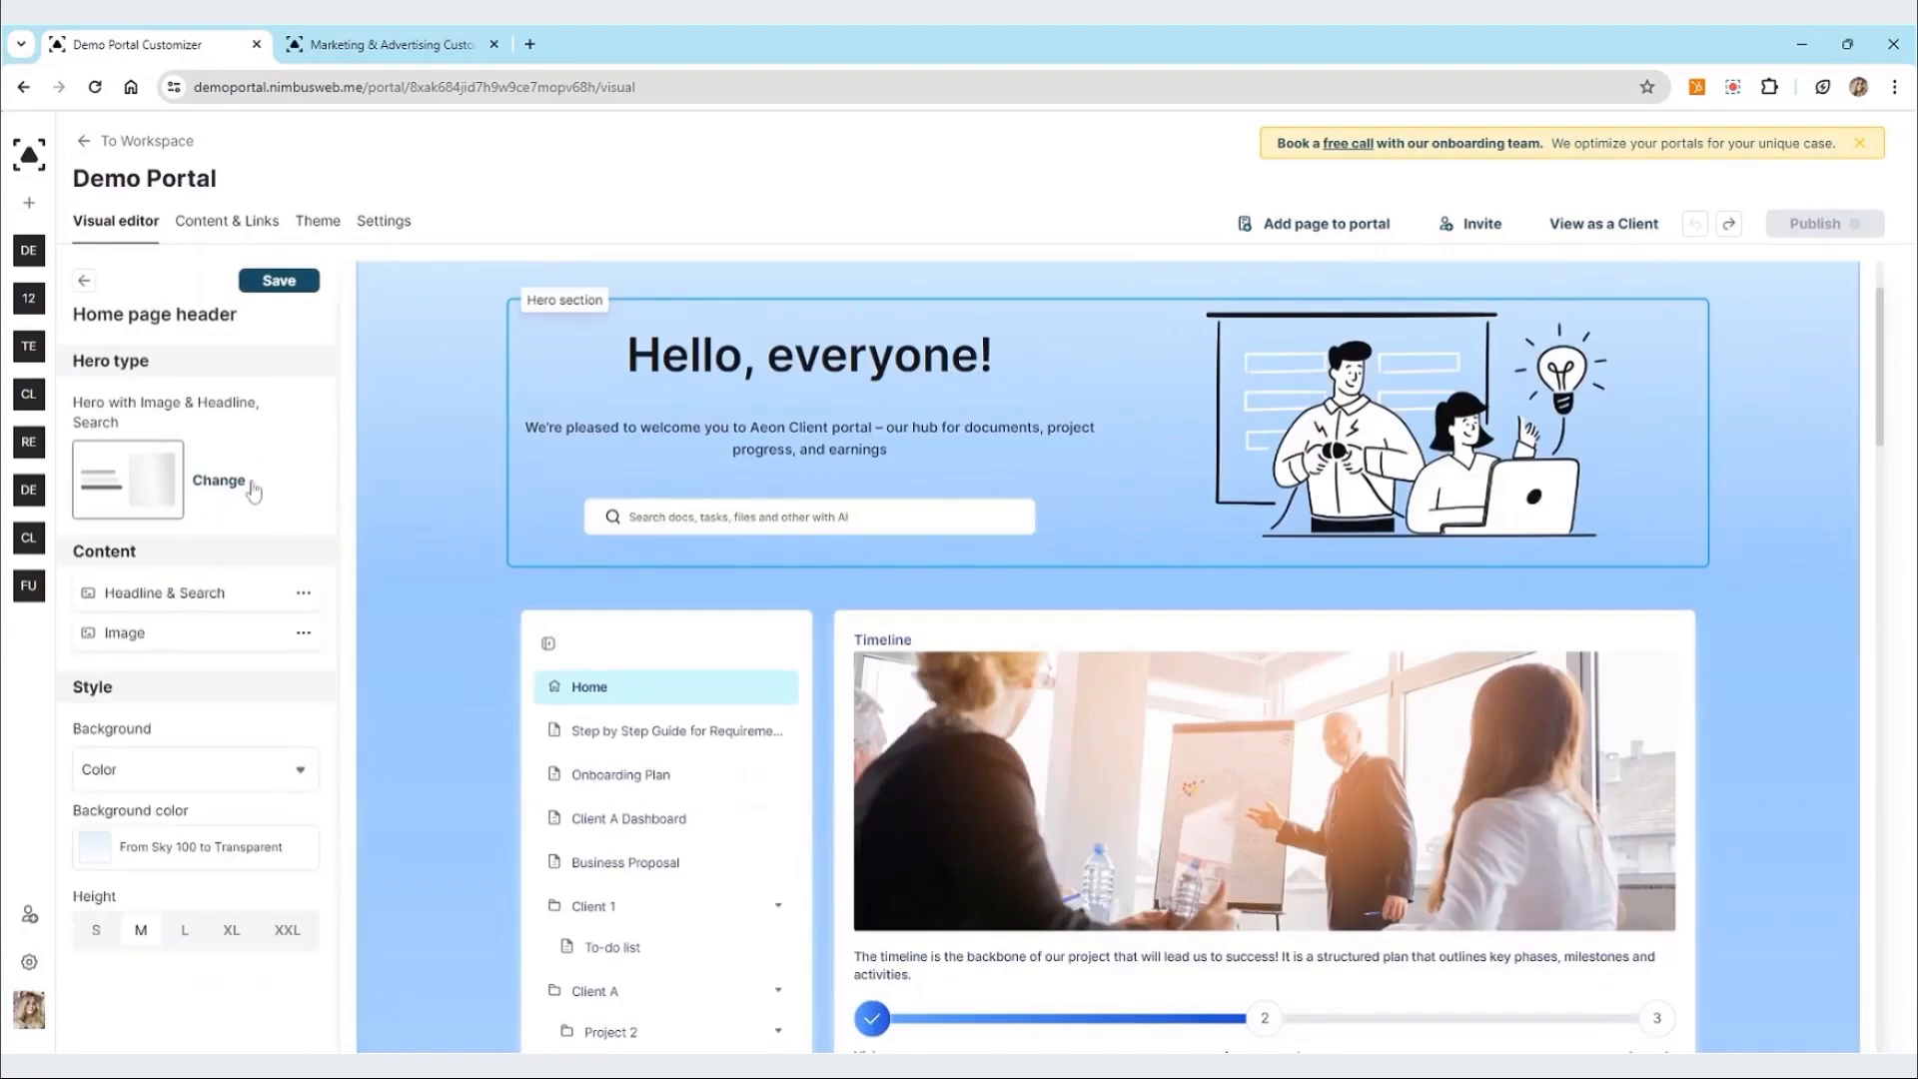
{"action": "left_click", "coordinate": [214, 485]}
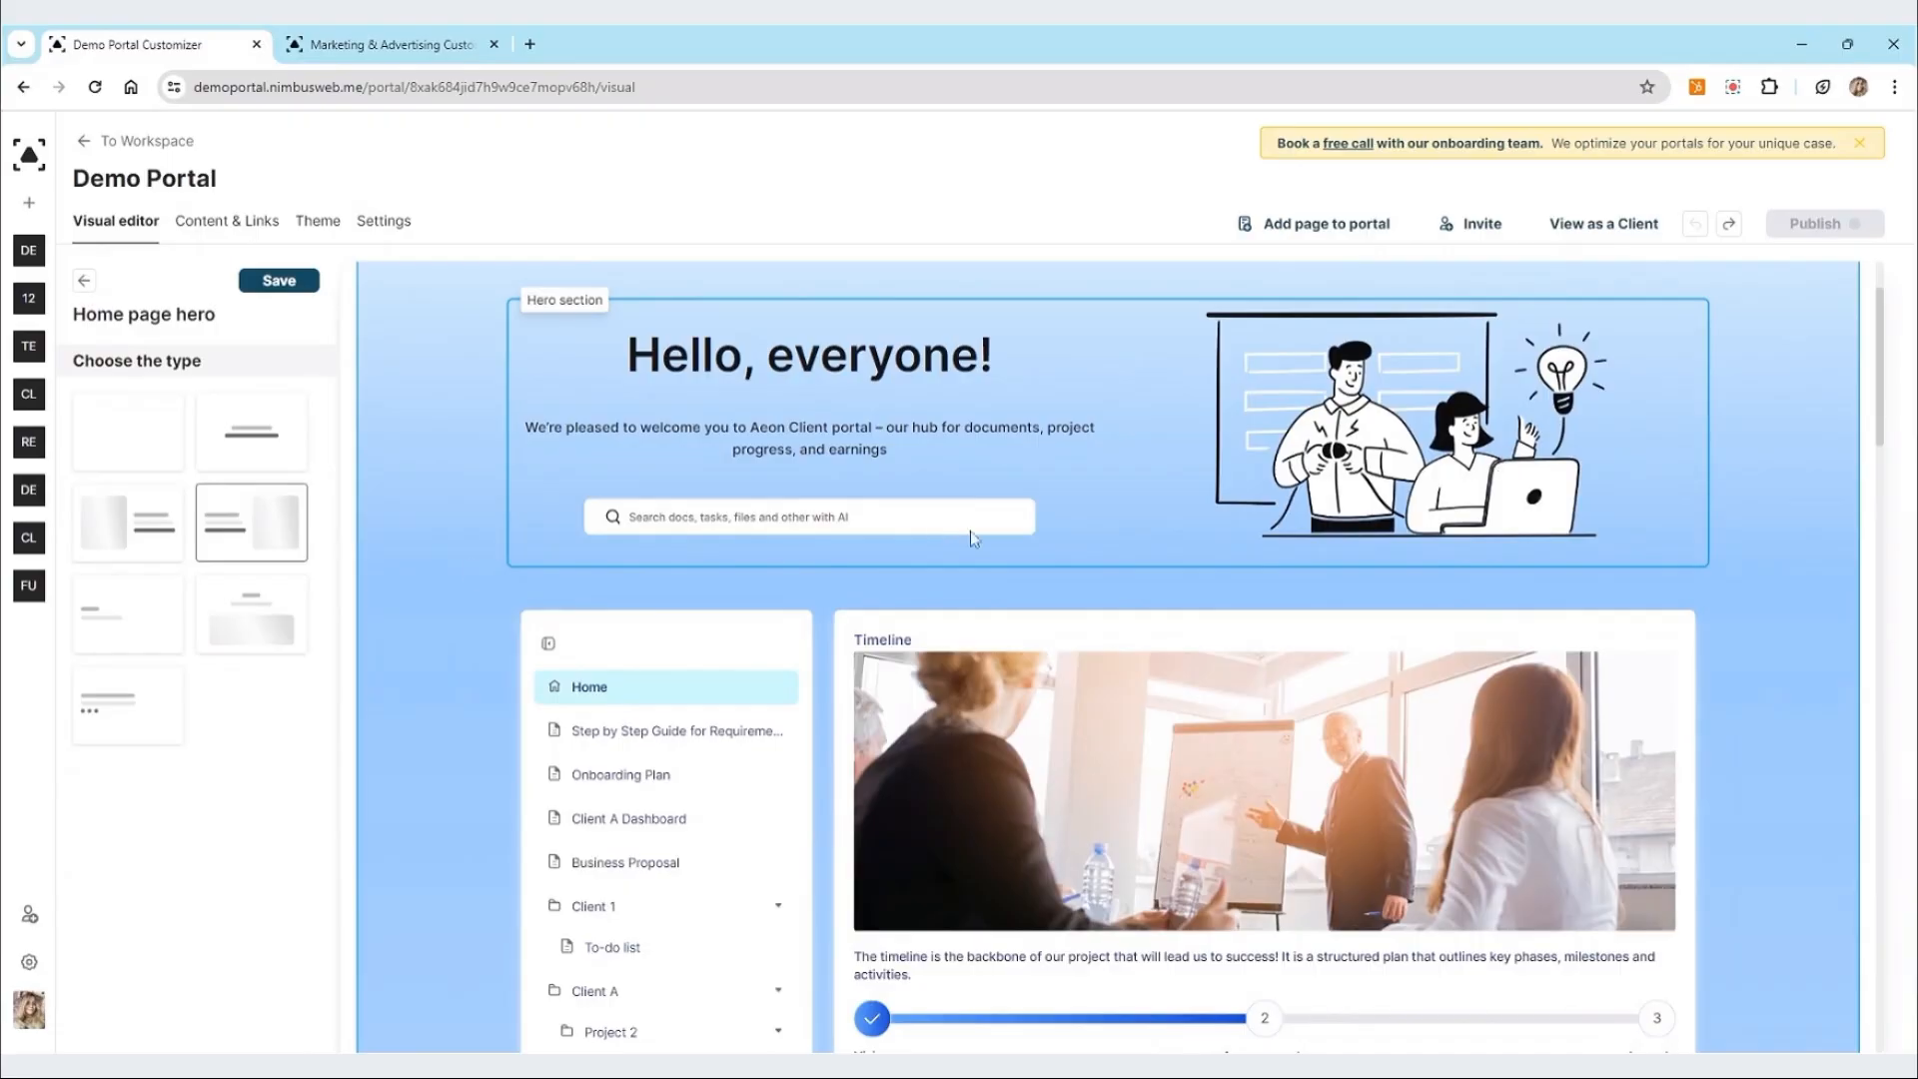
{"action": "left_click", "coordinate": [130, 529]}
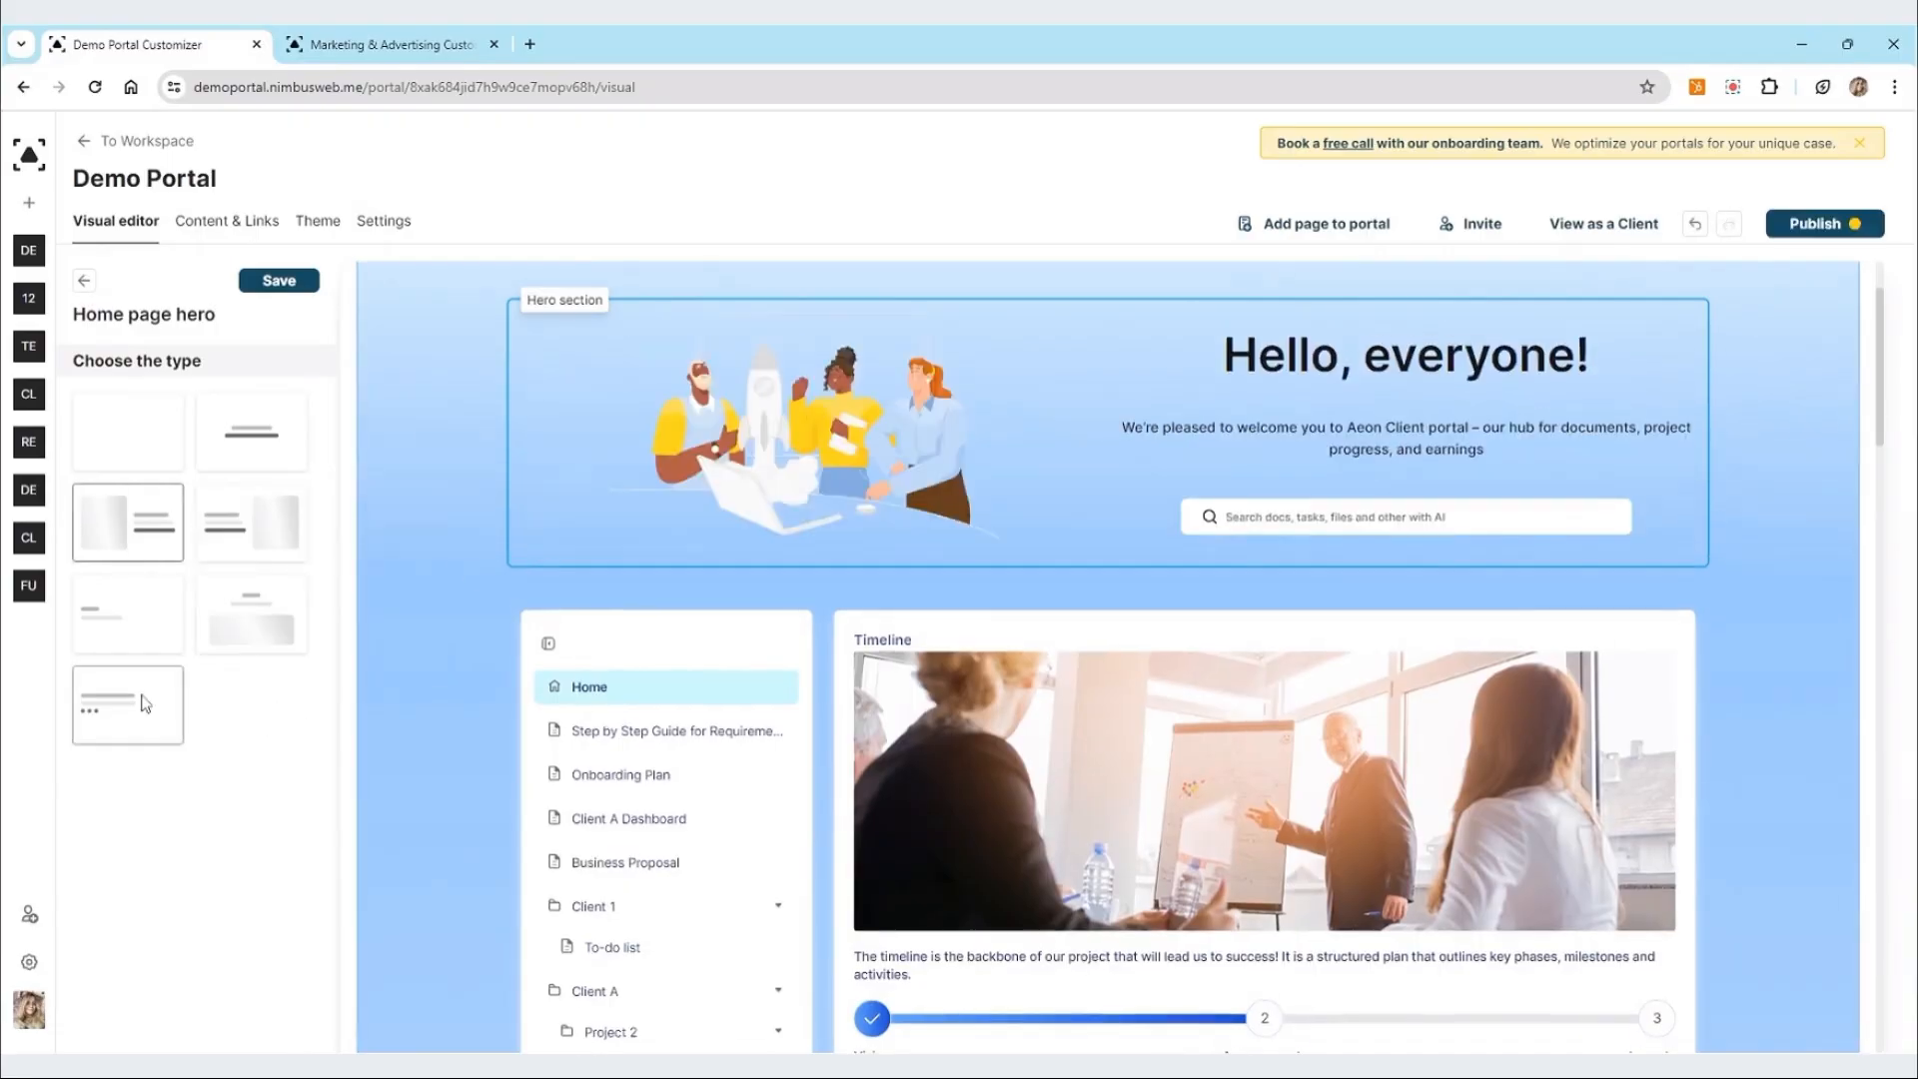
{"action": "left_click", "coordinate": [145, 703]}
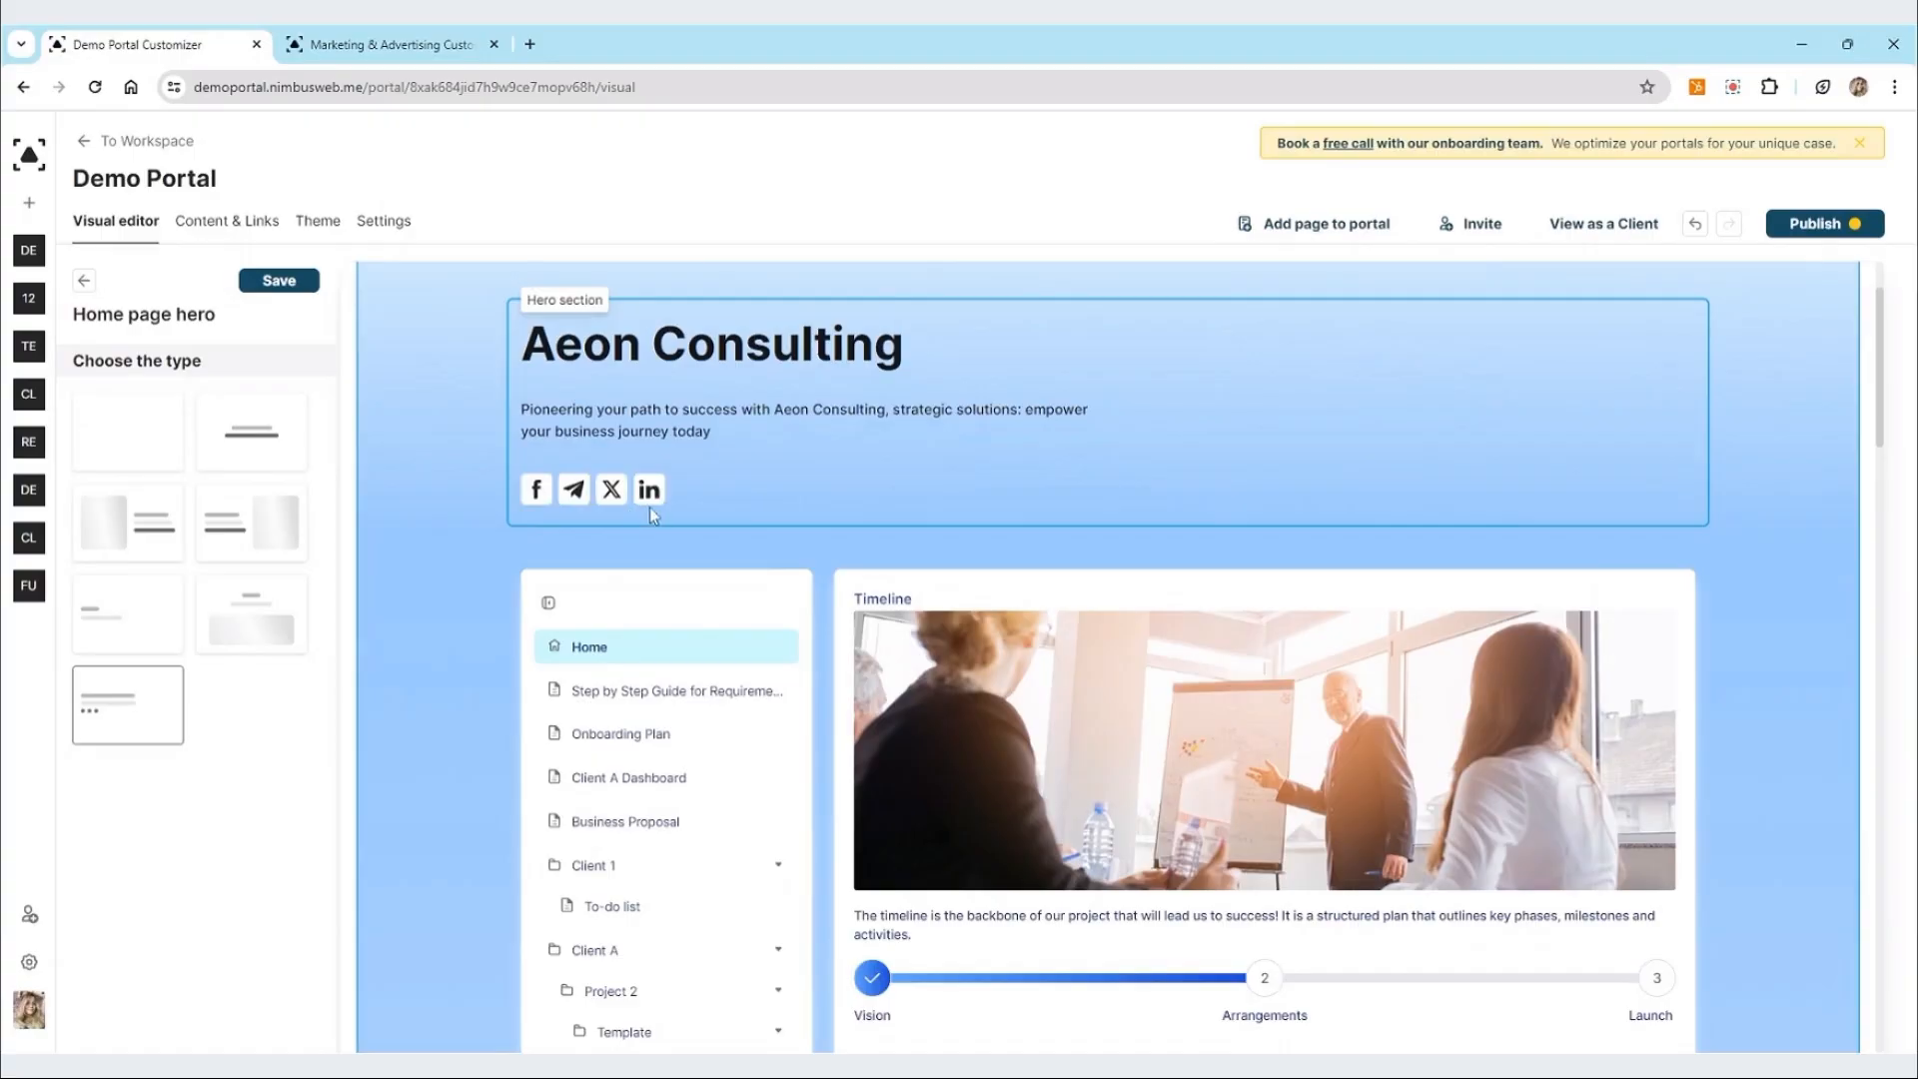
{"action": "left_click", "coordinate": [271, 457]}
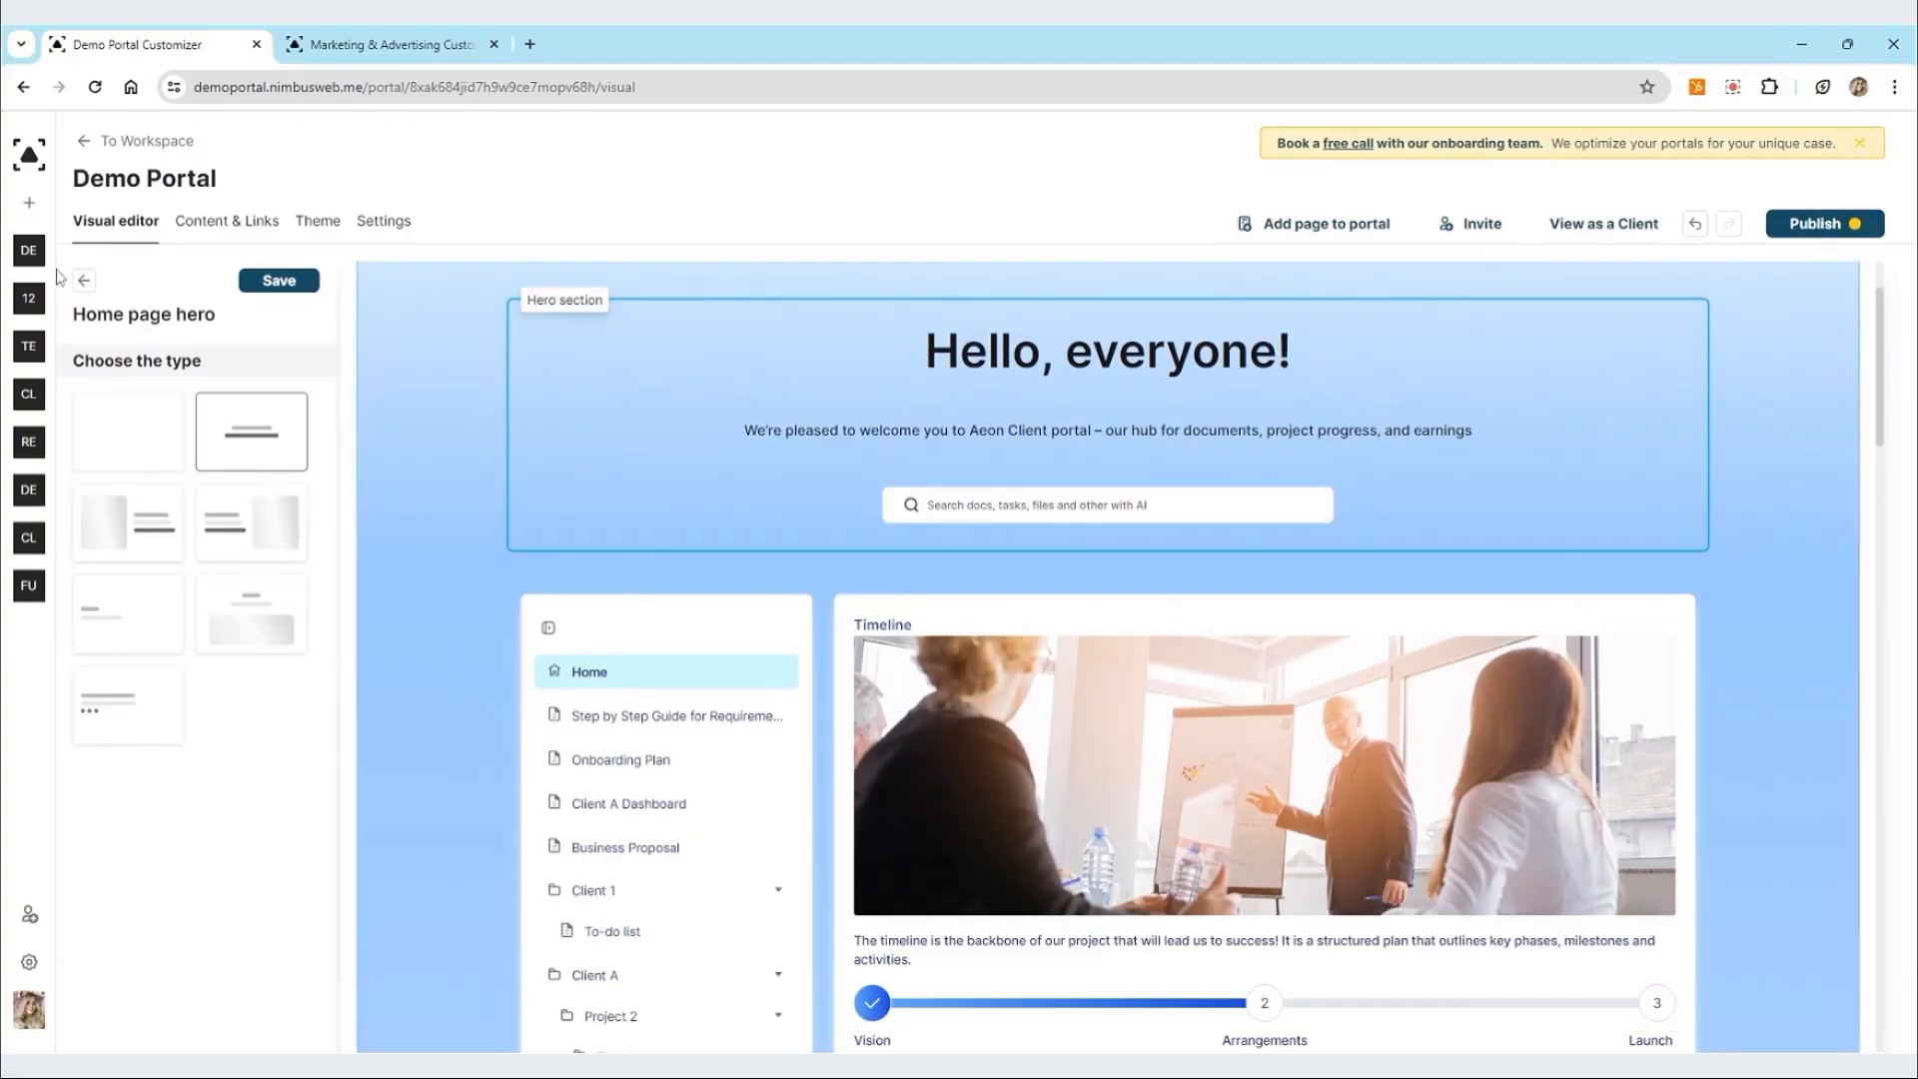
{"action": "left_click", "coordinate": [85, 282]}
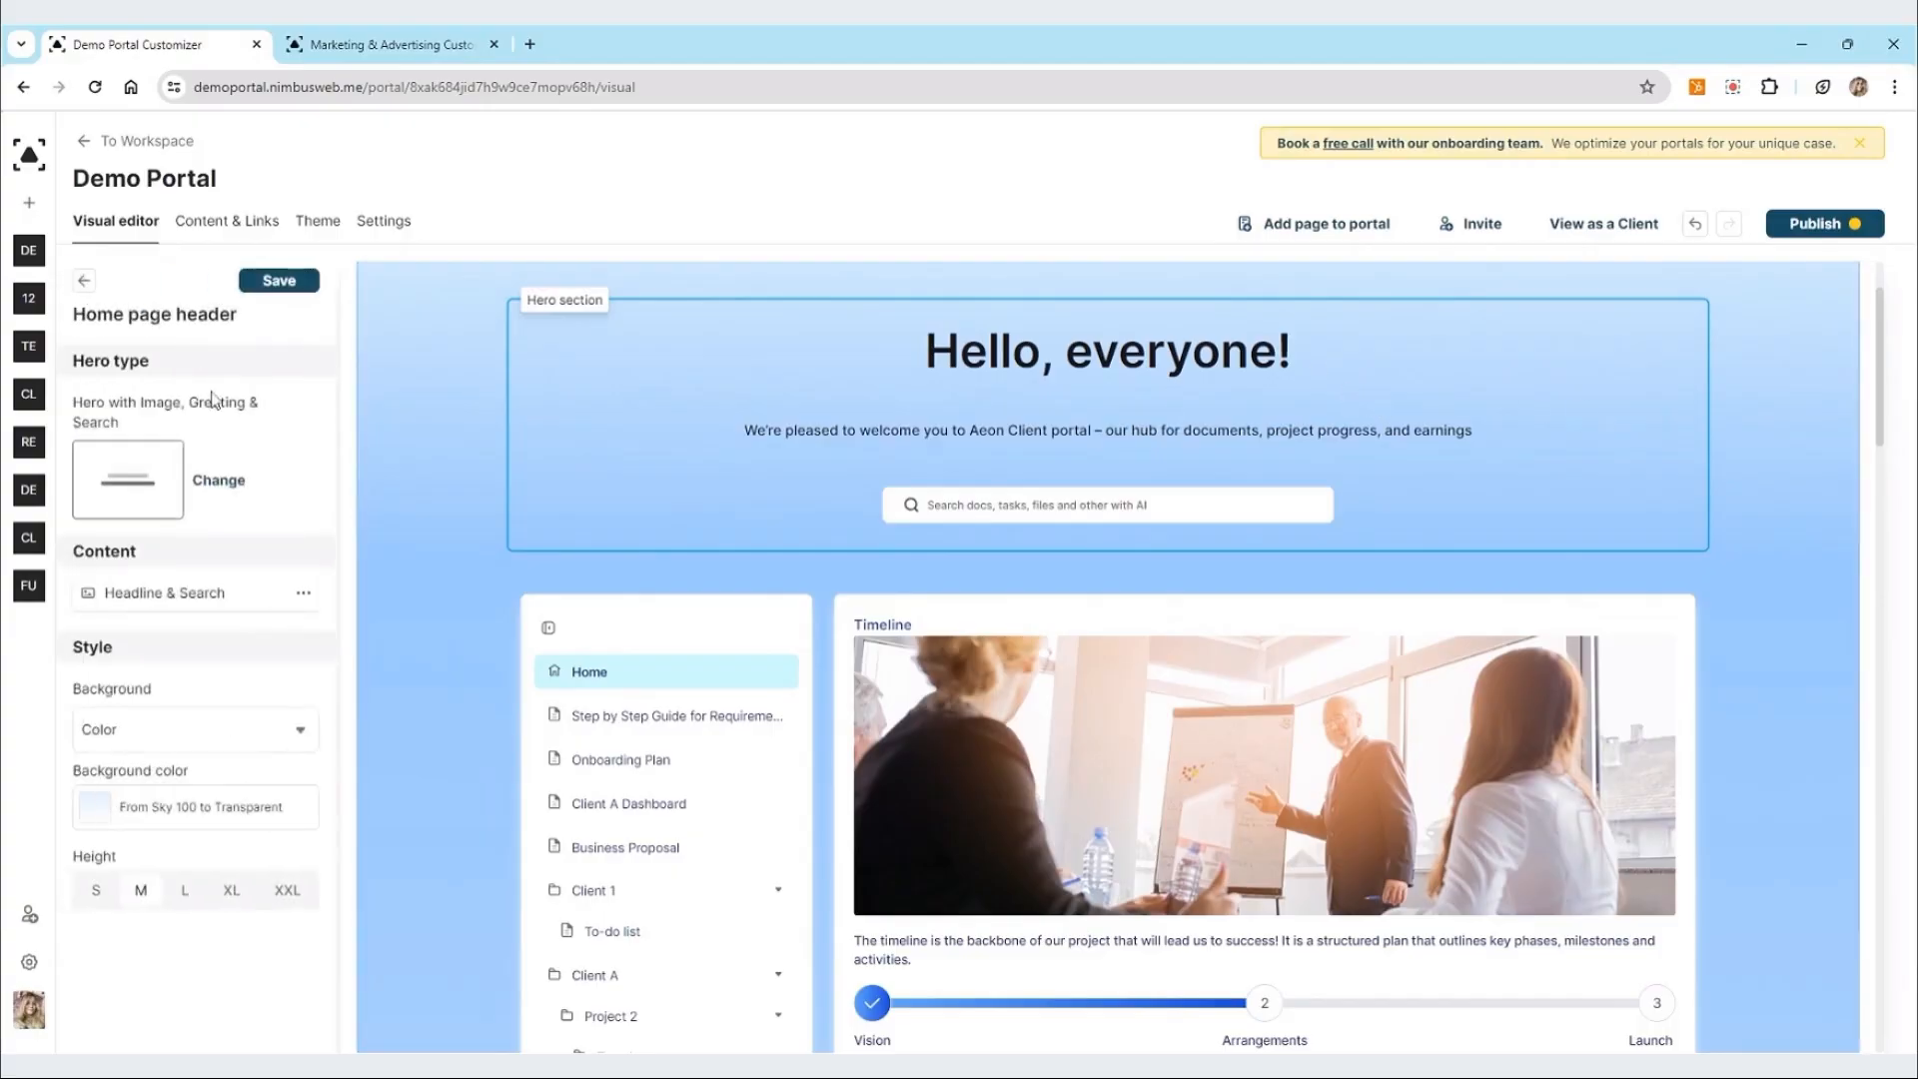
Step: Examine the hero's background type options and background gradient settings, and undo the last hero type change
{"action": "left_click", "coordinate": [250, 733]}
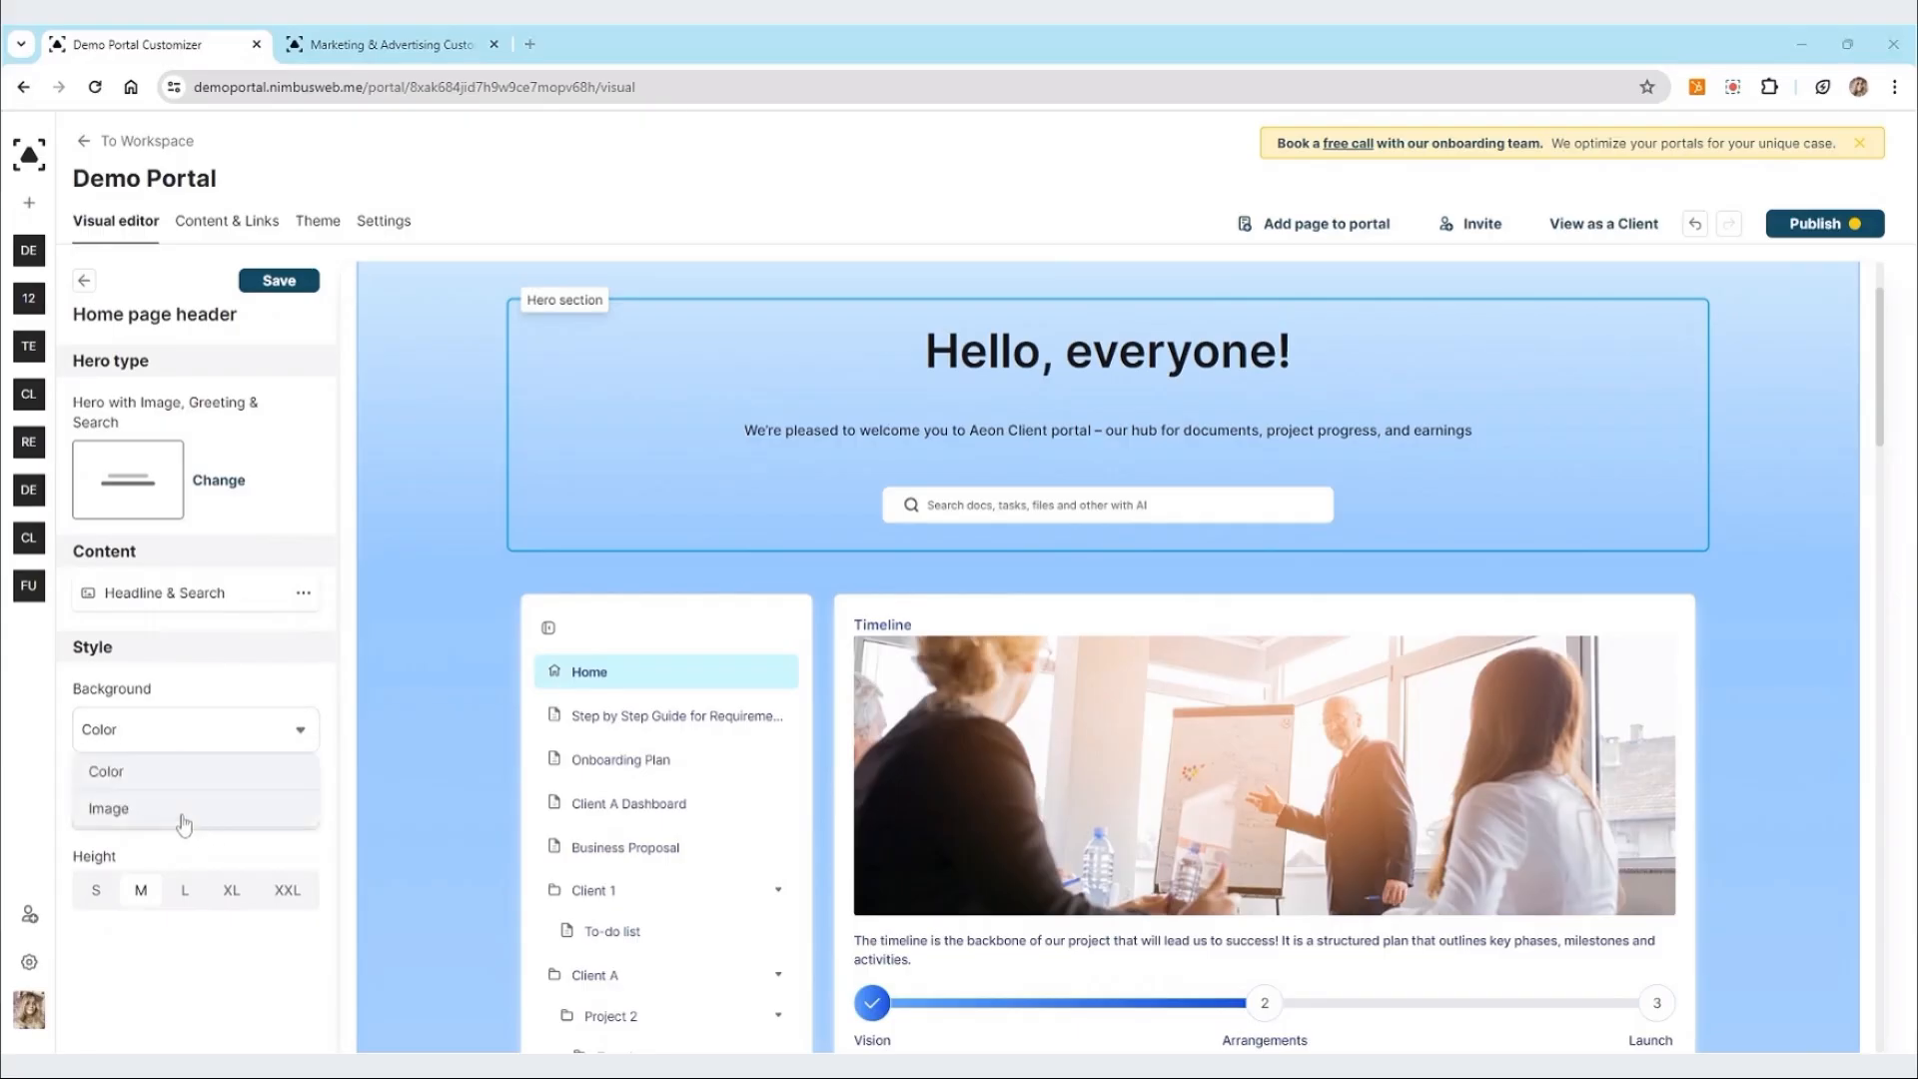
{"action": "left_click", "coordinate": [230, 733]}
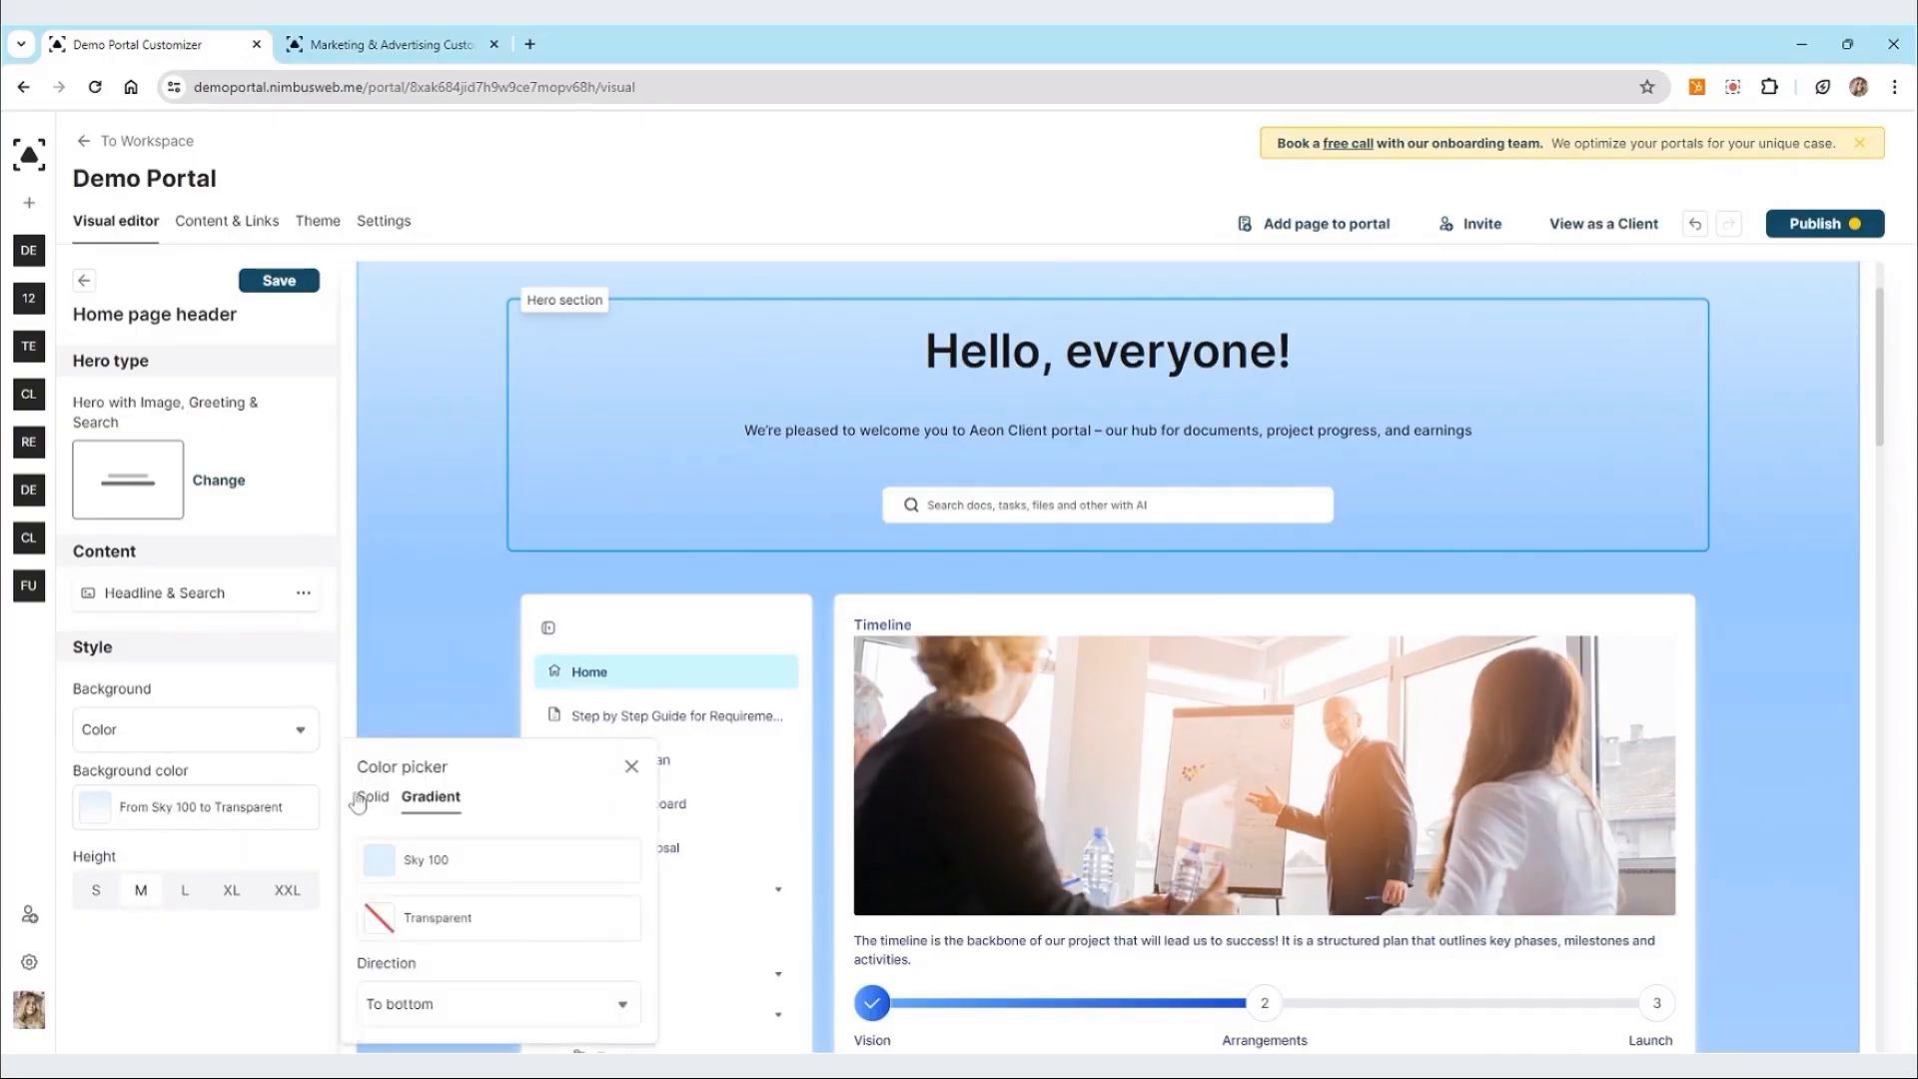
{"action": "left_click", "coordinate": [280, 674]}
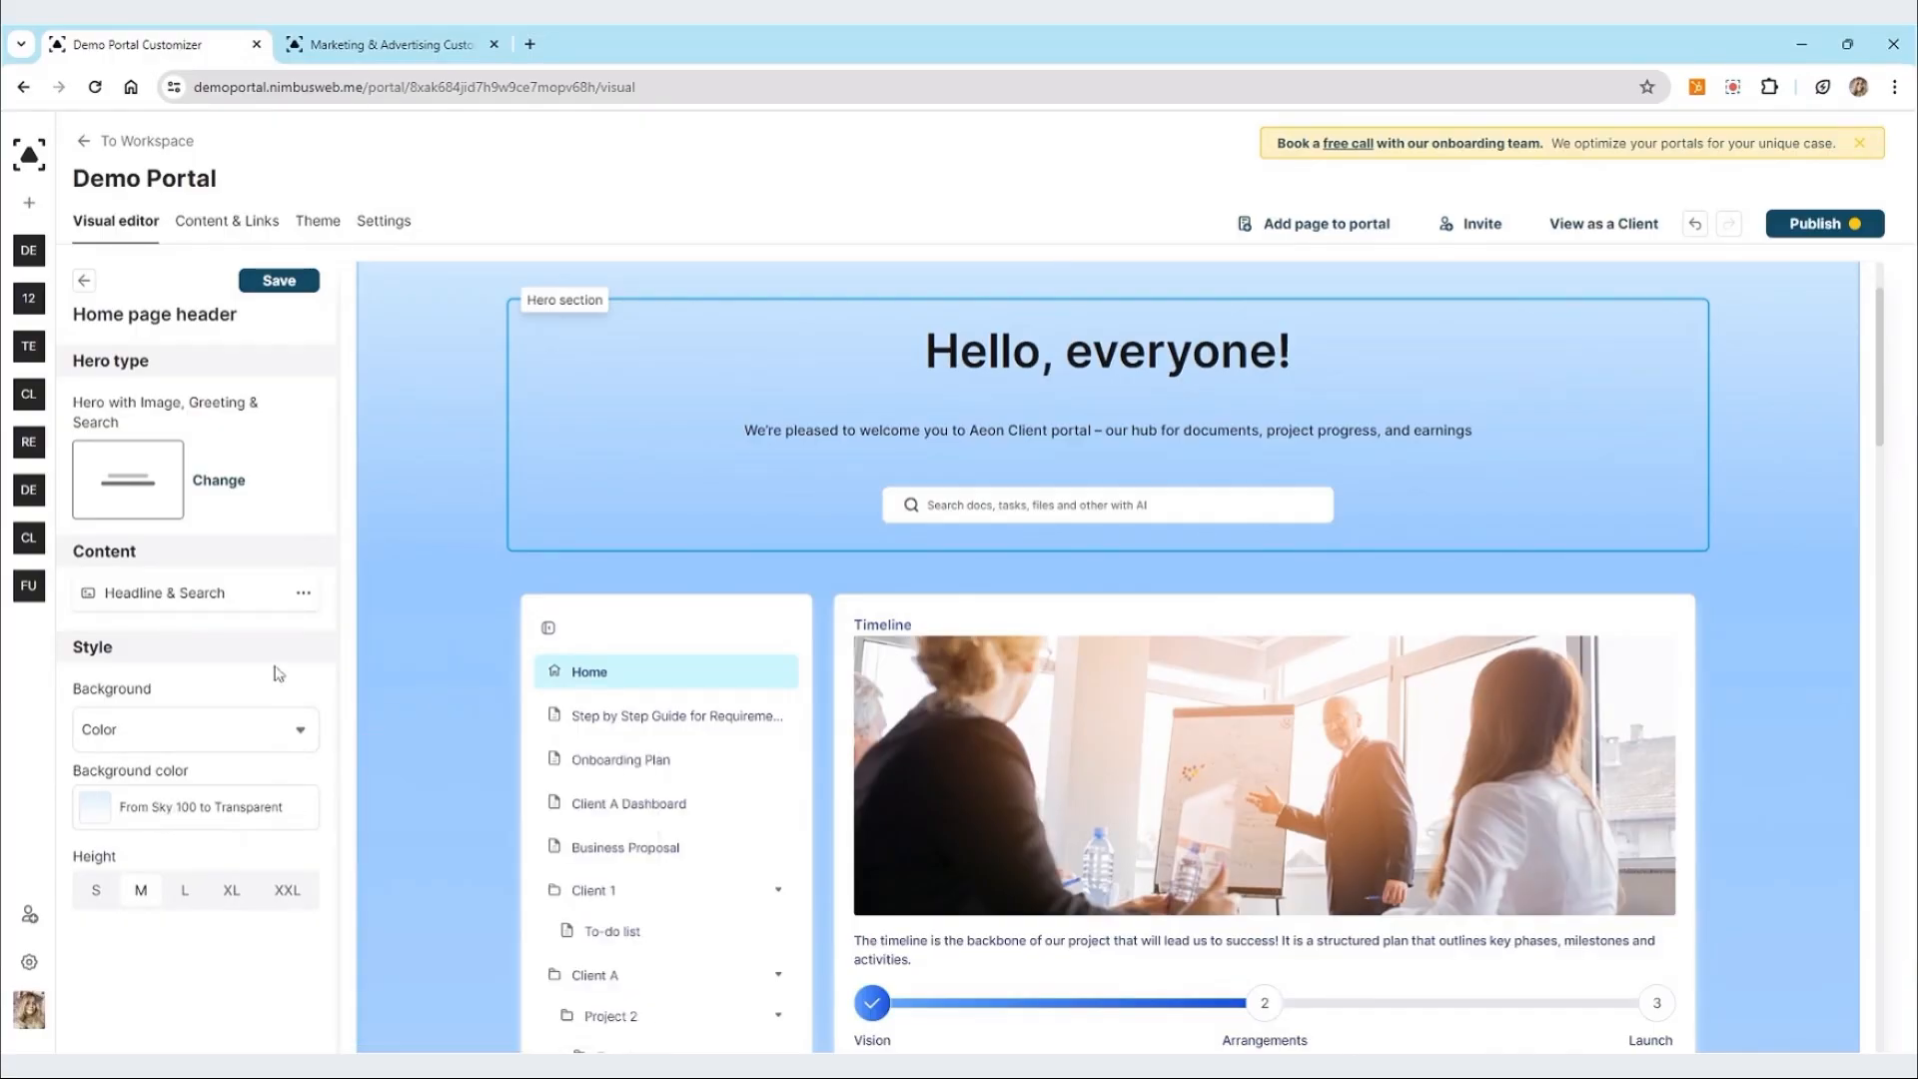
{"action": "left_click", "coordinate": [1739, 95]}
{"action": "key", "text": "ctrl+z"}
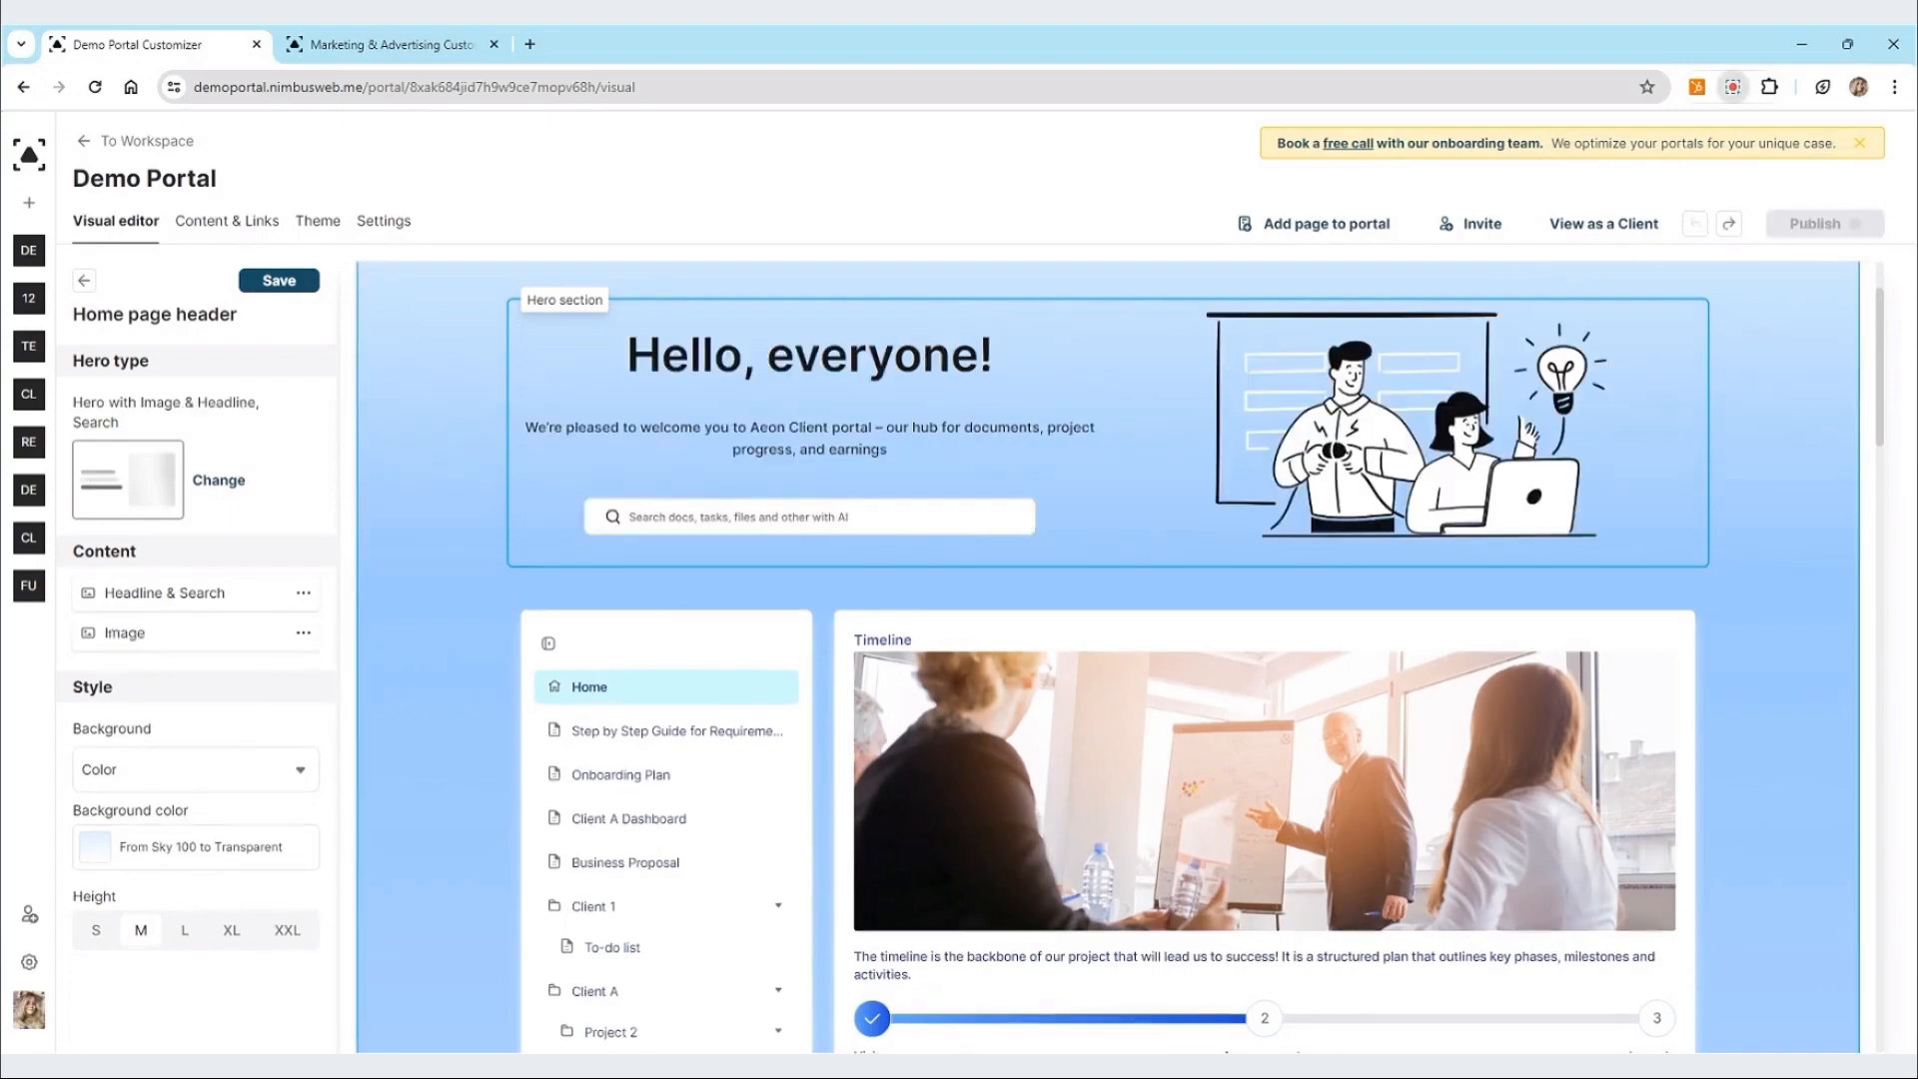
Step: Examine the hero's headline and search content, including the title, description, title color palette and search placeholder text
{"action": "left_click", "coordinate": [304, 601]}
{"action": "left_click", "coordinate": [340, 571]}
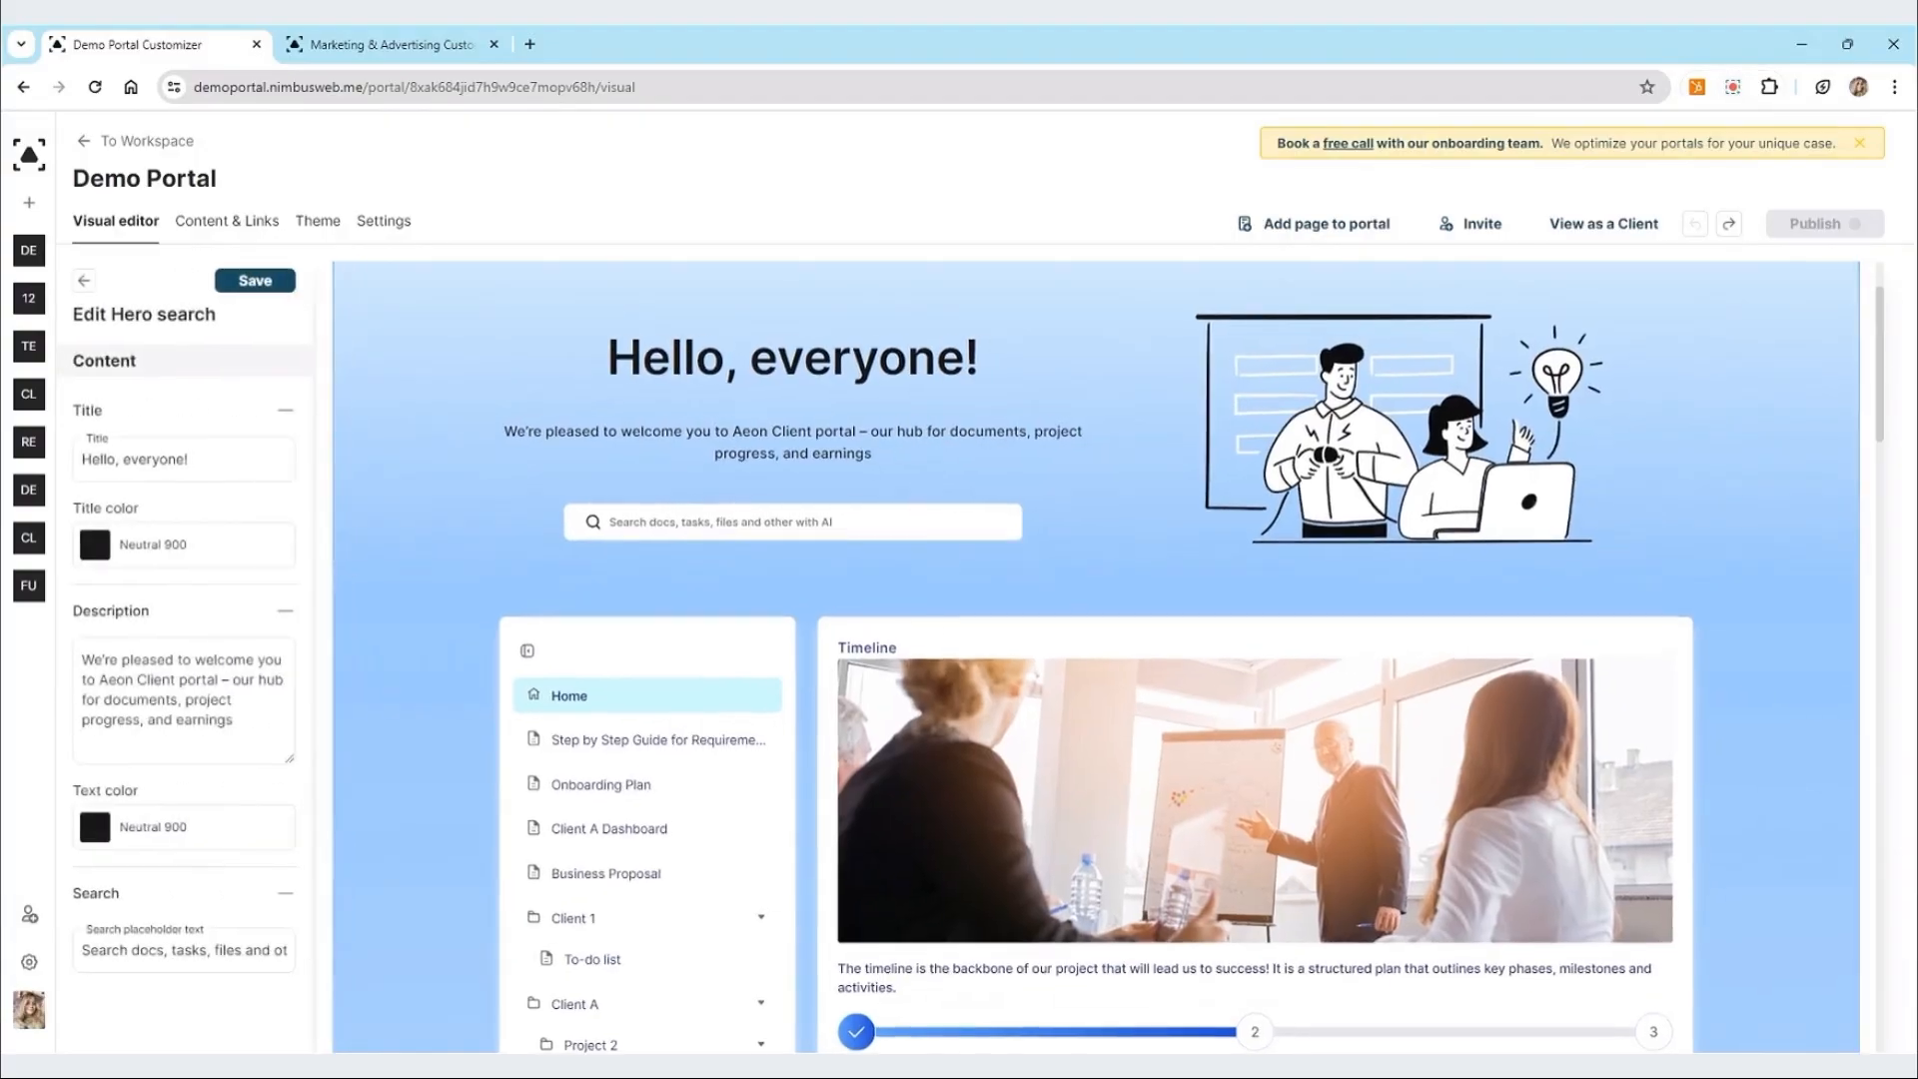
{"action": "left_click_drag", "start_coordinate": [189, 461], "coordinate": [79, 460]}
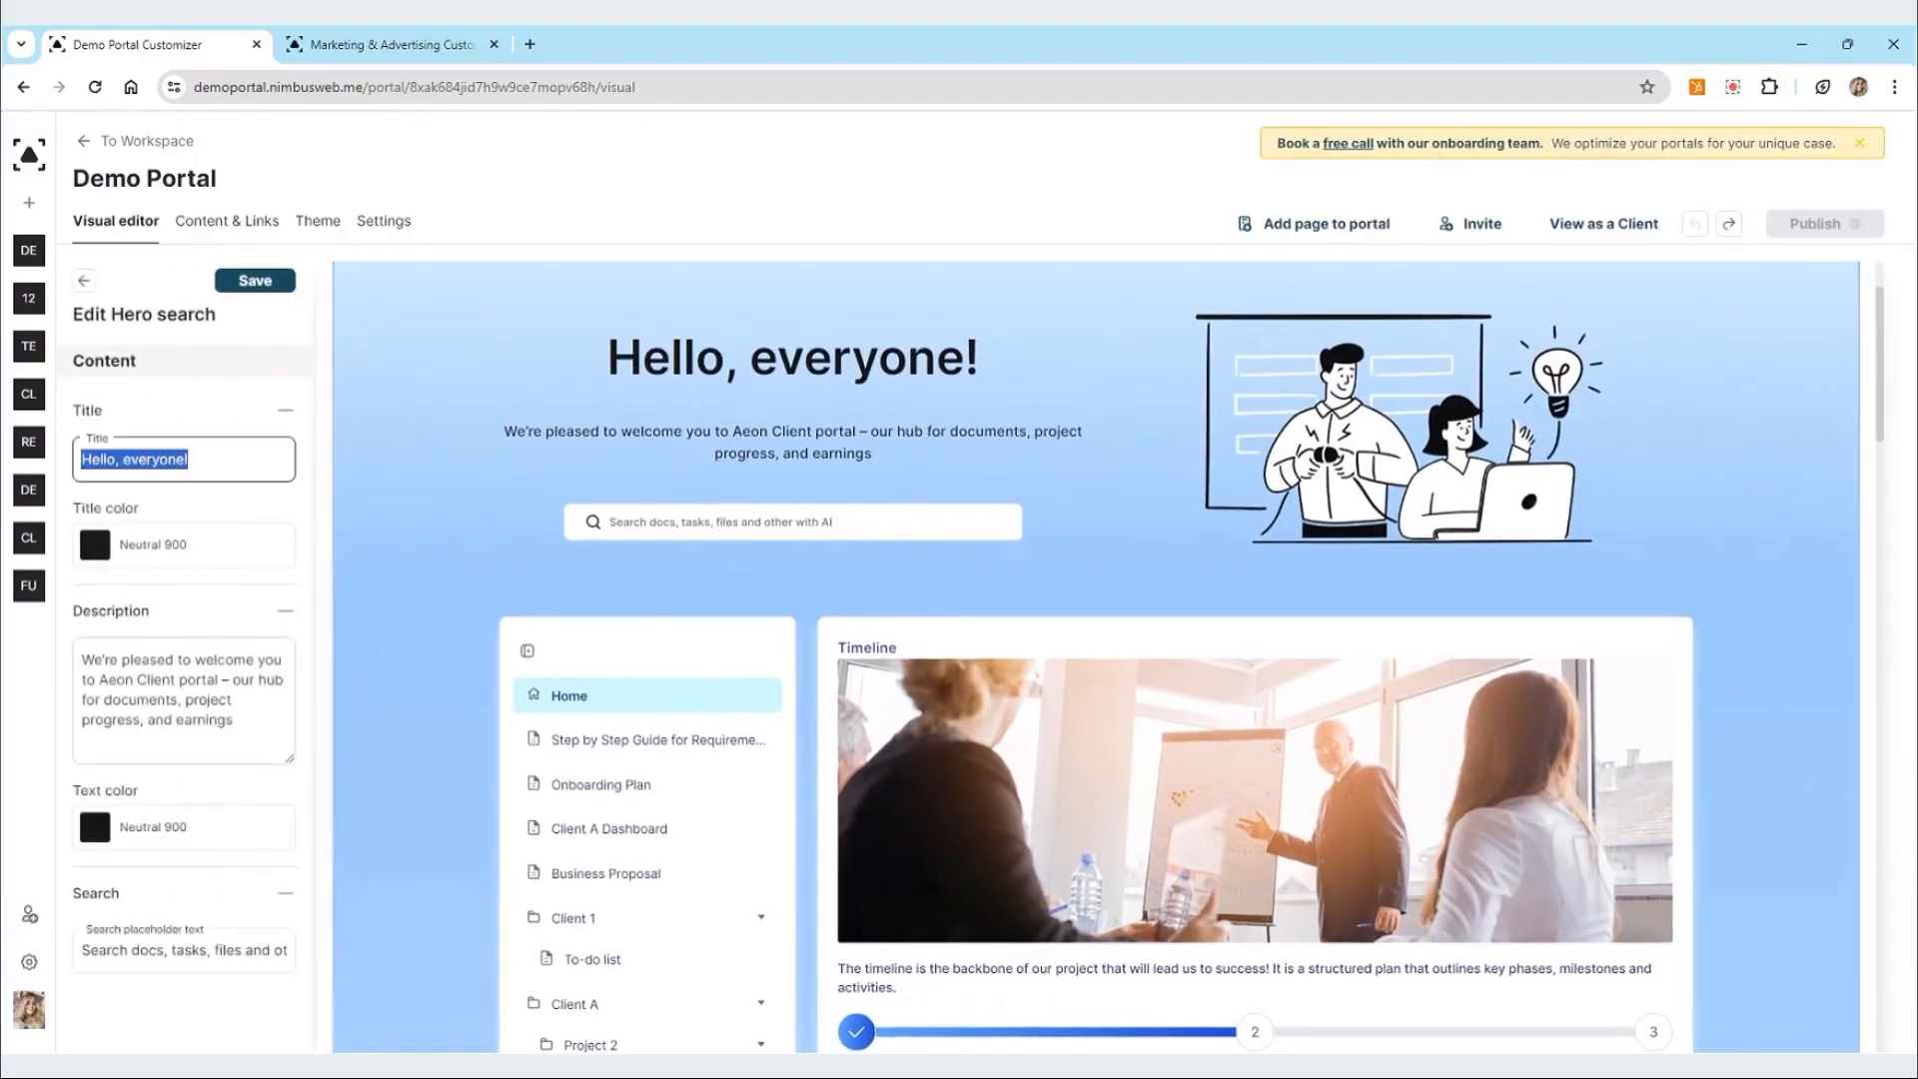
{"action": "left_click_drag", "start_coordinate": [234, 721], "coordinate": [226, 720]}
{"action": "left_click", "coordinate": [136, 564]}
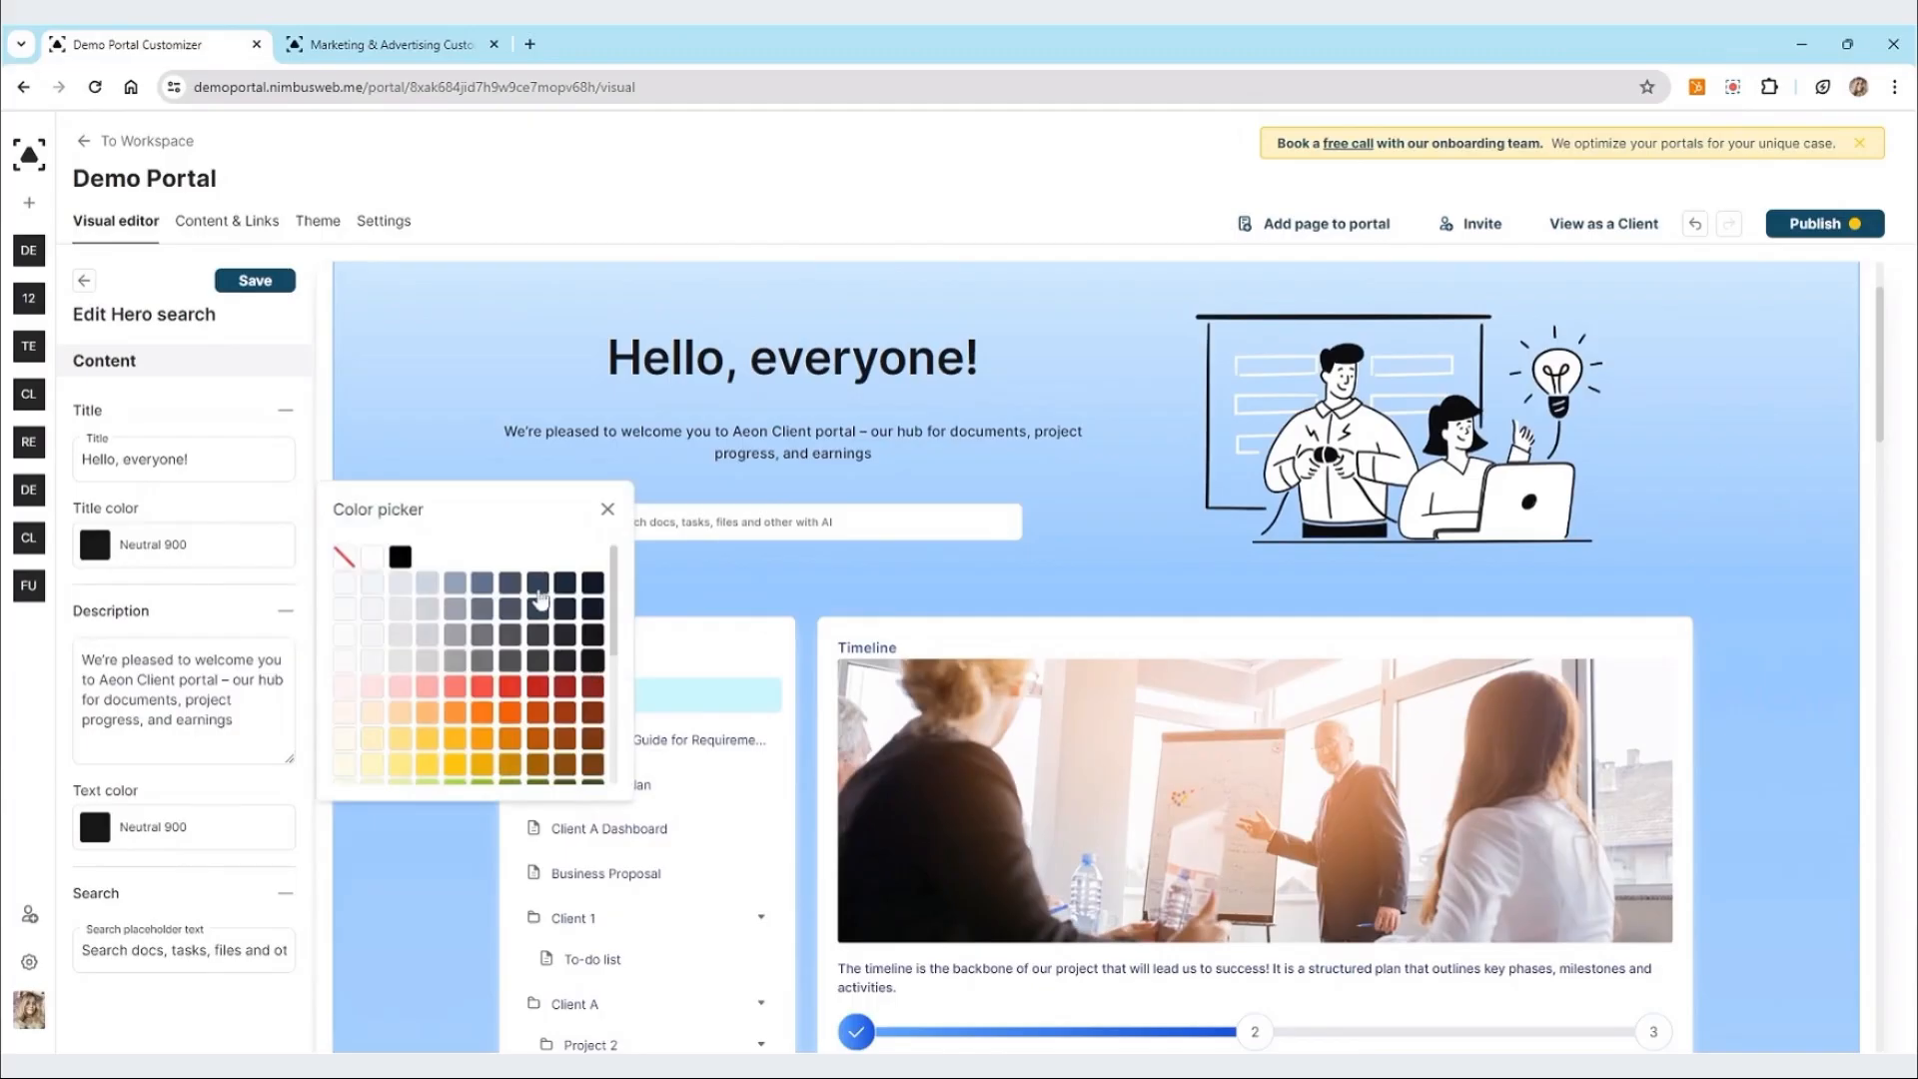
{"action": "scroll", "coordinate": [536, 595], "scroll_direction": "down", "scroll_amount": 3}
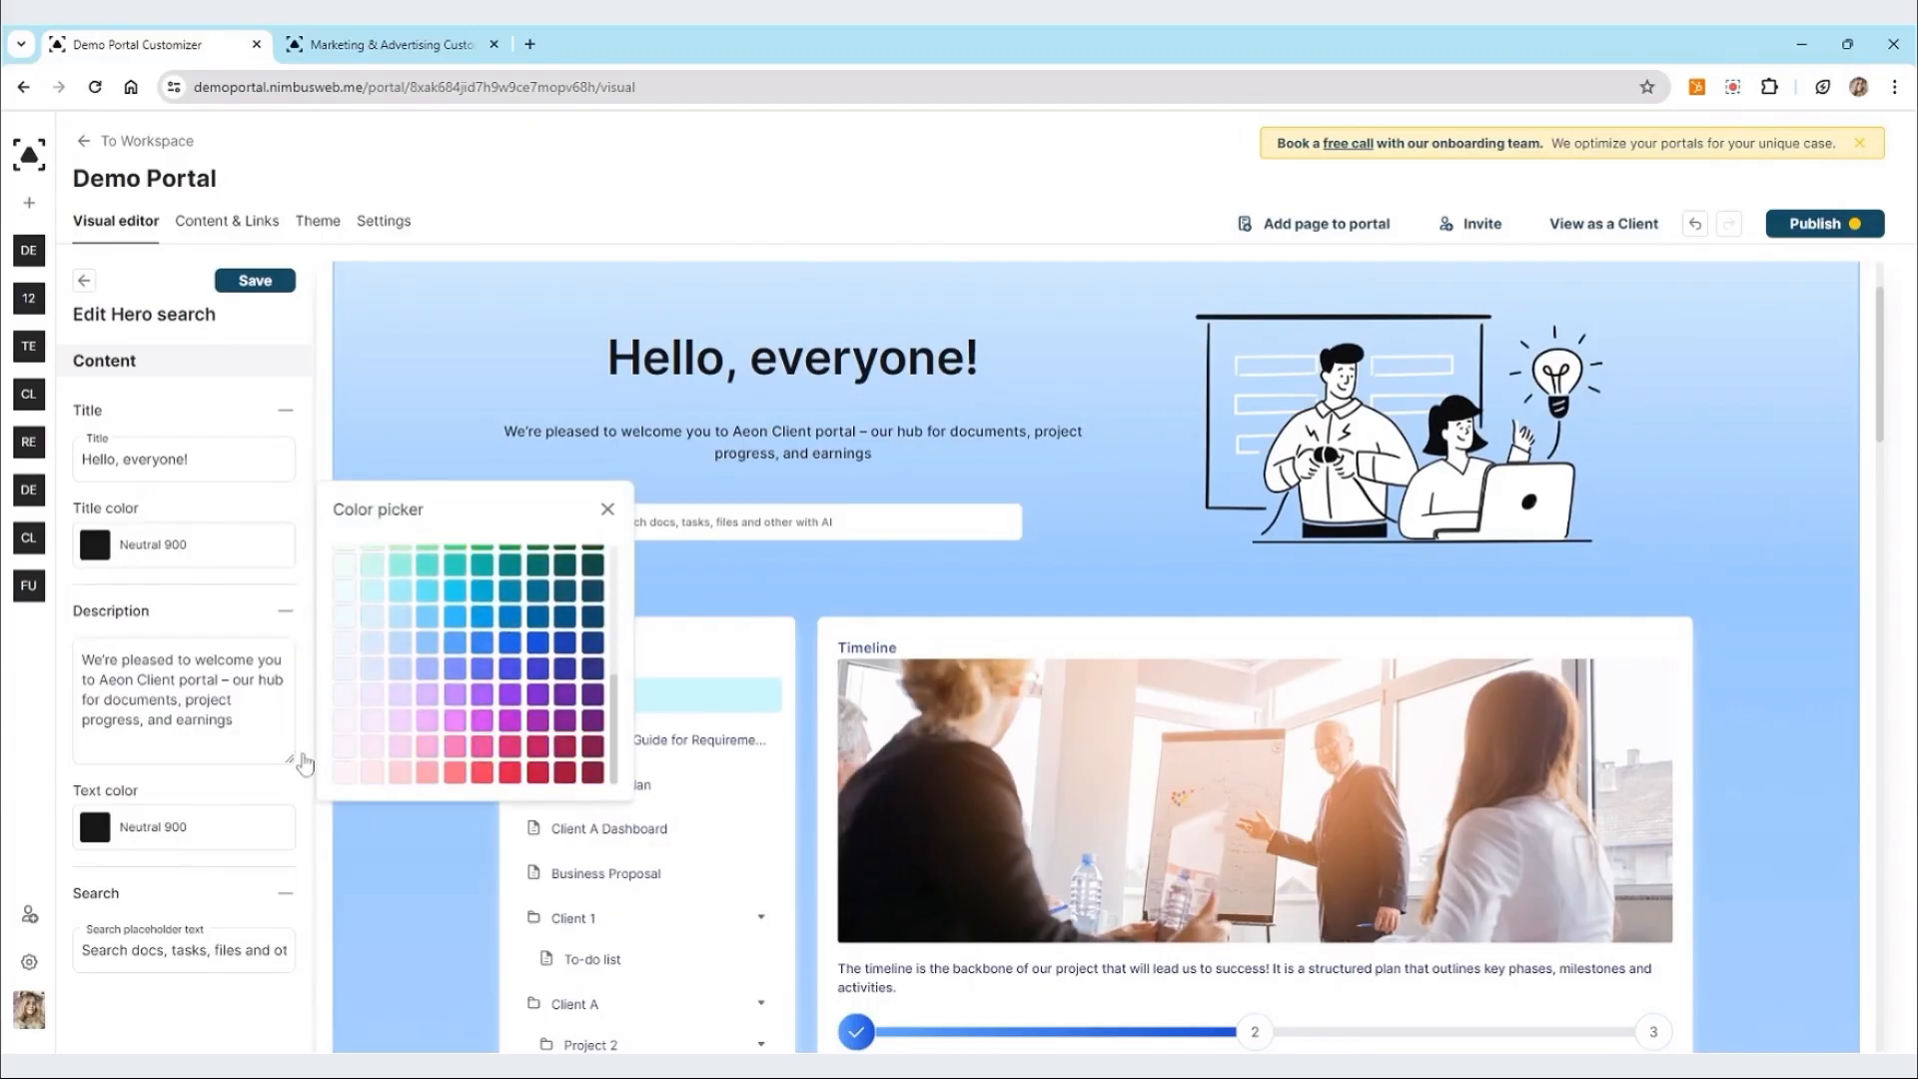
{"action": "left_click", "coordinate": [199, 950]}
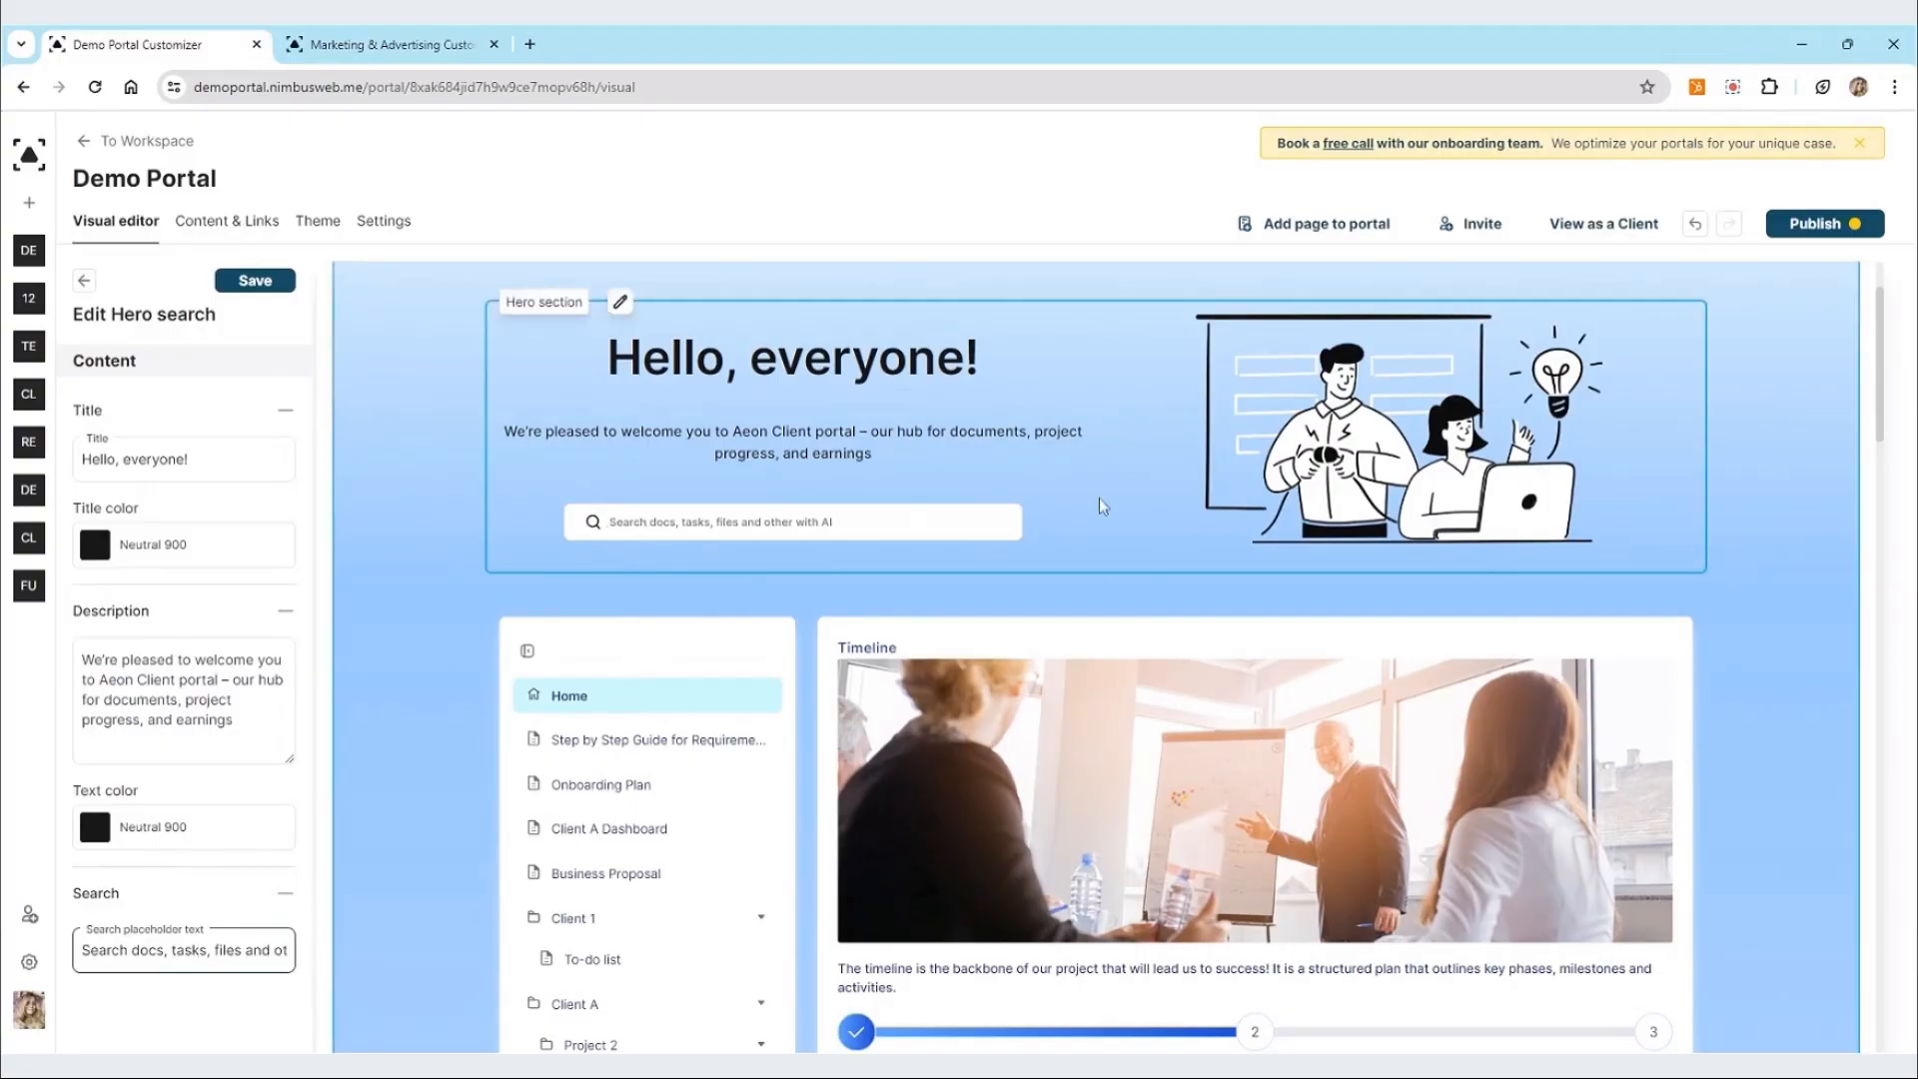
{"action": "left_click", "coordinate": [1744, 96]}
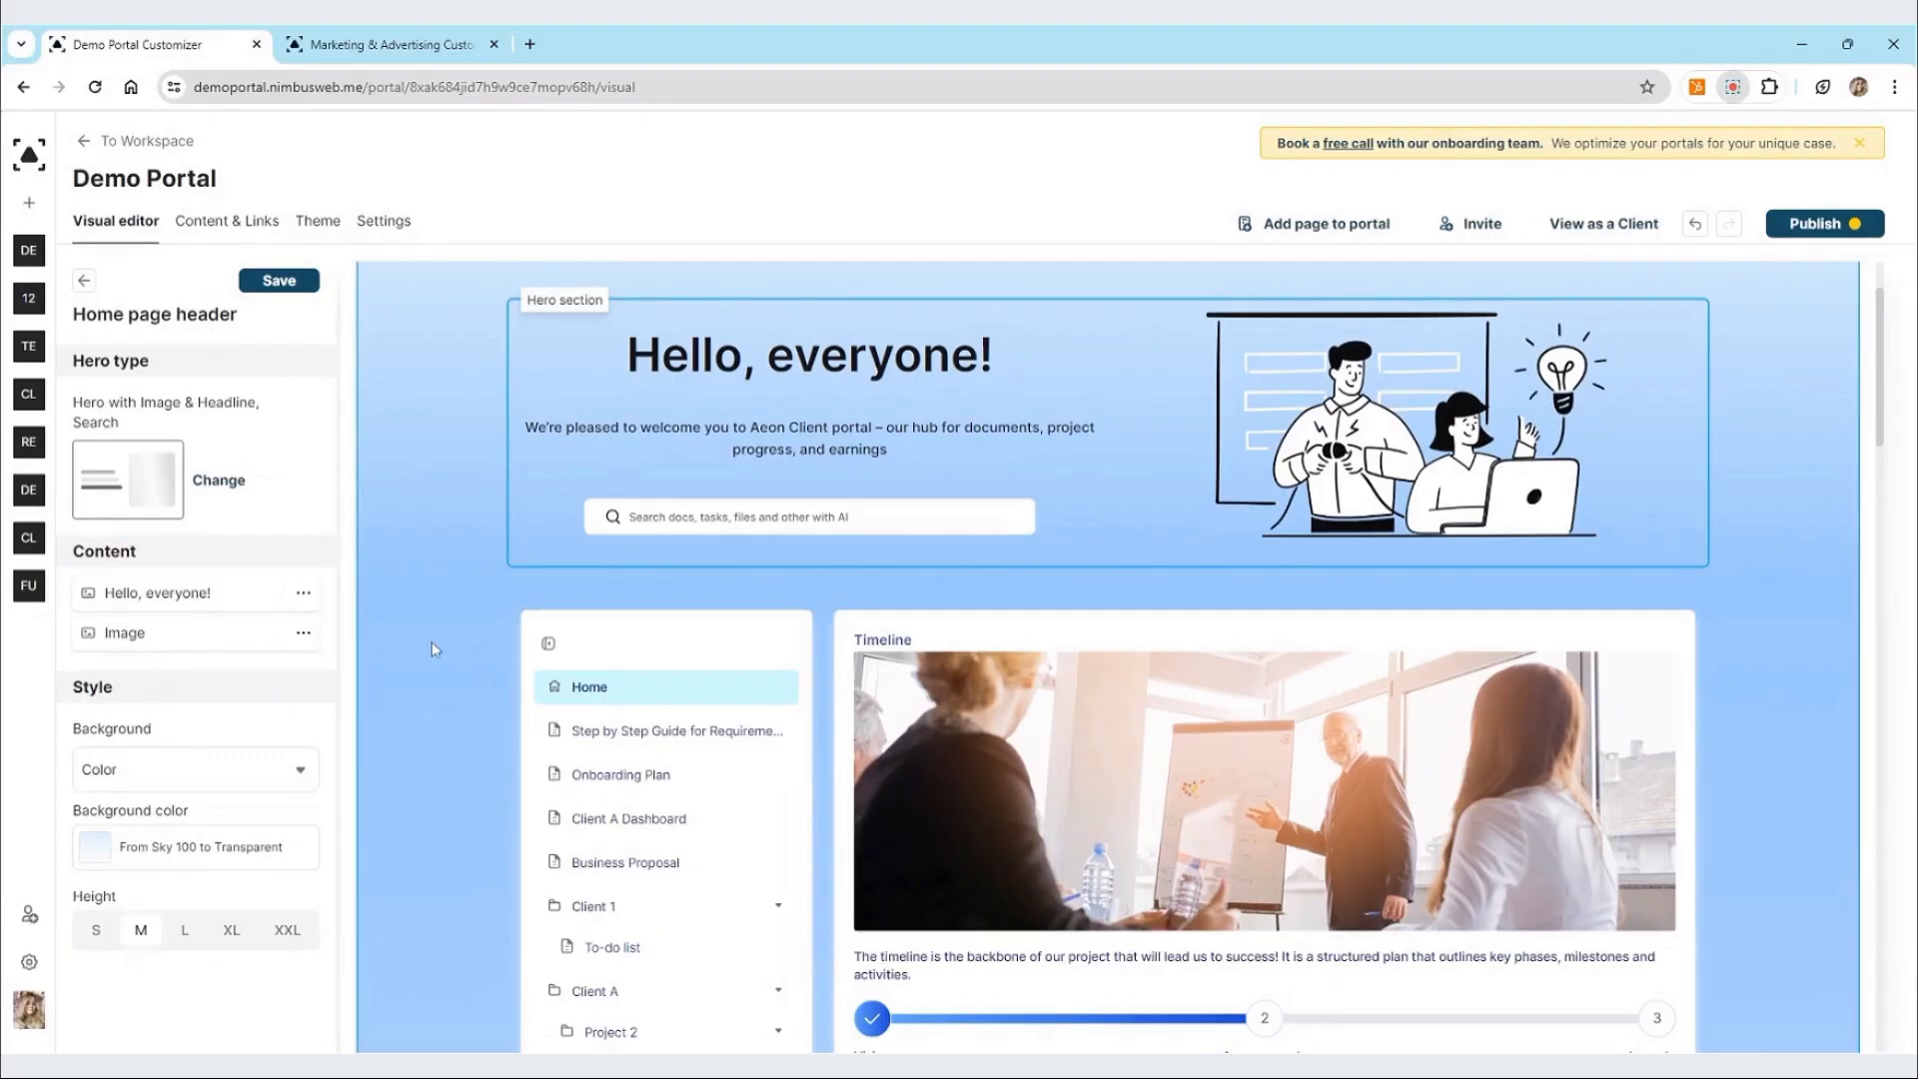
Step: Open the hero image's content settings and select its vector-2.png image file
{"action": "left_click", "coordinate": [303, 633]}
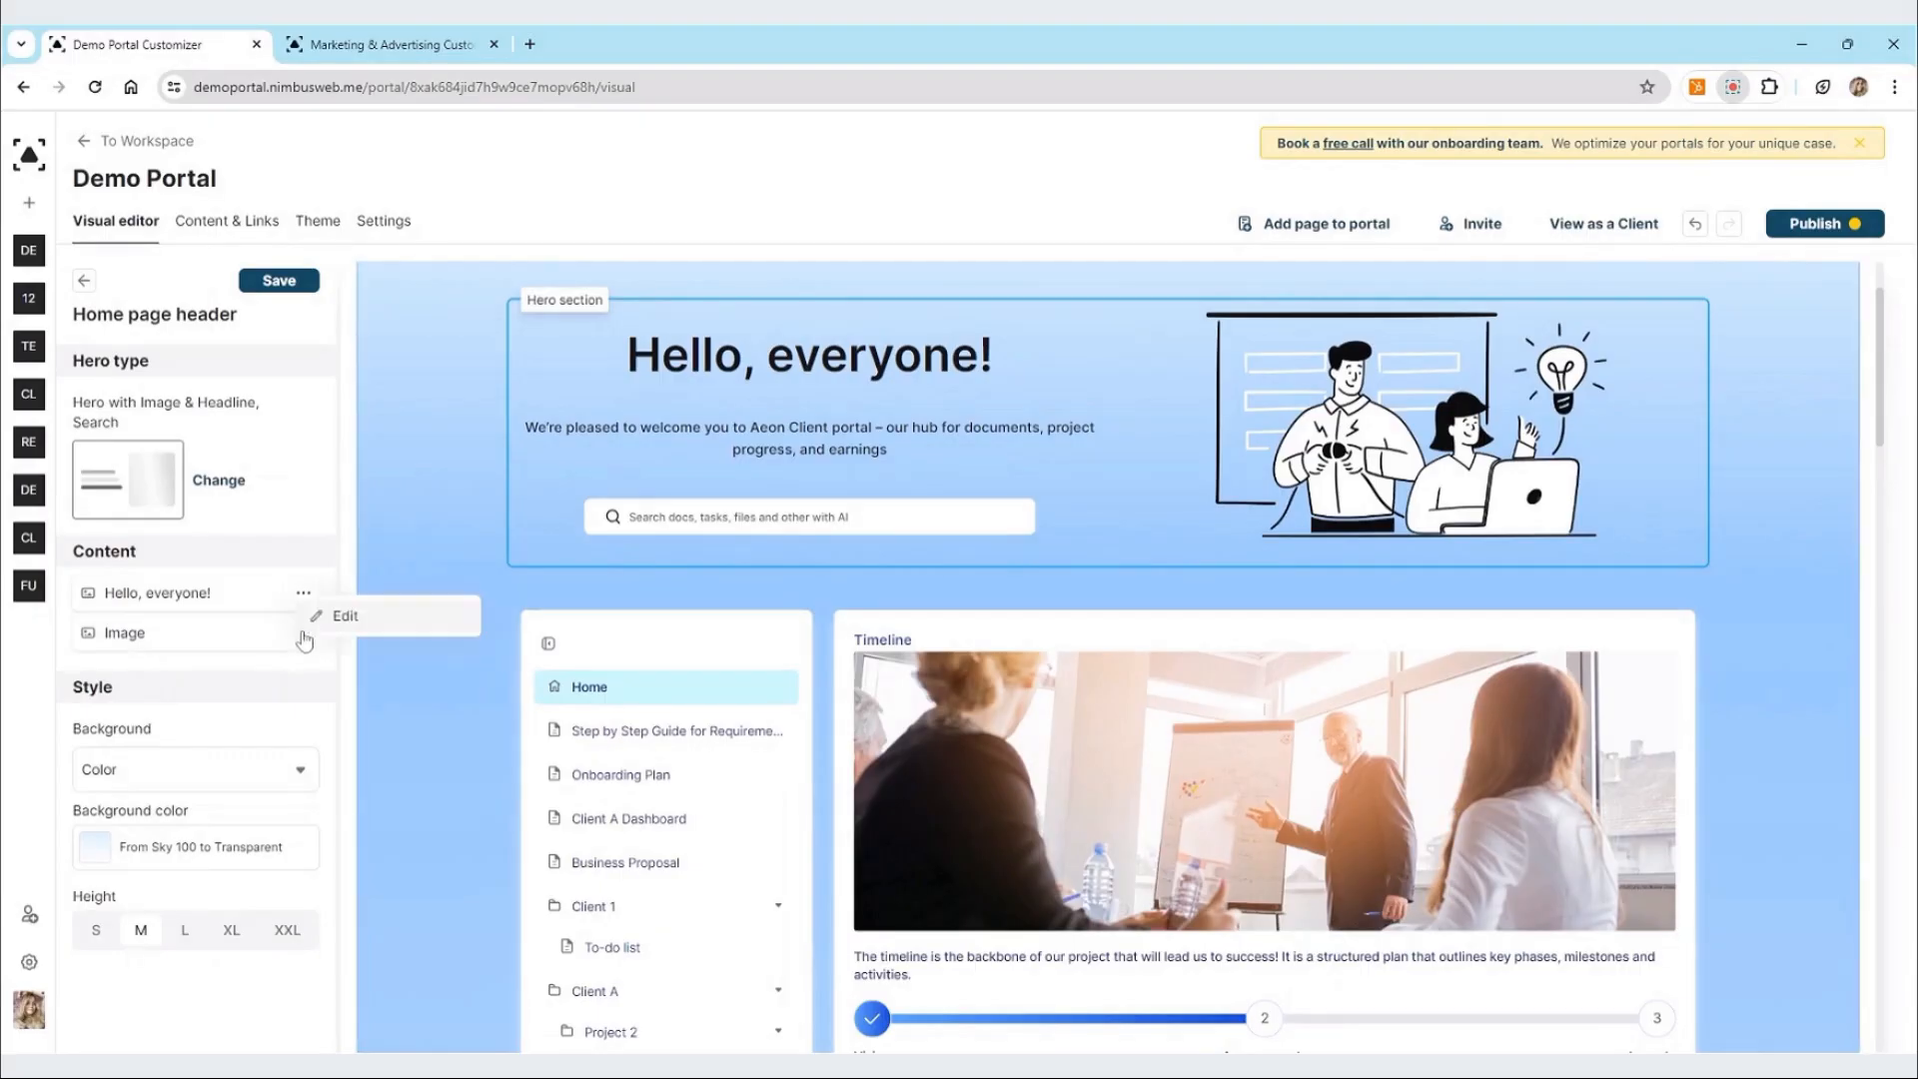
{"action": "left_click", "coordinate": [345, 616]}
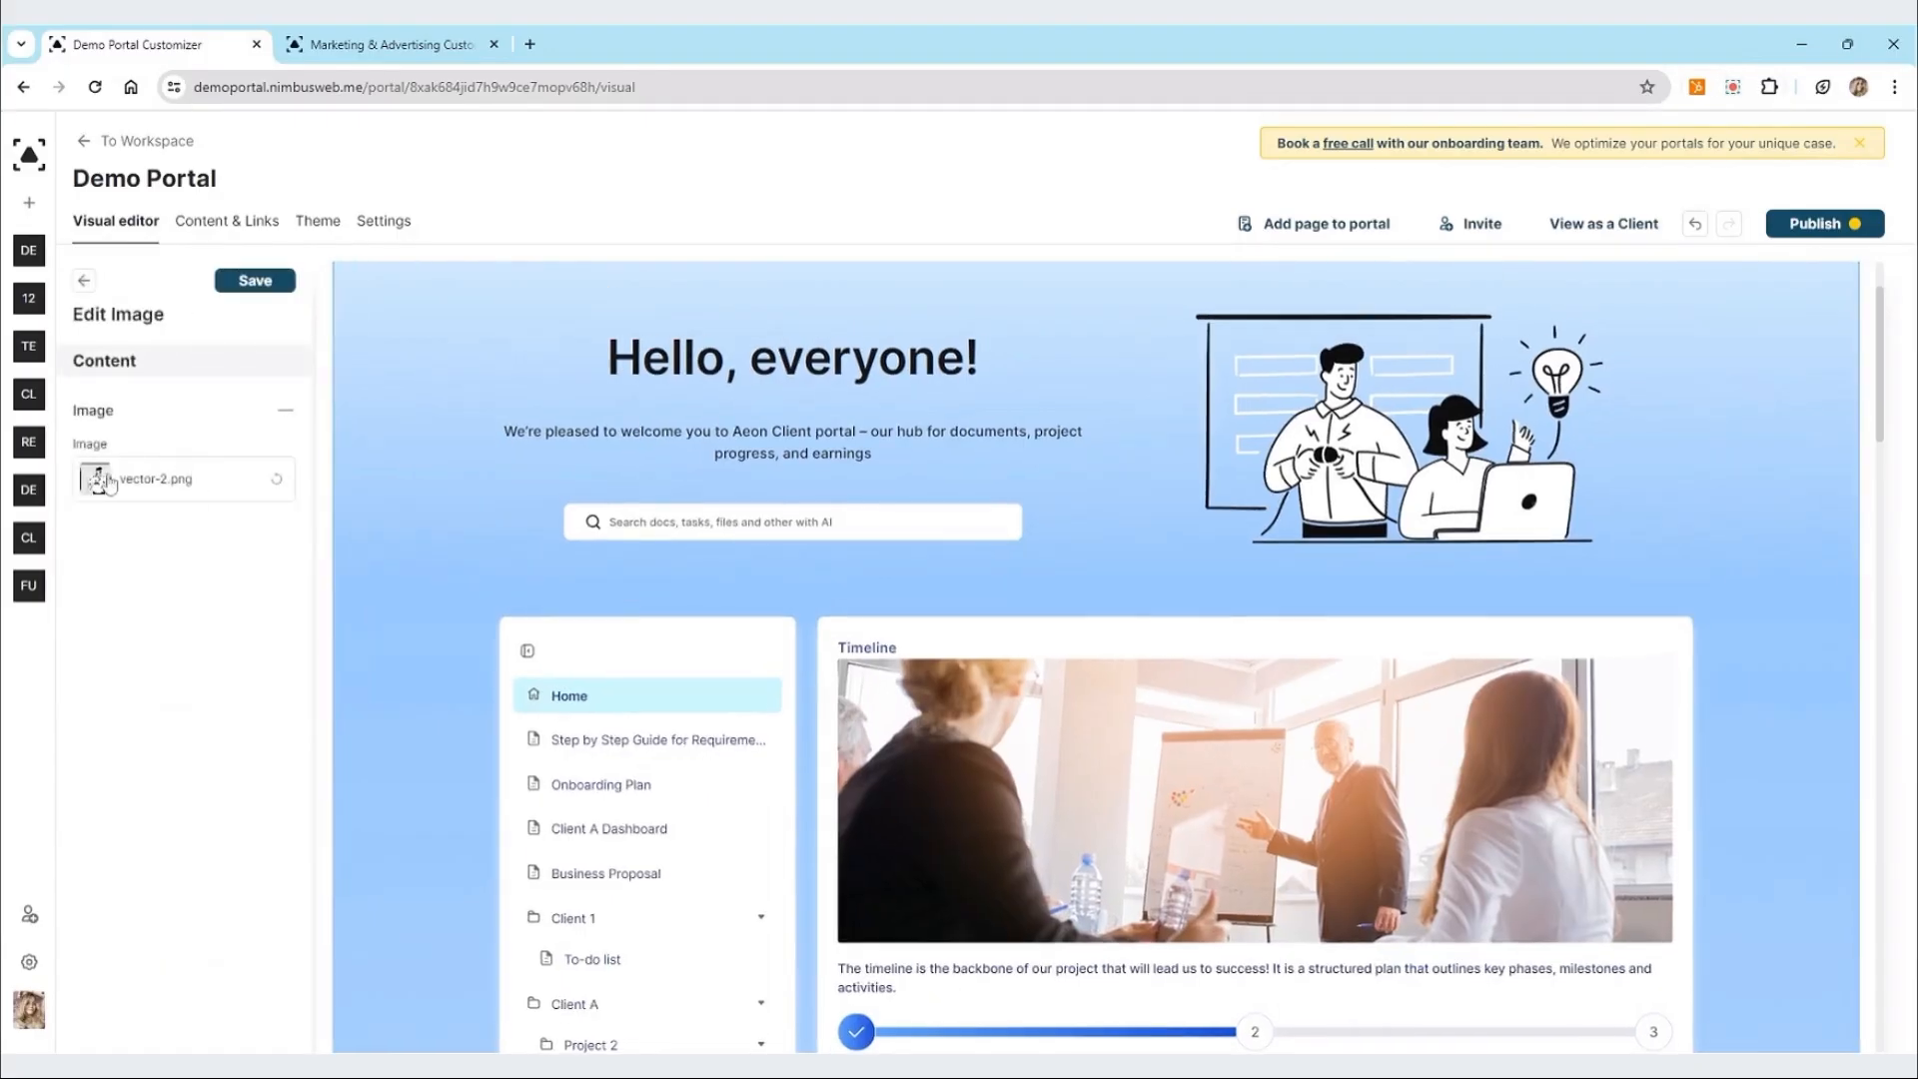
{"action": "left_click", "coordinate": [108, 484]}
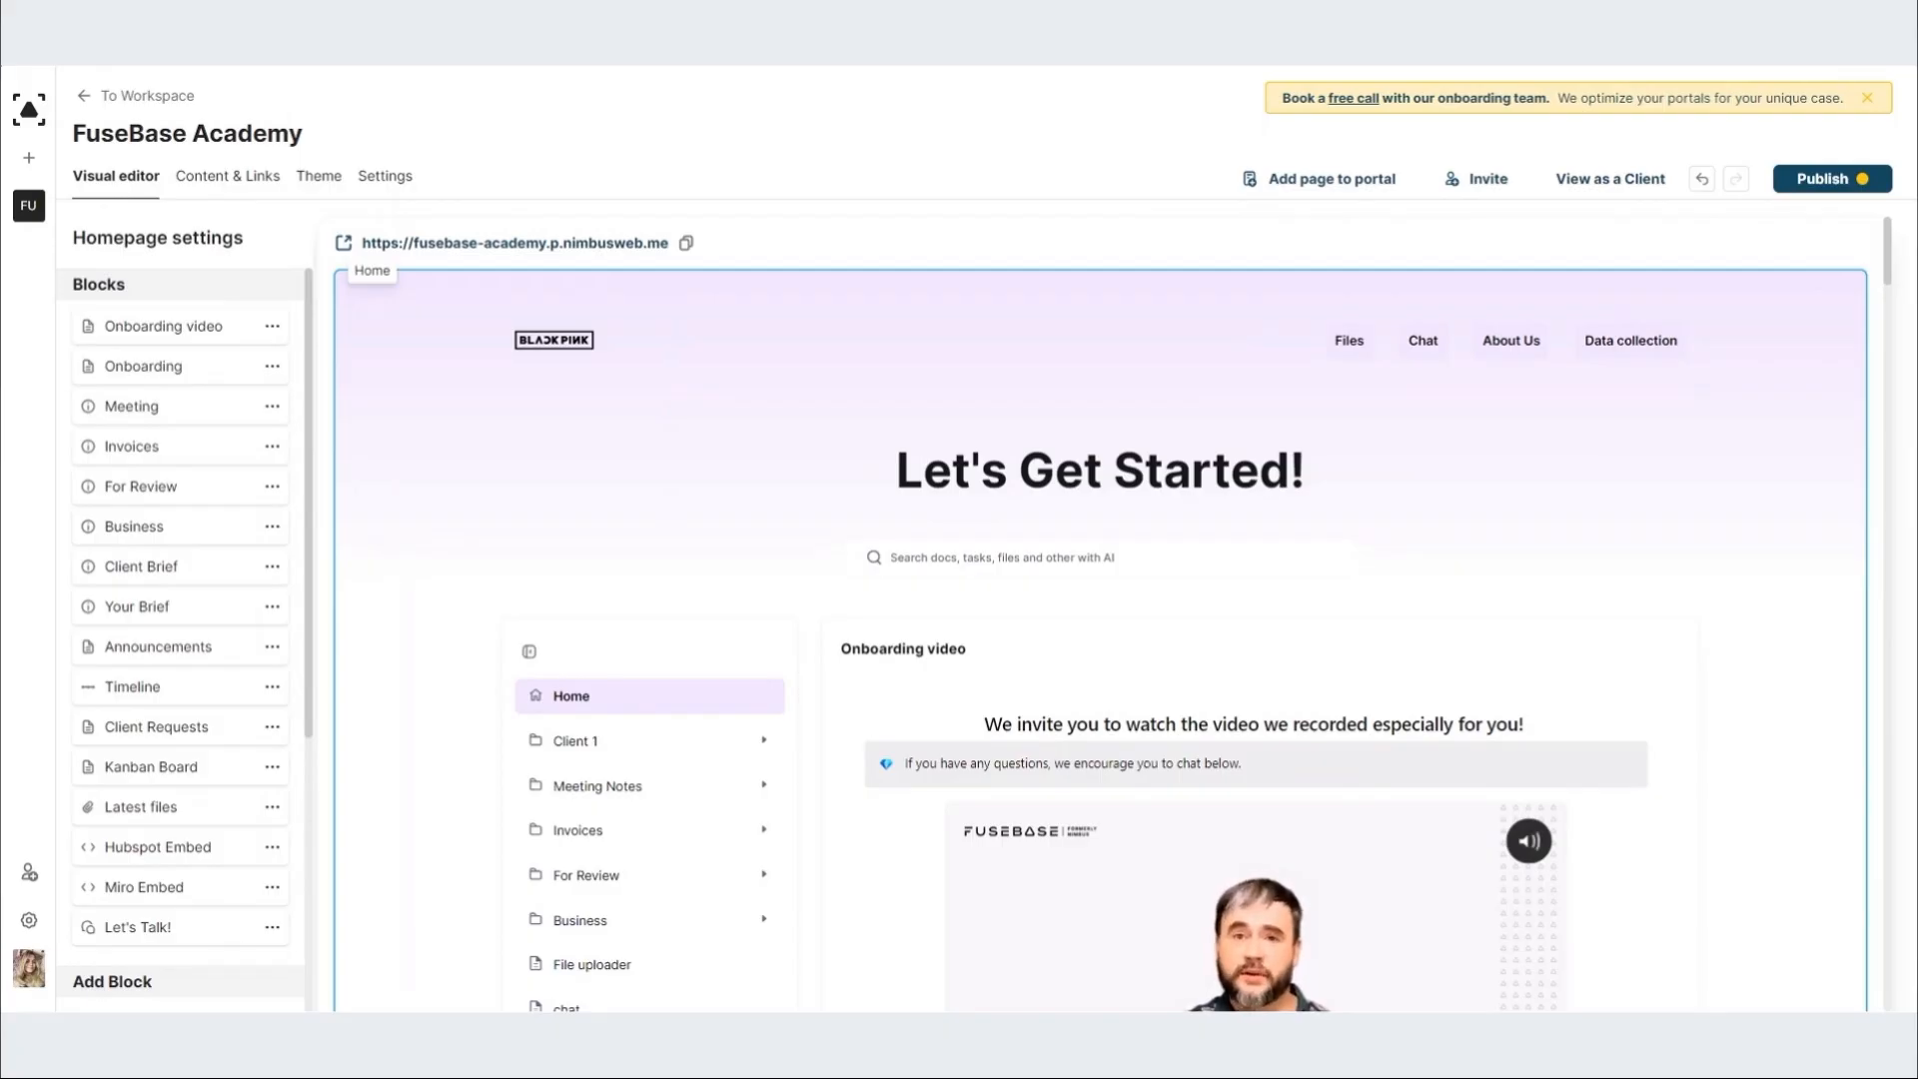
Step: On the FuseBase Academy portal's Customize page under Business, enable client editing with the button title "Fill in" and save
{"action": "scroll", "coordinate": [419, 569], "scroll_direction": "down", "scroll_amount": 3}
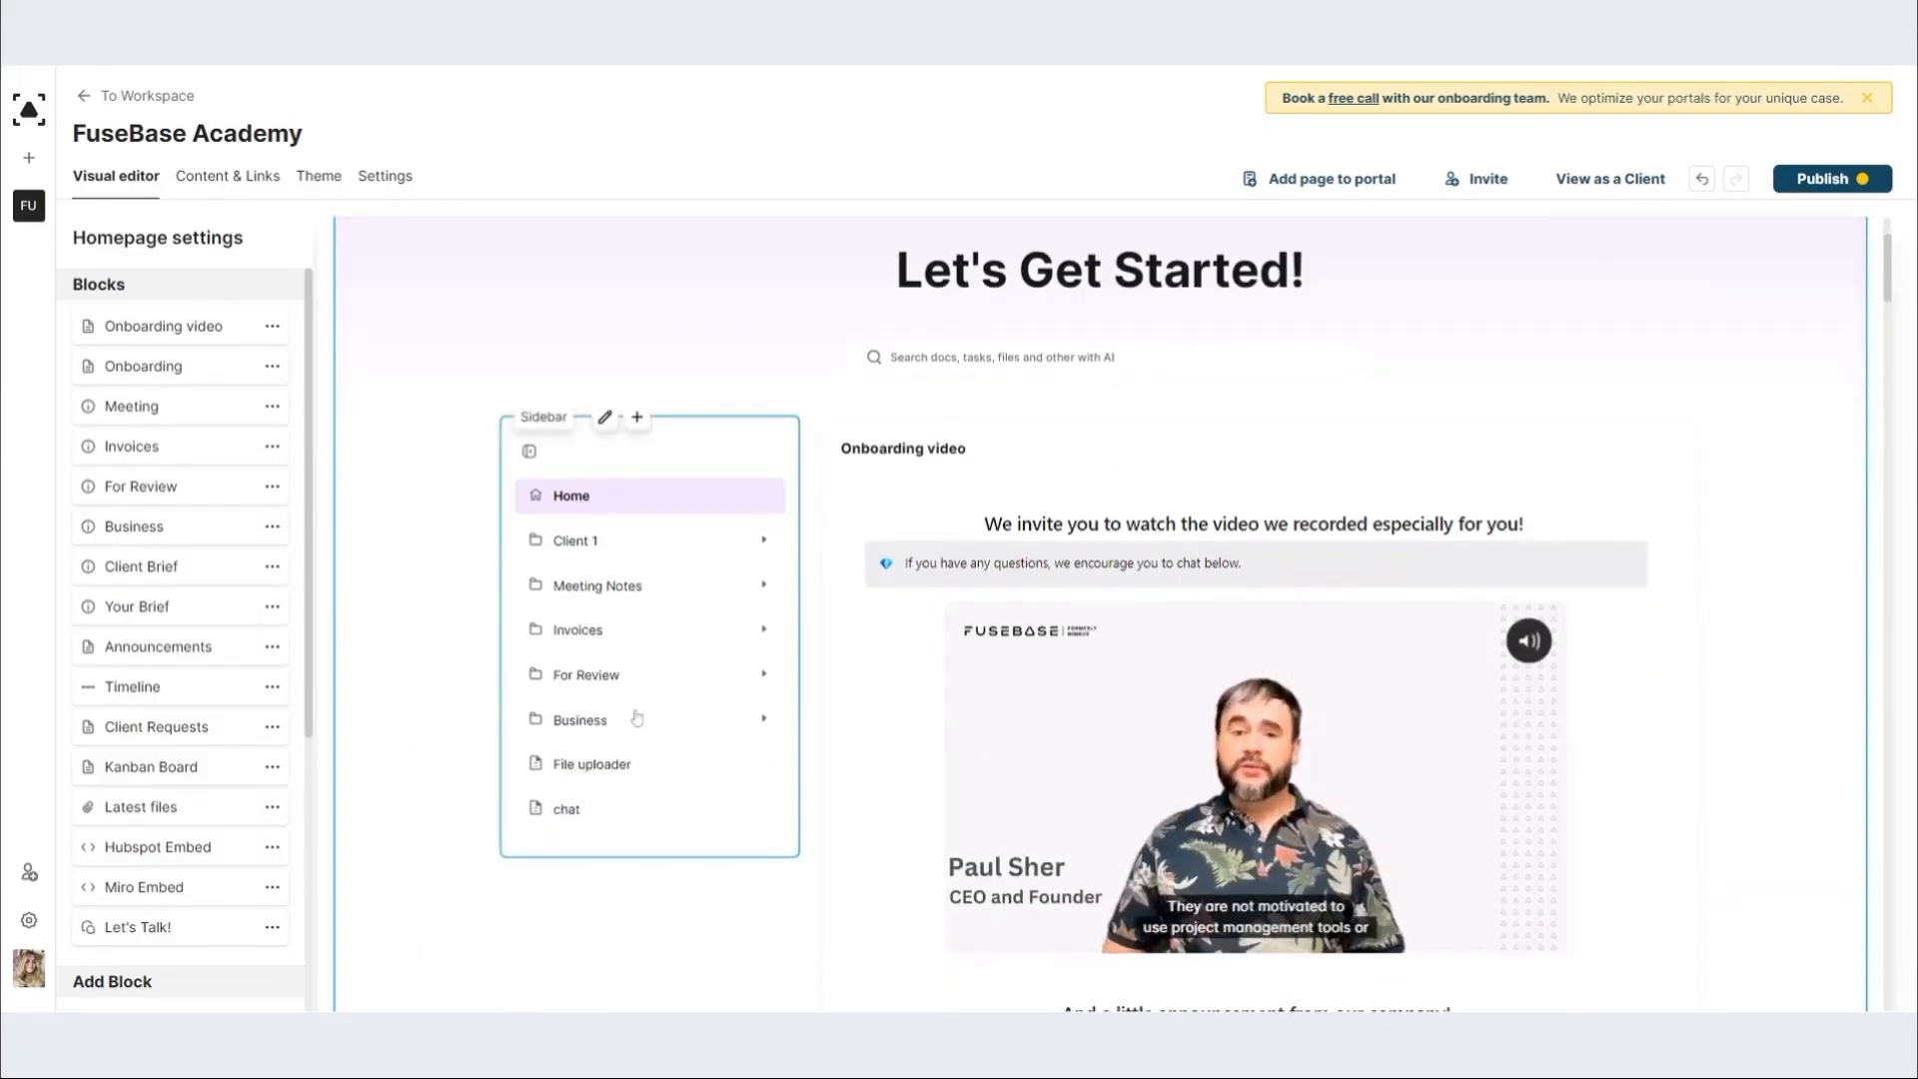
{"action": "left_click", "coordinate": [637, 717]}
{"action": "left_click", "coordinate": [583, 760]}
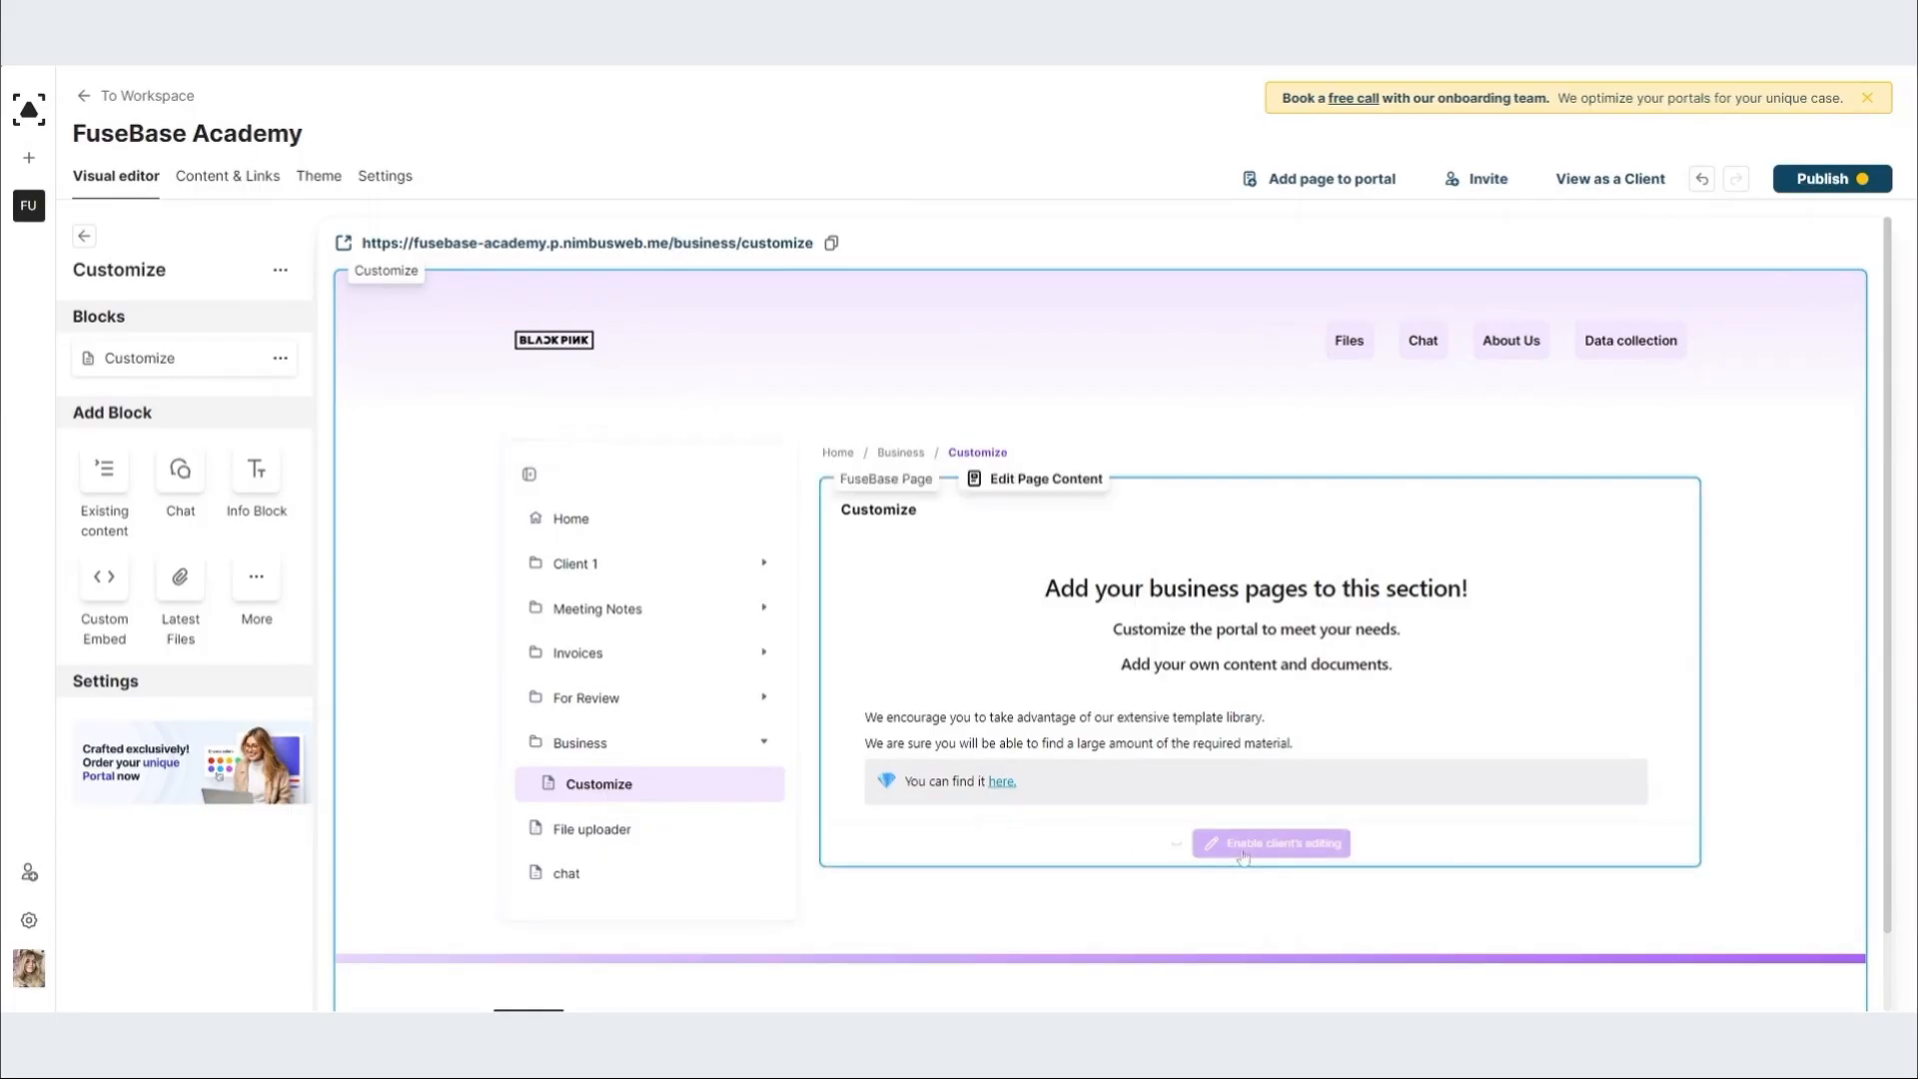
{"action": "left_click", "coordinate": [1183, 851]}
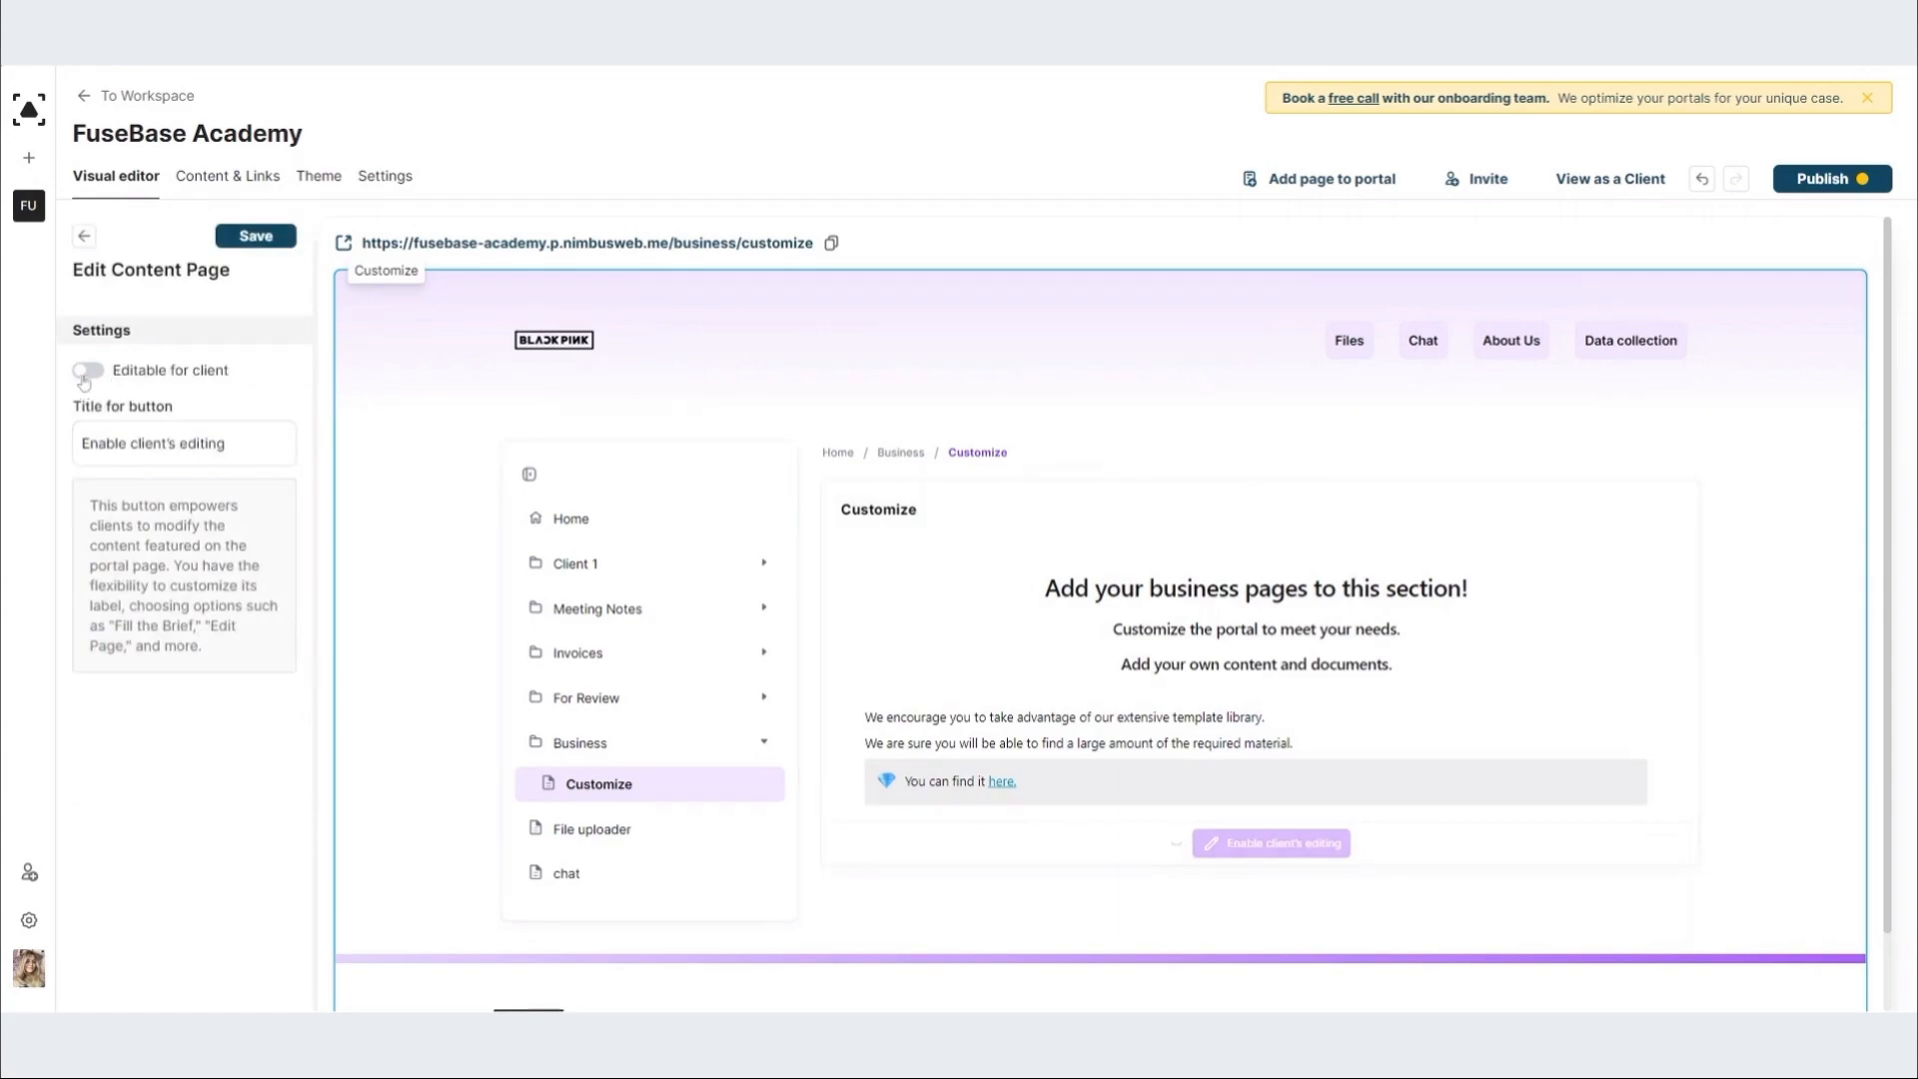
{"action": "left_click_drag", "start_coordinate": [226, 444], "coordinate": [80, 443]}
{"action": "type", "text": "Fill in"}
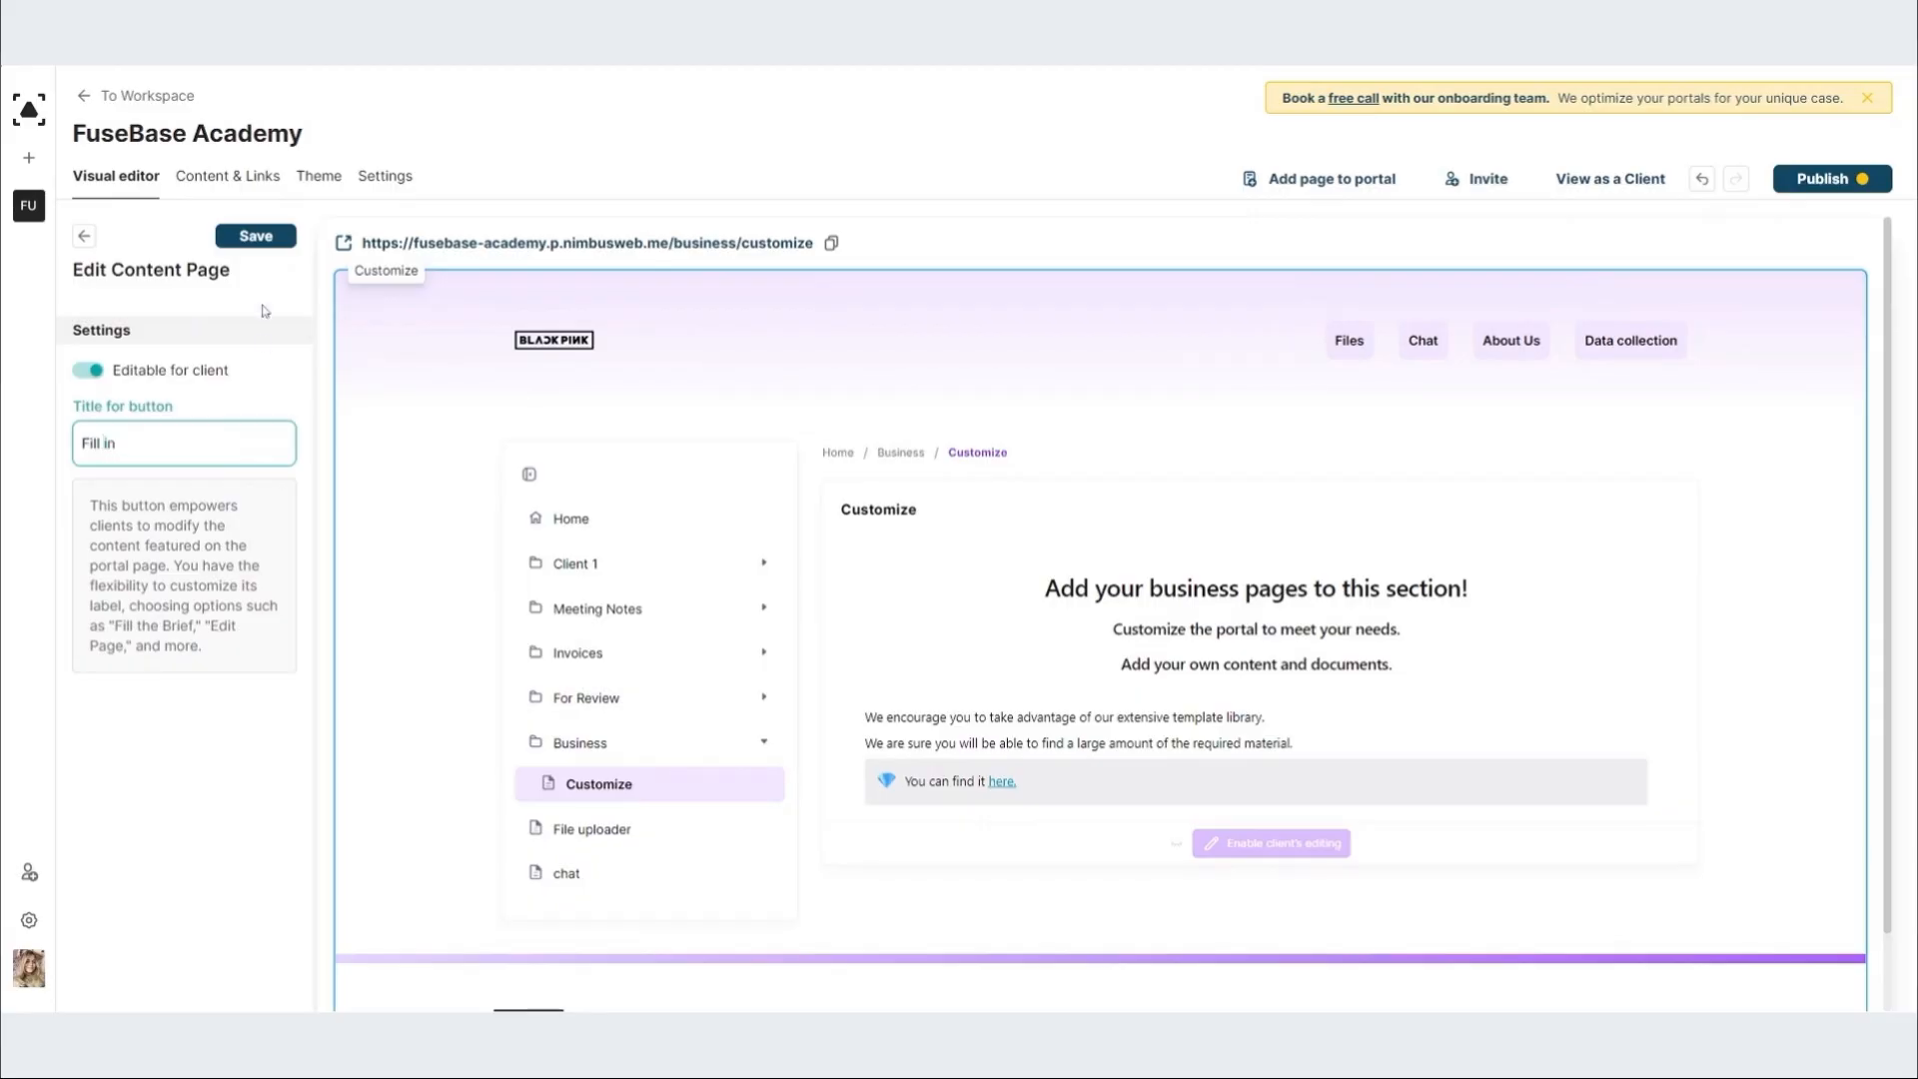
{"action": "left_click", "coordinate": [256, 235]}
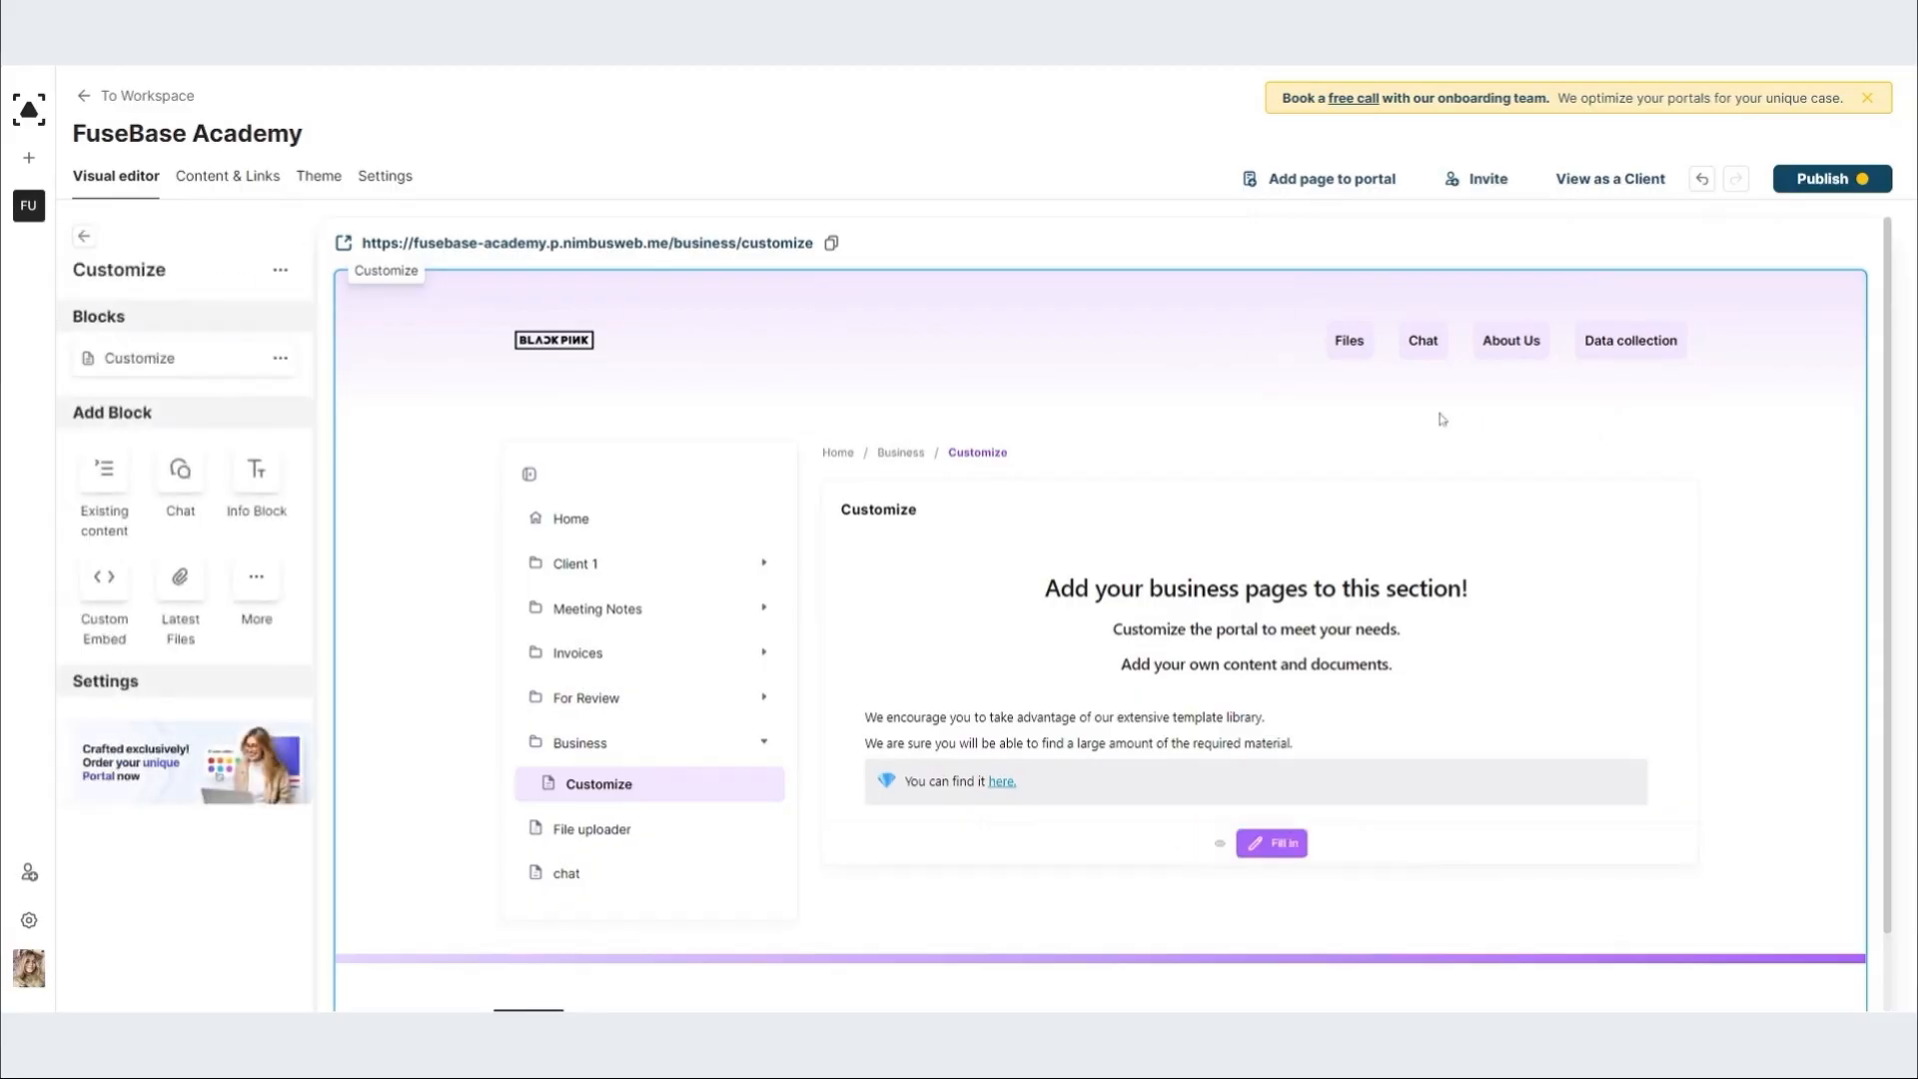
Step: Publish the unpublished changes by updating the current portal and dismiss the confirmation
{"action": "left_click", "coordinate": [1826, 181]}
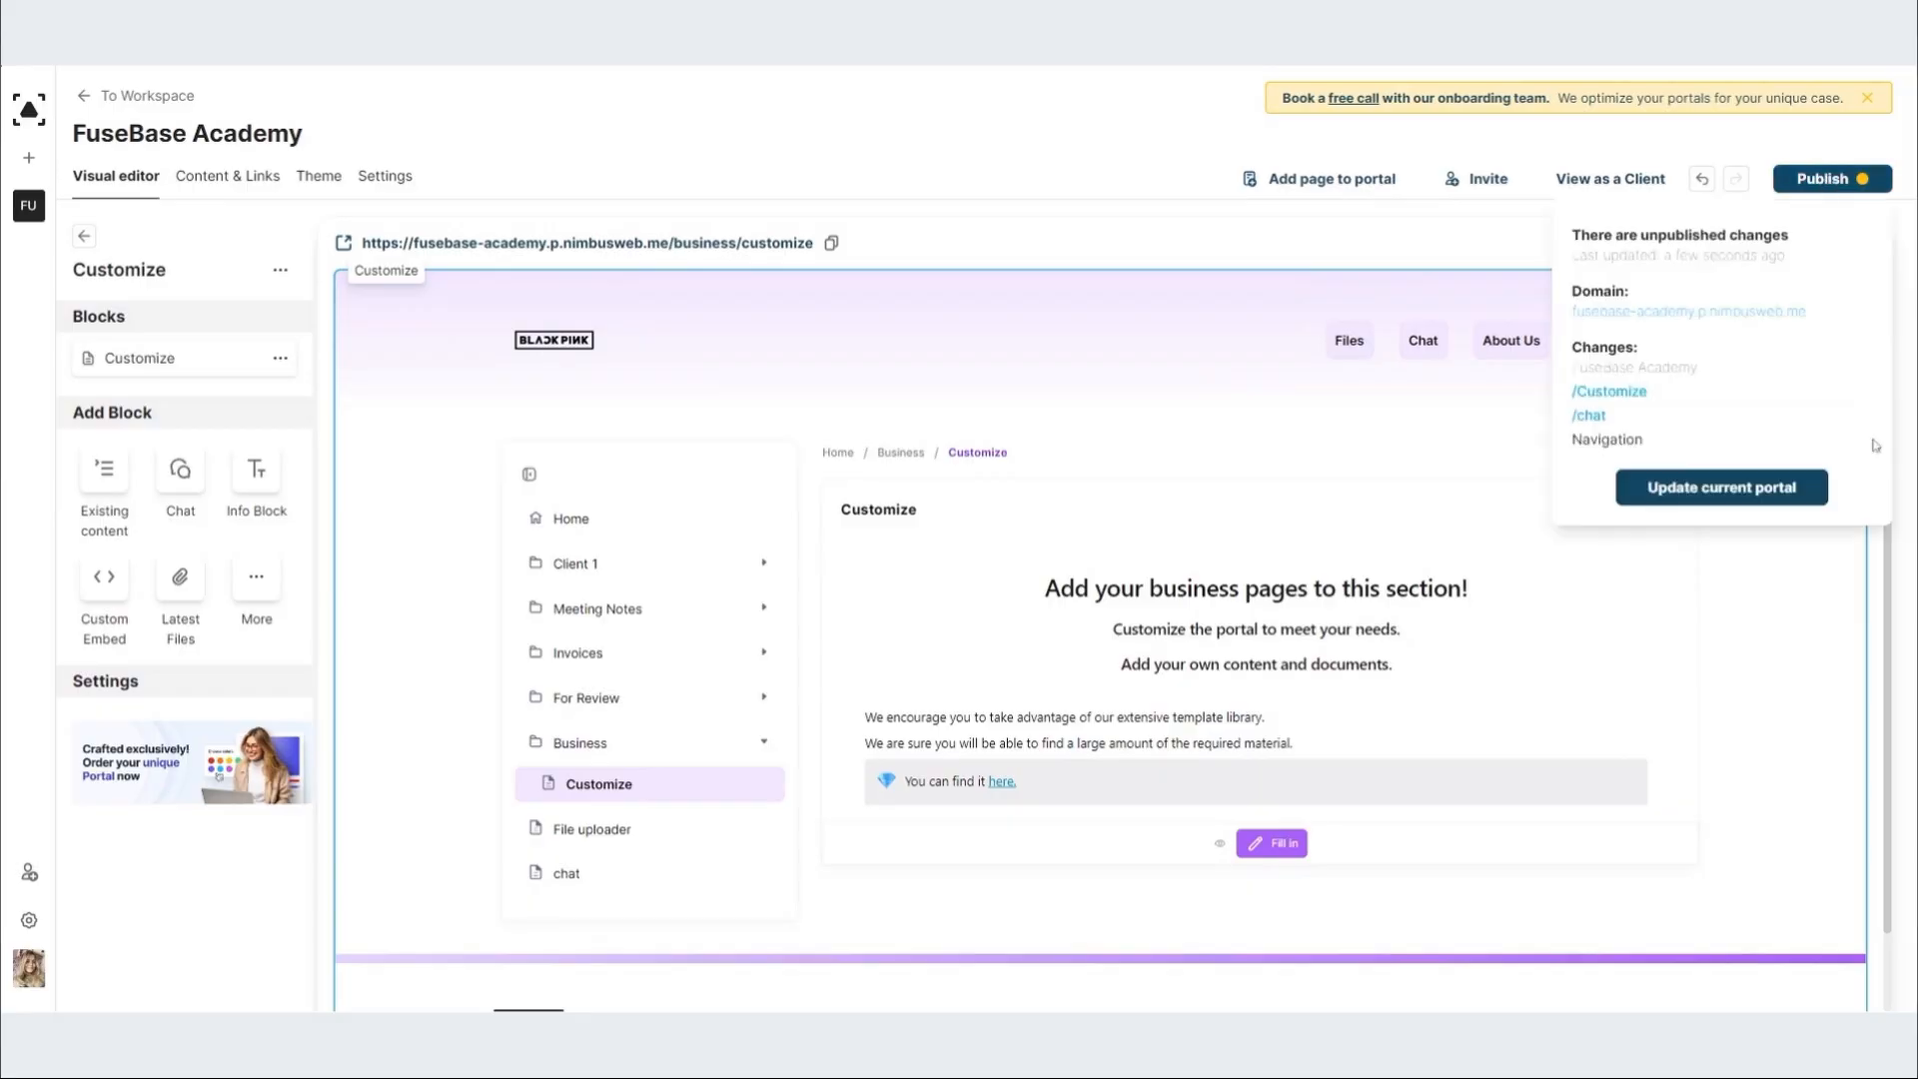
{"action": "left_click", "coordinate": [1748, 482]}
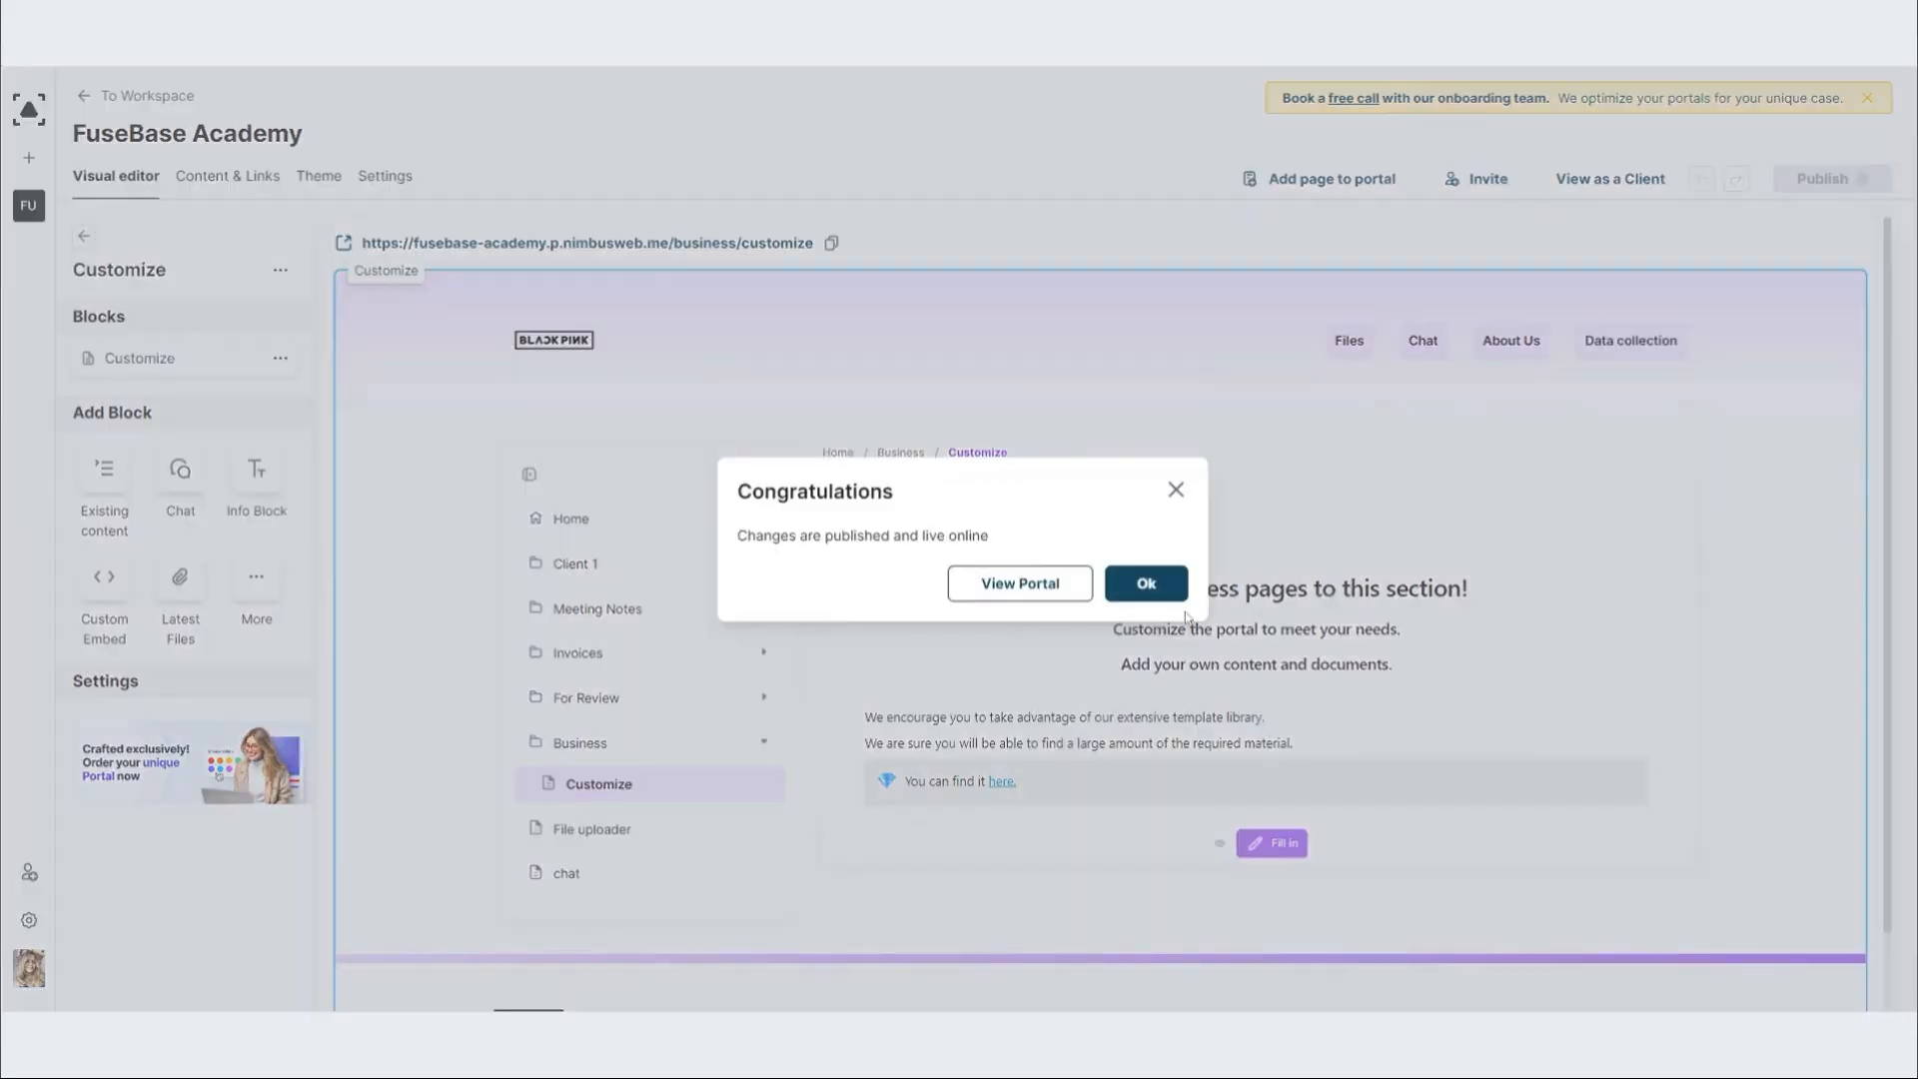
{"action": "left_click", "coordinate": [1177, 595]}
Step: View the Customize page as a client and open its content for editing through the Fill in option
{"action": "left_click", "coordinate": [1589, 184]}
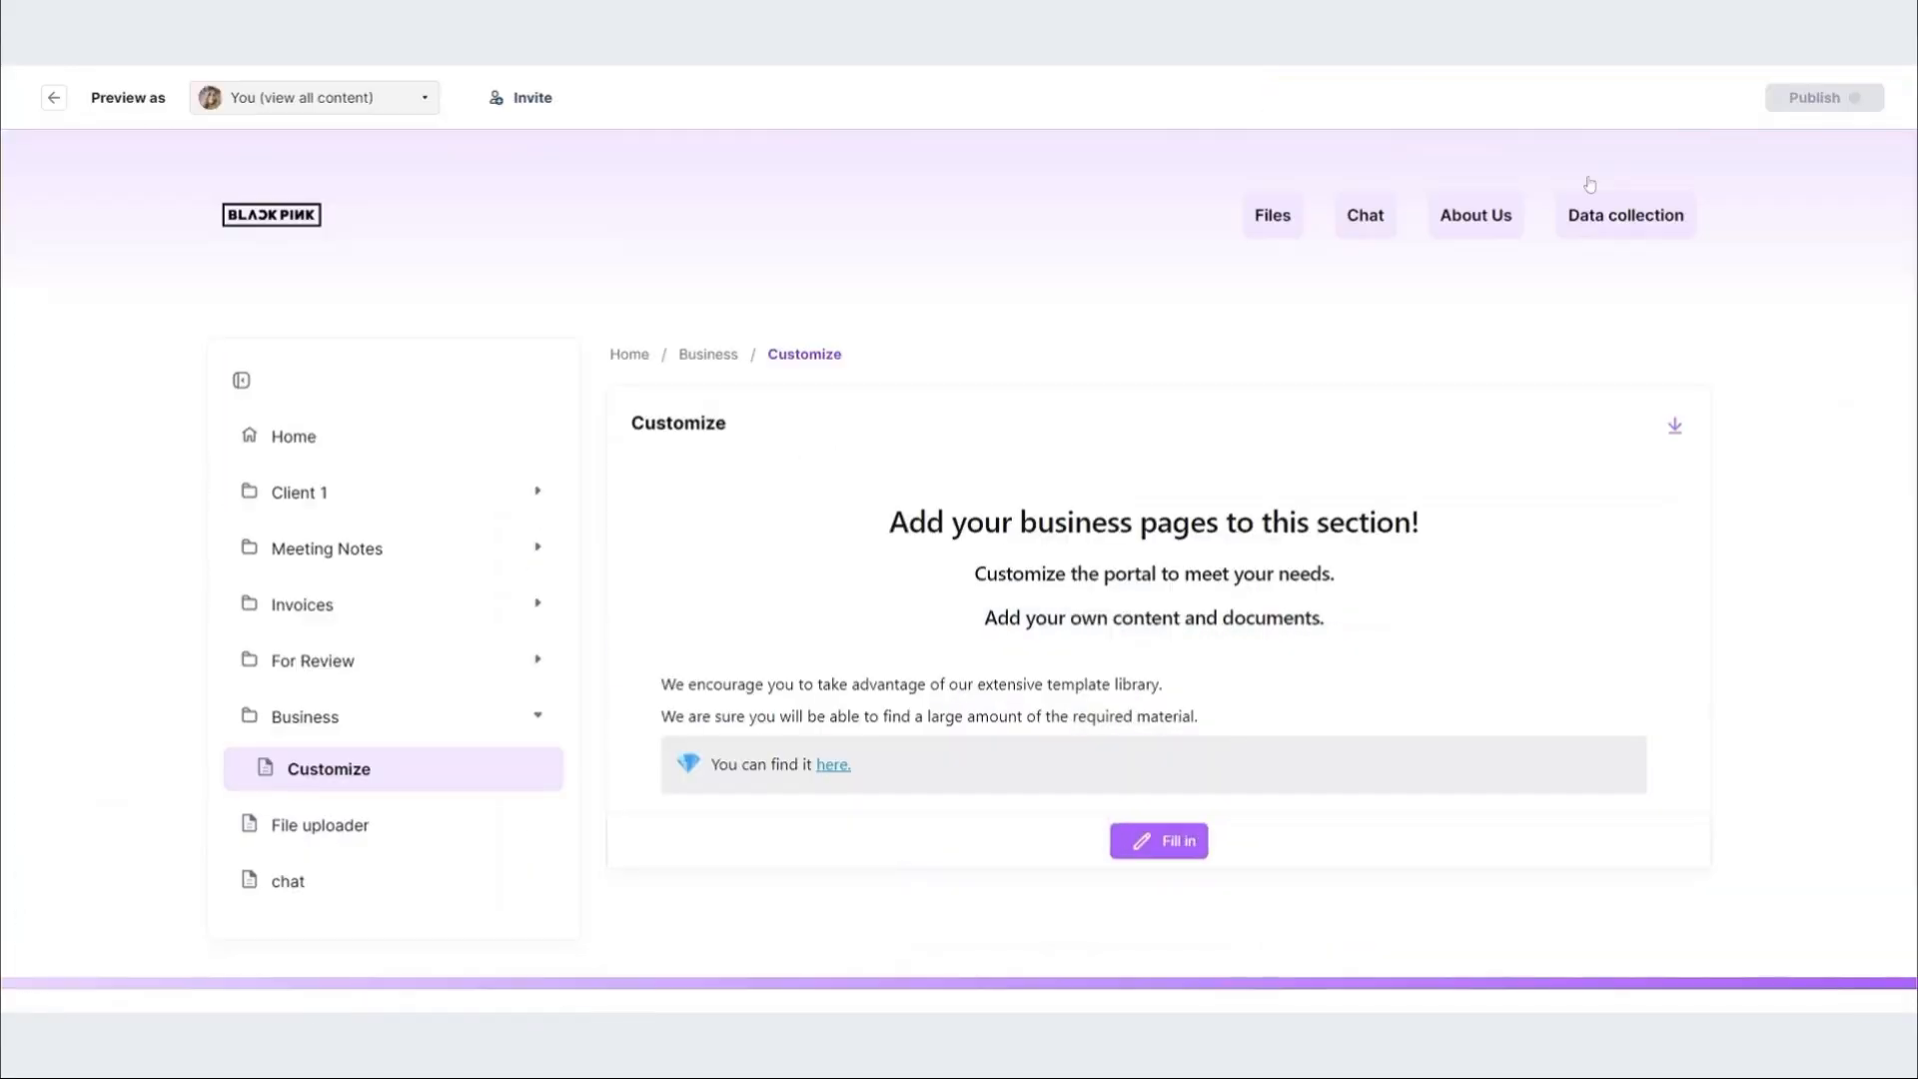
{"action": "left_click", "coordinate": [1152, 849]}
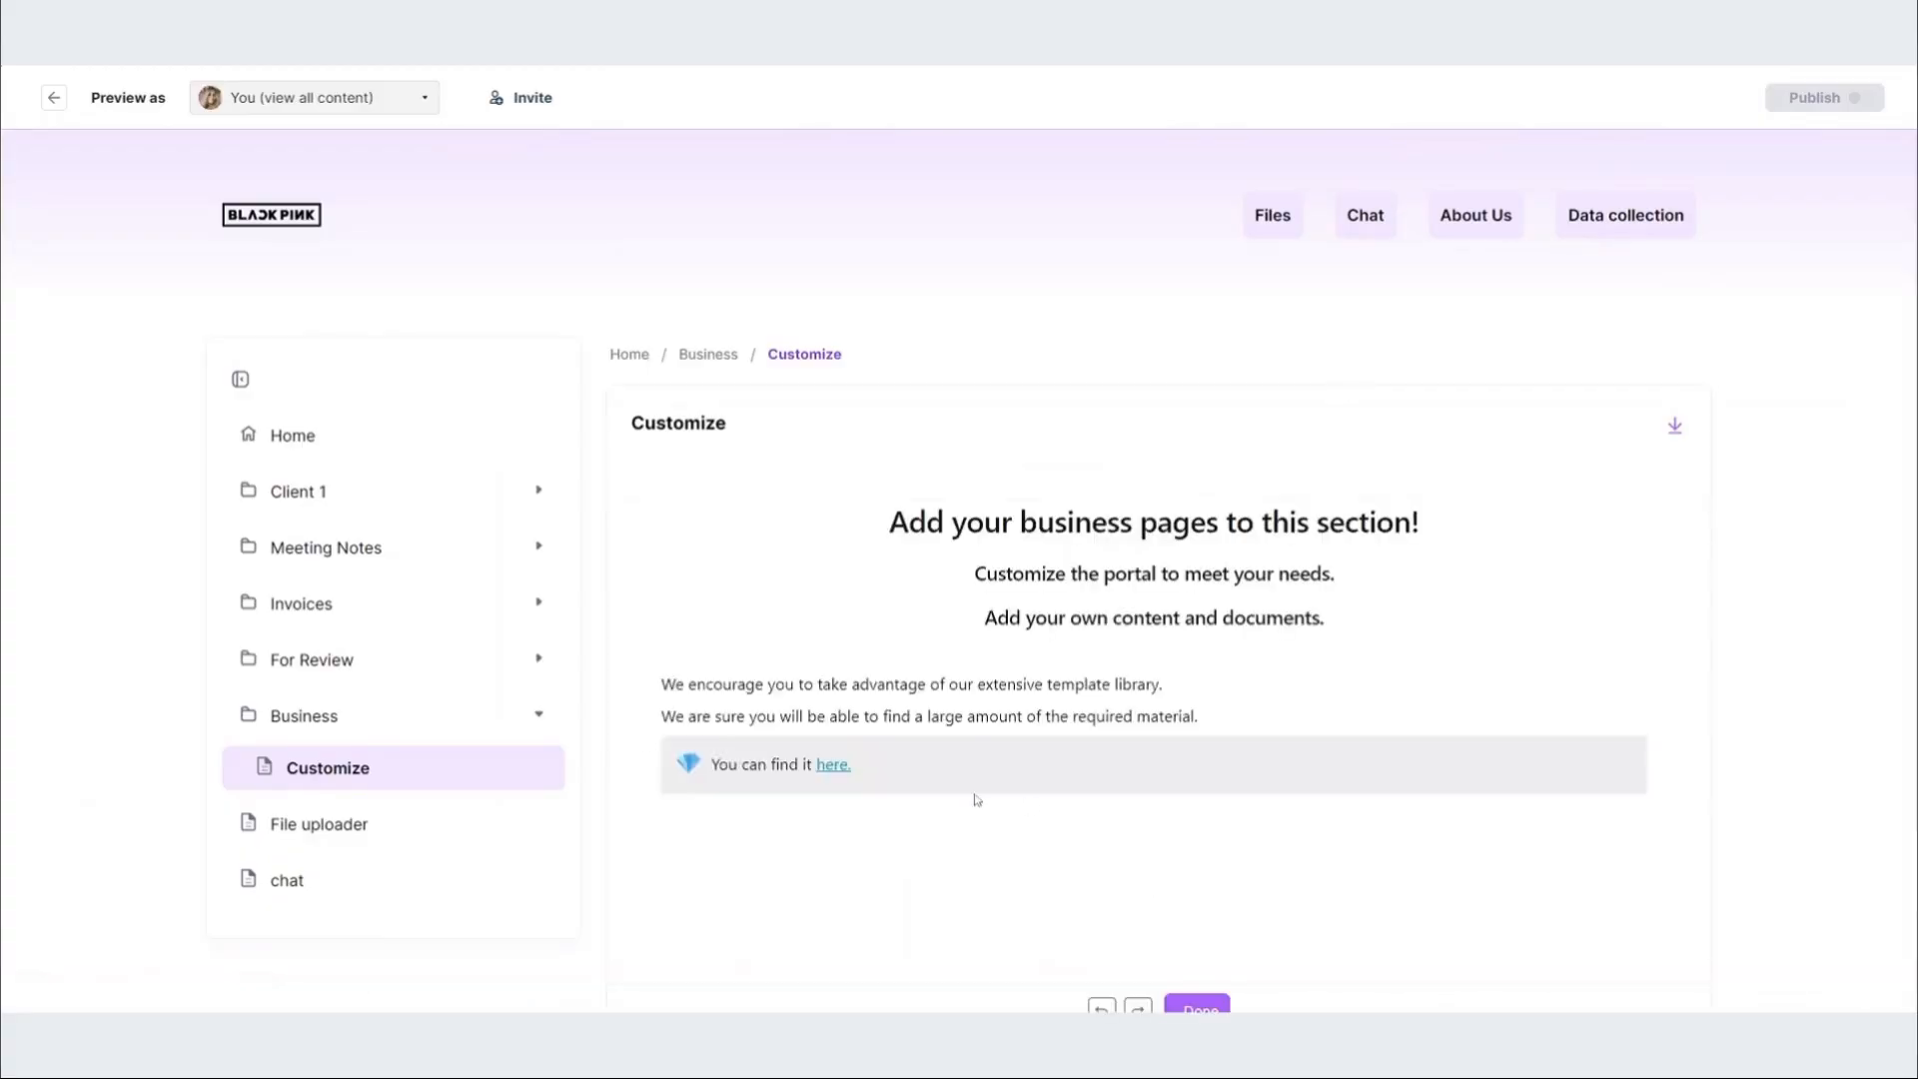
{"action": "left_click", "coordinate": [761, 816]}
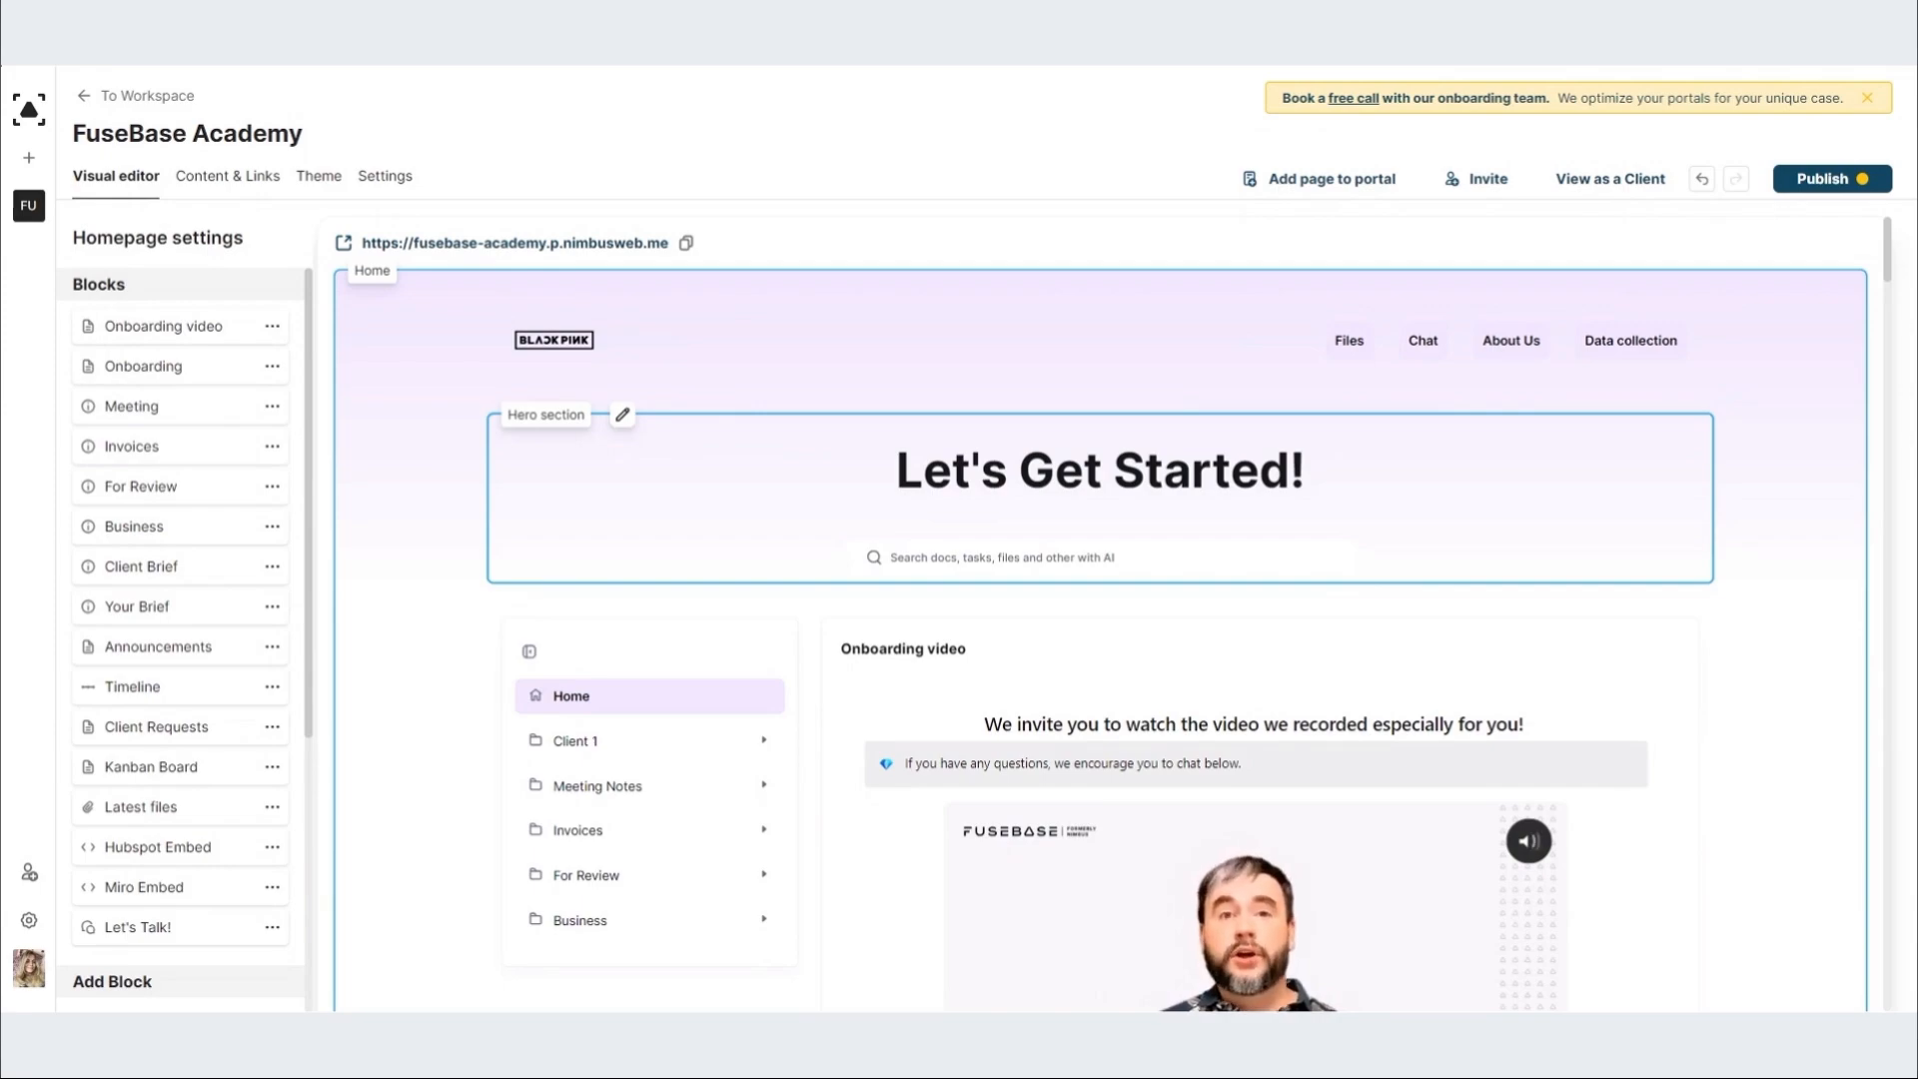
Step: Add a File uploader item to the sidebar navigation, and add a Latest files block 3 columns wide and 1 row high to its page
{"action": "left_click", "coordinate": [232, 182]}
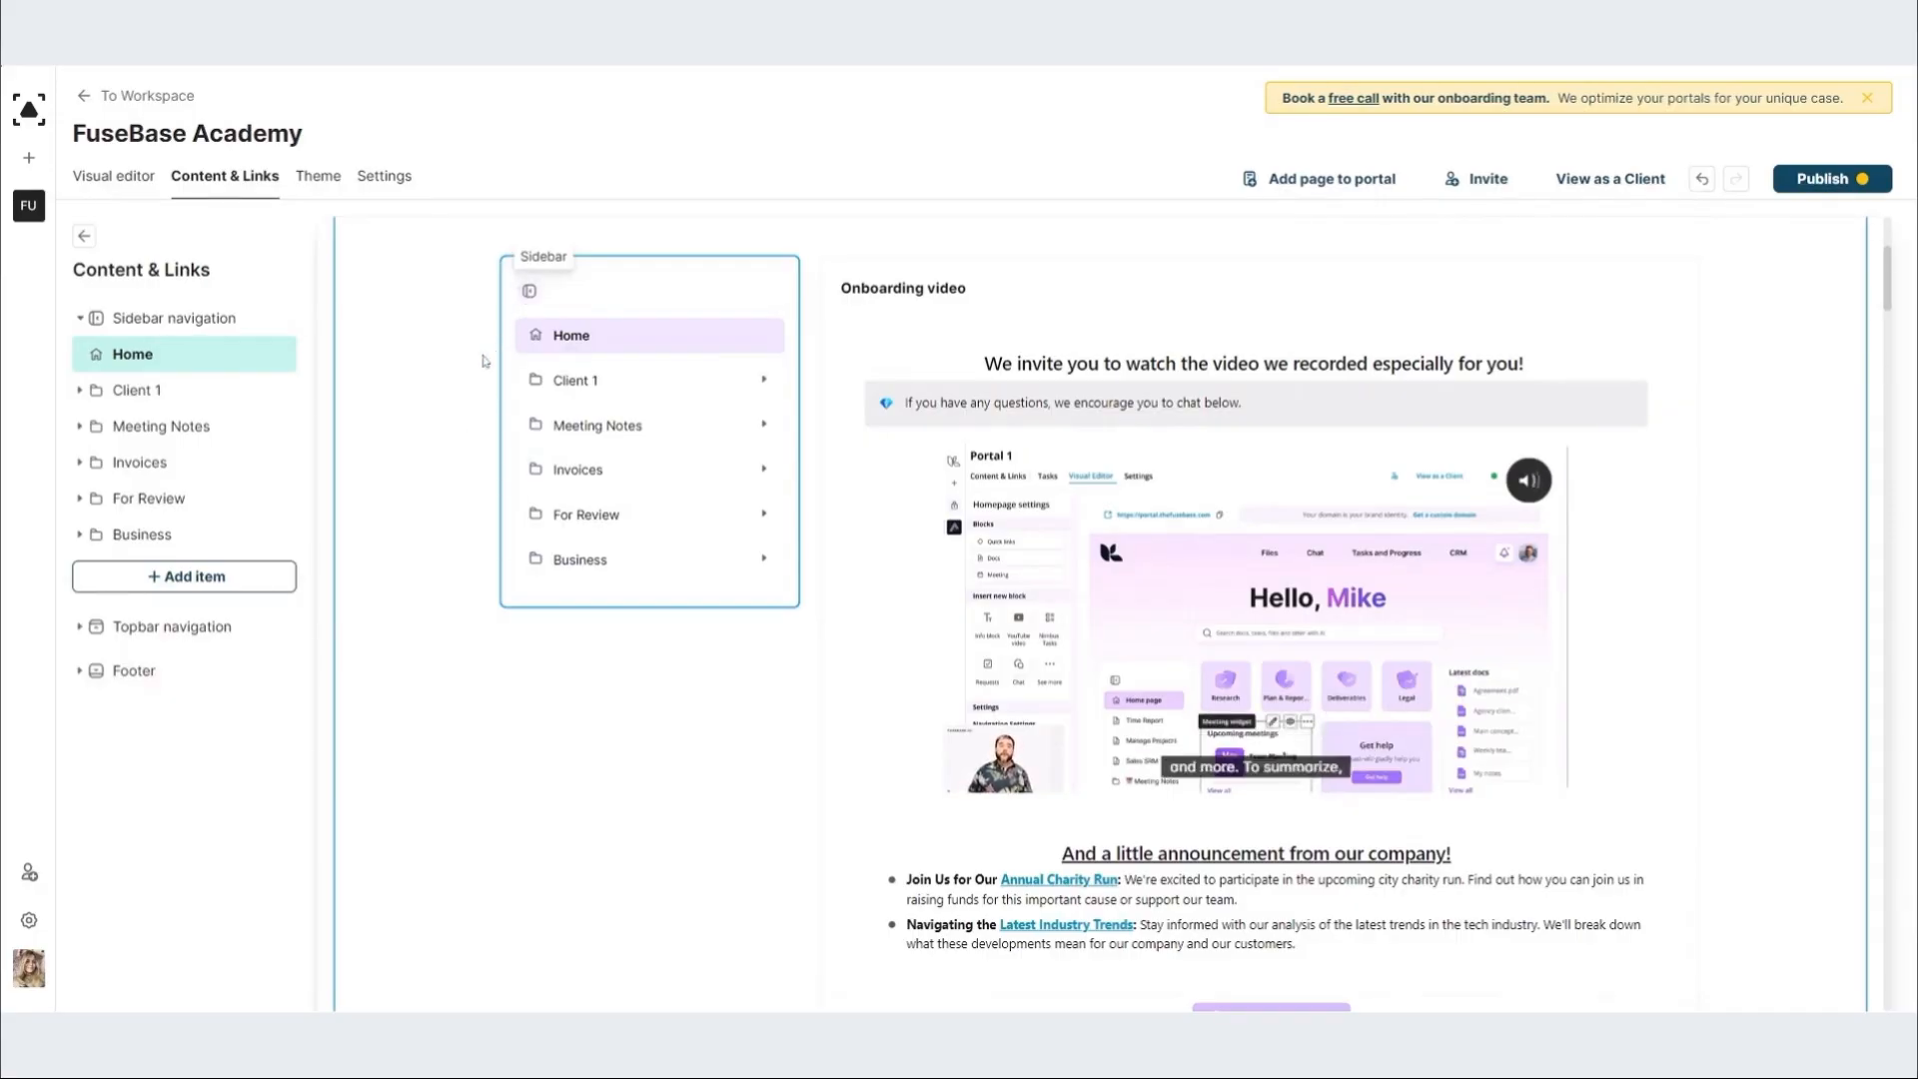
{"action": "left_click", "coordinate": [228, 583]}
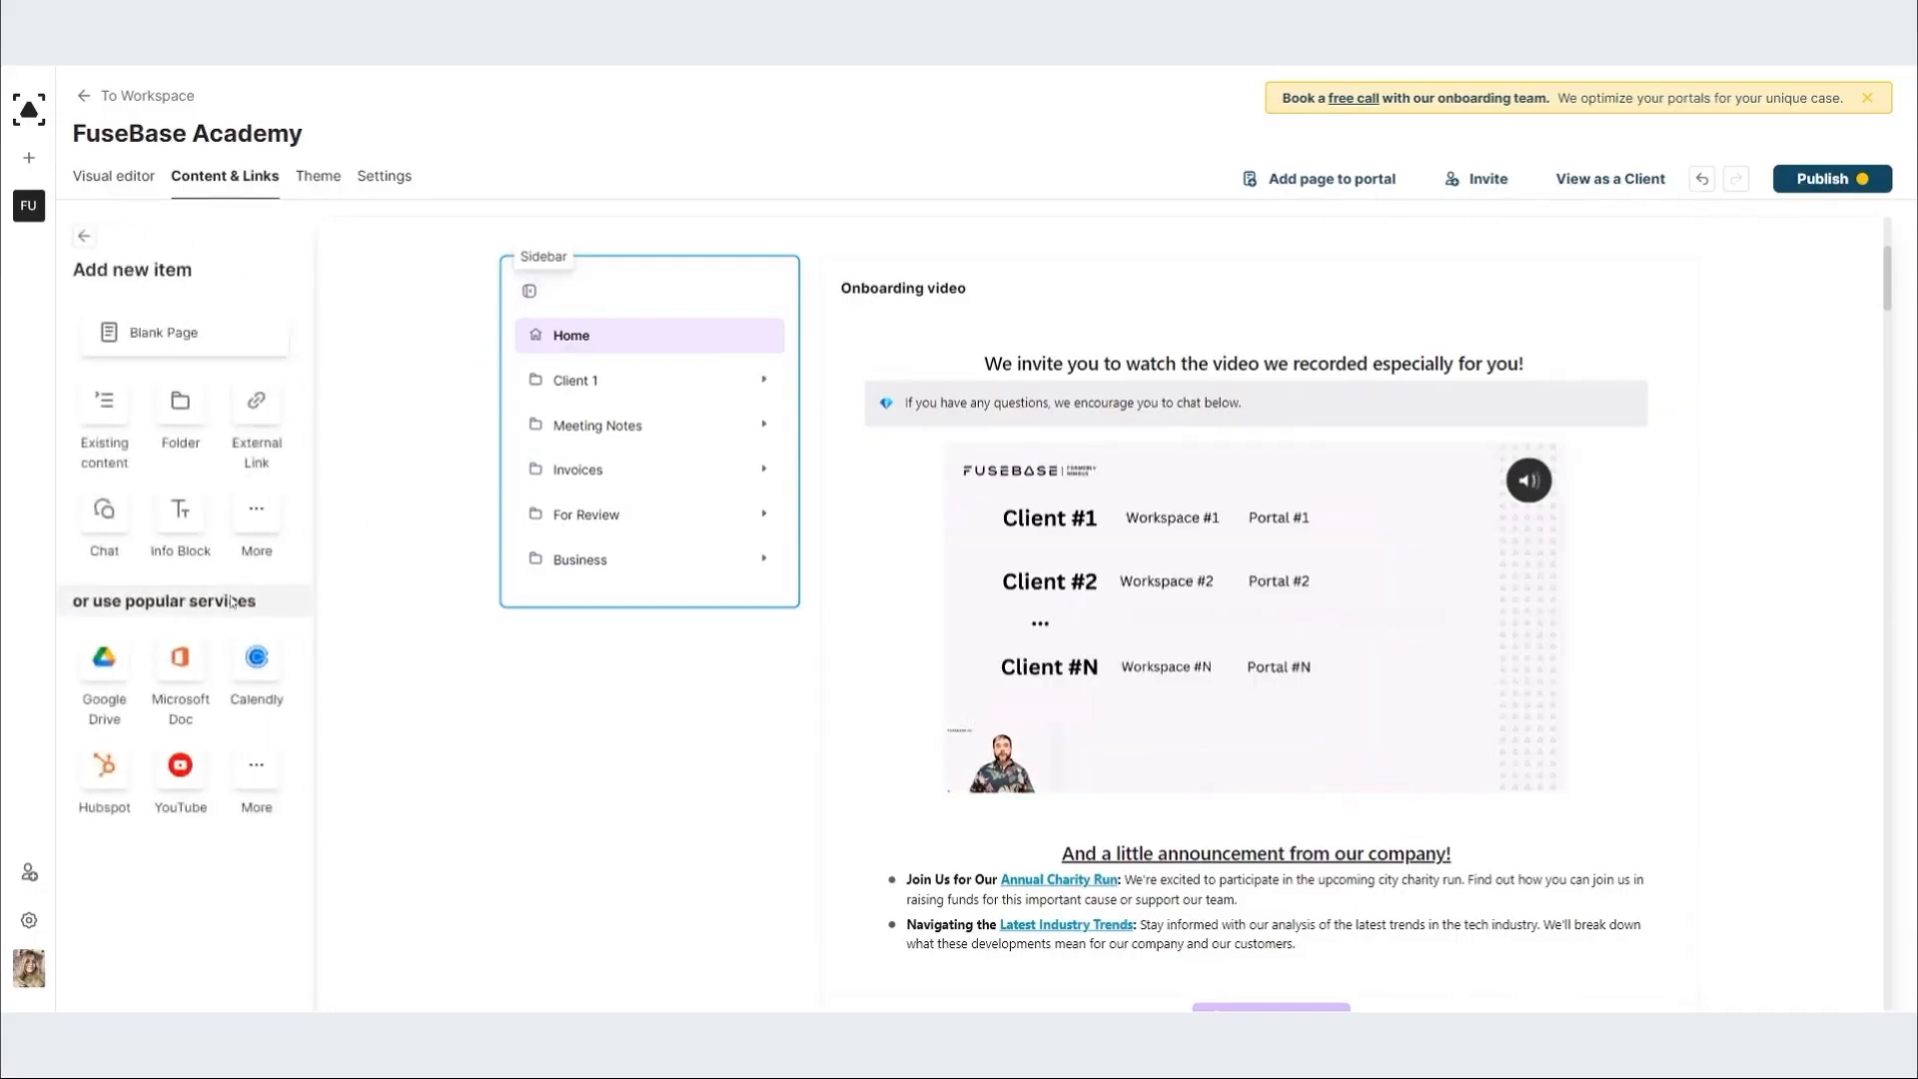
{"action": "left_click", "coordinate": [257, 515]}
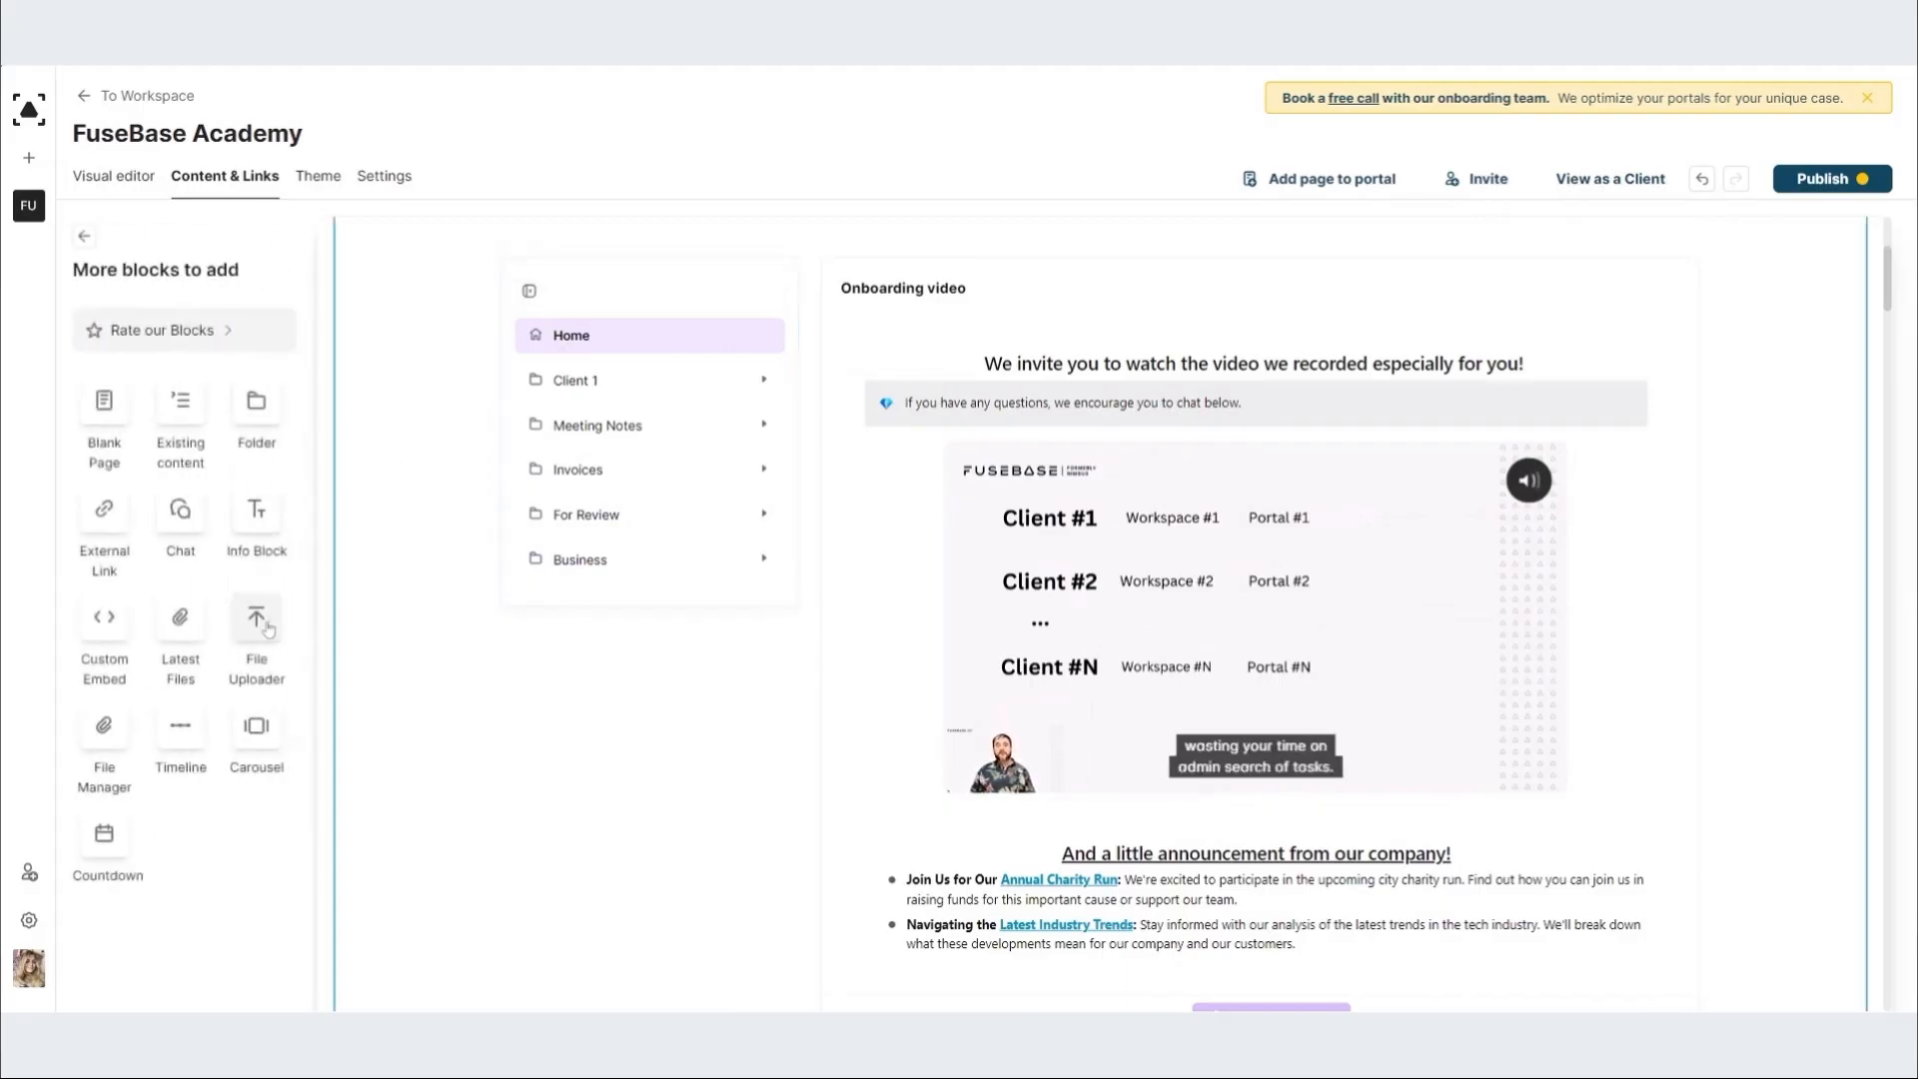
{"action": "left_click", "coordinate": [256, 621]}
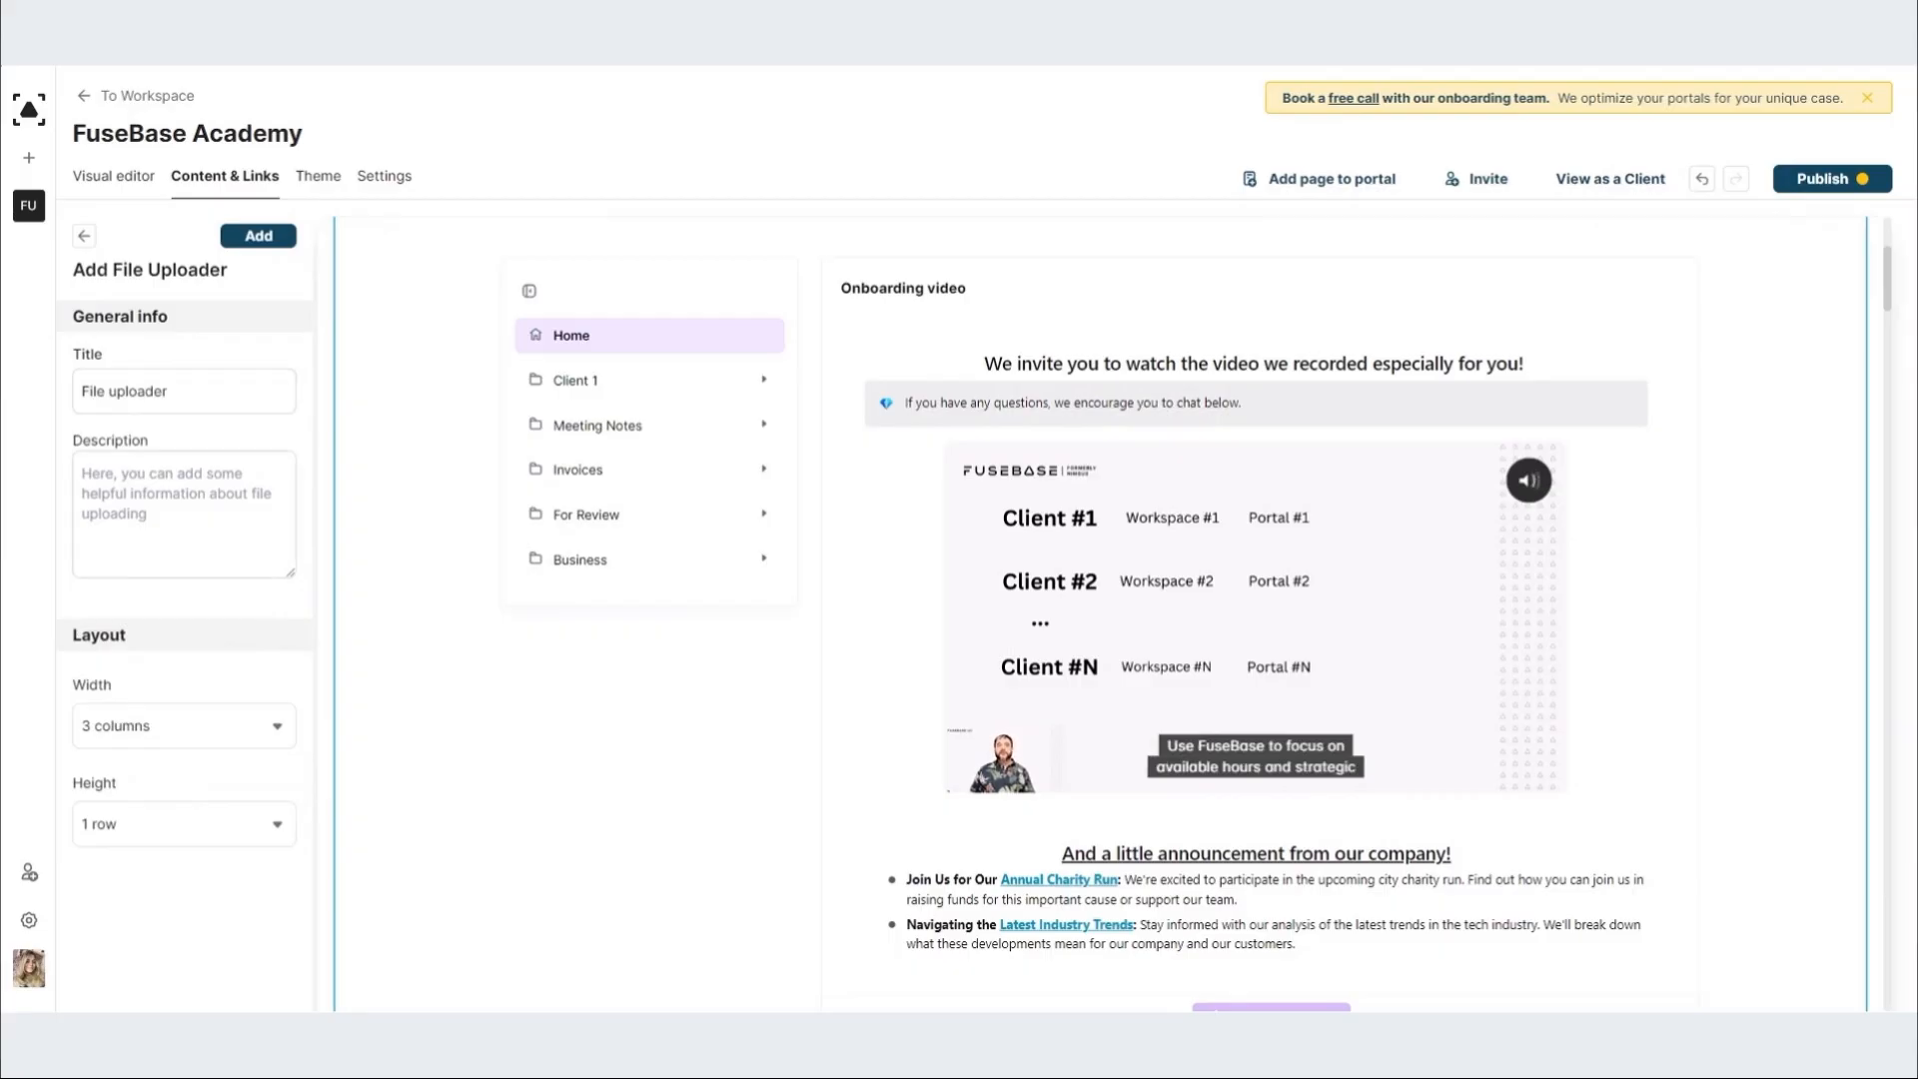
{"action": "left_click", "coordinate": [258, 236]}
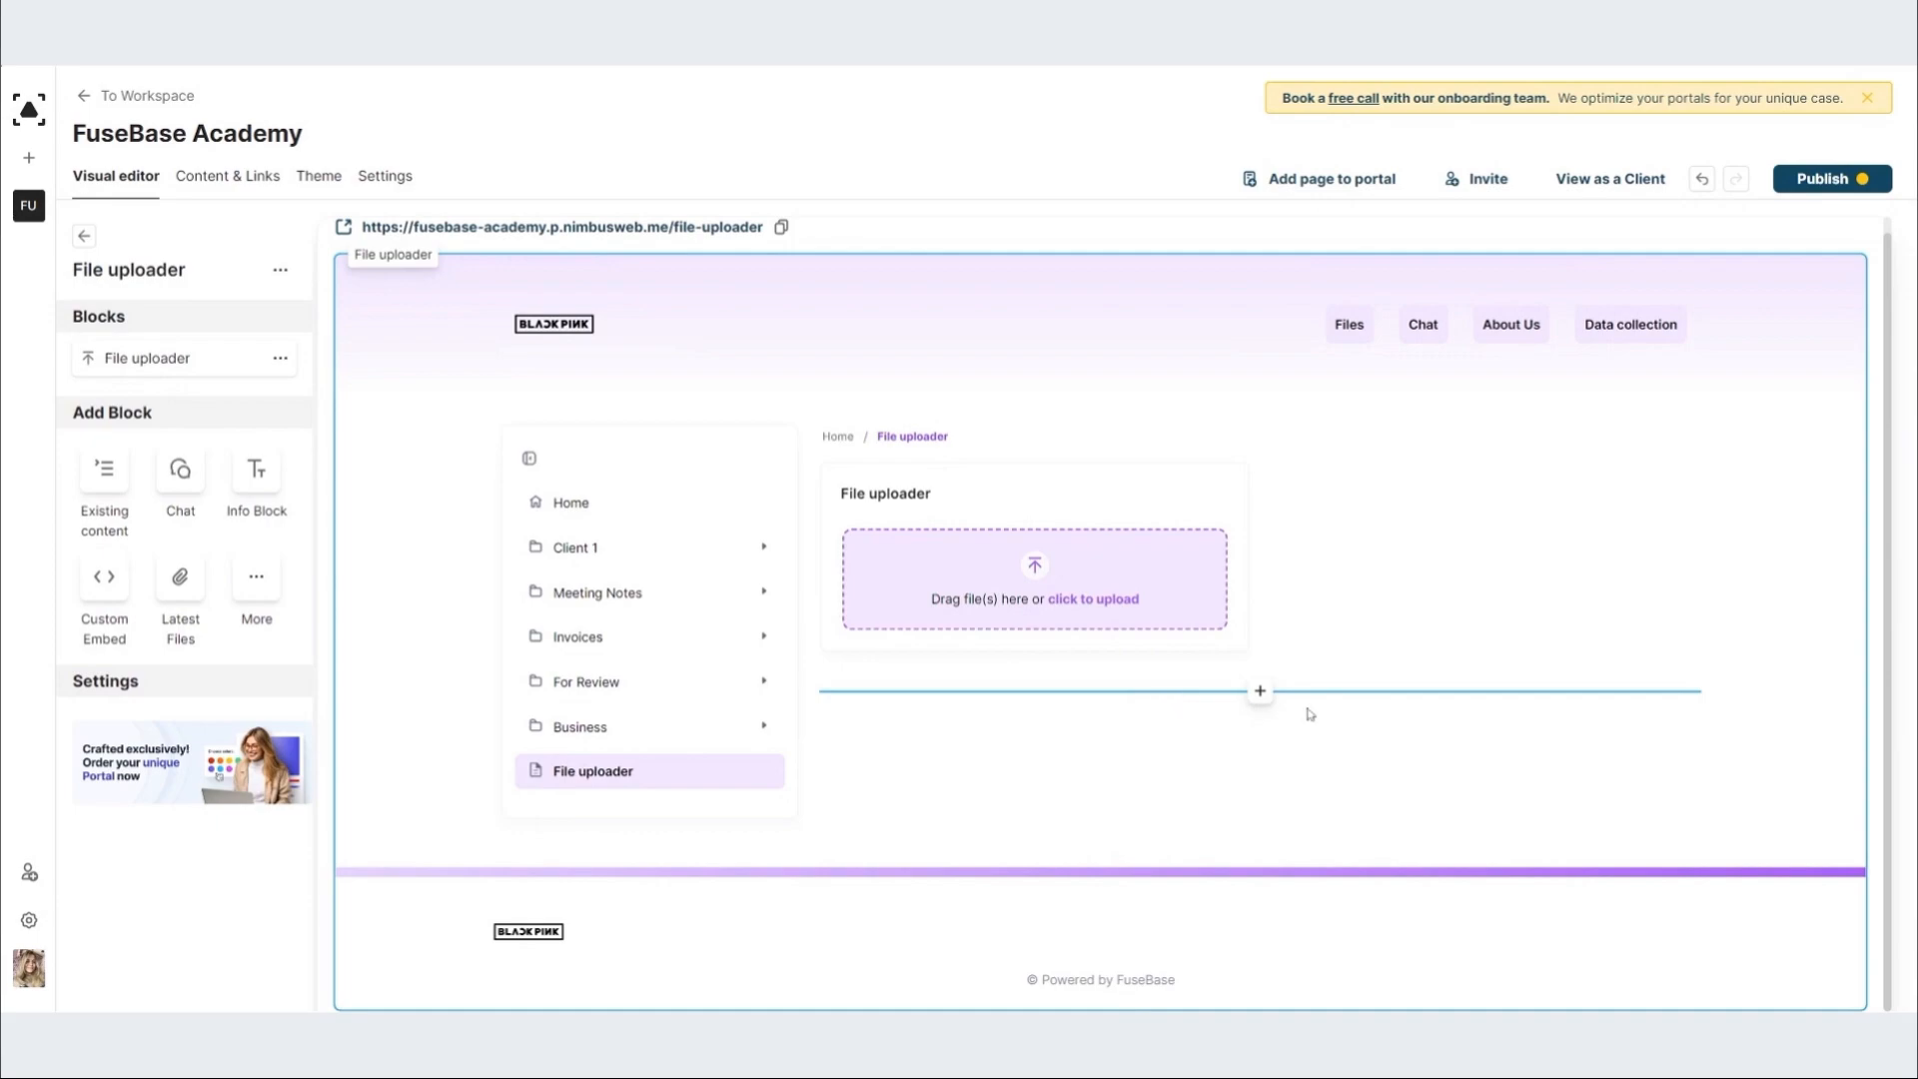
{"action": "left_click", "coordinate": [181, 581]}
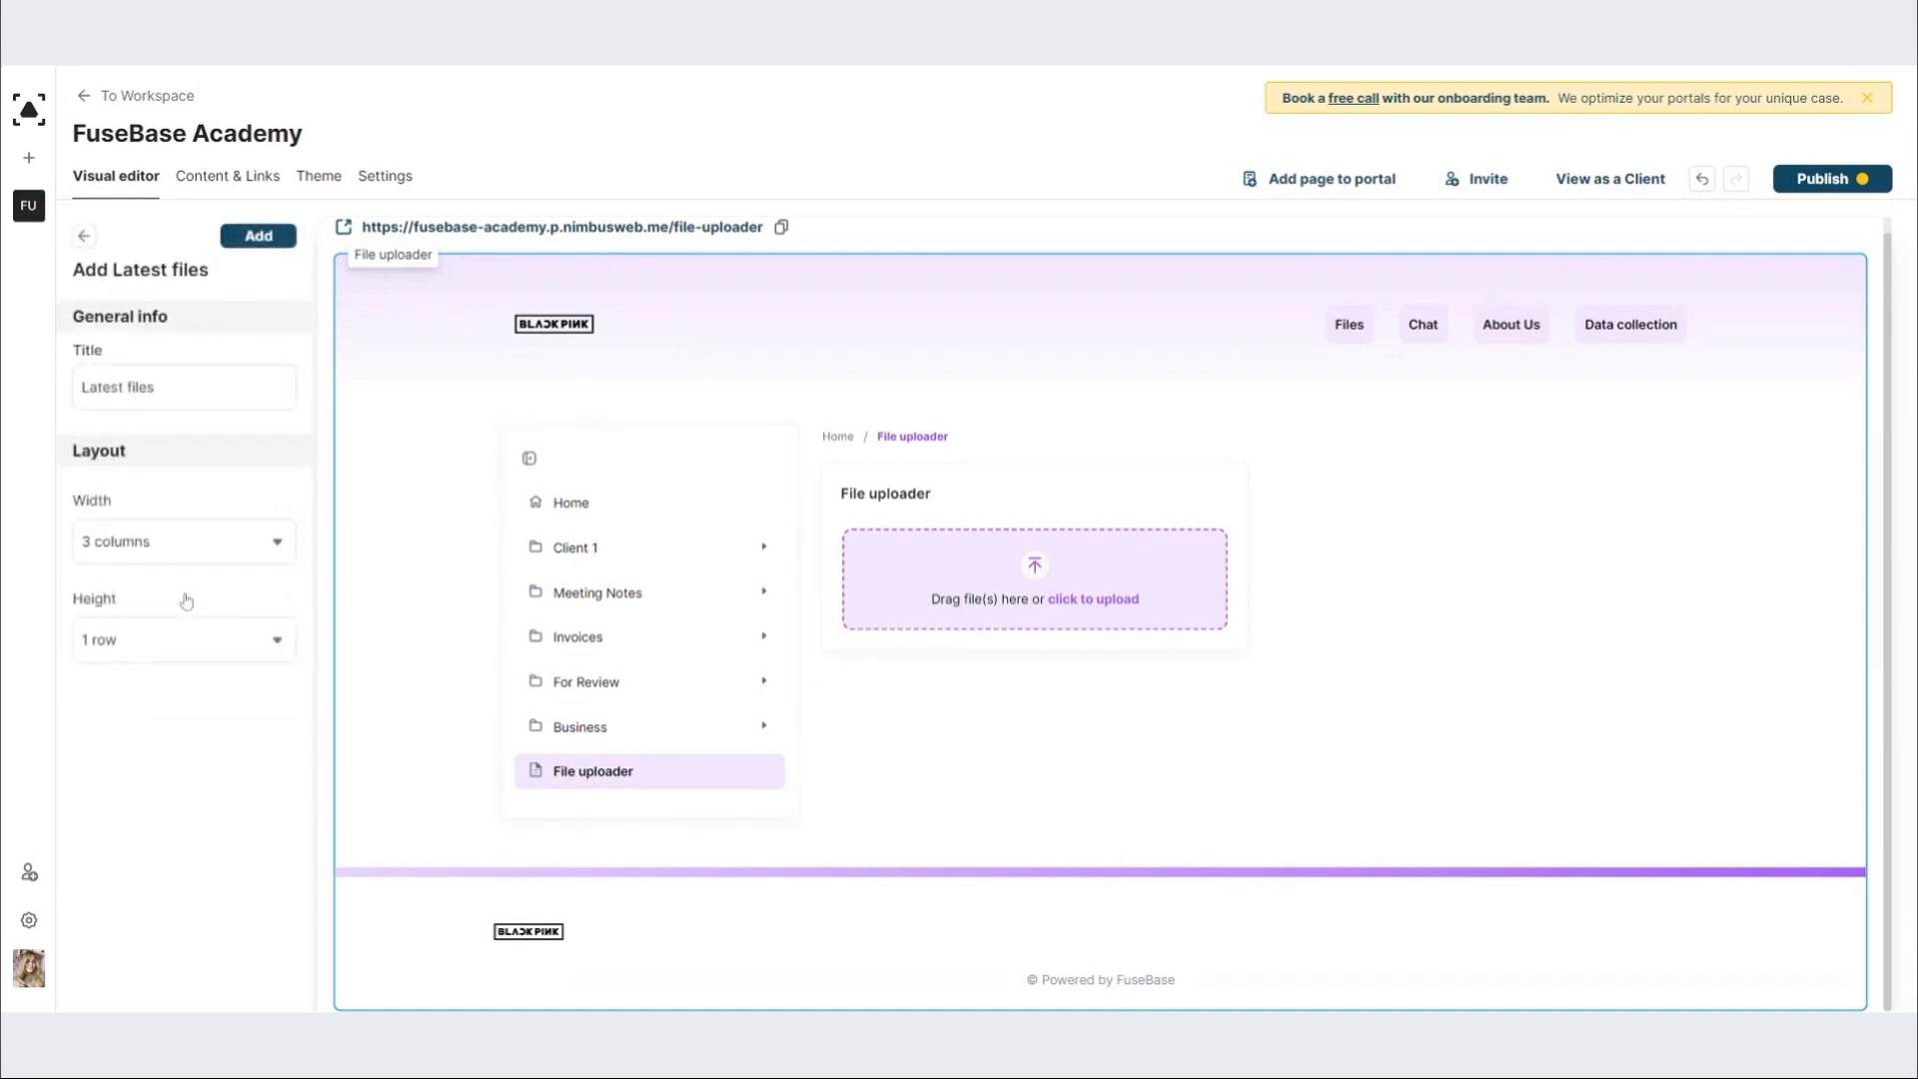
{"action": "left_click", "coordinate": [265, 239]}
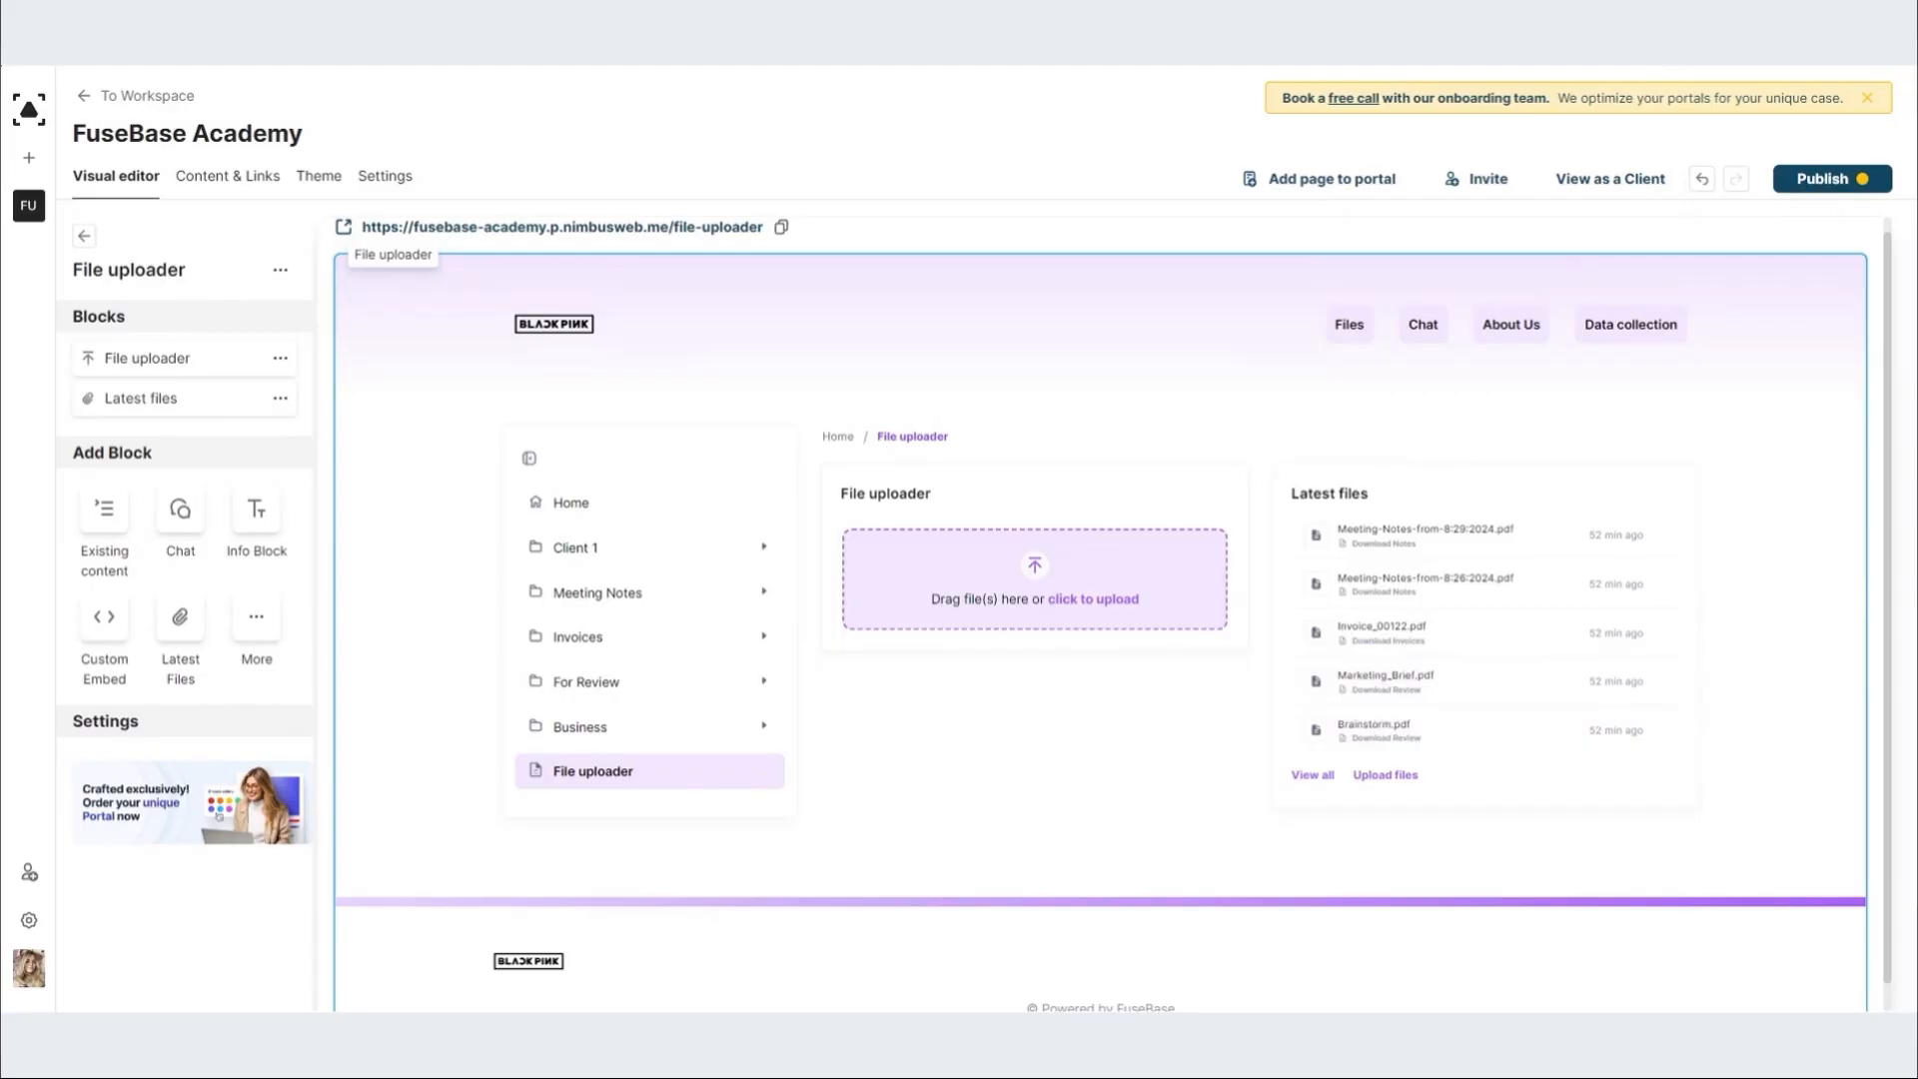
Step: View the portal as a client, upload Business_Proposal.pdf through the file uploader, and open its options in the full Files list
{"action": "left_click", "coordinate": [1607, 184]}
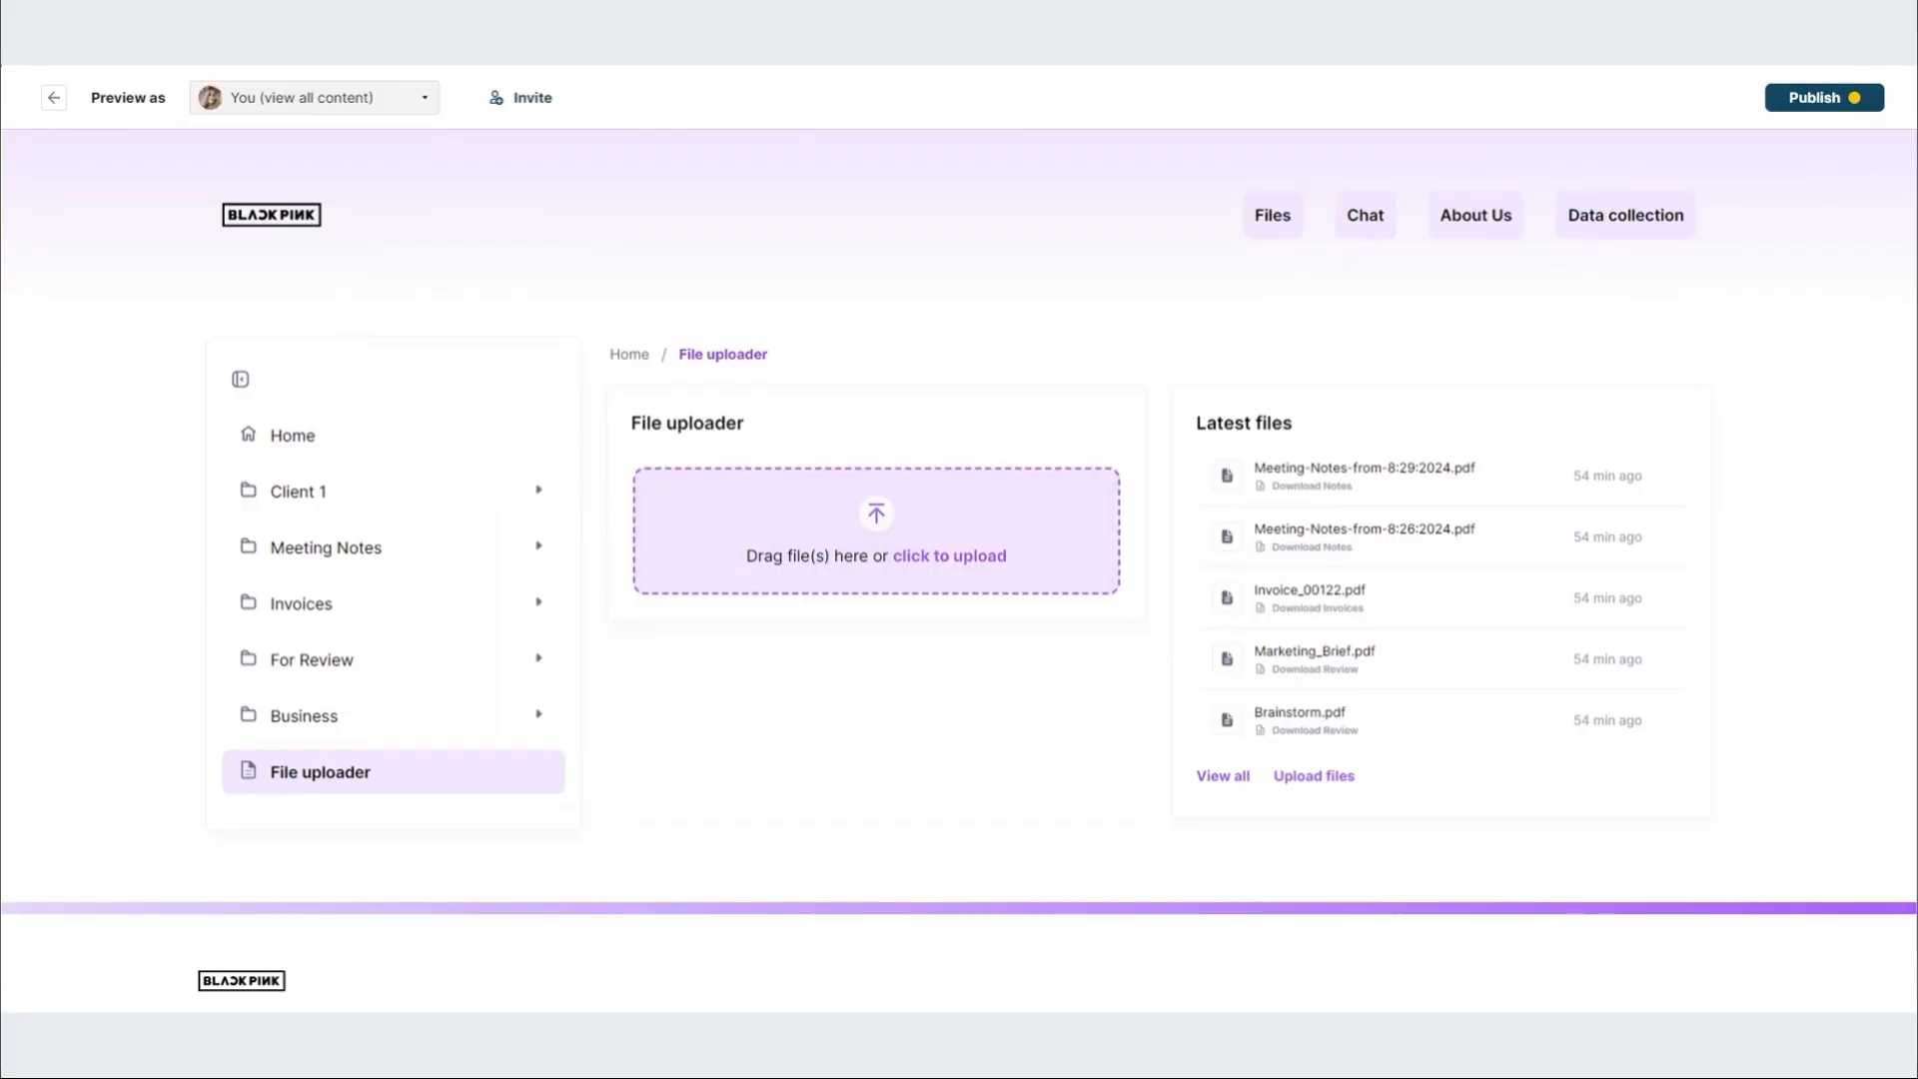
{"action": "left_click_drag", "start_coordinate": [859, 640], "coordinate": [876, 545]}
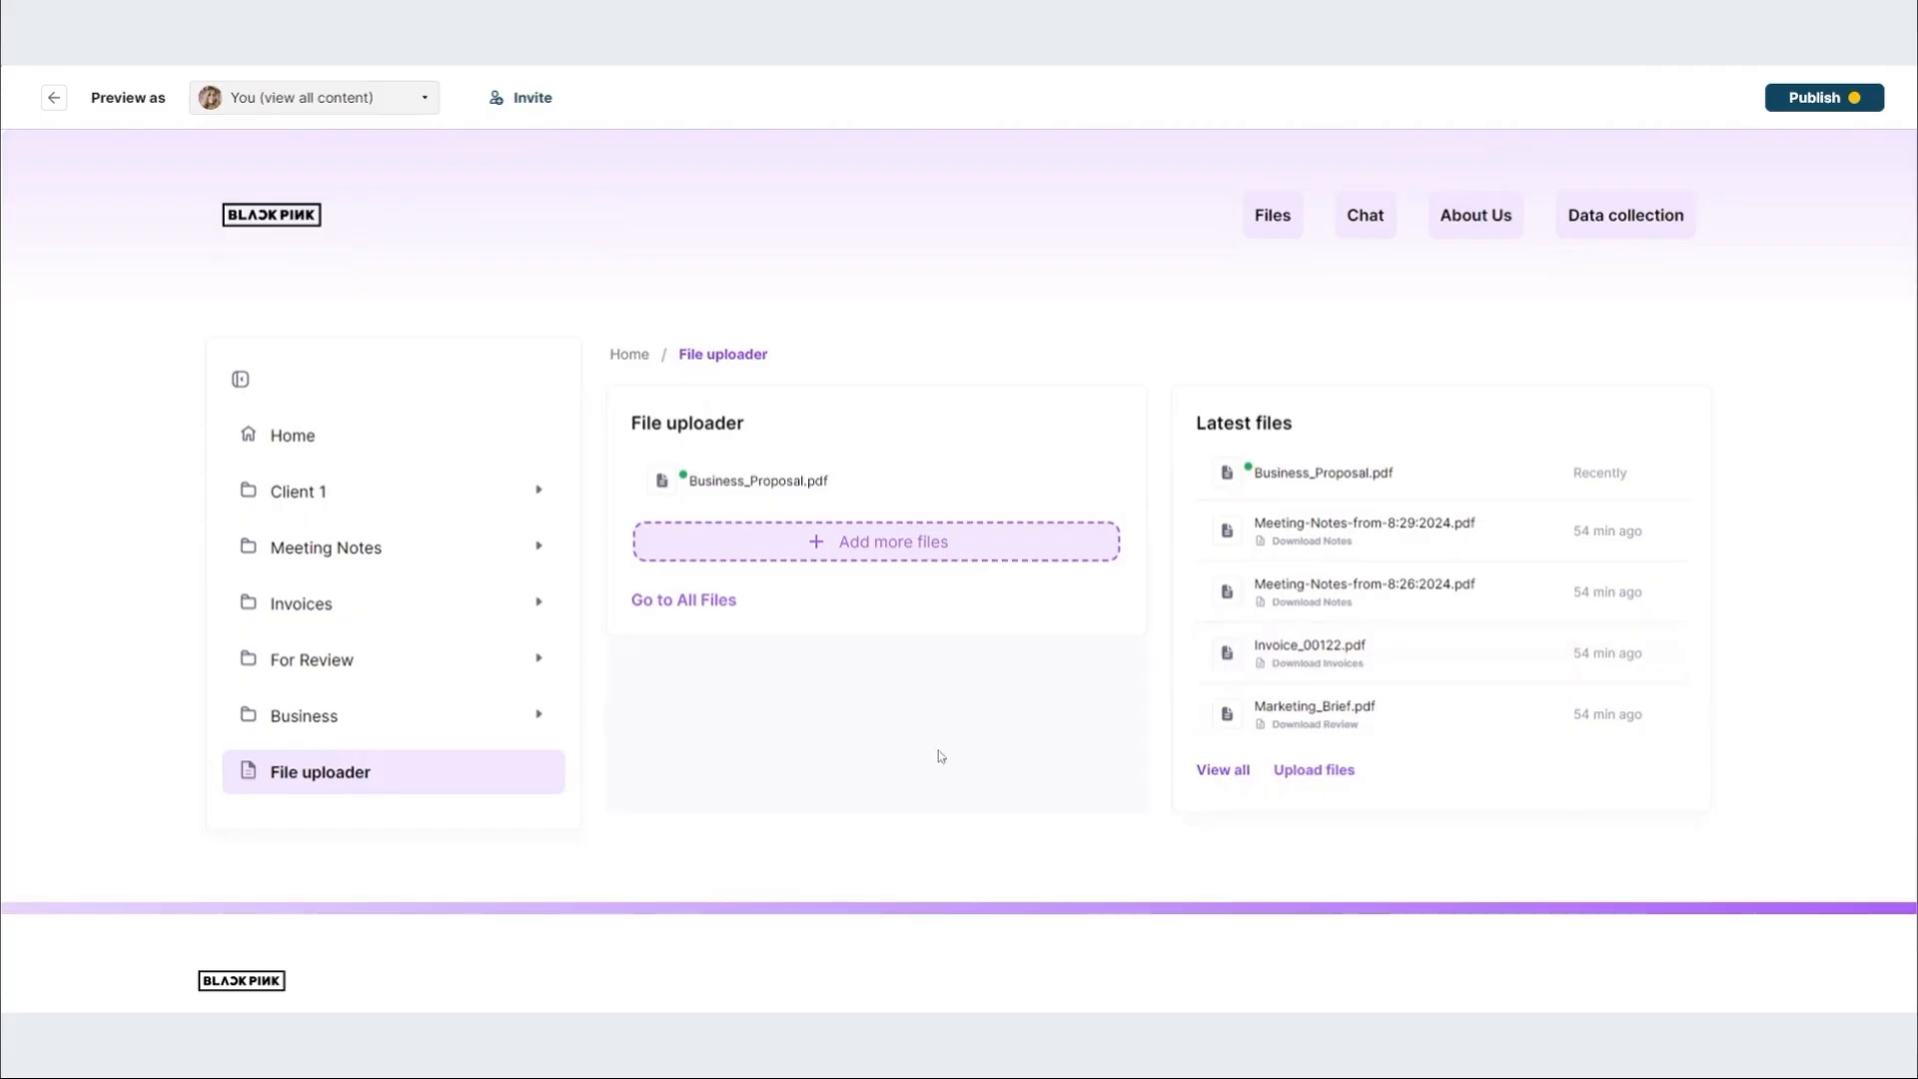
{"action": "left_click", "coordinate": [938, 751]}
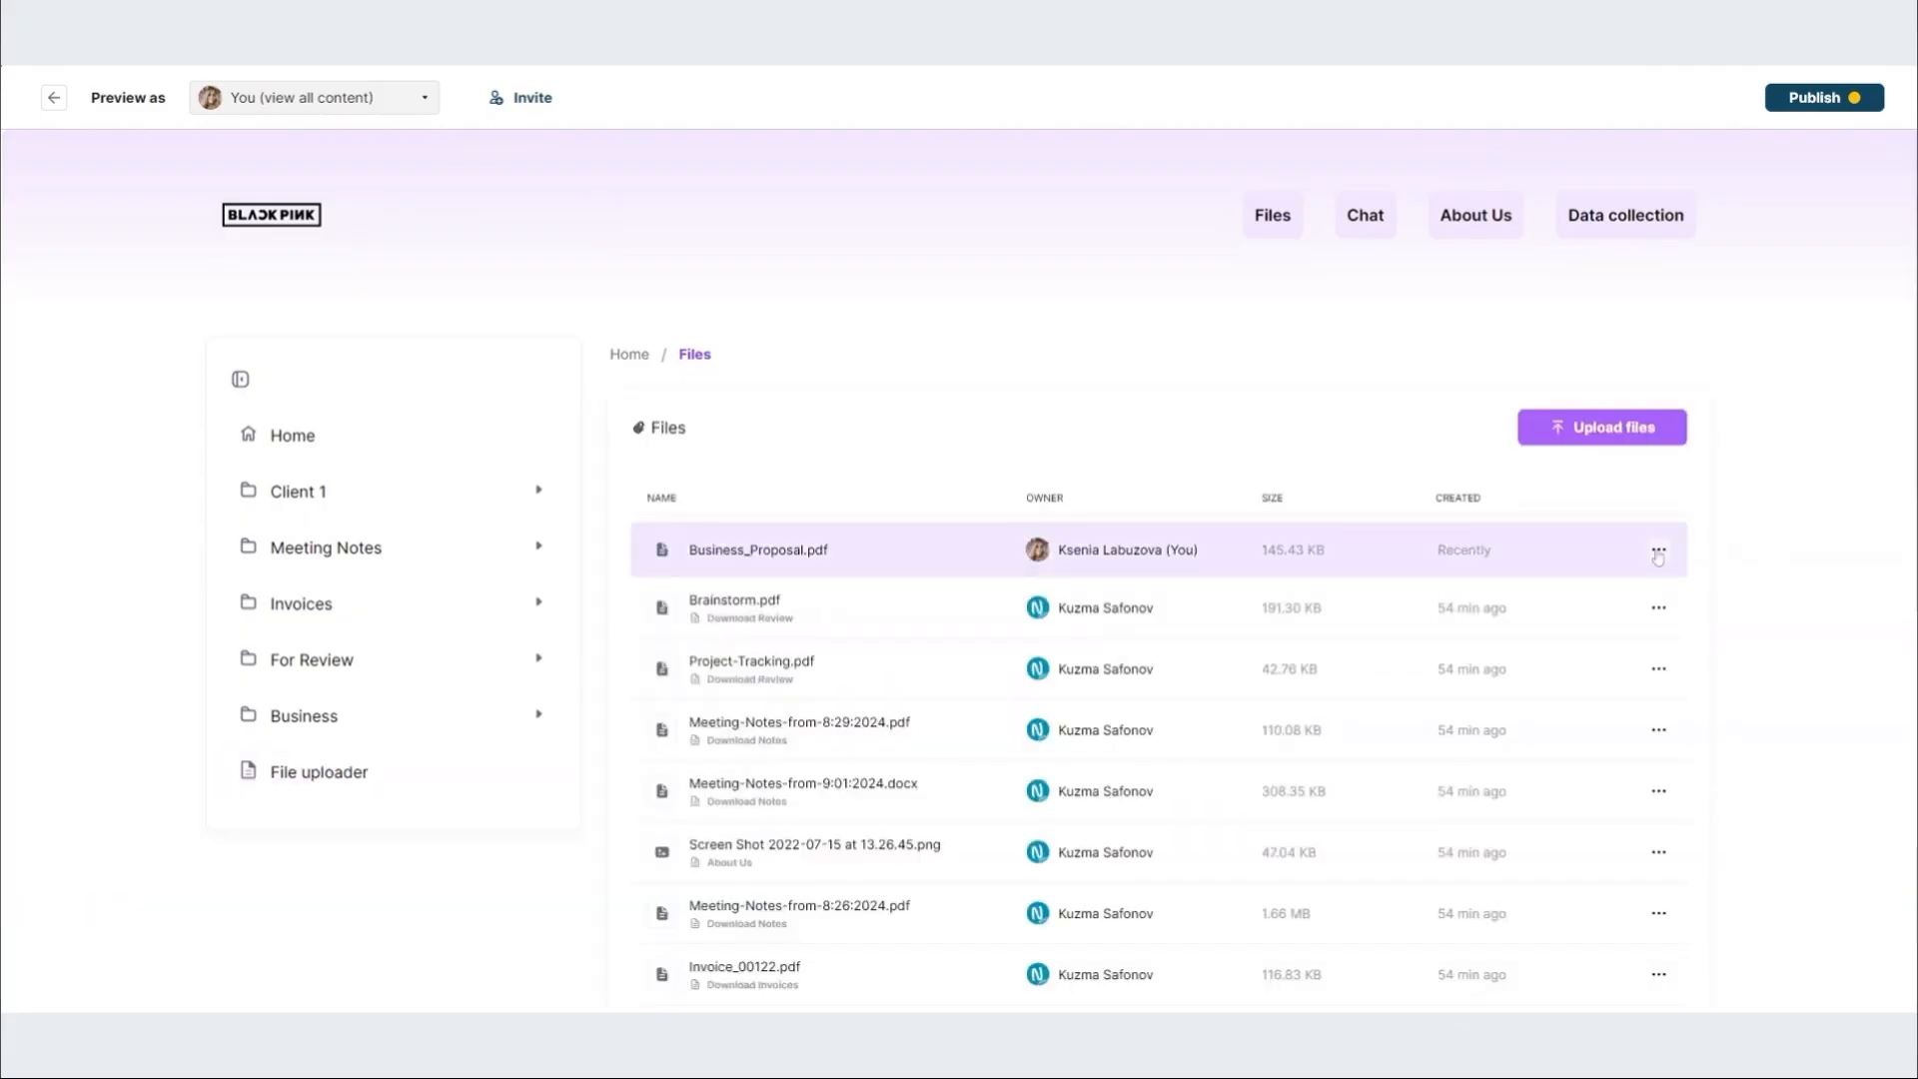
{"action": "left_click", "coordinate": [1658, 551]}
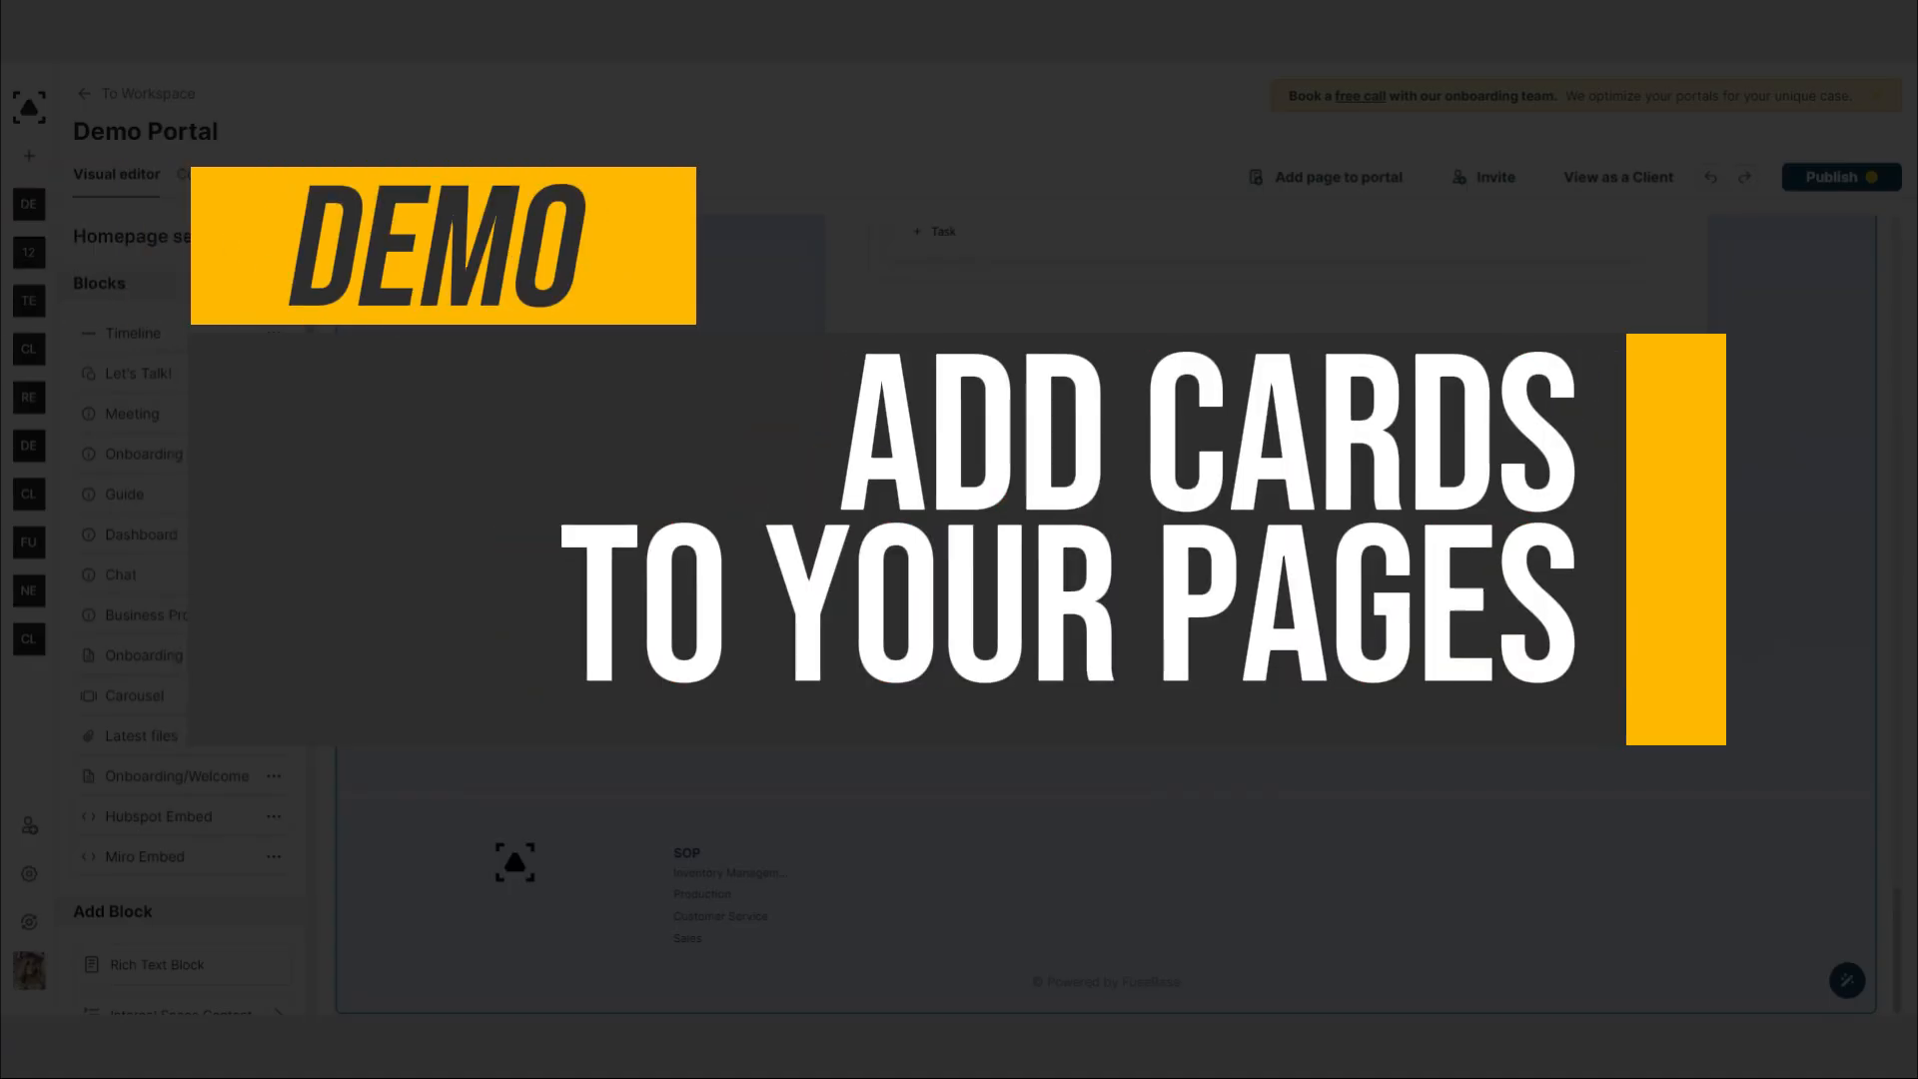
Step: Add a Card block to the homepage and choose the component layout with text overlaid on a full background image
{"action": "scroll", "coordinate": [125, 629], "scroll_direction": "down", "scroll_amount": 4}
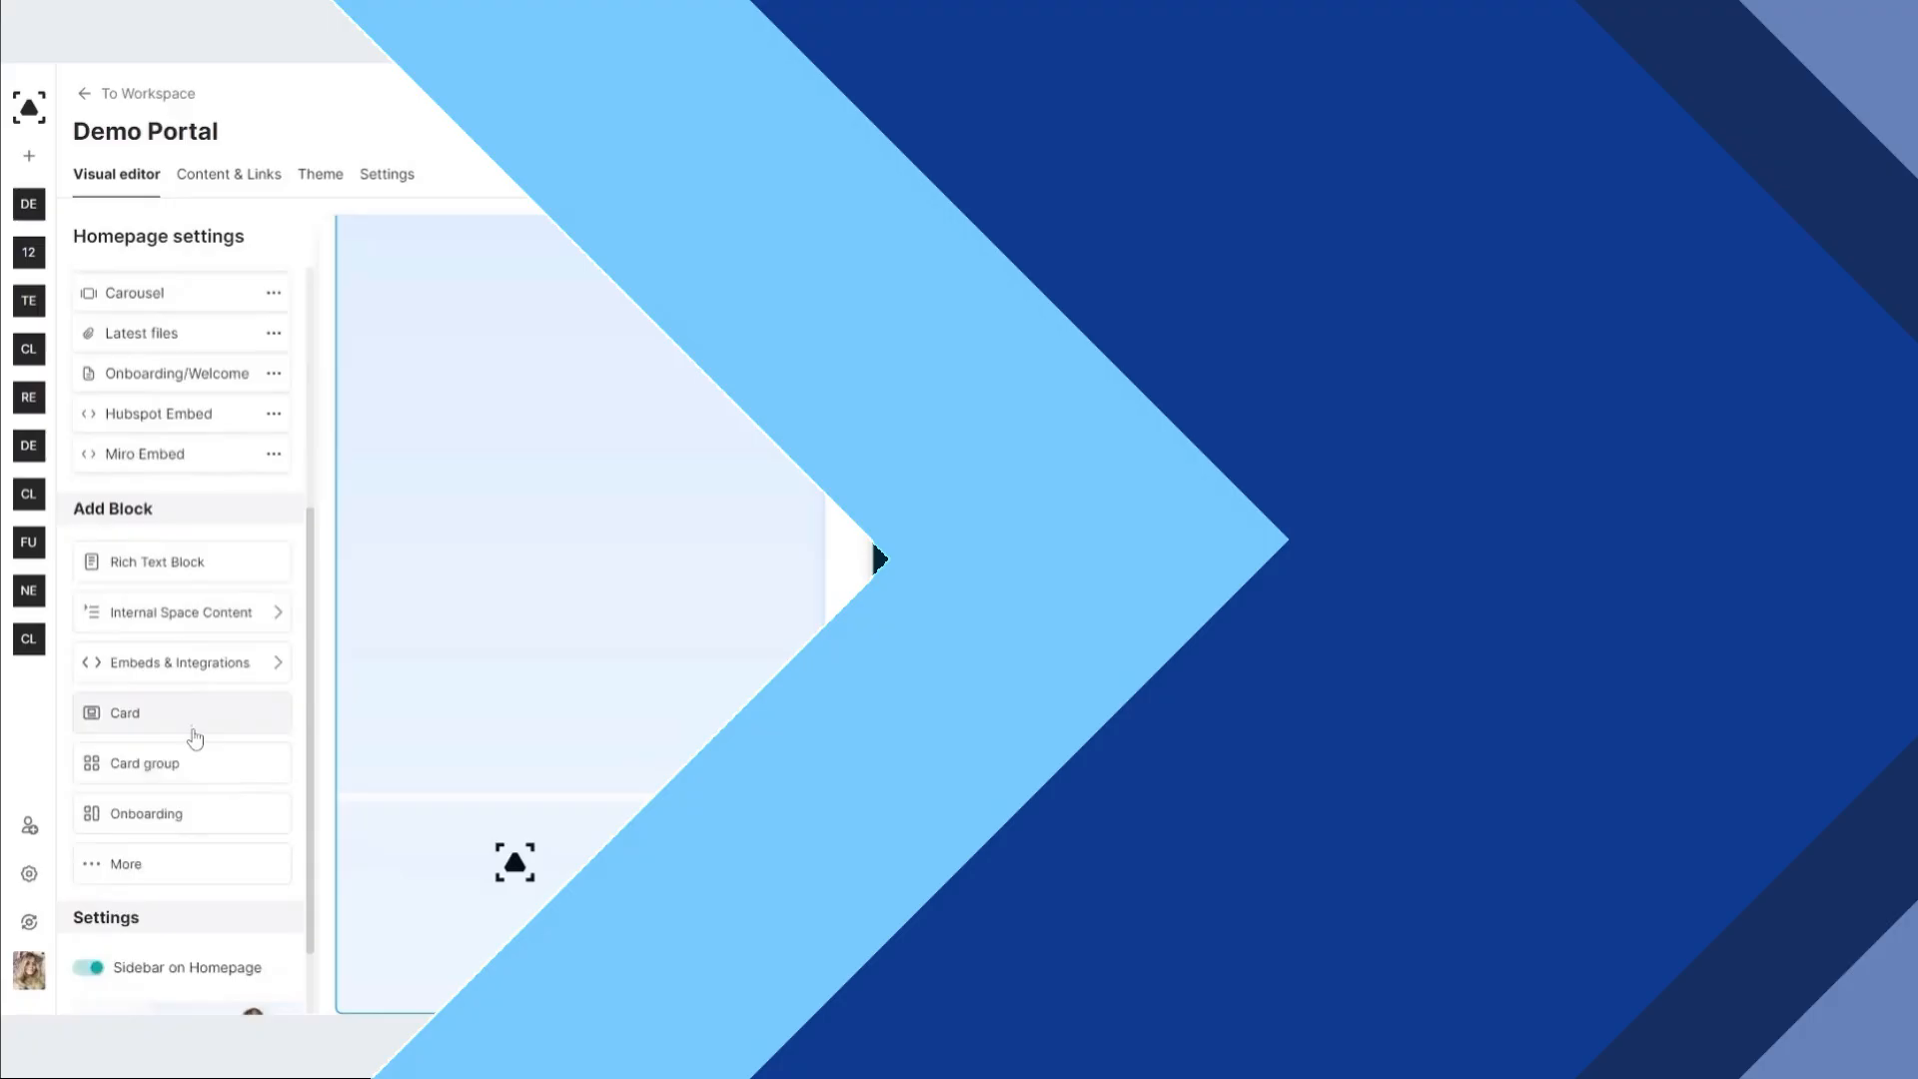
{"action": "left_click", "coordinate": [189, 728]}
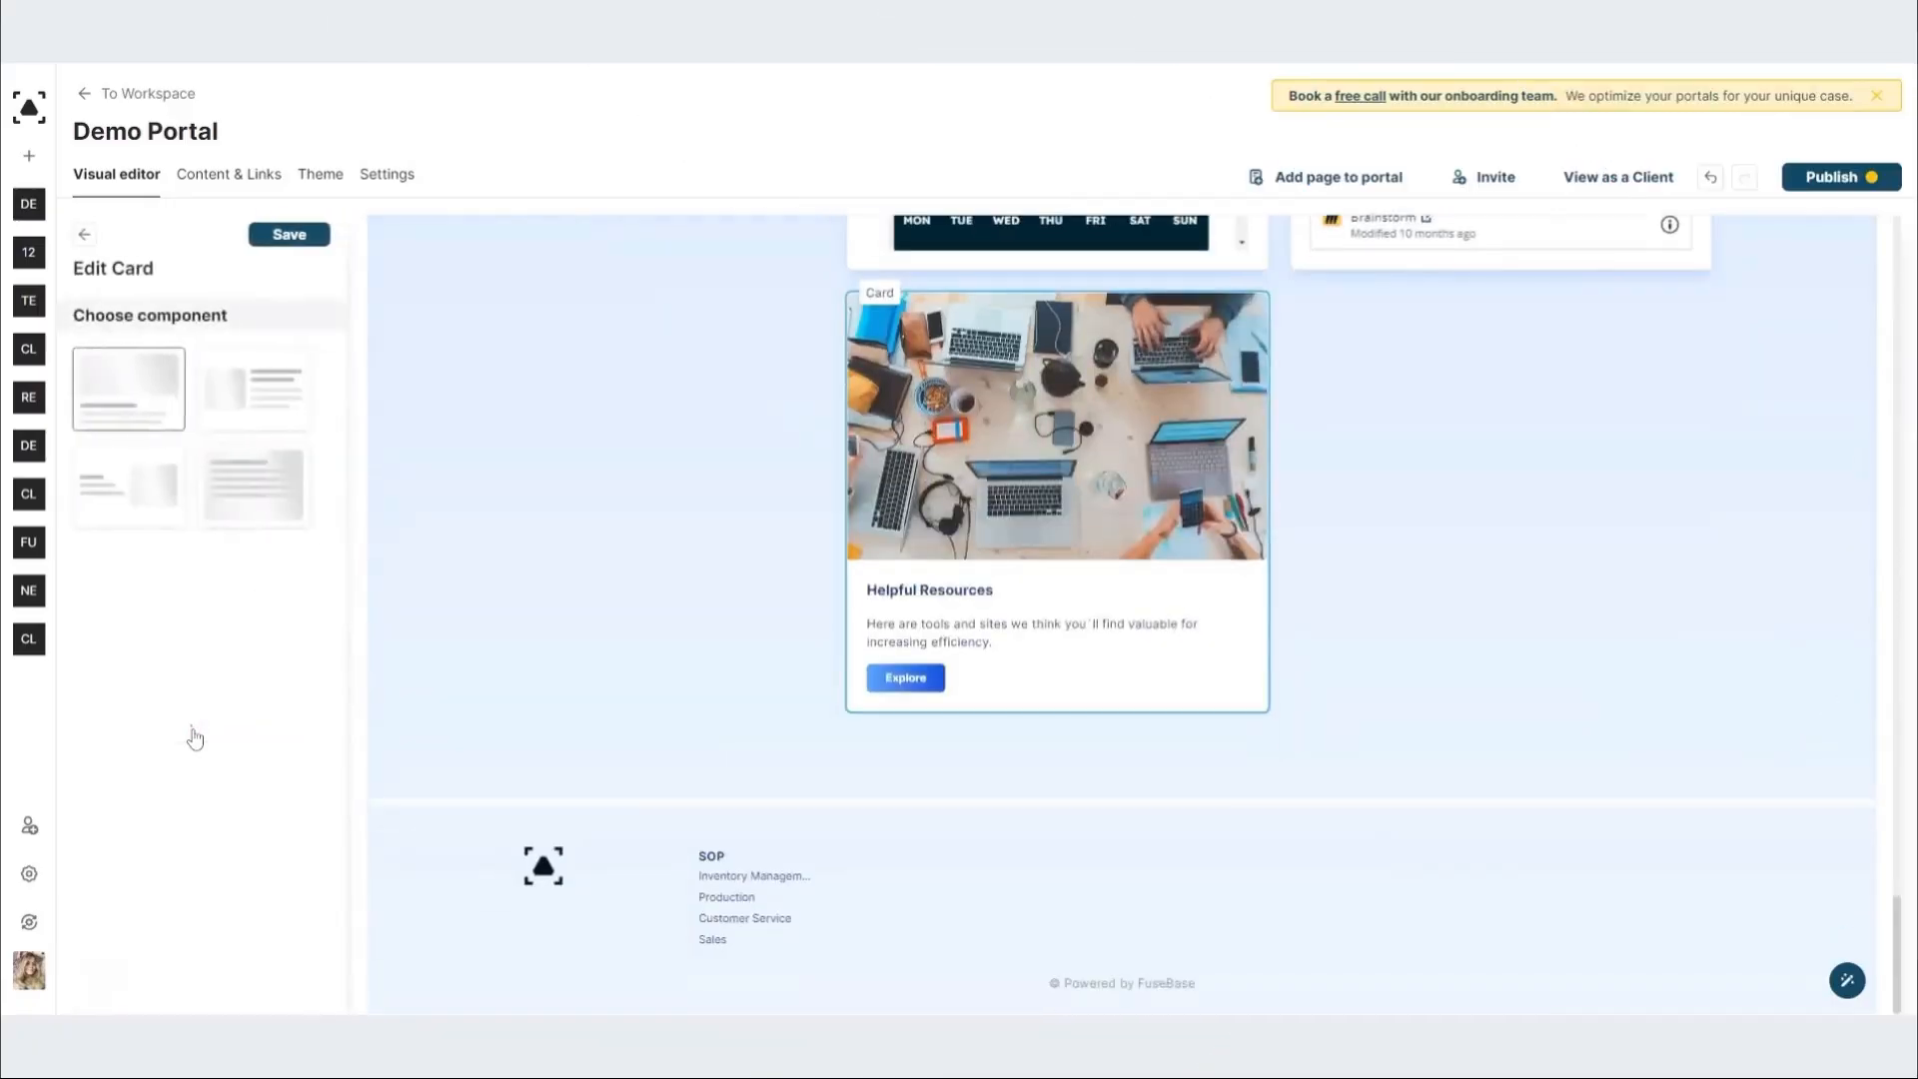
{"action": "left_click", "coordinate": [251, 513]}
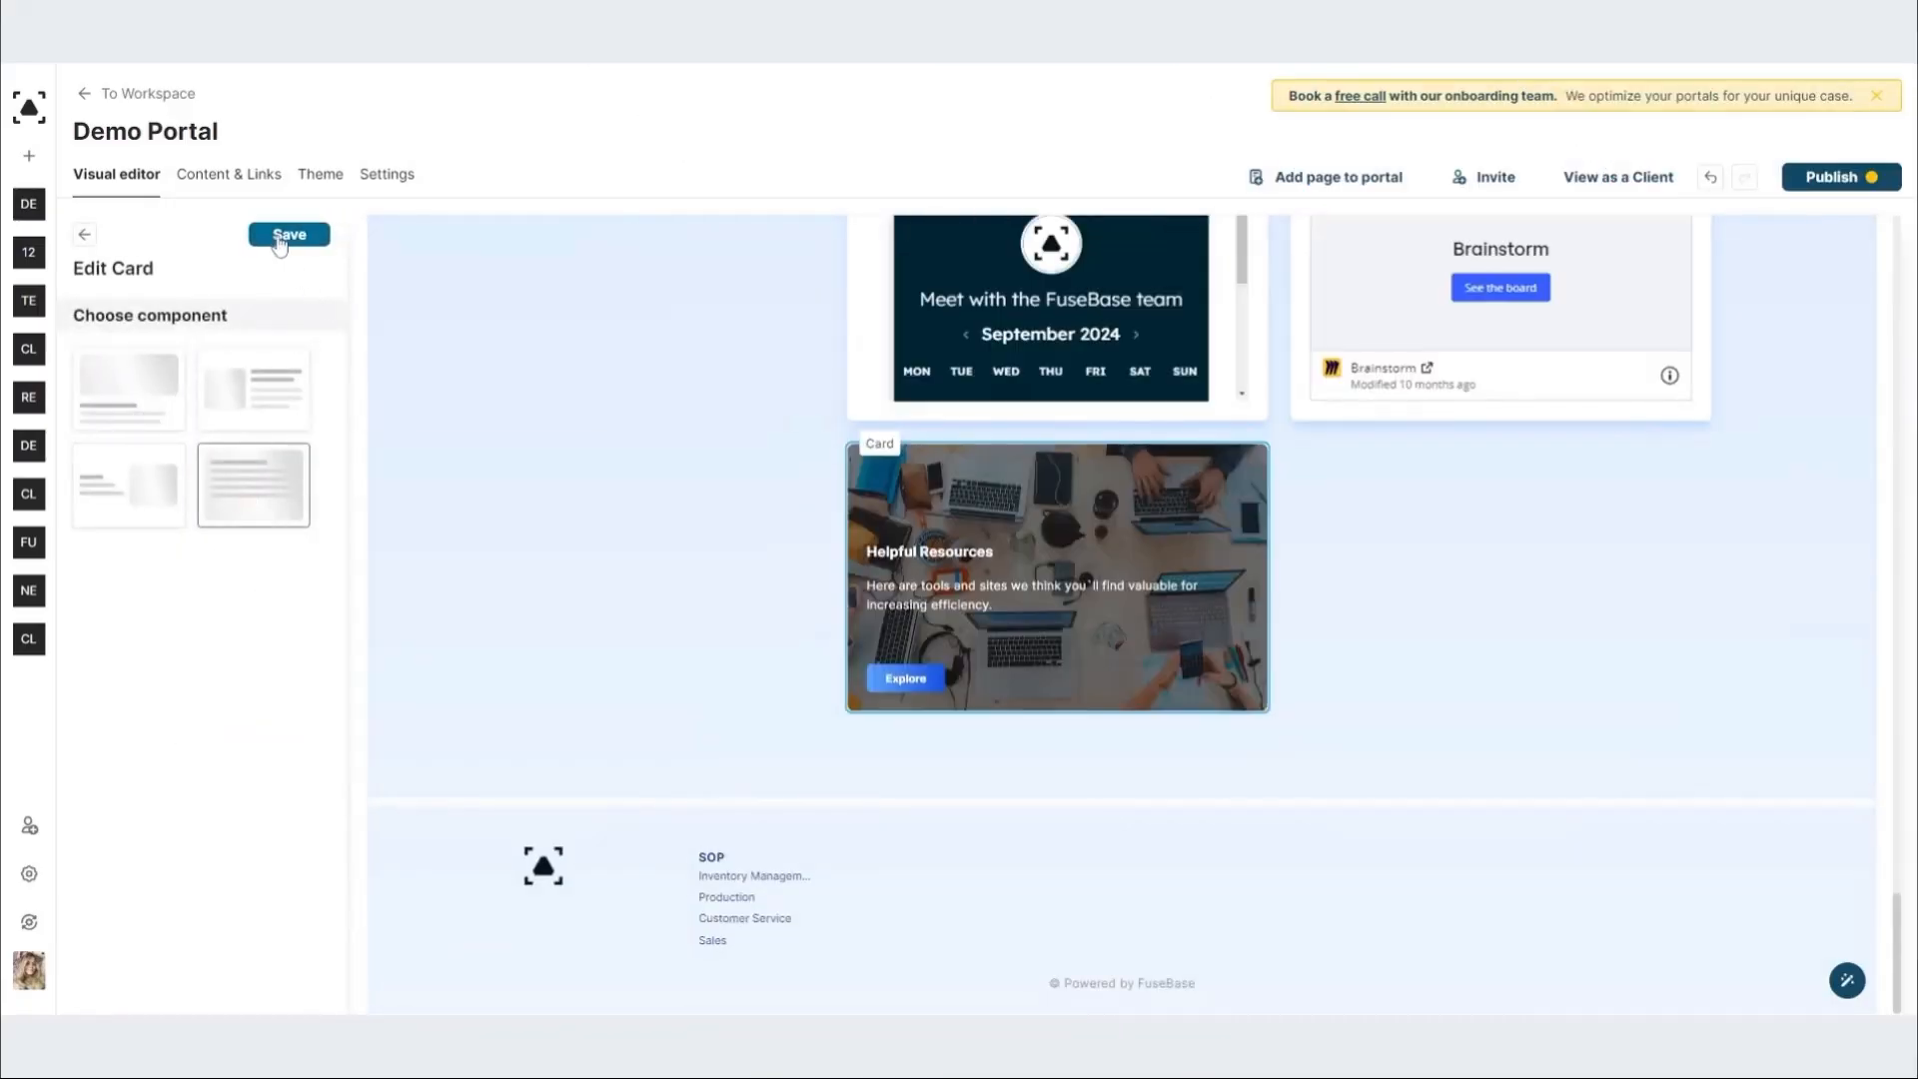
Step: Open the card's image card-img.jpg in the image editor and close it without making changes
{"action": "scroll", "coordinate": [240, 504], "scroll_direction": "down", "scroll_amount": 1}
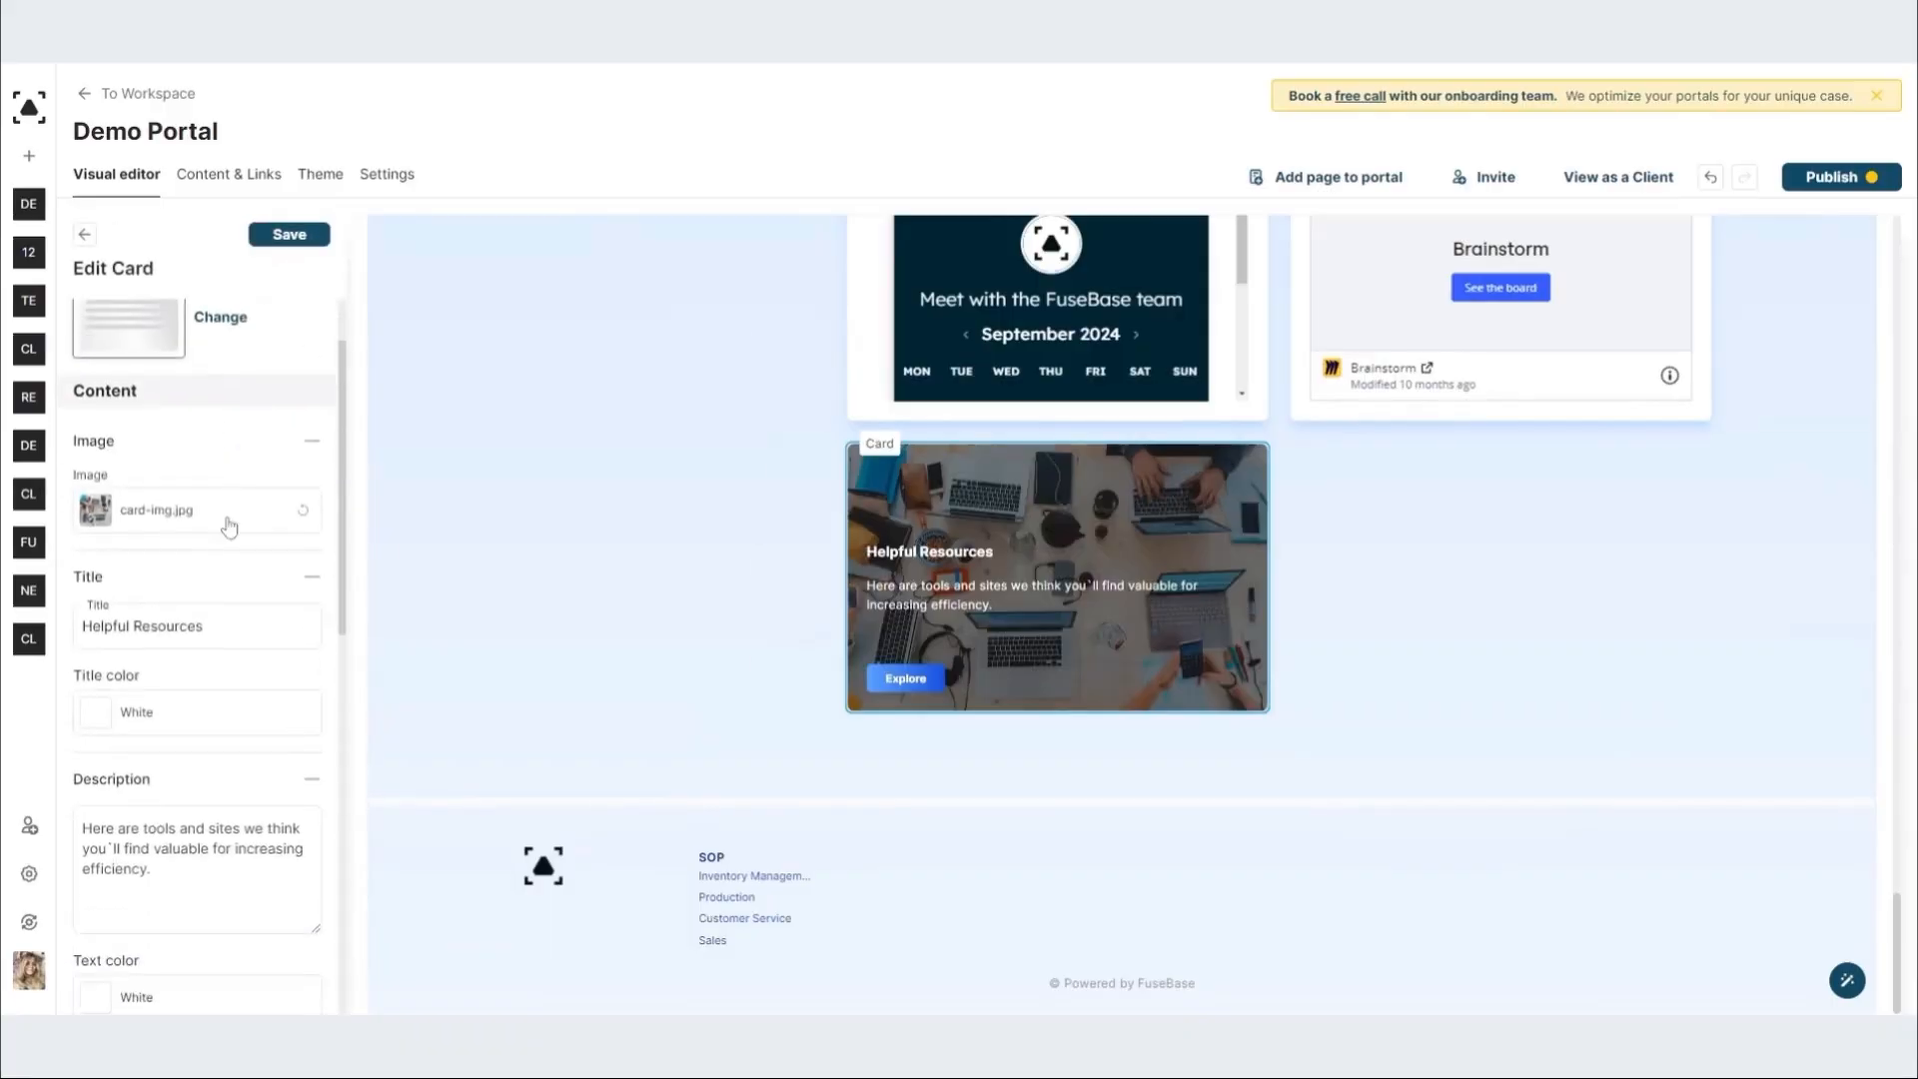
{"action": "left_click", "coordinate": [228, 521]}
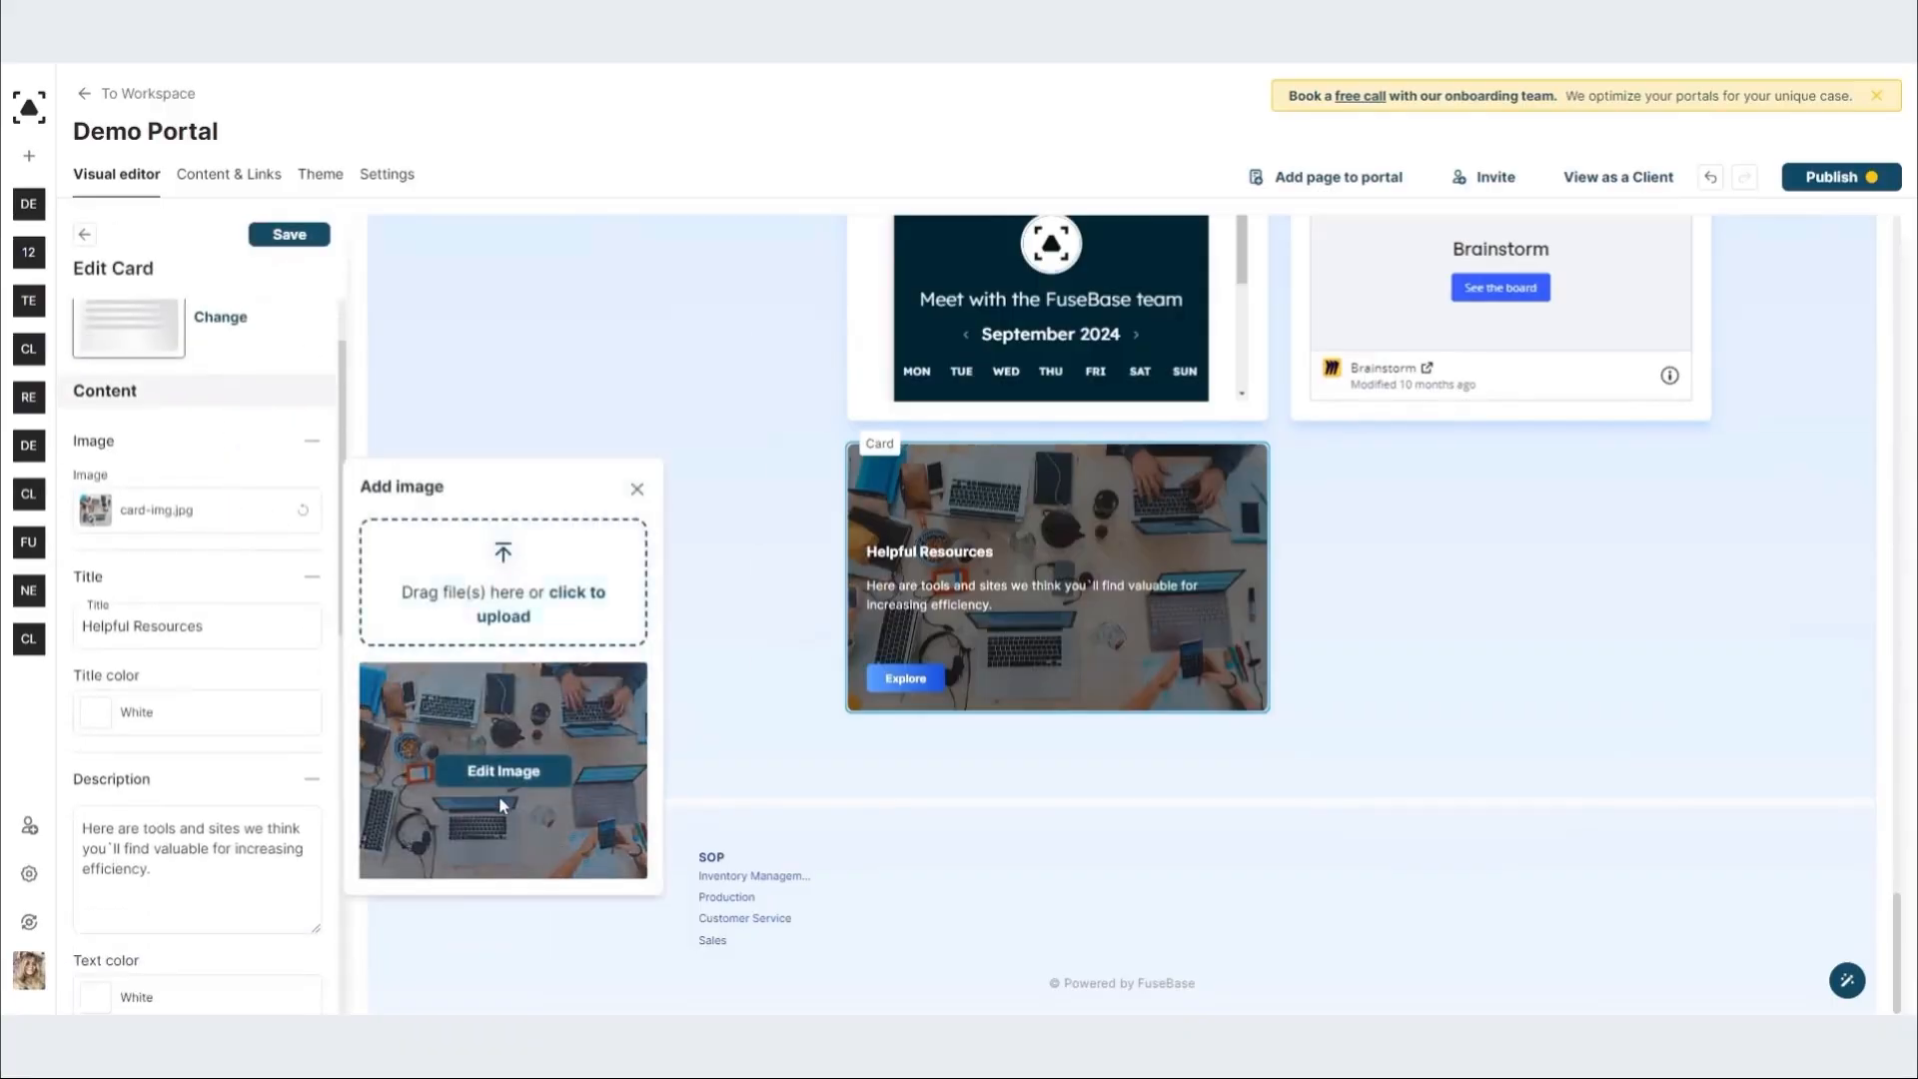
{"action": "left_click", "coordinate": [496, 785]}
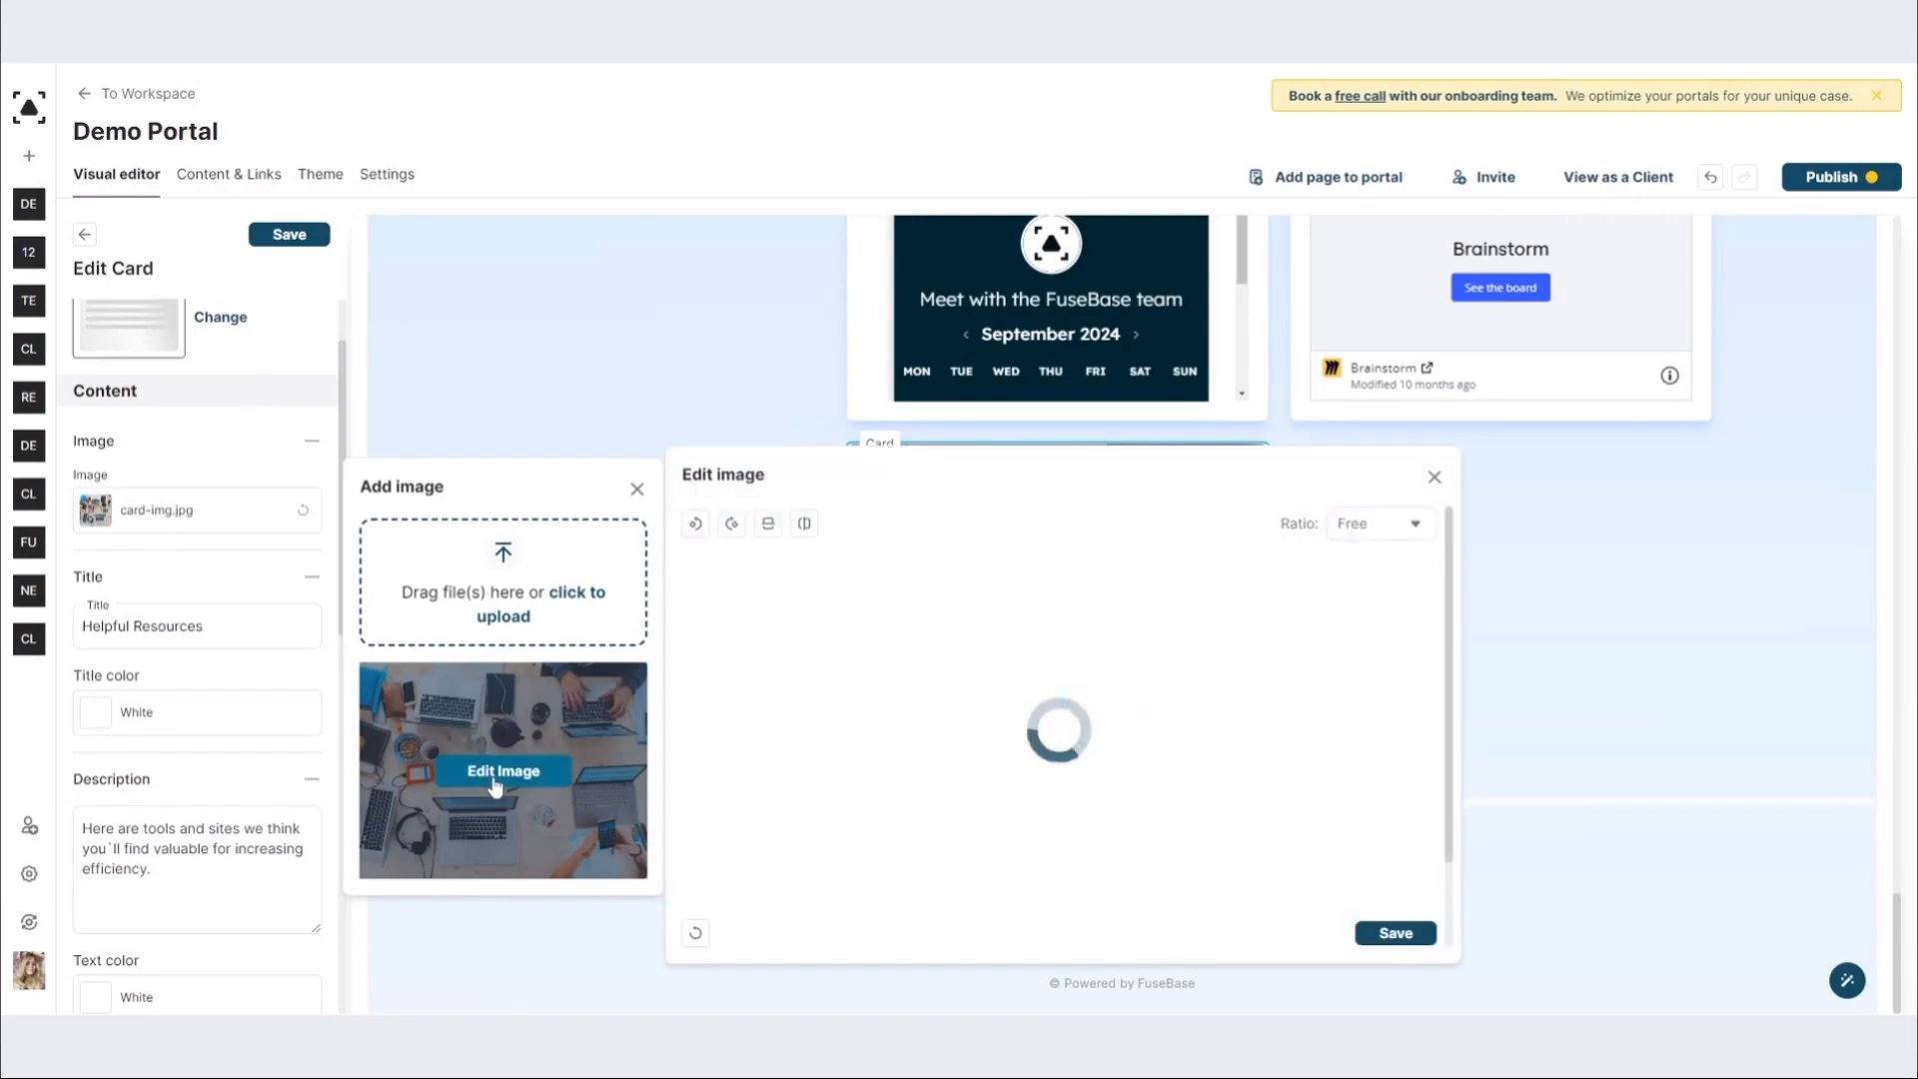
{"action": "left_click", "coordinate": [236, 572]}
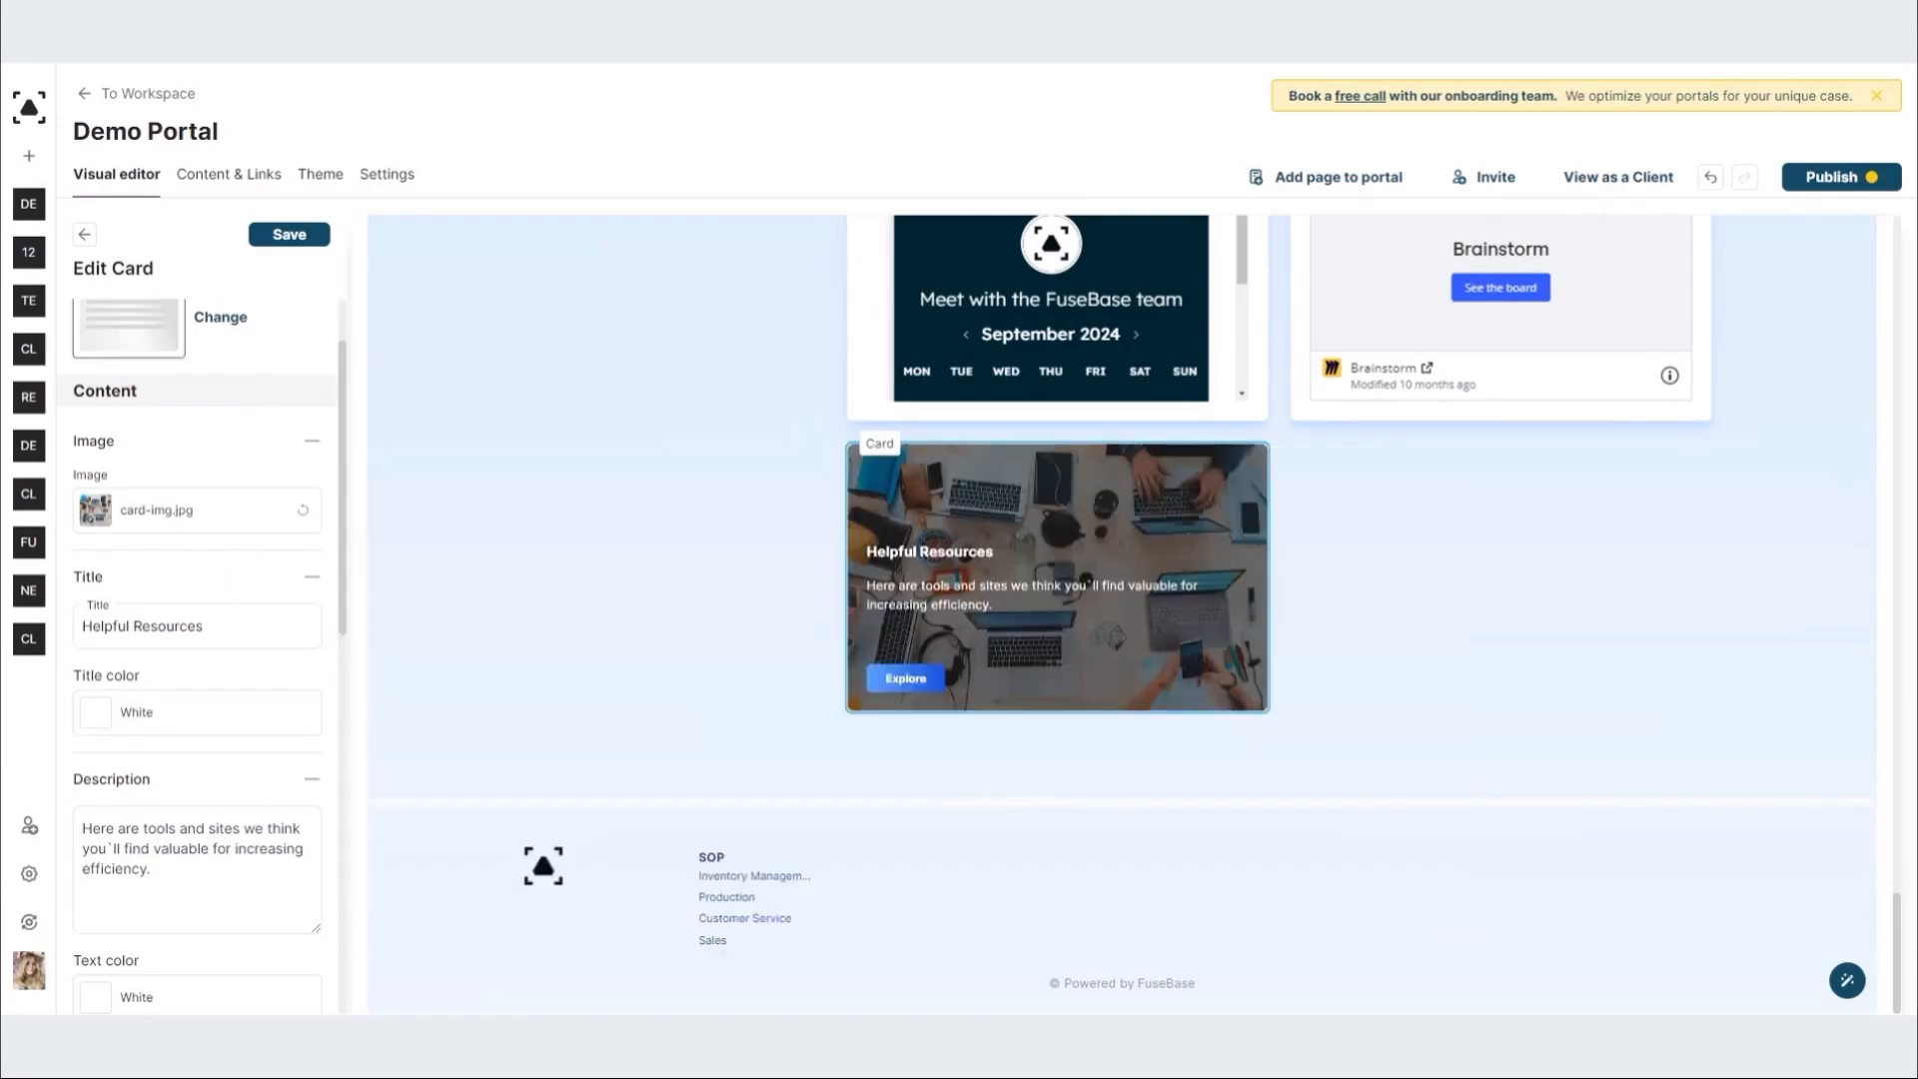
Step: Check the card's button text and clear the button's destination URL
{"action": "scroll", "coordinate": [220, 800], "scroll_direction": "down", "scroll_amount": 2}
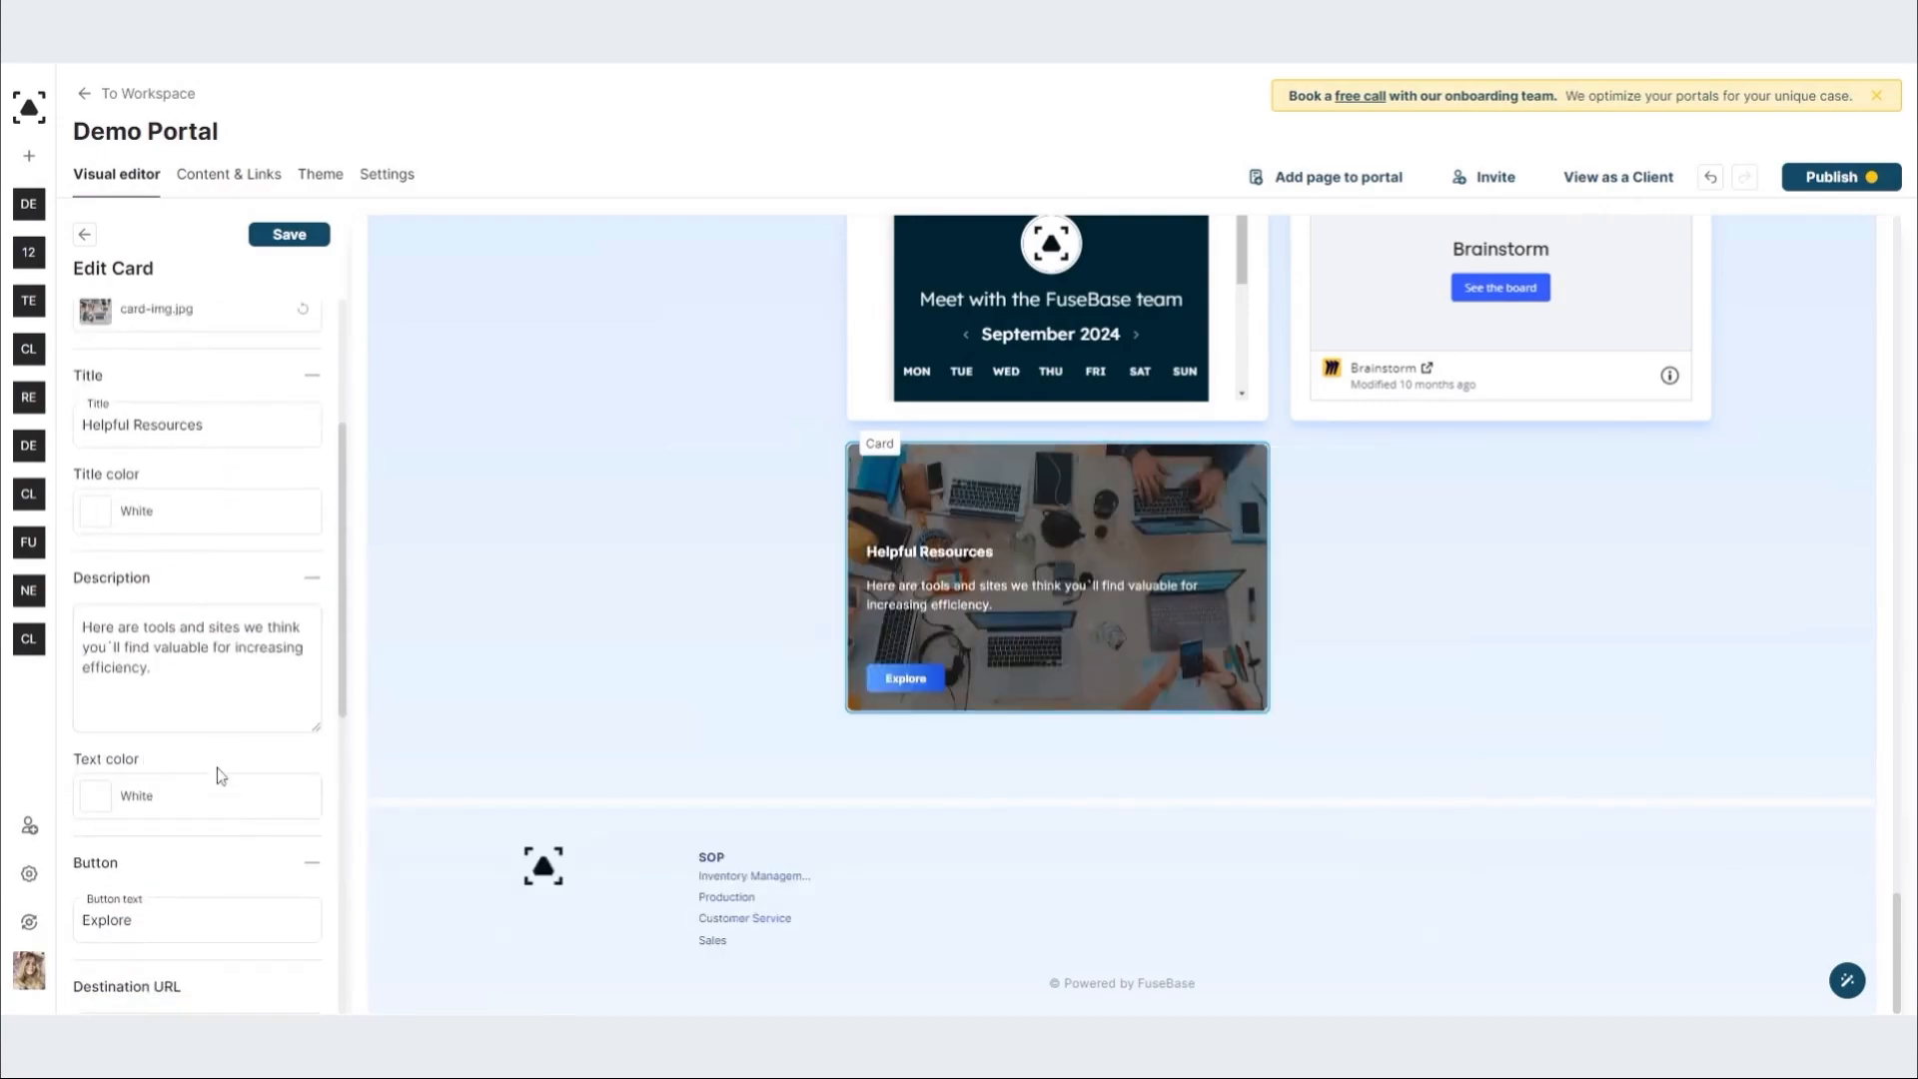
{"action": "scroll", "coordinate": [205, 804], "scroll_direction": "down", "scroll_amount": 2}
{"action": "left_click_drag", "start_coordinate": [138, 719], "coordinate": [77, 718]}
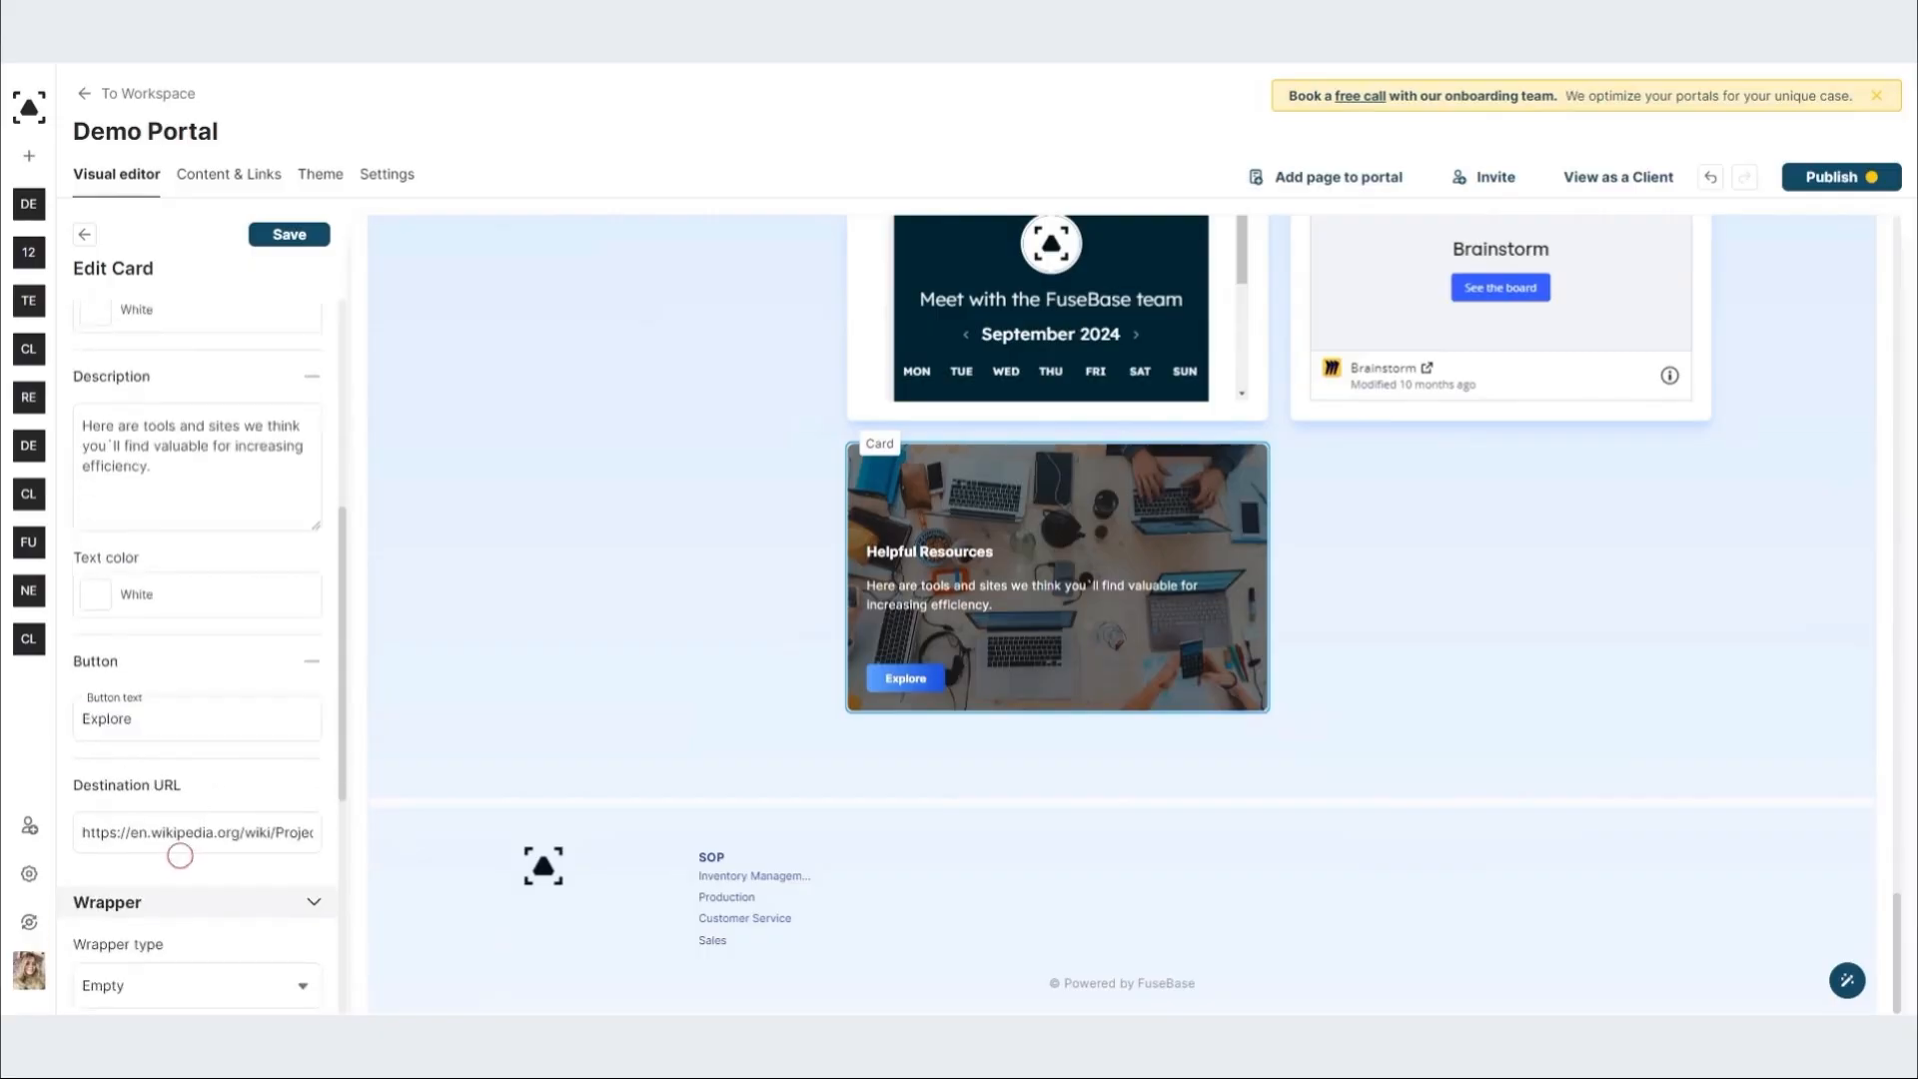
{"action": "left_click", "coordinate": [166, 832]}
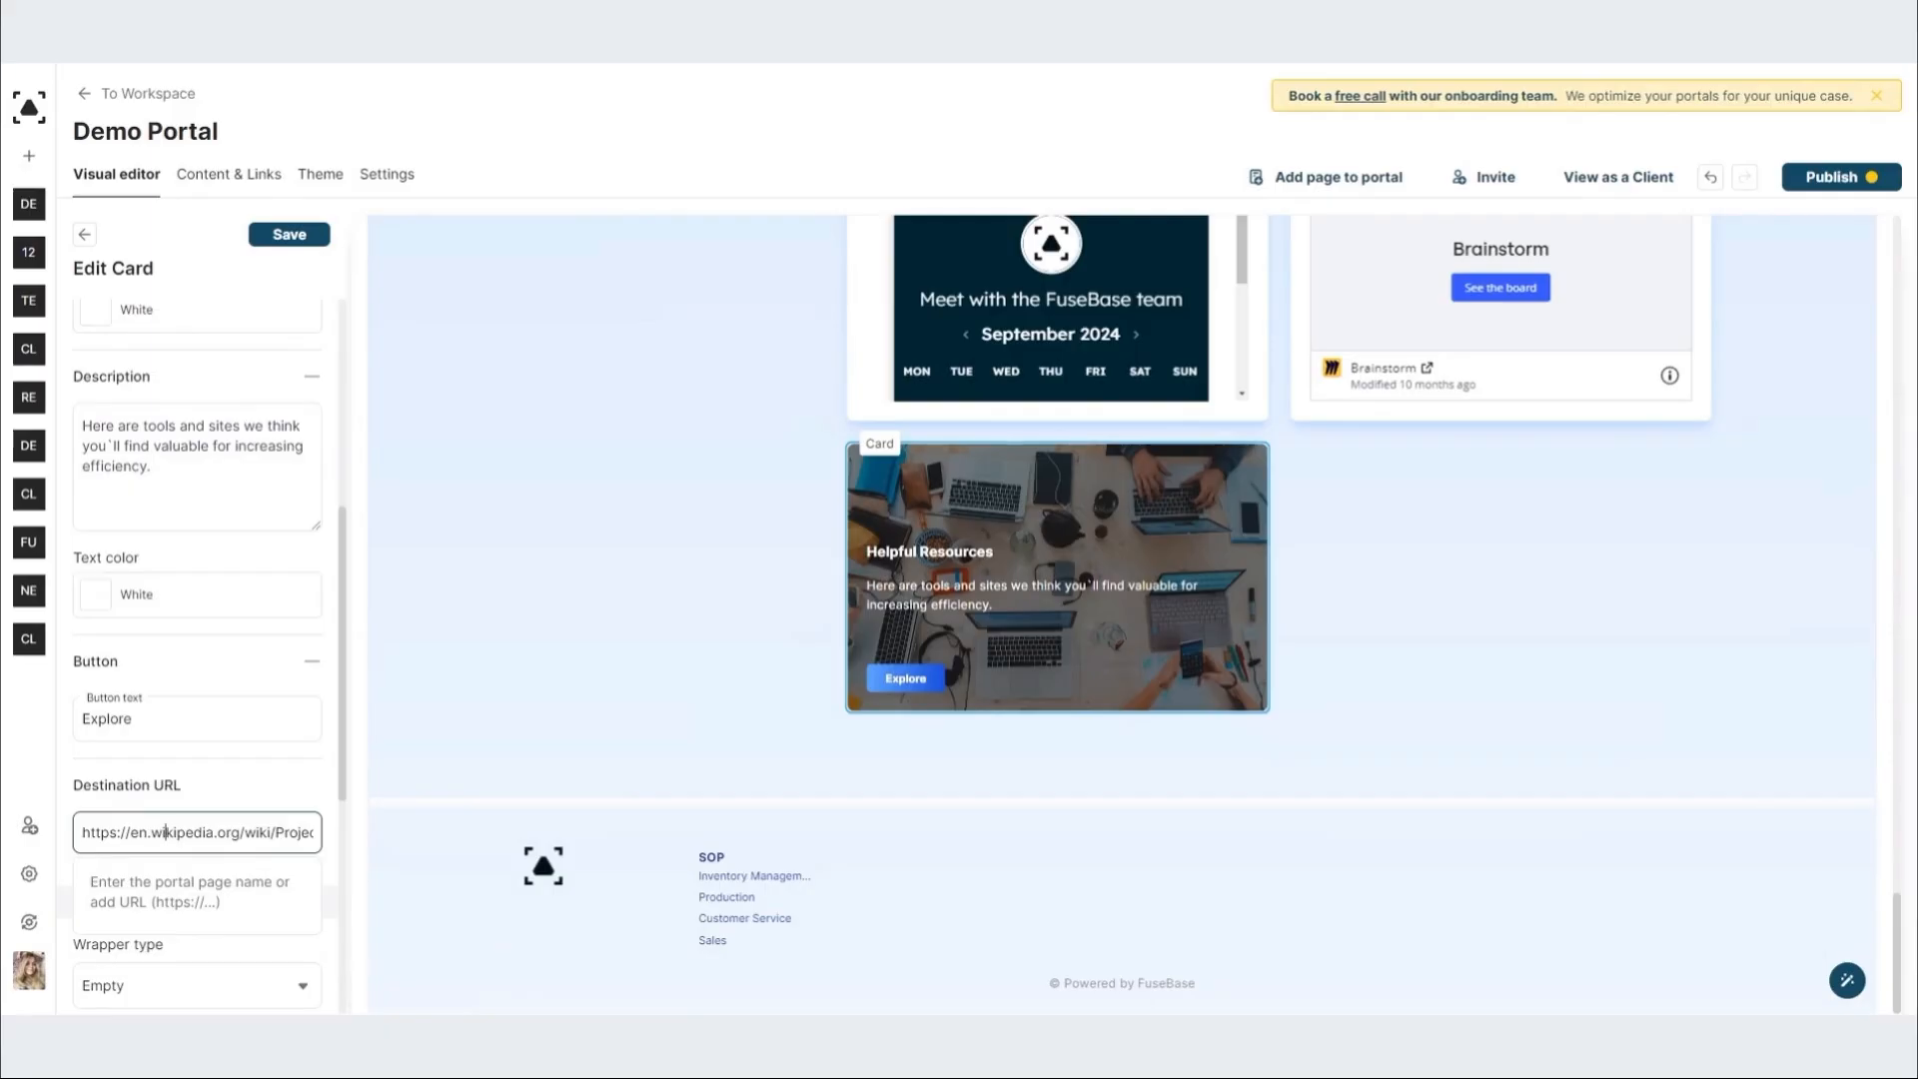
{"action": "key", "text": "ctrl+a"}
{"action": "key", "text": "BackSpace"}
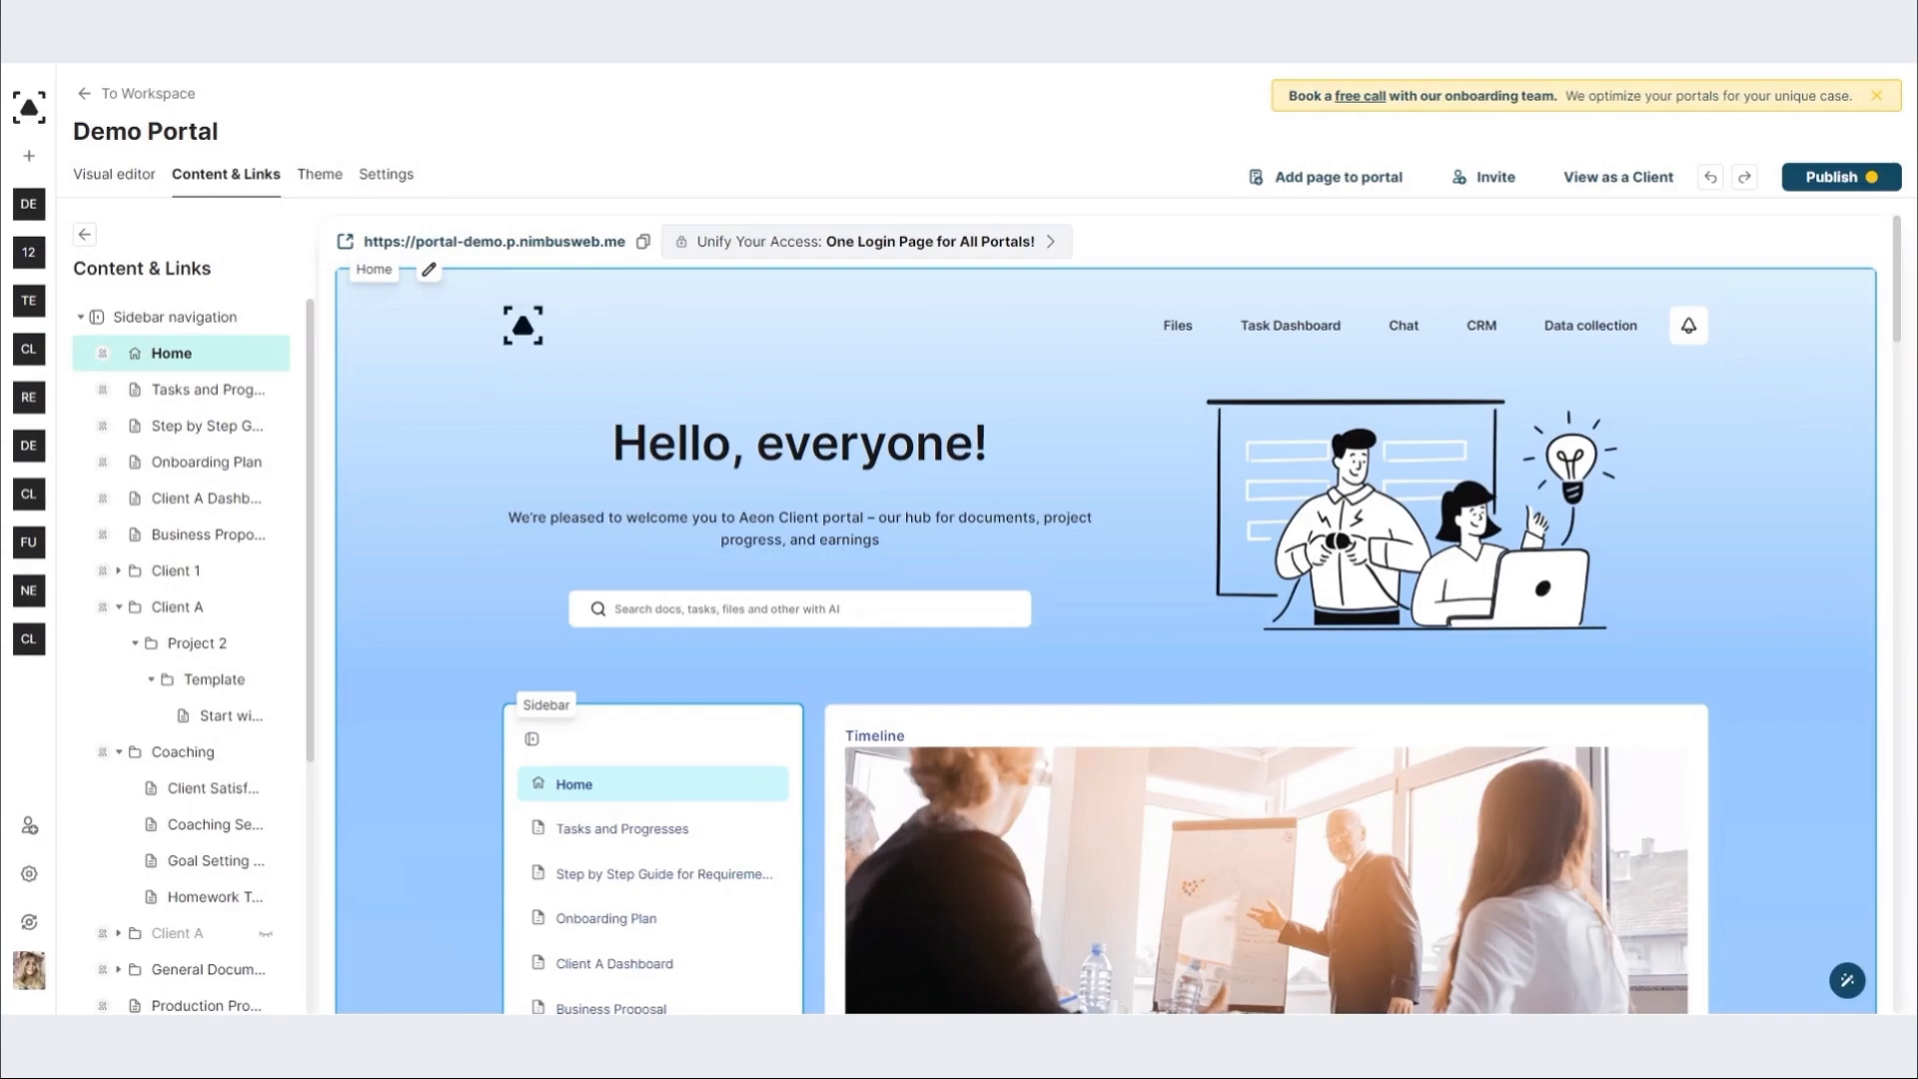
Step: Add a Task Dashboard item to the sidebar navigation and view the details of the "Read the Getting Started page" task
{"action": "scroll", "coordinate": [183, 628], "scroll_direction": "down", "scroll_amount": 4}
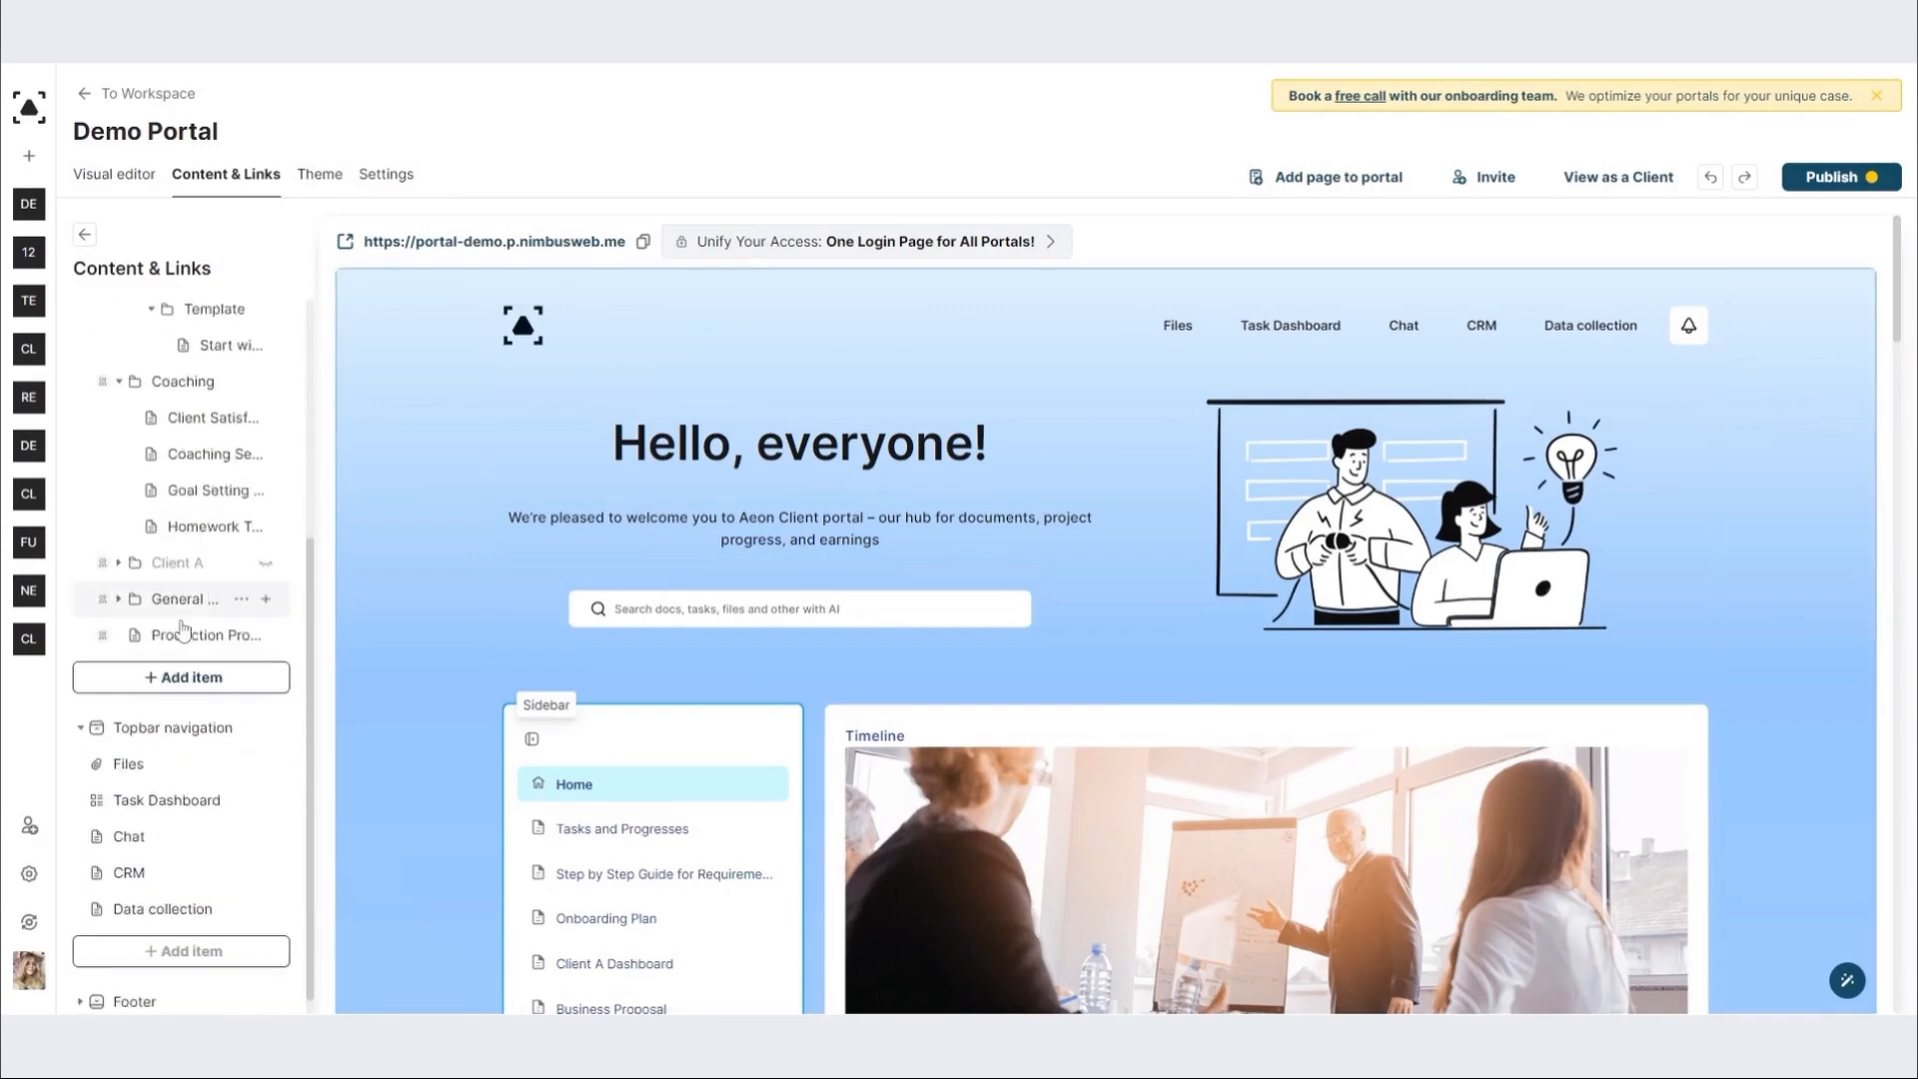
{"action": "left_click", "coordinate": [236, 661]}
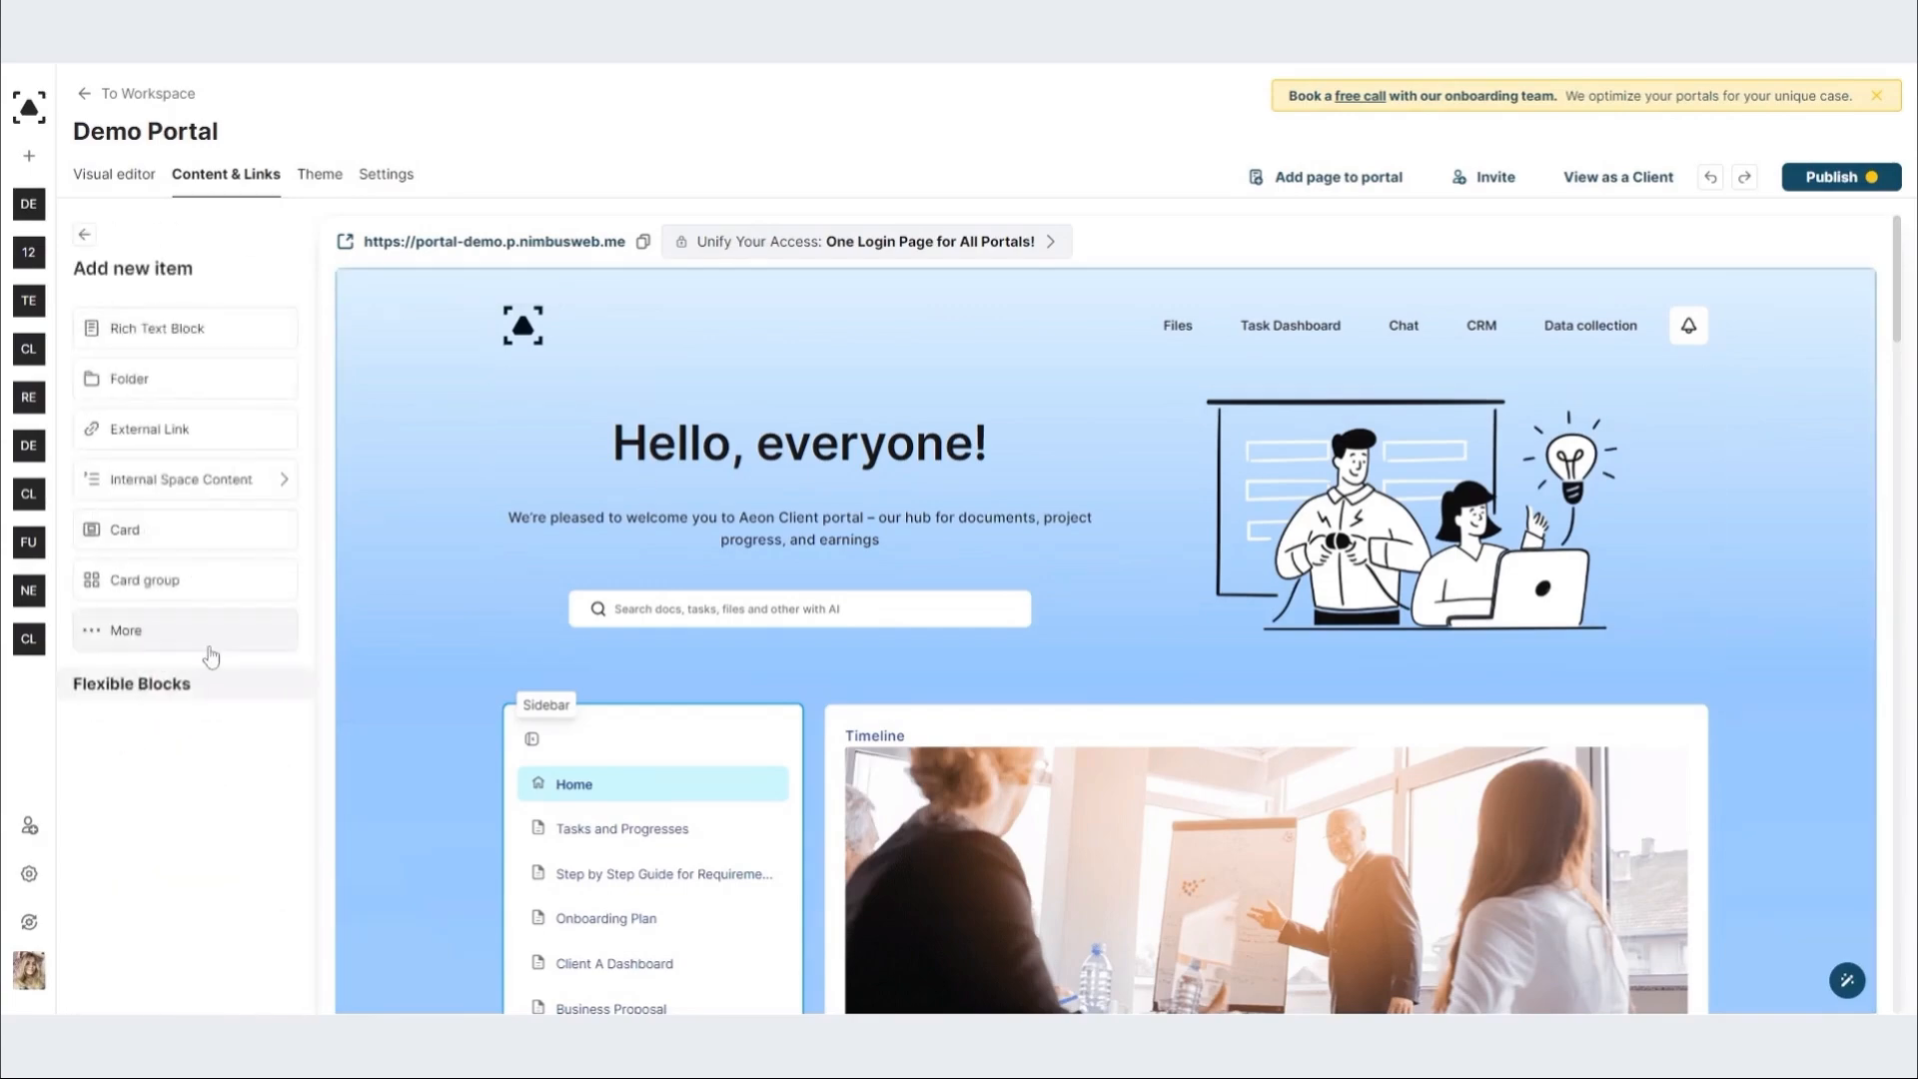
{"action": "left_click", "coordinate": [209, 647]}
{"action": "scroll", "coordinate": [200, 639], "scroll_direction": "down", "scroll_amount": 10}
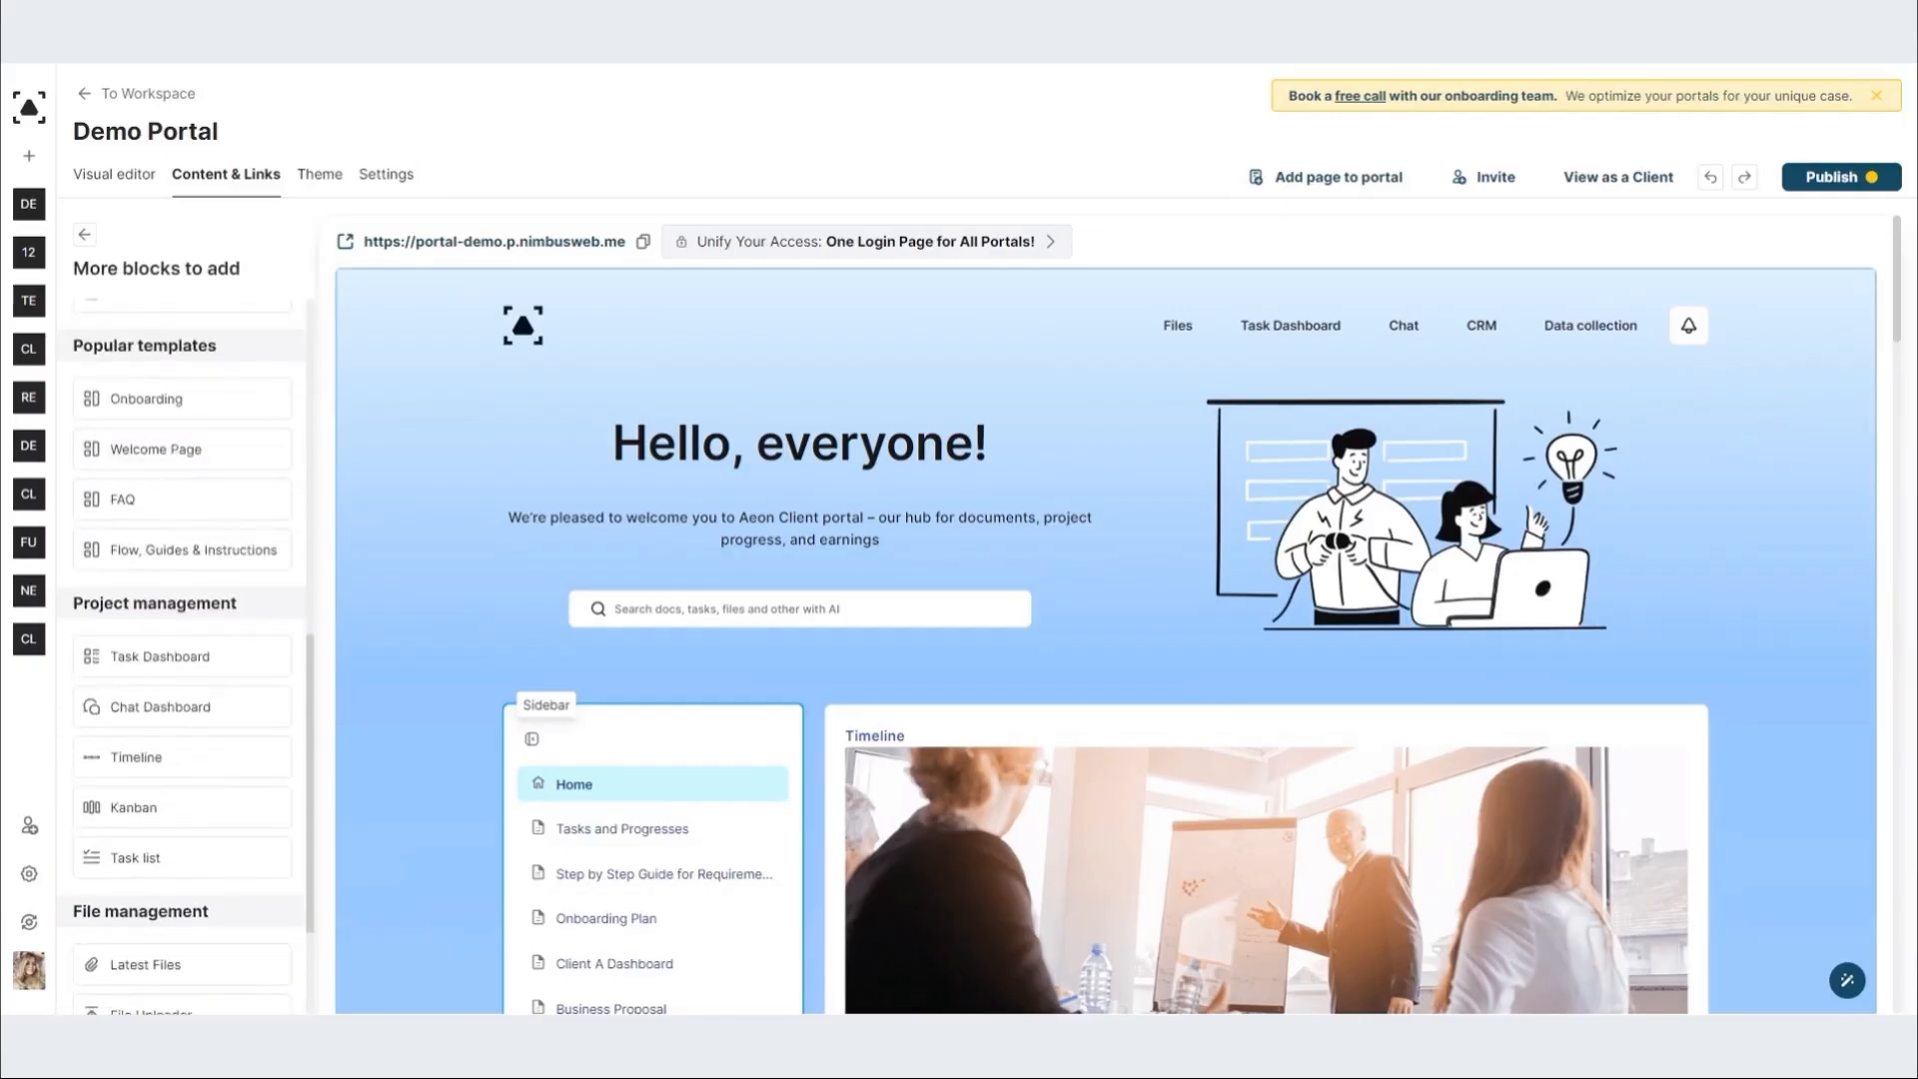
{"action": "left_click", "coordinate": [236, 661]}
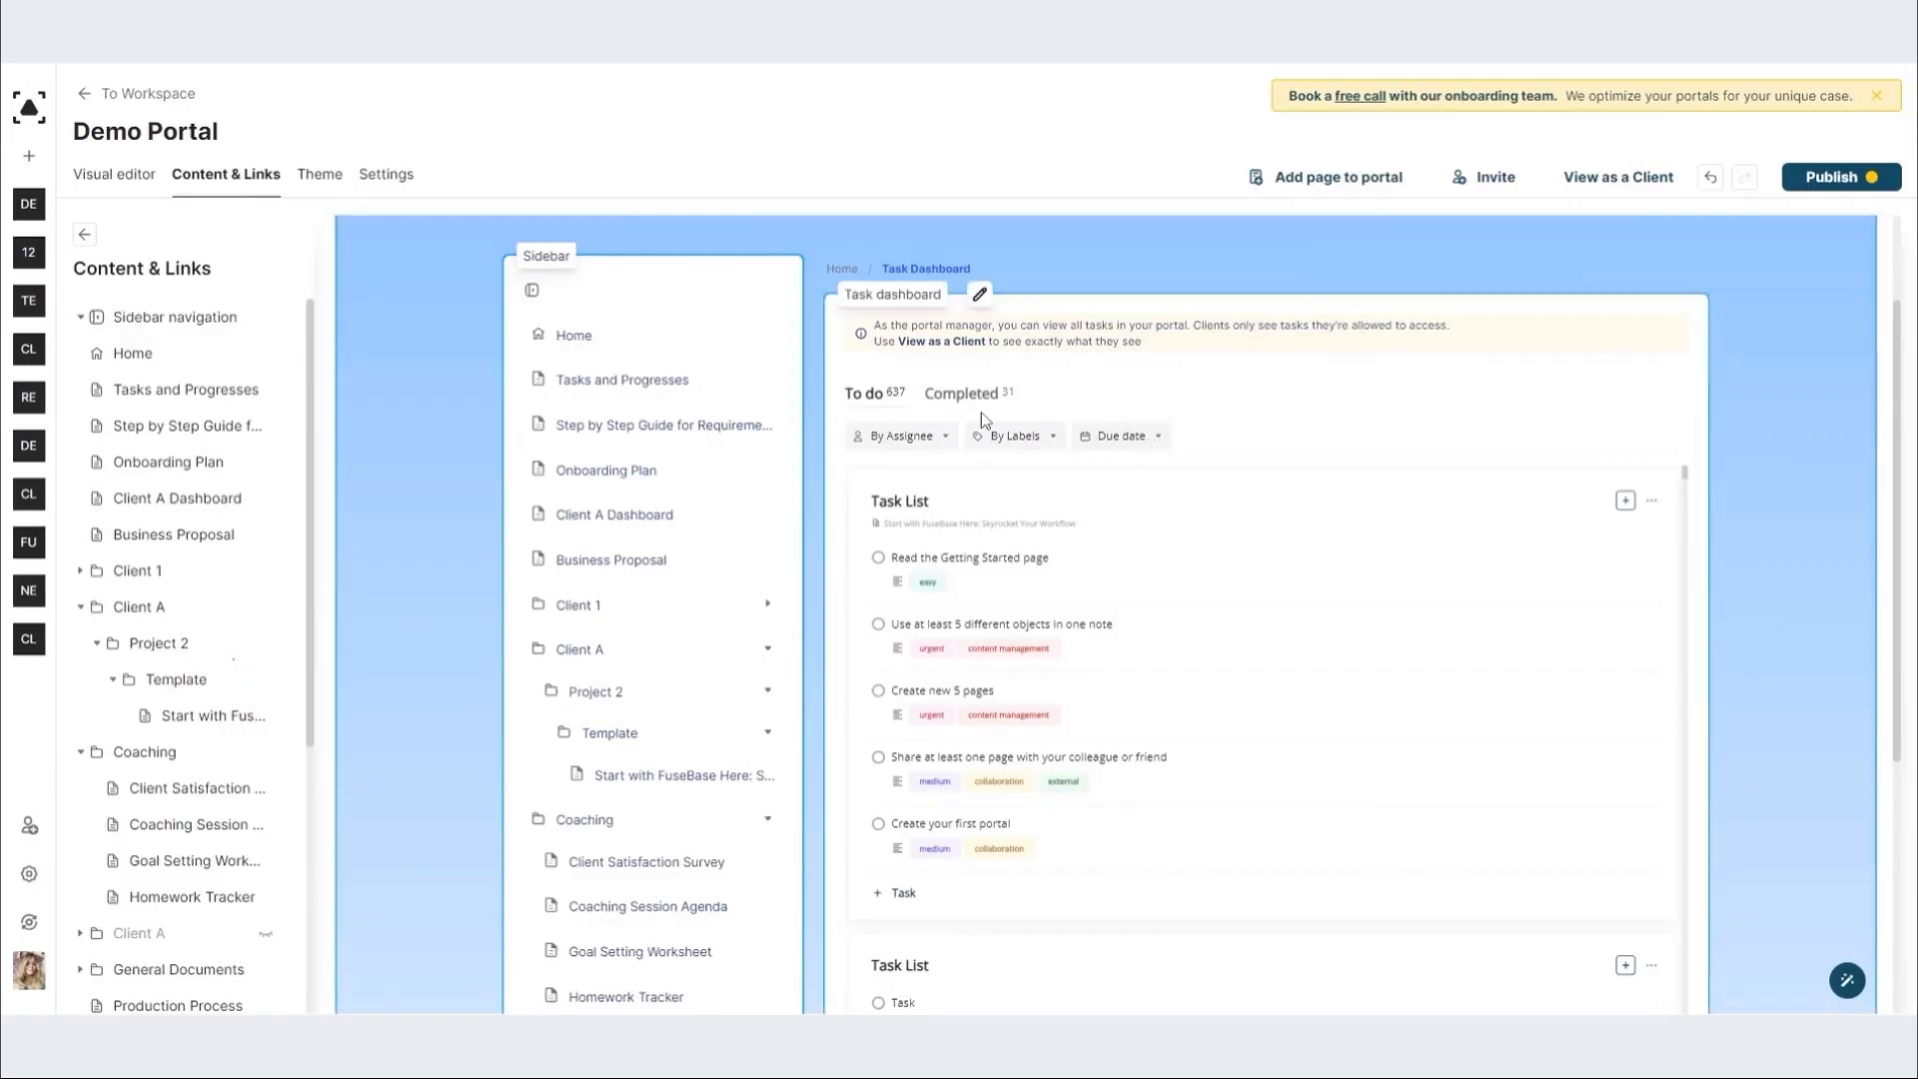
{"action": "left_click", "coordinate": [1153, 583]}
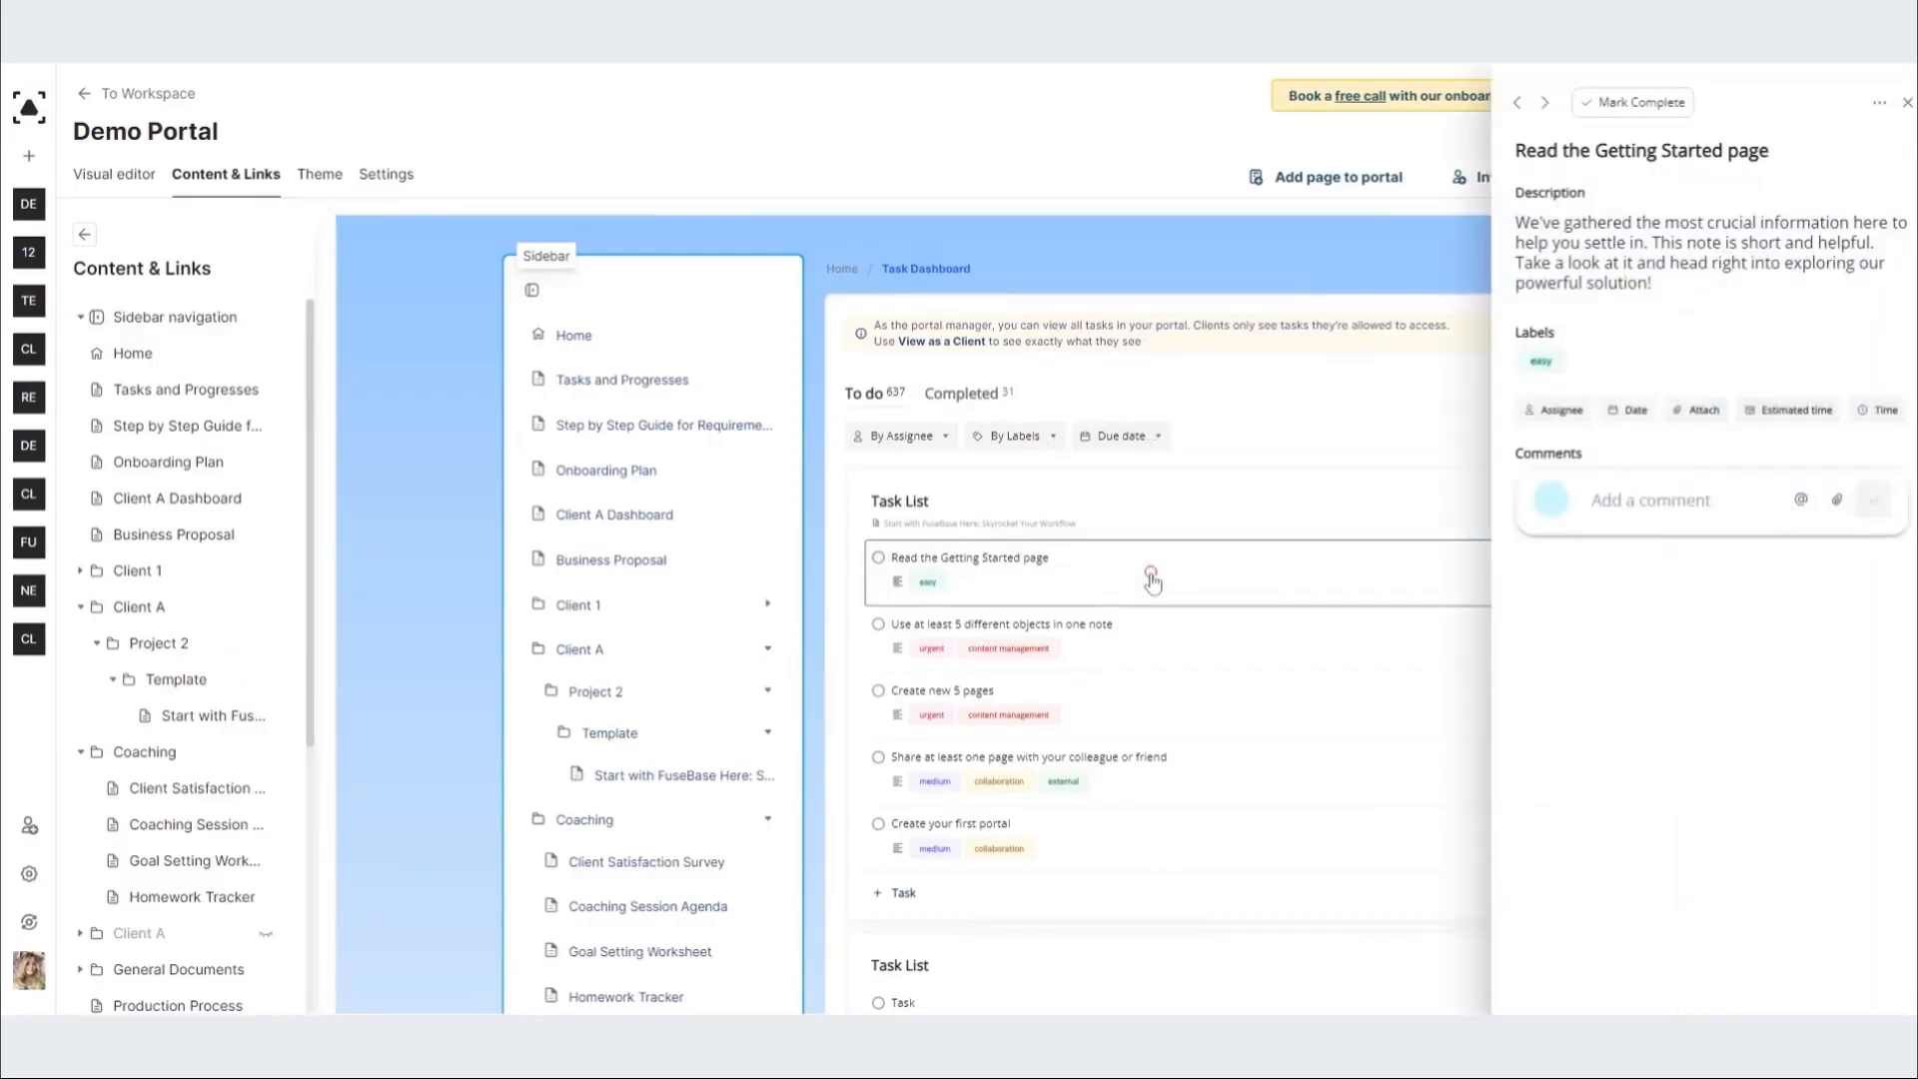
{"action": "left_click", "coordinate": [1909, 100]}
Step: Add a Chat Dashboard item to the sidebar navigation
{"action": "scroll", "coordinate": [213, 771], "scroll_direction": "down", "scroll_amount": 3}
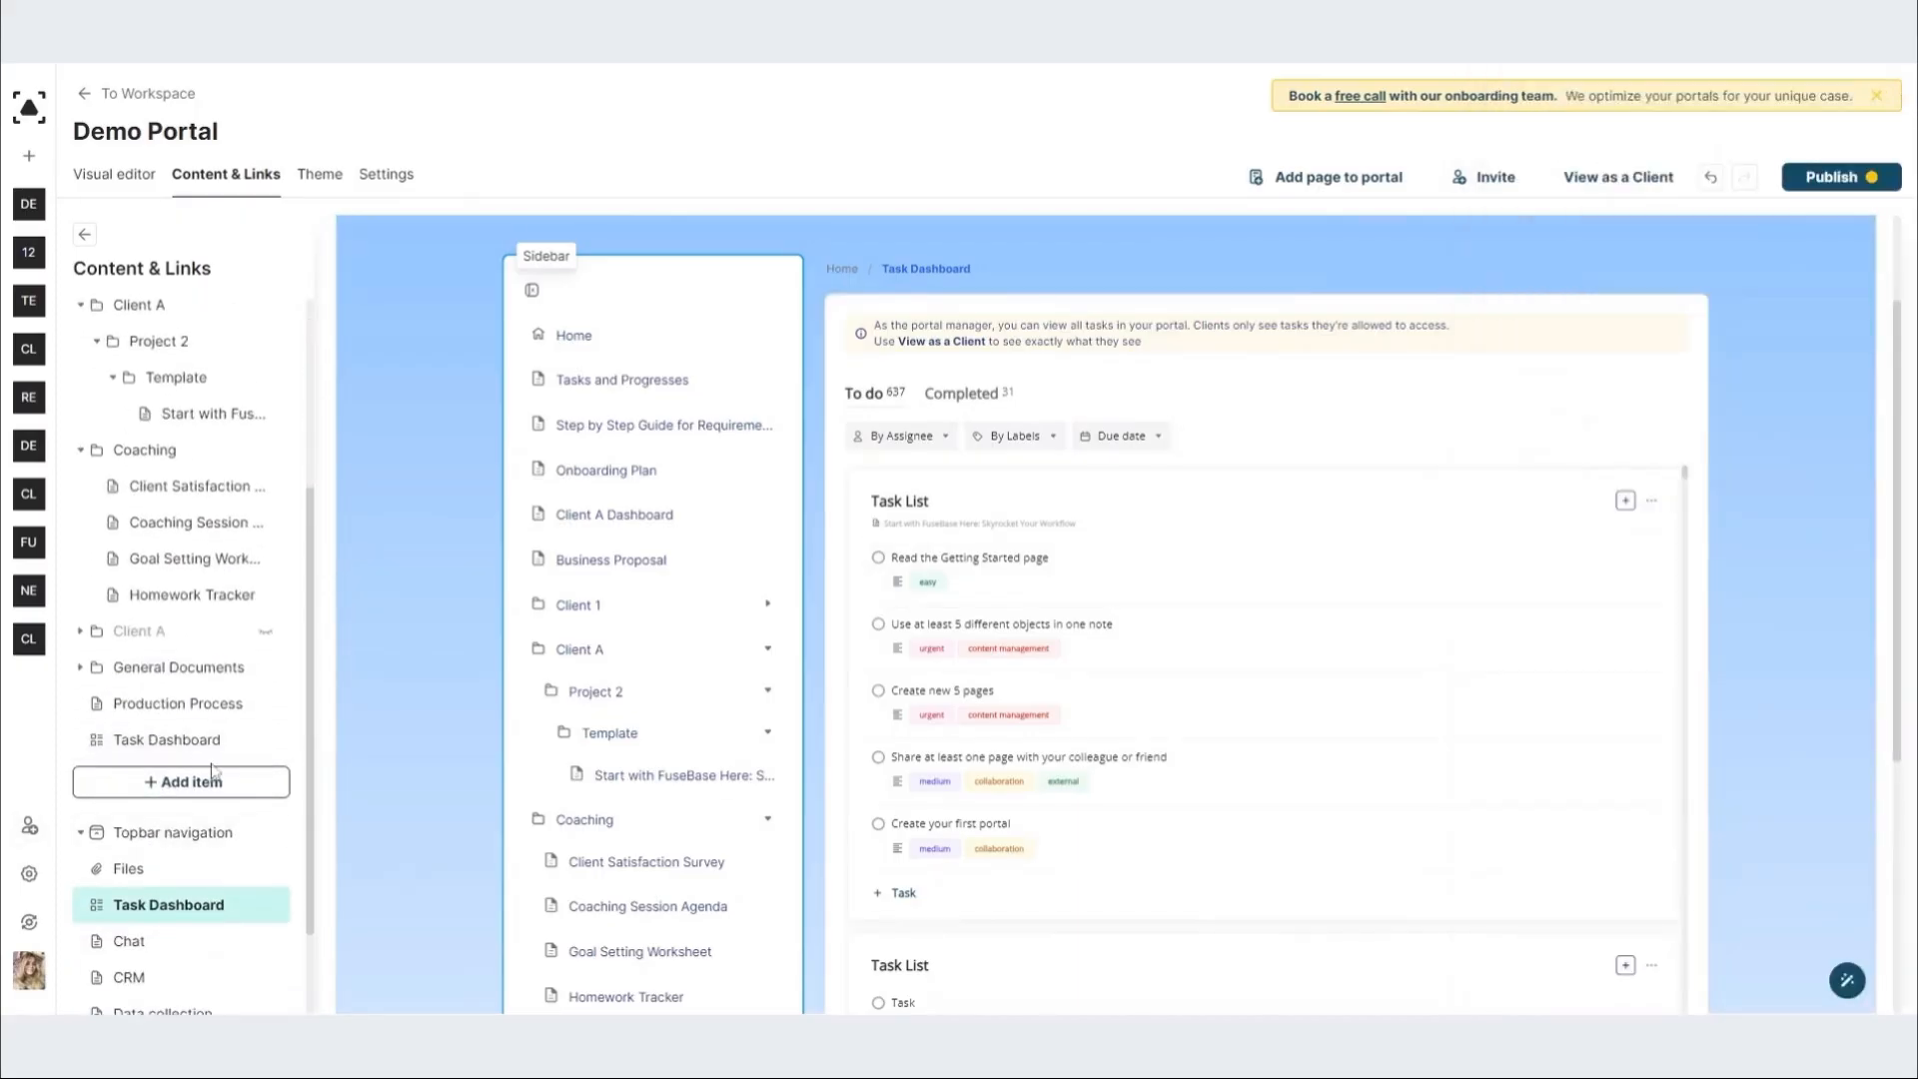
{"action": "left_click", "coordinate": [213, 779]}
{"action": "left_click", "coordinate": [170, 635]}
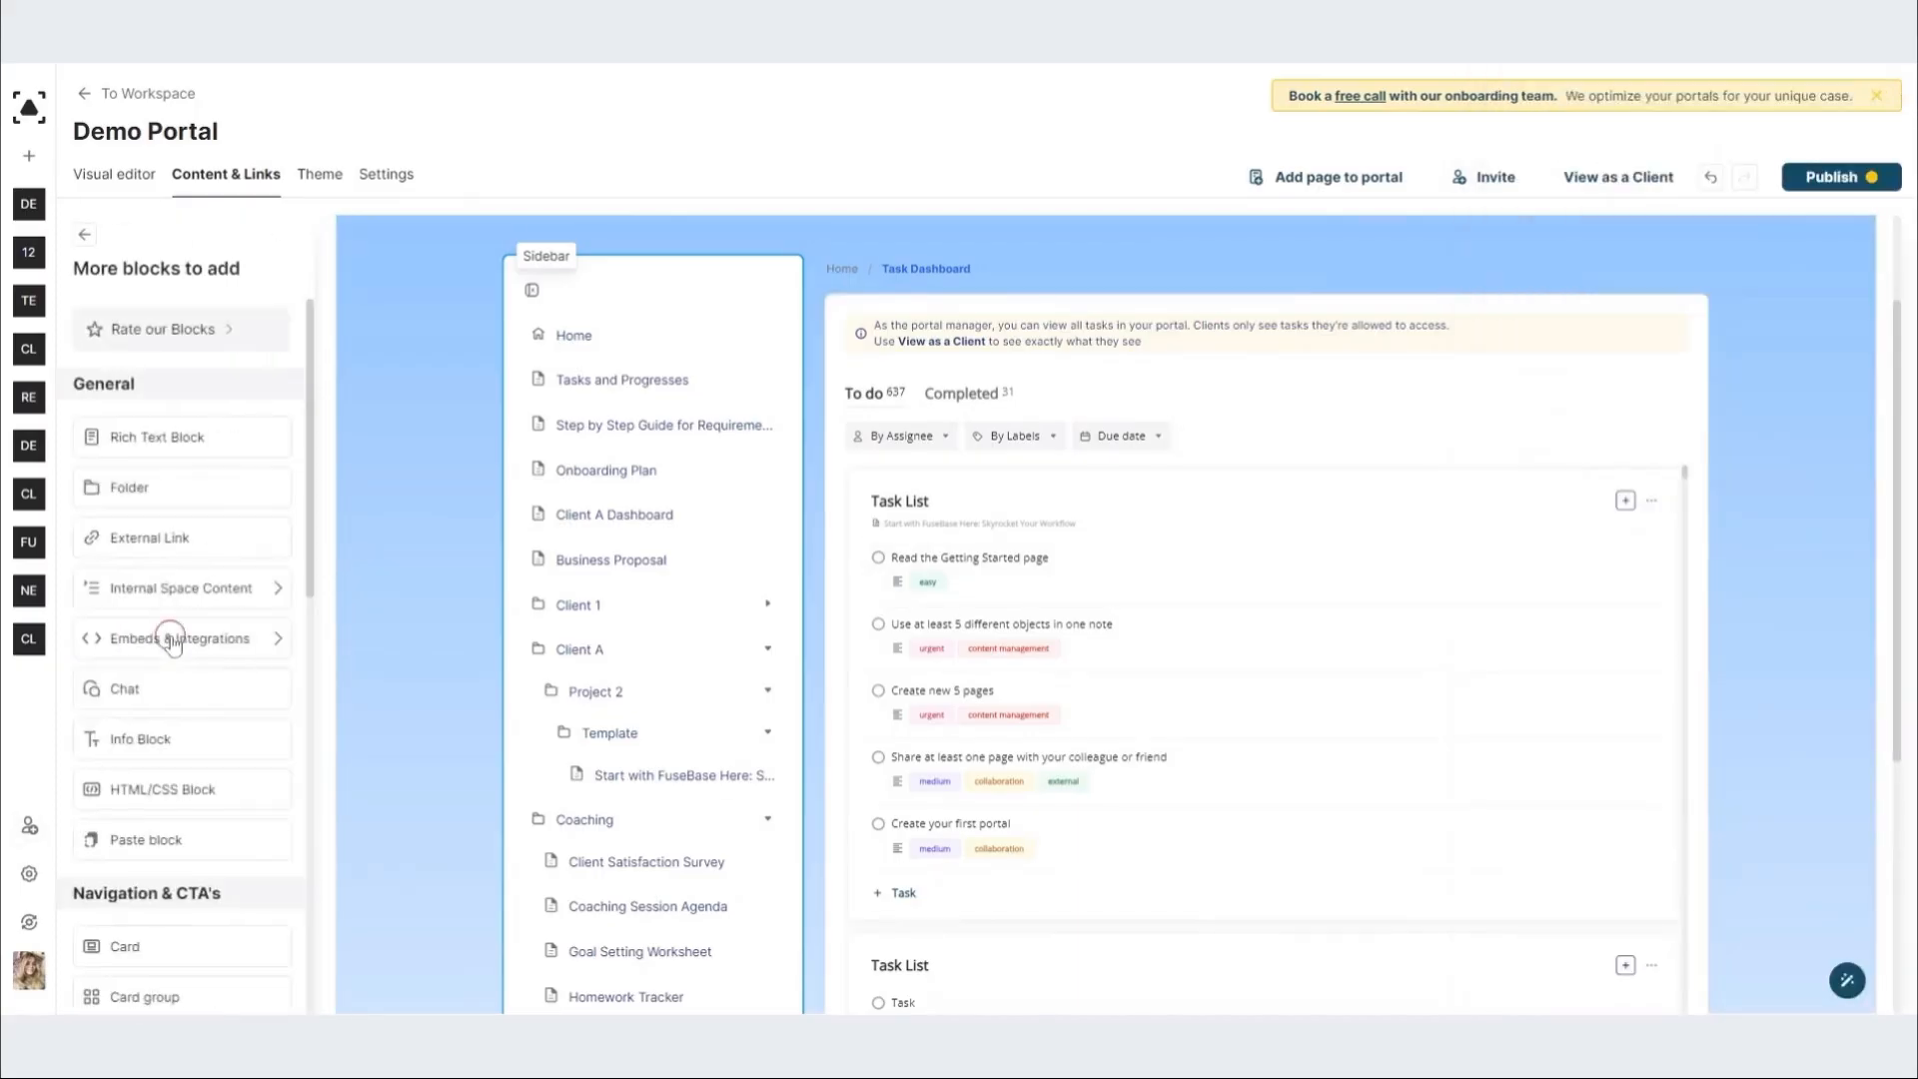
{"action": "scroll", "coordinate": [171, 676], "scroll_direction": "down", "scroll_amount": 6}
{"action": "left_click", "coordinate": [172, 825]}
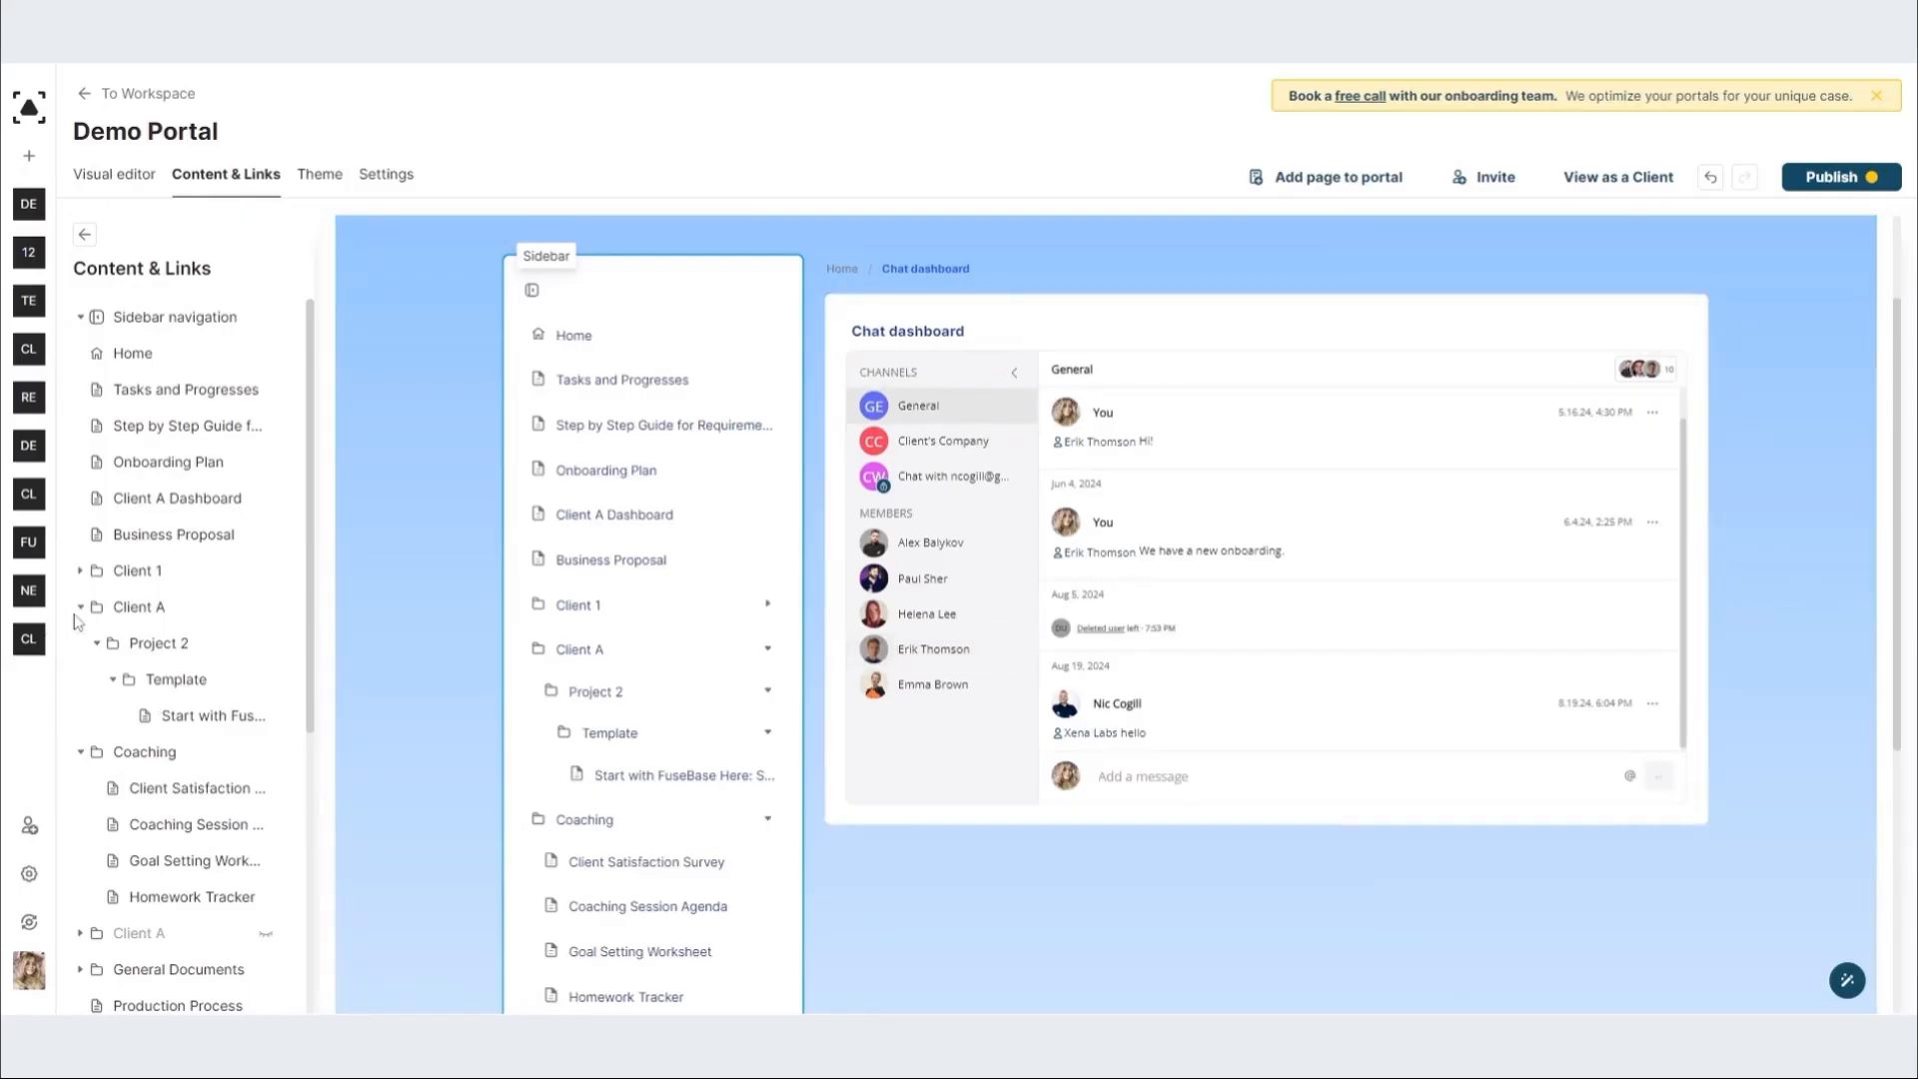
Step: Add a File Manager item to the sidebar navigation and check the available options for skyrocker business_2.png
{"action": "scroll", "coordinate": [195, 678], "scroll_direction": "down", "scroll_amount": 5}
{"action": "left_click", "coordinate": [195, 656]}
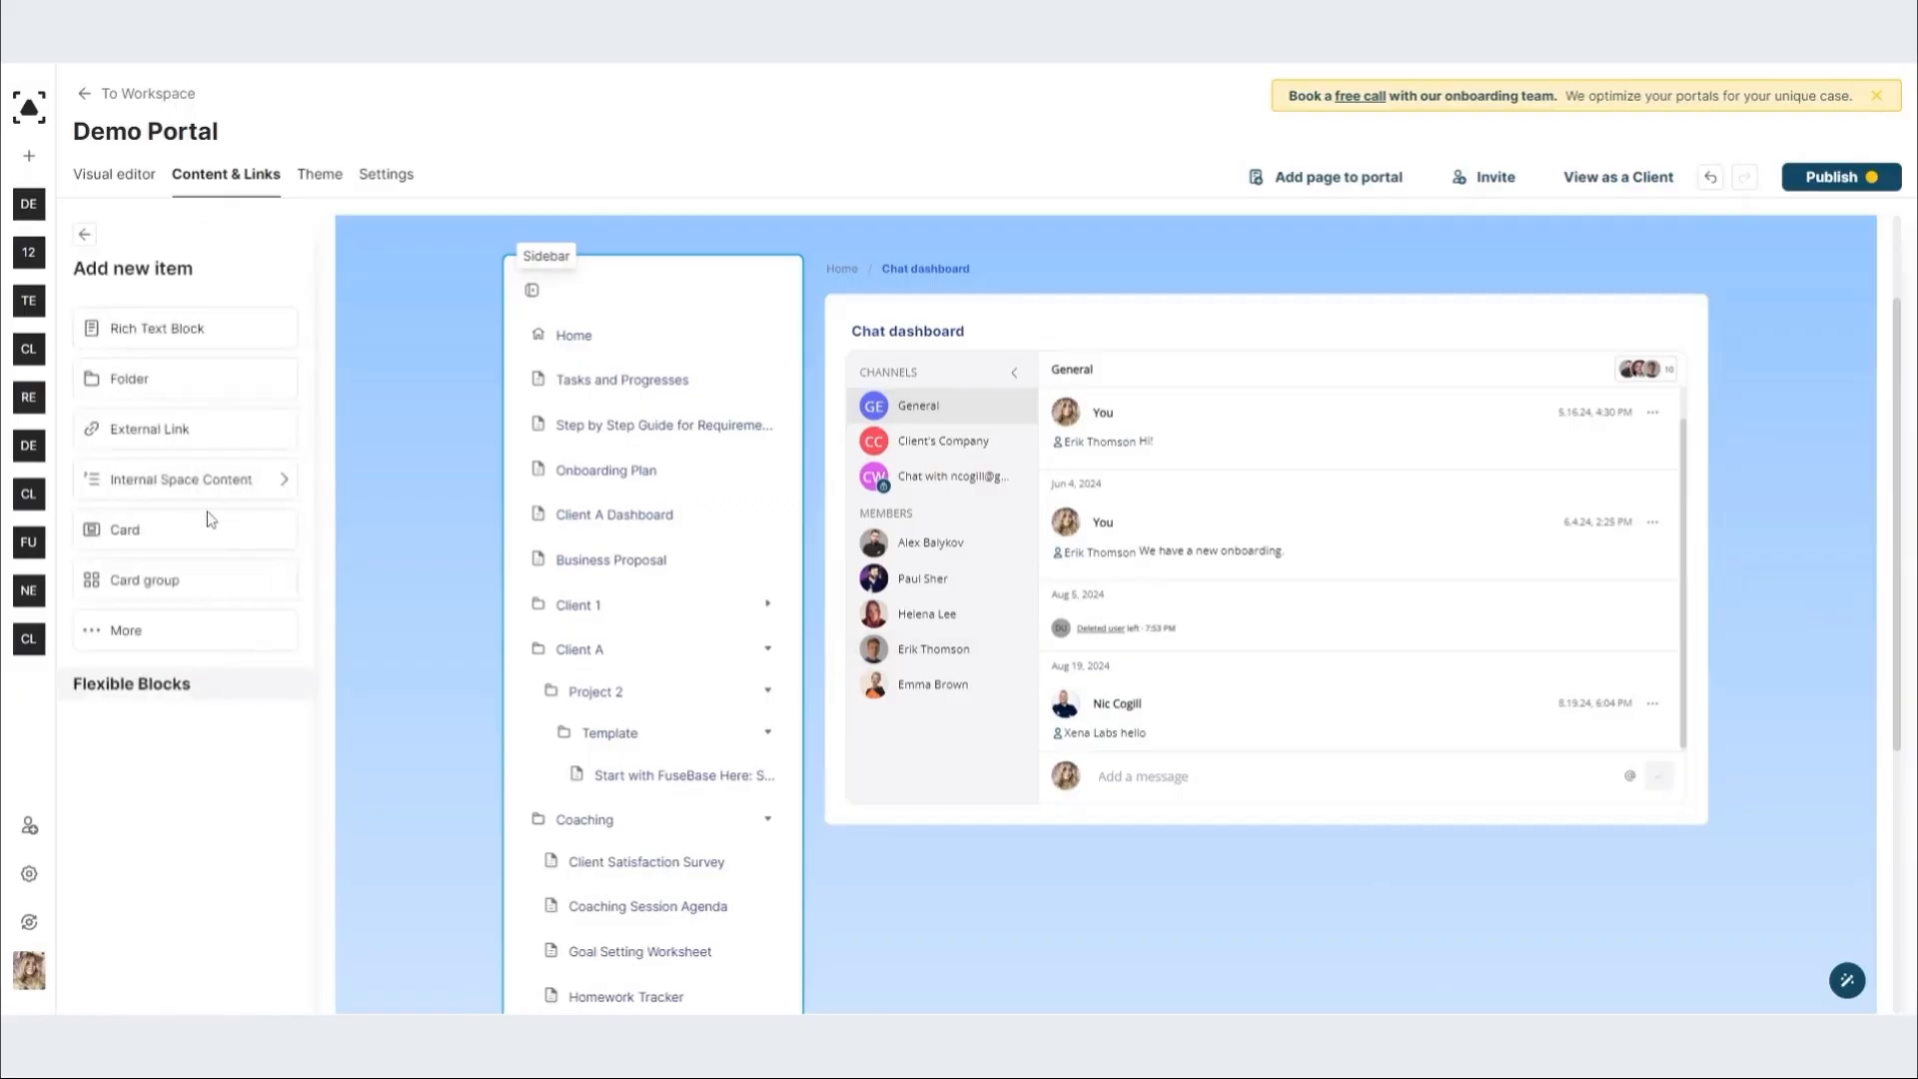
{"action": "left_click", "coordinate": [188, 626]}
{"action": "scroll", "coordinate": [189, 627], "scroll_direction": "down", "scroll_amount": 5}
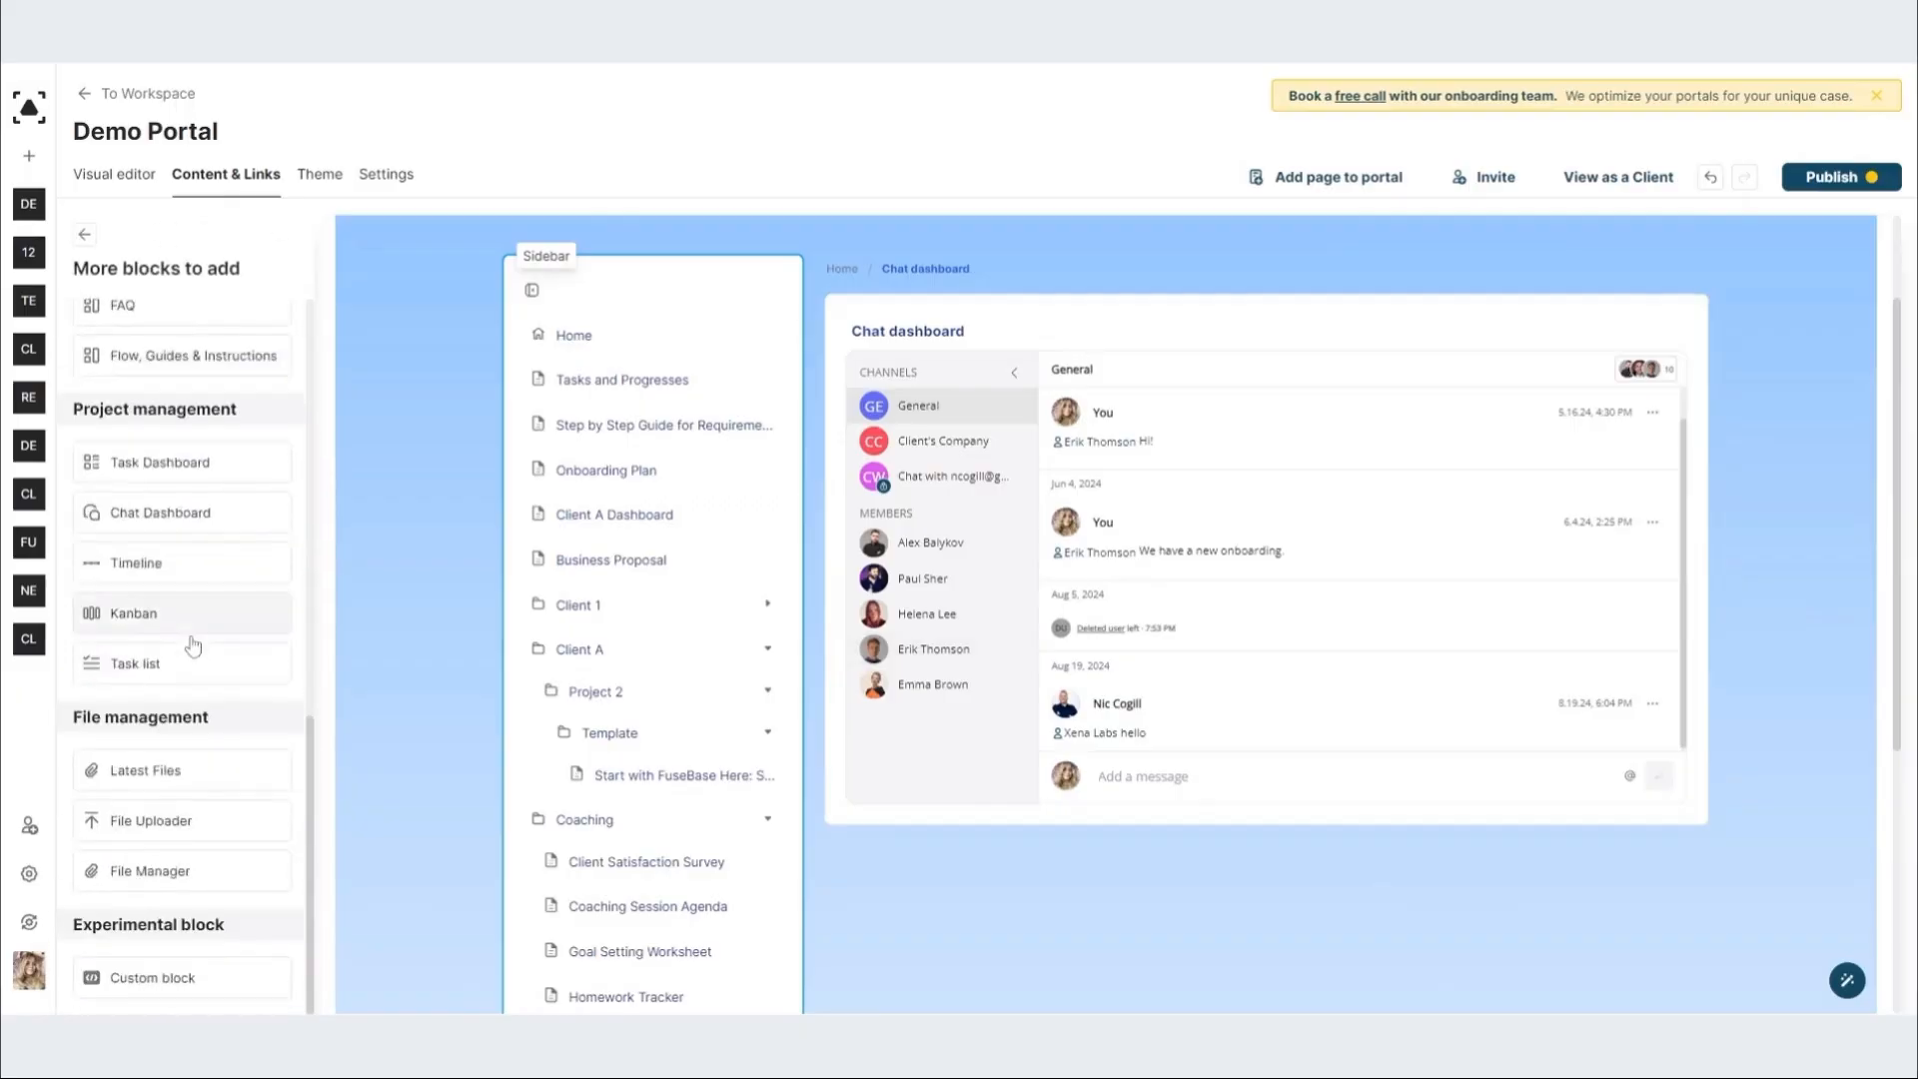
{"action": "left_click", "coordinate": [172, 874]}
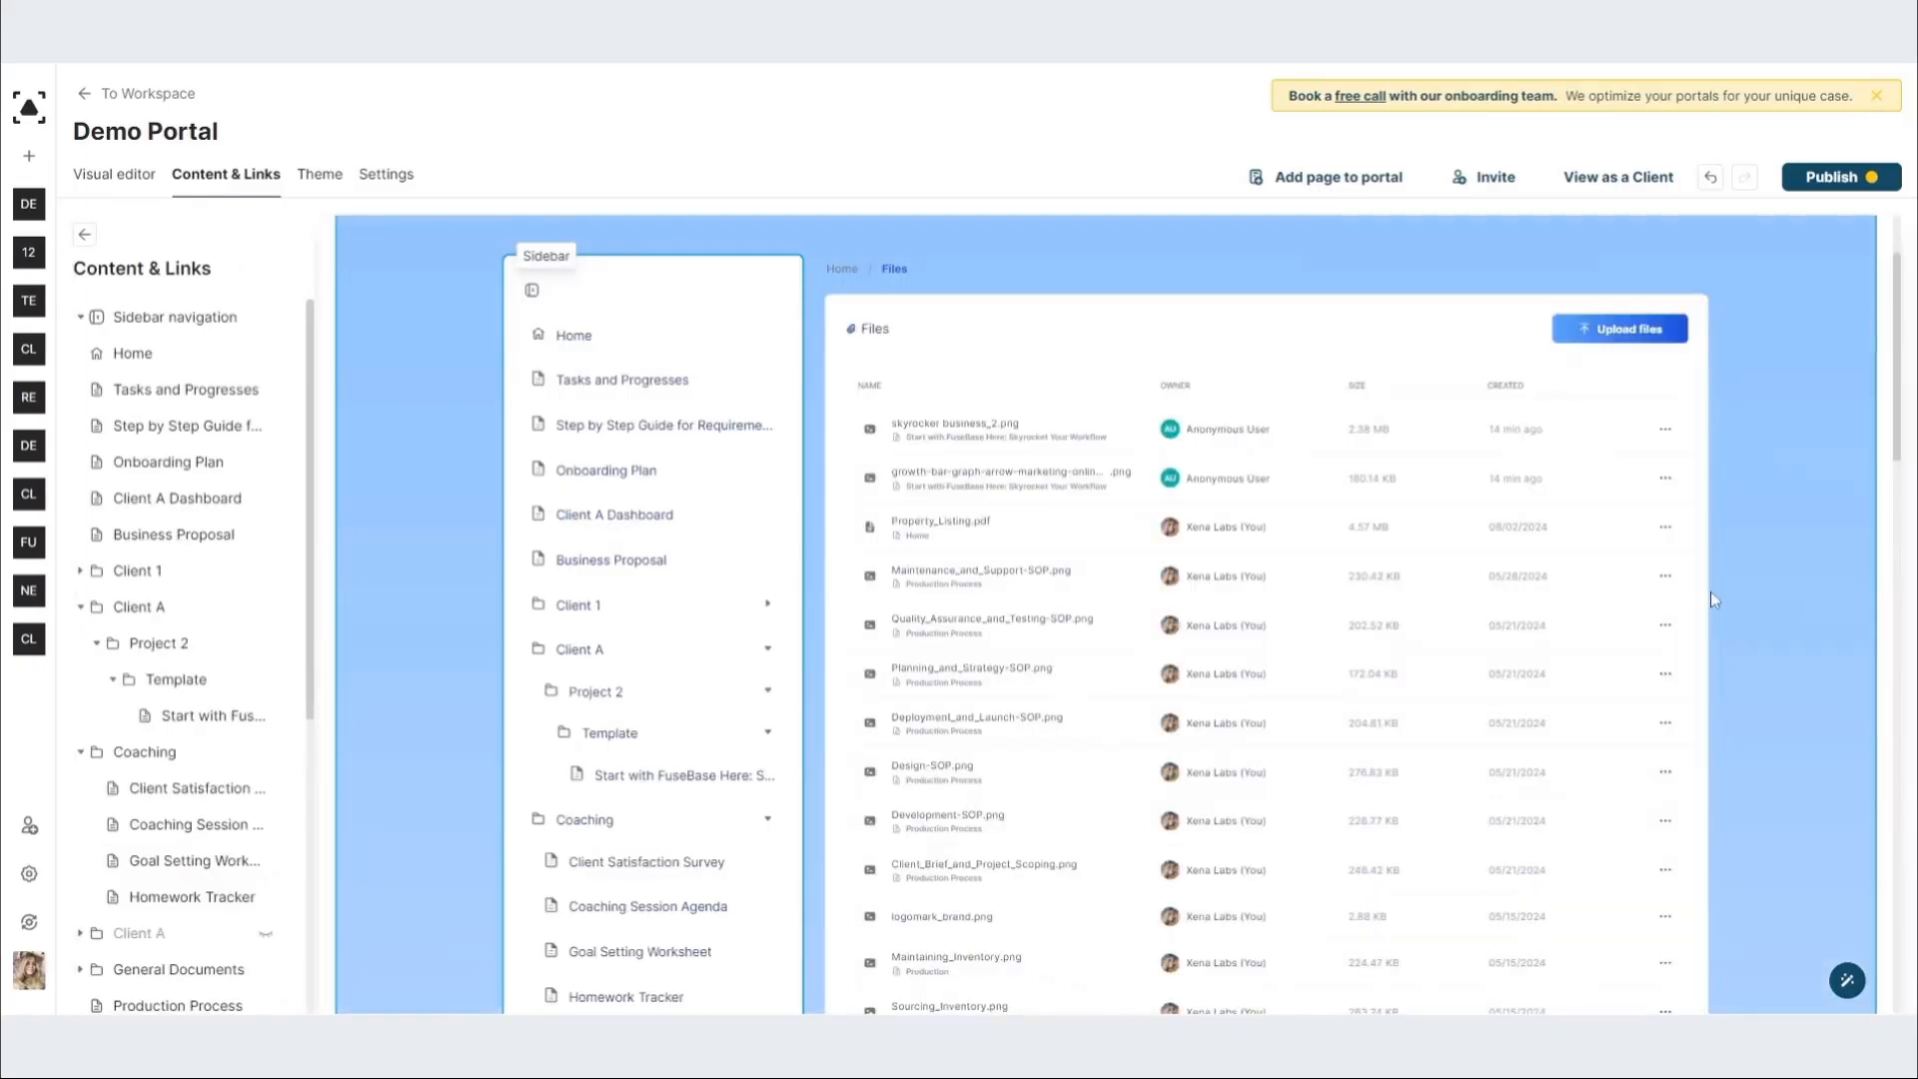
{"action": "left_click", "coordinate": [1666, 429]}
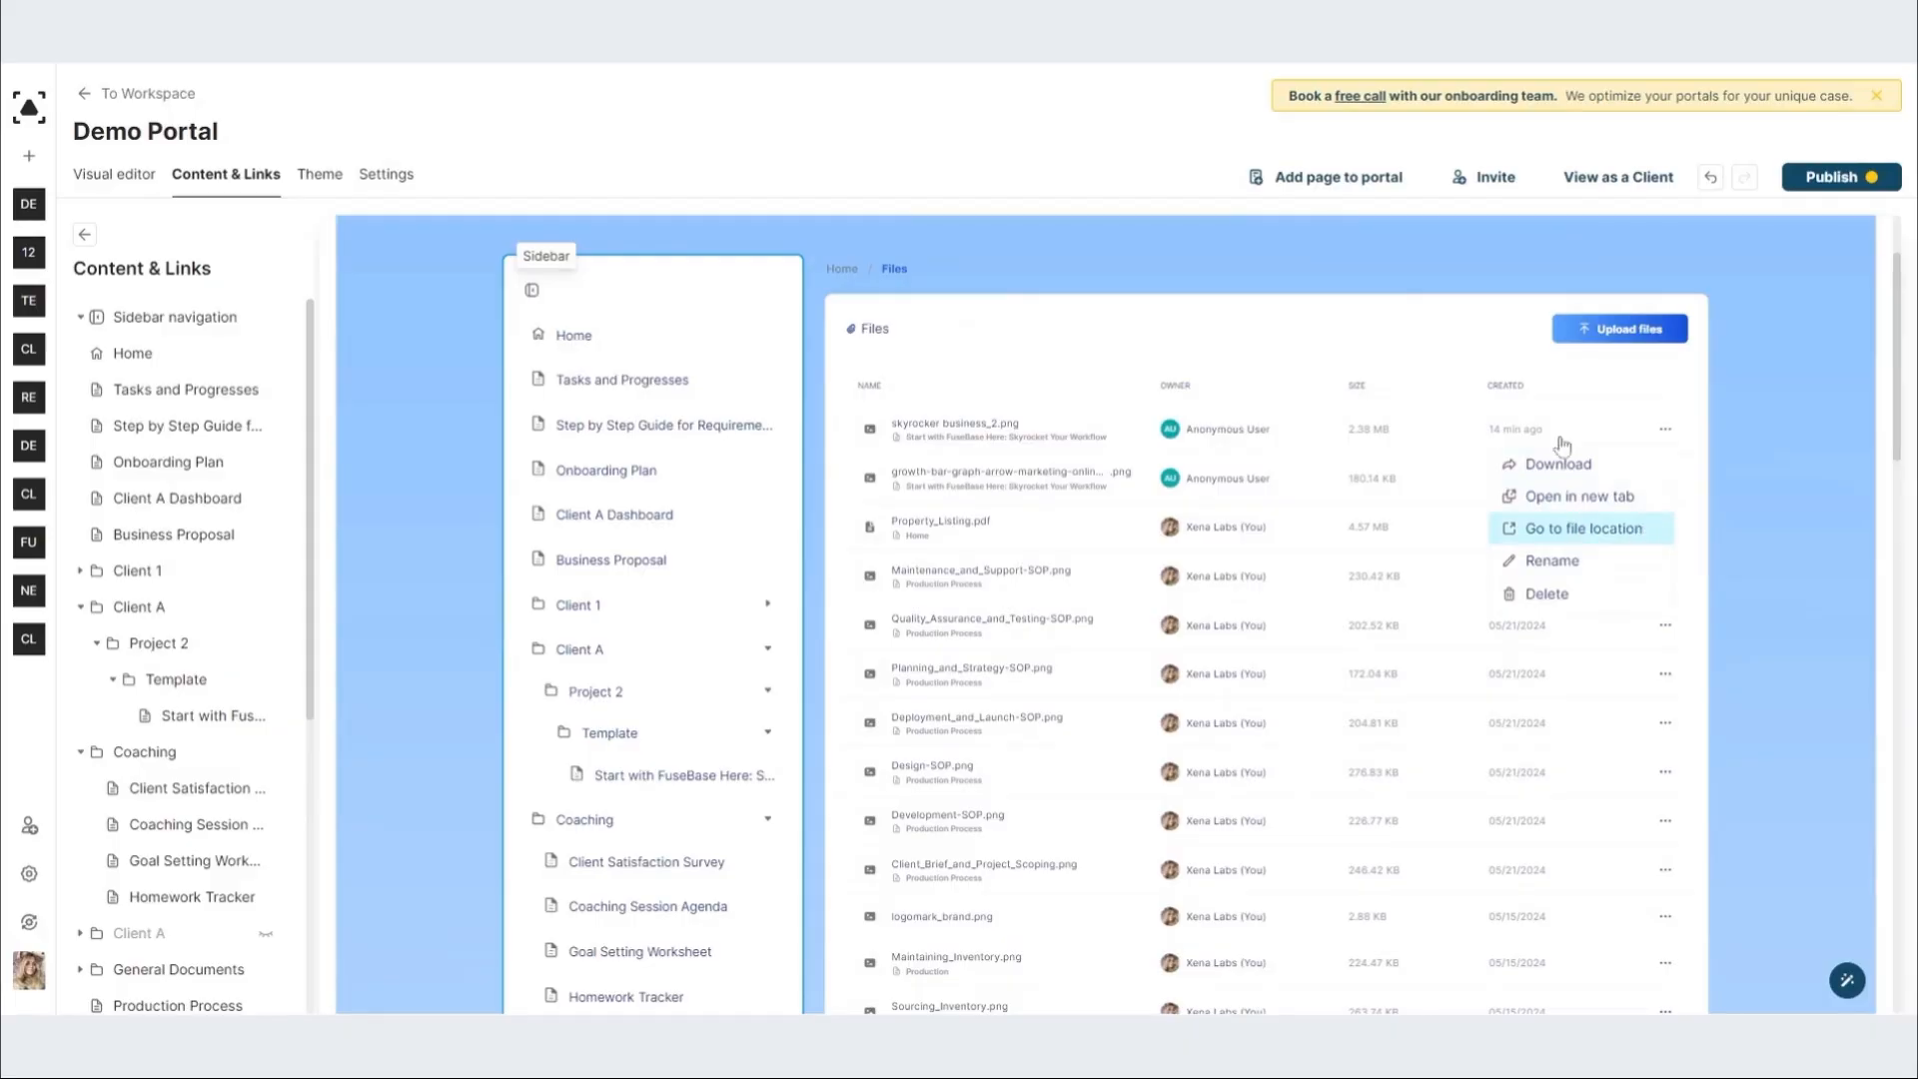
{"action": "left_click", "coordinate": [1490, 305]}
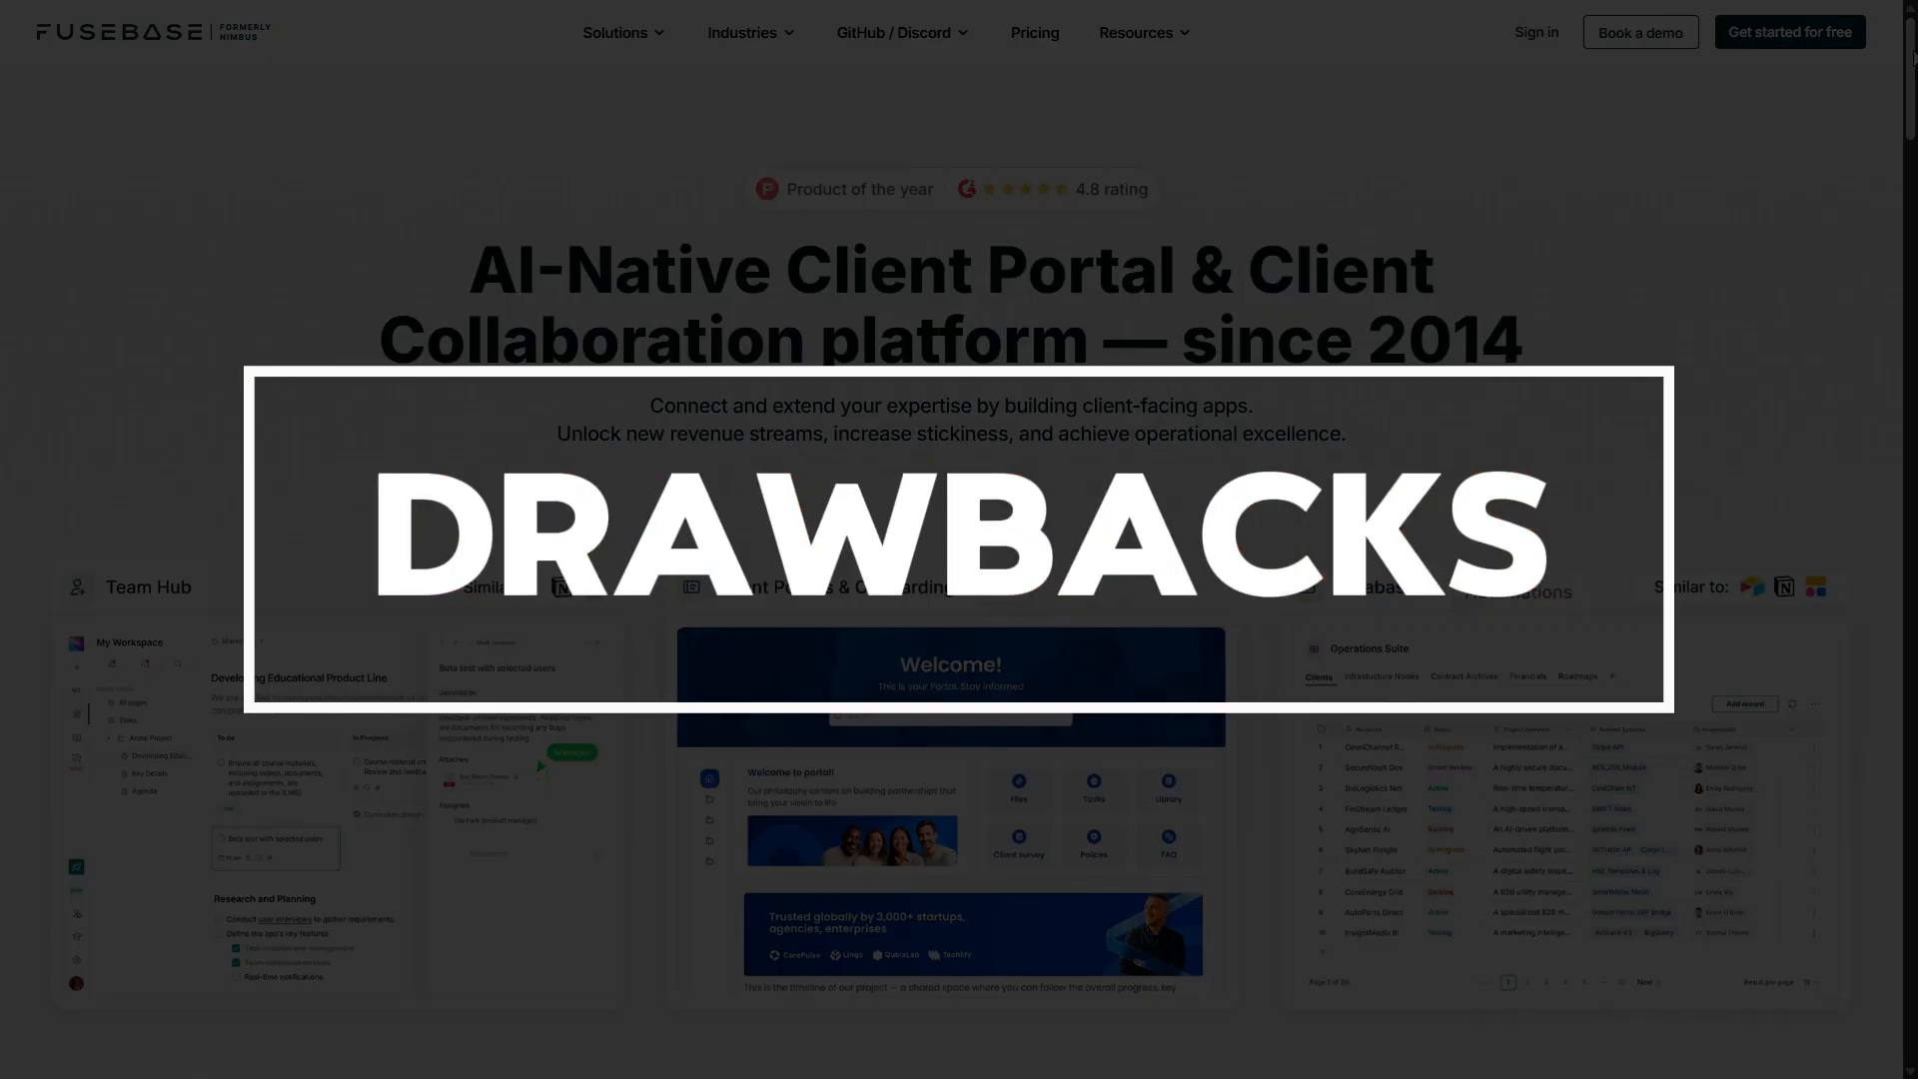
Step: Preview Automations on the FuseBase website's home page and look through the product sections down to the client portal examples
{"action": "scroll", "coordinate": [1913, 60], "scroll_direction": "down", "scroll_amount": 2}
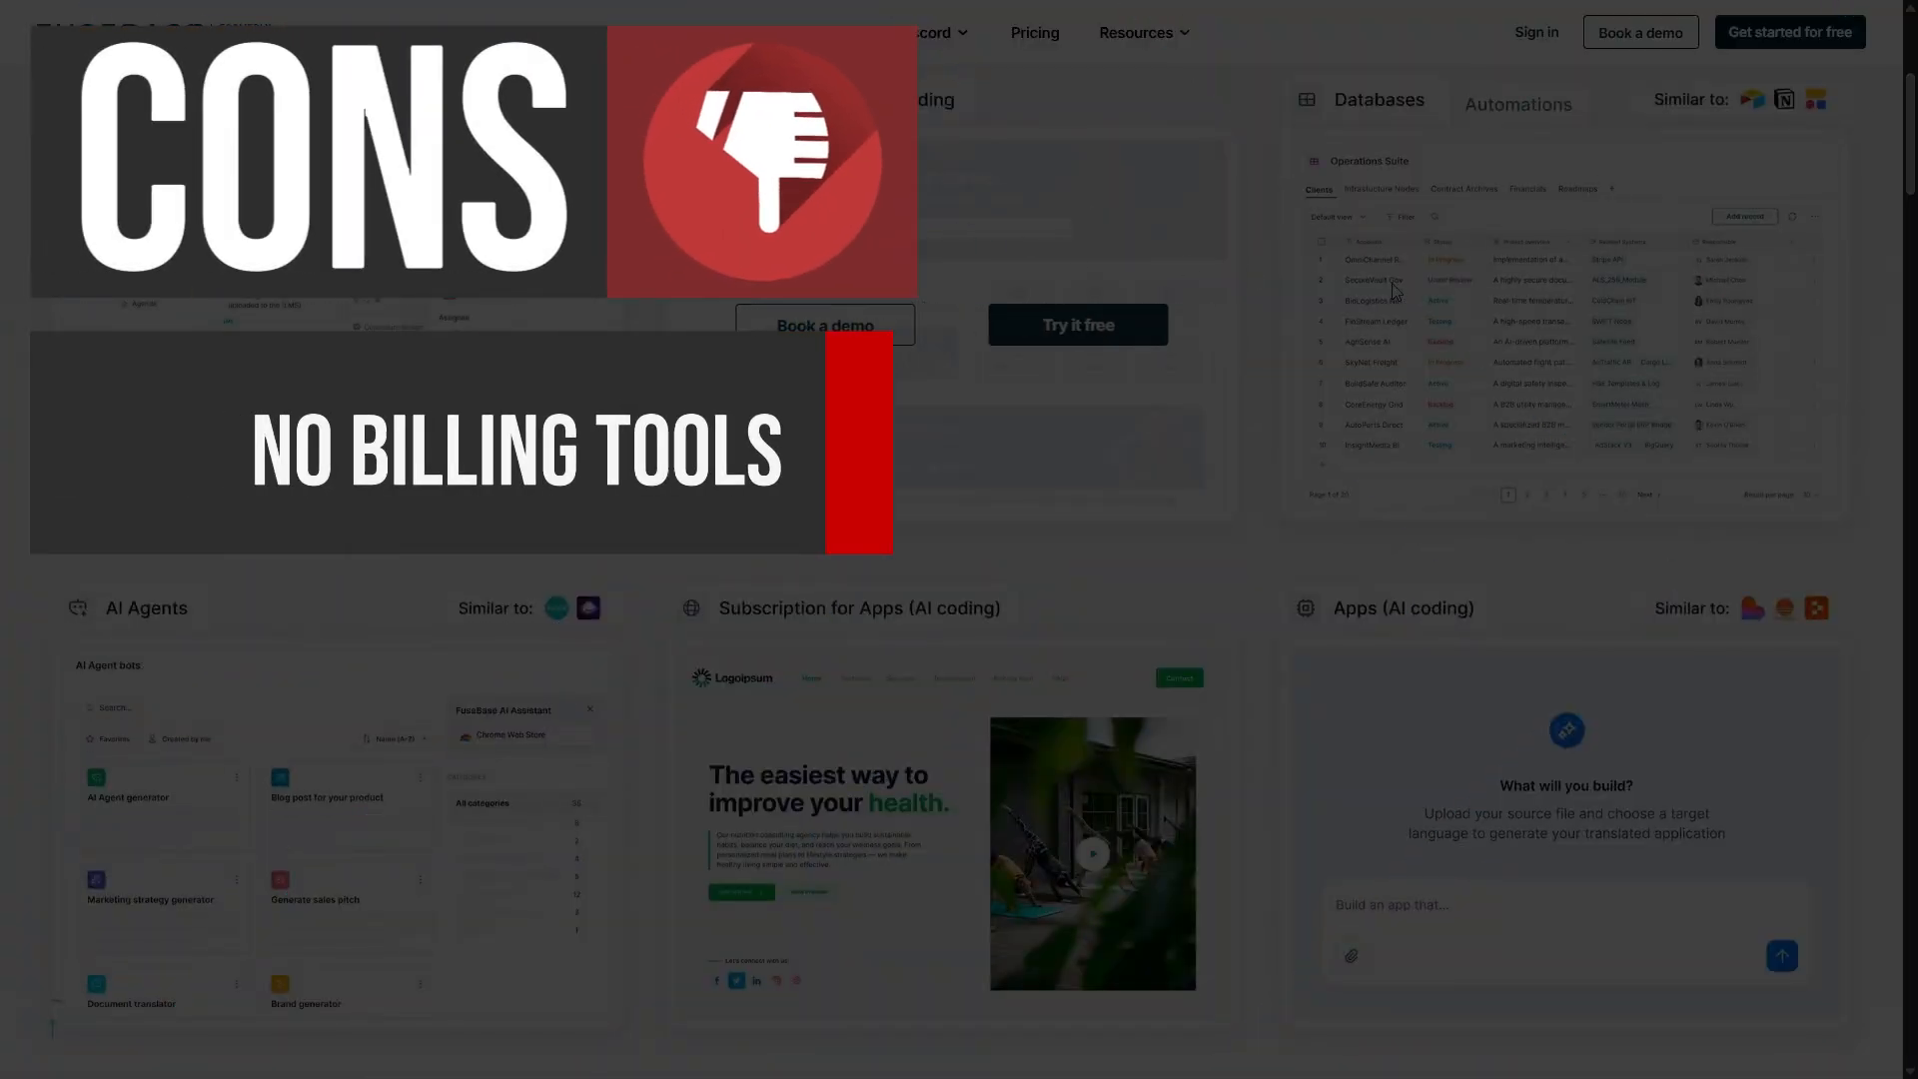
{"action": "left_click", "coordinate": [1521, 106]}
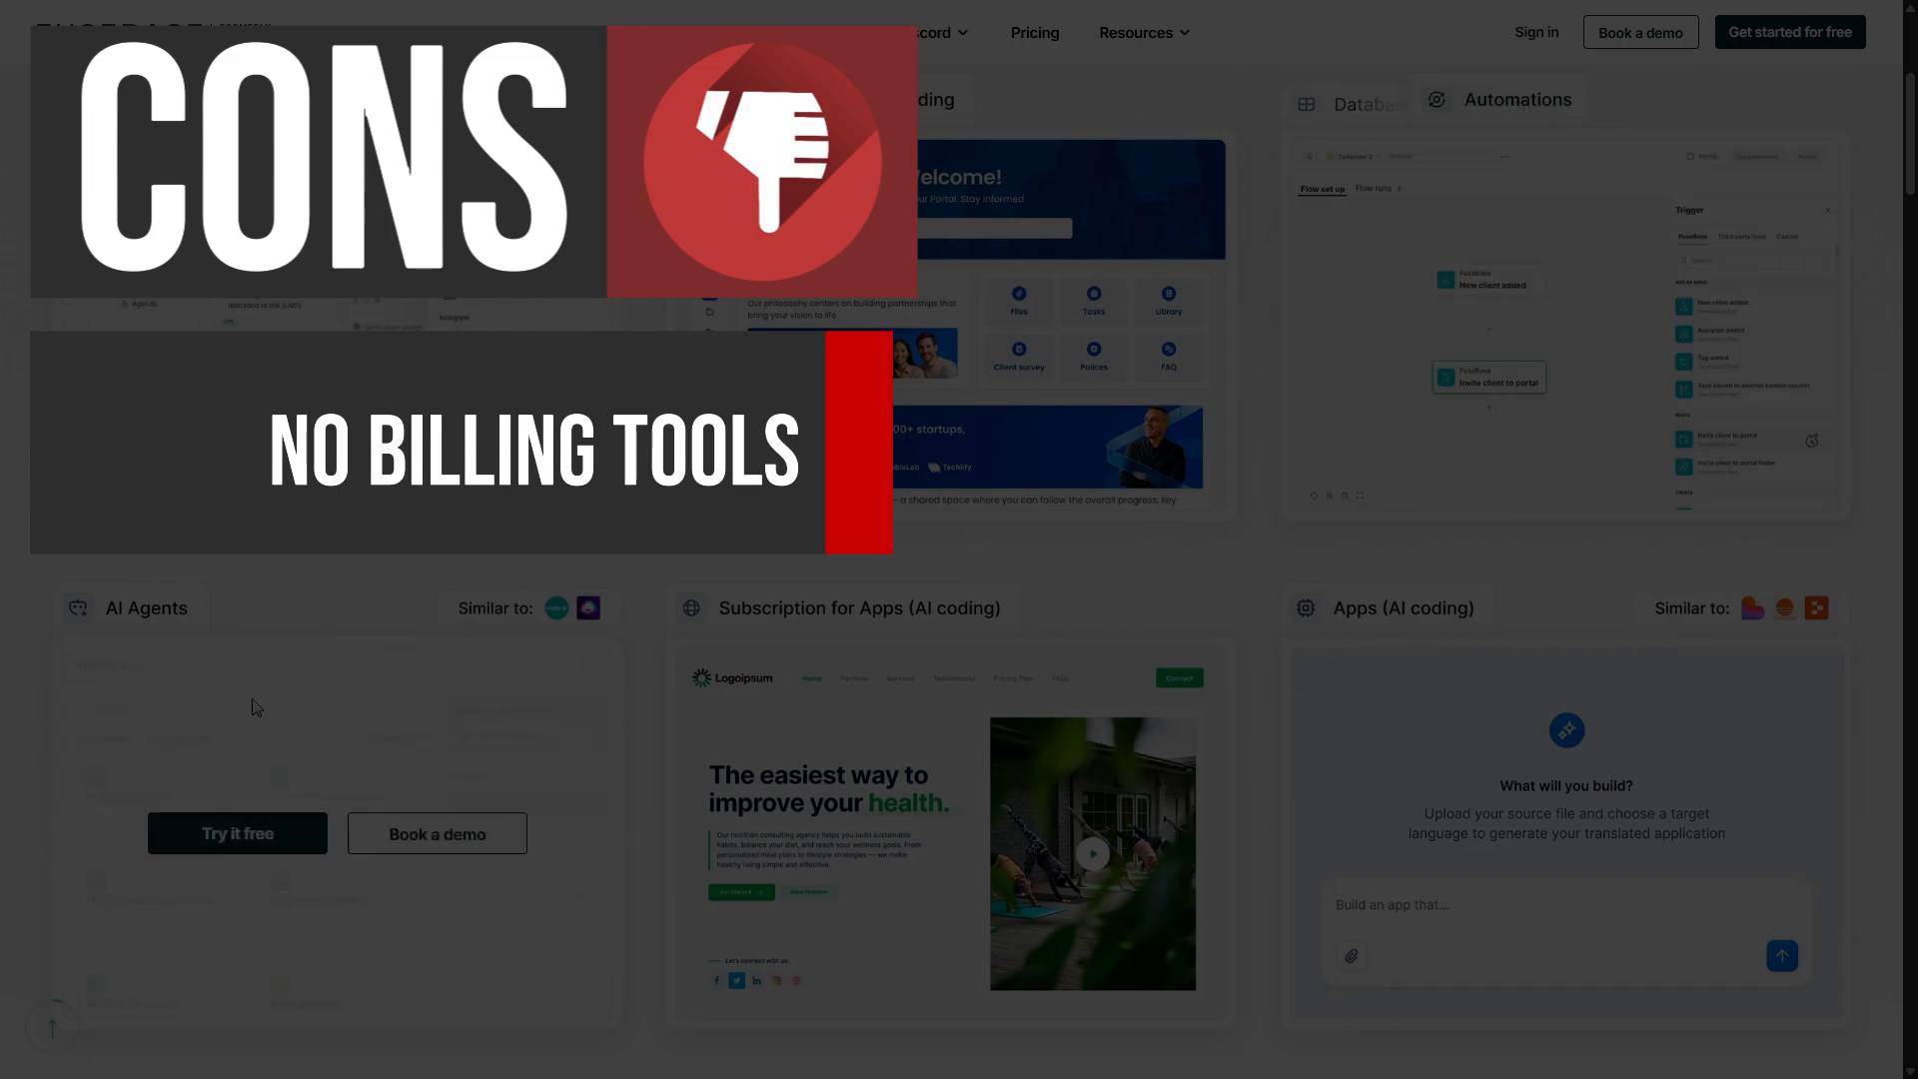
{"action": "scroll", "coordinate": [330, 829], "scroll_direction": "down", "scroll_amount": 1}
{"action": "scroll", "coordinate": [1513, 741], "scroll_direction": "down", "scroll_amount": 2}
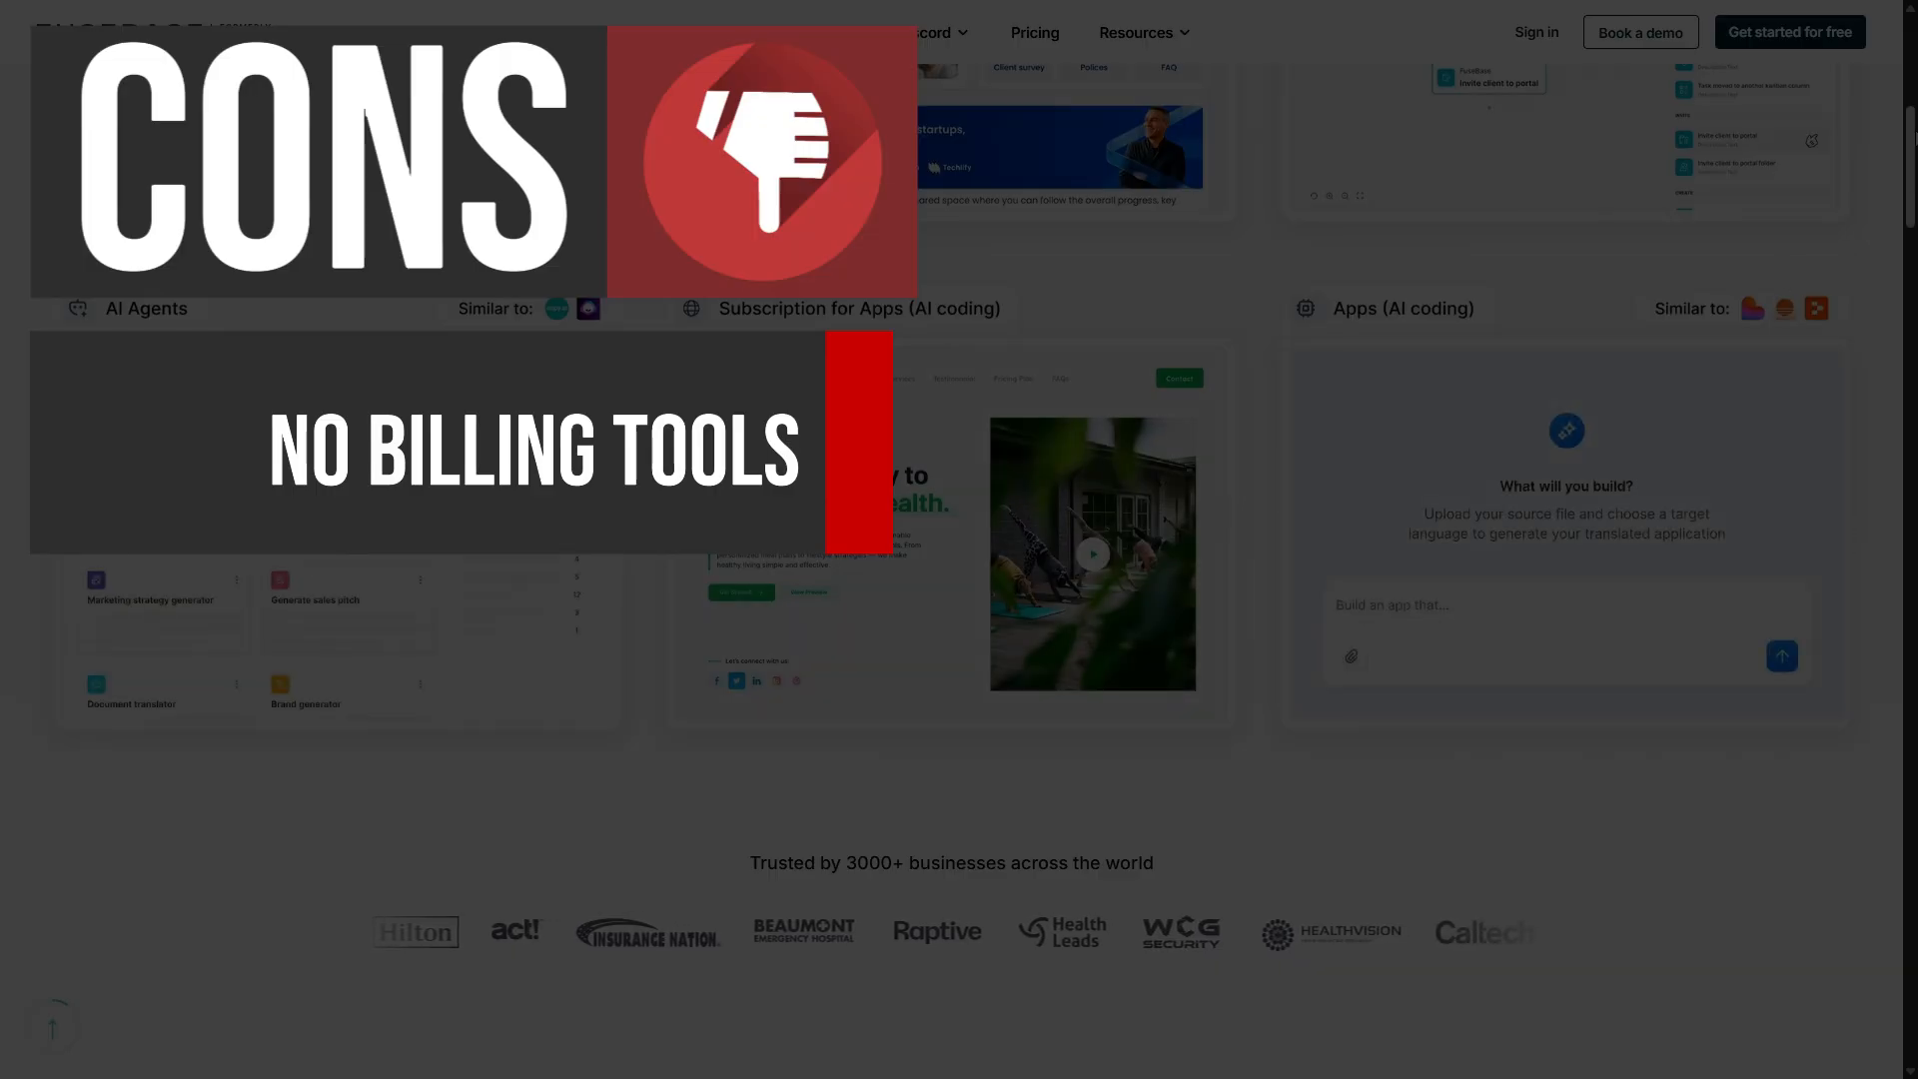
{"action": "scroll", "coordinate": [959, 599], "scroll_direction": "down", "scroll_amount": 8}
{"action": "scroll", "coordinate": [1913, 280], "scroll_direction": "down", "scroll_amount": 4}
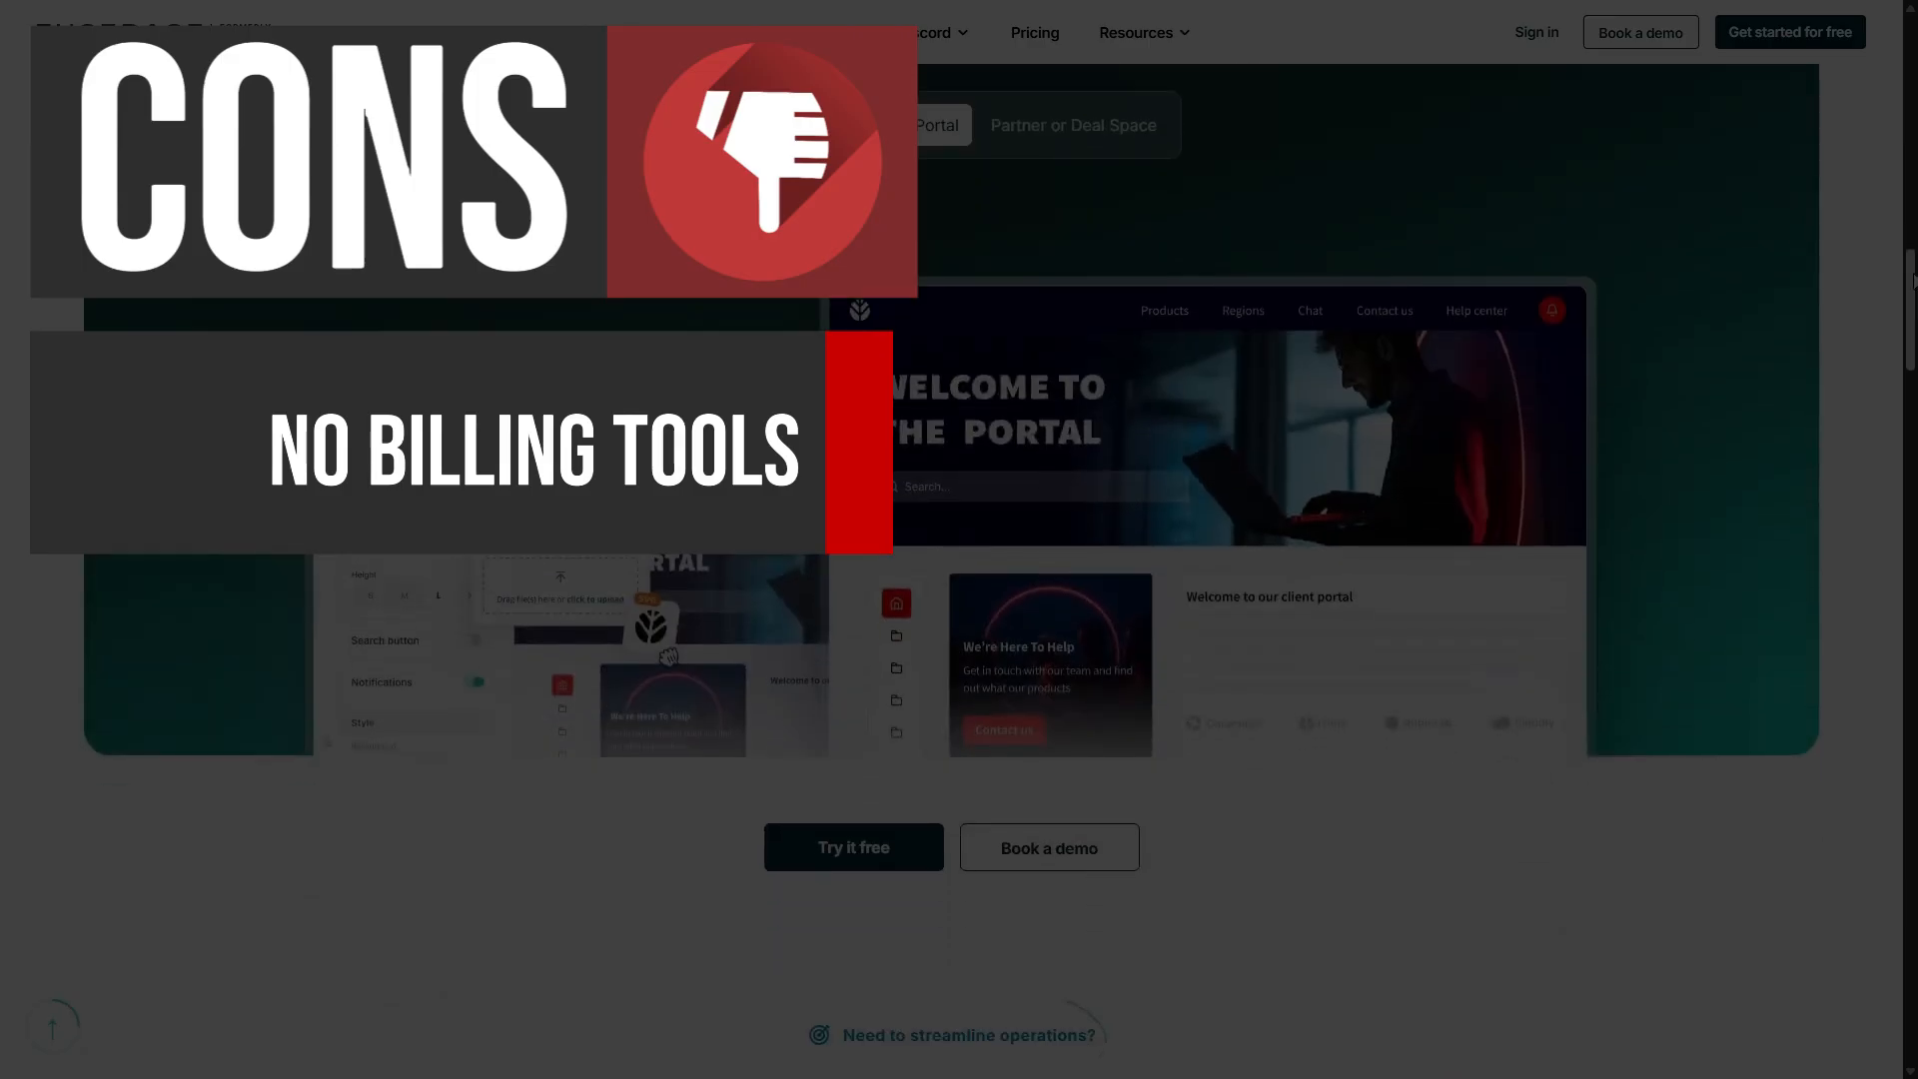
{"action": "scroll", "coordinate": [1913, 280], "scroll_direction": "up", "scroll_amount": 1}
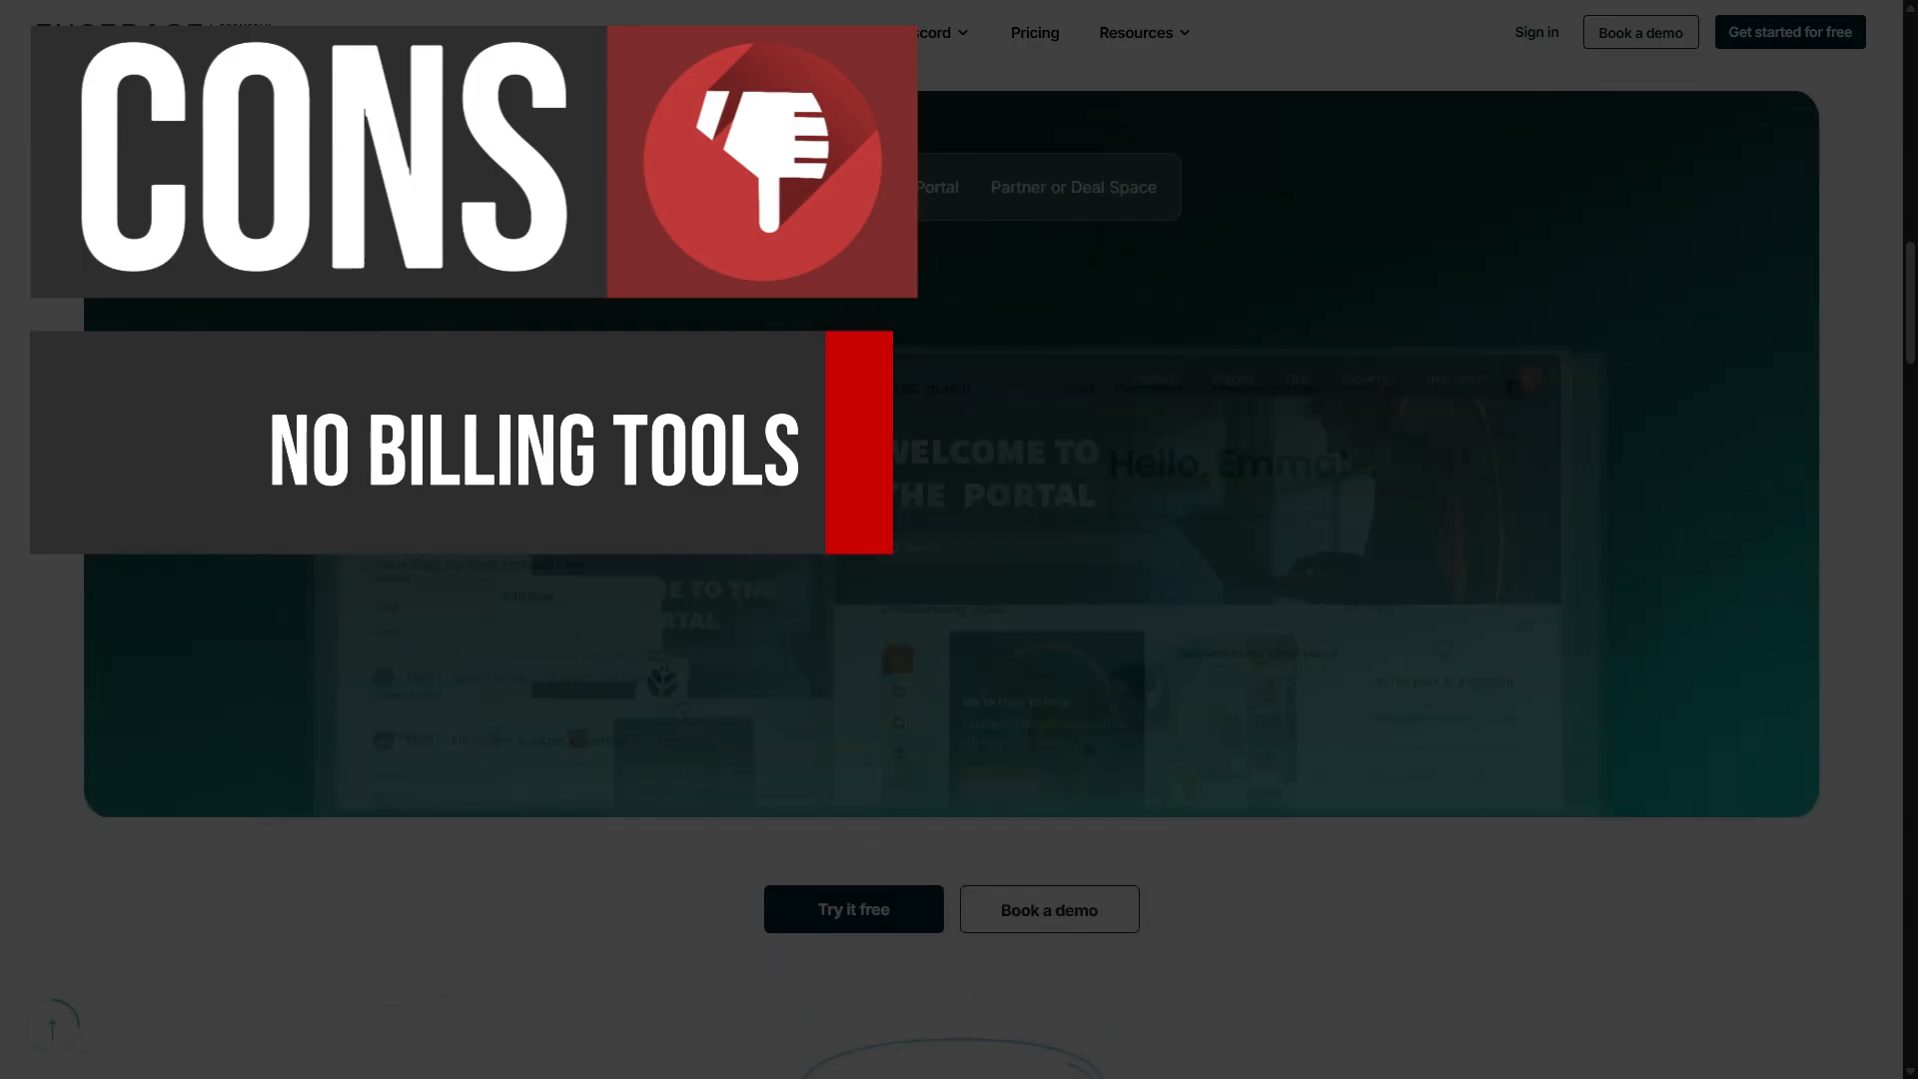